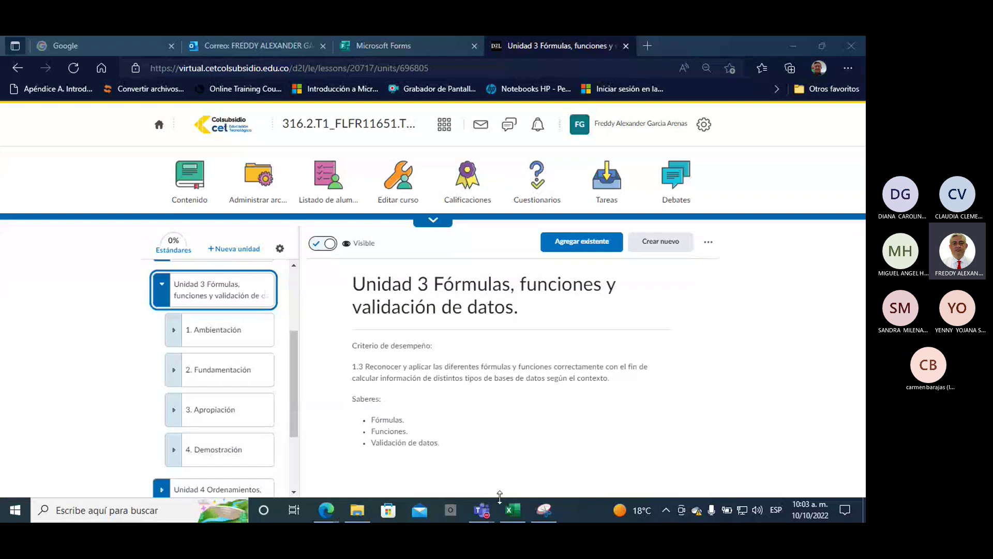
- Bring up the cronograma workbook and review the 7–16 October Sesion 2–5 schedule blocks
left_click(517, 510)
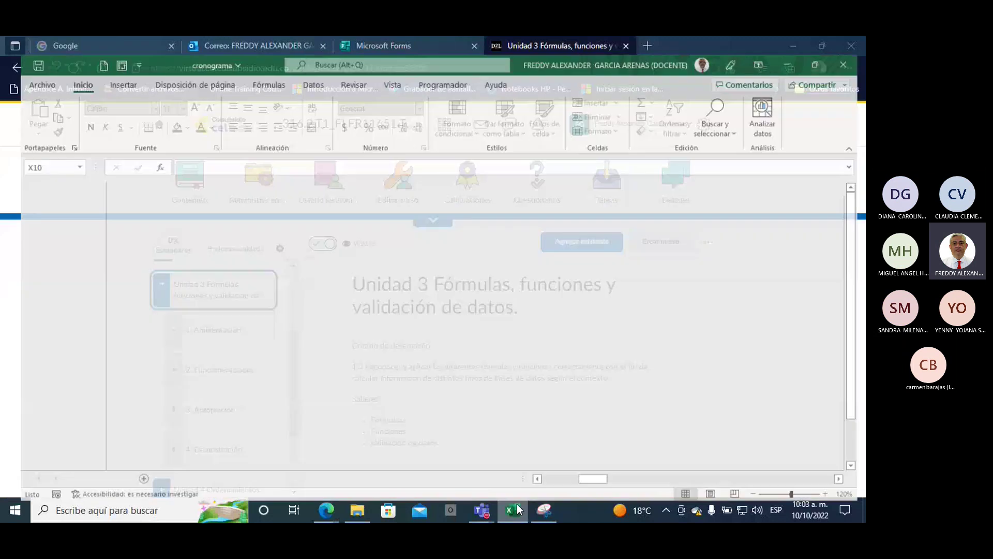
left_click_drag(589, 477, 604, 478)
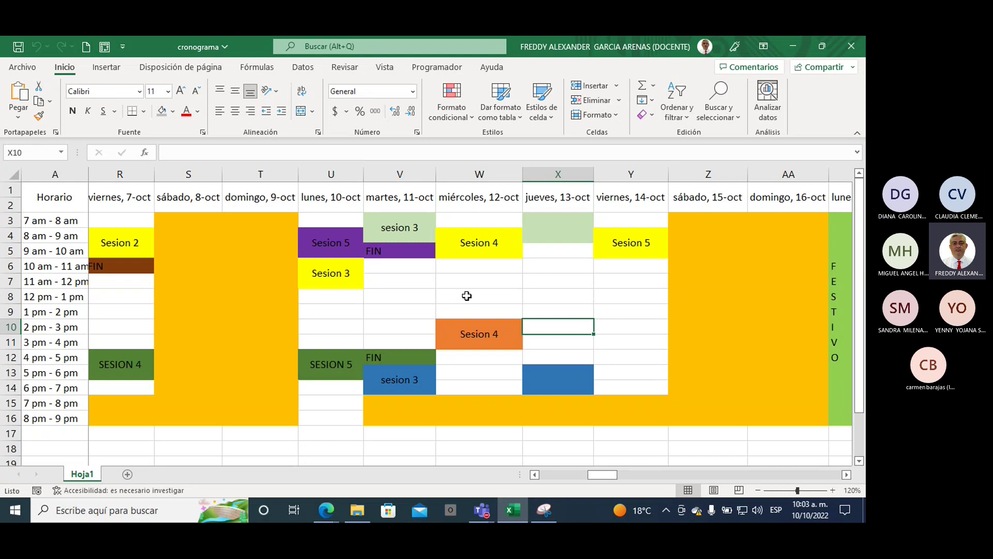
left_click(330, 253)
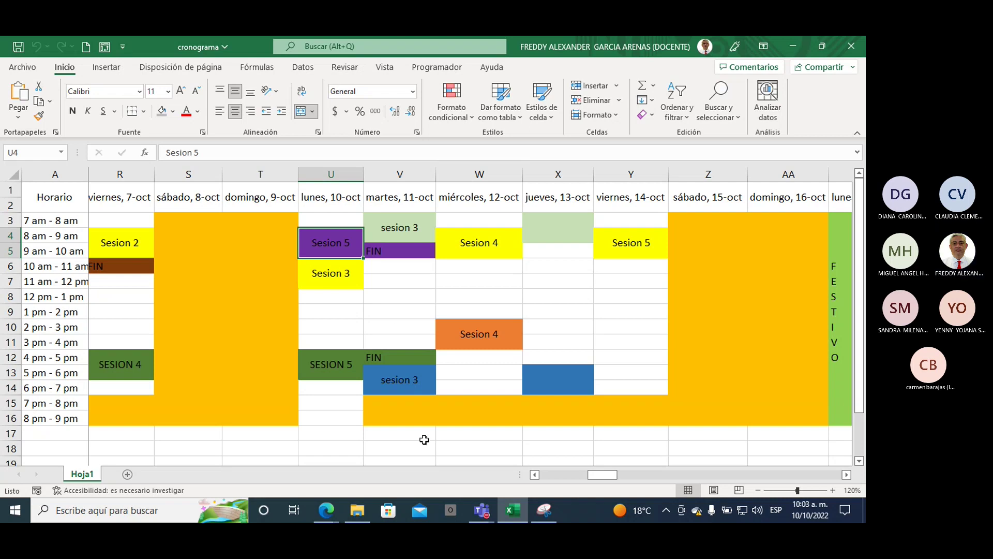
left_click(327, 509)
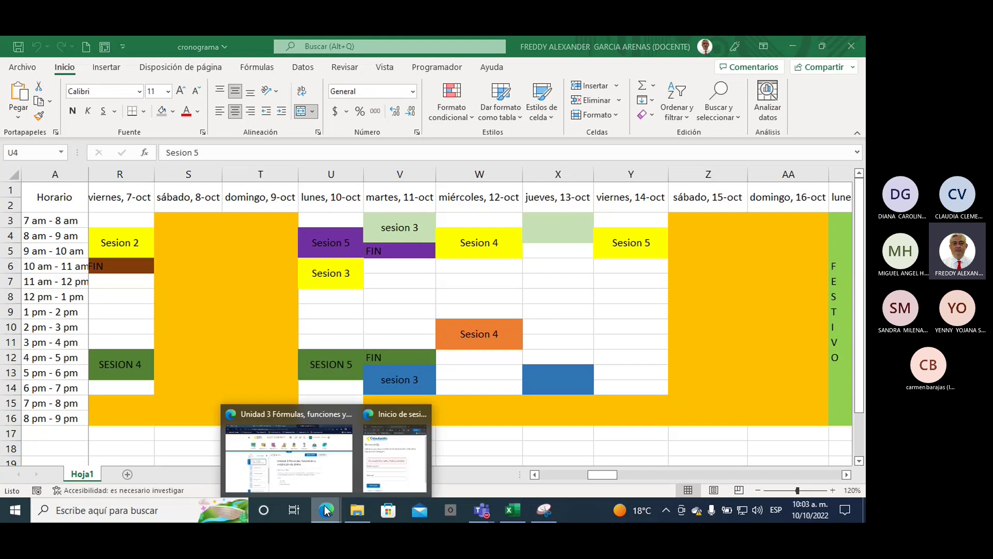
- In the Brightspace course, check the Calificaciones grades table, then return to Contenido at Presentación
left_click(331, 475)
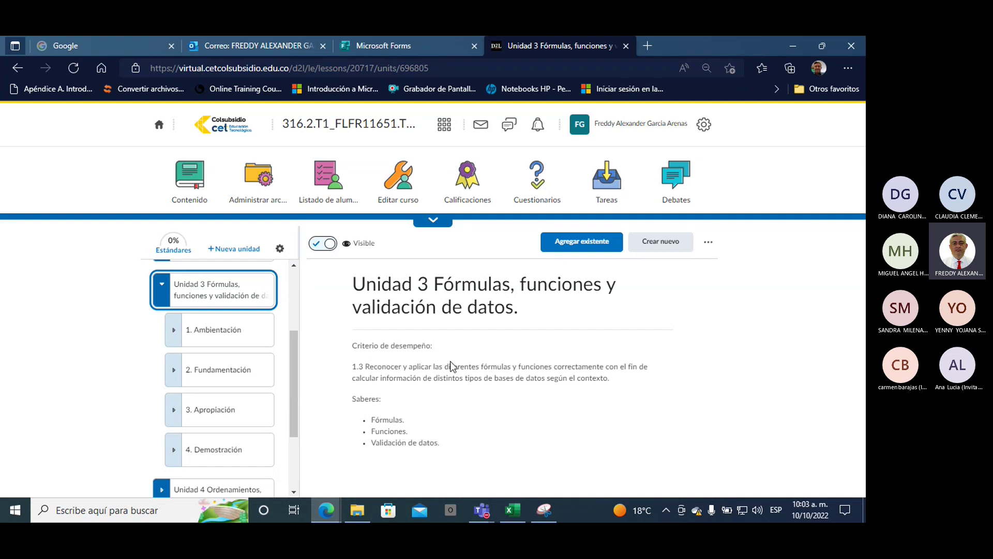
left_click(464, 206)
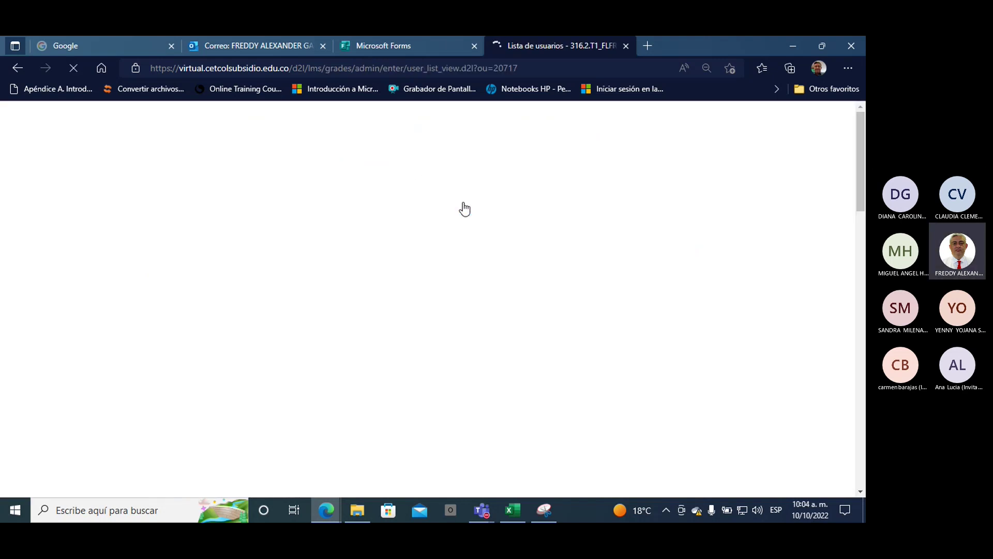
scroll(467, 353, "down", 4)
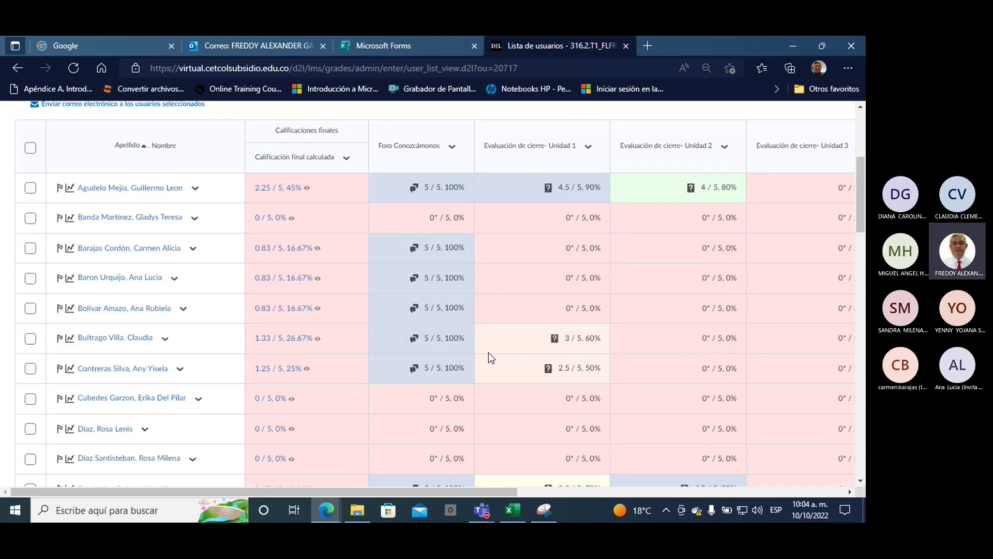
scroll(512, 351, "up", 4)
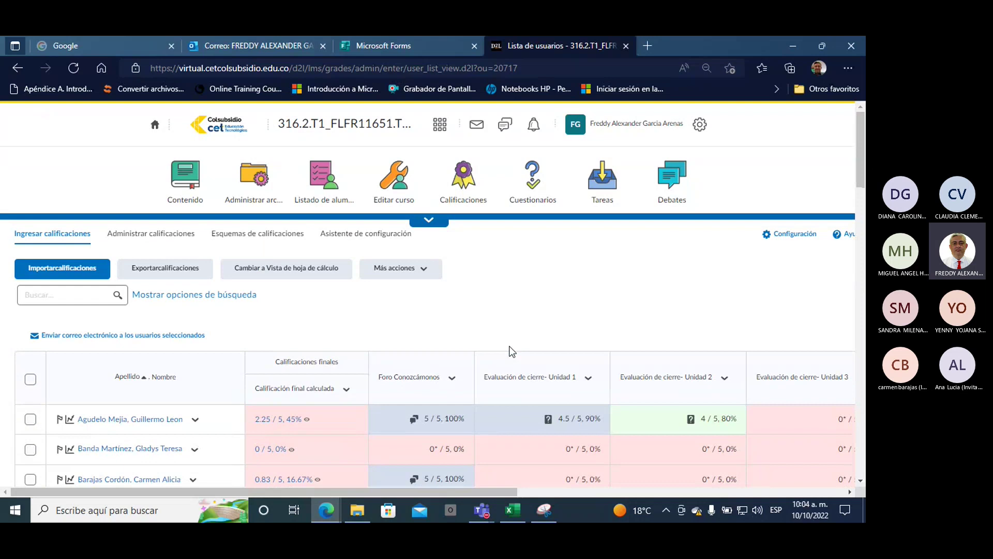
left_click(184, 202)
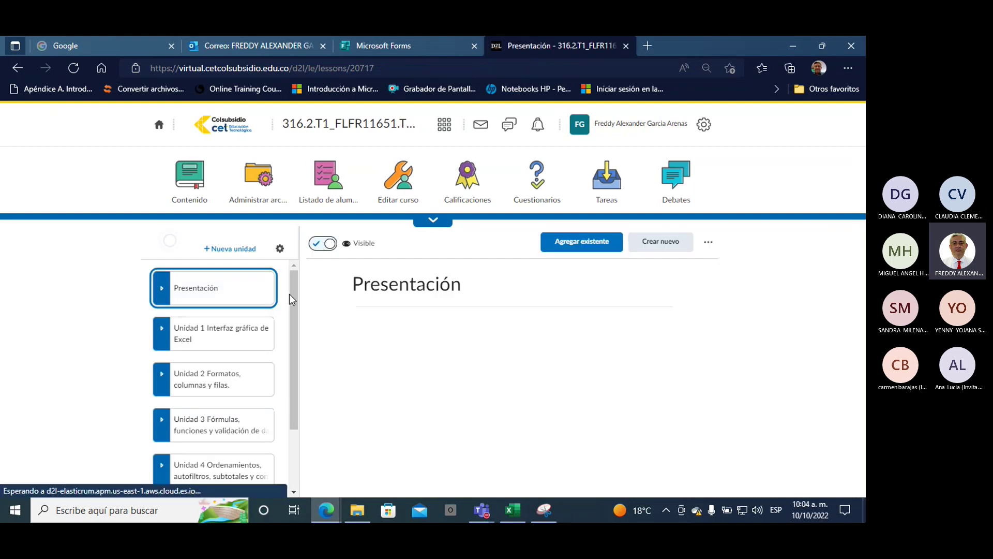
- Open Unidad 3 > 1. Ambientación and scroll through the Guía de Aprendizaje Unidad 3.pdf
left_click_drag(292, 294, 294, 337)
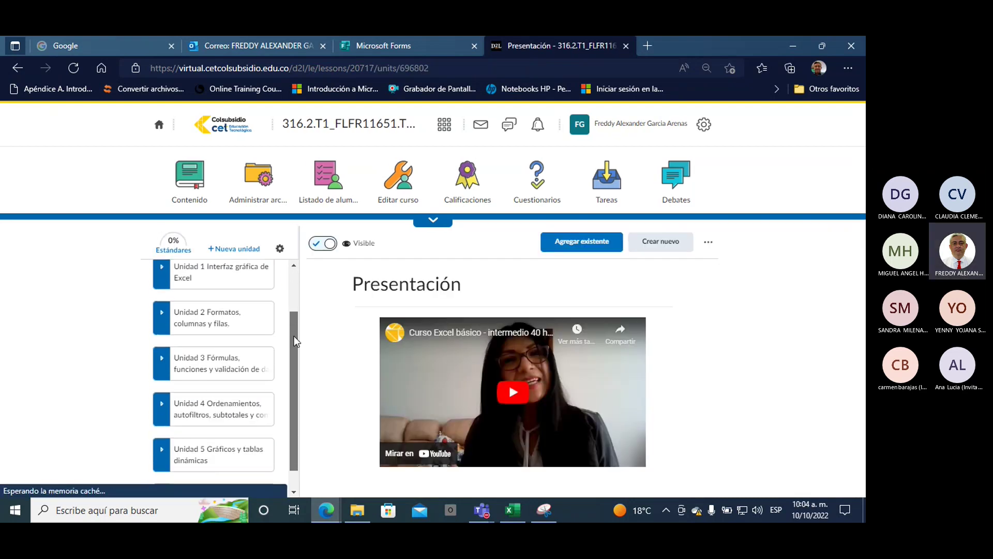
left_click(232, 362)
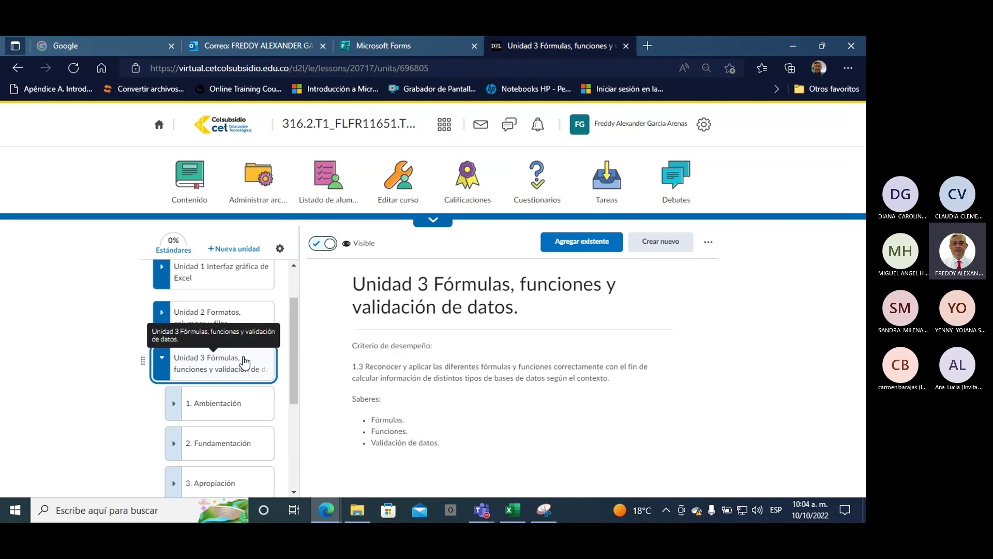
left_click_drag(293, 314, 292, 354)
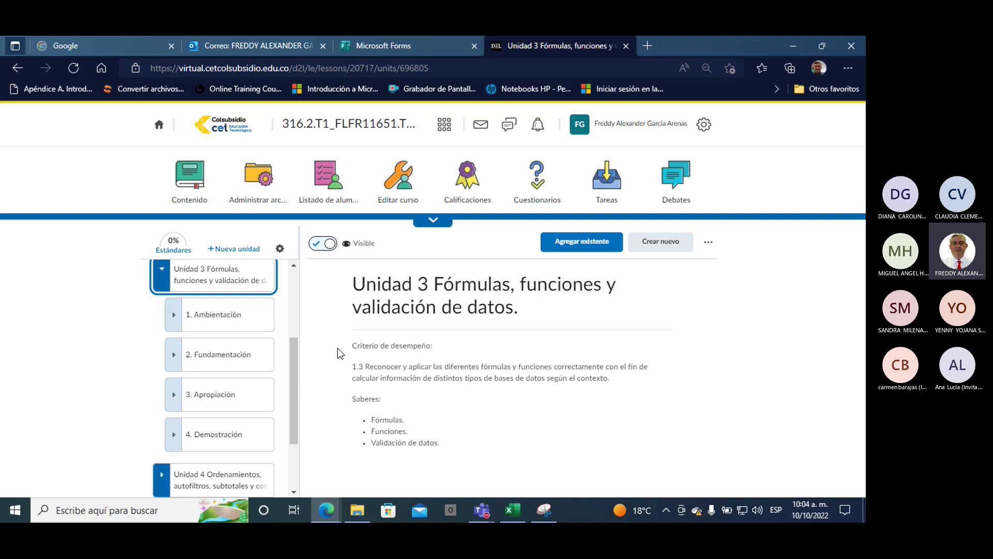
mouse_move(219, 402)
left_click(223, 321)
left_click(229, 355)
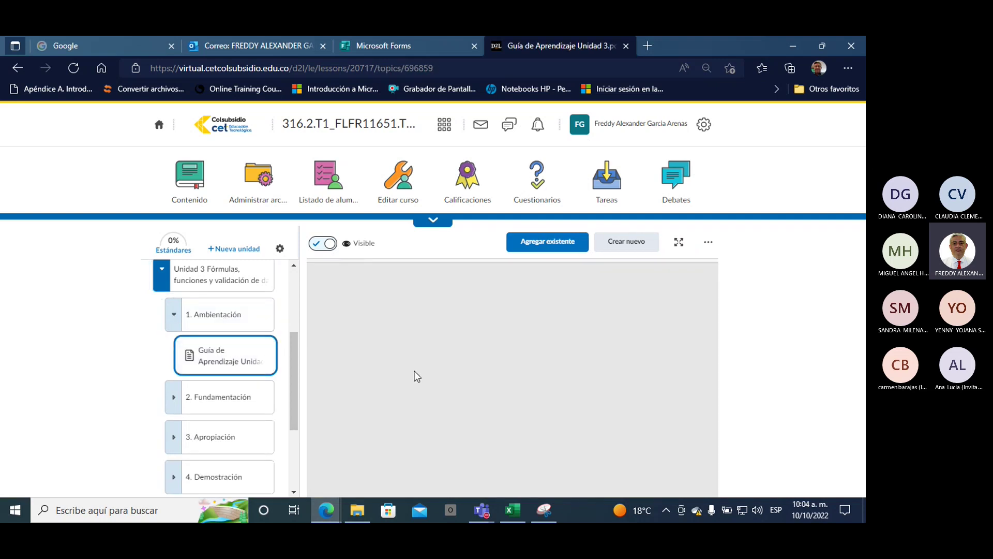
scroll(471, 380, "down", 1)
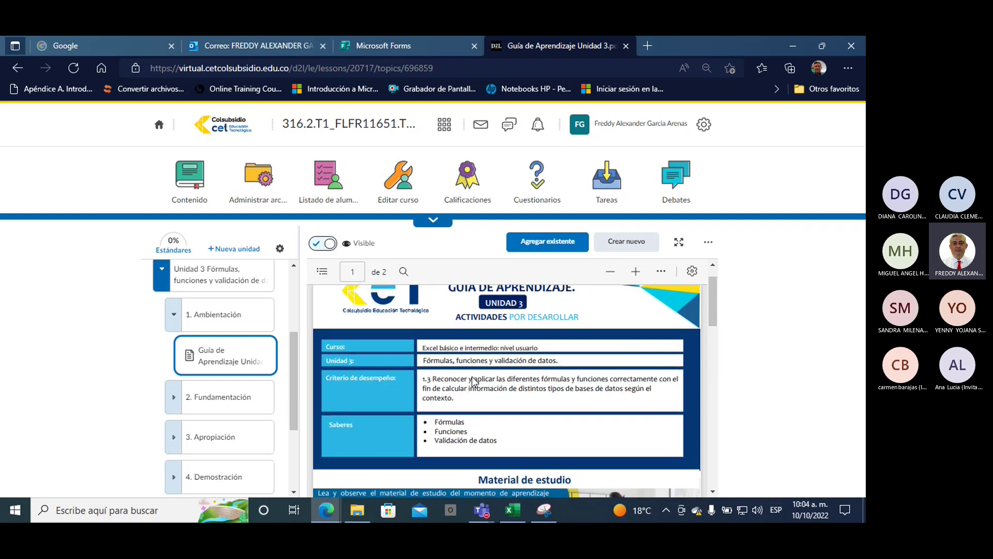
scroll(473, 382, "down", 1)
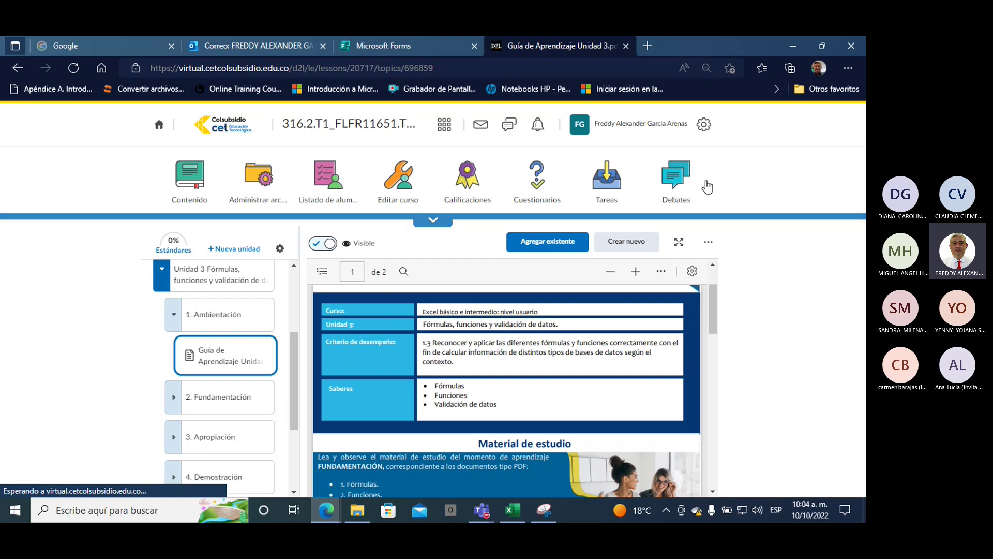
left_click(644, 130)
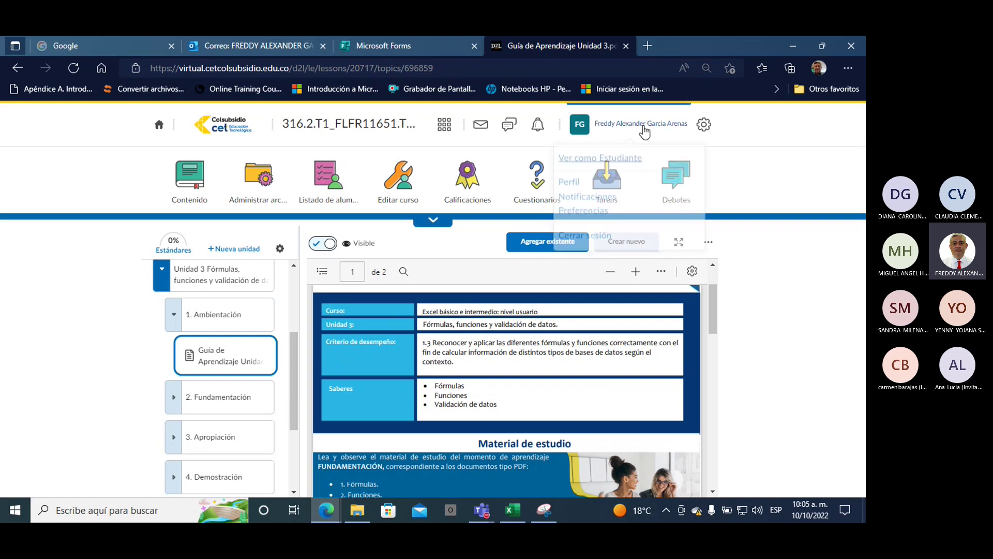
- Switch to Ver como Estudiante, reopen the Unit 3 guide, then go to 2. Fundamentación
left_click(605, 161)
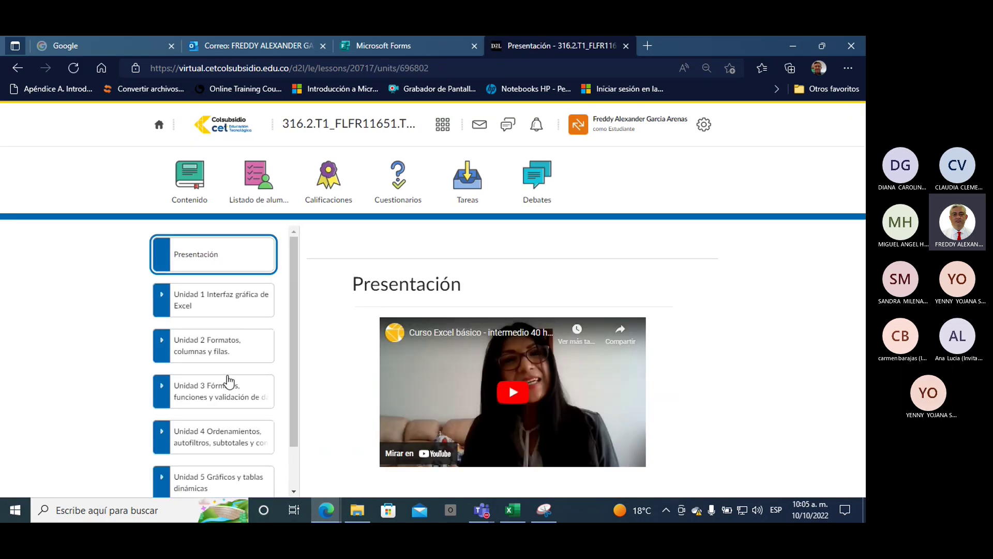
left_click(226, 386)
scroll(269, 393, "down", 2)
left_click(224, 373)
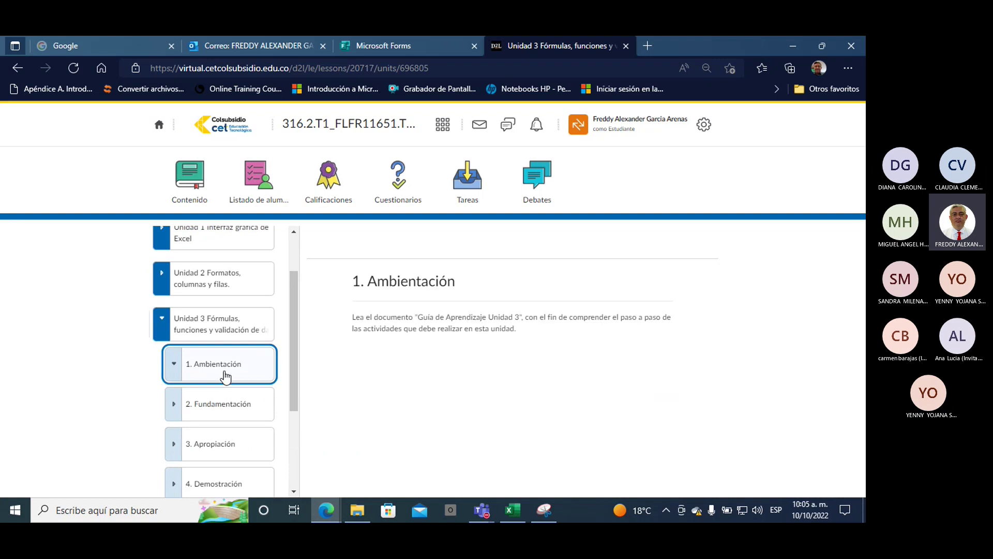
left_click(235, 403)
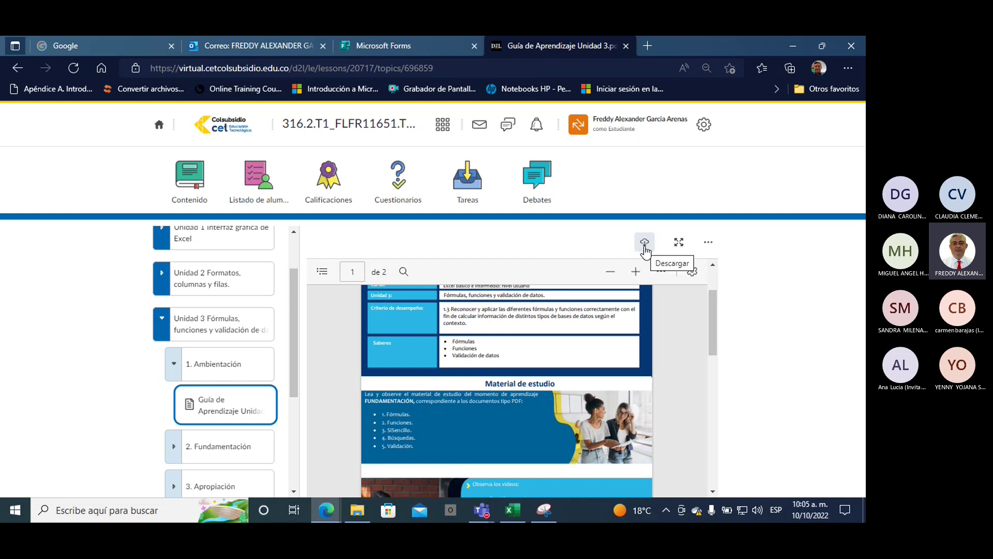
left_click_drag(295, 327, 293, 400)
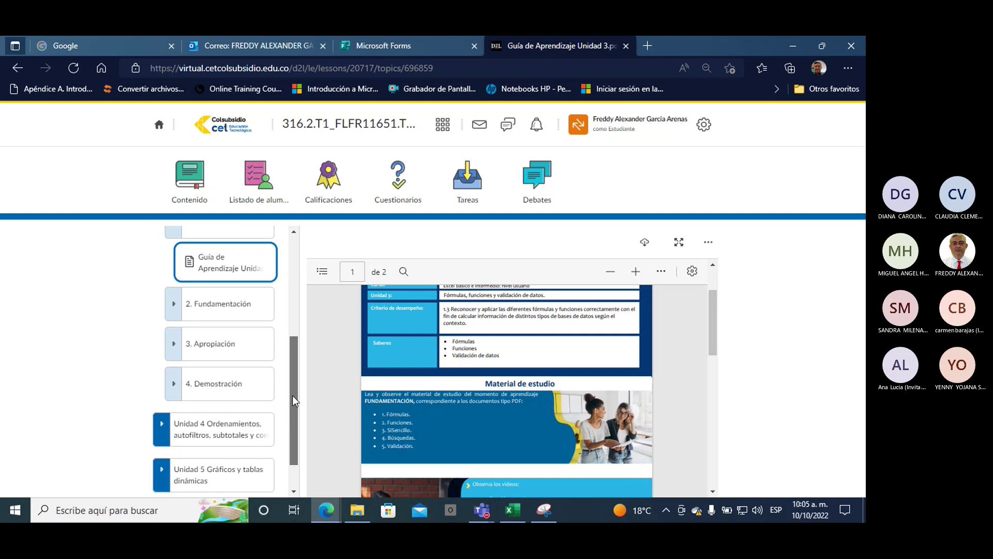
left_click(218, 289)
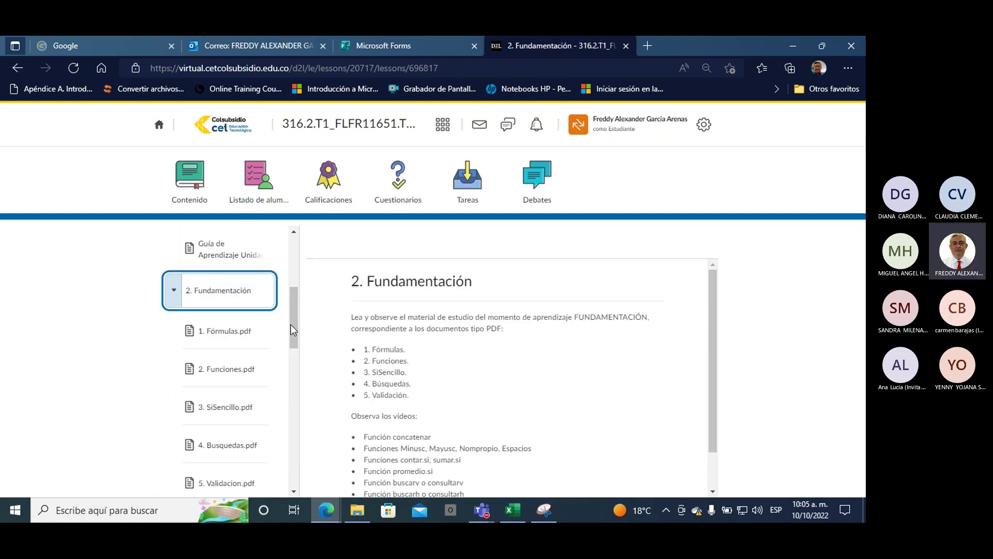
- Open and scroll through the 1. Fórmulas.pdf study document
left_click(238, 330)
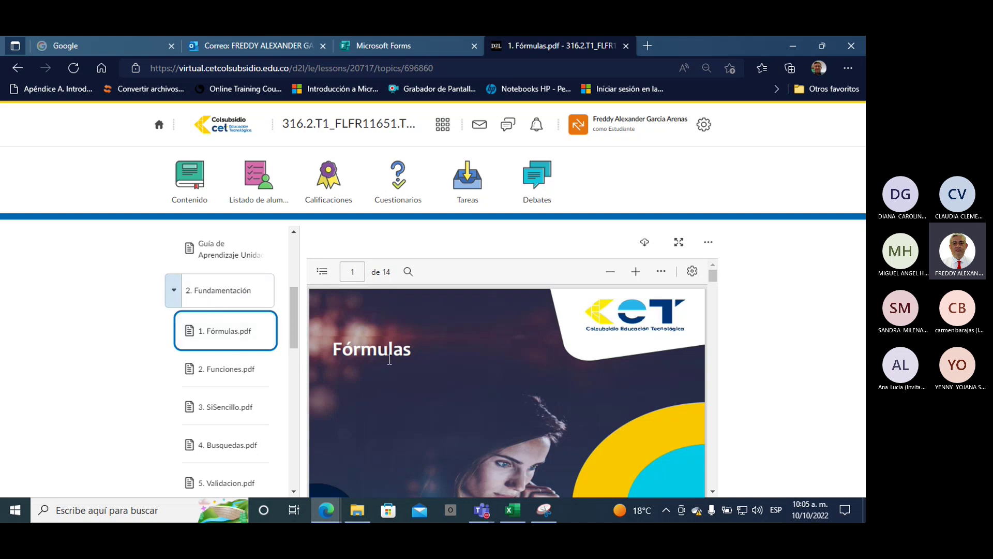
scroll(437, 358, "down", 3)
scroll(437, 358, "down", 3)
scroll(437, 358, "down", 3)
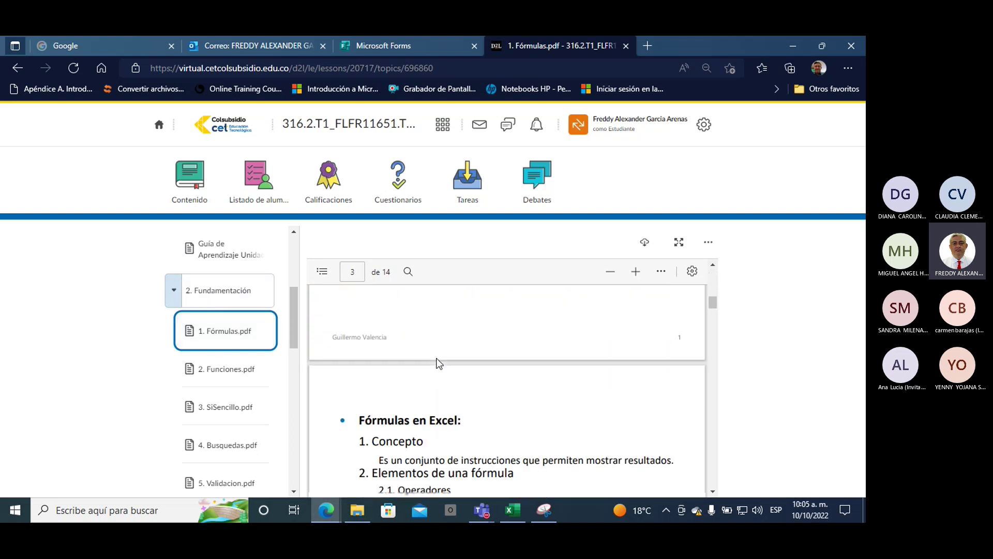
scroll(437, 358, "down", 2)
scroll(438, 362, "down", 1)
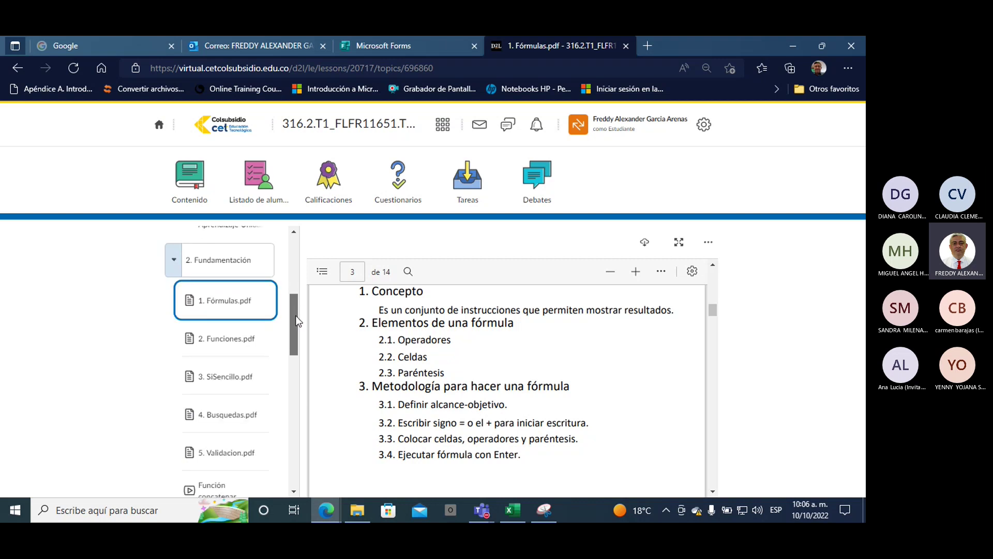
- View the Función concatenar lesson, then move on to 3. Apropiación
left_click_drag(296, 311, 296, 351)
left_click(231, 348)
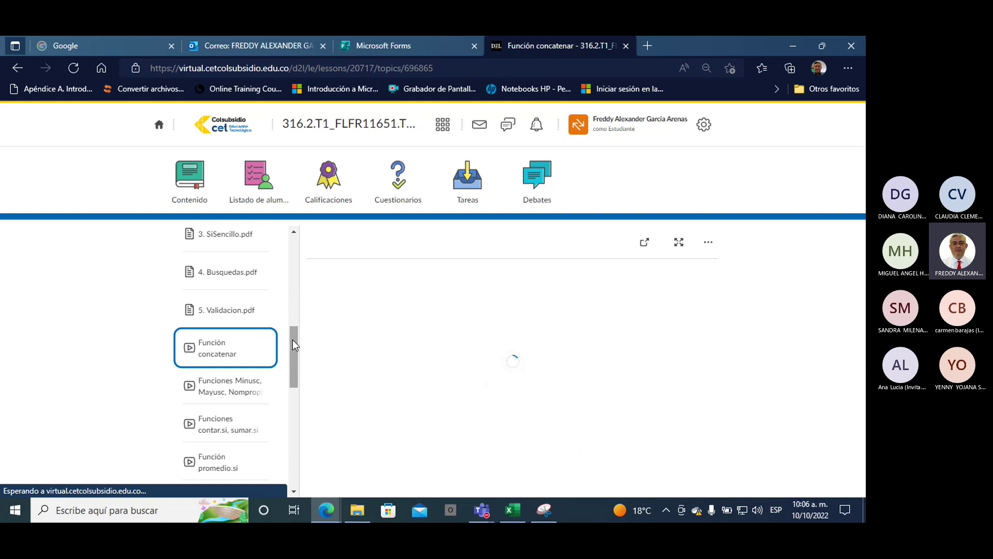
left_click_drag(293, 340, 293, 353)
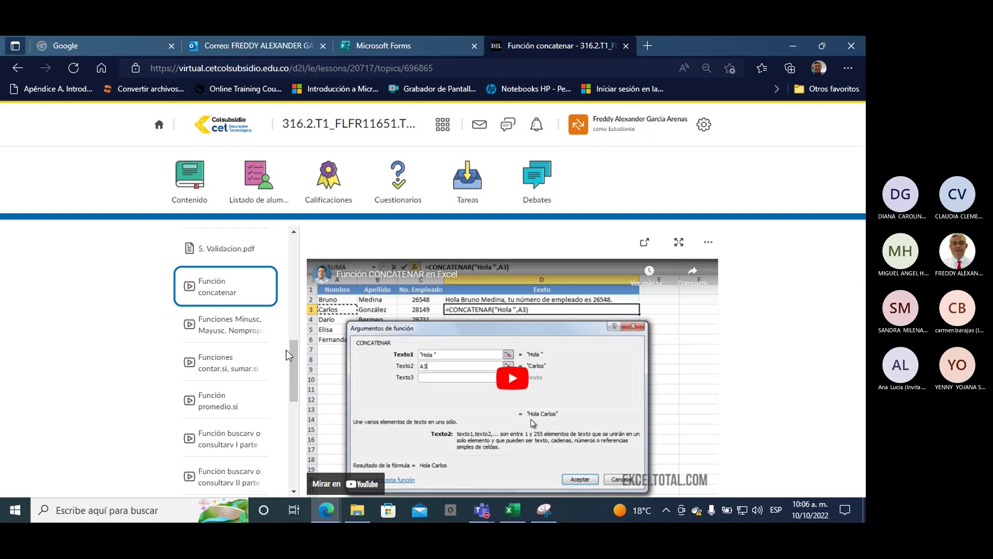
left_click_drag(293, 356, 294, 414)
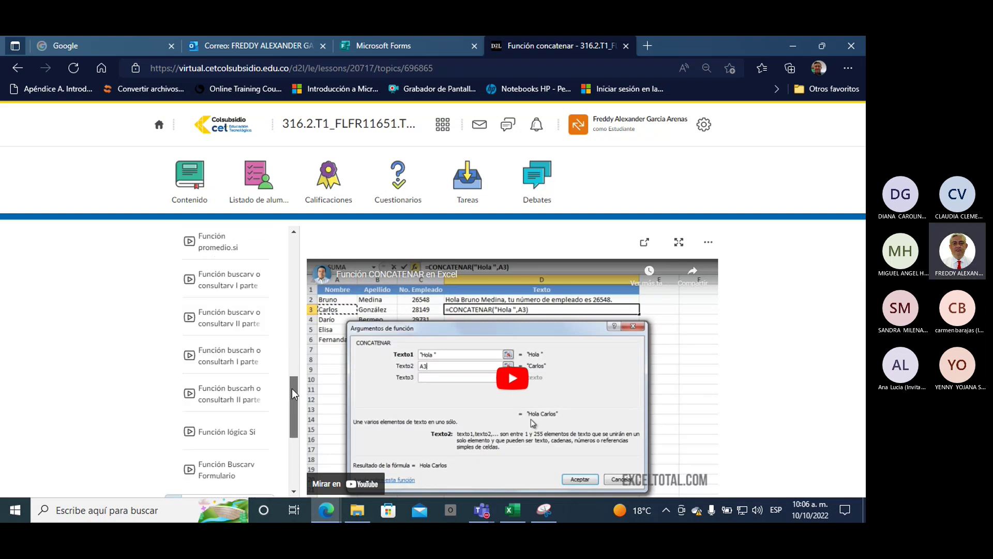
left_click(219, 358)
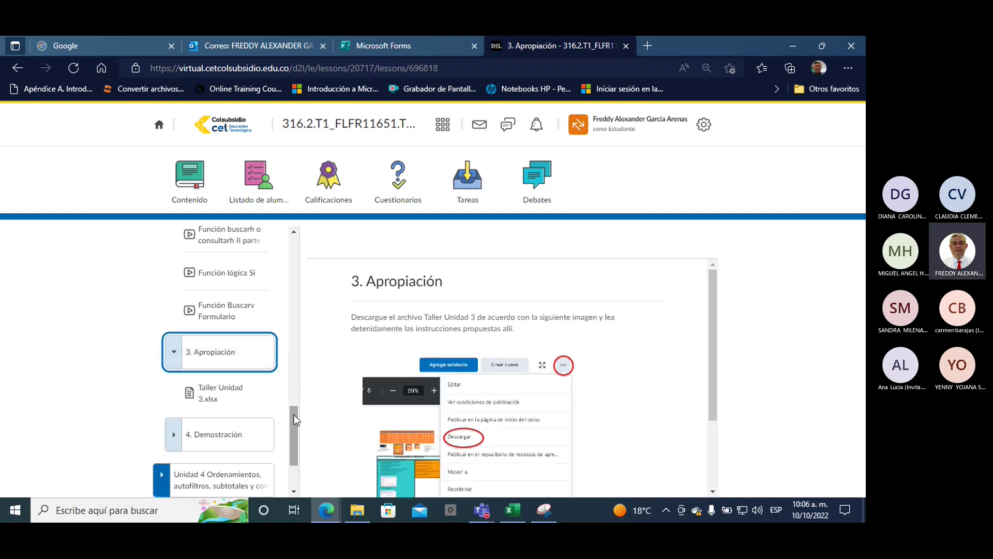
- Download Taller Unidad 3.xlsx and open it in Excel
scroll(293, 414, "down", 1)
left_click(231, 345)
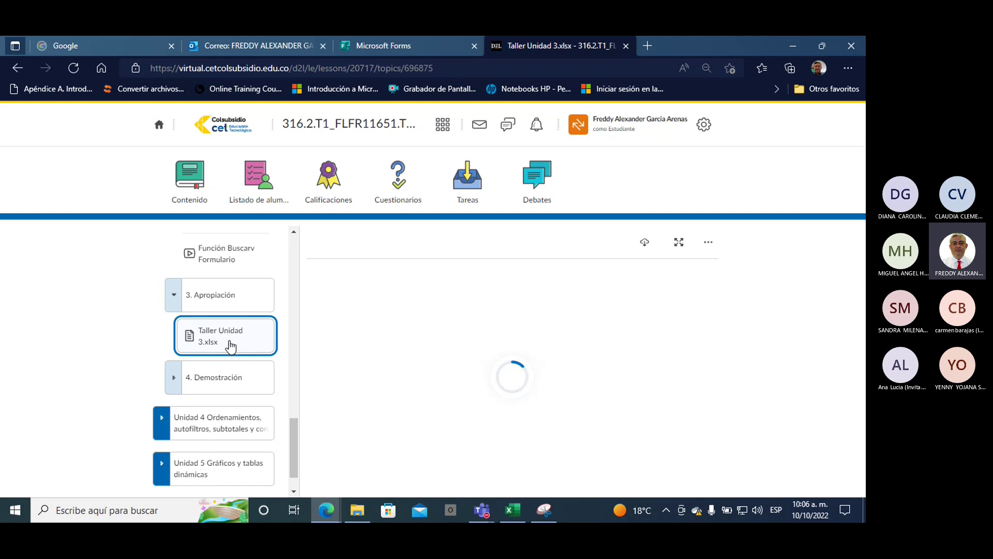
left_click(645, 243)
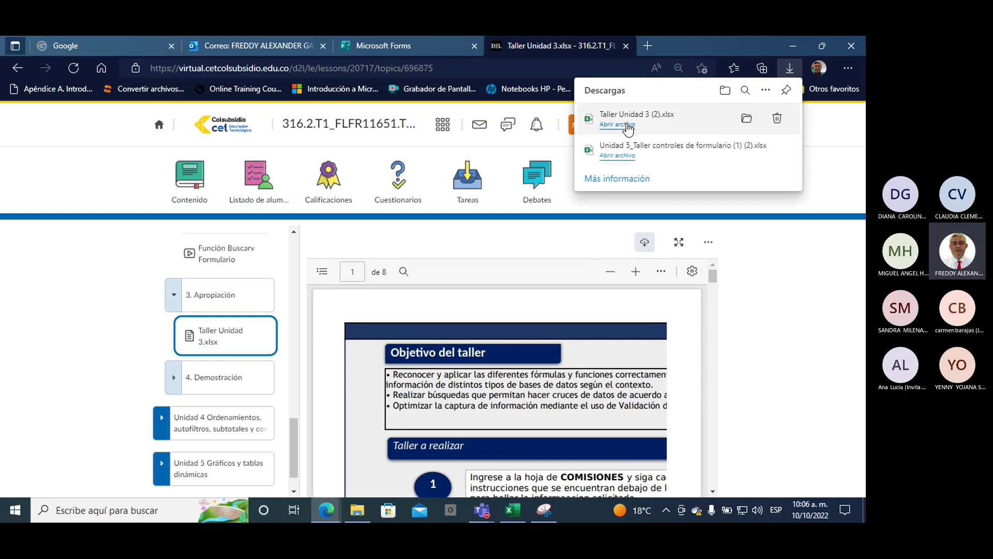
left_click(623, 125)
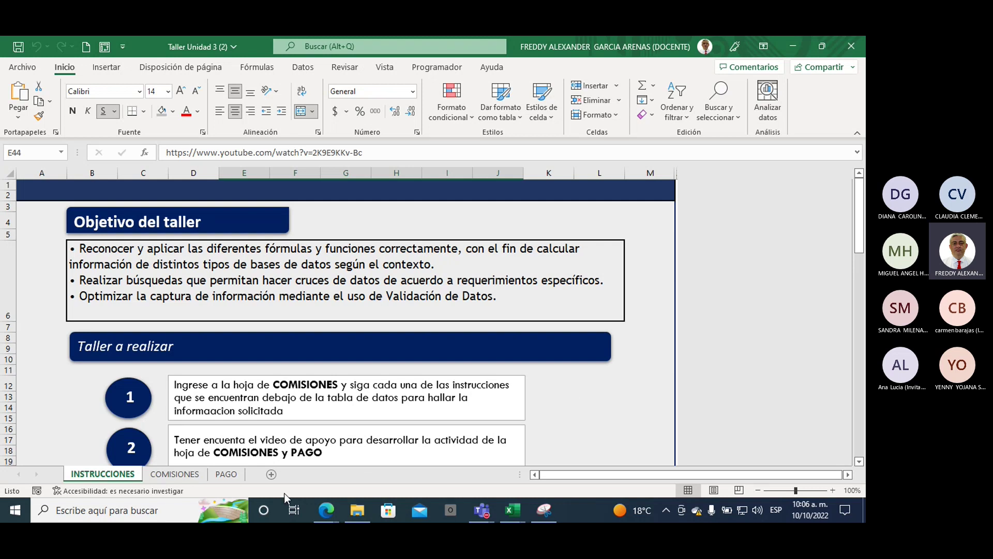
- Return to the Brightspace course and open the 4. Demostración lesson
left_click(325, 510)
left_click(302, 491)
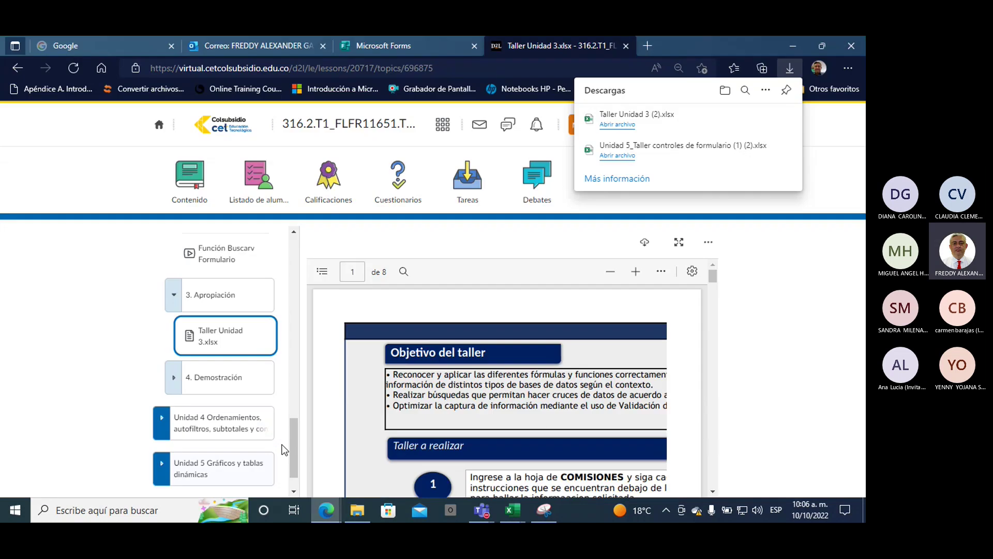
left_click(228, 380)
- Open the Evaluación de cierre- Unidad 3 quiz, then bring up the Taller Unidad 3 (2) workbook
scroll(283, 370, "down", 2)
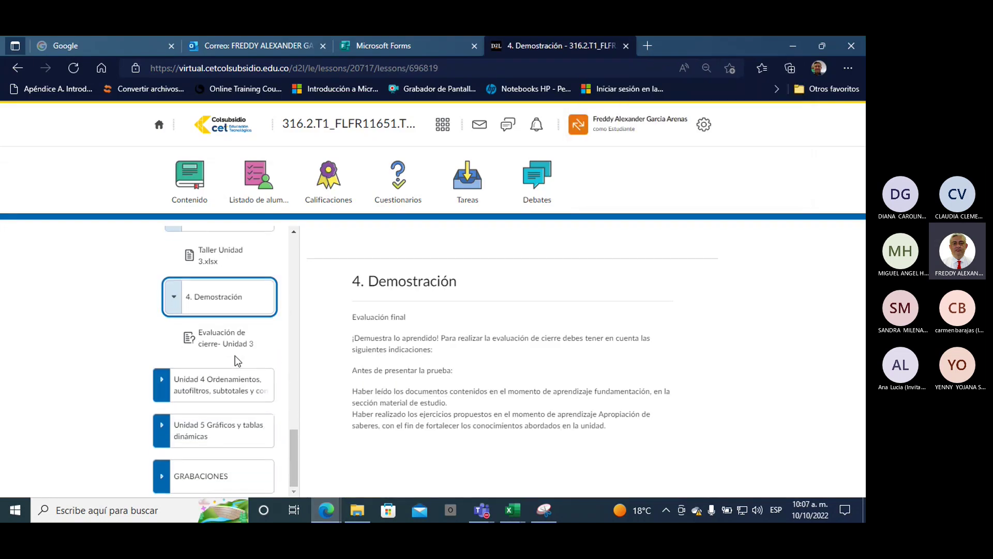
left_click(233, 347)
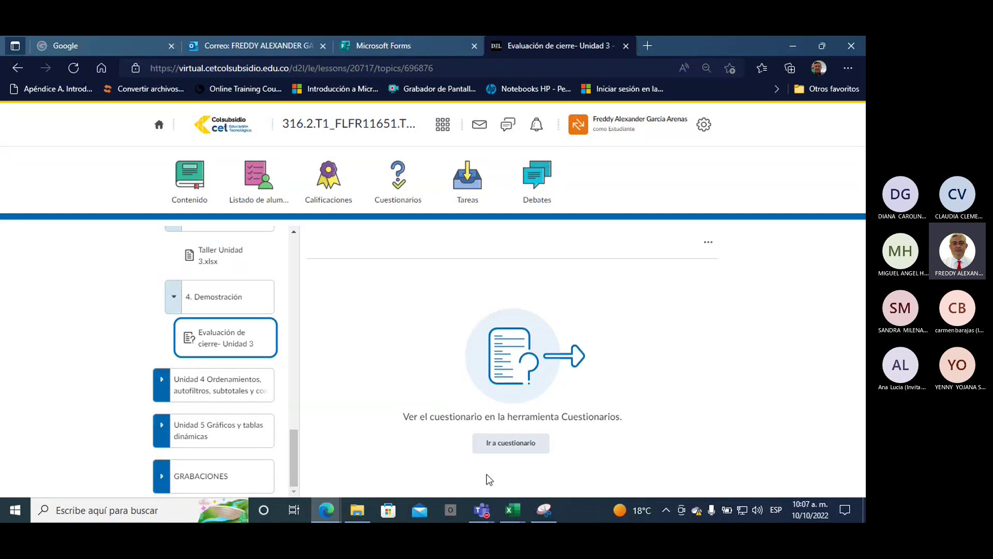
left_click(512, 509)
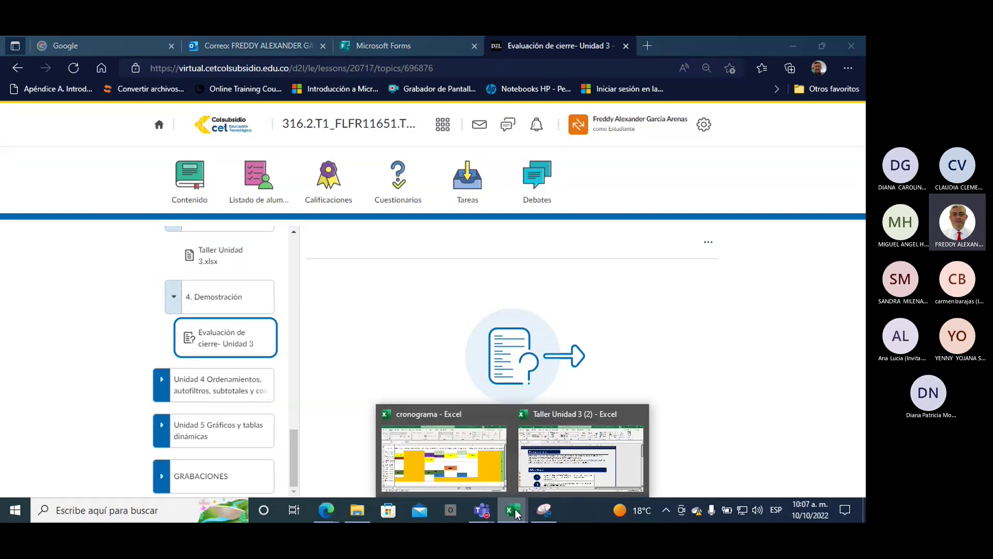
left_click(553, 478)
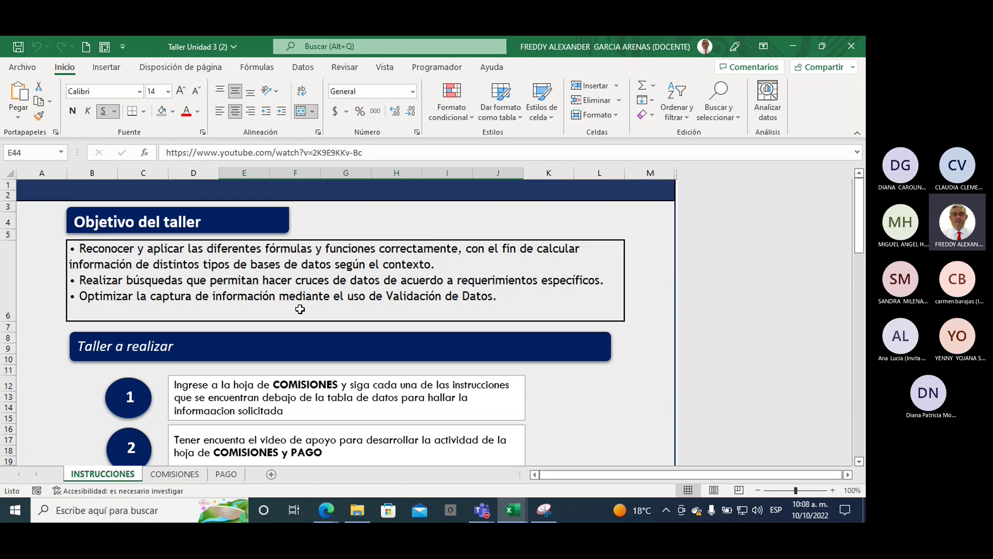
scroll(310, 320, "down", 2)
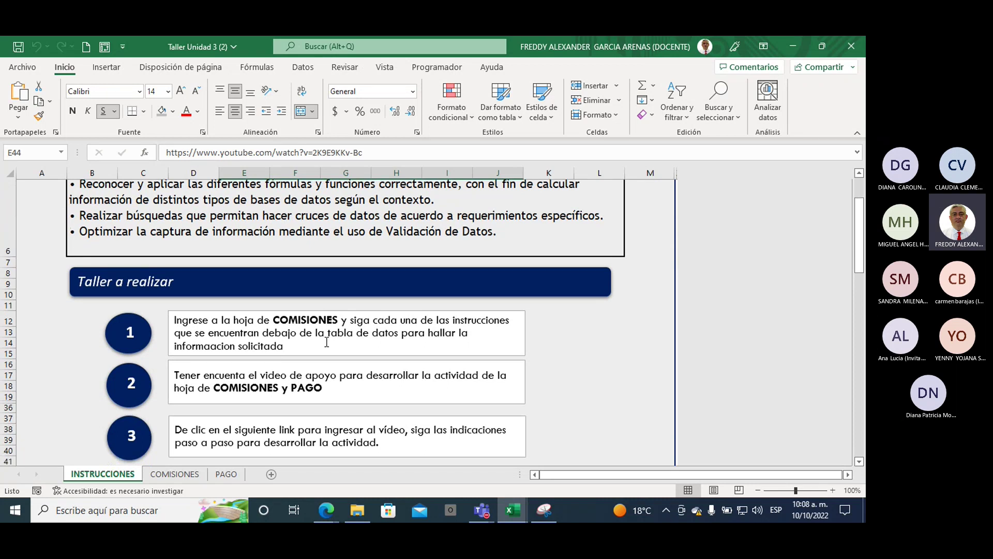
scroll(311, 372, "down", 1)
scroll(320, 367, "down", 1)
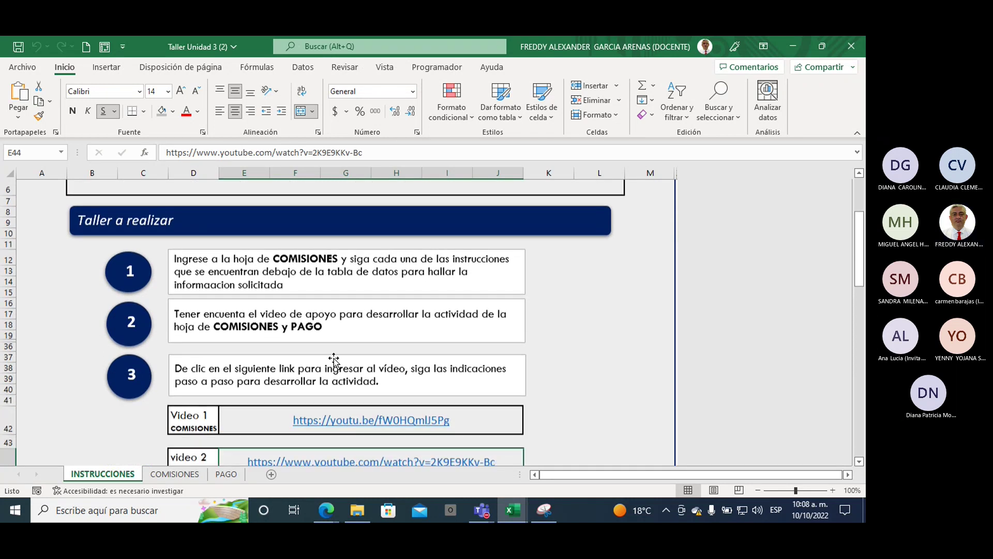
scroll(332, 361, "down", 3)
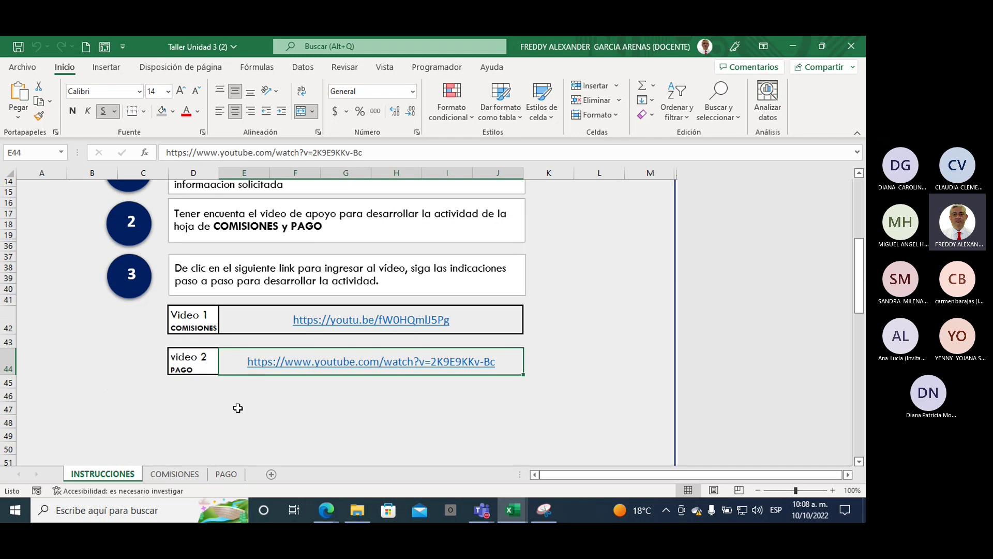
- Review the COMISIONES seller table and select the commission instructions block F19:J32
left_click(173, 474)
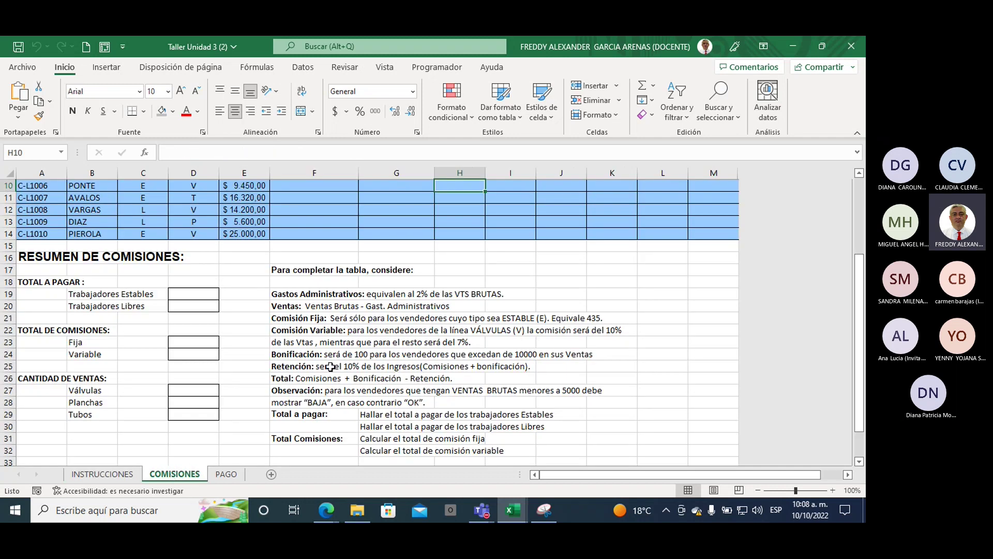
scroll(336, 363, "up", 2)
scroll(337, 363, "up", 1)
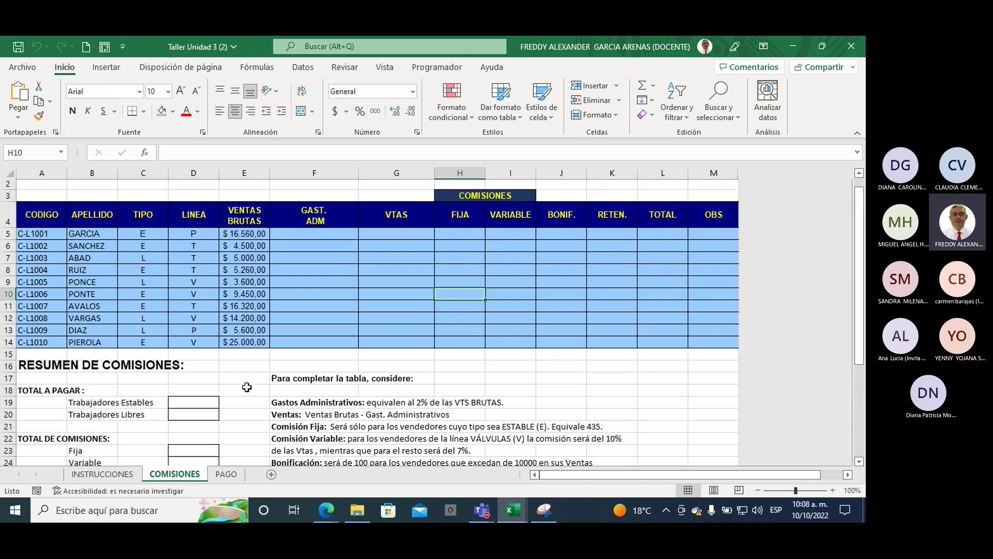
scroll(247, 387, "down", 2)
scroll(249, 384, "down", 1)
scroll(264, 320, "down", 1)
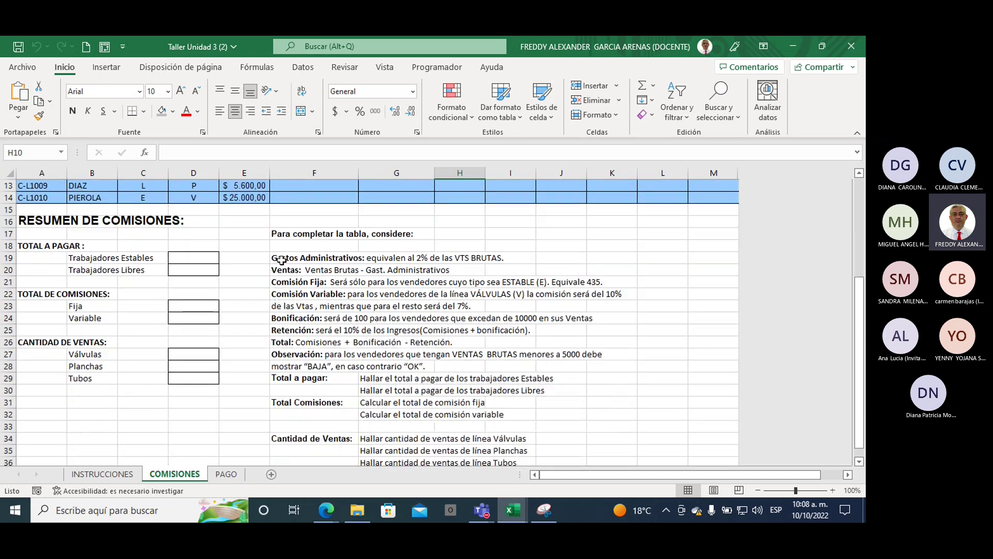
mouse_move(280, 260)
left_mouse_down()
mouse_move(557, 418)
mouse_move(600, 416)
left_mouse_up()
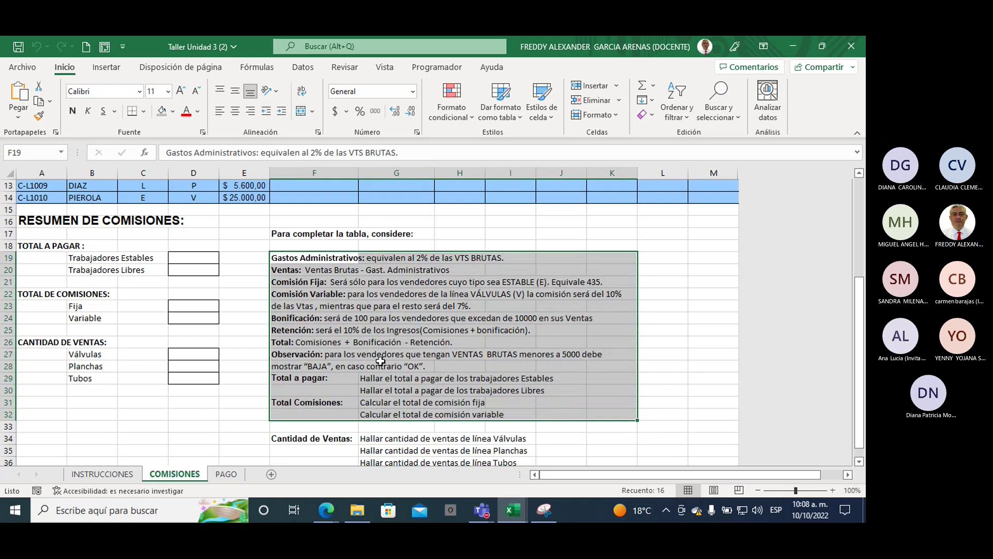
- Compare the PAGO receipt form's Código cell D6 with the COMISIONES table, ending on COMISIONES
left_click(226, 473)
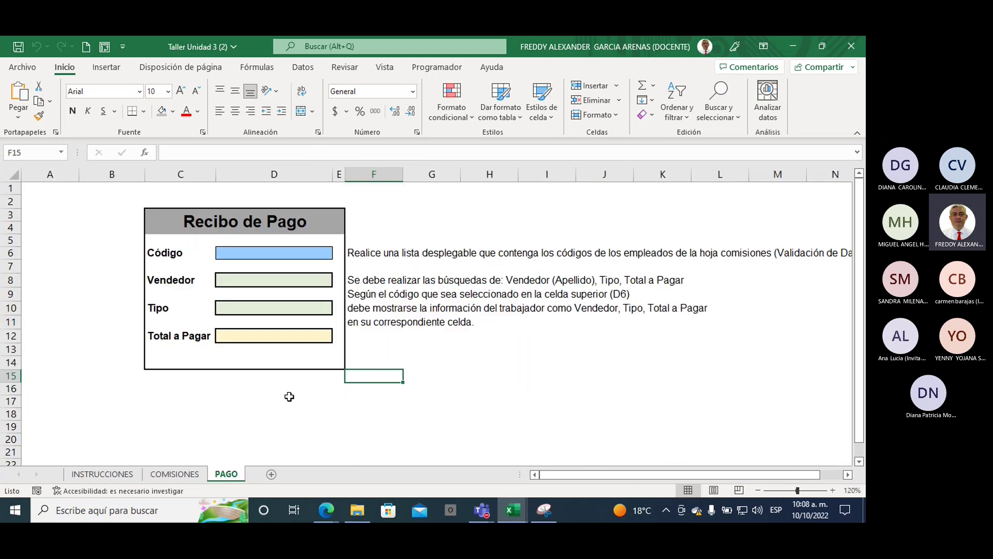
left_click(275, 253)
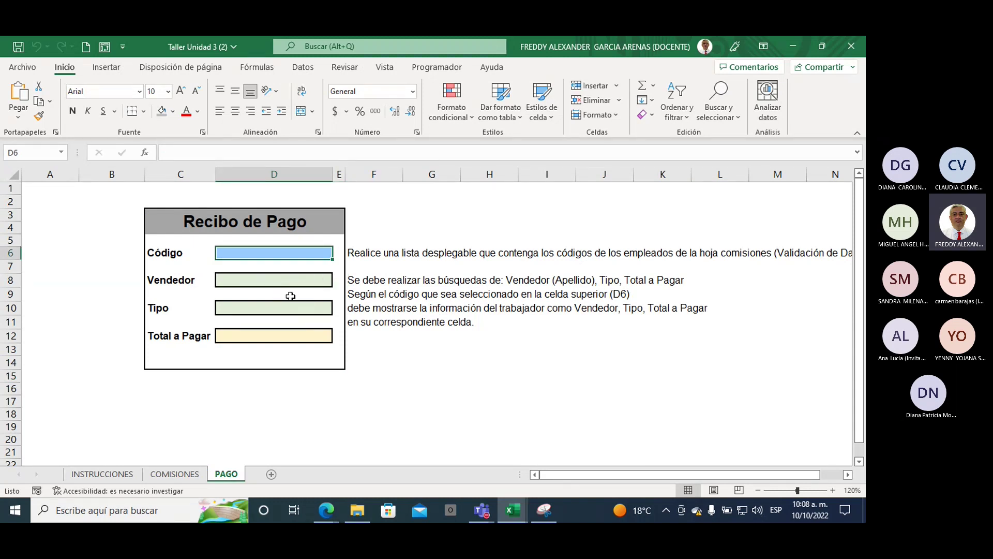
left_click(195, 474)
scroll(306, 365, "up", 3)
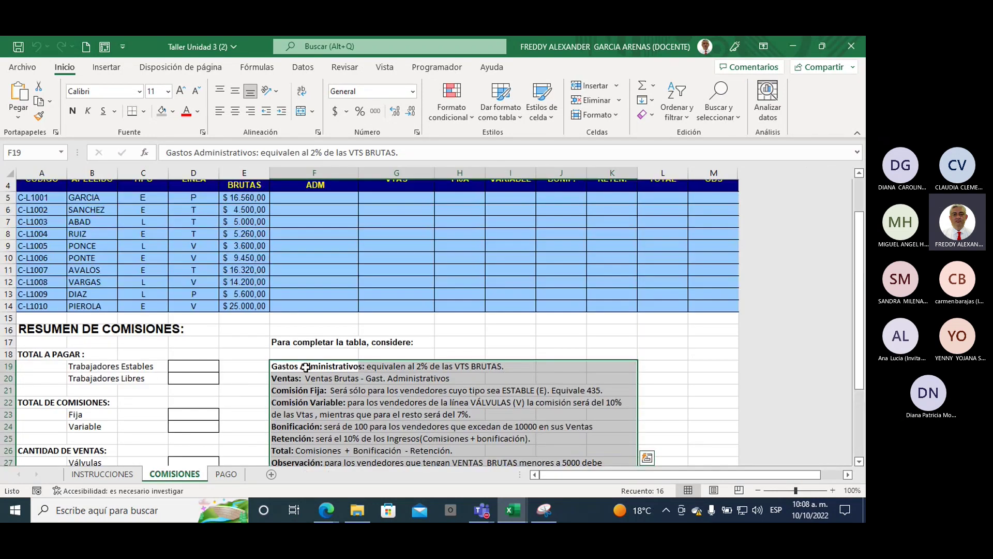
scroll(305, 366, "up", 1)
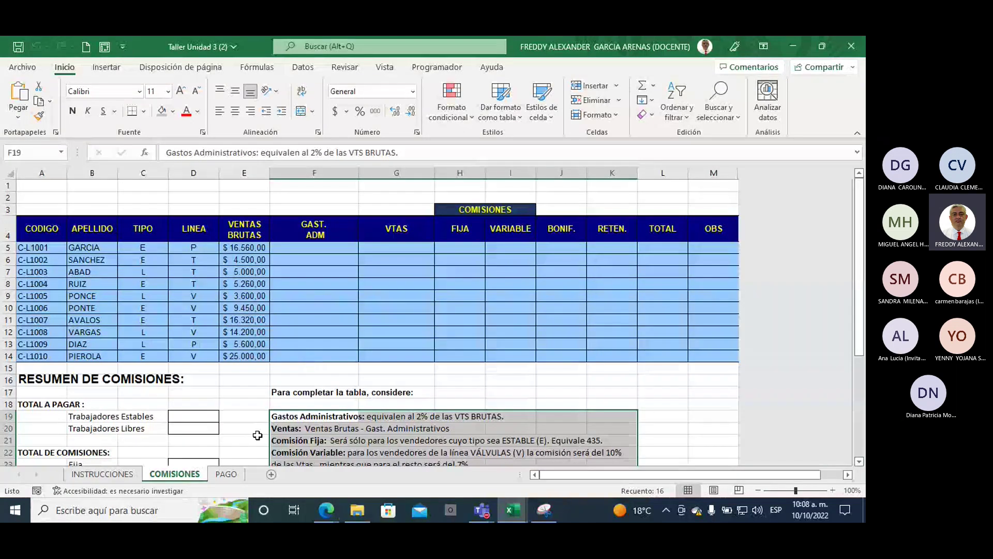
left_click(228, 476)
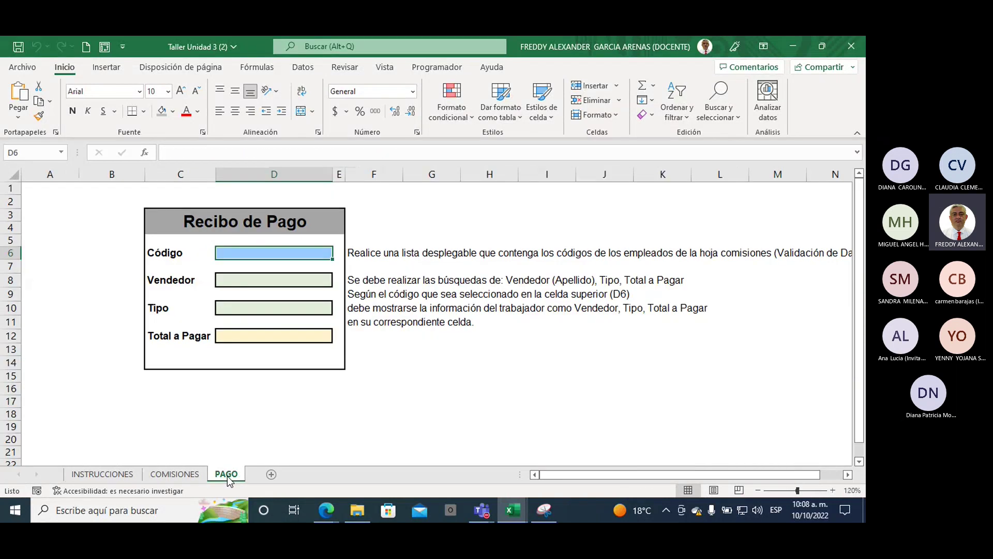
left_click(190, 475)
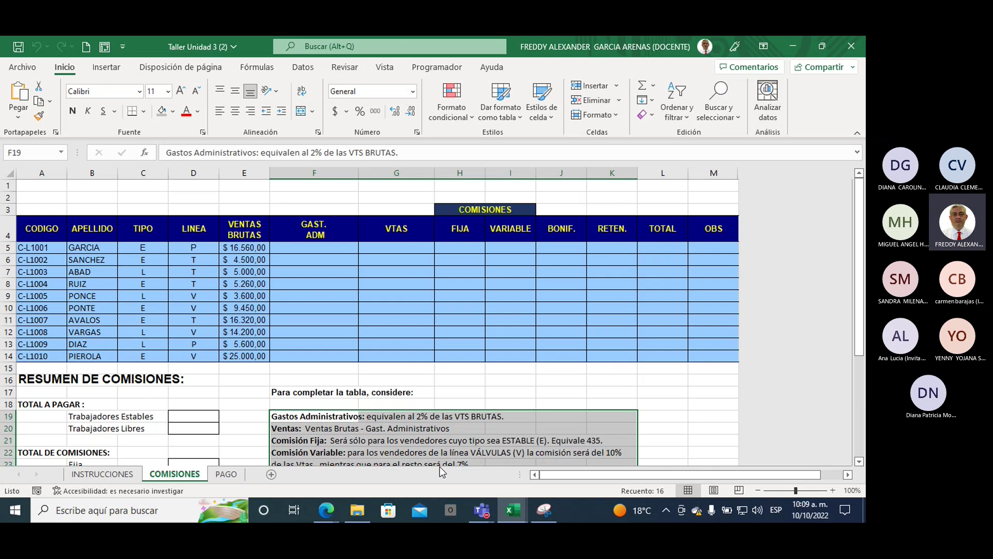
- Add a new blank Hoja1 practice sheet and zoom the grid to 200%
left_click(271, 474)
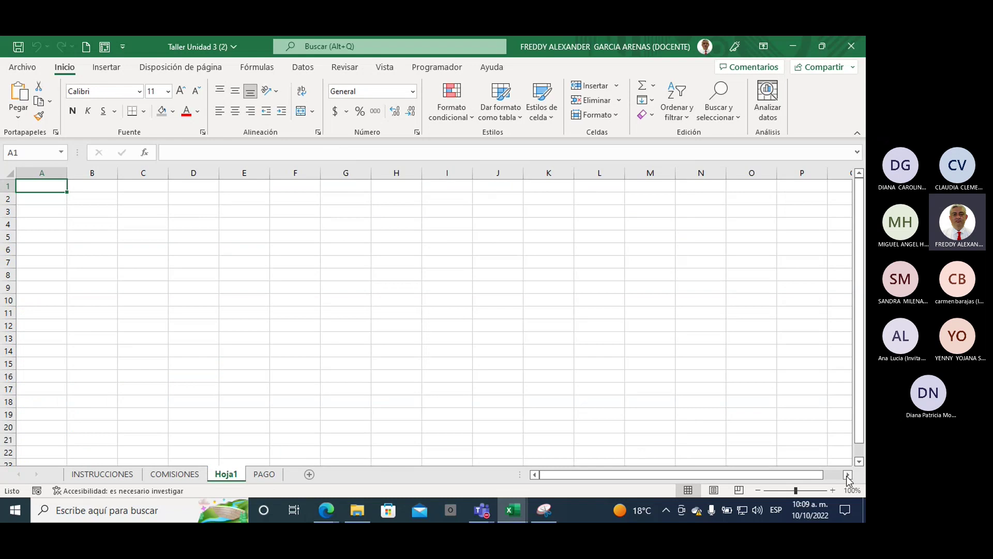
left_click(833, 490)
left_click(834, 489)
left_click(833, 489)
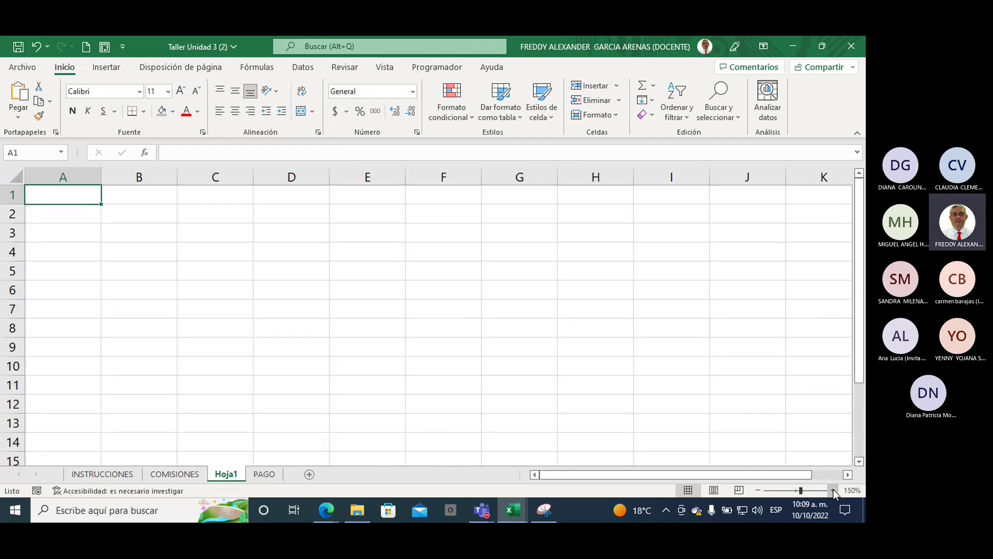
left_click(833, 489)
left_click(833, 489)
left_click(833, 490)
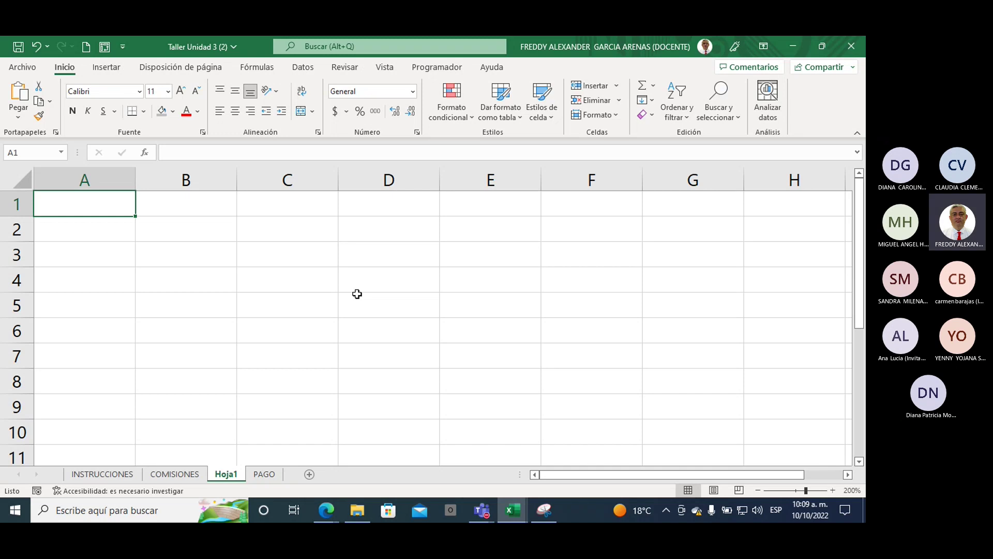
- Fill cell B2 yellow and cell C2 green
left_click(195, 233)
left_click(173, 111)
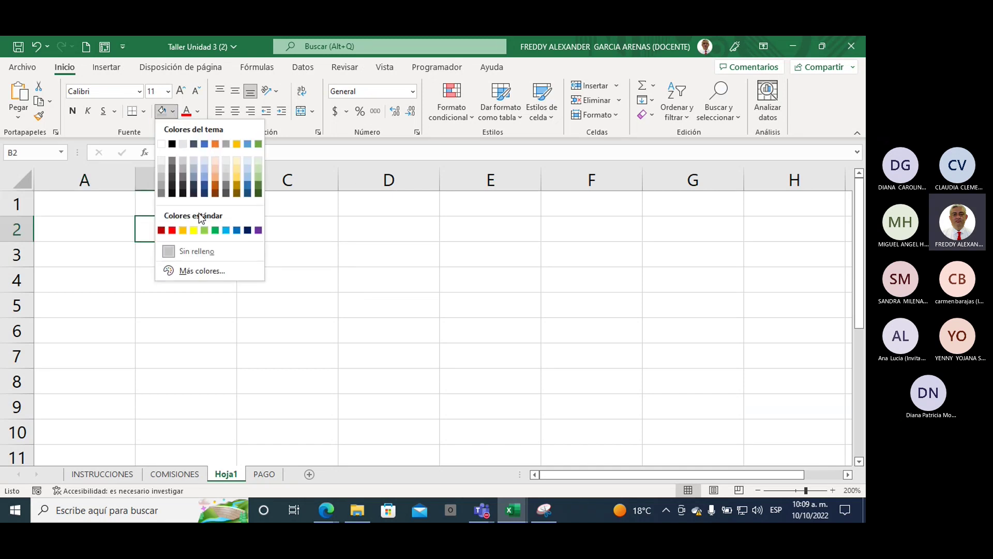
left_click(193, 230)
left_click(266, 230)
left_click(172, 111)
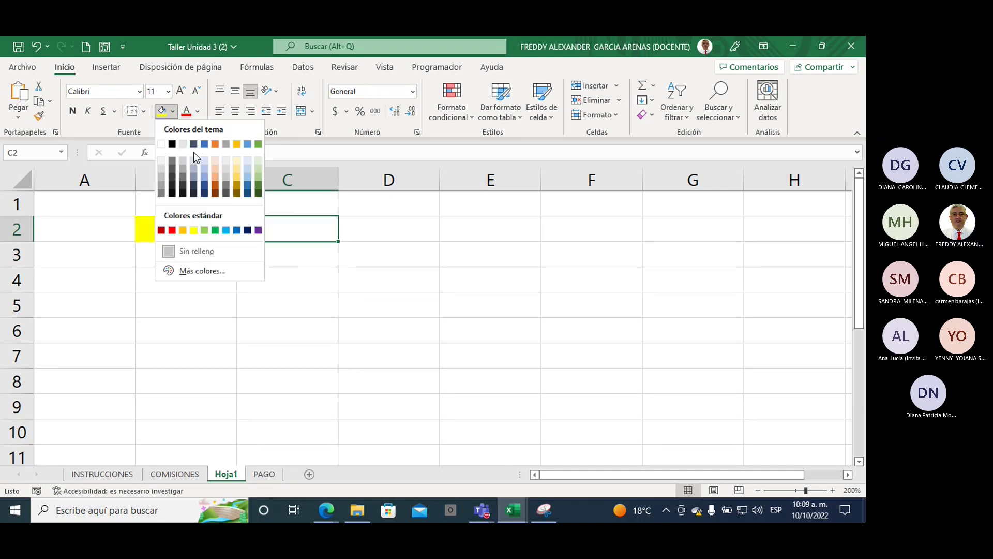
left_click(205, 231)
left_click(290, 273)
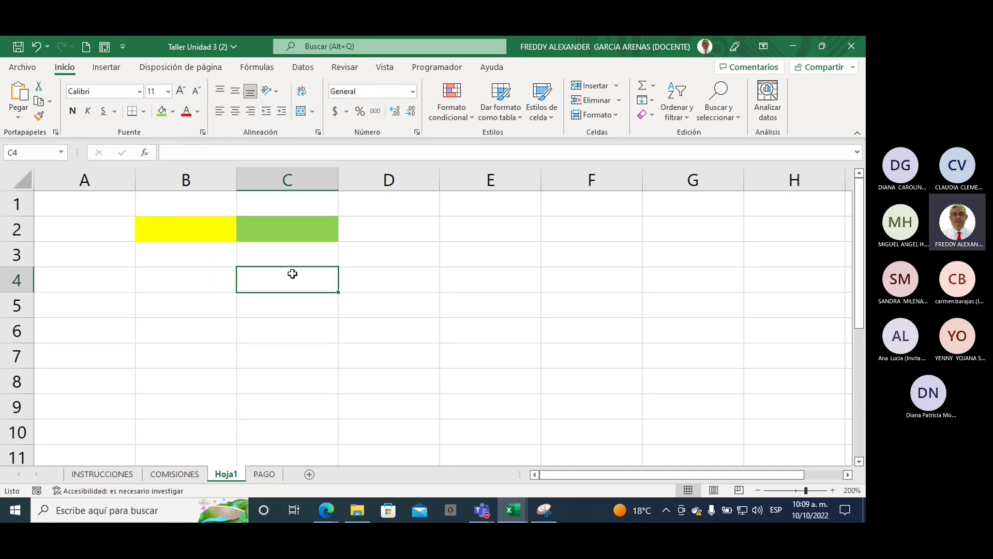
left_click(188, 226)
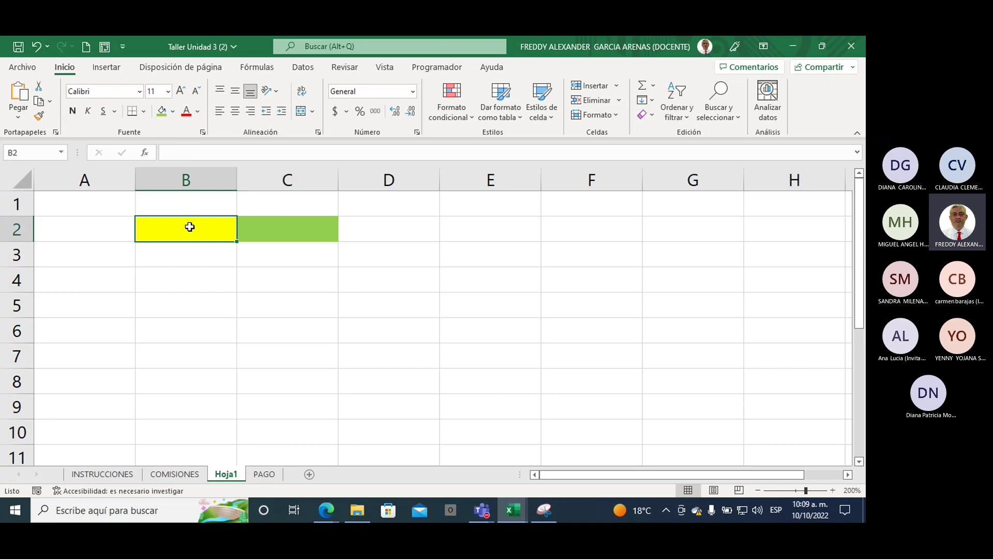
left_click(282, 233)
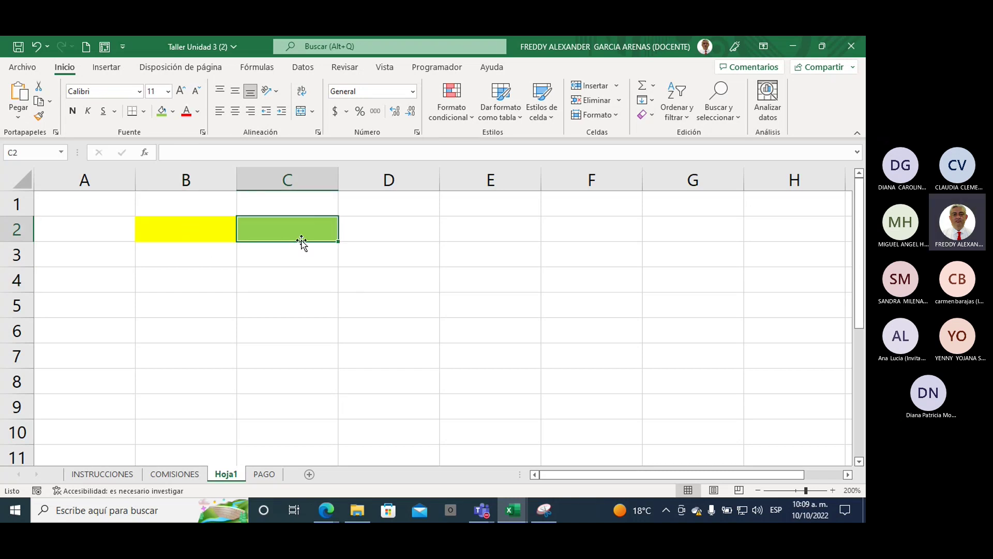
left_click(270, 301)
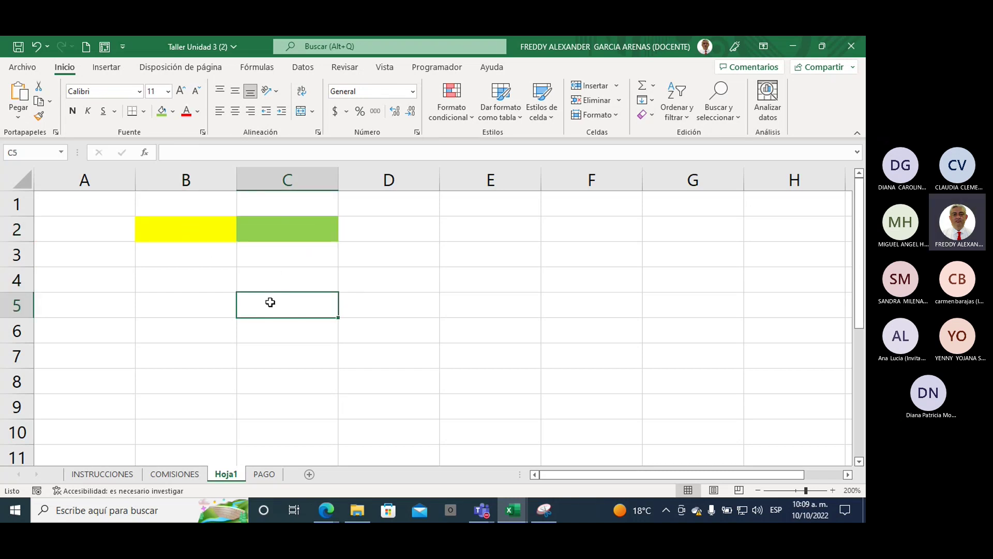
- Enter 4 in B2 and 6 in C2
left_click(197, 235)
type("4")
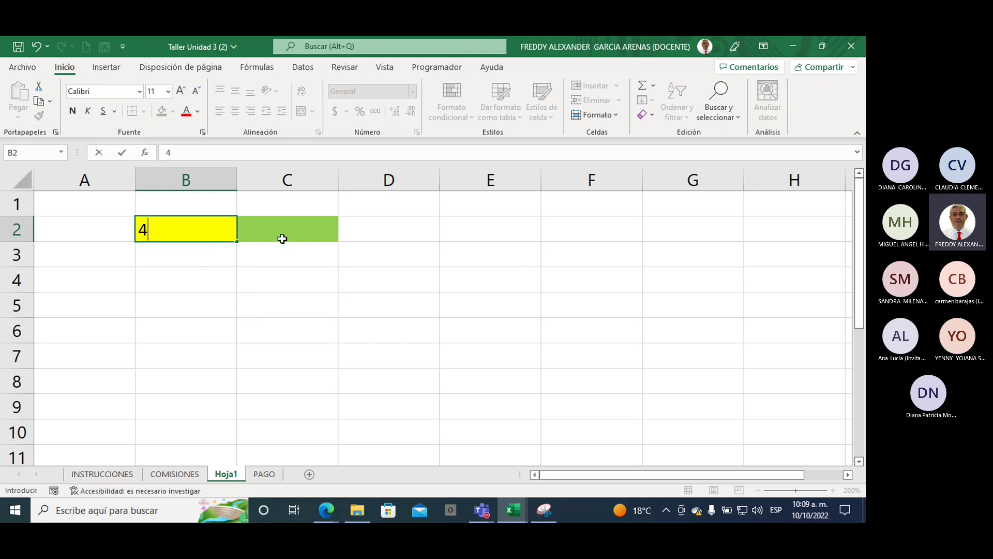
left_click(284, 237)
type("6")
left_click(312, 302)
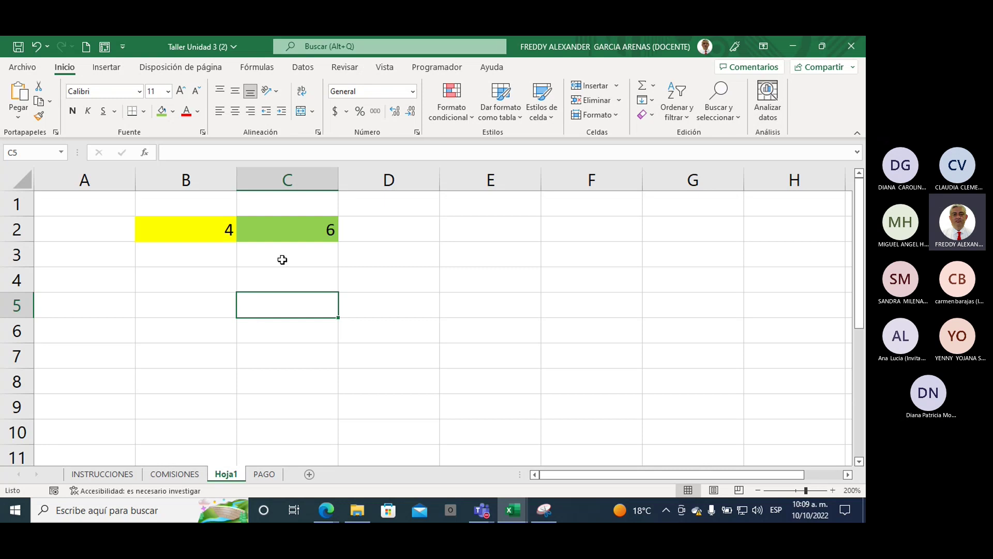
- Enter the label respuesta in cell B5
left_click(201, 304)
type("resp")
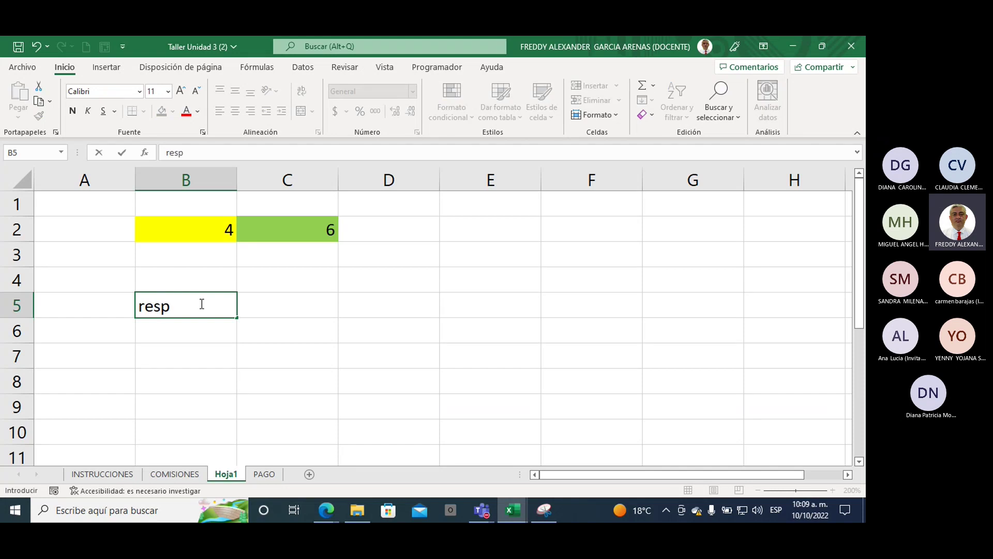
type("uesta")
left_click(277, 307)
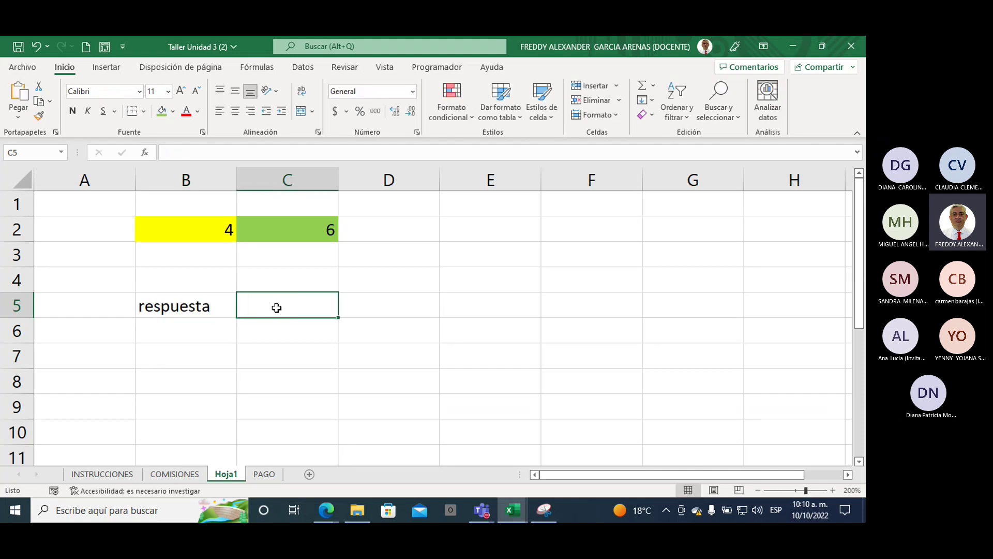
- Fill the answer cell C5 with light blue
left_click(174, 112)
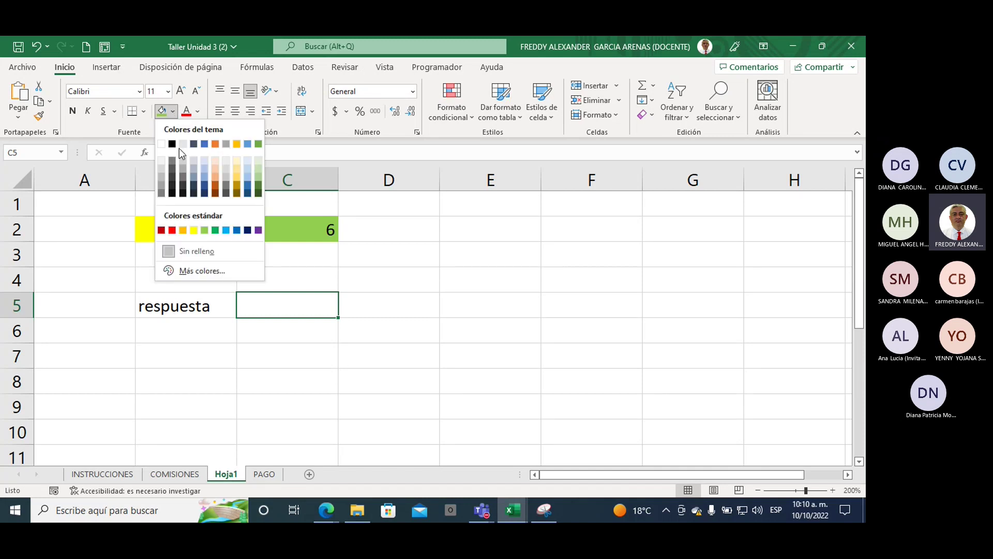
left_click(248, 169)
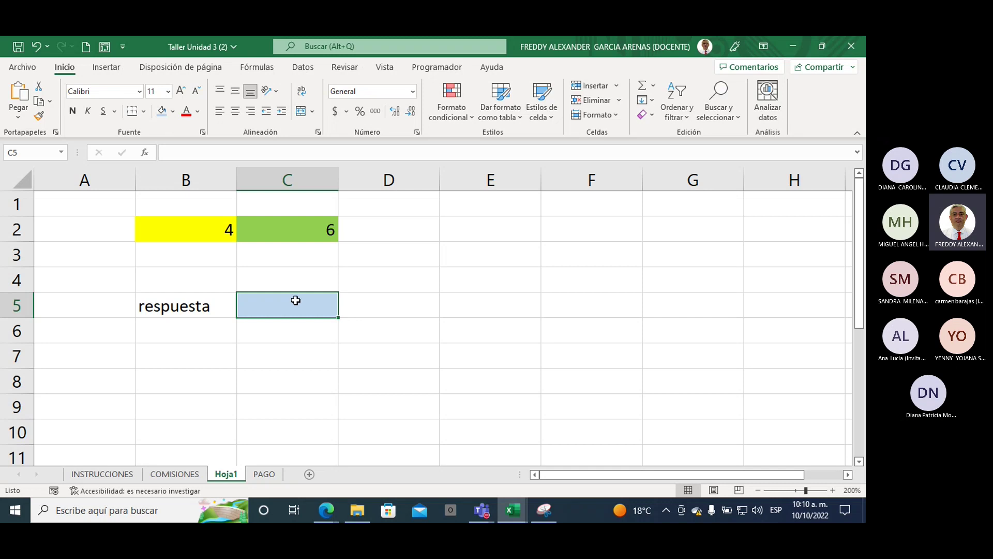
left_click(456, 260)
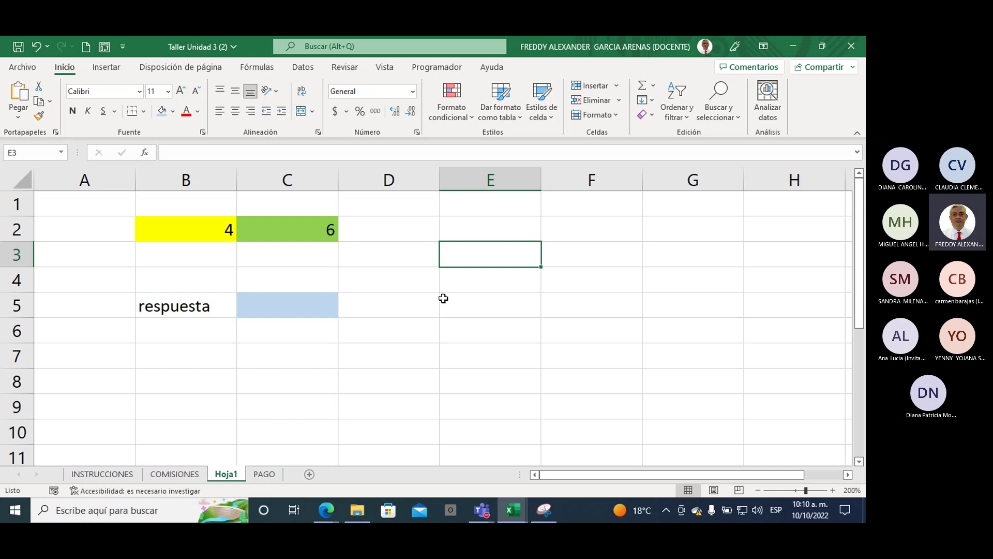
- Enter 4+6 as plain text in E3, then begin a formula with = in C5
type("4+6")
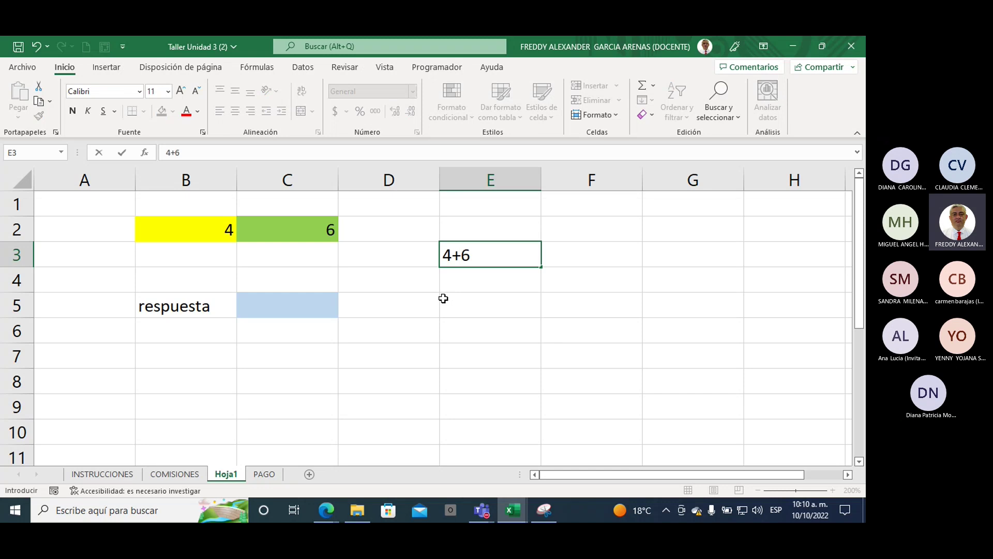
key("Return")
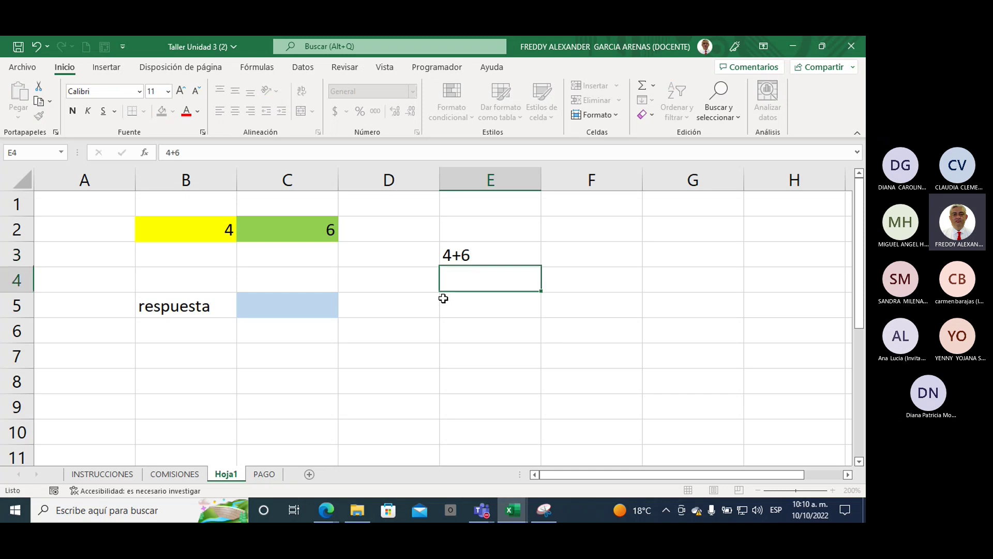
left_click(454, 255)
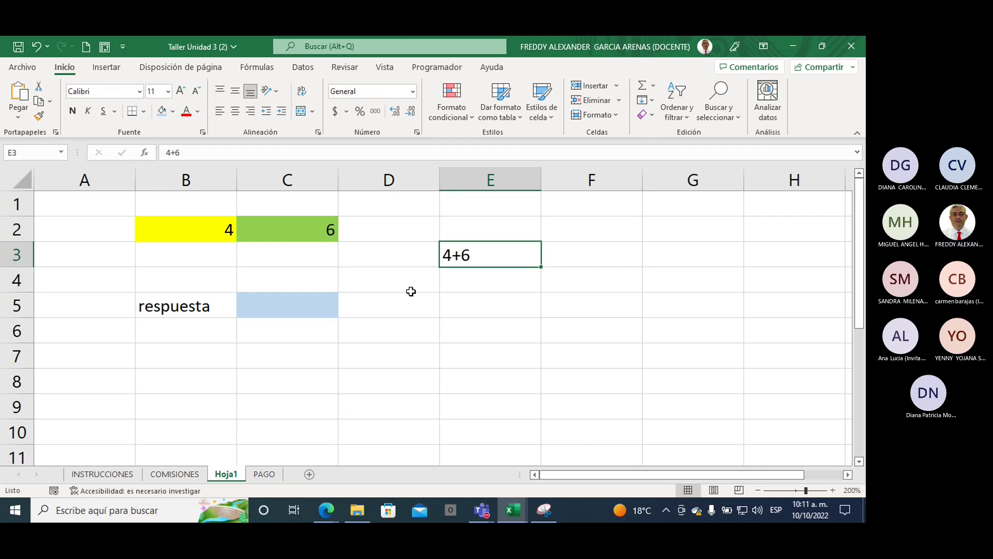
left_click(319, 300)
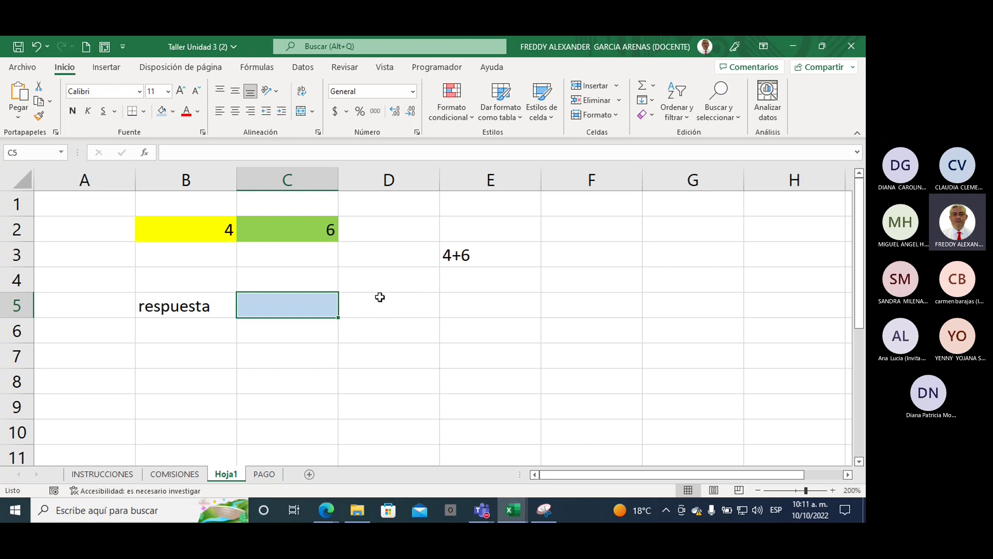
type("=")
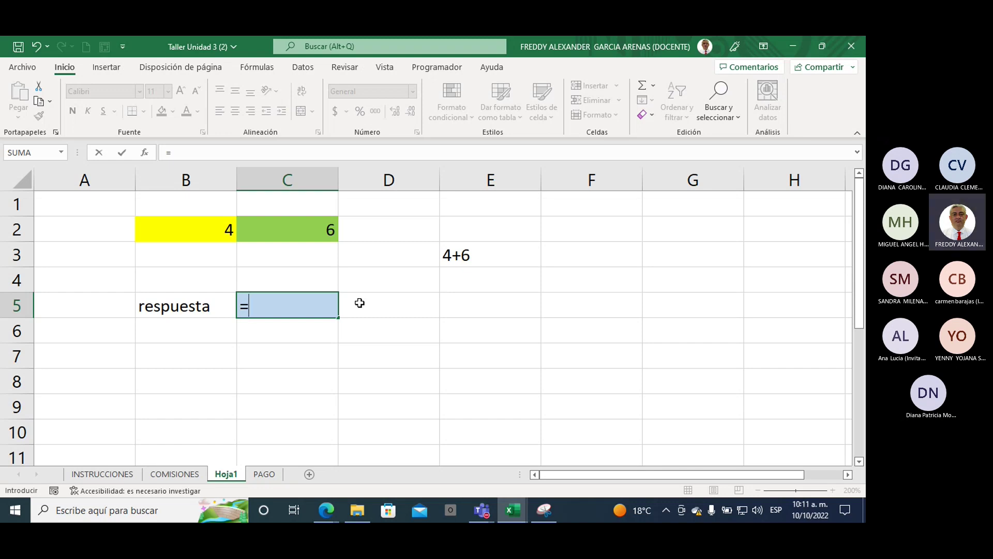
- Complete the formula =4+6 in C5 so it displays 10
type("4+")
type("6")
key("Return")
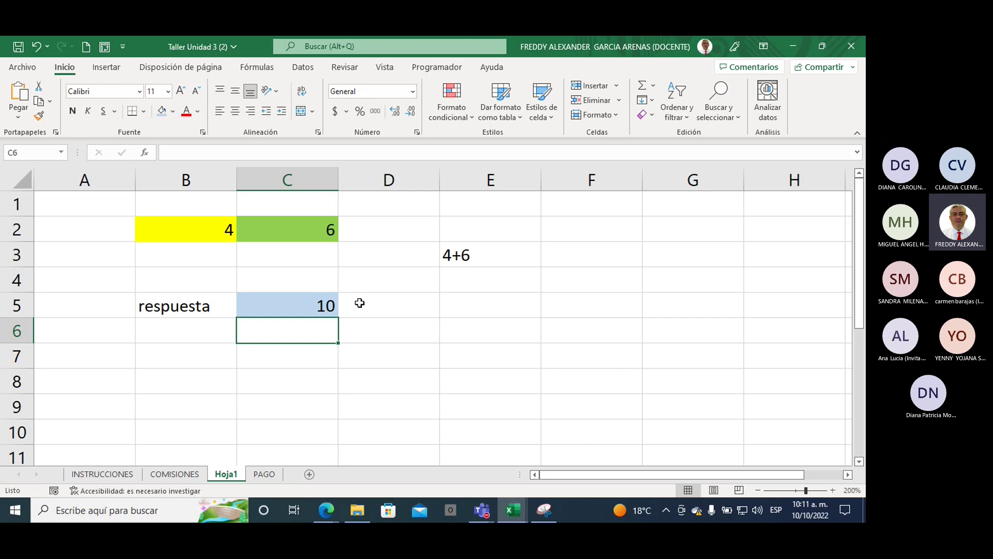
key("Up")
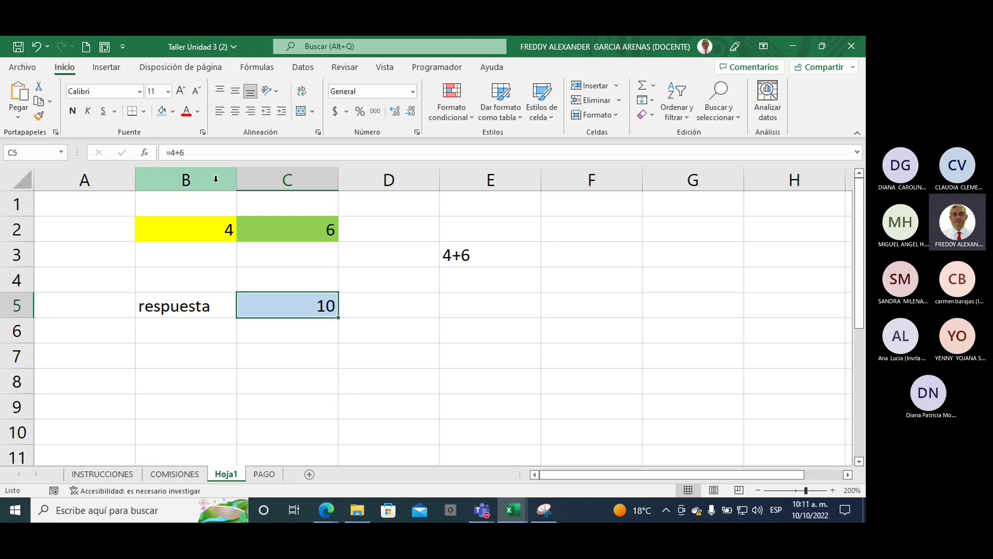
- Mark up the =4+6 formula, its equals sign and the result 10 with red ink
mouse_move(204, 146)
left_mouse_down()
mouse_move(153, 138)
mouse_move(205, 145)
left_mouse_up()
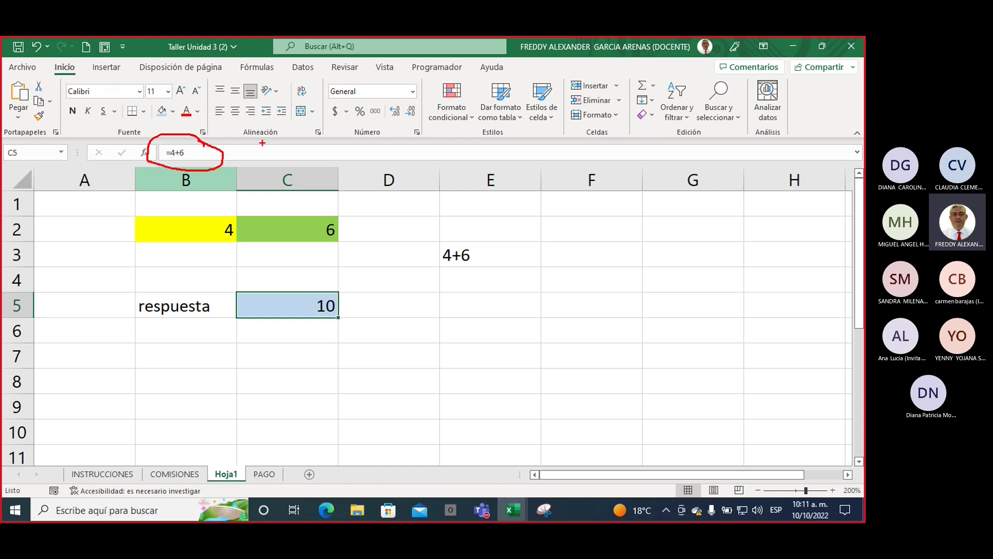
mouse_move(252, 139)
left_mouse_down()
mouse_move(251, 158)
mouse_move(278, 151)
left_mouse_up()
left_click_drag(170, 160, 192, 158)
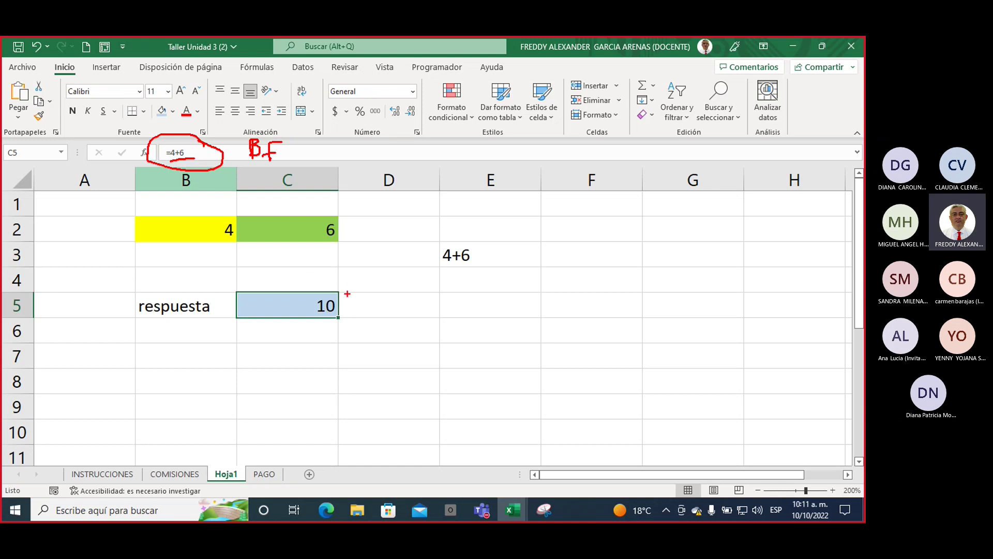
mouse_move(347, 293)
left_mouse_down()
mouse_move(351, 306)
mouse_move(333, 286)
left_mouse_up()
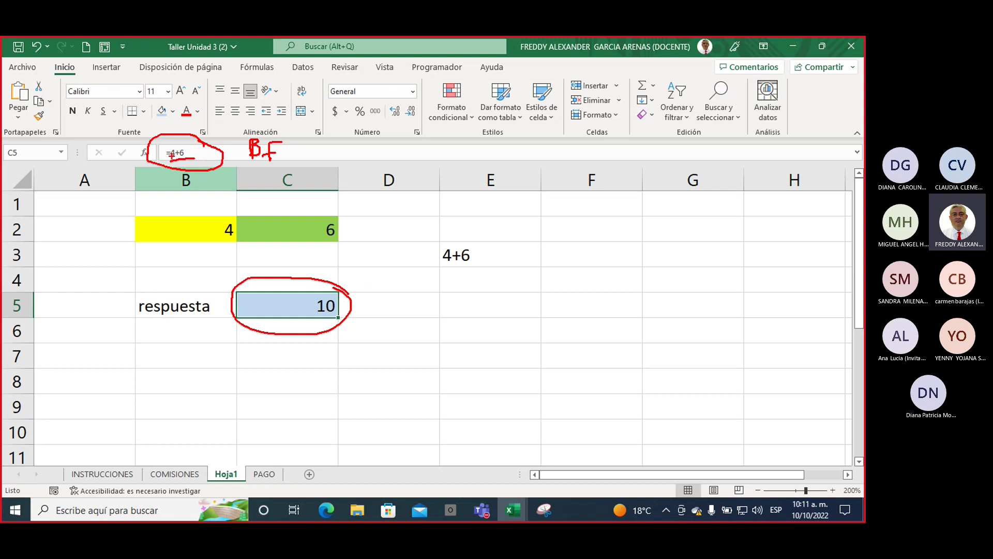
- Clear the ink, delete C5's formula, and start a new formula with =
key("Escape")
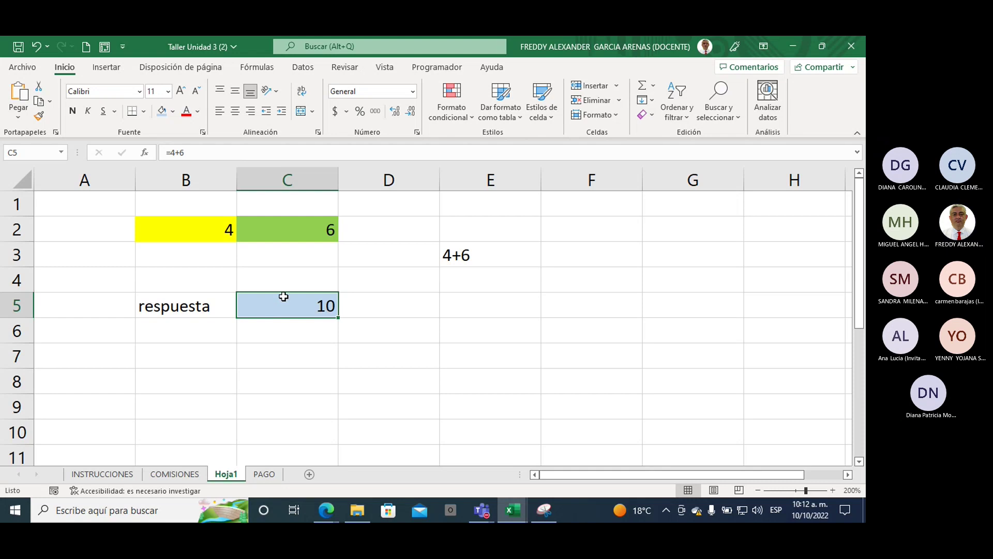
key("Delete")
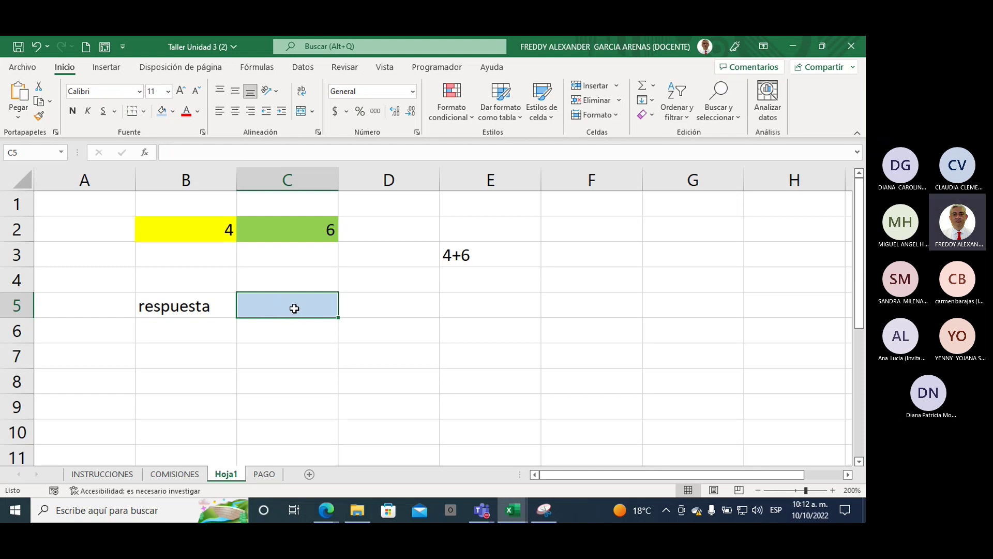
type("=")
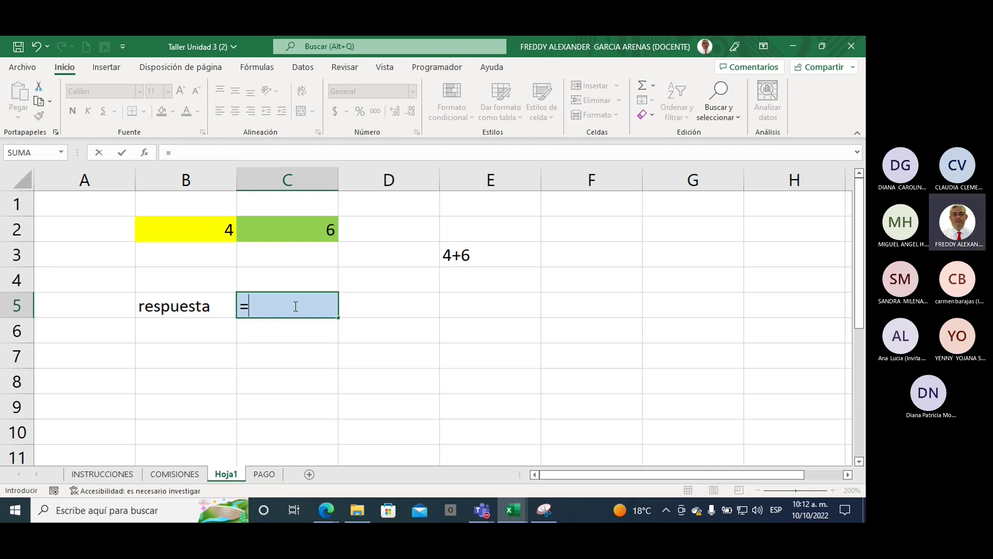
- Build =B2+C2 in C5, adding the yellow and green cells to show 10
left_click(191, 231)
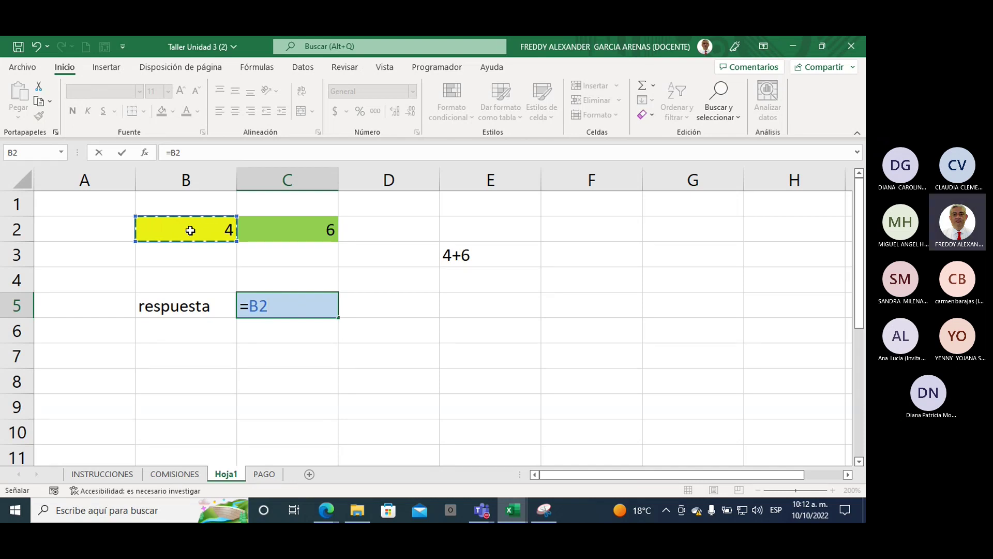
type("+")
left_click(301, 228)
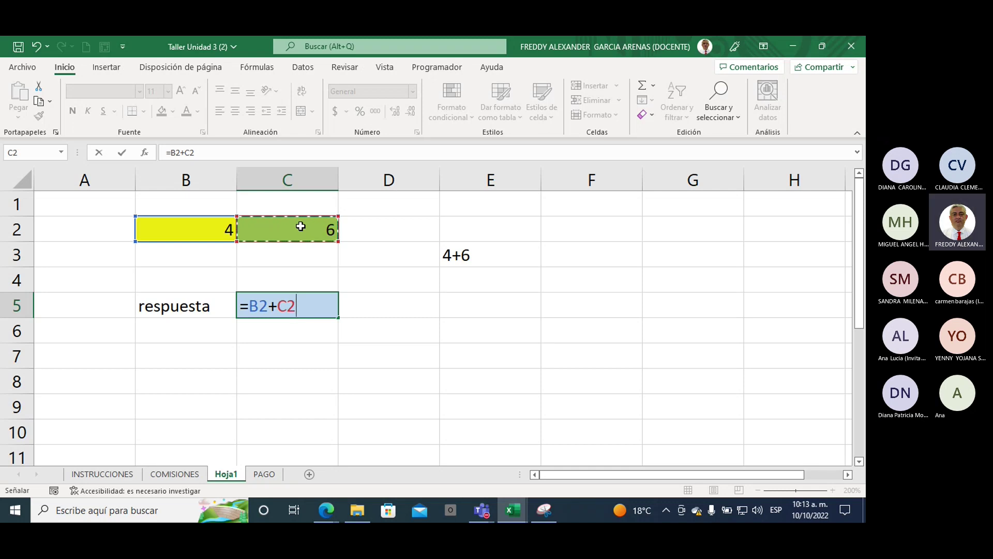
key("Return")
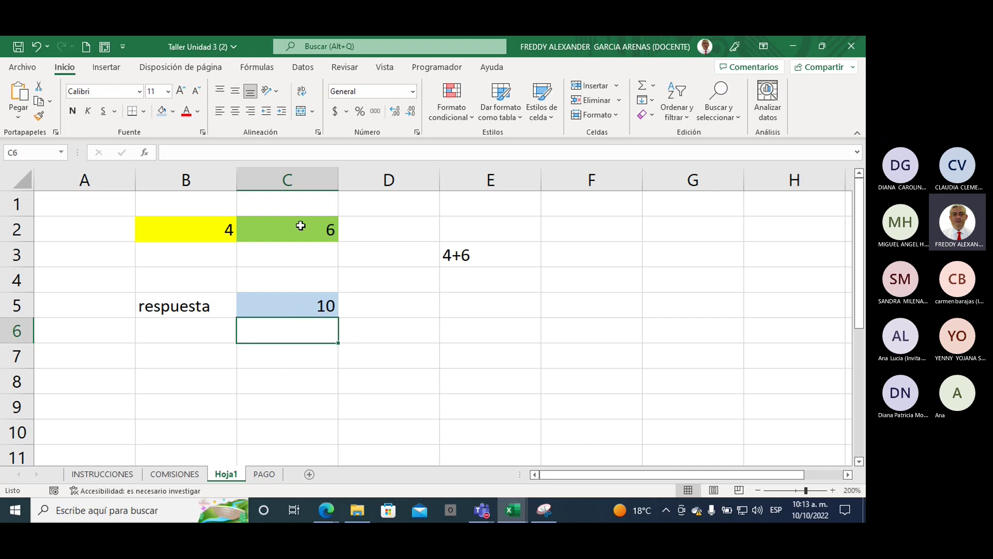
- Enter the fixed formula =4+6 in C4
left_click(274, 284)
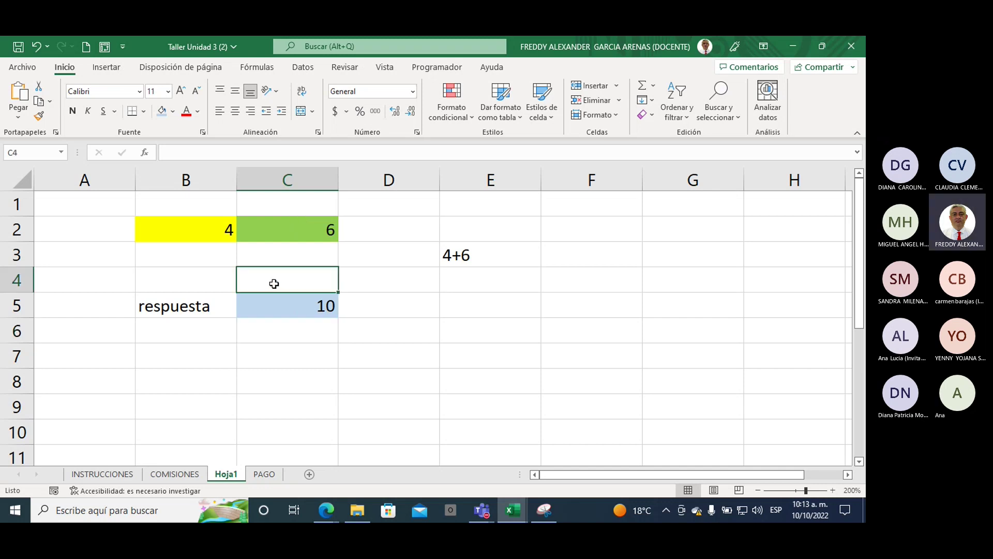
type("=4")
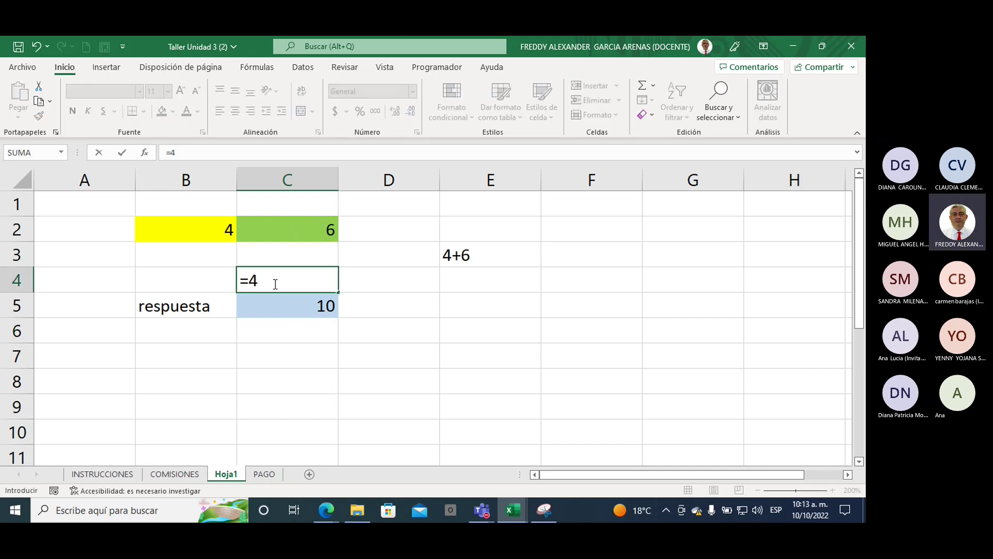
type("+6")
key("ctrl+Return")
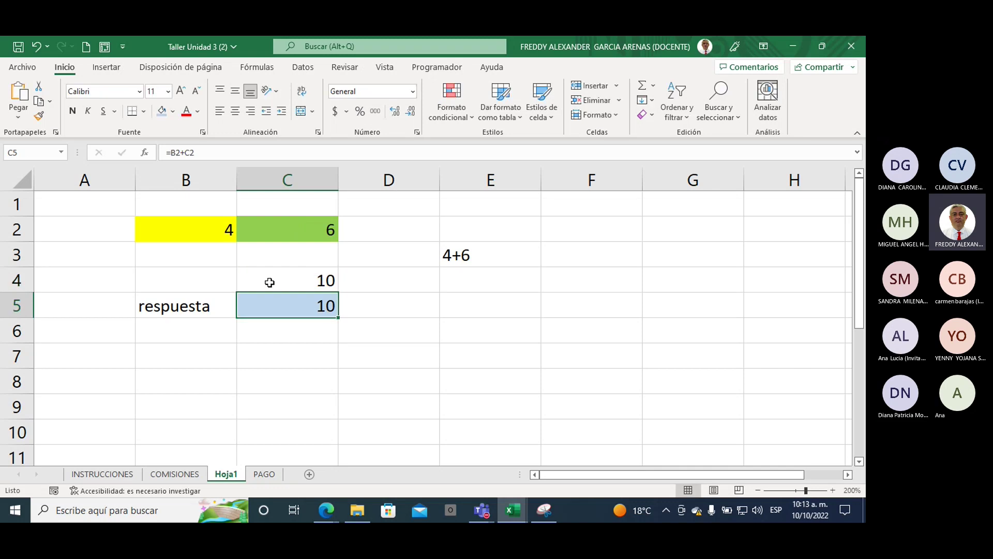
left_click(378, 271)
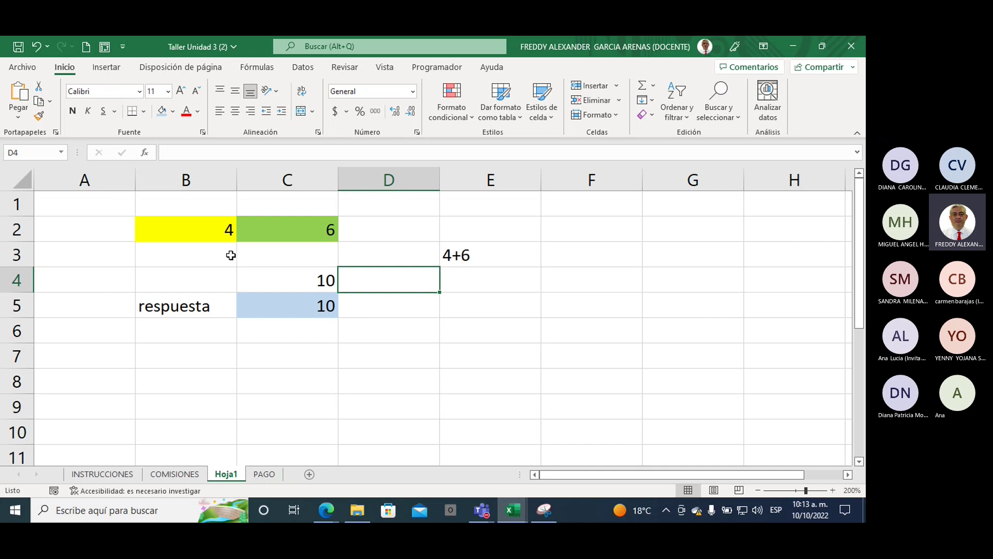
- Change B2 to 6 so C5's =B2+C2 result becomes 12
left_click(193, 232)
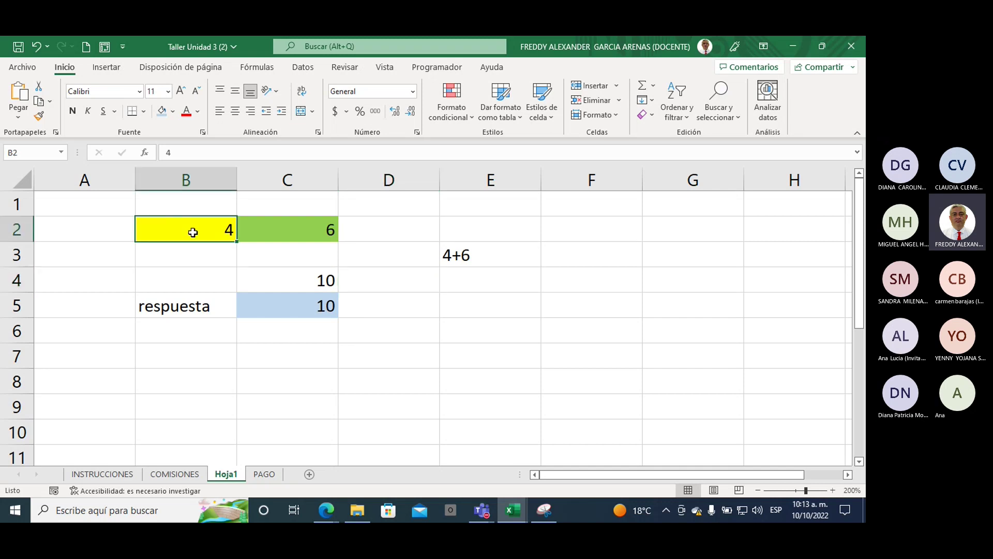
type("6")
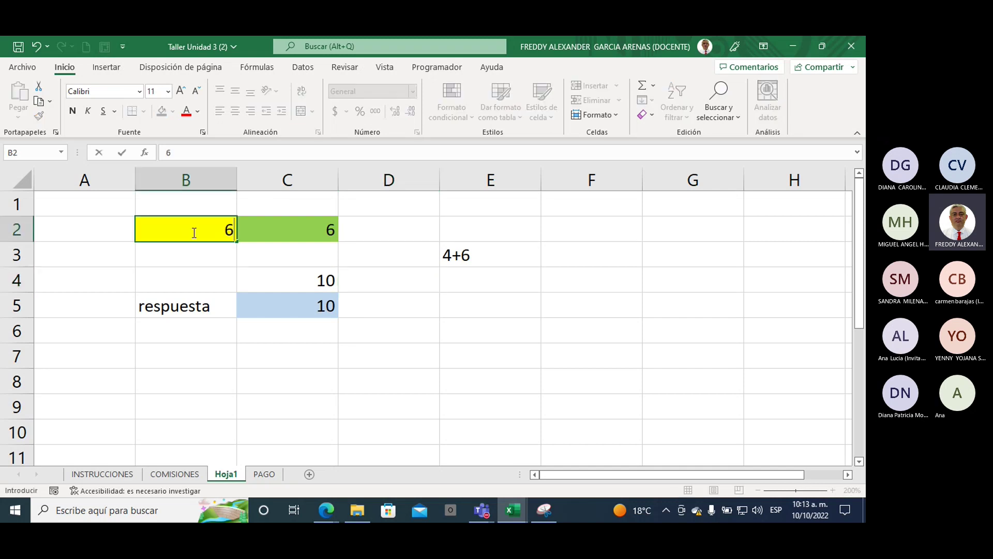
left_click(101, 250)
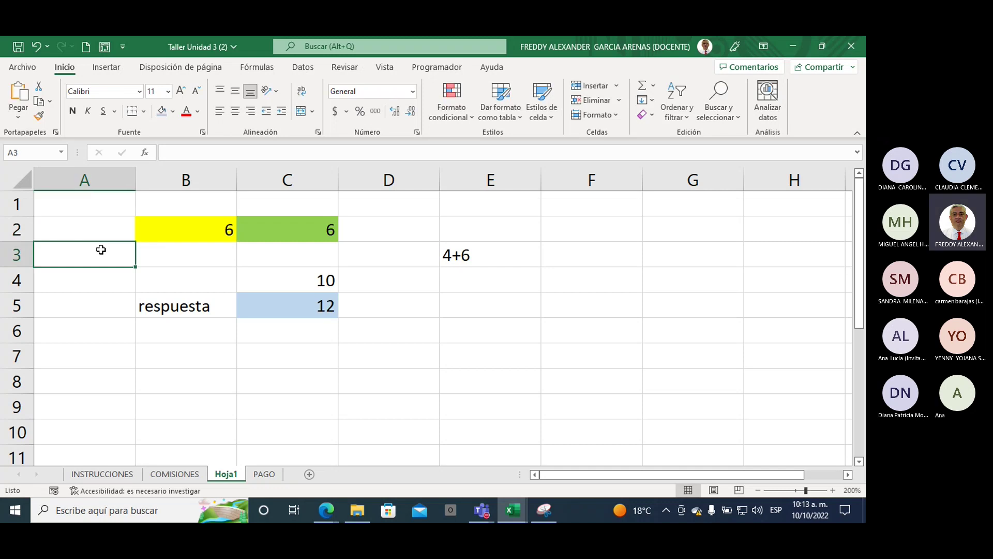
- Compare C4's fixed =4+6 formula with C5's =B2+C2 formula
left_click(199, 229)
left_click_drag(199, 229, 255, 228)
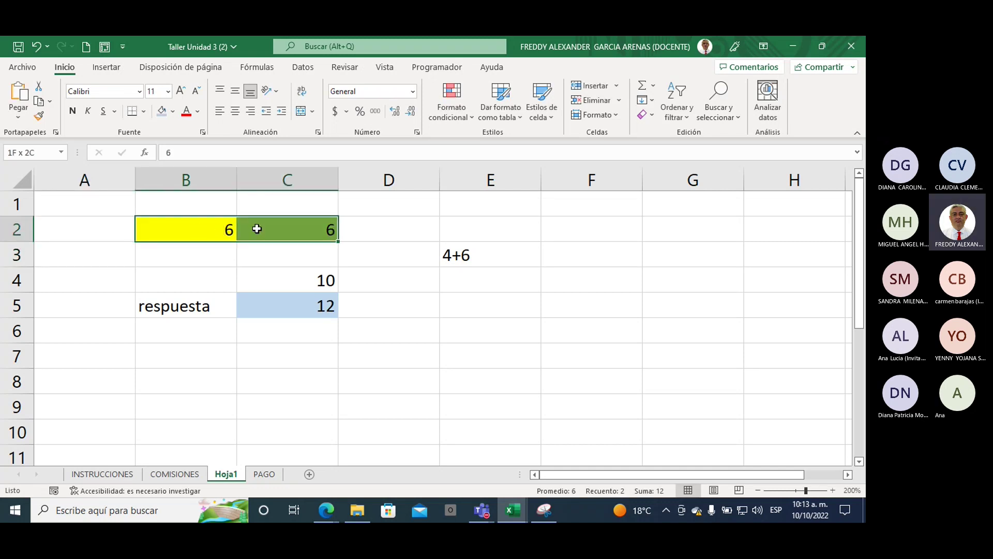
left_click(305, 278)
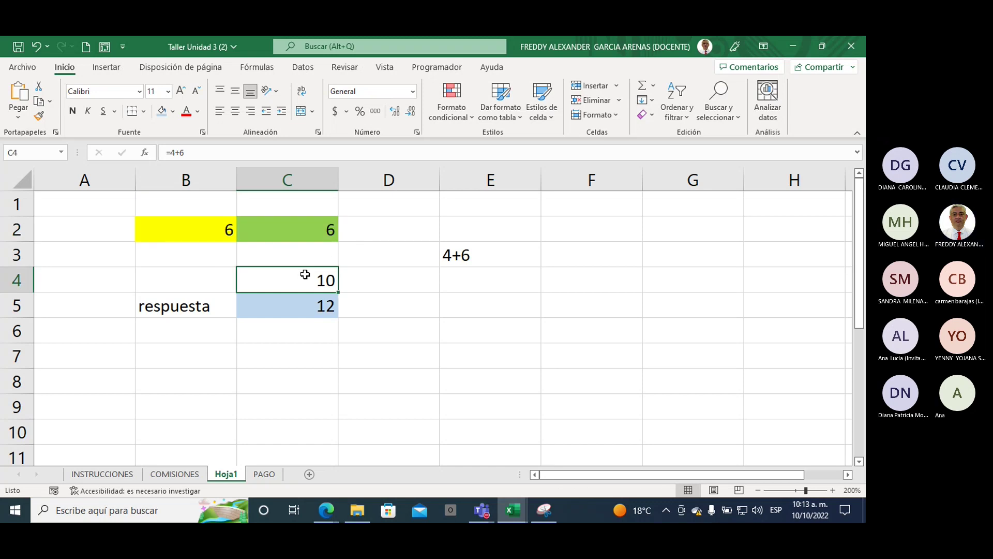
left_click(292, 300)
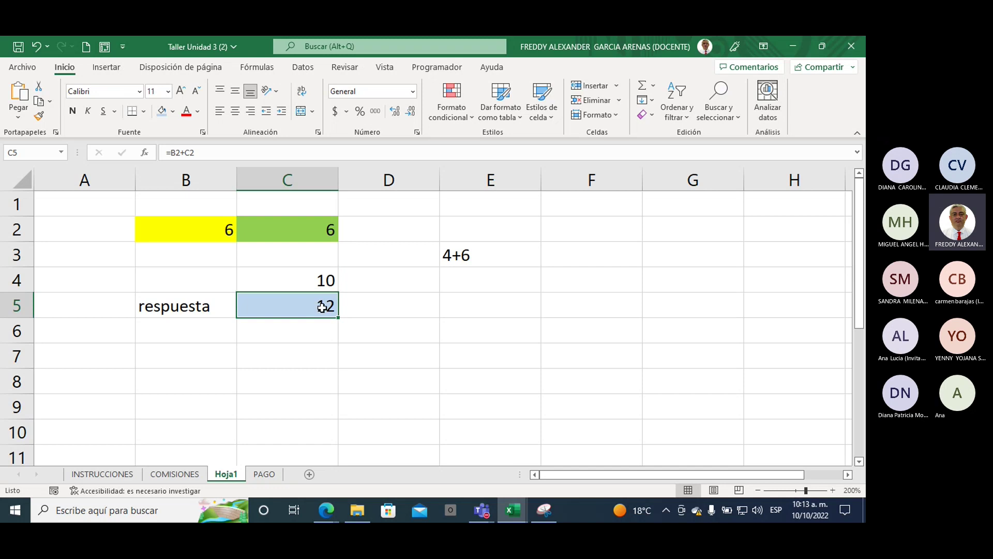
left_click(199, 237)
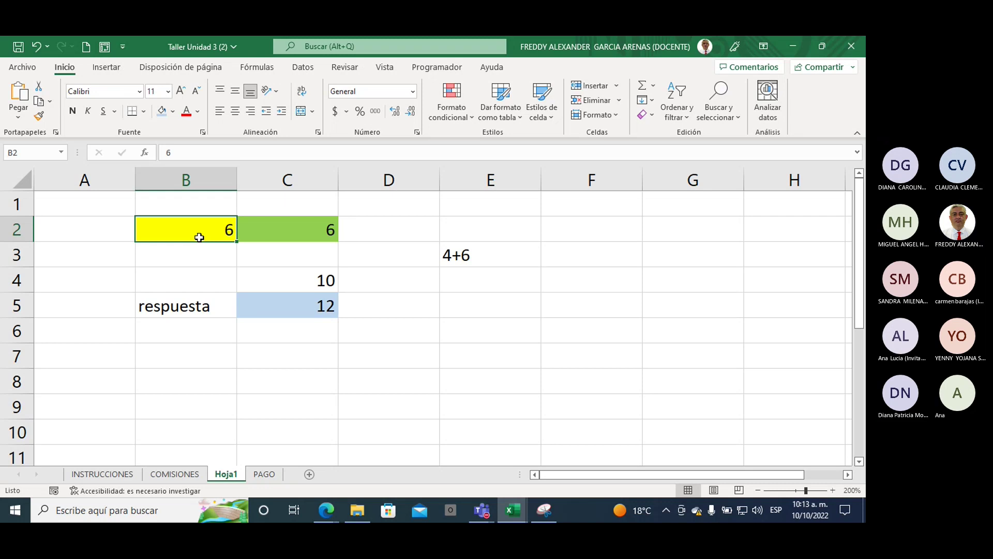
left_click_drag(201, 230, 281, 228)
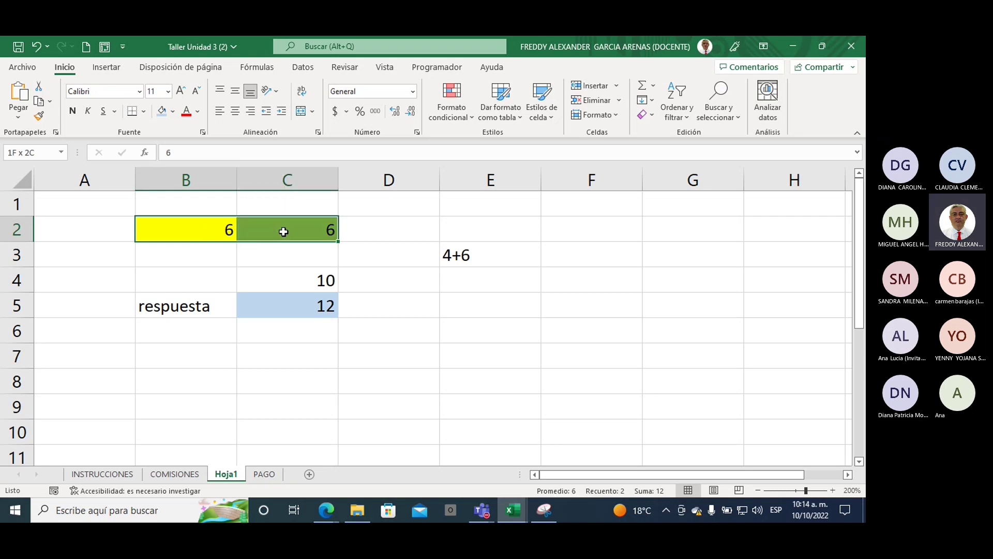
left_click(317, 302)
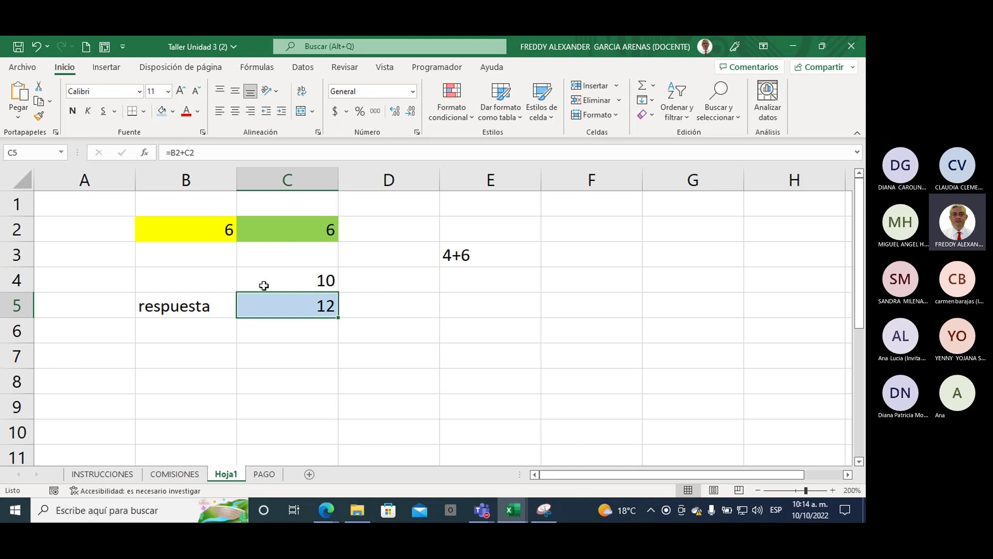
left_click(284, 282)
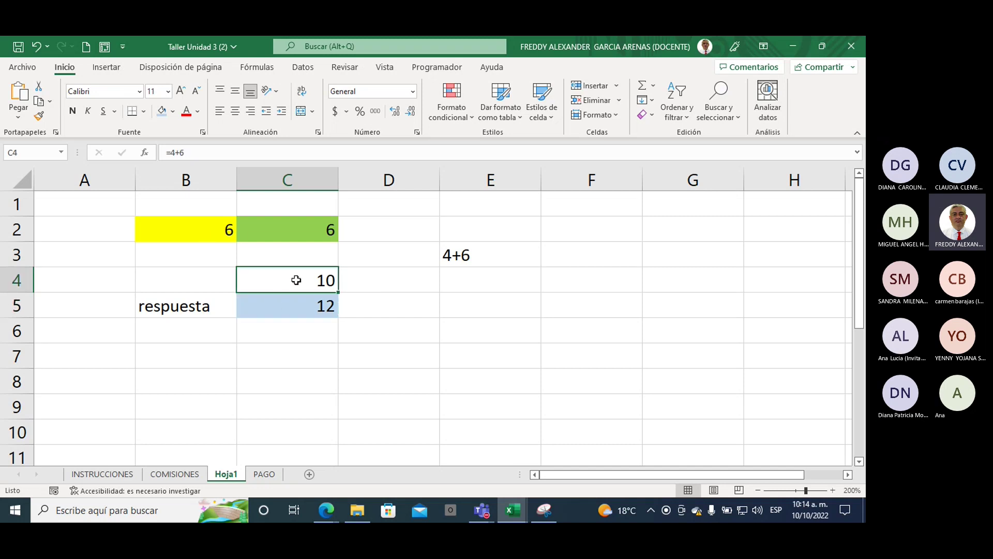
left_click_drag(185, 152, 172, 153)
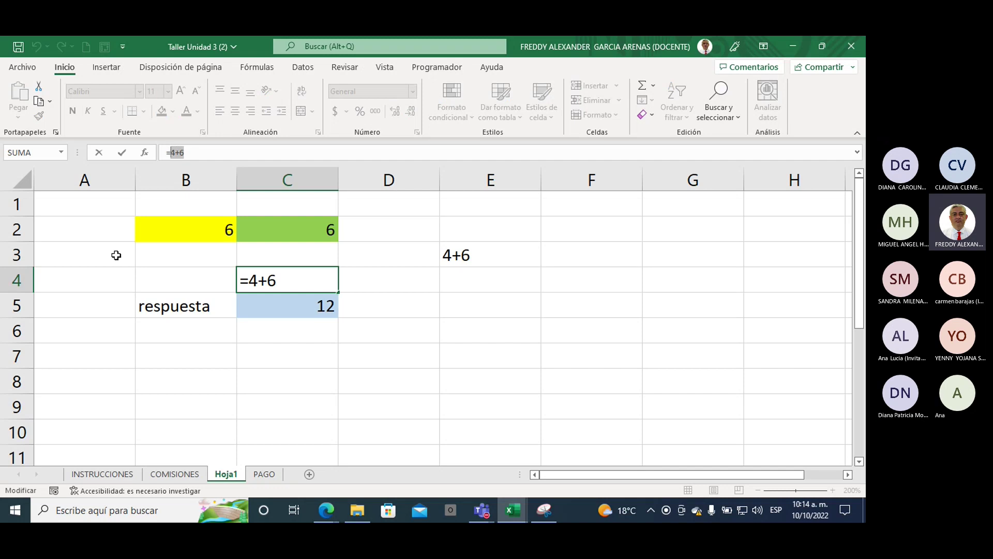
- Edit C4's formula from =4+6 to =6+6, showing 12
left_click(175, 152)
key("BackSpace")
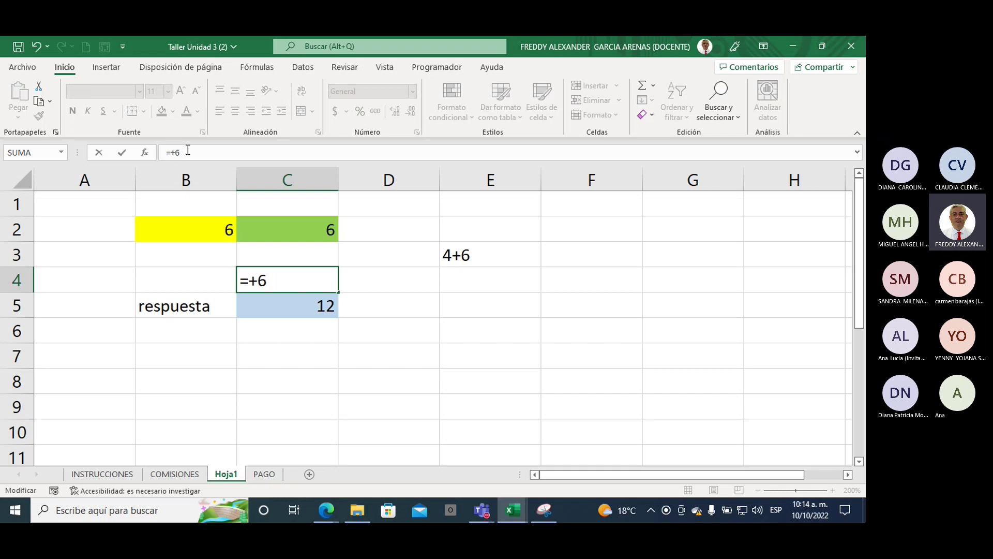
type("6")
key("ctrl+Return")
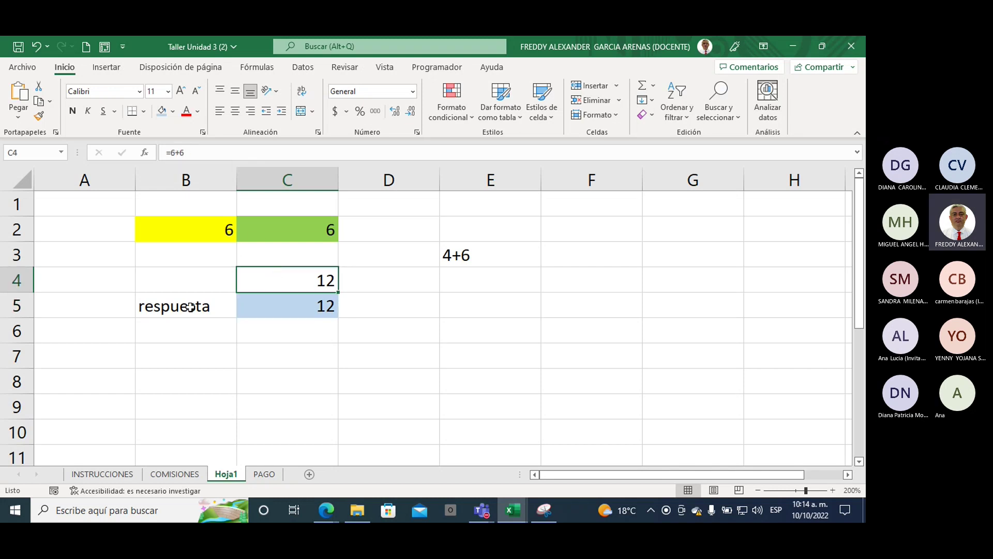
- Change C2 to 8 so C5's =B2+C2 total recalculates to 14
left_click(182, 235)
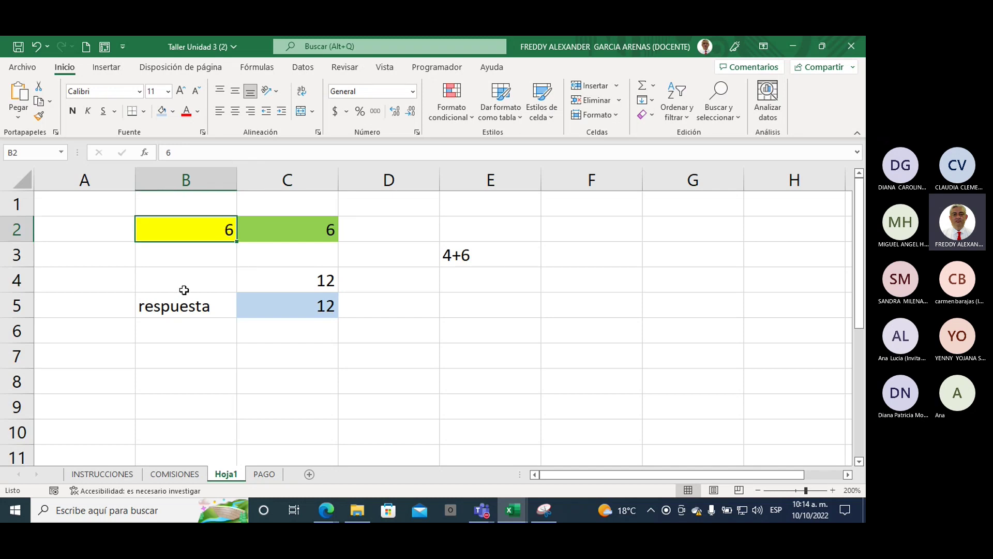
left_click(255, 231)
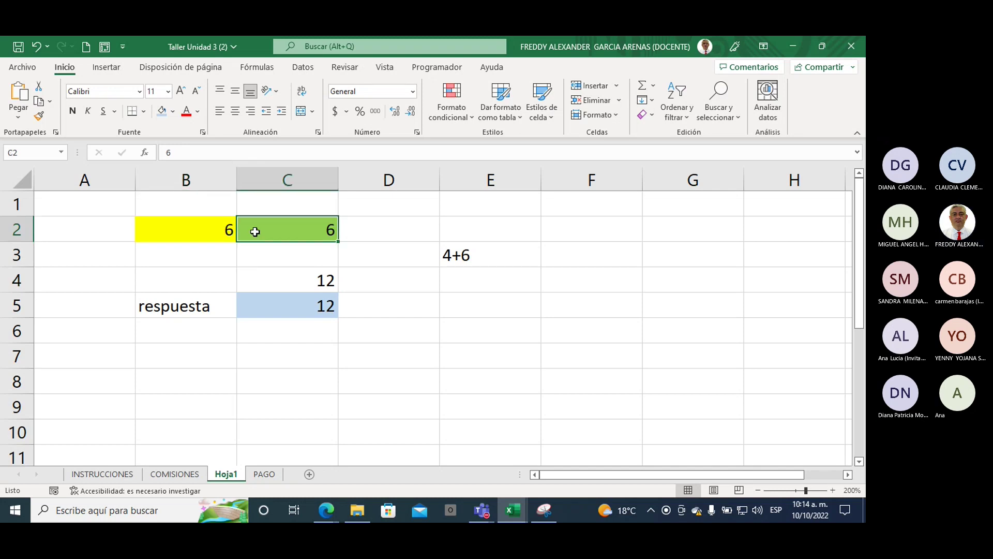
type("8")
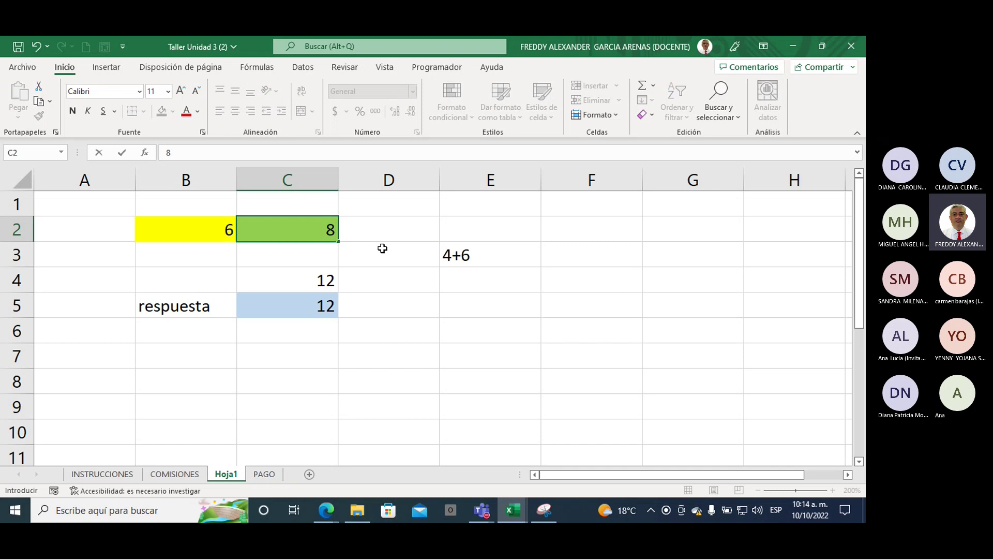
left_click(382, 248)
left_click(313, 304)
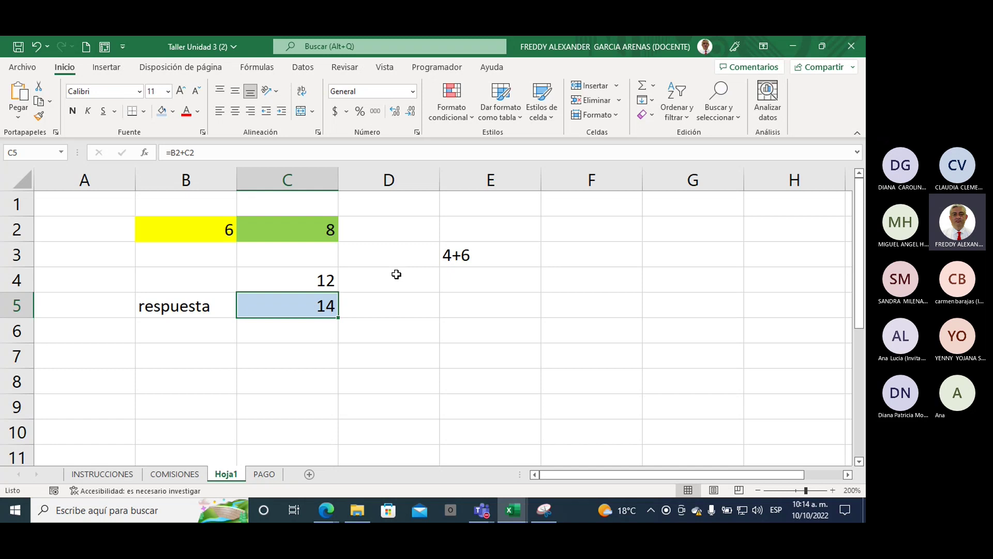
left_click(270, 231)
left_click(205, 231)
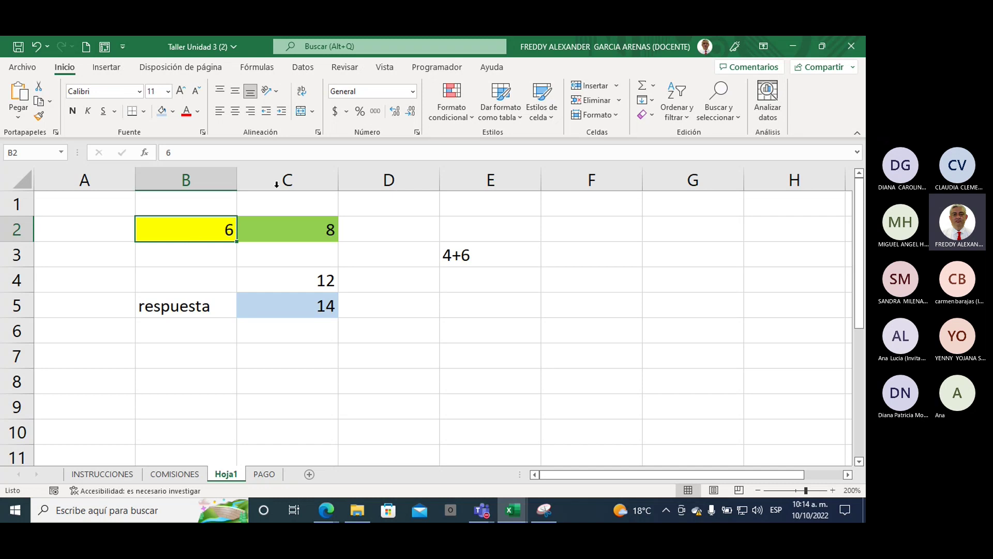
left_click(277, 233)
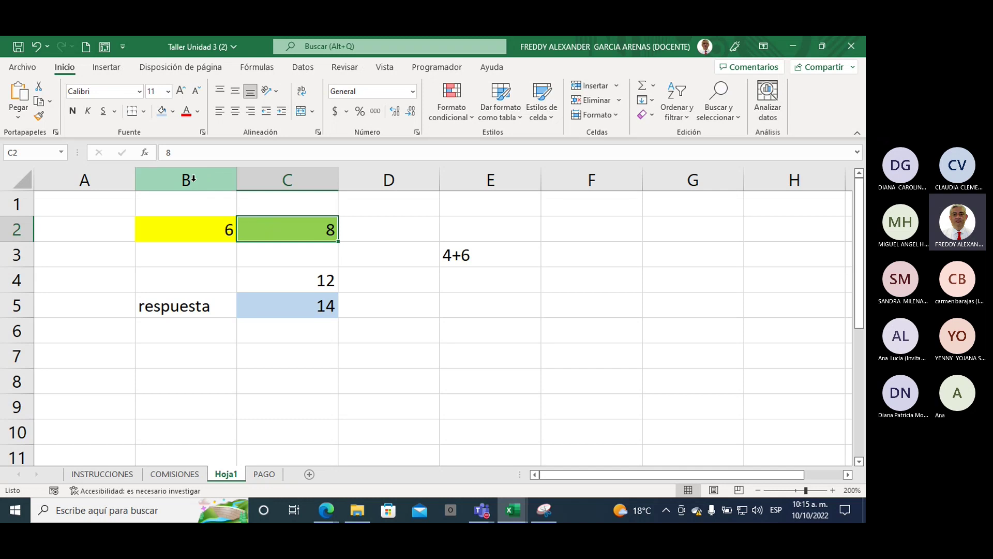
left_click(193, 179)
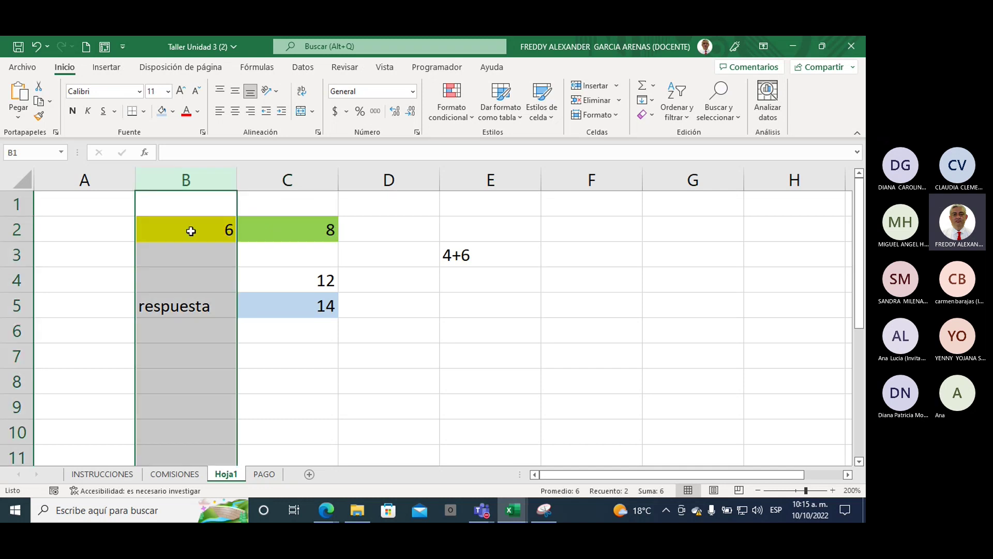
left_click(17, 229)
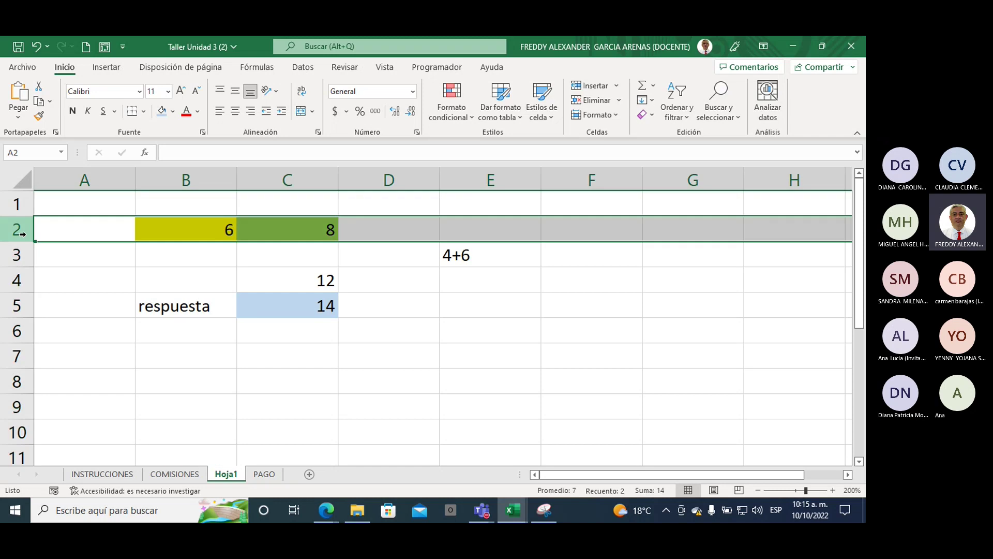
left_click(182, 229)
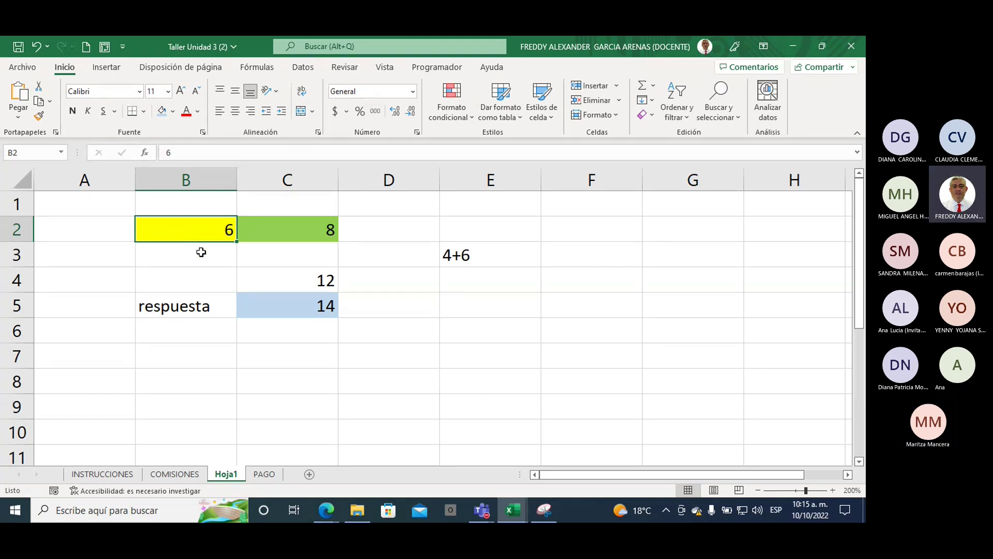
- Replace 4+6 in E3 with the arithmetic operator list +,-,*,/
left_click(462, 250)
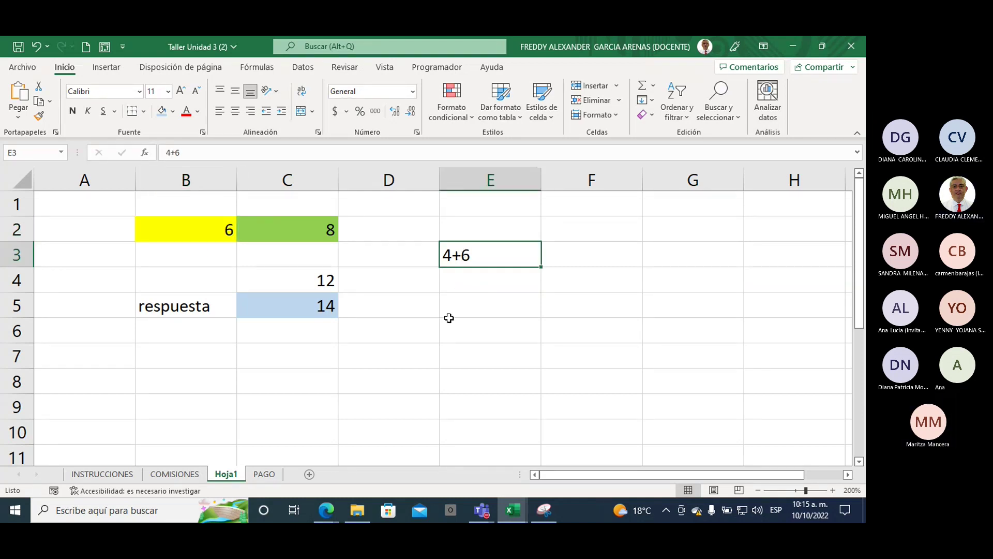
key("Delete")
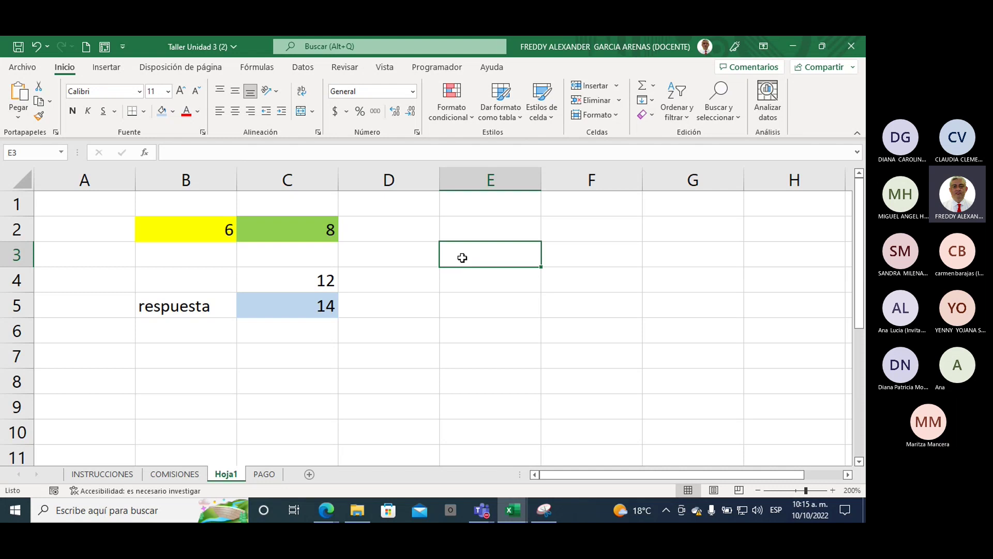
double_click(462, 257)
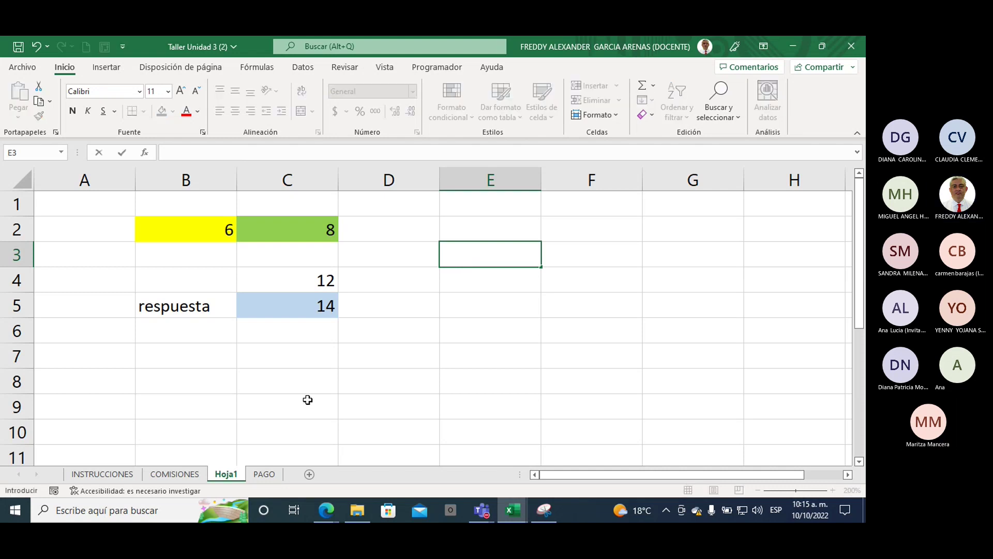
type("+")
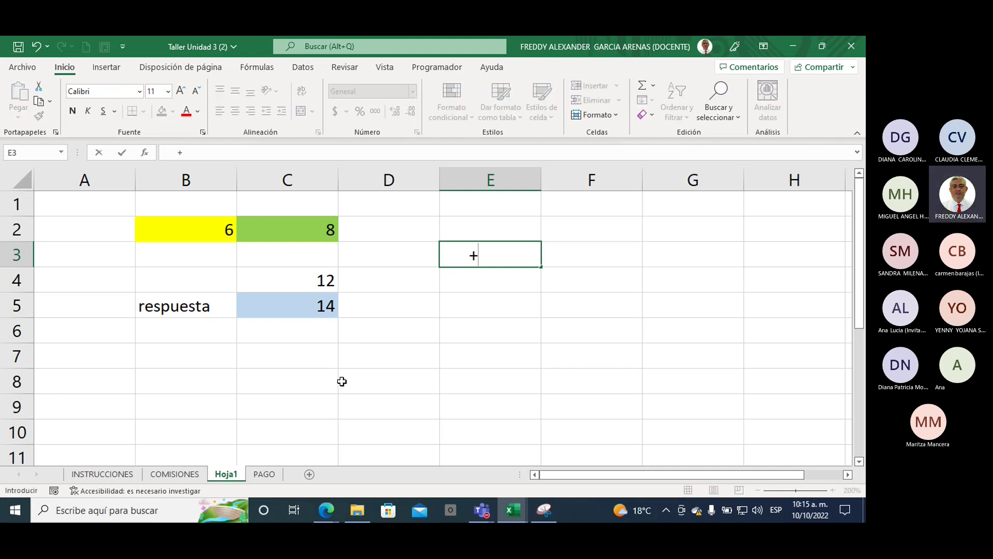
type(",-,")
type("*")
type(",/")
- Type the comparison operators <, >, =, <> into E4 below the arithmetic list
key("Return")
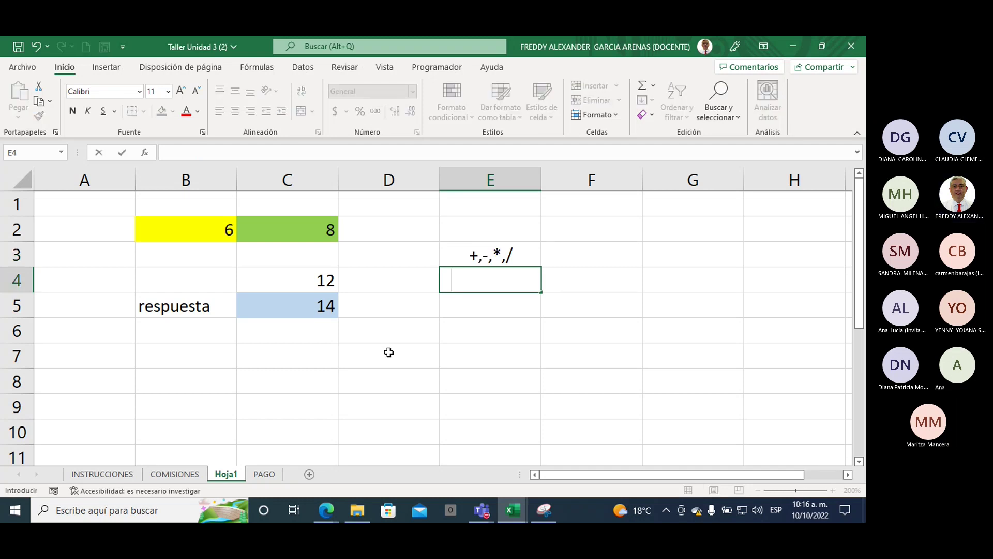
type("<")
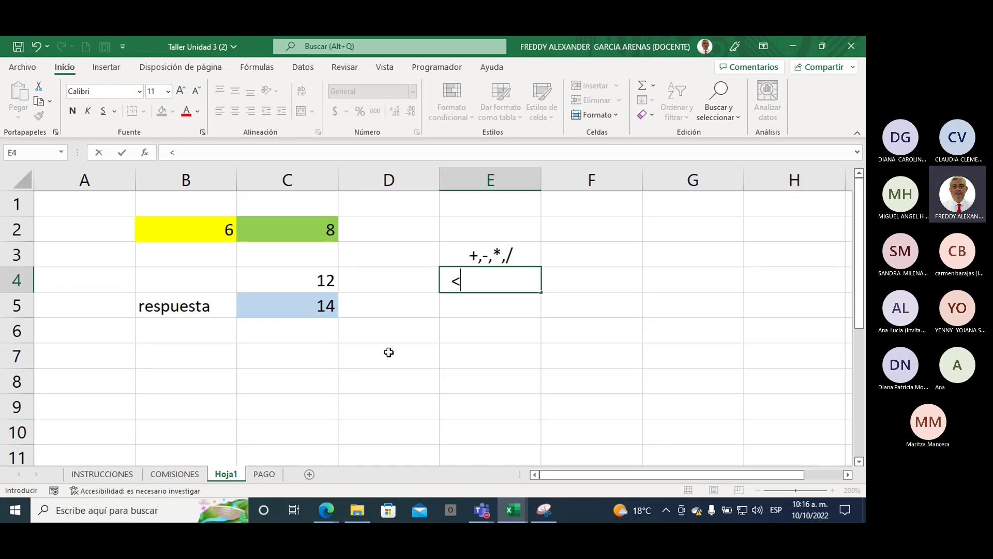
type(", ")
type(">")
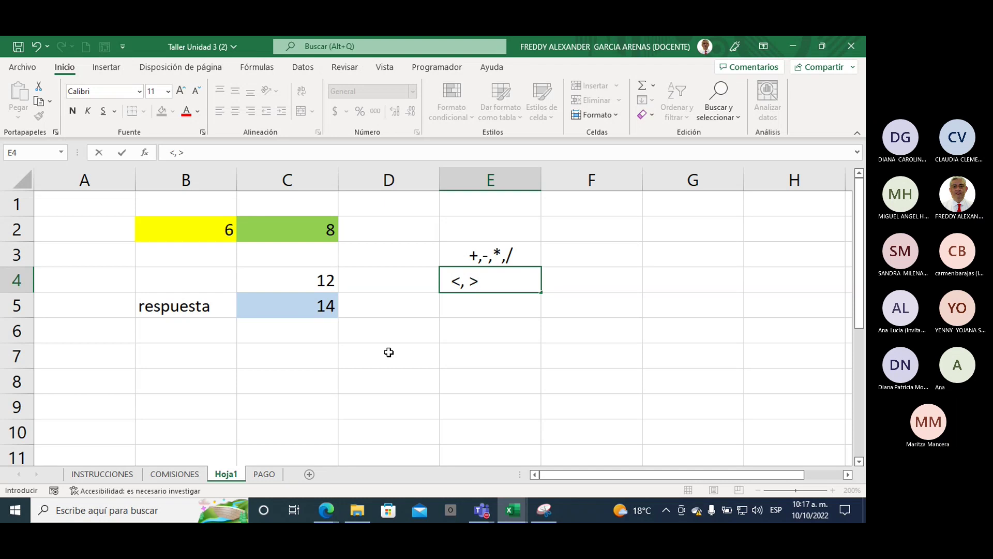
type(", =")
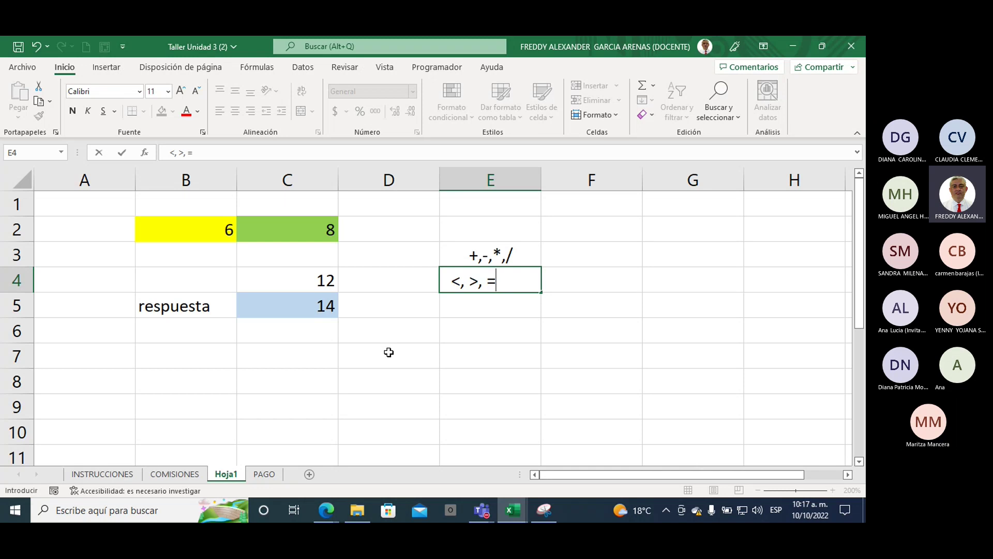
type(",")
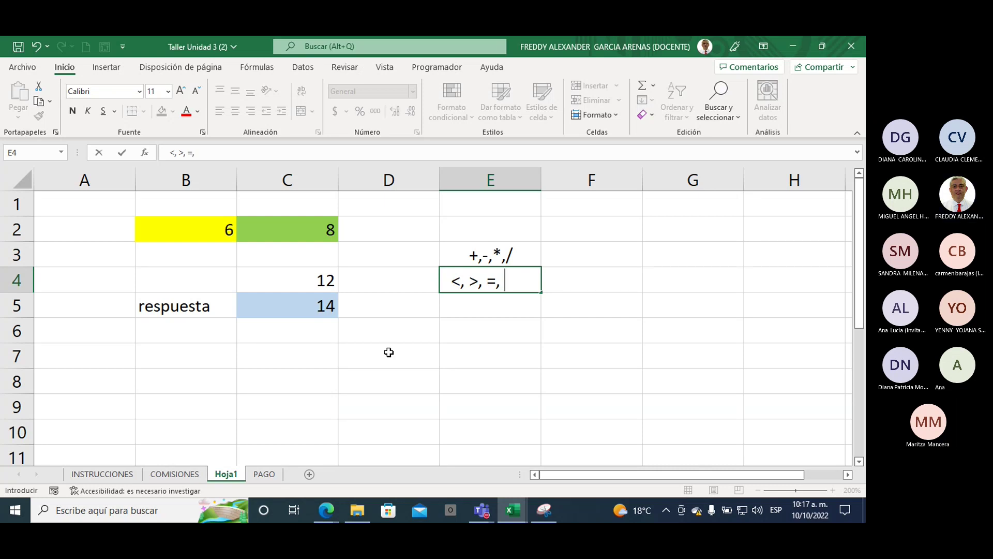
type("<")
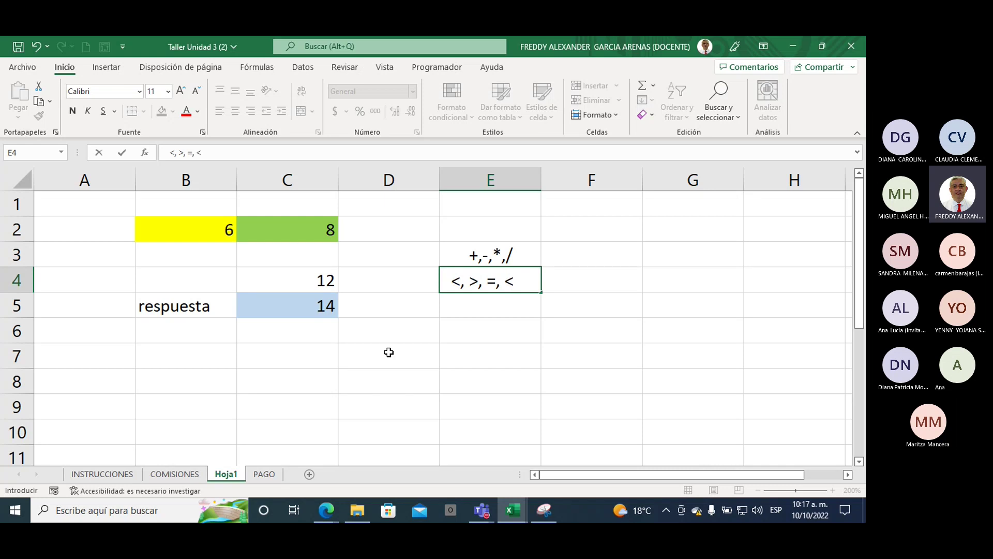
type(">")
- Label F4 comparación and F3 aritmeticos beside the operator lists
key("Tab")
type("compar")
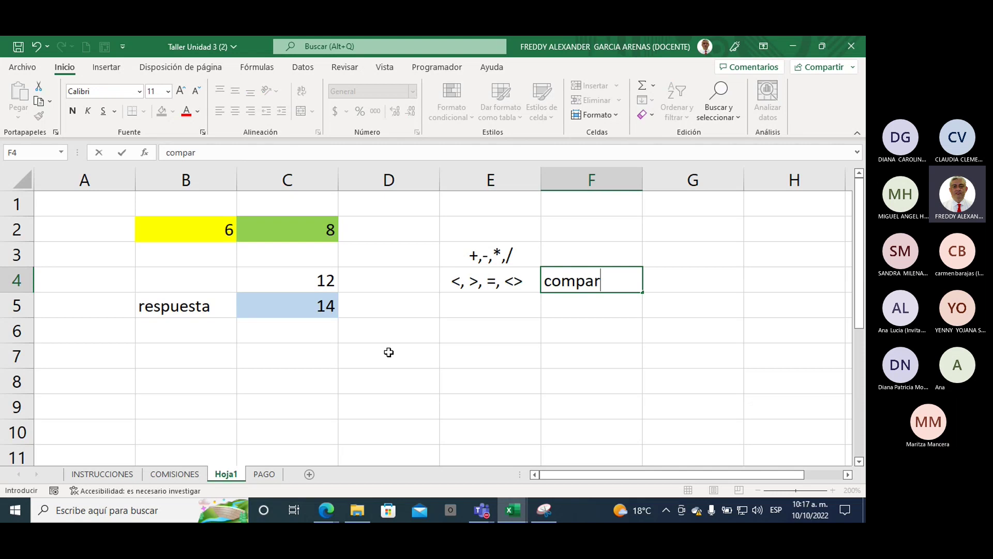
type("ació")
type("n")
key("Up")
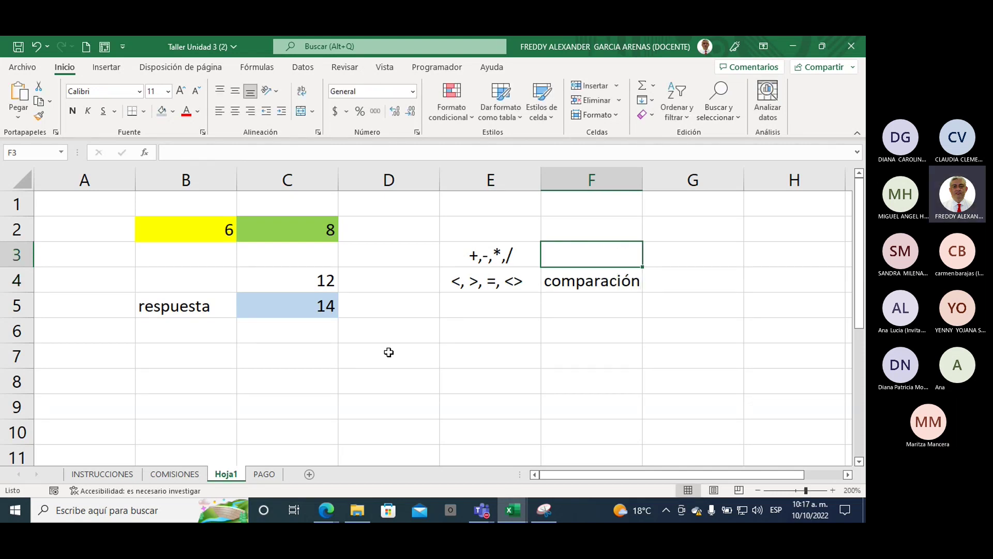
type("aritme")
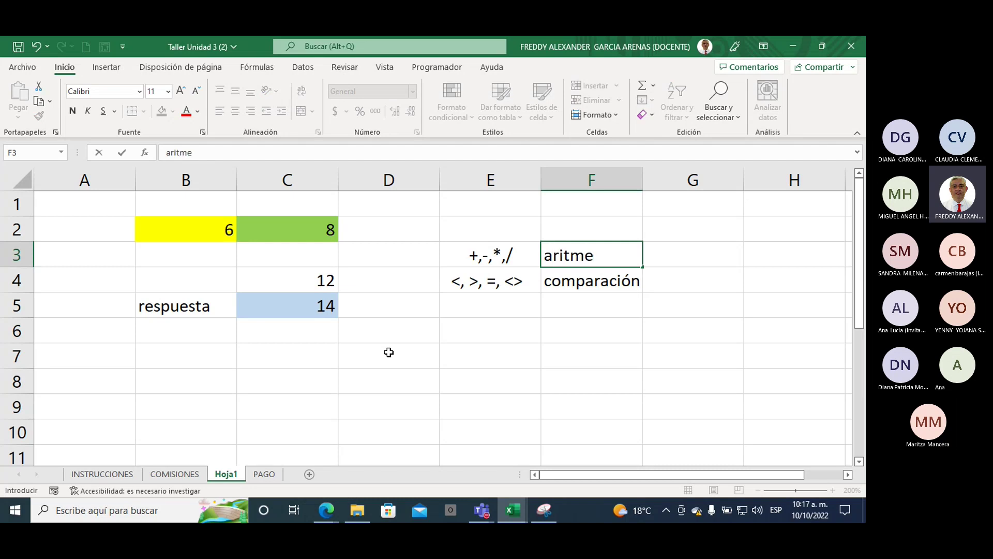
type("ticos")
key("Return")
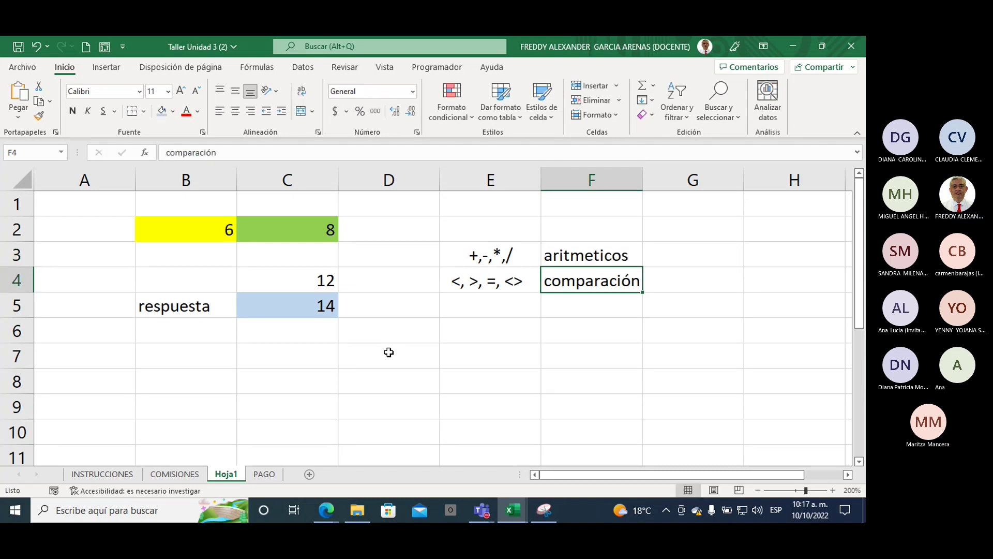
key("Return")
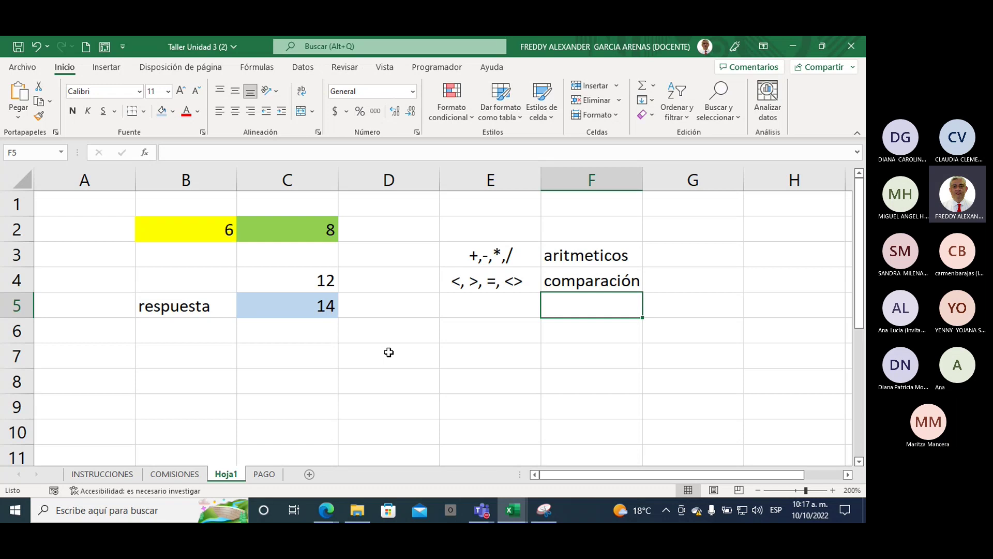
key("Left")
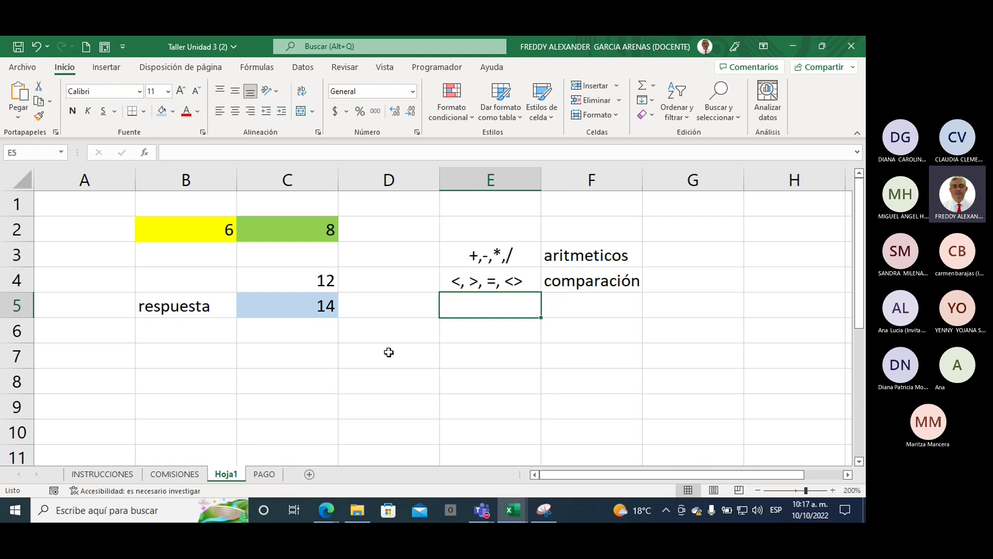
- Enter the & operator in E5 with the label 'concatenar - unir' beside it in F5
type("&")
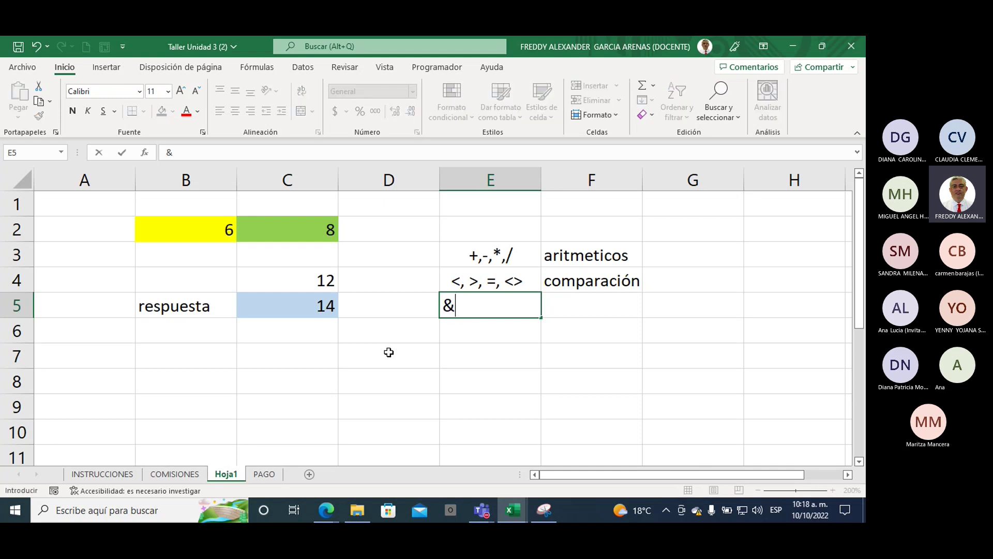
key("Tab")
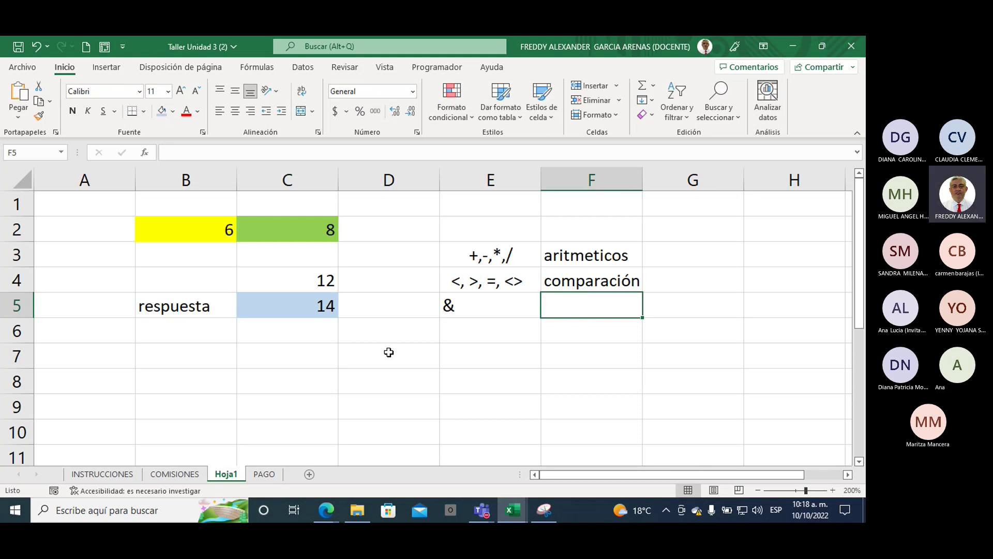
type("concate")
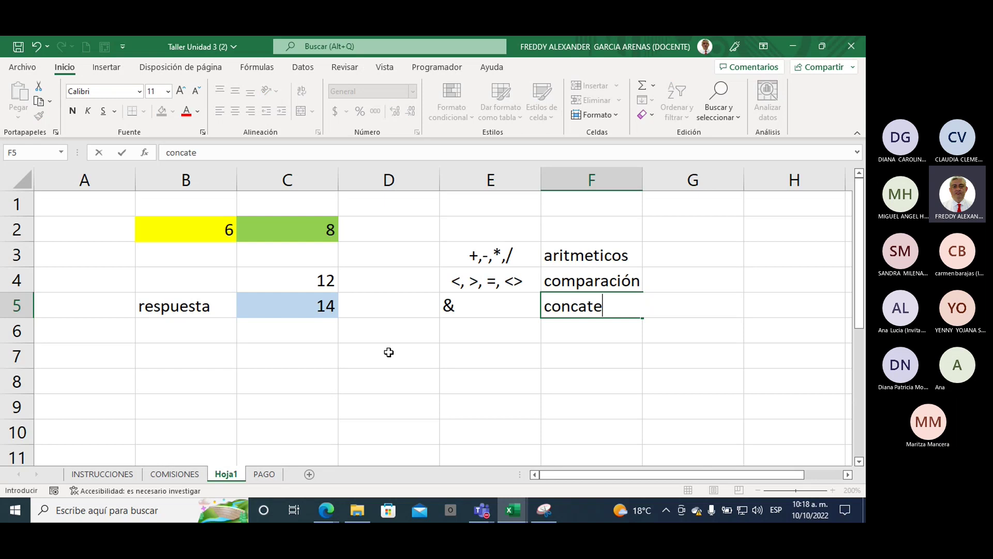
type("nar")
type(" - unir")
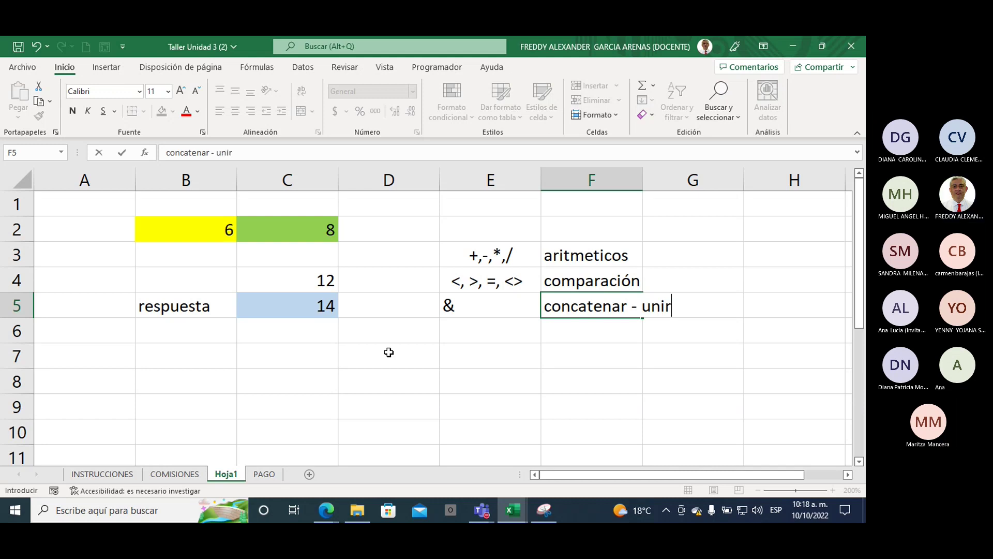
key("Return")
key("Up")
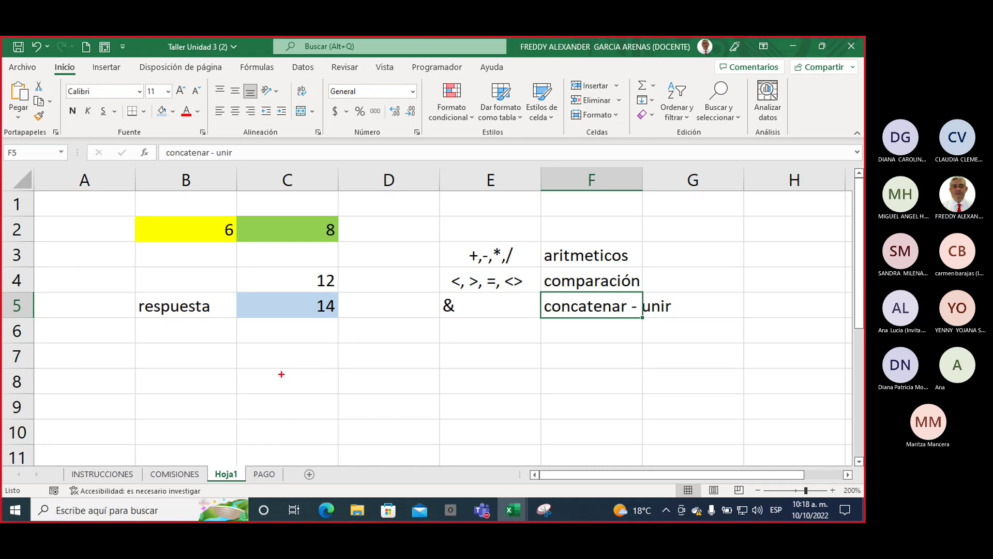
left_click_drag(281, 373, 364, 373)
left_click_drag(283, 396, 366, 387)
left_click_drag(344, 340, 311, 435)
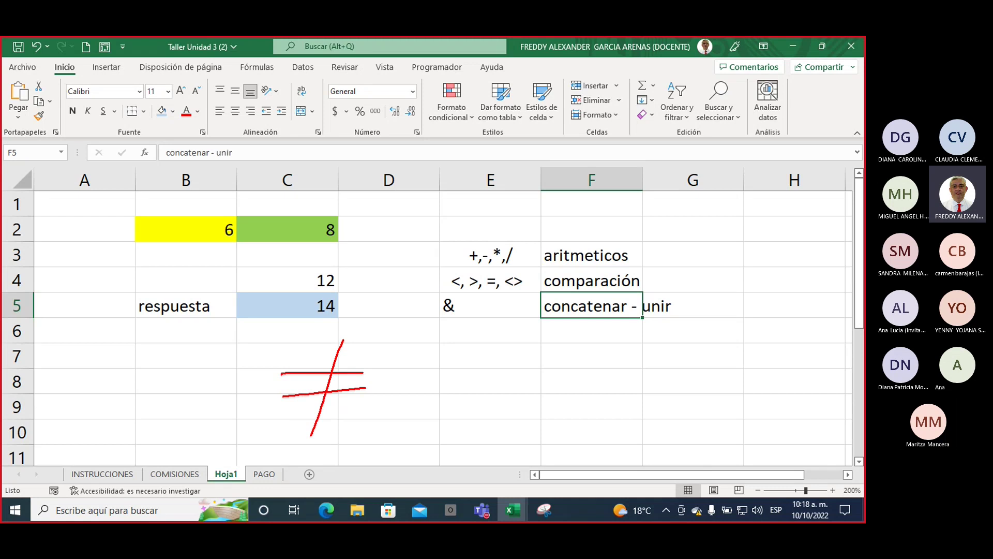
mouse_move(391, 367)
left_mouse_down()
mouse_move(498, 311)
mouse_move(508, 291)
left_mouse_up()
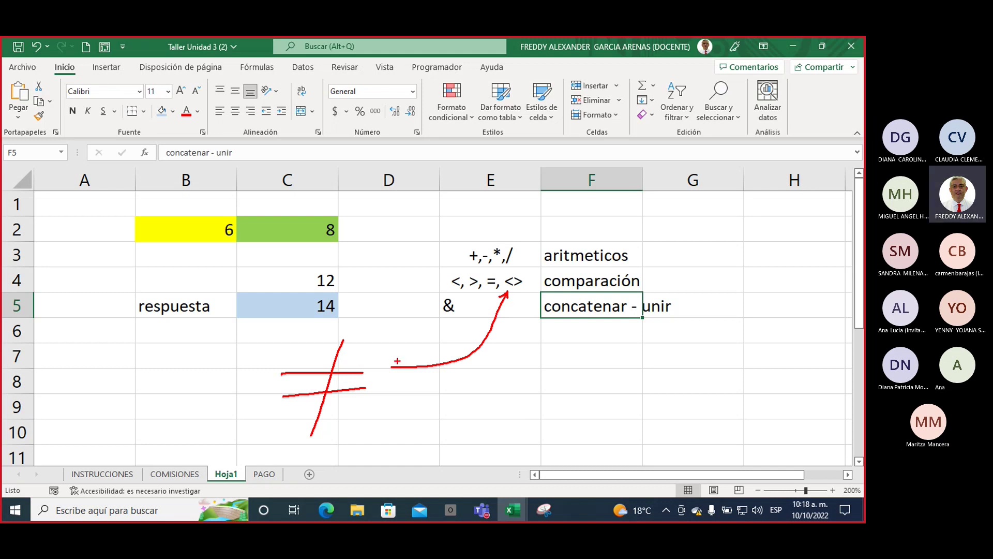
key("Escape")
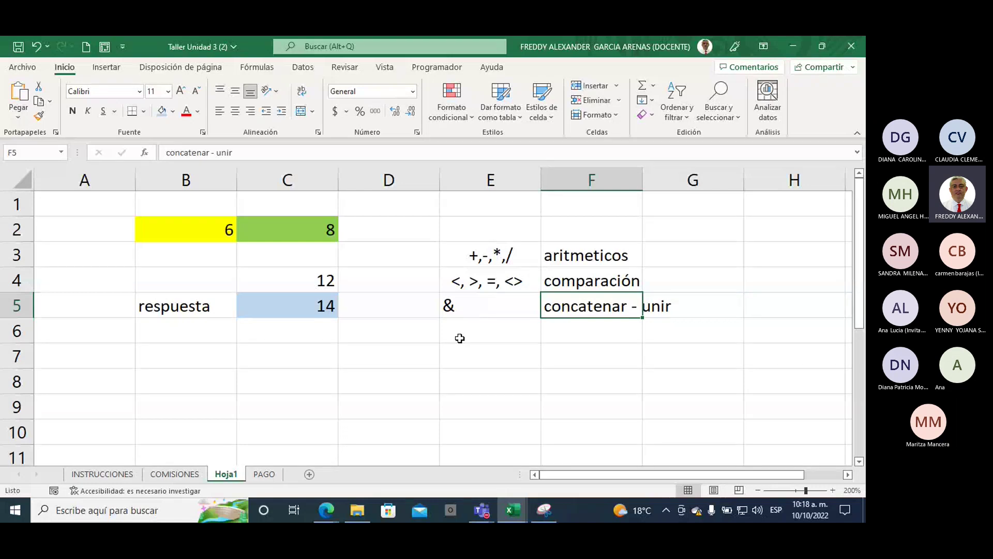
- Rewrite C5's formula from =B2+C2 to =B2*C2 so it shows 48
left_click(267, 300)
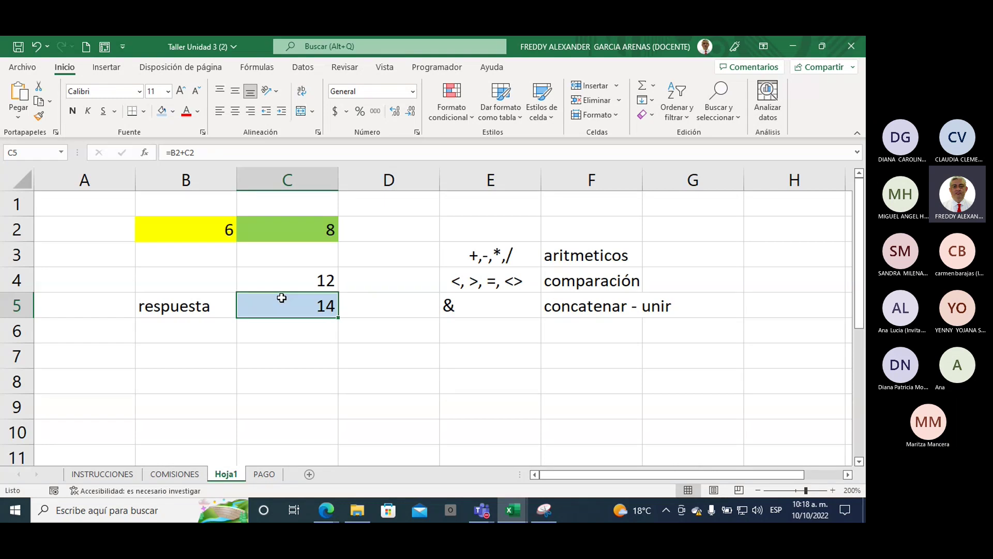
left_click(200, 164)
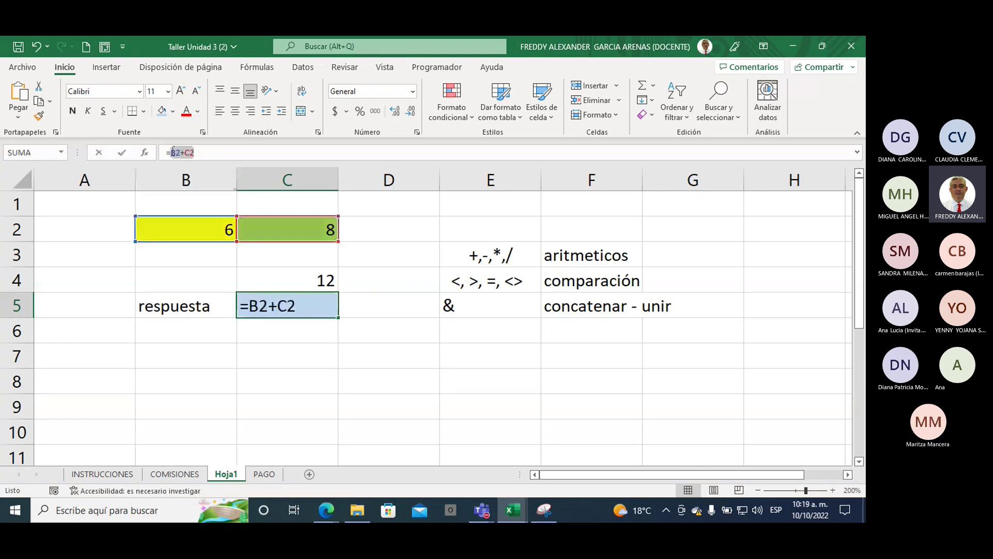
key("BackSpace")
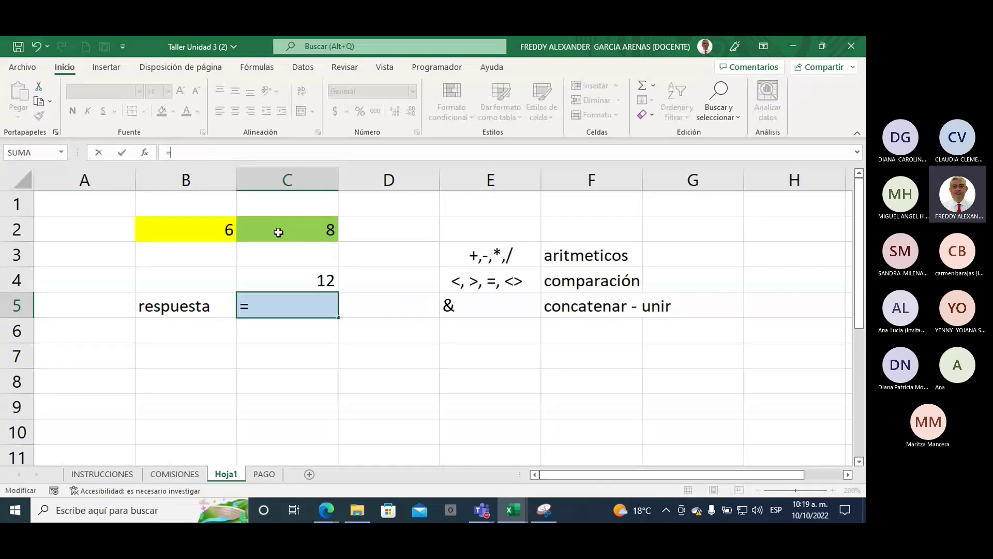
left_click(202, 228)
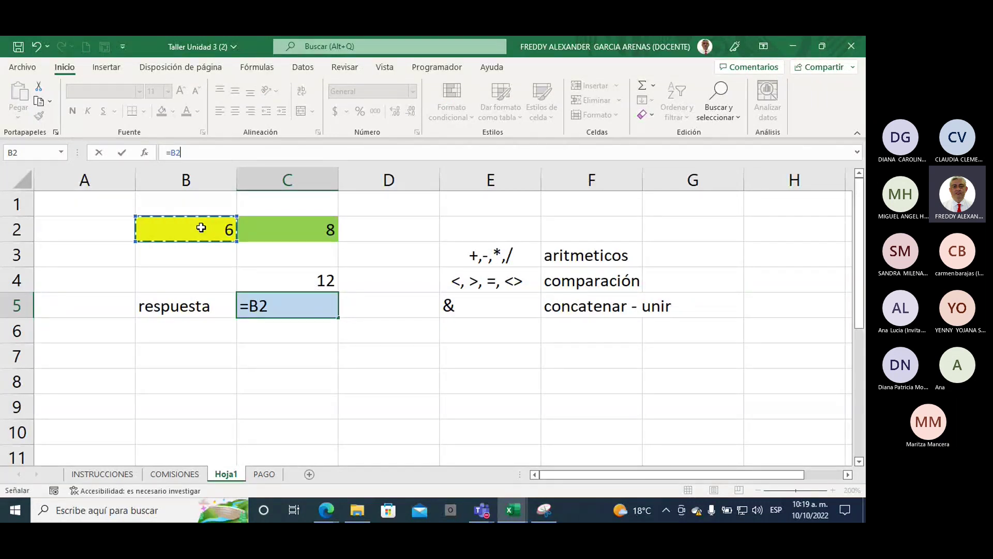
type("*")
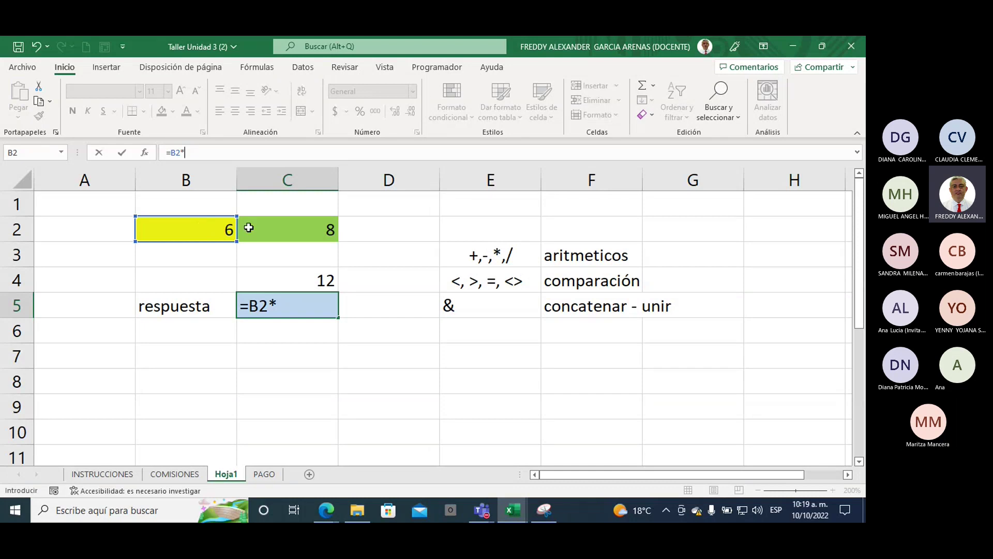
left_click(249, 227)
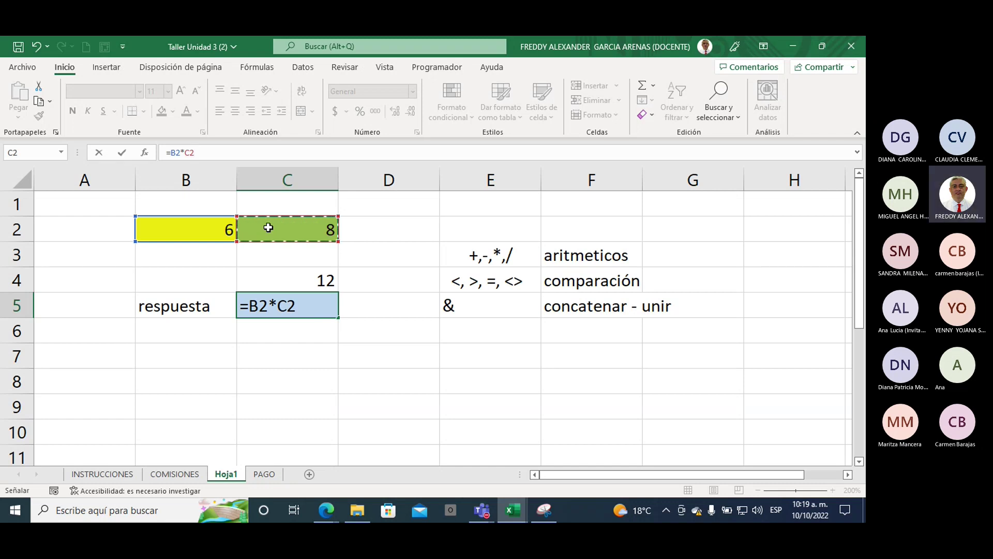
key("Return")
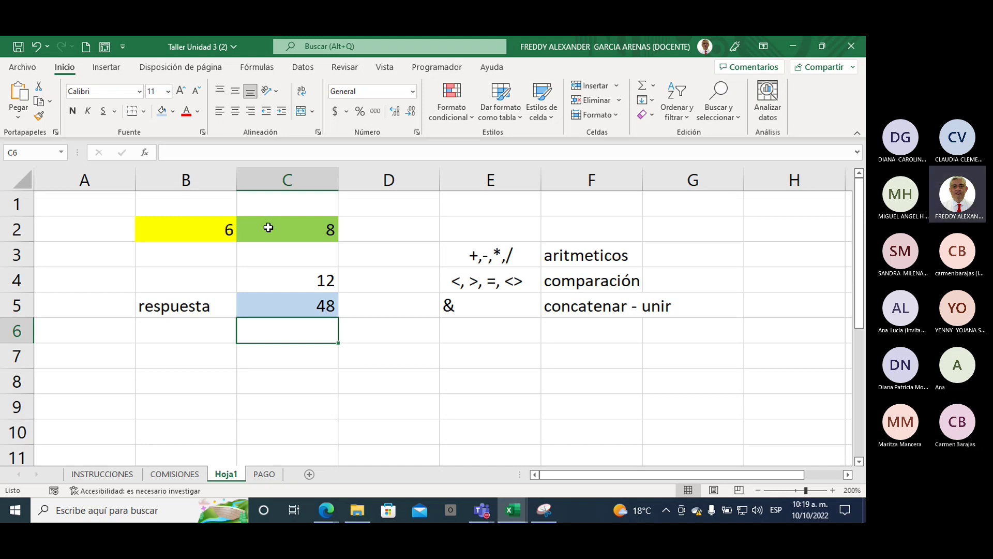
- Change C5's formula to =B2-C2 so it displays -2
key("Up")
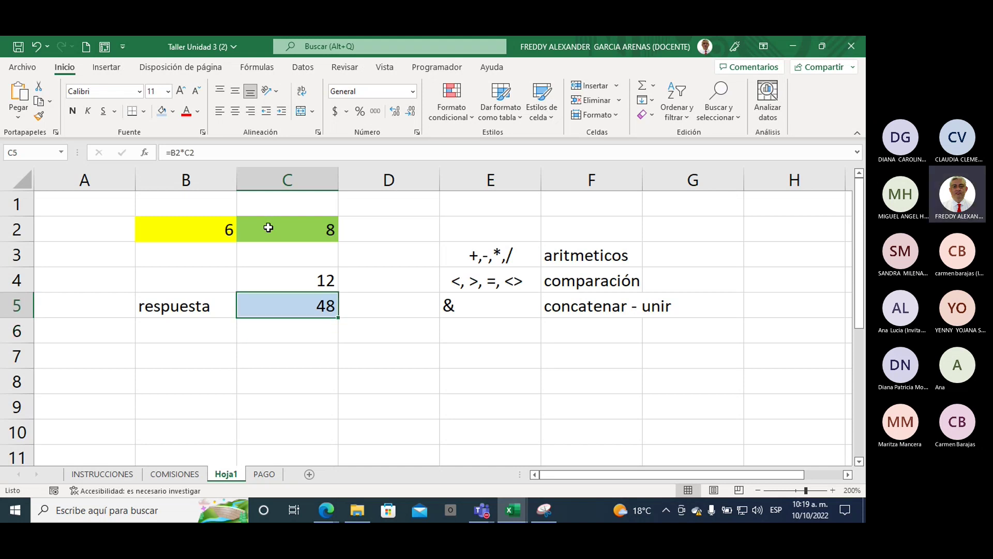
double_click(181, 151)
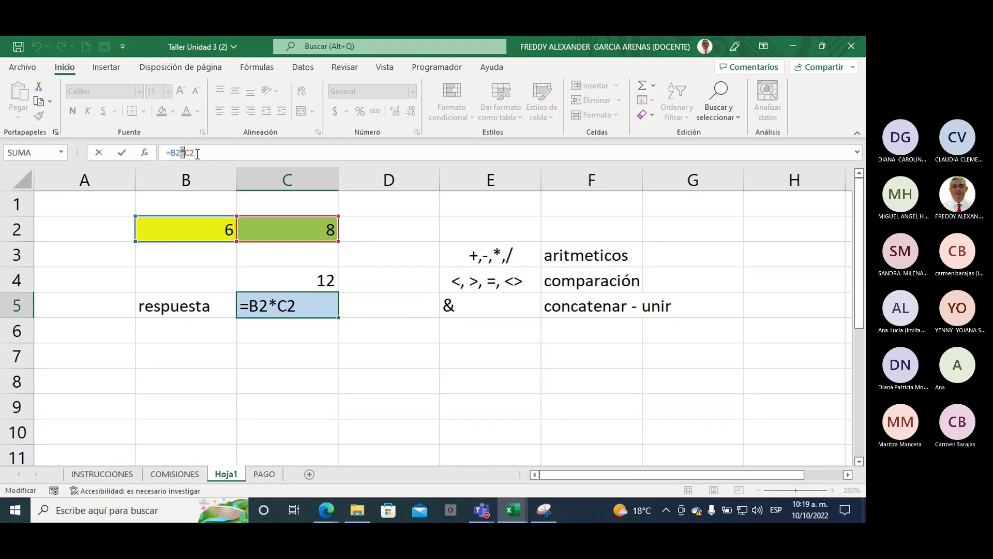
type("-")
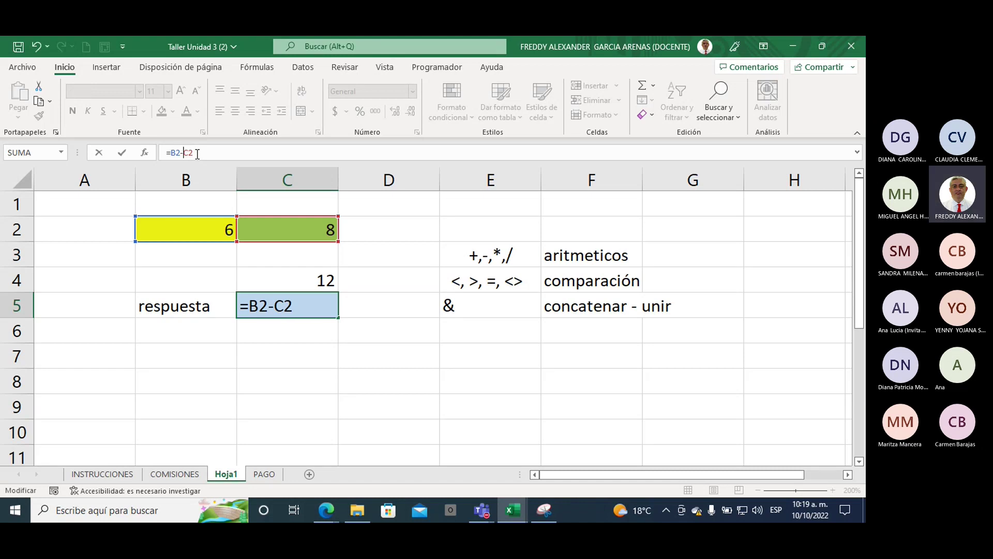
key("Return")
left_click(278, 304)
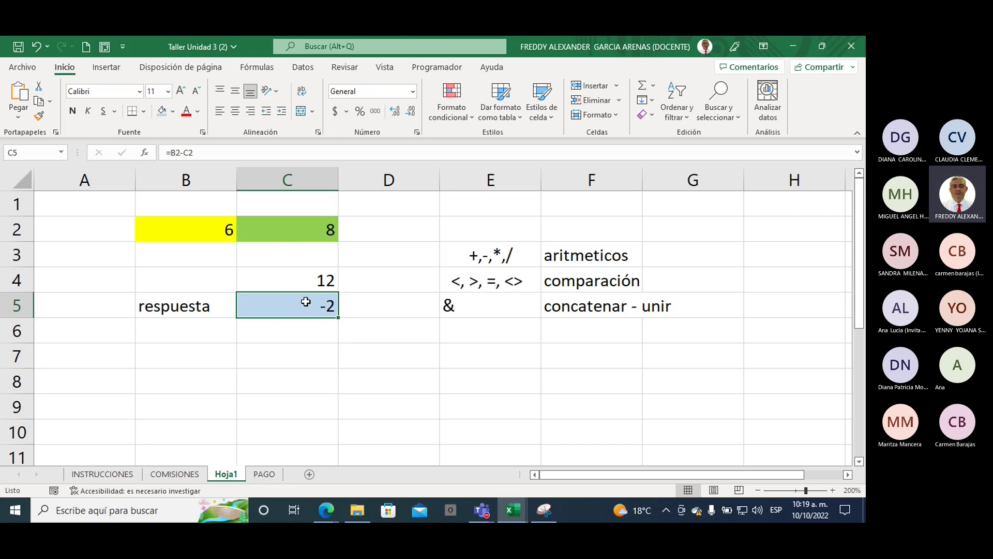
left_click(203, 232)
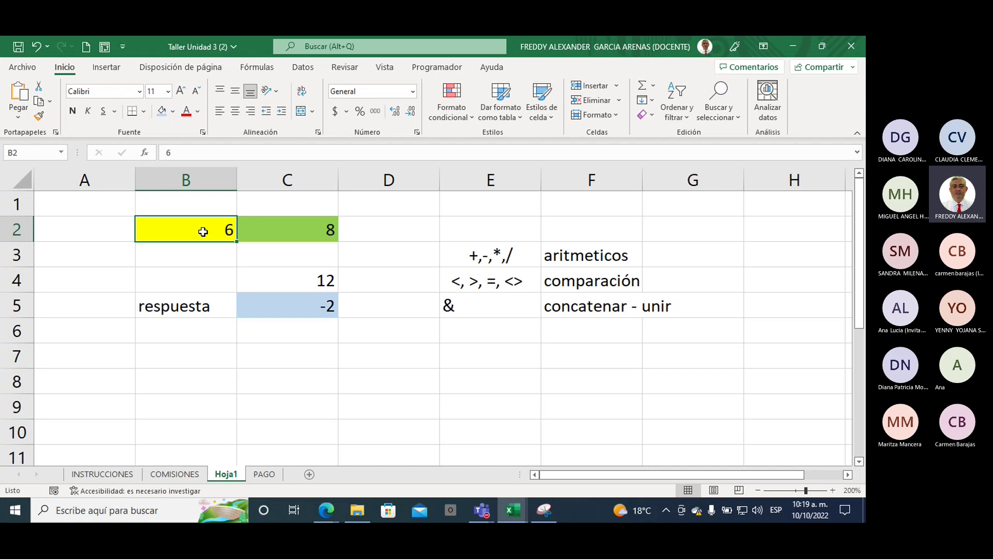
left_click(286, 305)
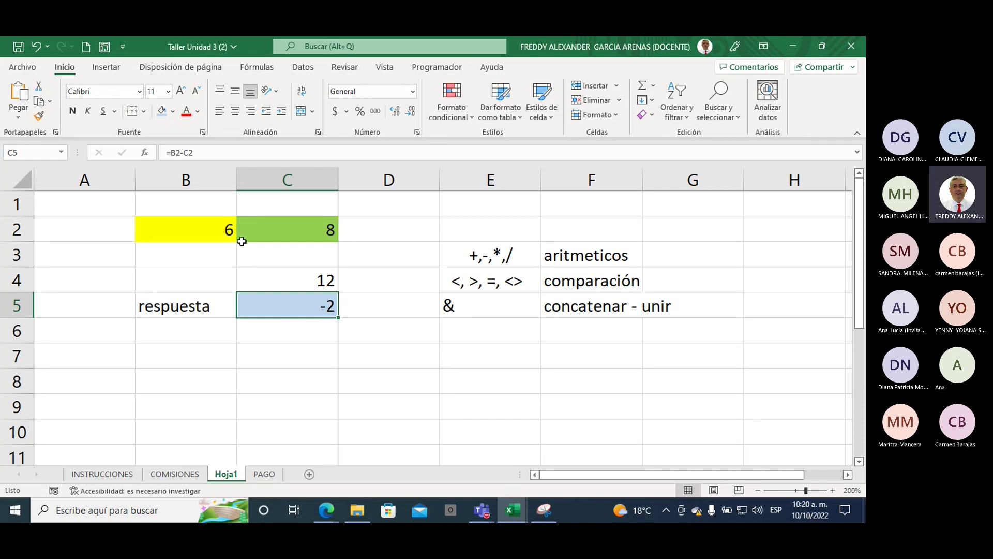
left_click(175, 200)
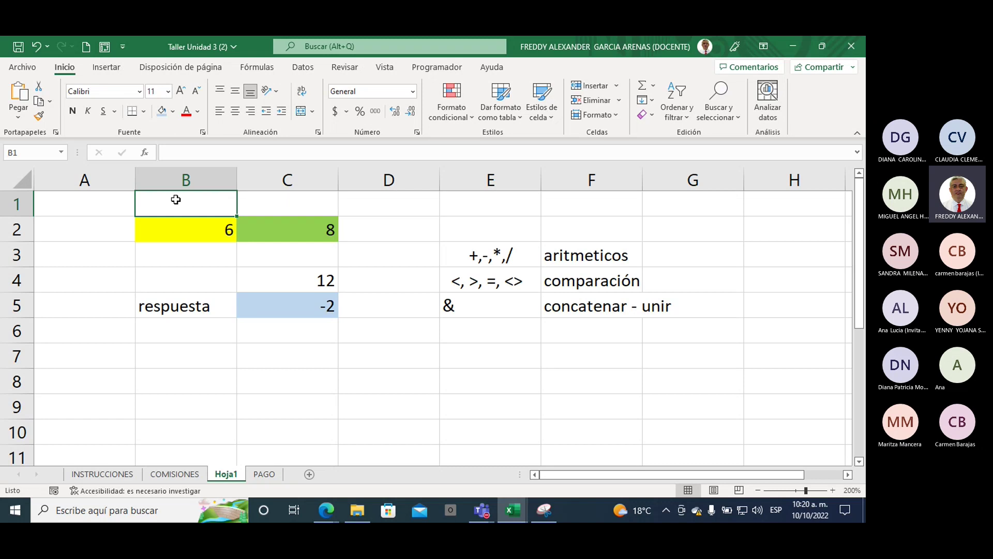
left_click(251, 204)
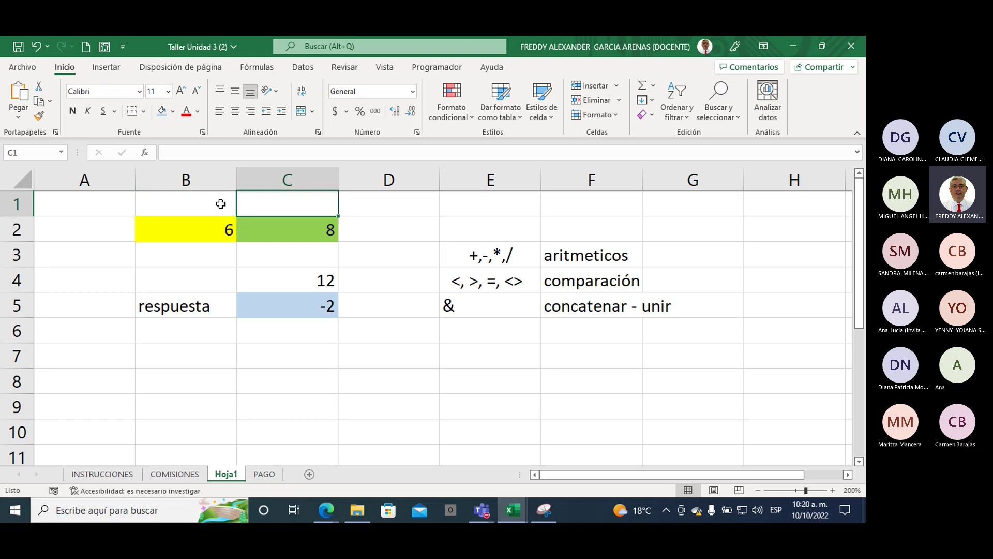
left_click_drag(218, 204, 269, 206)
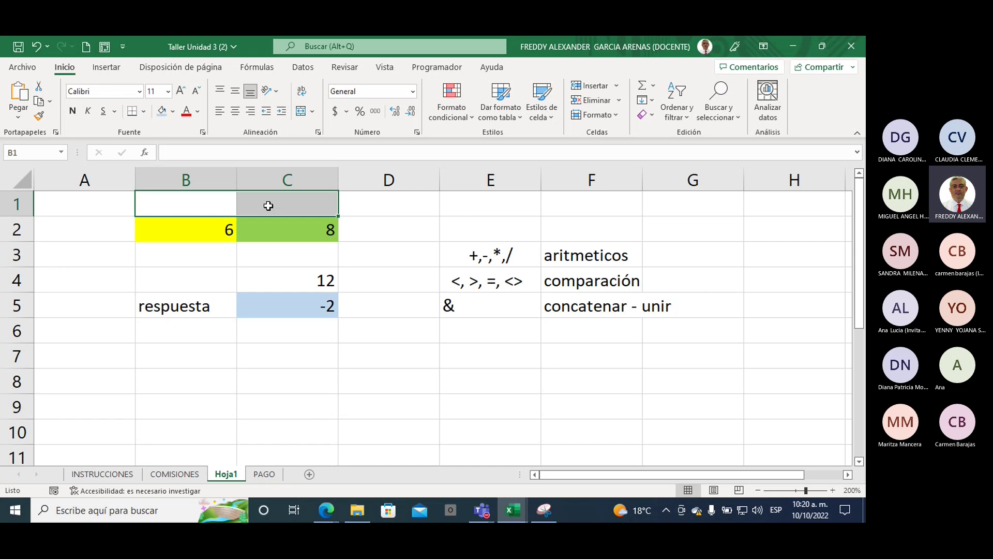
left_click(275, 315)
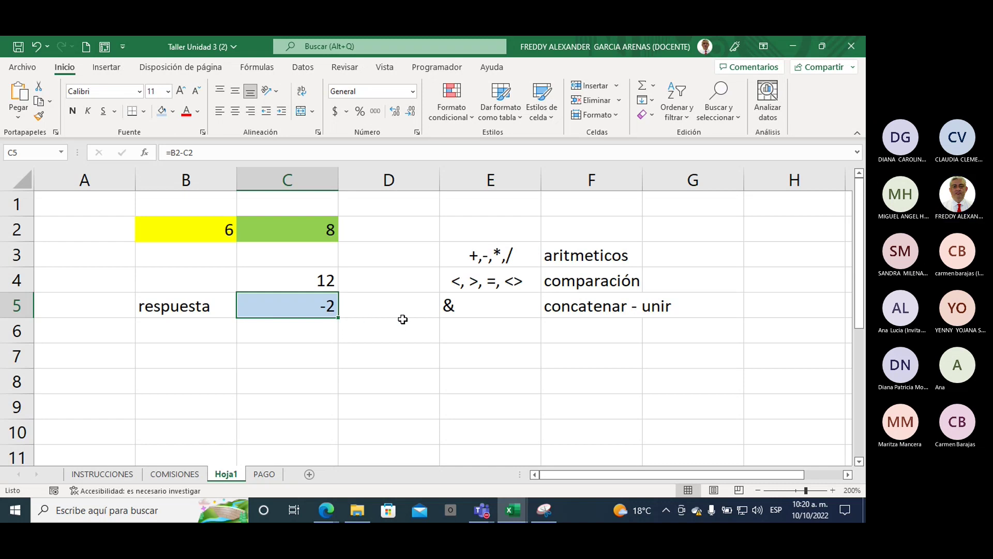
left_click(477, 280)
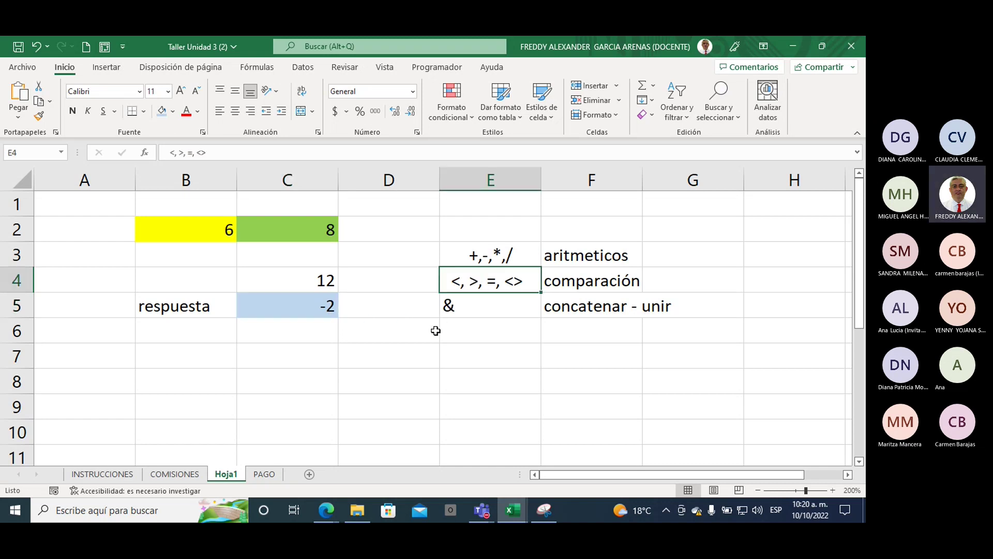
left_click(305, 308)
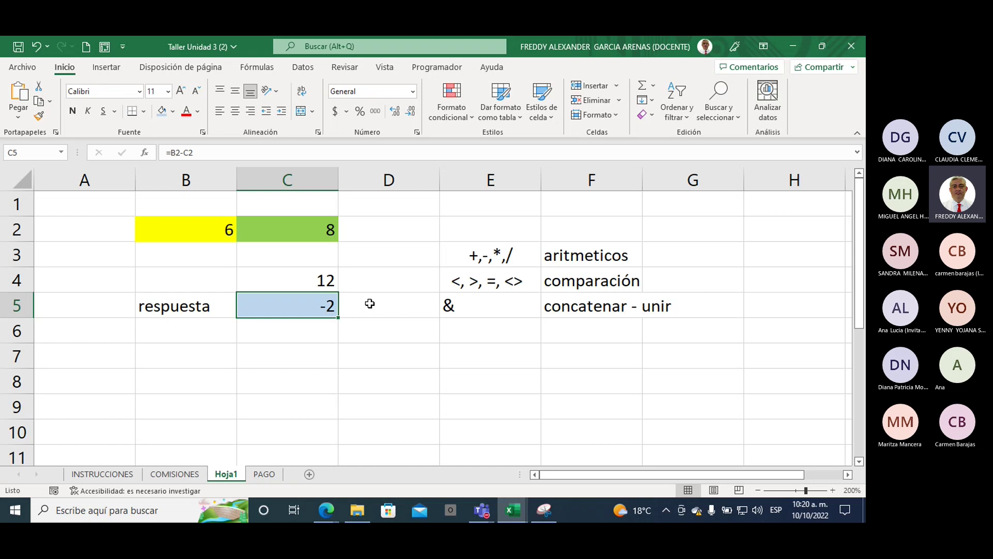
- Label B7 'comparación' and widen column B slightly to fit it
left_click(551, 280)
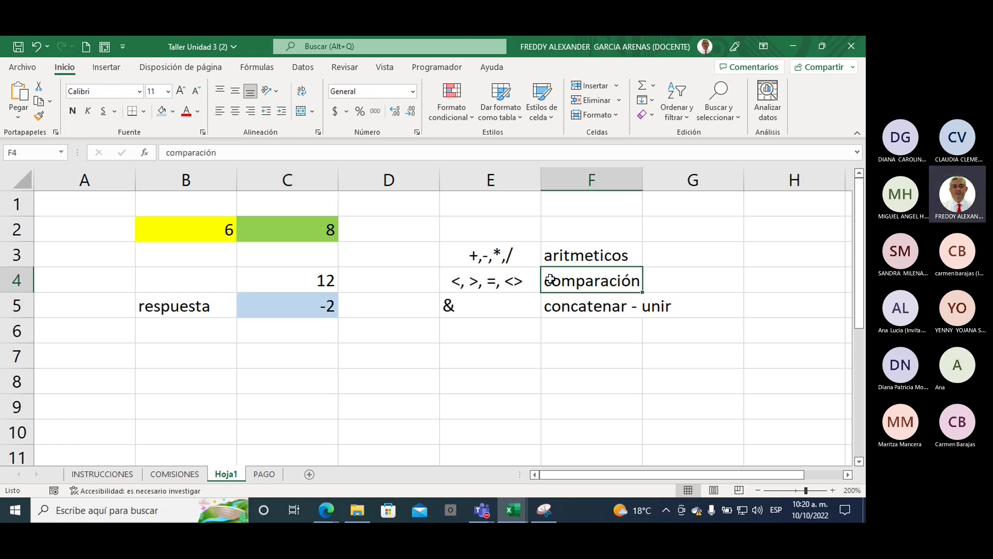
left_click(269, 357)
left_click(212, 358)
type("co")
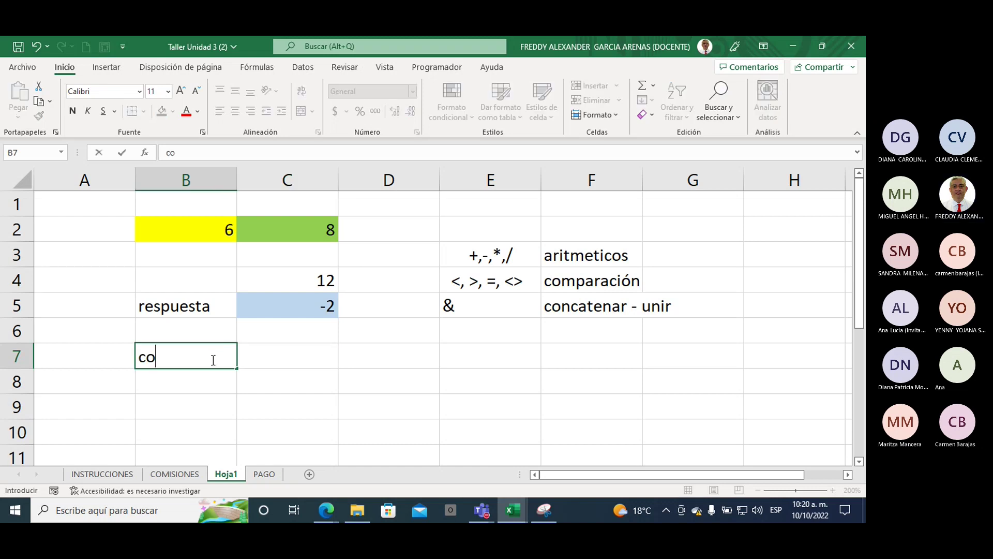
type("mparación")
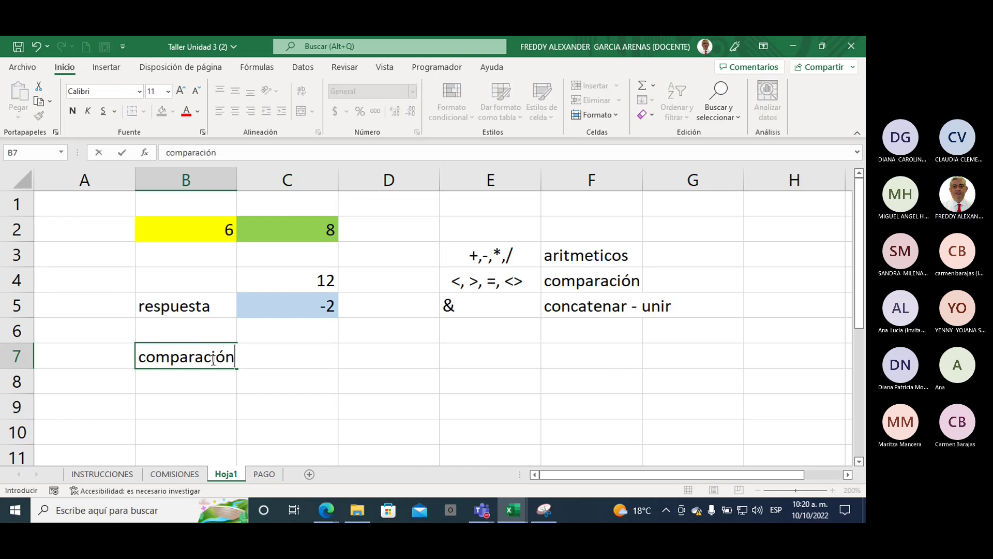
key("F2")
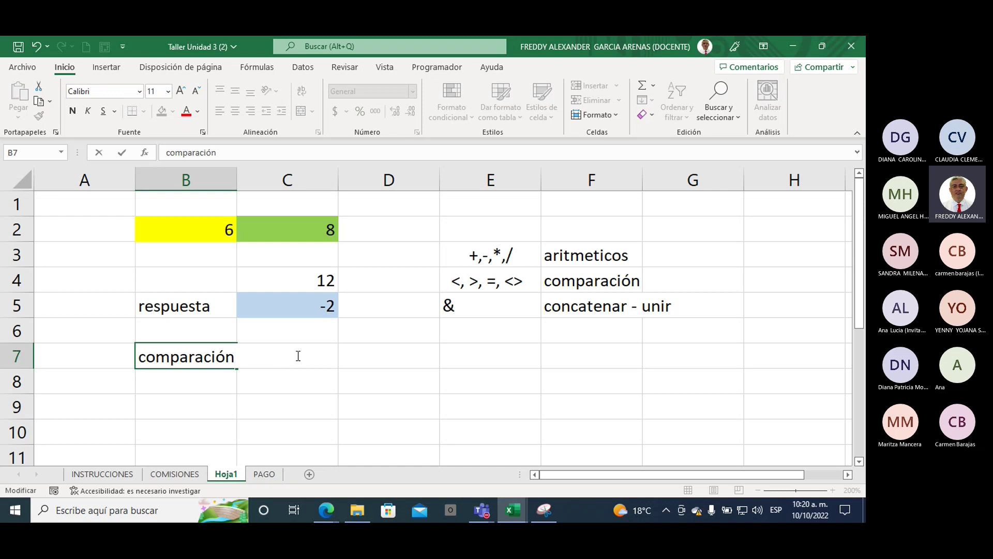
left_click(390, 360)
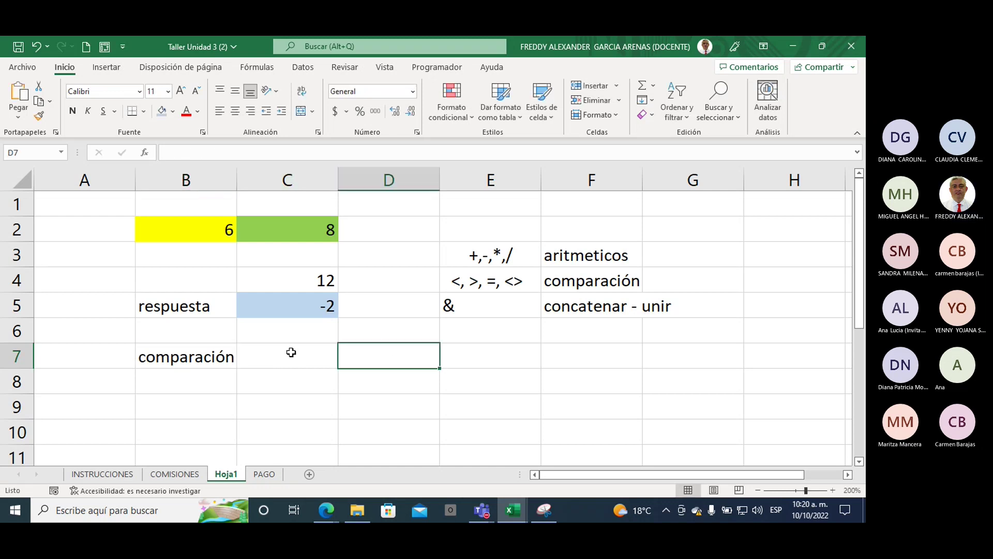
left_click(290, 350)
left_click_drag(235, 179, 241, 179)
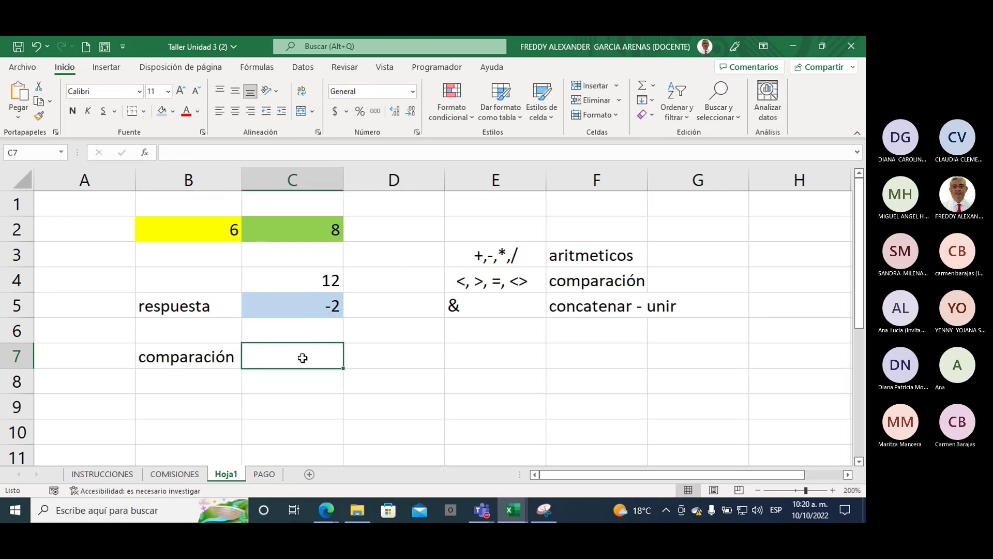
- Enter the comparison =B2<C2 in C7, which returns VERDADERO
type("=")
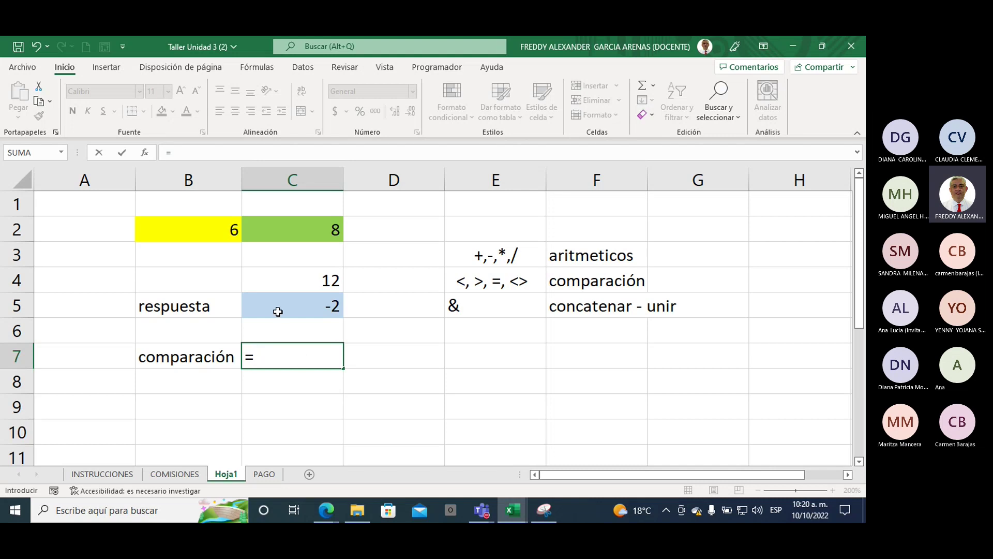
left_click(200, 234)
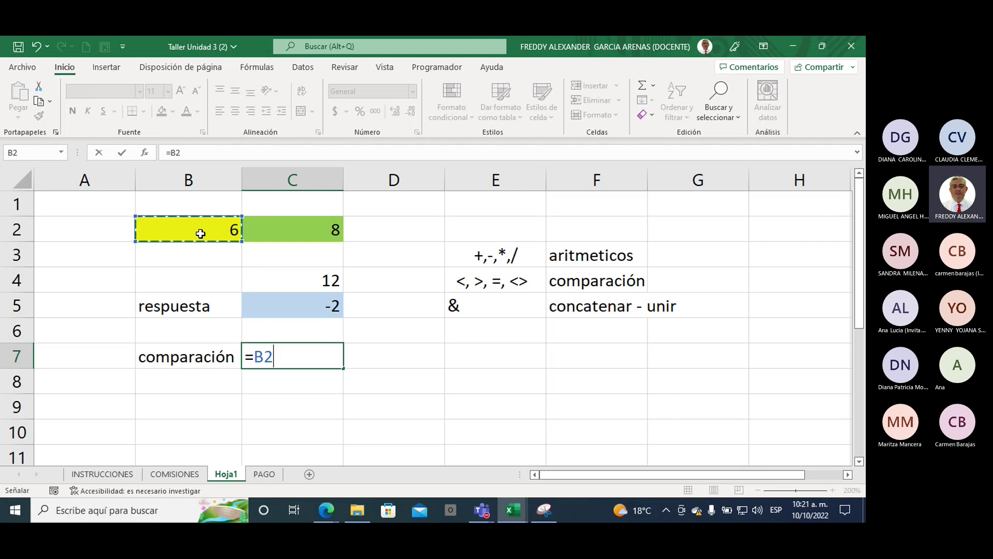
type("<")
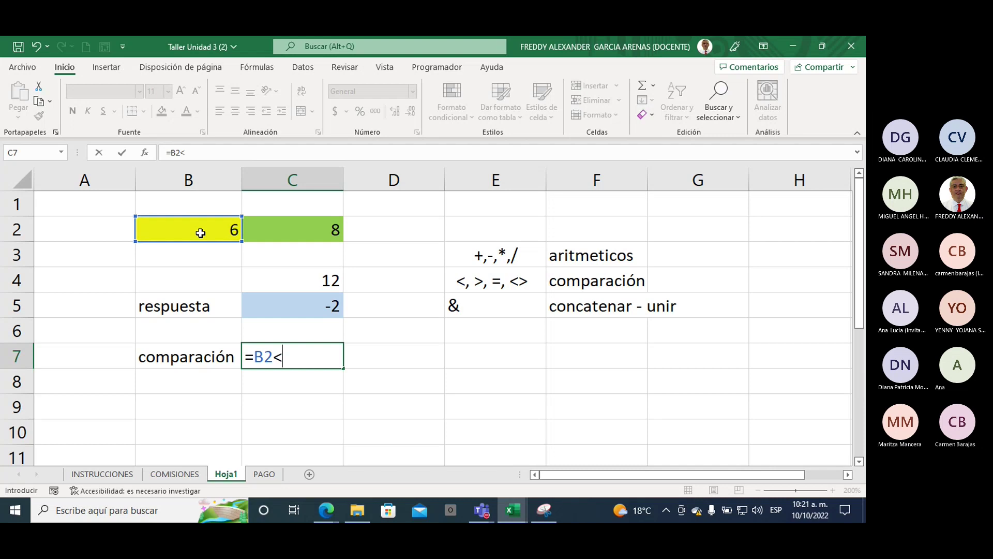
left_click(289, 224)
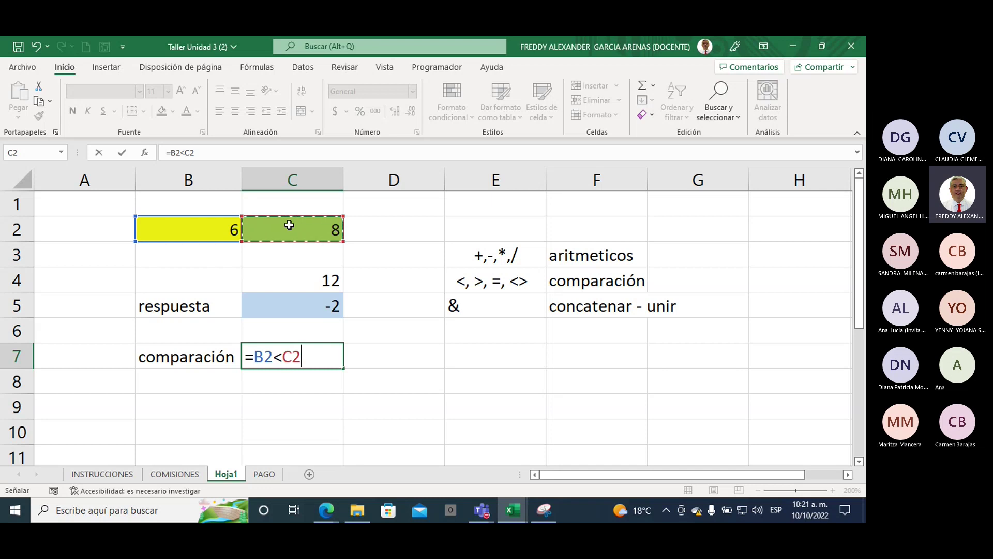
key("Return")
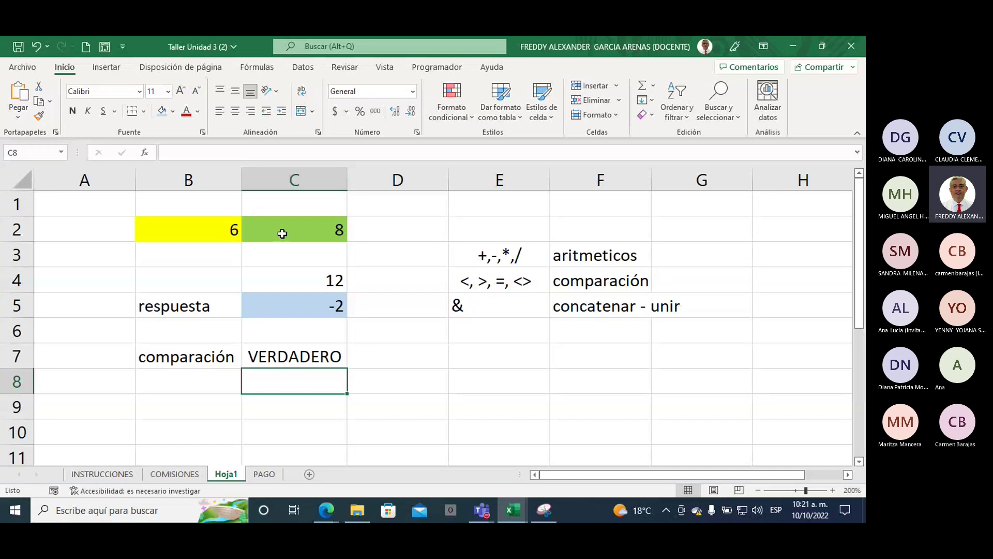
- Change C2 to 4 and review B2, C2 and C7, where the comparison now reads FALSO
left_click(283, 228)
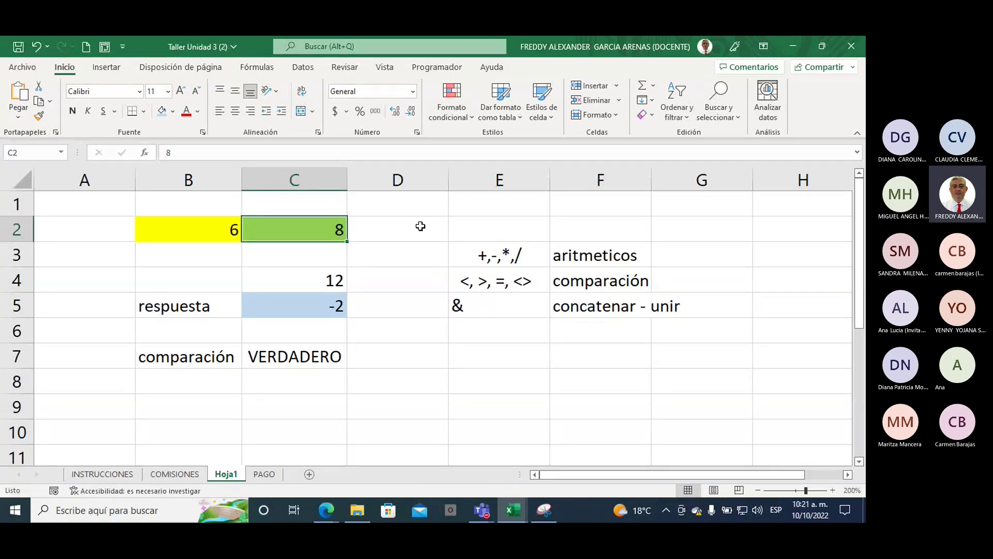
type("4")
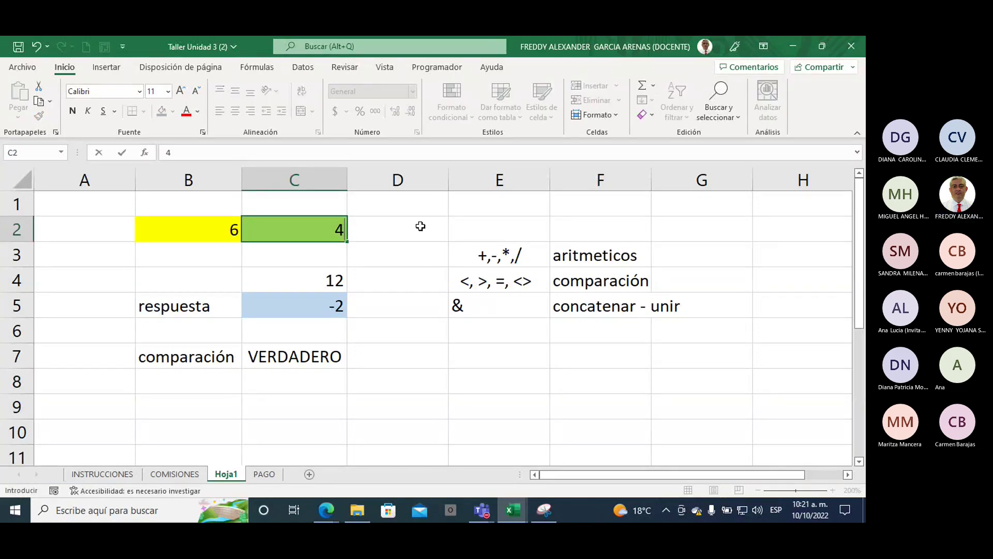
key("Return")
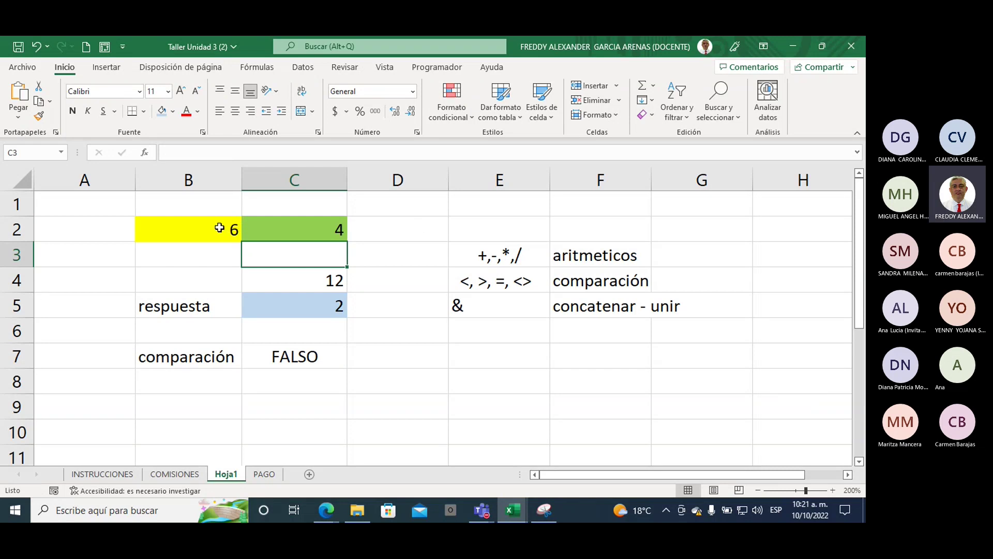
left_click(220, 228)
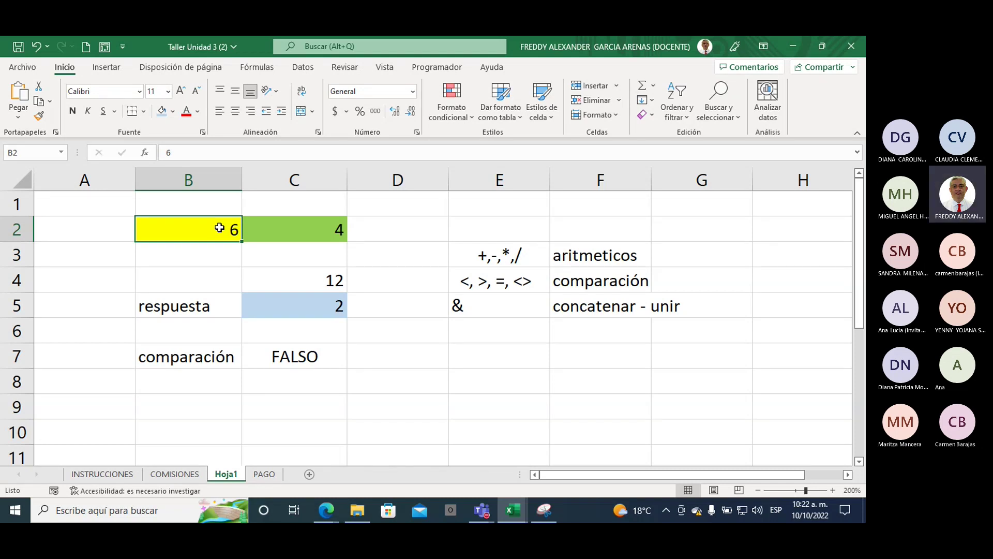
left_click(298, 224)
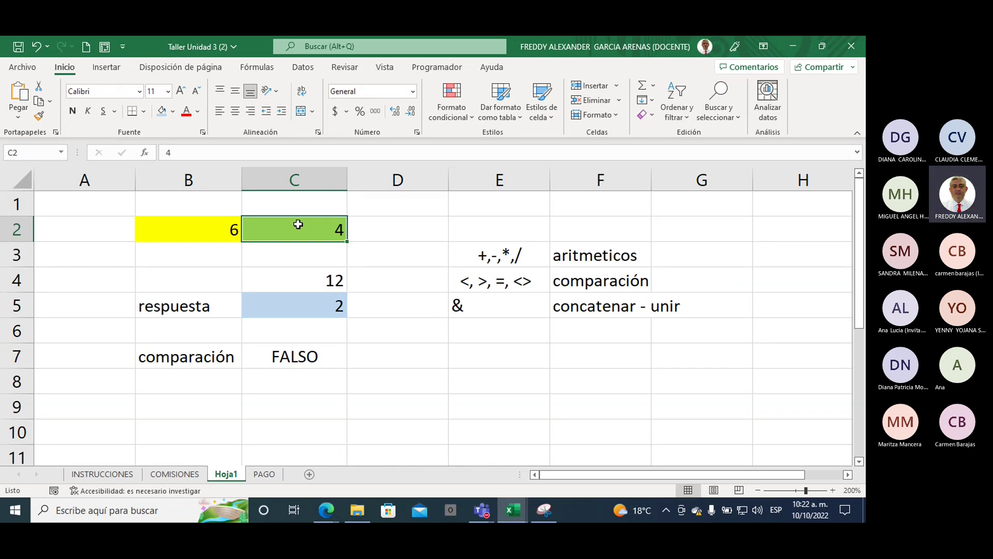
left_click(272, 357)
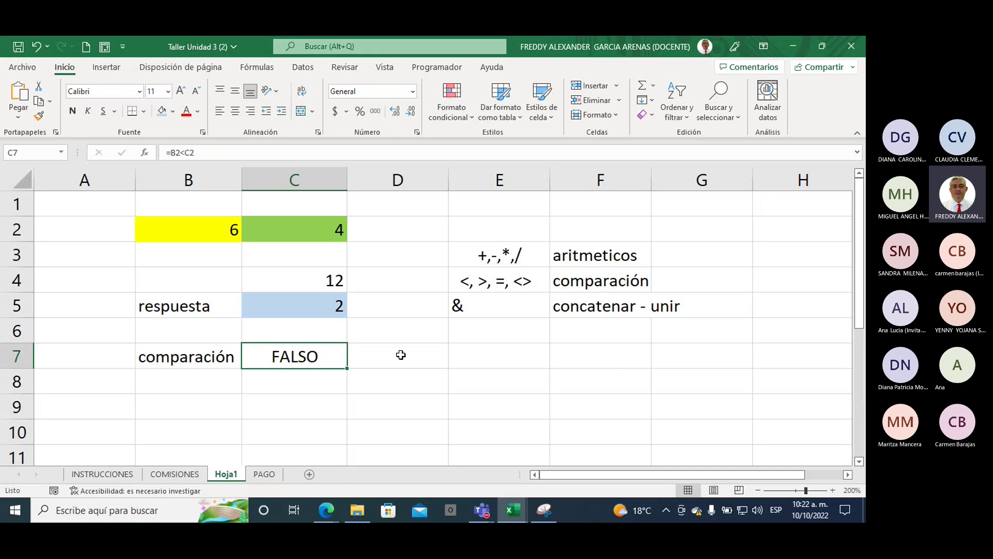
- Type the label 'concatenar' in B9 below the comparación row
key("Down")
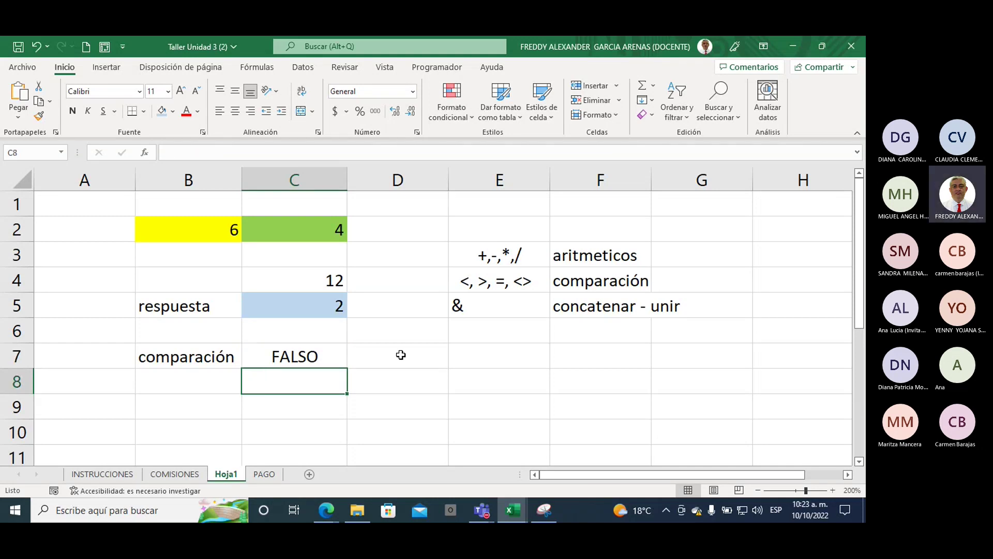
key("Left")
key("Down")
type("con")
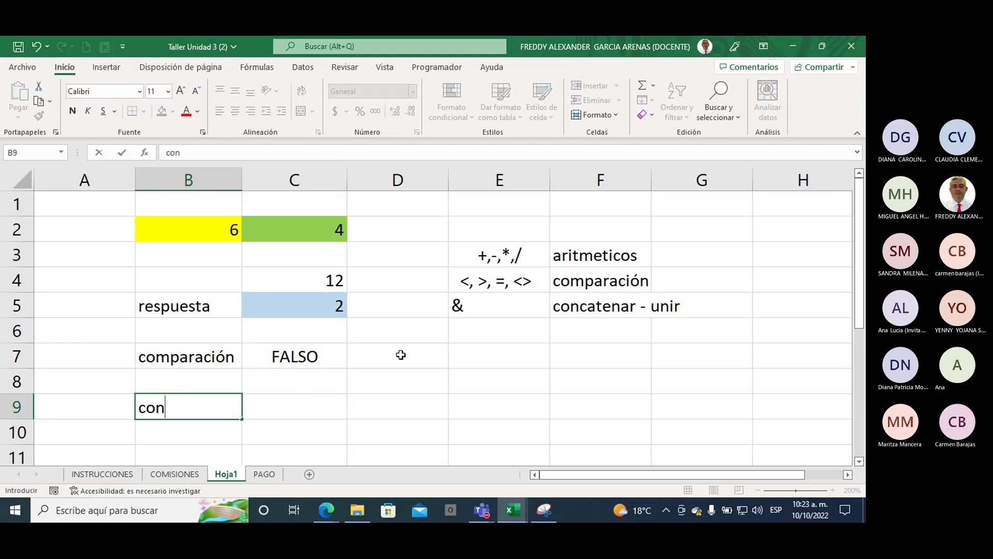
type("caten")
key("BackSpace")
key("BackSpace")
type("enar")
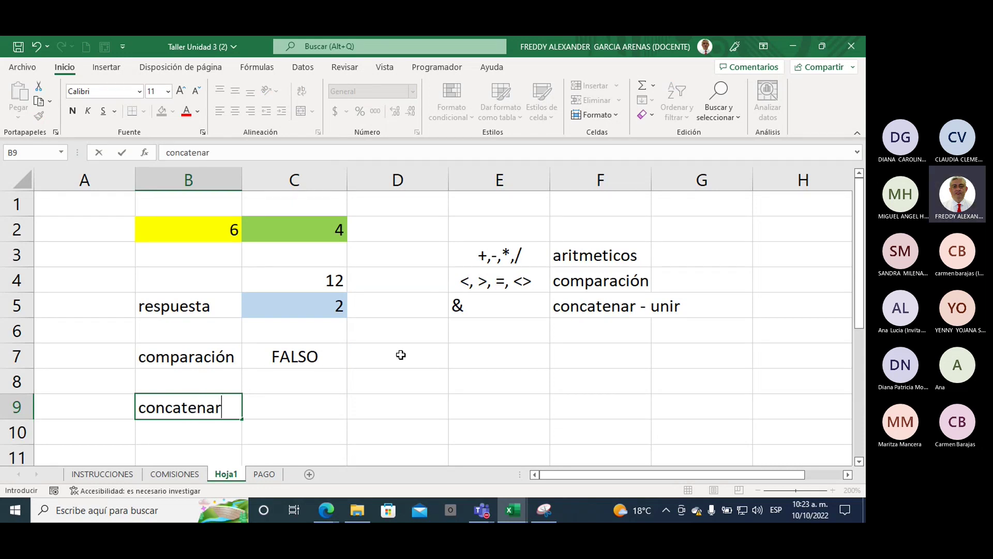
key("Tab")
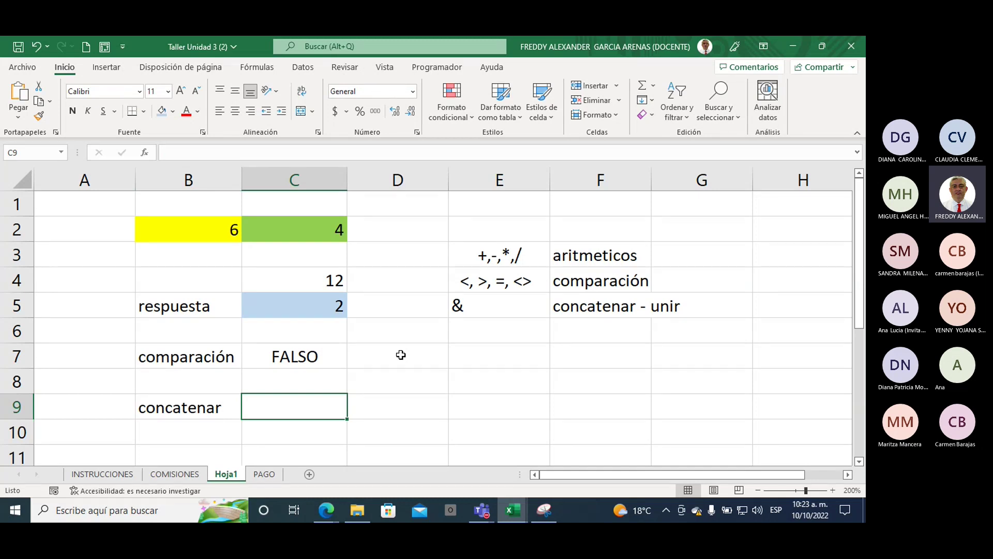
left_click(205, 238)
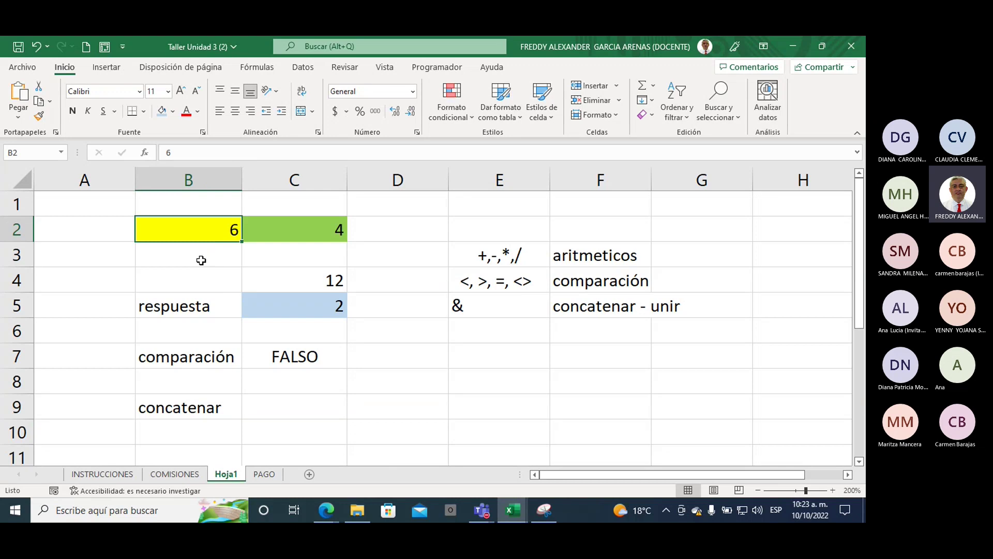
- Replace the numbers in B2 and C2 with the words 'texto' and 'titulo'
type("tex")
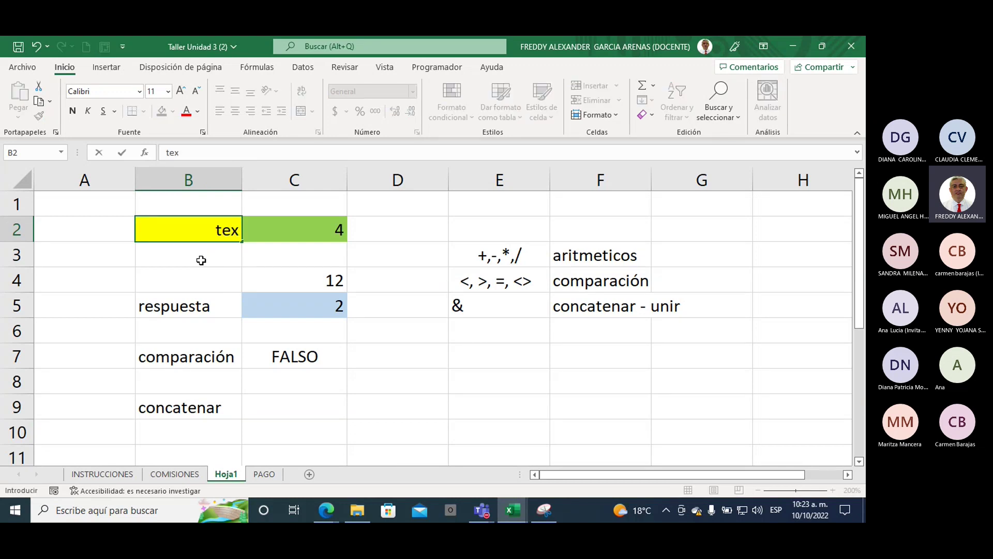
type("to")
key("Tab")
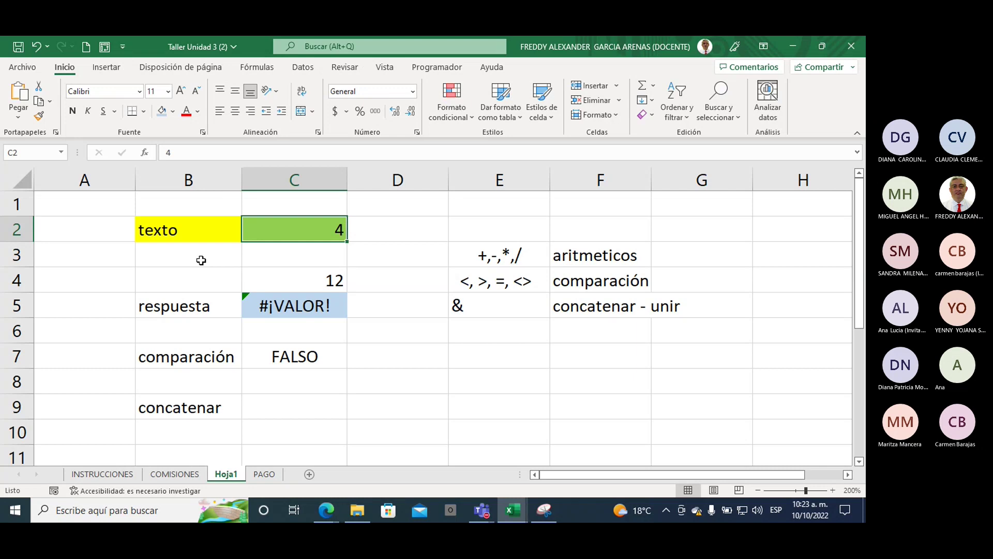
type("titulo")
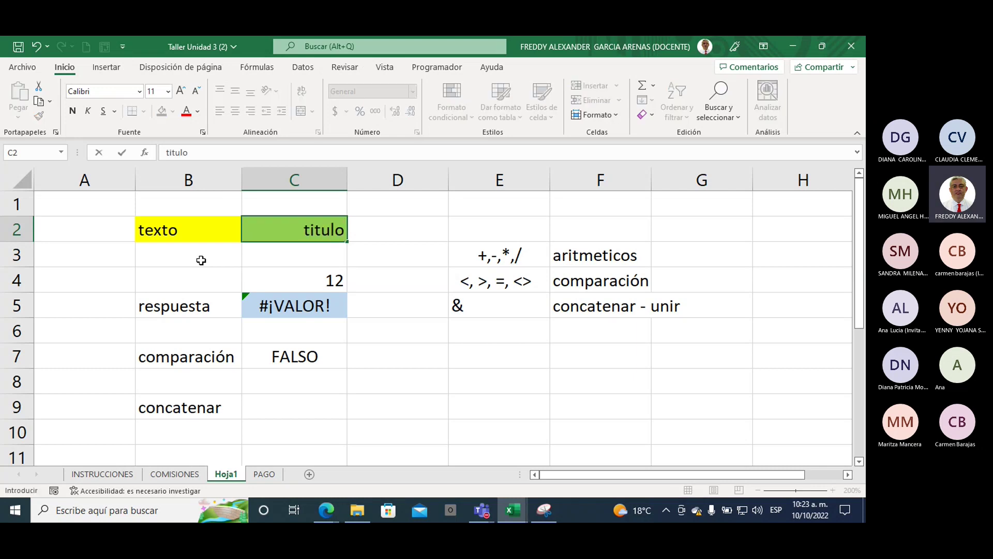
key("Tab")
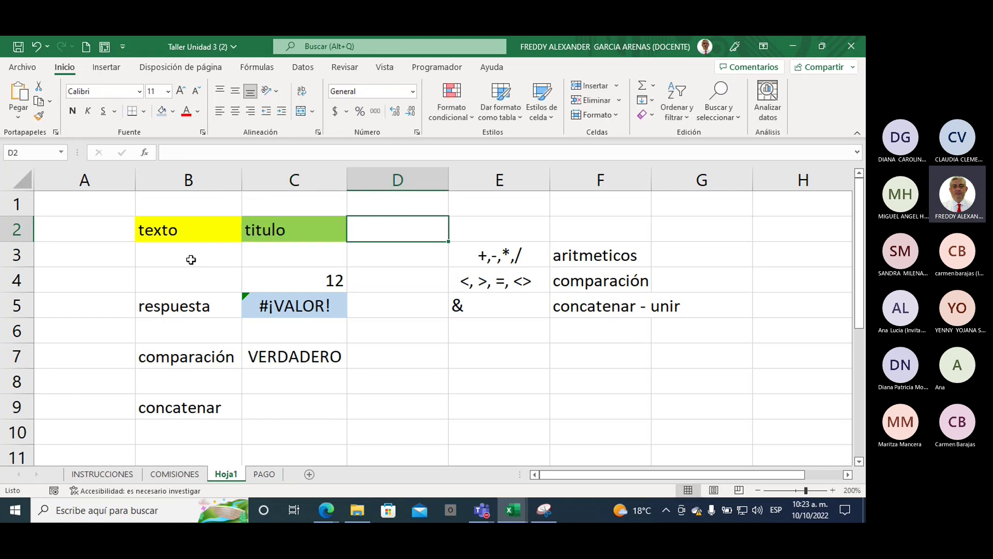
- Inspect C5's #¡VALOR! error, the text cells, and C7's VERDADERO comparison
left_click(309, 302)
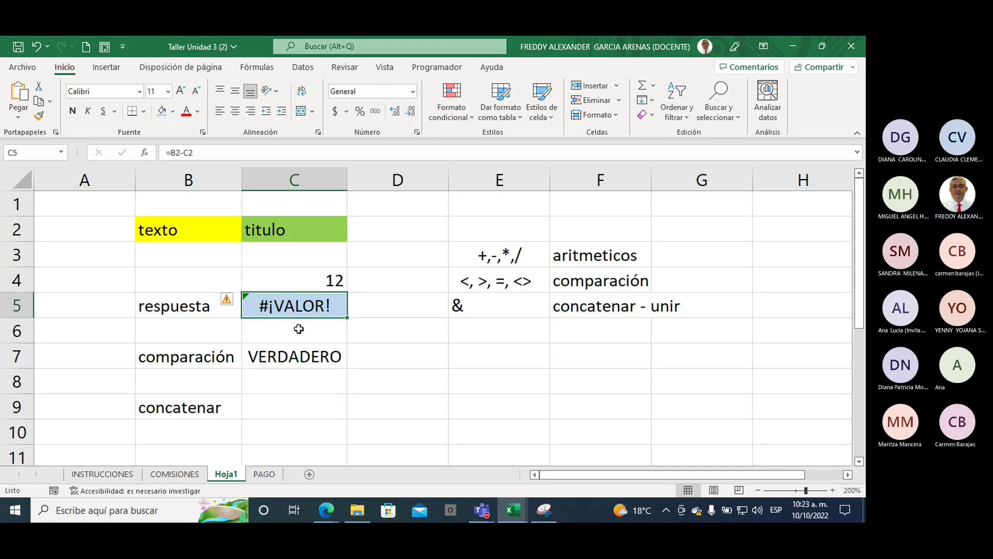
left_click(196, 233)
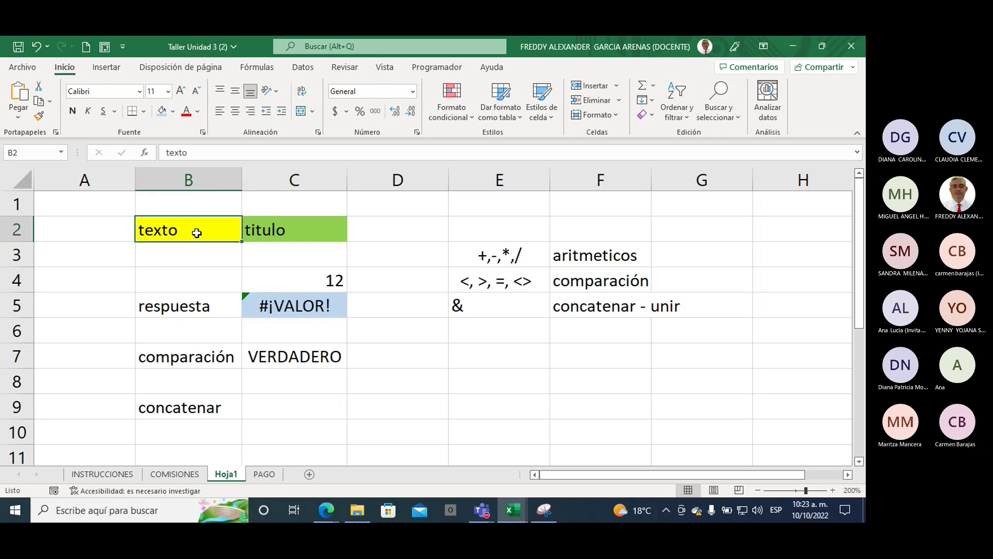
left_click(258, 230)
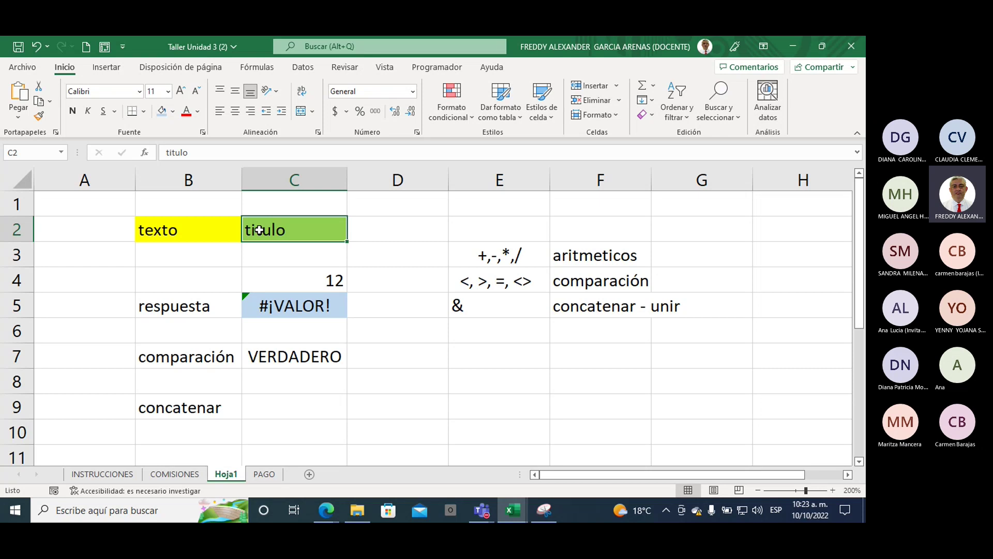
left_click(266, 306)
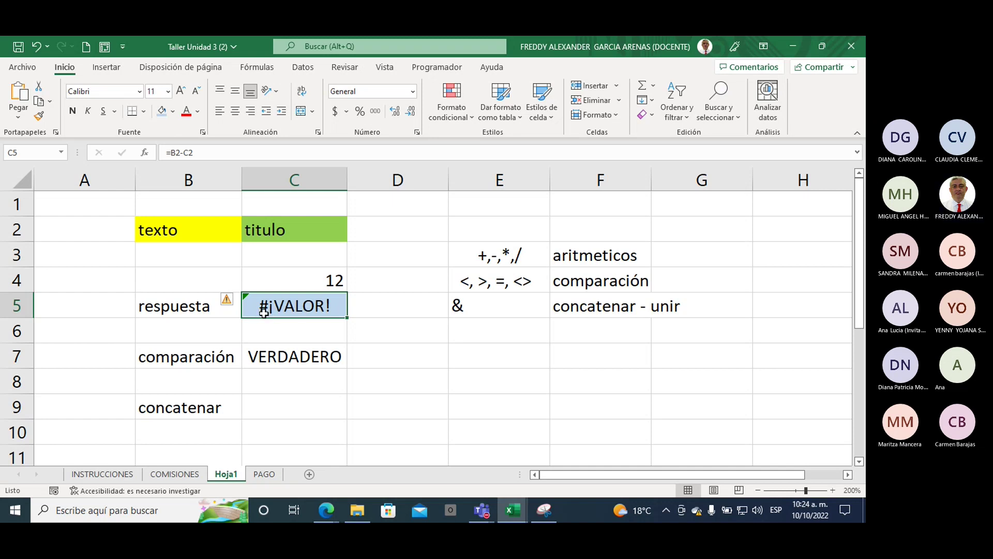
left_click(387, 299)
left_click(306, 343)
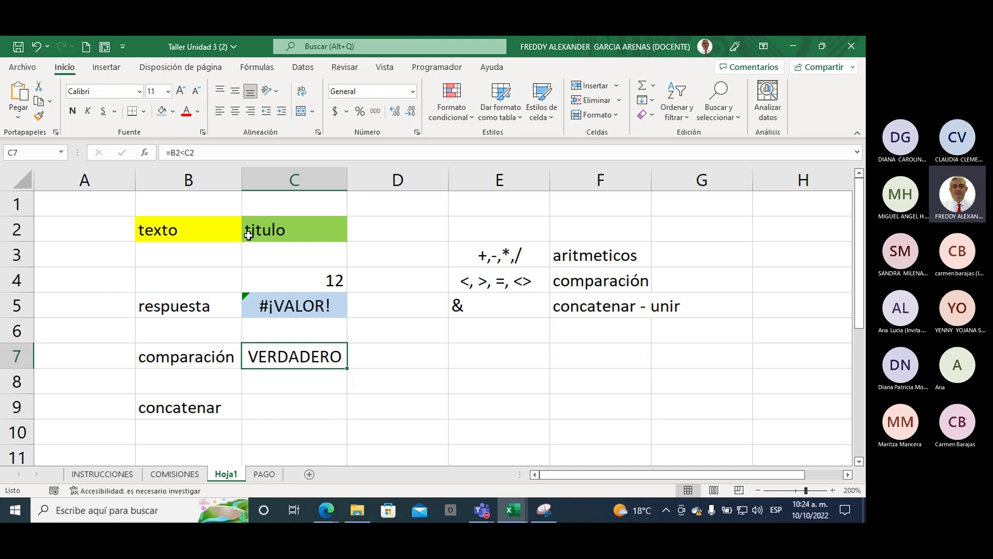
left_click_drag(177, 228, 313, 229)
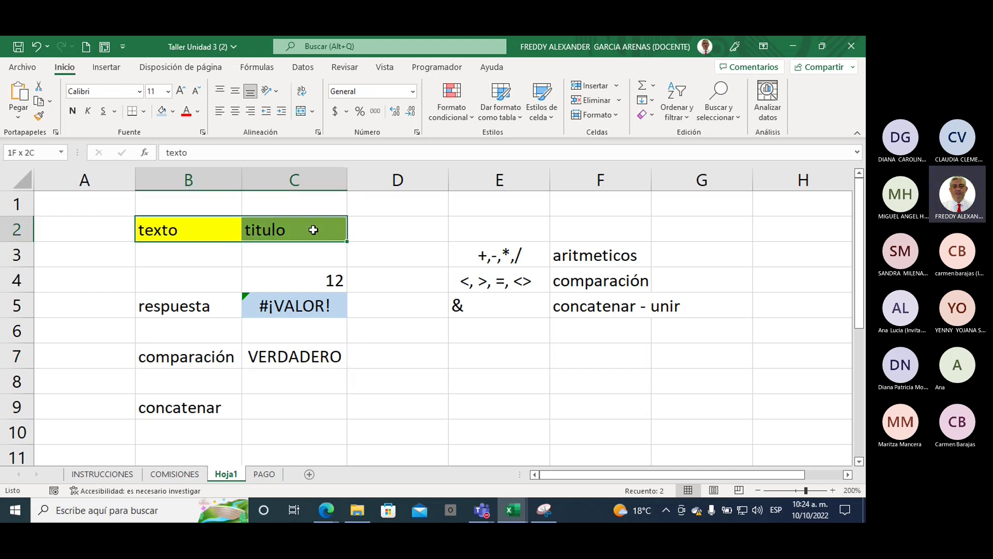
left_click(272, 359)
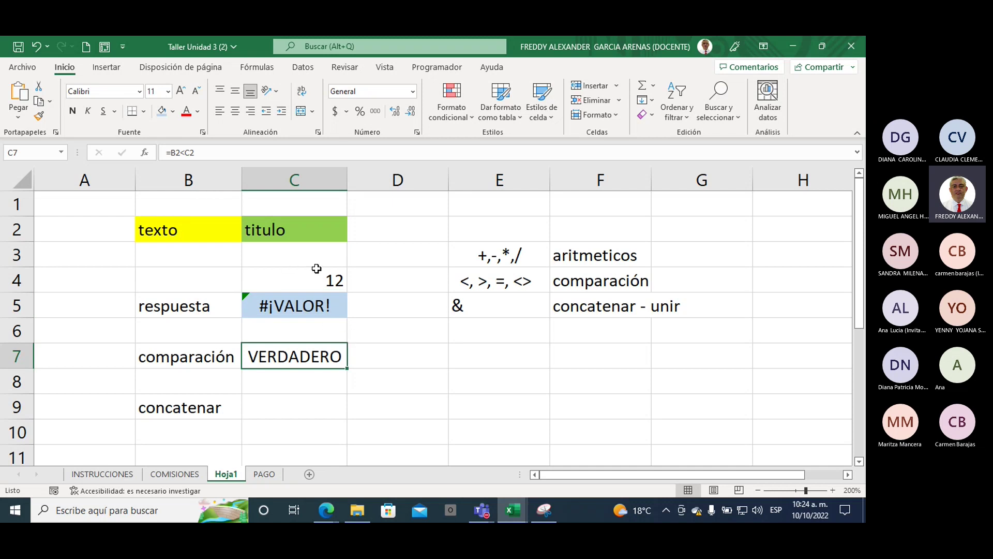
left_click(293, 403)
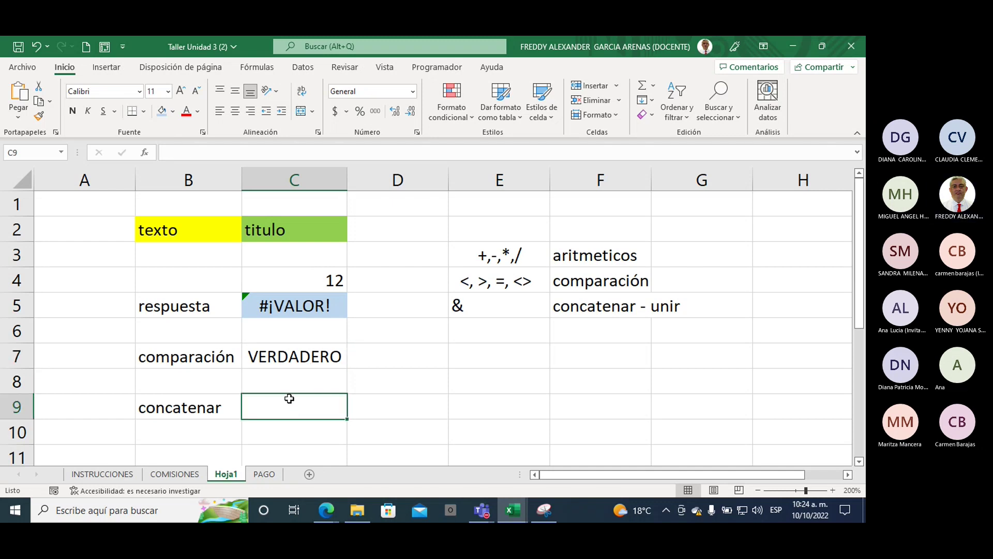
- Enter =B2&C2 in C9 to join the two words into textotitulo
type("=")
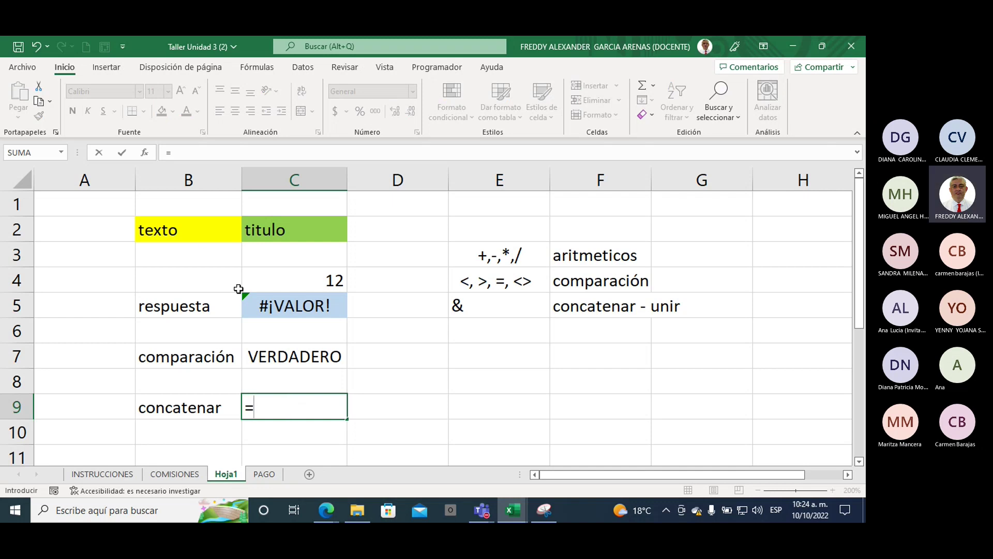
left_click(197, 234)
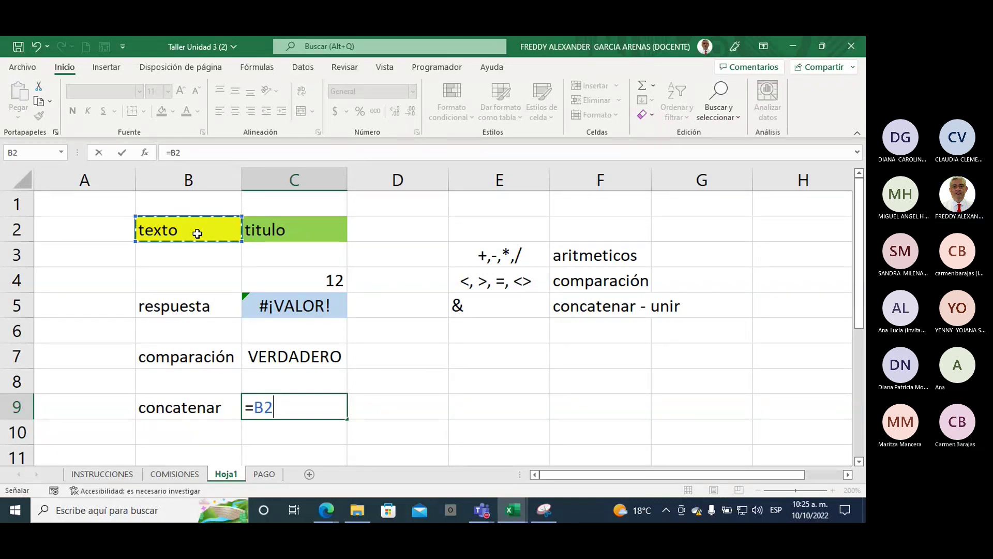
type("&")
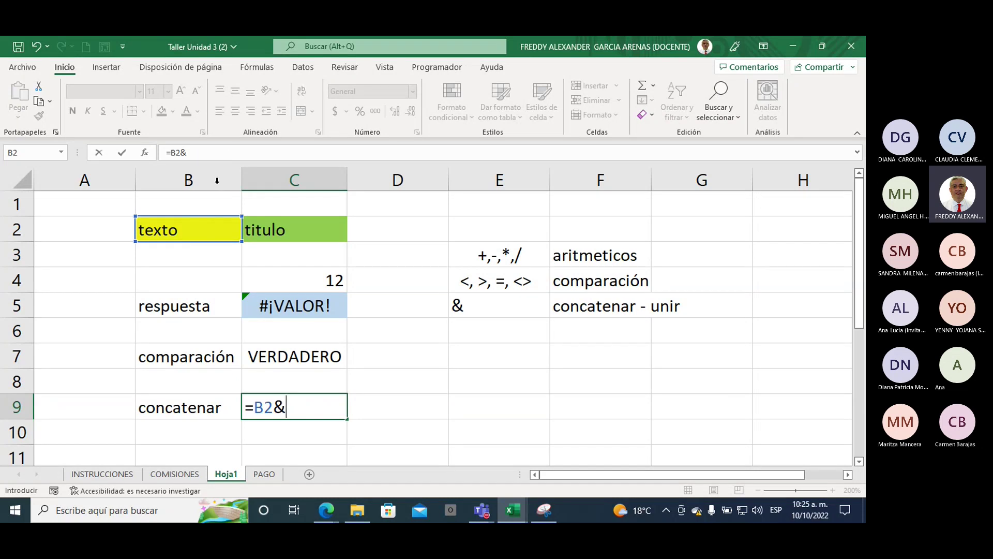
left_click(264, 235)
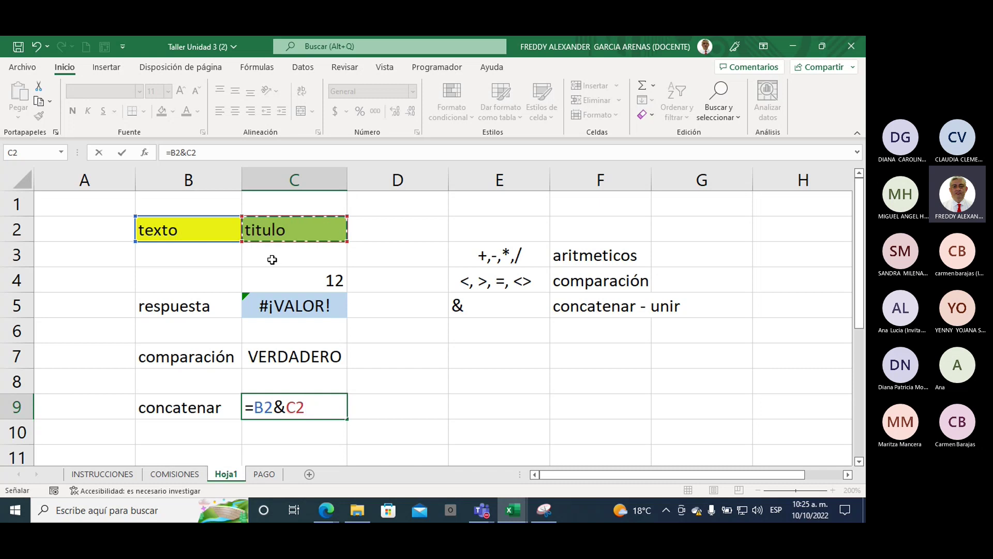
key("Return")
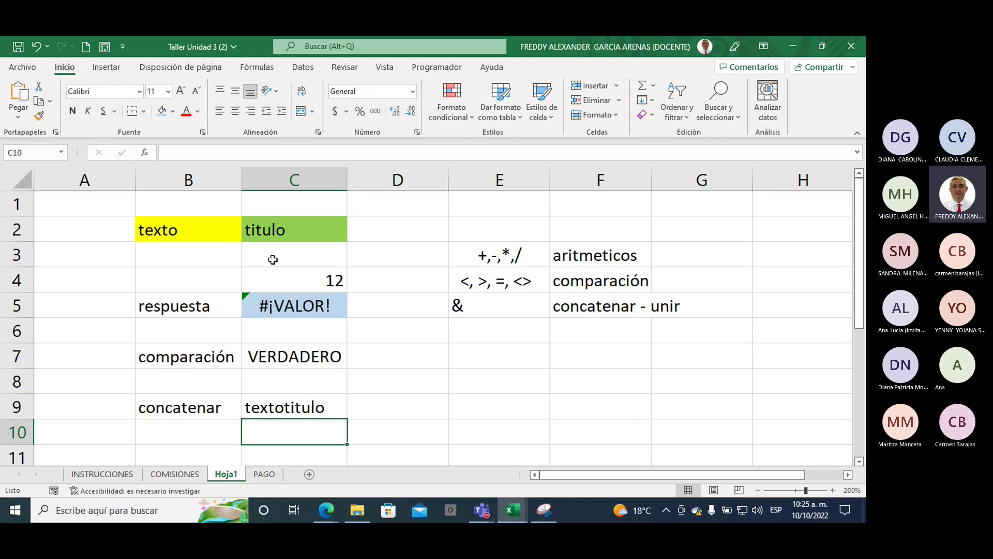
key("Up")
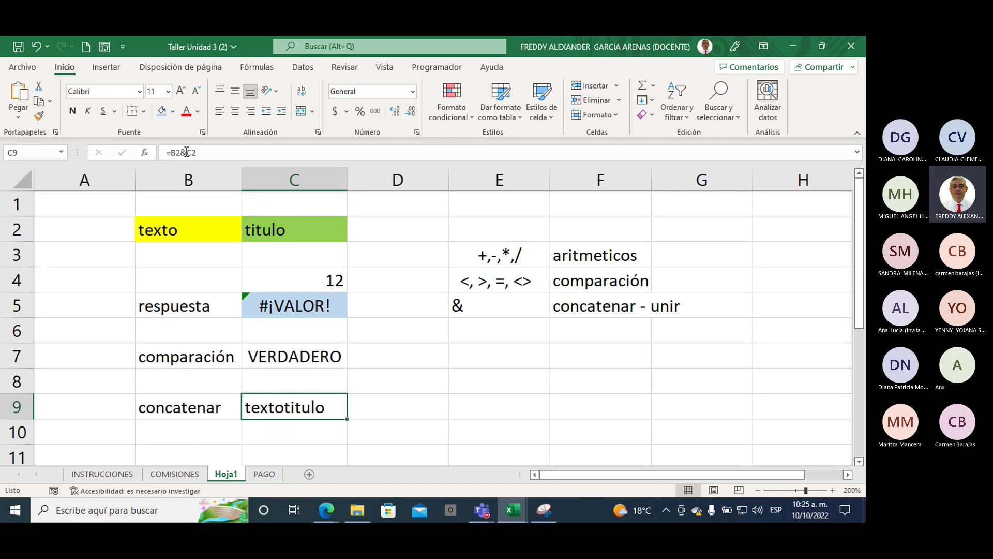
- Edit C9's formula to =B2&" "&C2 so a space separates the joined words
left_click(186, 152)
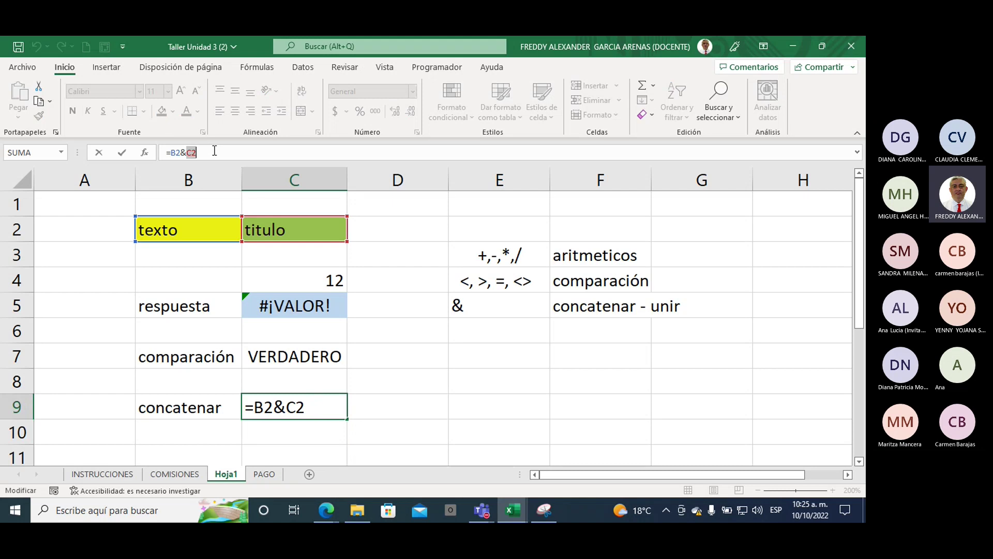
key("Delete")
key("Delete")
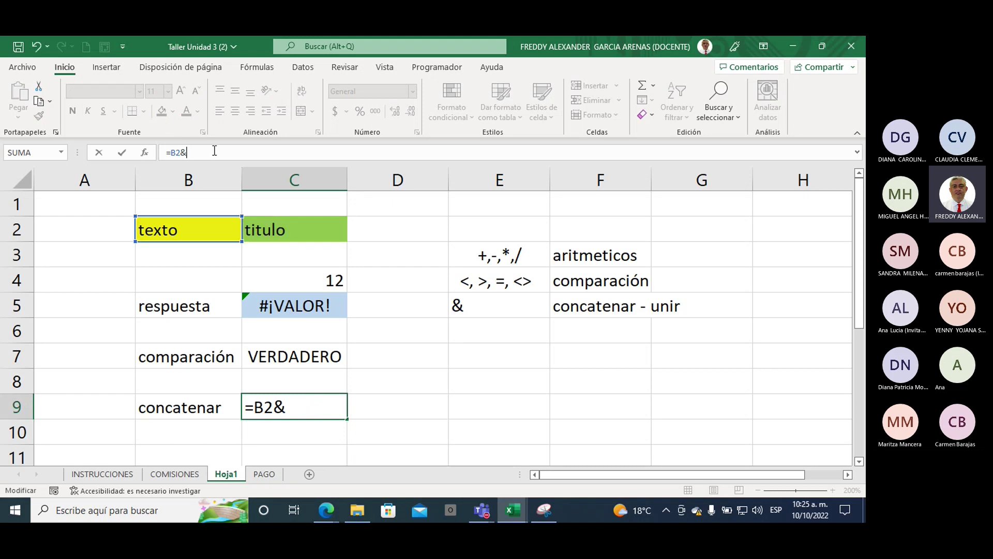
type("\"")
type(" \"")
type("&")
left_click(305, 233)
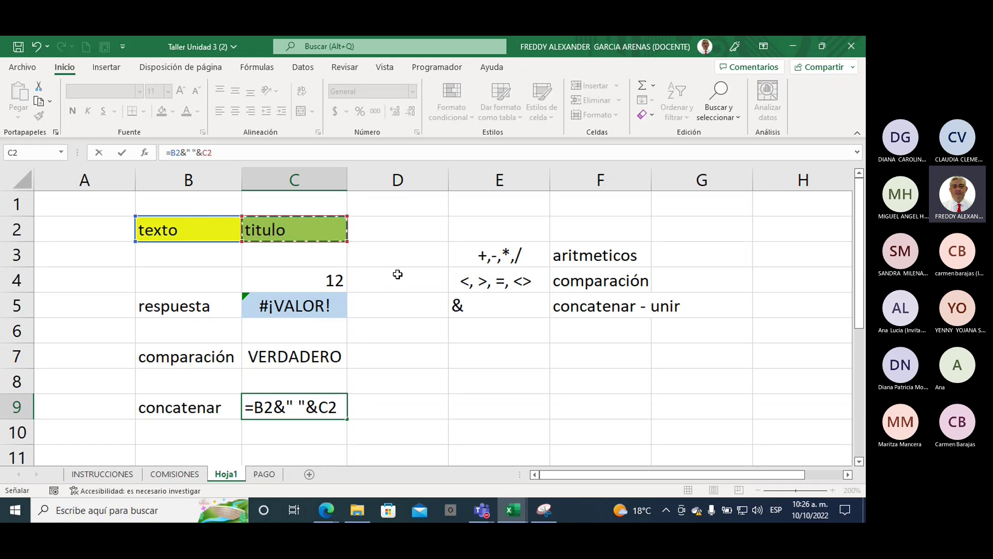
- Commit the =B2&" "&C2 formula in C9 so it displays 'texto titulo'
key("Return")
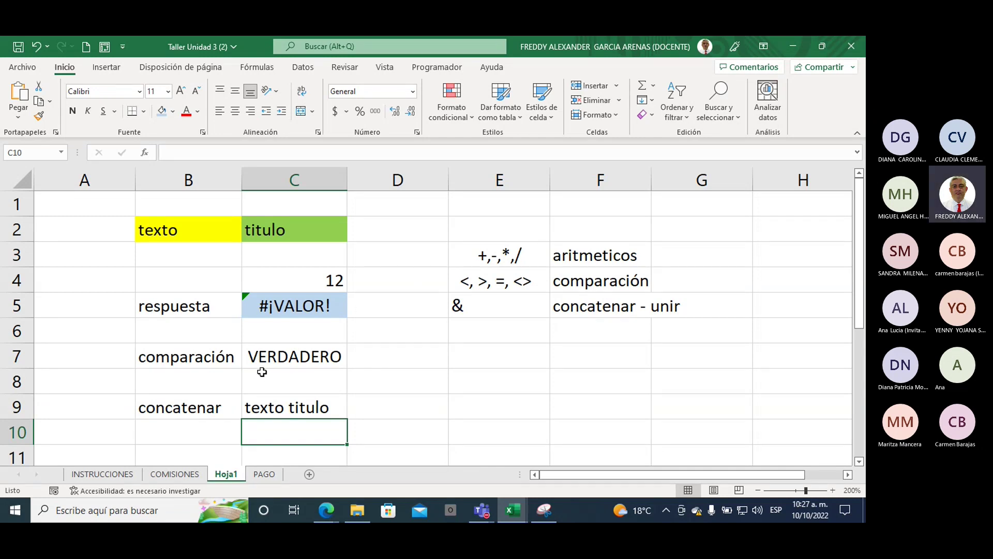
- Highlight the arithmetic, comparison and & concatenation rows in the operator reference list
left_click_drag(484, 259, 592, 254)
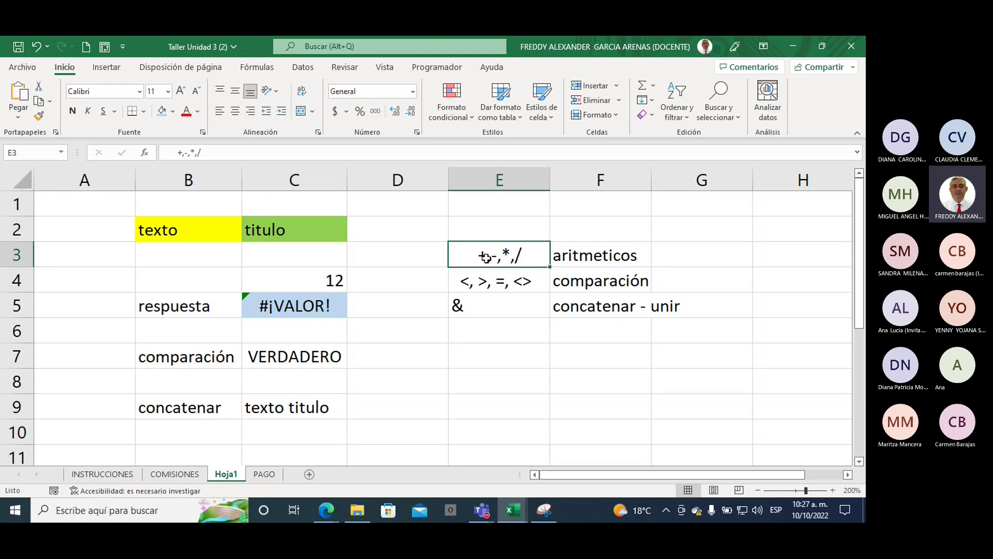
left_click_drag(492, 281, 591, 282)
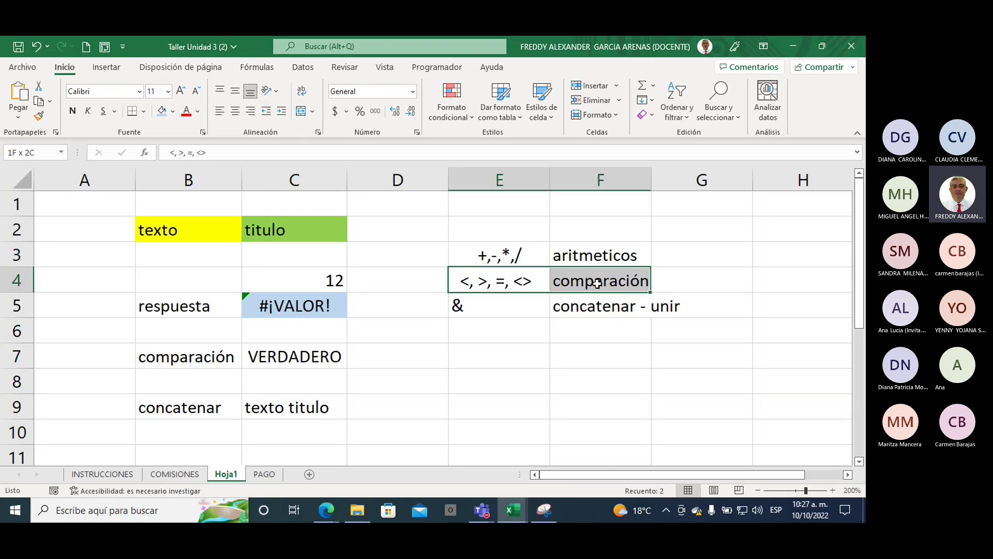
left_click(507, 312)
left_click_drag(507, 311, 598, 318)
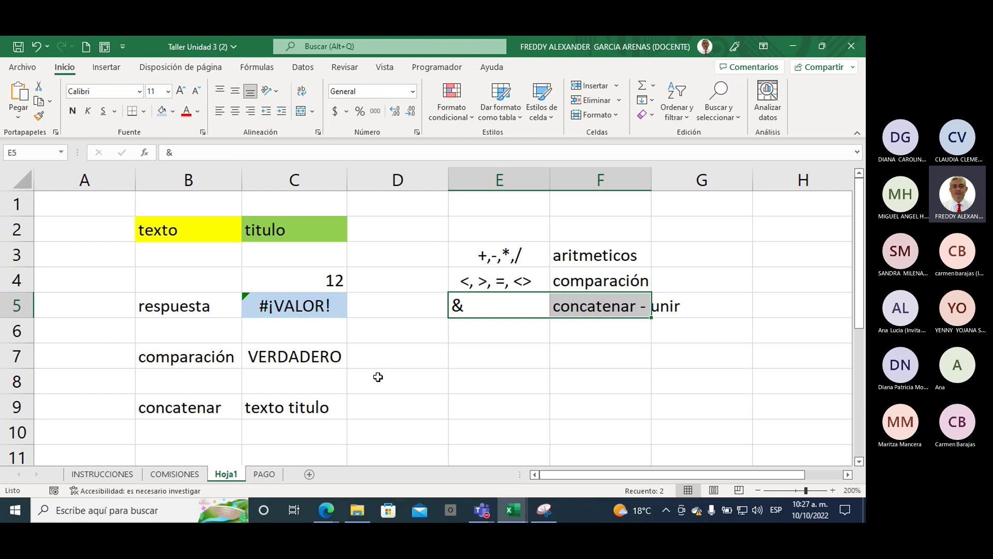
- Enter 5 in B2 and 3 in C2
left_click(175, 231)
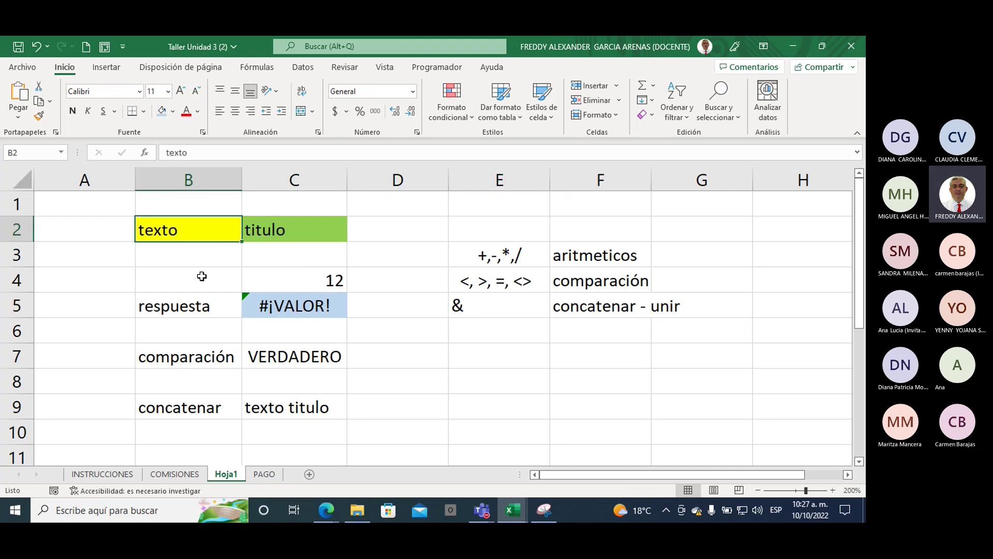
type("5")
left_click(284, 232)
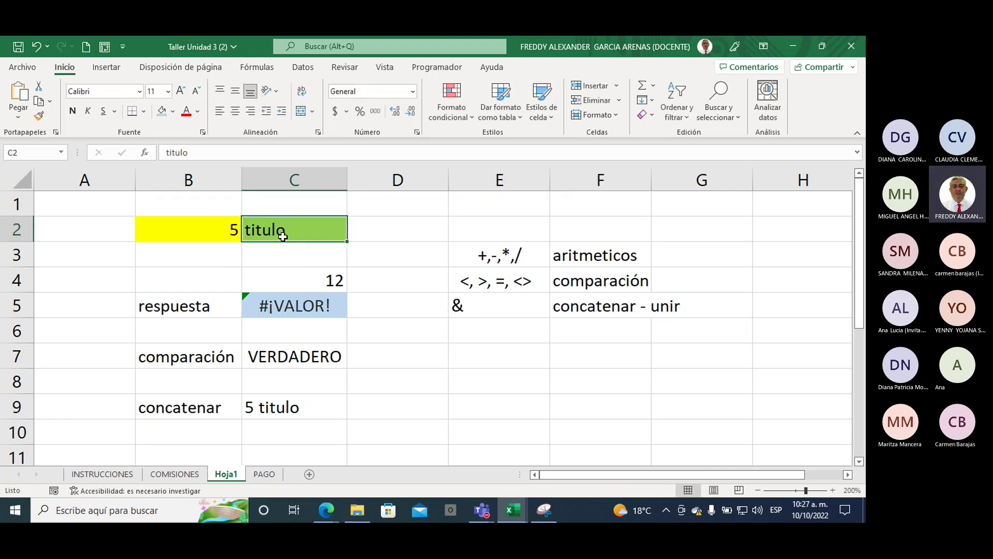
type("3")
left_click(392, 245)
left_click(227, 230)
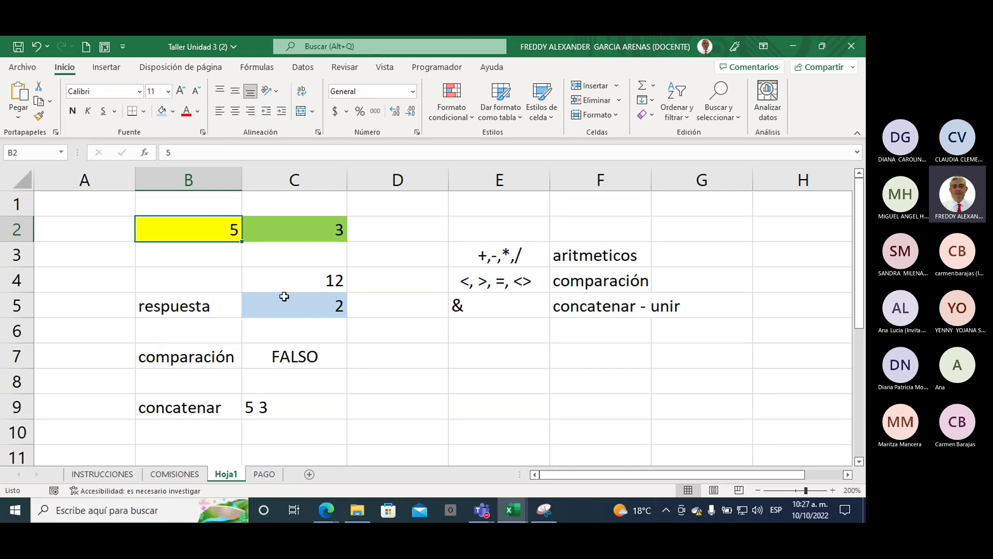
- Review the updated results in C4:C7 and C9, the comparison operators, and C7's formula
left_click_drag(282, 282, 285, 351)
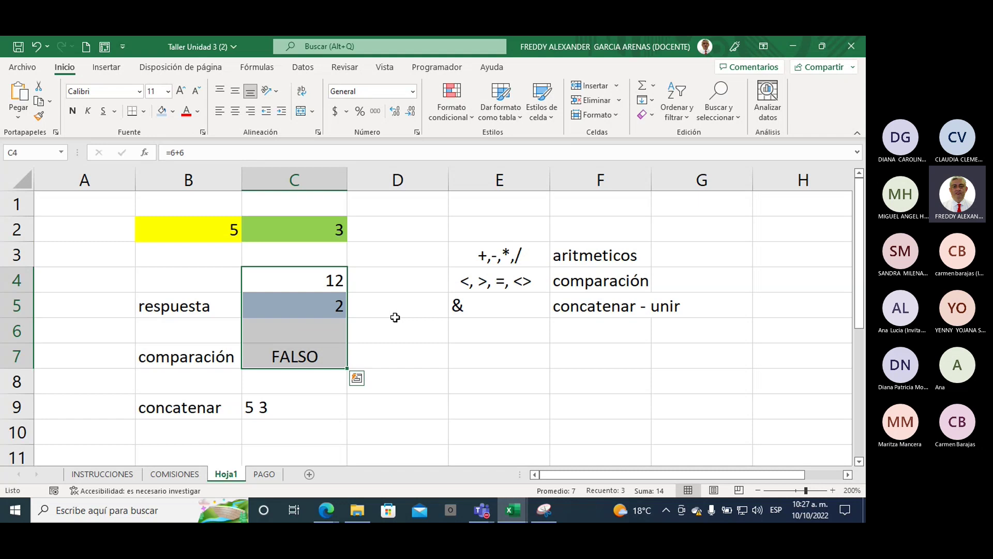
left_click(288, 401)
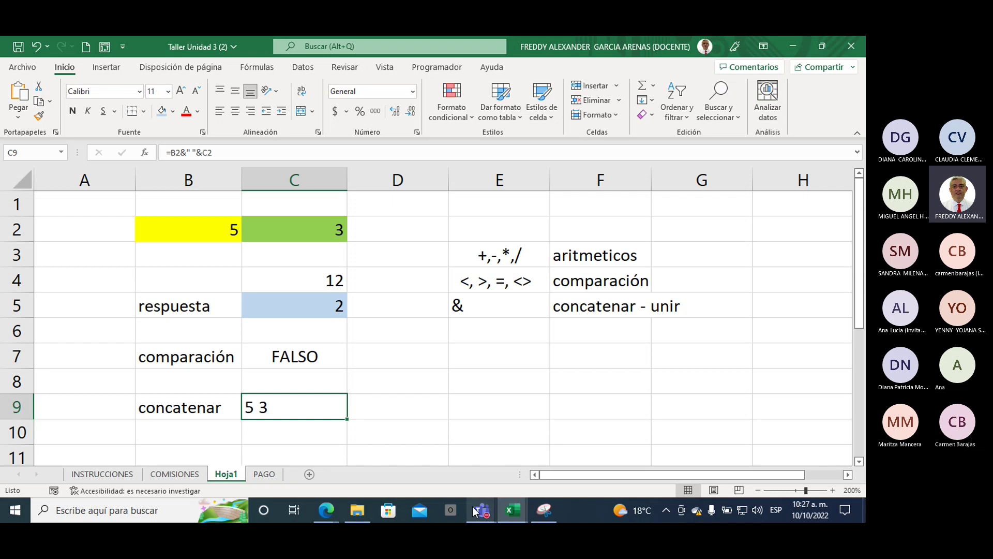
mouse_move(481, 510)
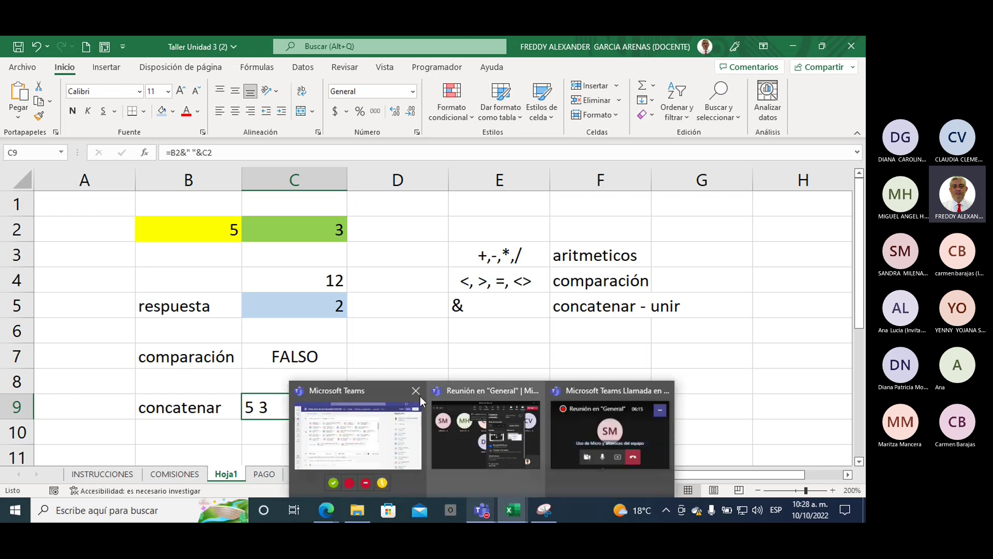
left_click(402, 342)
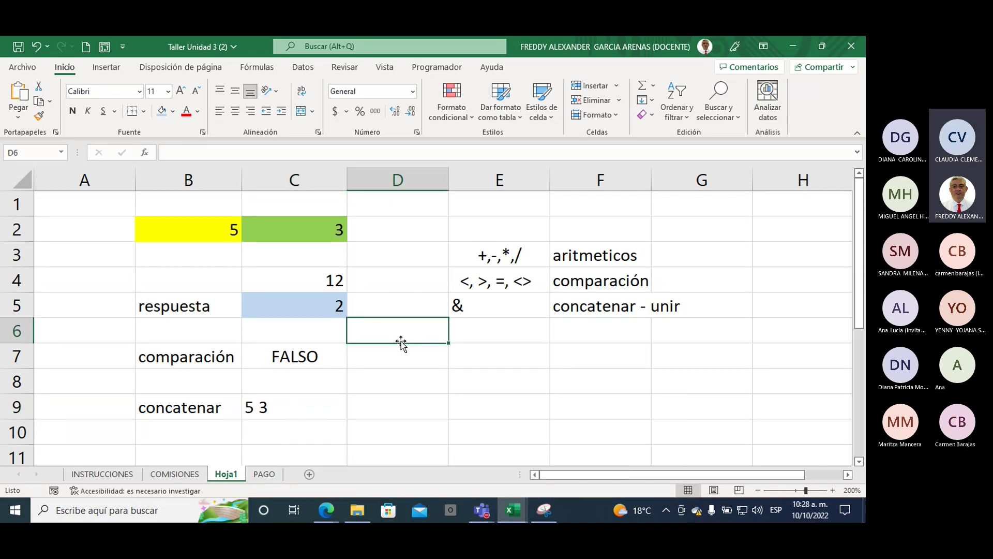
scroll(401, 342, "down", 3)
scroll(399, 339, "up", 2)
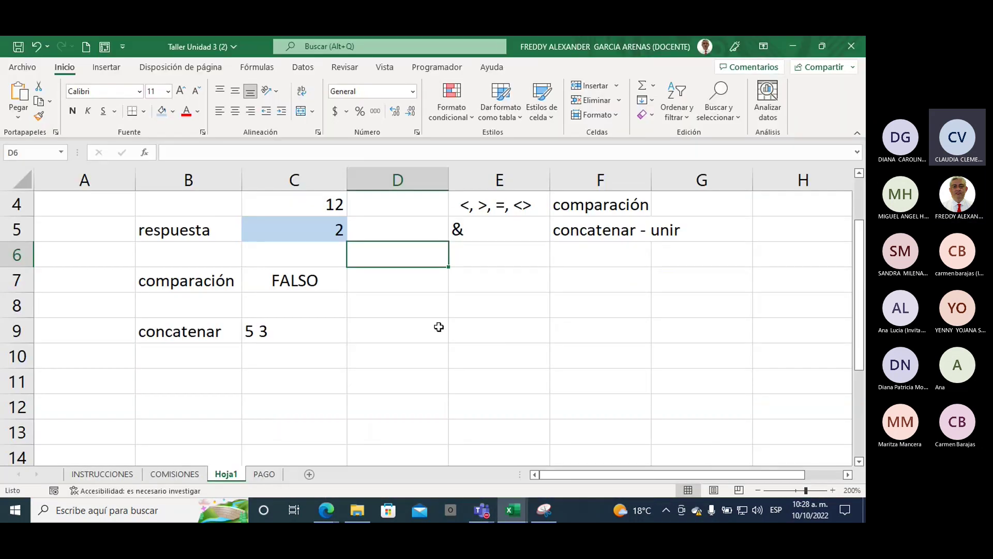
left_click(439, 326)
scroll(517, 330, "up", 1)
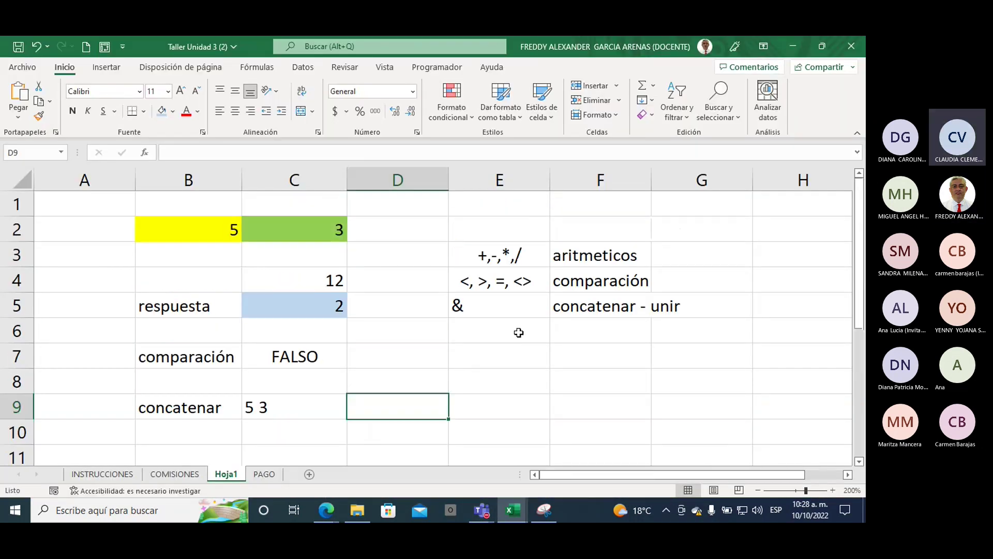
left_click(523, 288)
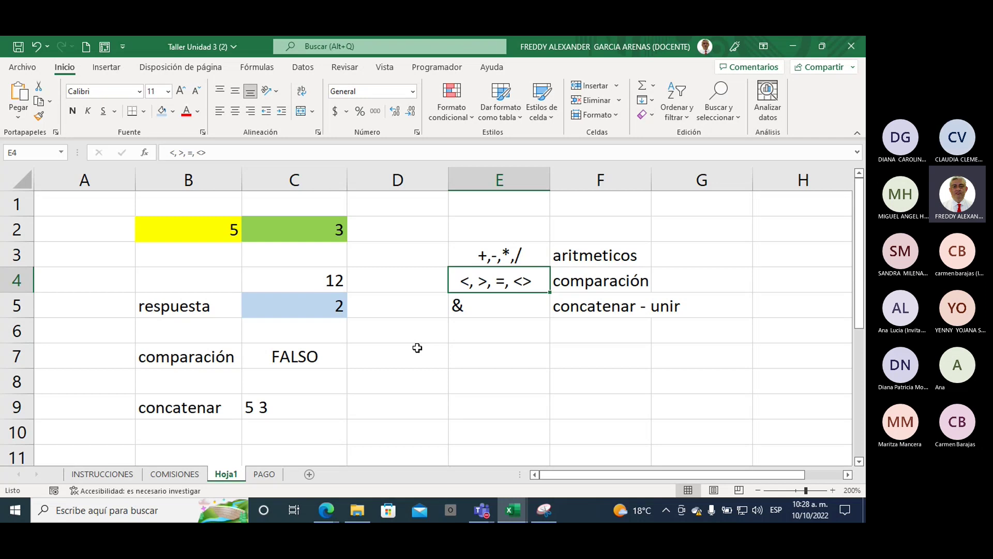
left_click(282, 357)
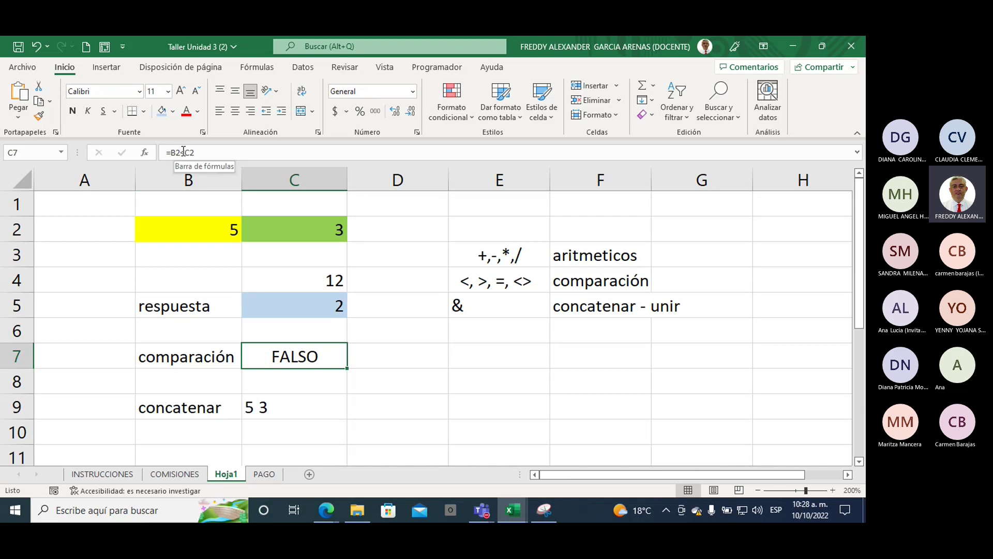
- Change C7's formula to =B2<>C2 so it returns VERDADERO
left_click(180, 151)
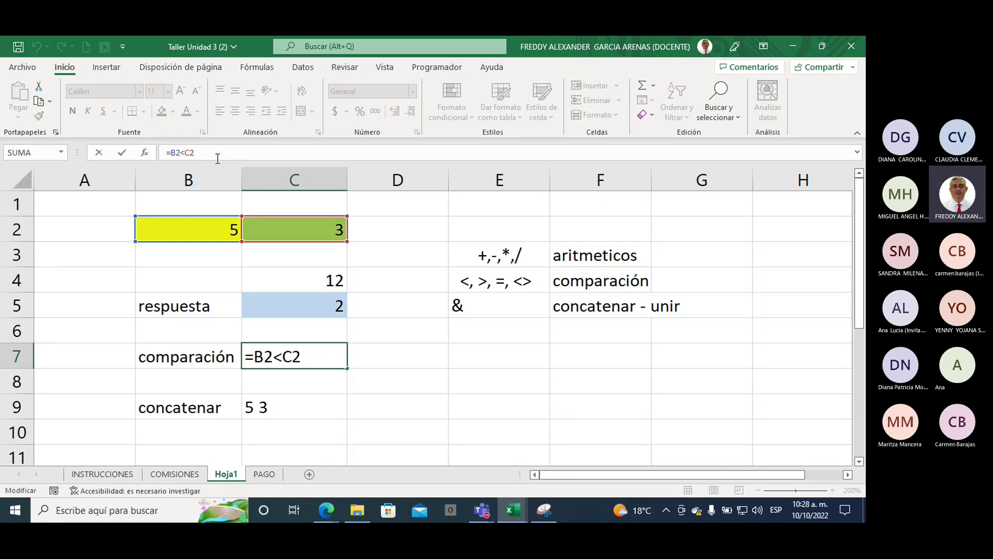
type(">")
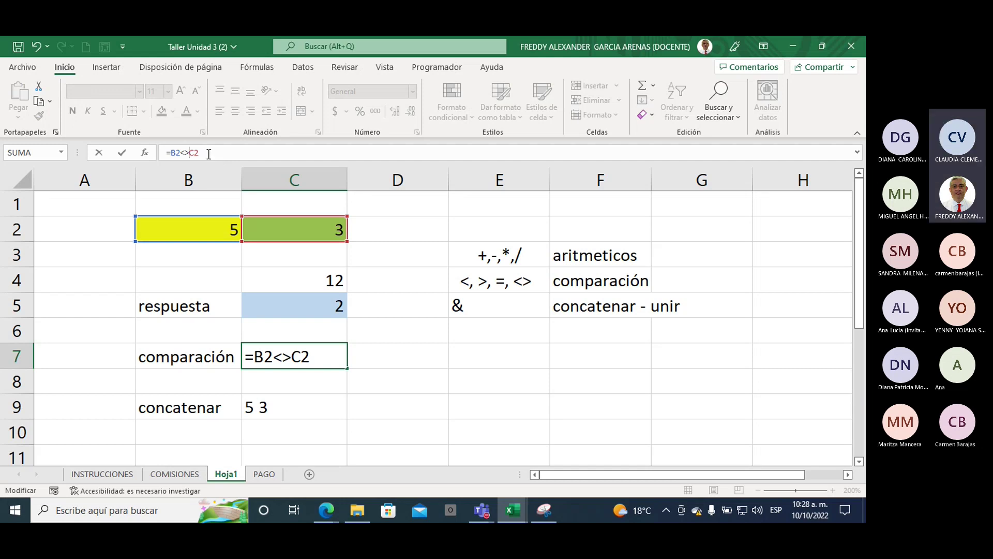
left_click(208, 153)
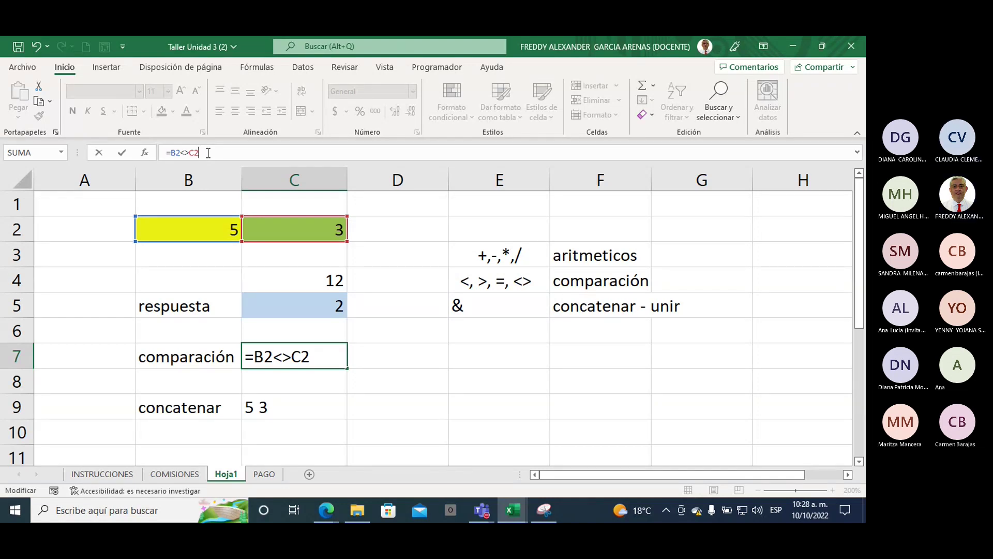
key("Return")
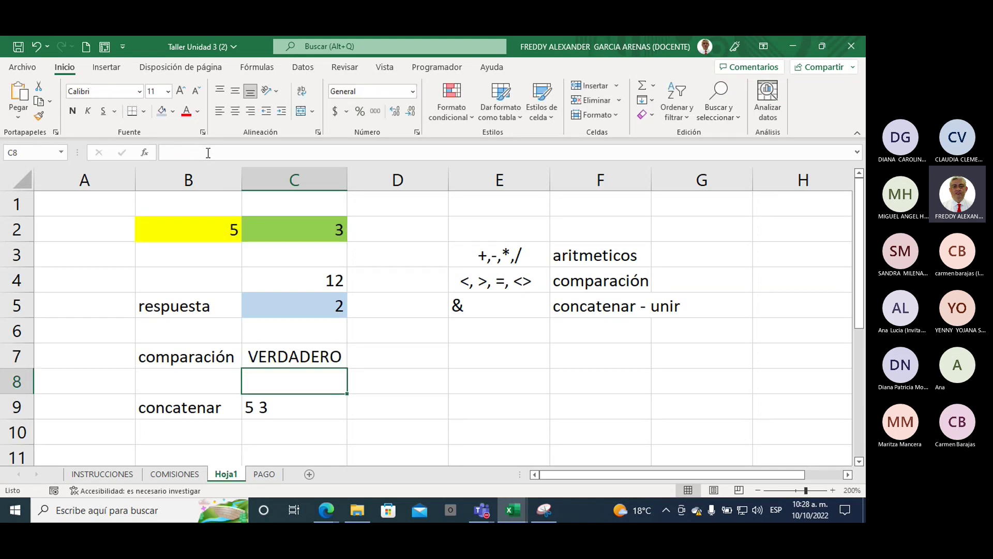
left_click(302, 346)
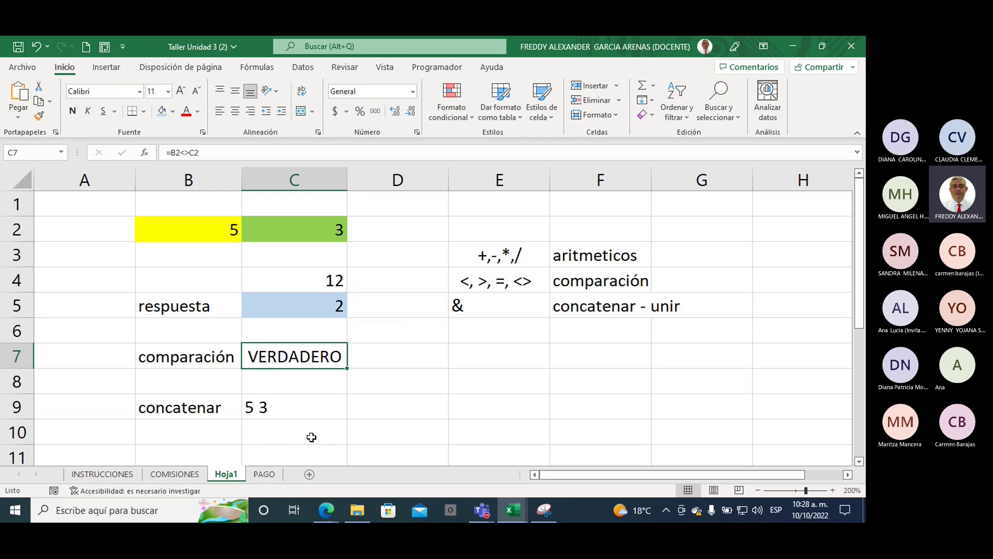
- Briefly bring up and hide the Teams meeting window, scrolling the sheet
scroll(316, 417, "down", 1)
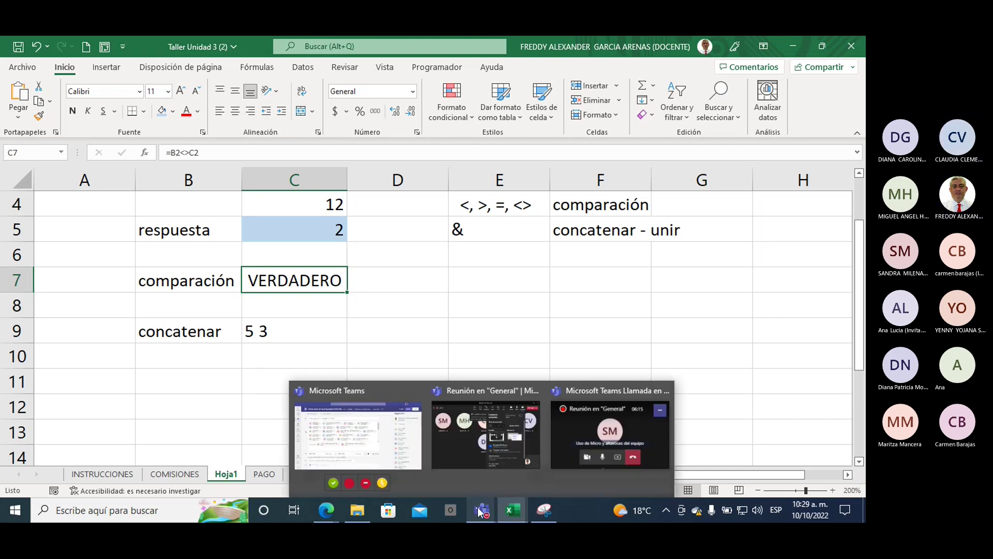
mouse_move(481, 510)
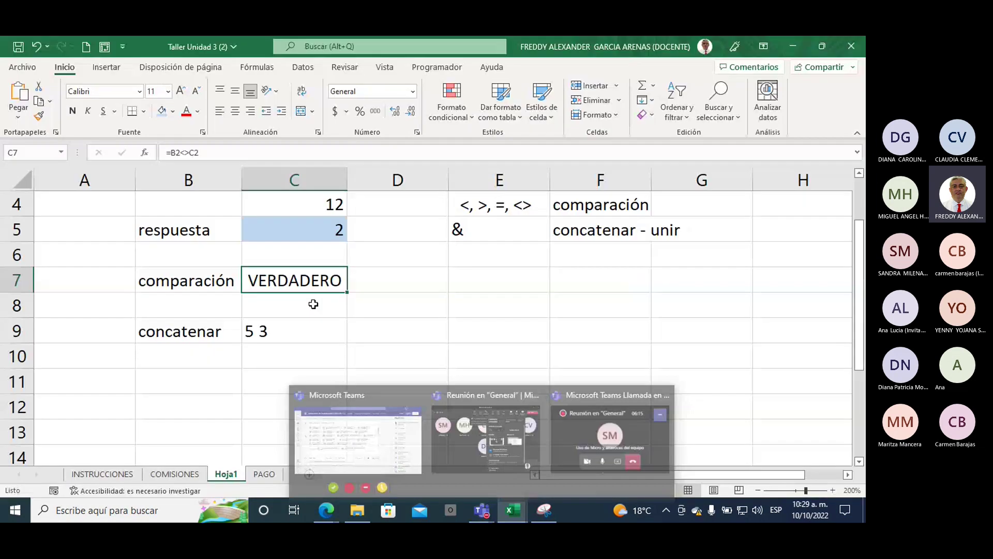
left_click(442, 458)
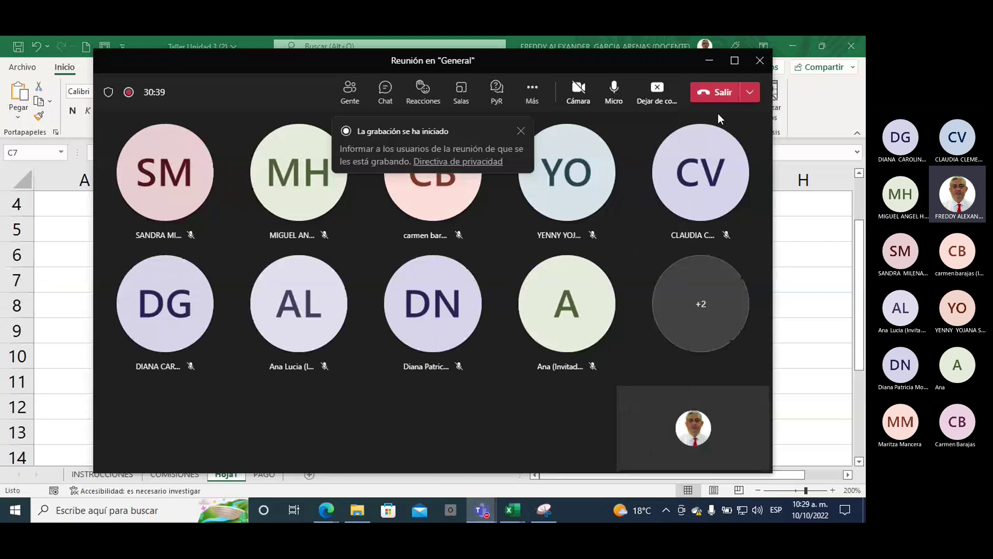
left_click(709, 61)
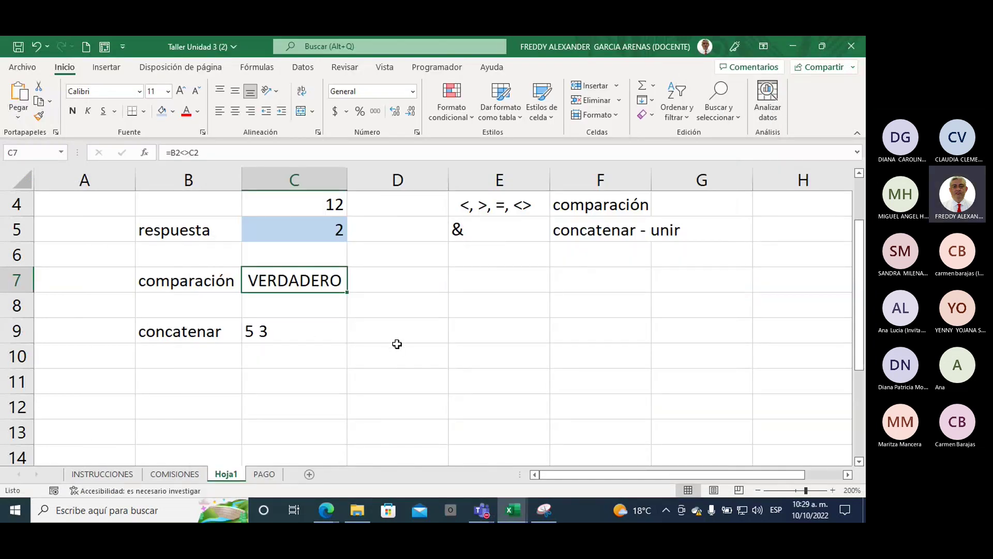
scroll(397, 344, "down", 1)
scroll(365, 350, "down", 2)
scroll(366, 352, "up", 1)
scroll(366, 352, "up", 1)
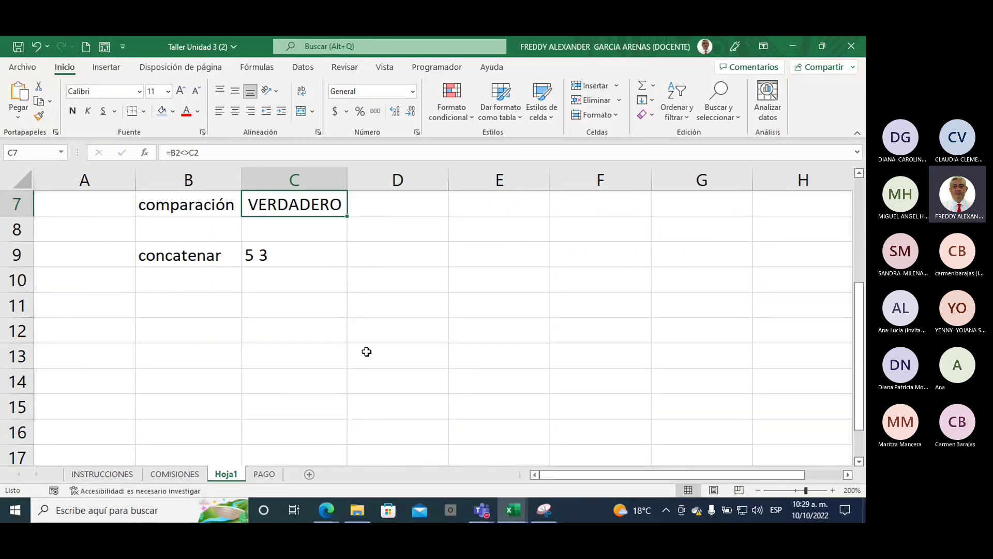
- Fill row 11 with 9, 2, 3, 4, 5 and 7 in B11 through G11
left_click(287, 313)
type("2")
left_click(361, 306)
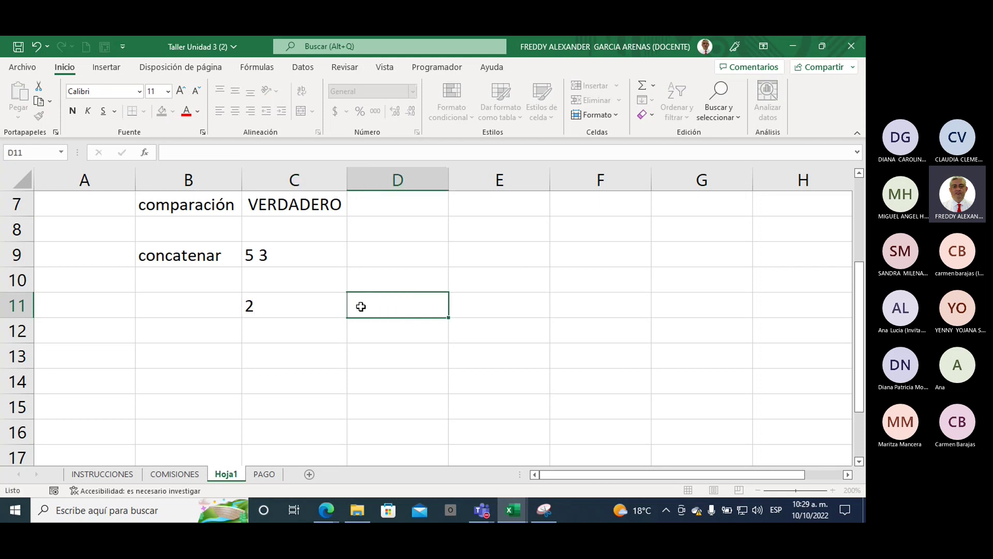
type("3")
left_click(475, 305)
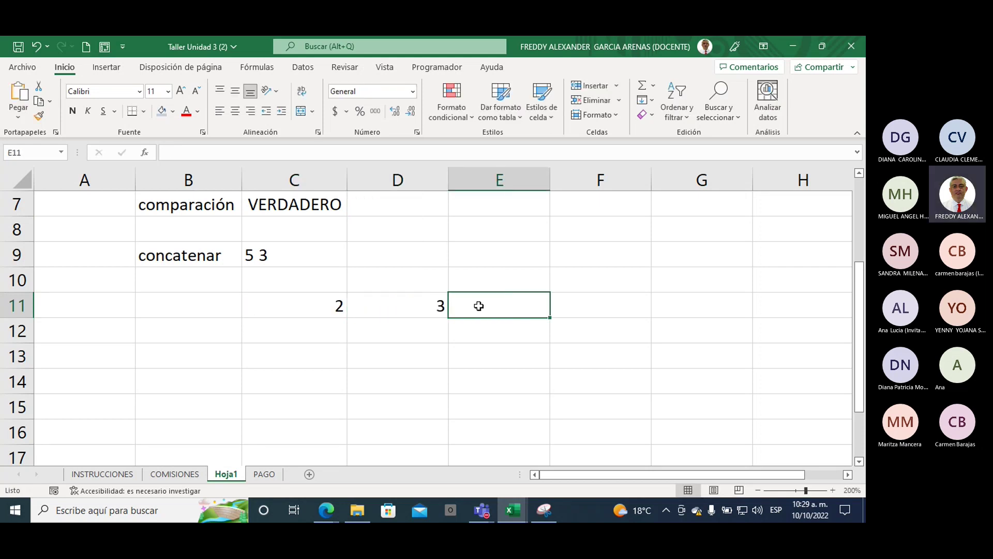
type("4")
left_click(570, 305)
type("5")
left_click(678, 306)
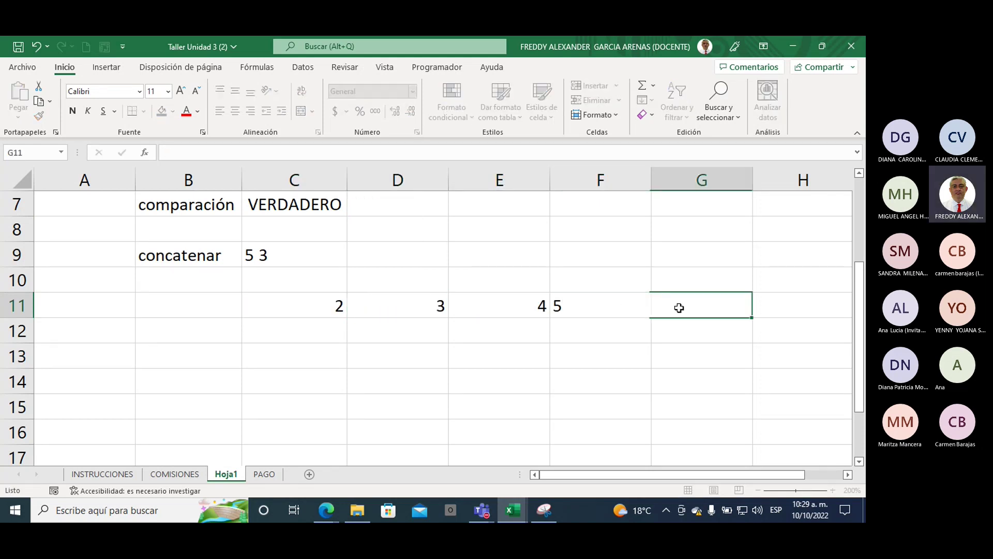
type("7")
left_click(209, 306)
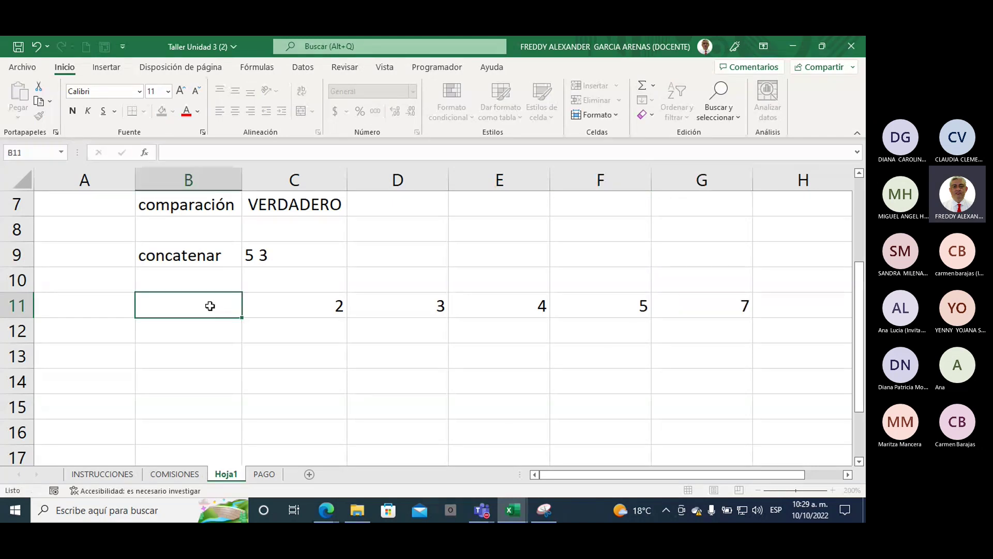
type("9")
left_click(376, 362)
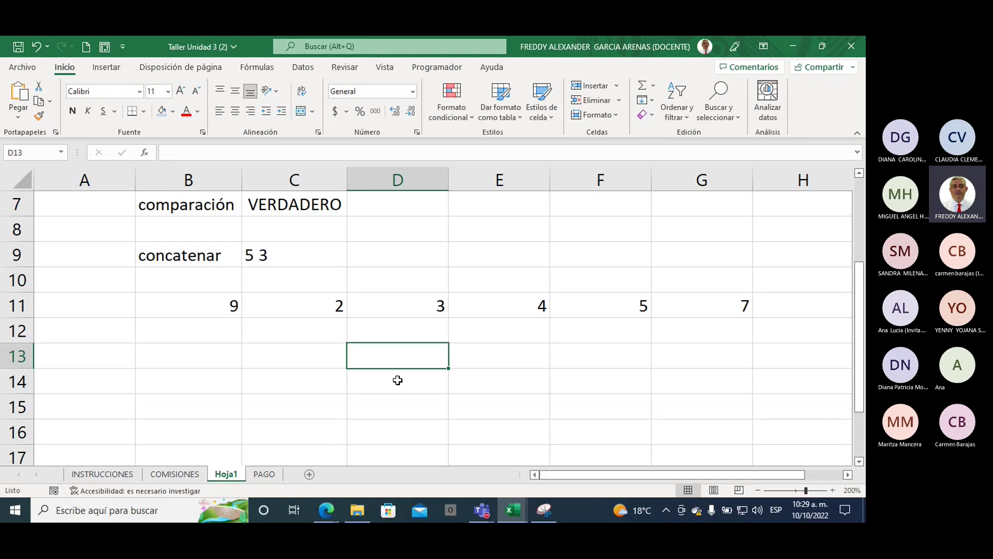
- Enter =B11+C11+D11+E11+F11+G11 in D13, giving 30
scroll(397, 381, "up", 1)
scroll(397, 380, "up", 1)
scroll(397, 380, "down", 1)
scroll(397, 380, "down", 2)
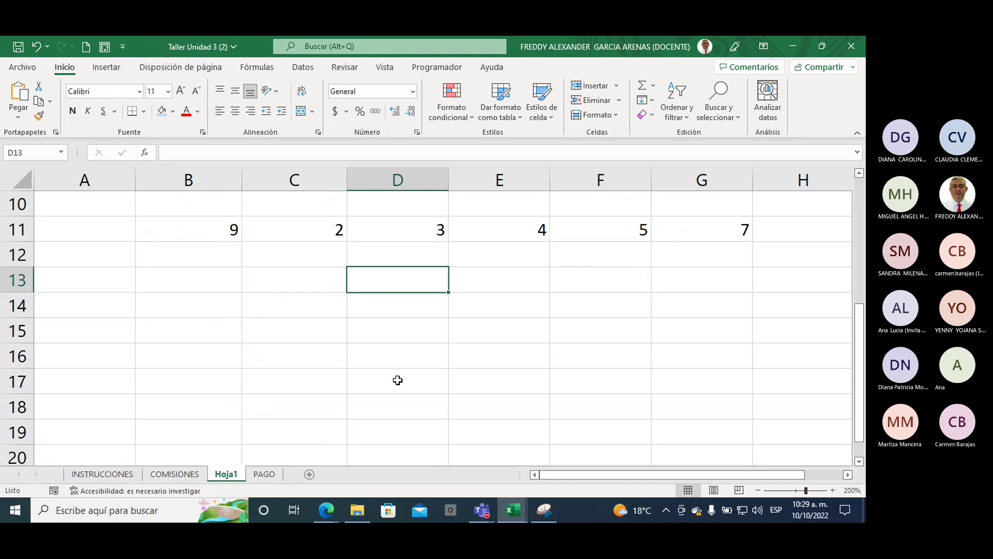
double_click(394, 285)
type("=")
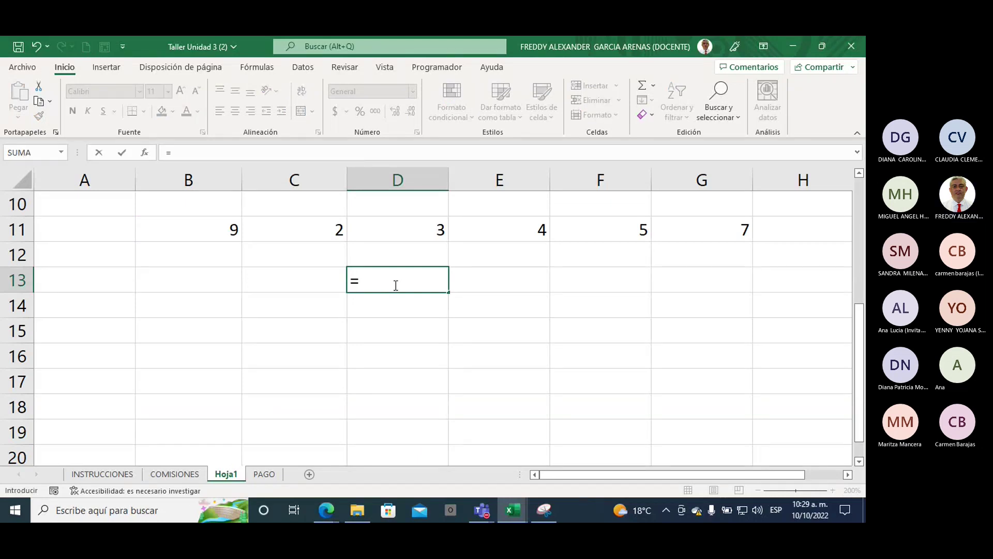
left_click(199, 234)
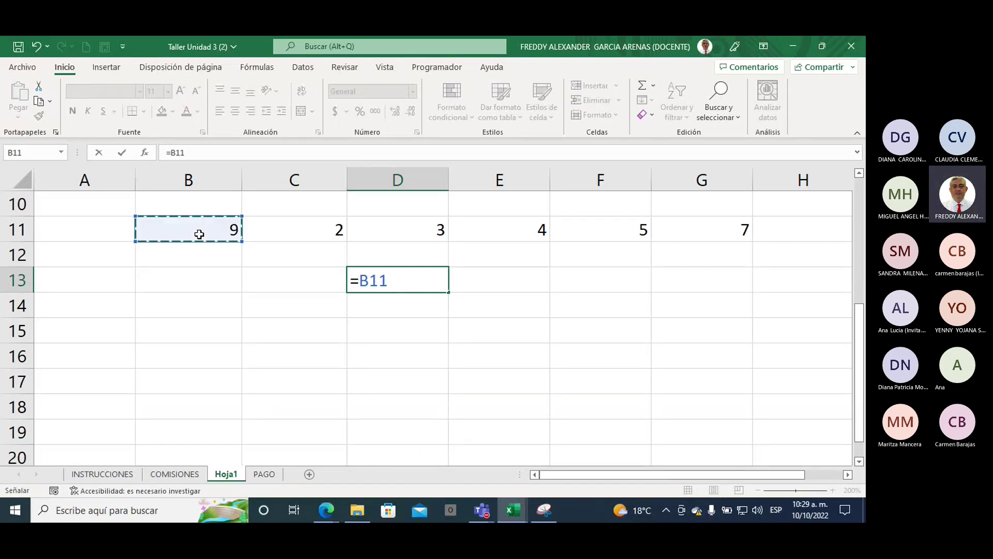
type("+")
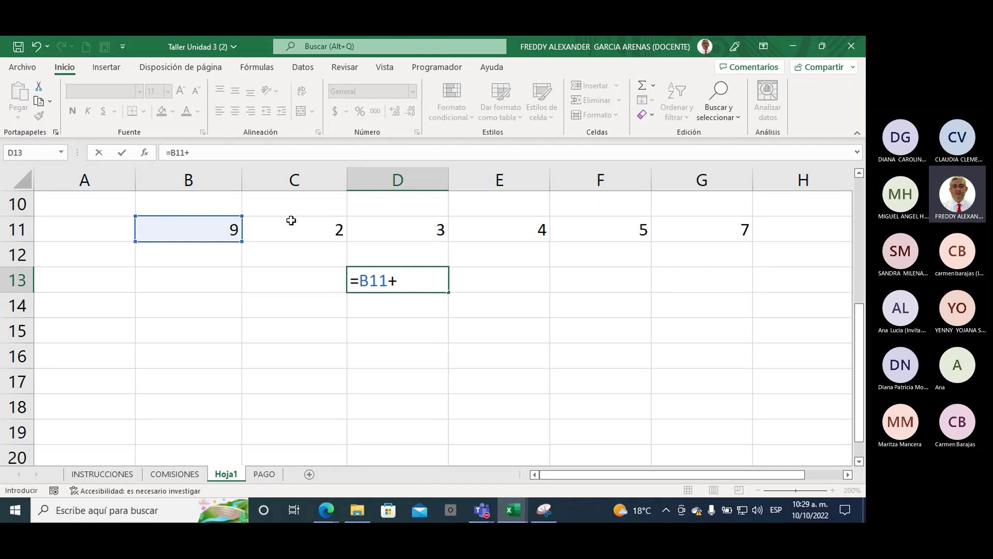
left_click(291, 220)
type("+")
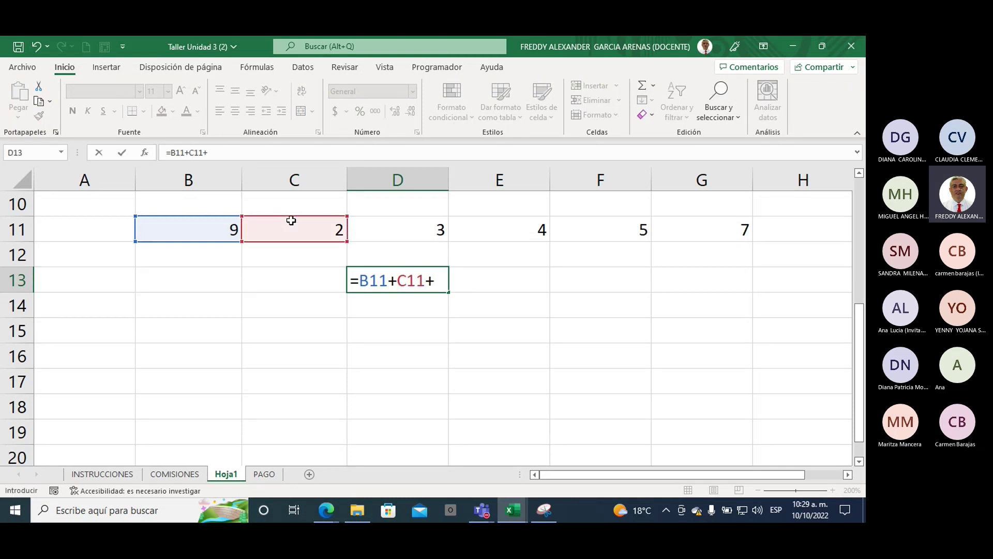
left_click(392, 227)
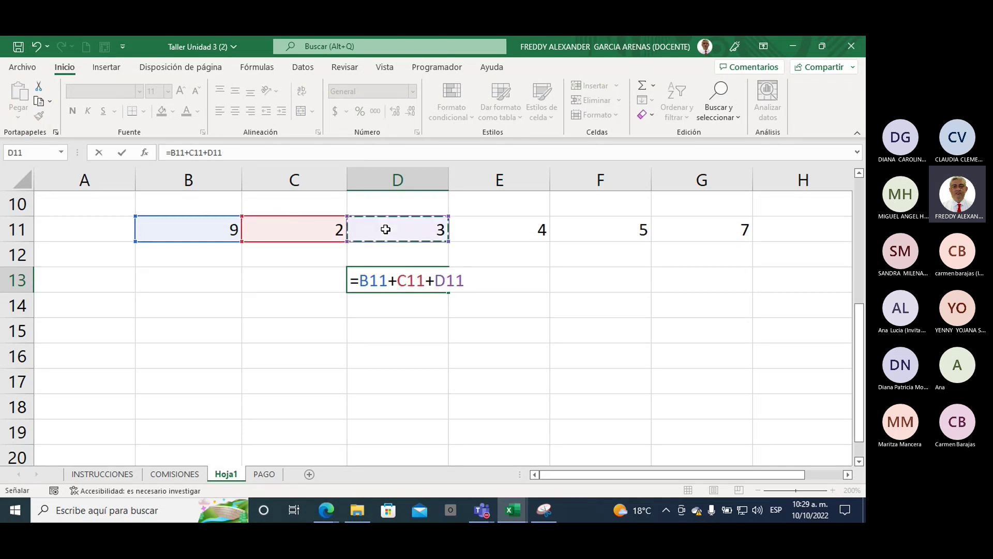
type("+")
left_click(474, 231)
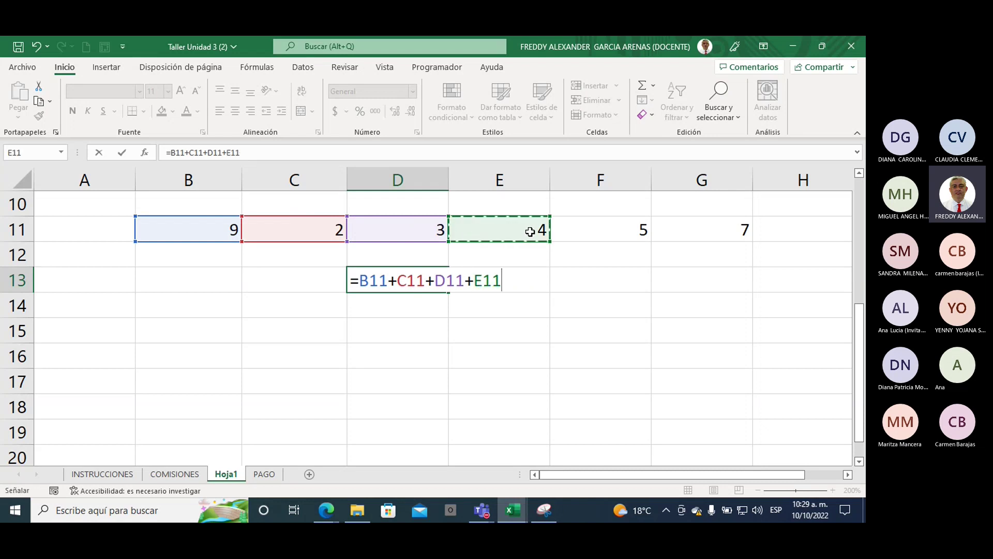
type("+")
left_click(571, 228)
type("+")
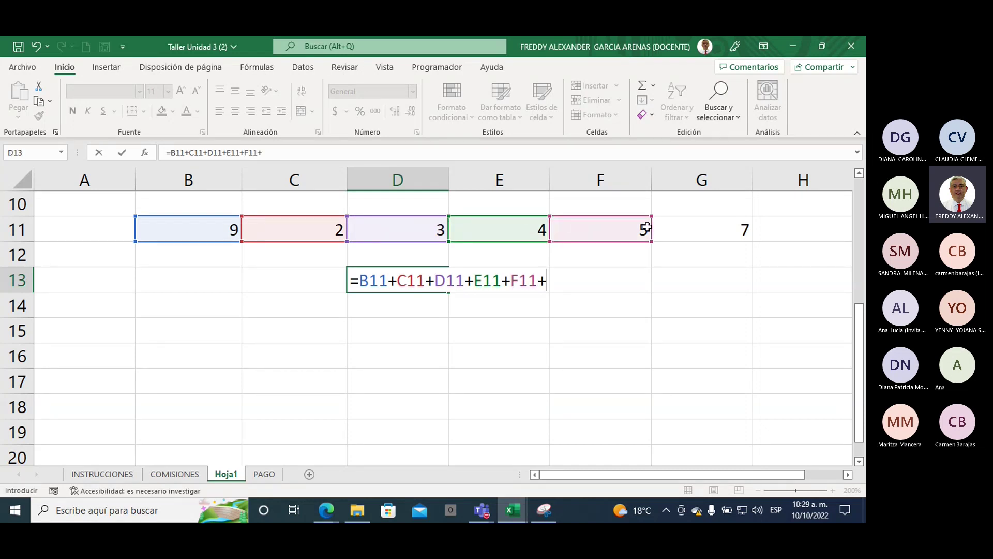
left_click(666, 232)
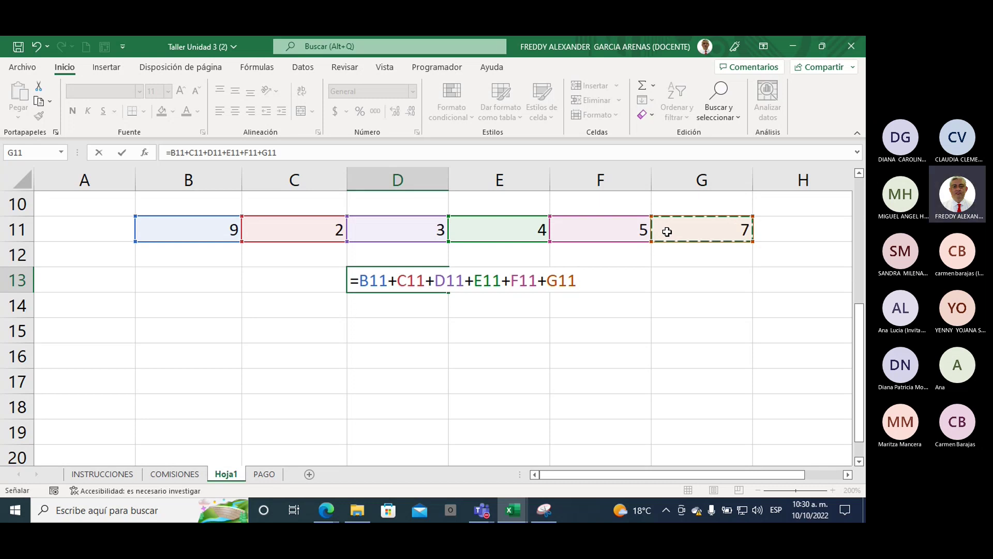
key("Return")
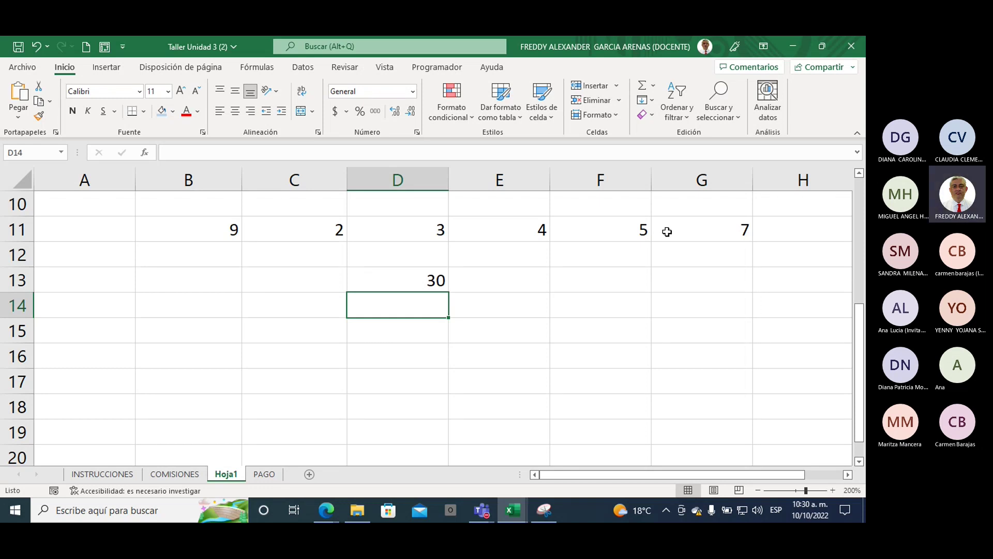
- Begin a formula =su in D14 to list suggestions like SUMA and SUBTOTALES
type("=")
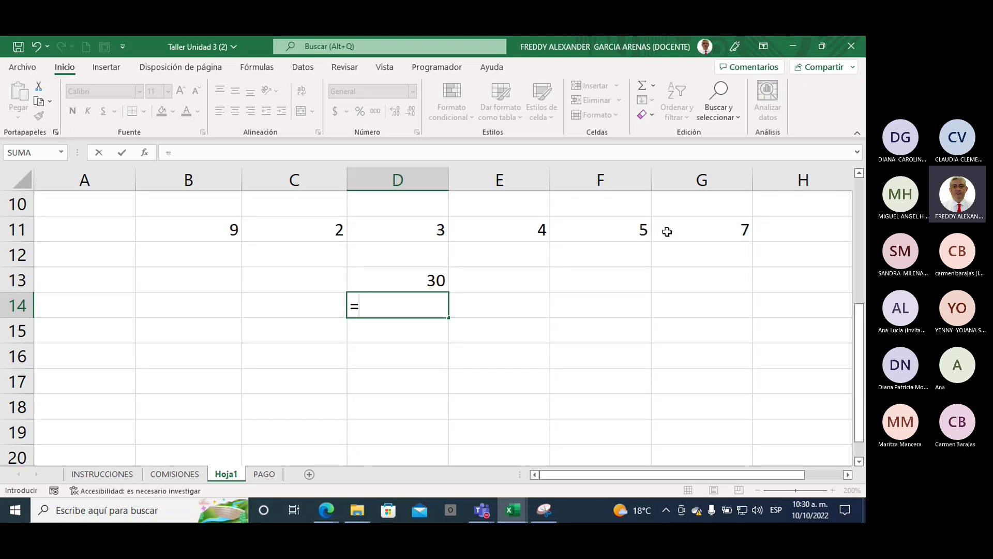
type("su")
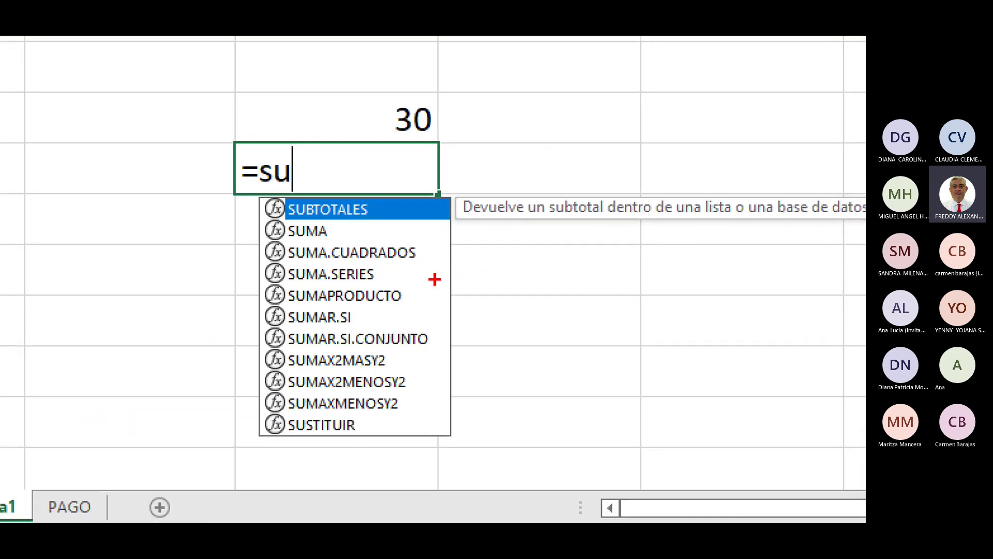
left_click_drag(200, 221, 257, 210)
mouse_move(184, 257)
left_mouse_down()
mouse_move(255, 231)
mouse_move(251, 250)
left_mouse_up()
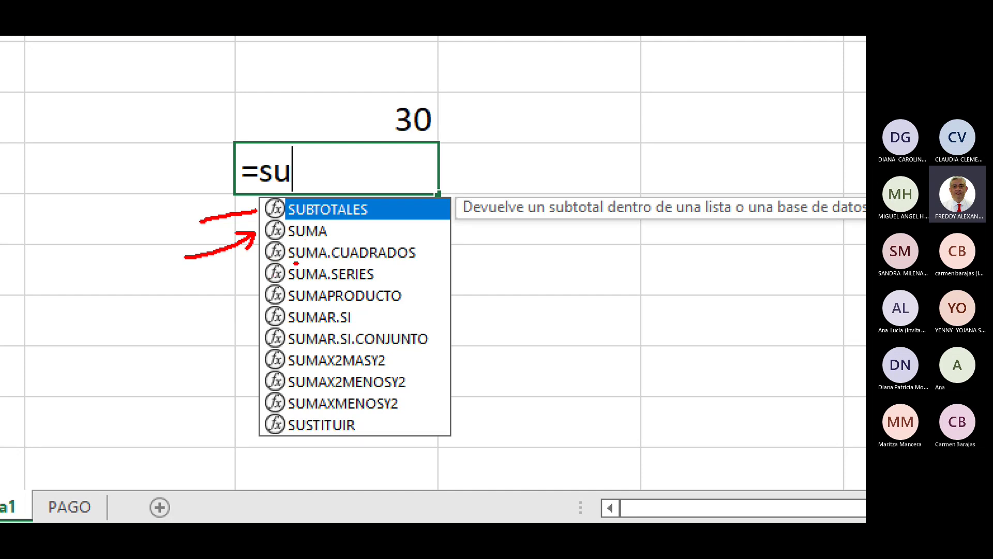
left_click_drag(294, 263, 400, 261)
left_click_drag(340, 283, 377, 283)
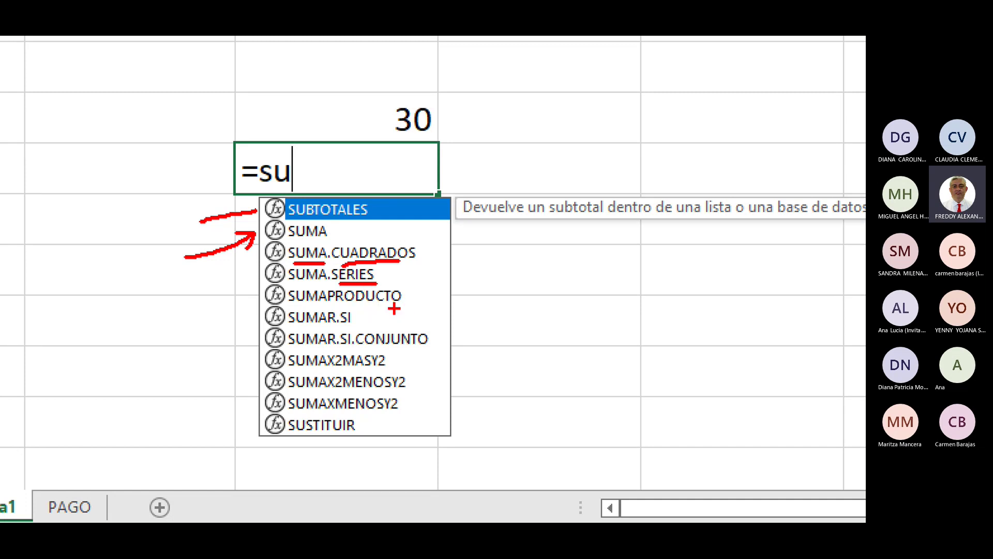
left_click_drag(285, 289, 288, 410)
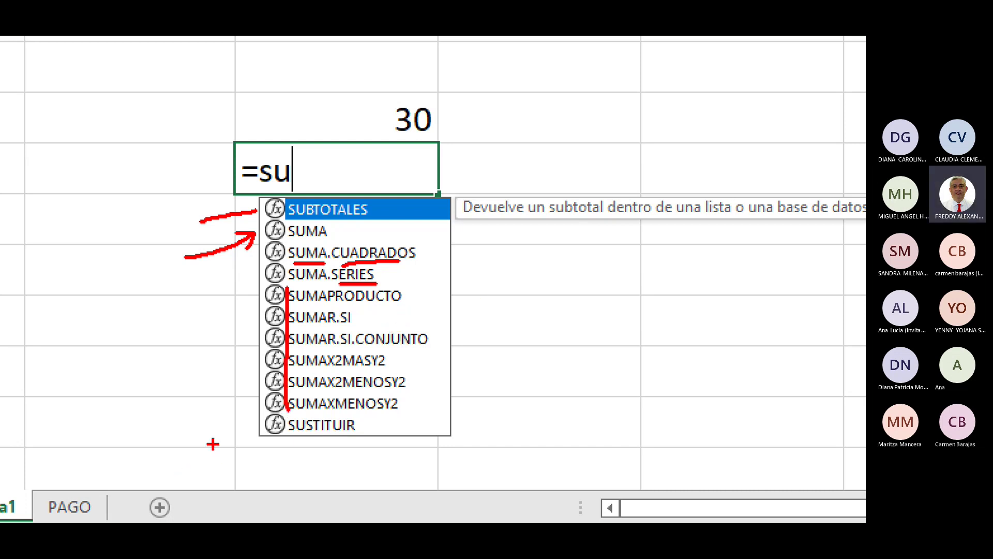
mouse_move(213, 444)
left_mouse_down()
mouse_move(282, 428)
mouse_move(266, 425)
mouse_move(265, 453)
left_mouse_up()
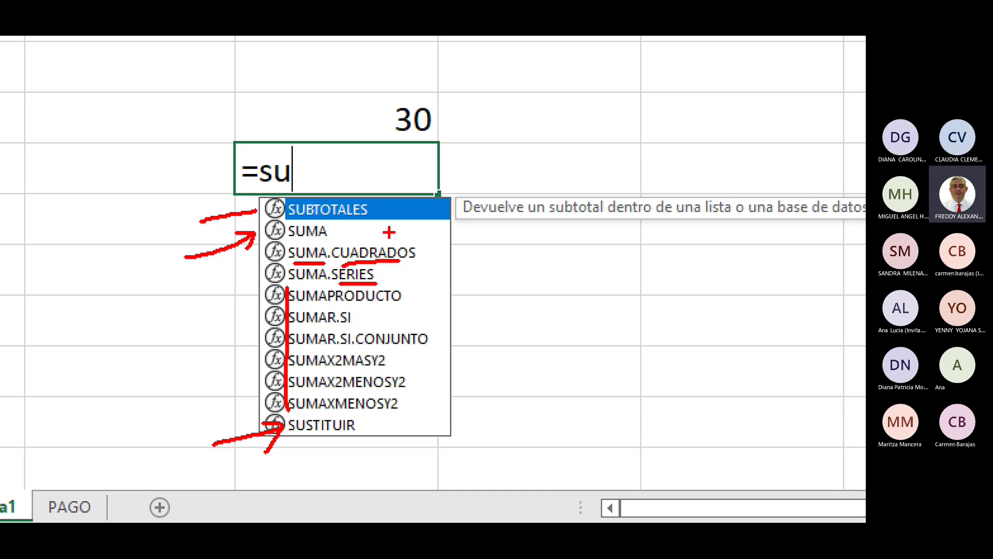
mouse_move(396, 196)
left_mouse_down()
mouse_move(267, 197)
mouse_move(263, 222)
mouse_move(398, 220)
mouse_move(397, 200)
left_mouse_up()
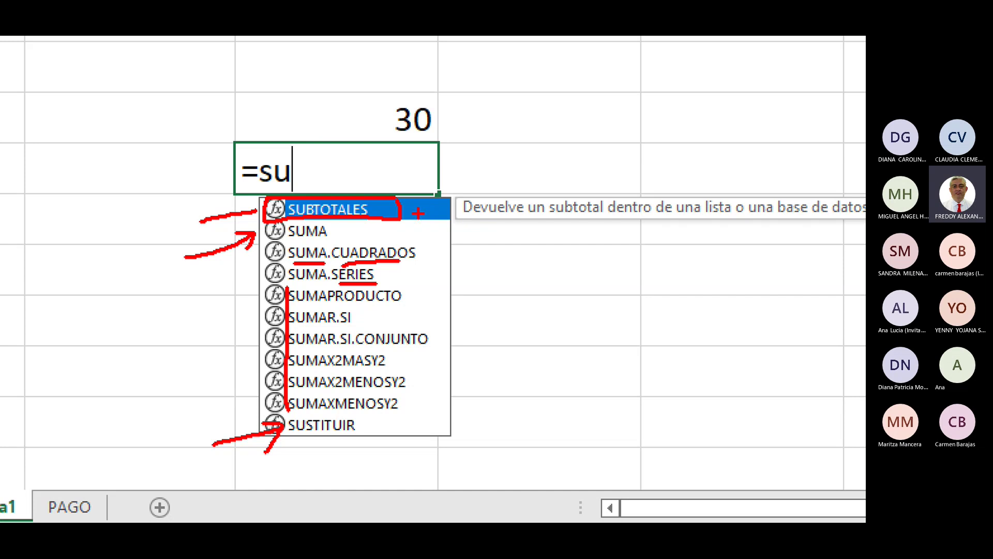
mouse_move(404, 215)
left_mouse_down()
mouse_move(495, 164)
mouse_move(530, 185)
left_mouse_up()
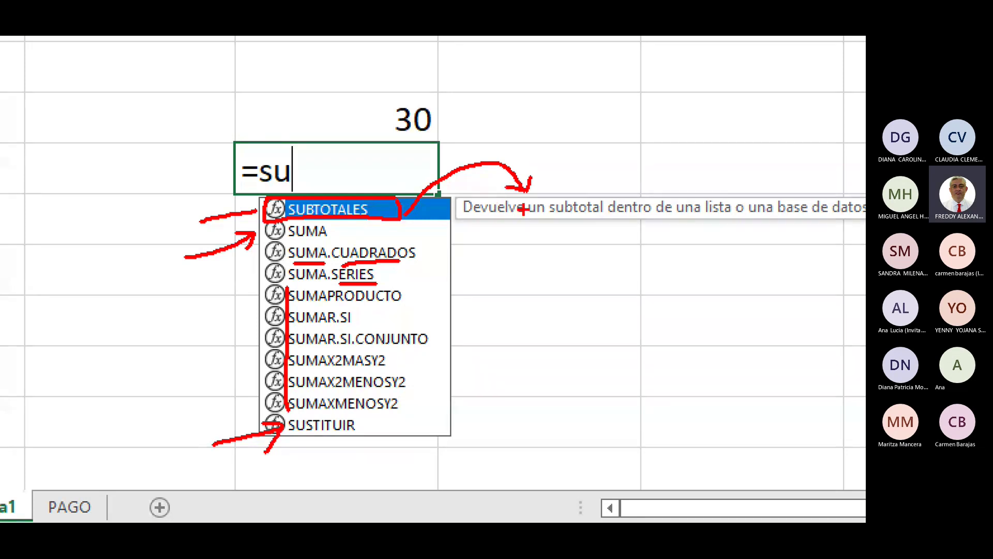
left_click_drag(496, 233, 865, 218)
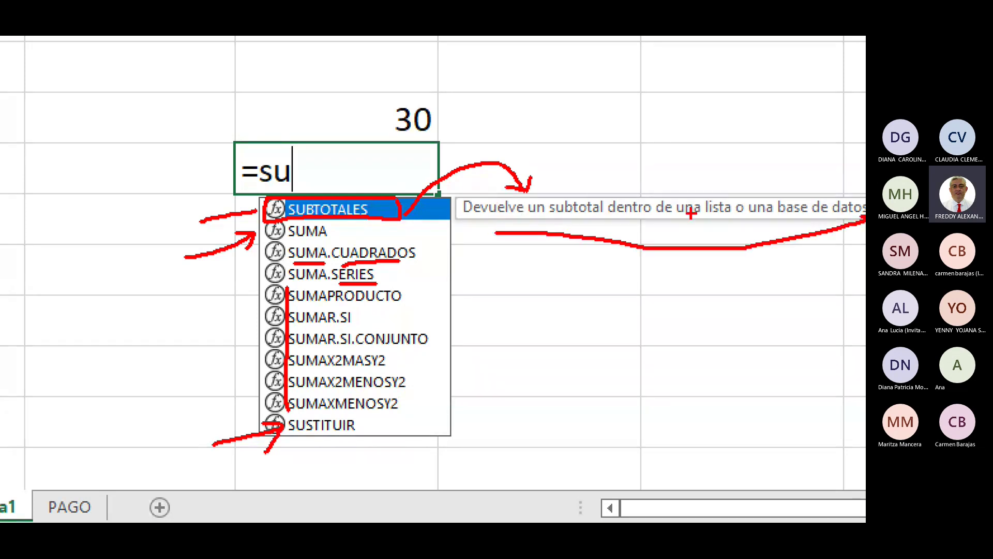
left_click_drag(542, 170, 863, 183)
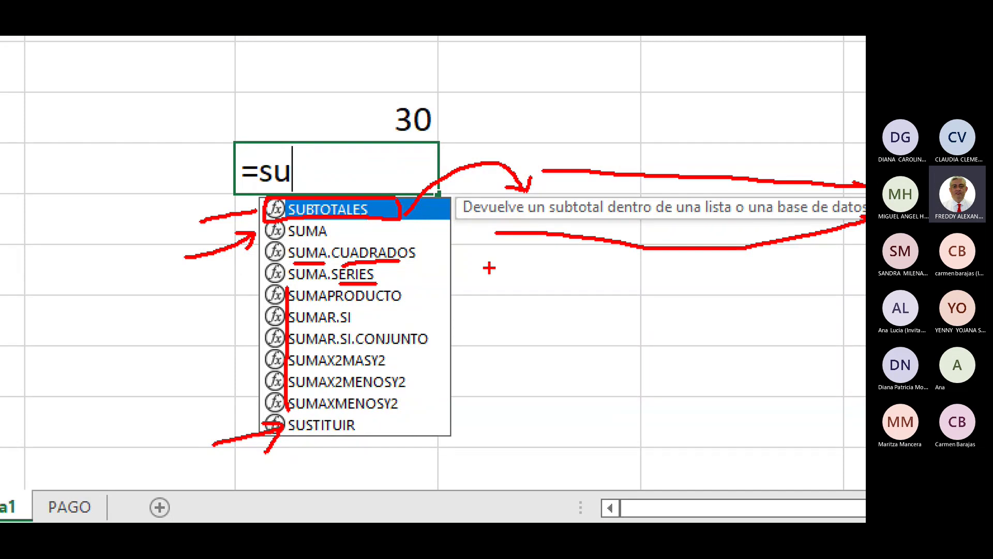
- Point out SUMA's description in the suggestions, then extend D14's entry with 'ma'
key("Escape")
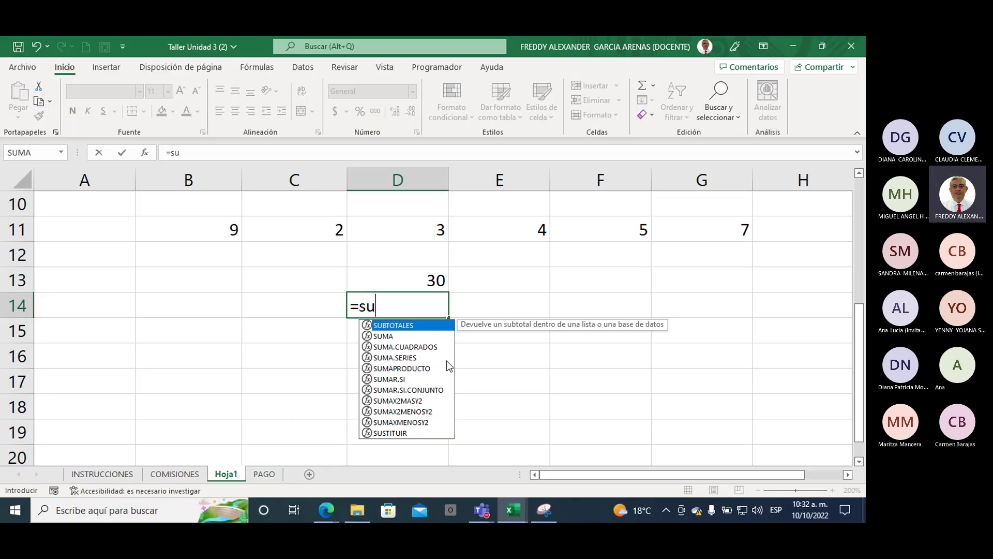
left_click(384, 337)
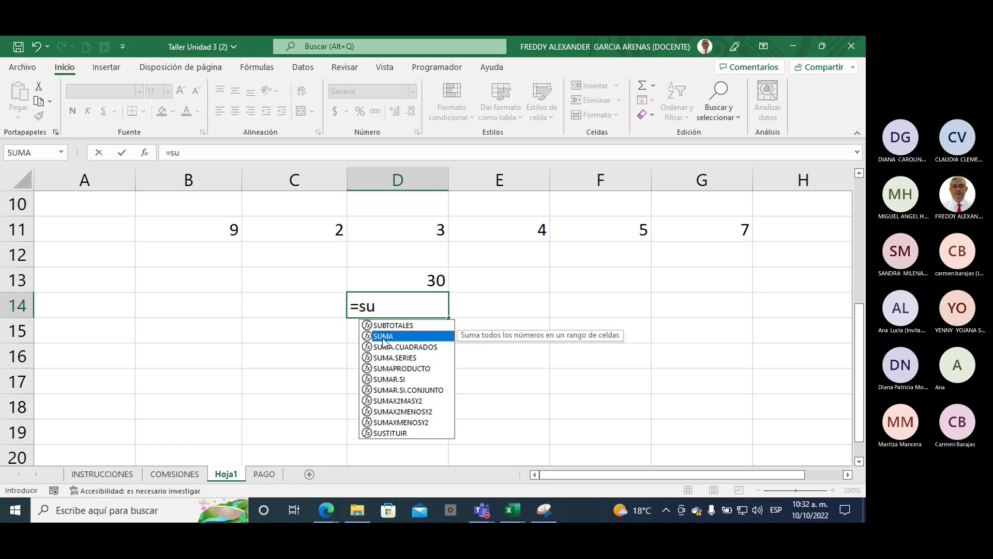
key("ctrl+1")
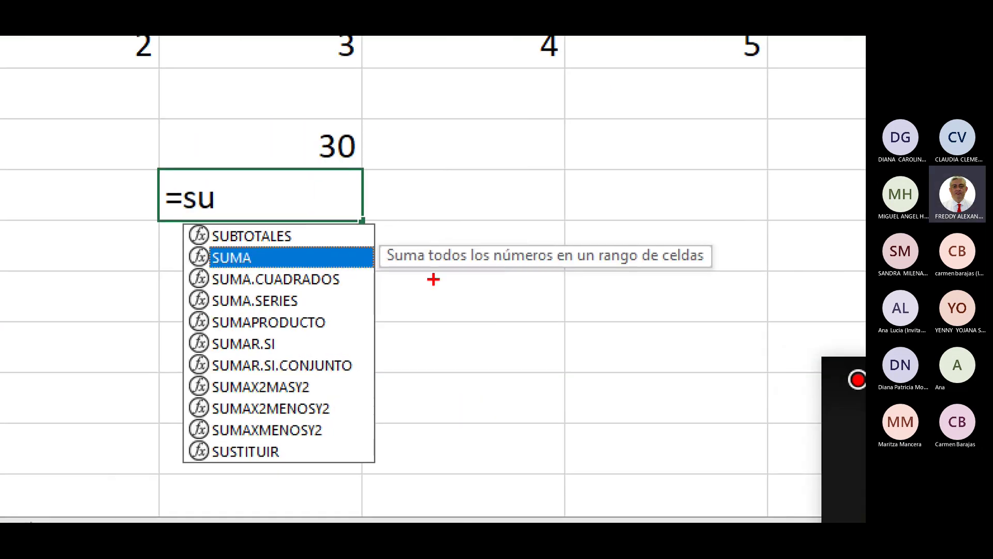
mouse_move(385, 268)
left_mouse_down()
mouse_move(527, 277)
mouse_move(722, 241)
mouse_move(382, 267)
left_mouse_up()
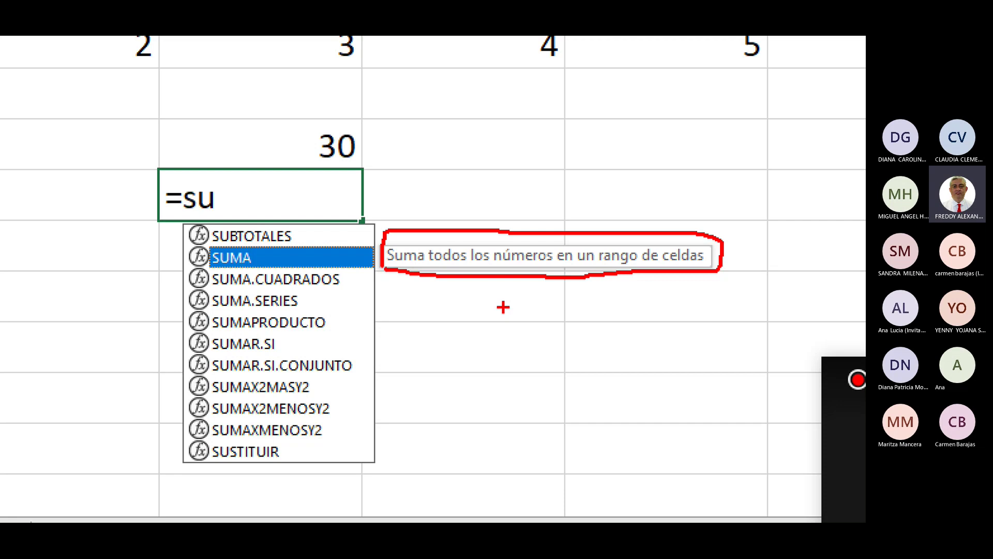
key("Escape")
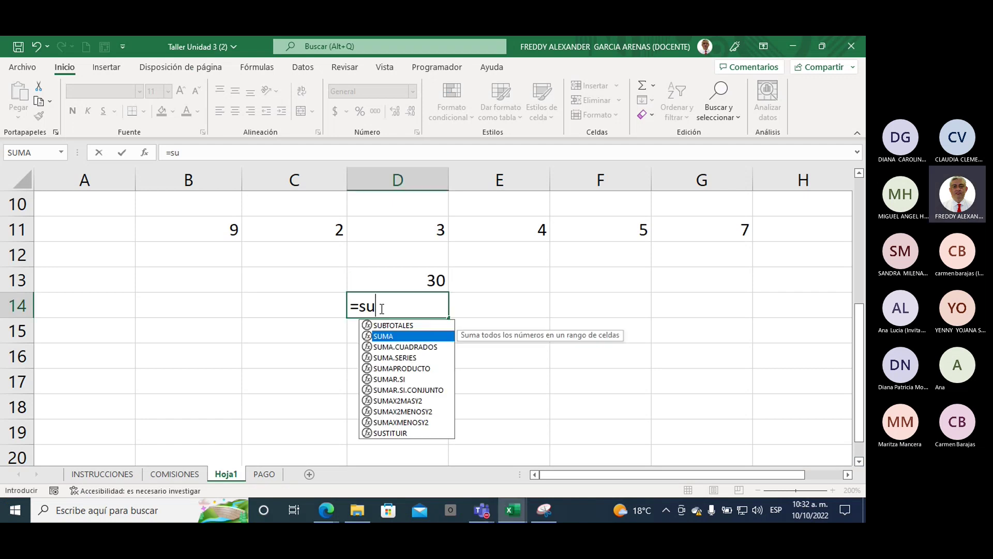
type("m")
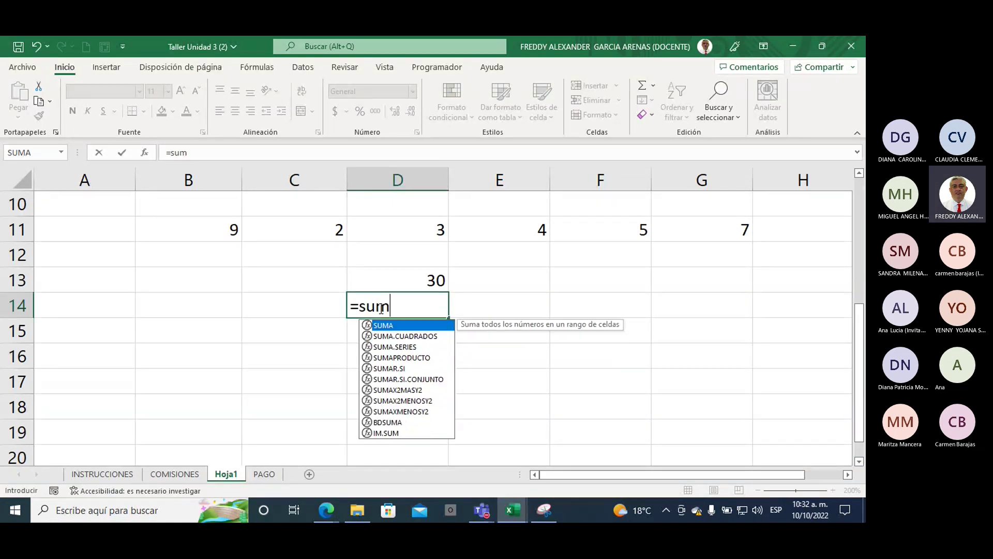
type("a")
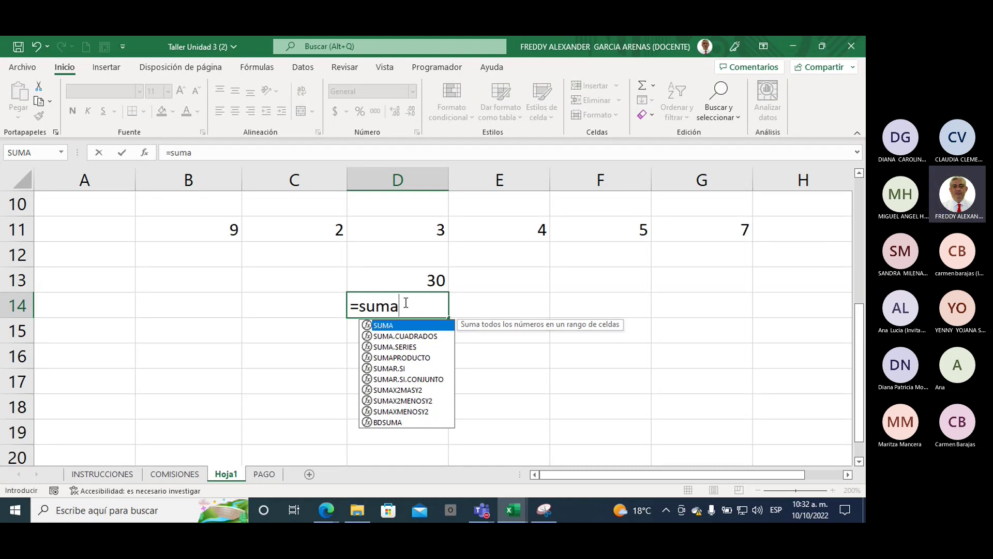
- Insert =SUMA( into D14 and circle the row-11 values to be summed
double_click(385, 326)
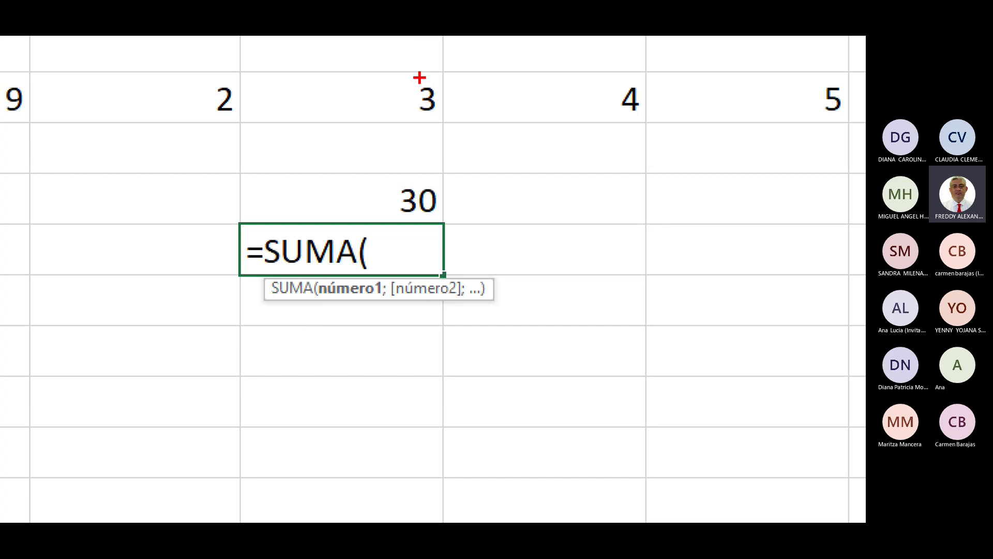
left_click_drag(429, 75, 458, 120)
left_click_drag(435, 76, 459, 120)
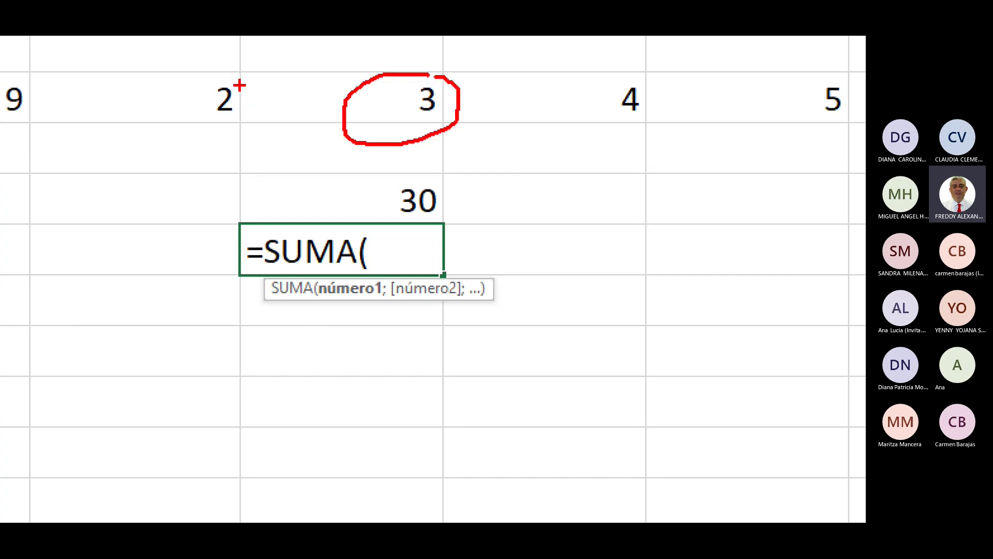
mouse_move(192, 72)
left_mouse_down()
mouse_move(245, 92)
mouse_move(202, 70)
left_mouse_up()
left_click_drag(644, 65, 610, 52)
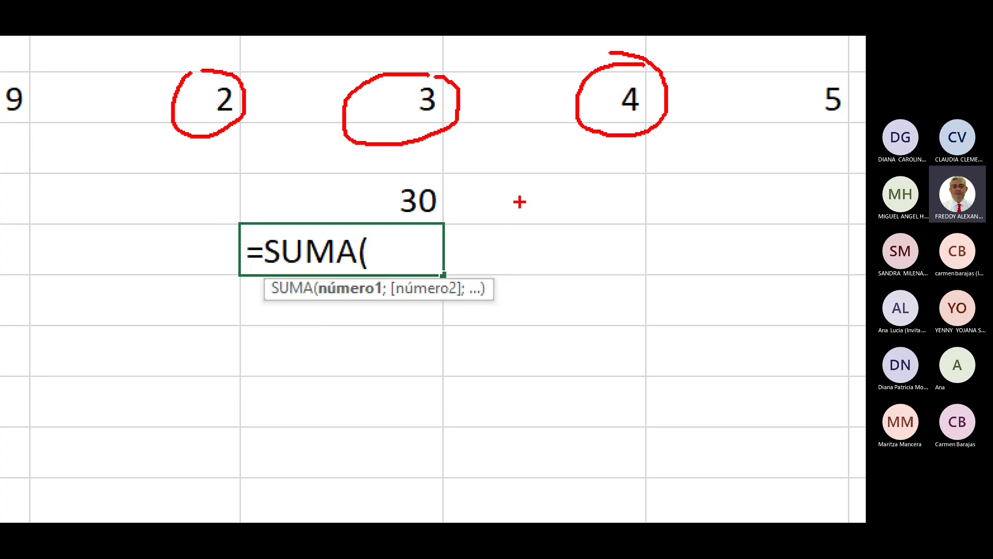
- Sketch example arguments 3;4;2 with semicolon separators and a closing parenthesis
left_click_drag(497, 195, 493, 232)
left_click(558, 200)
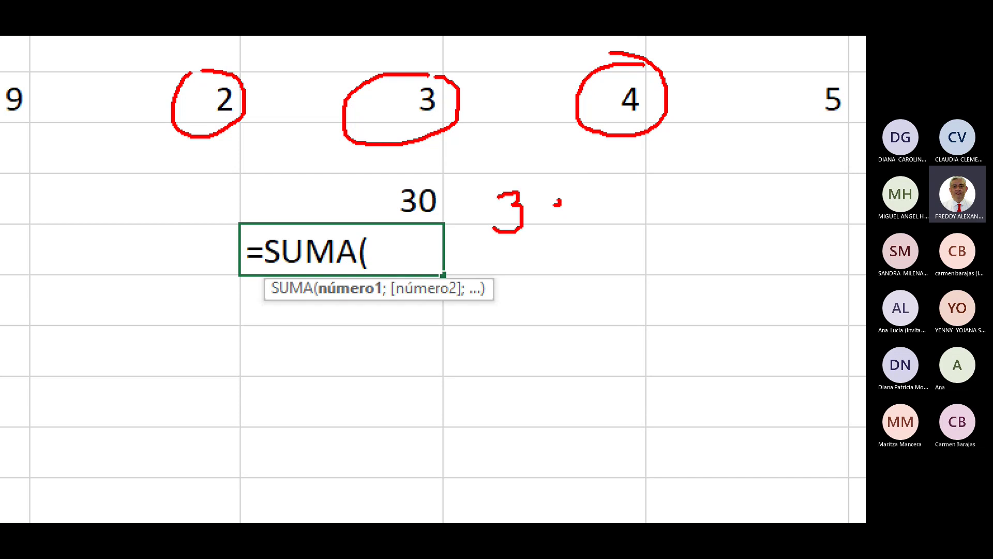
left_click_drag(562, 221, 545, 254)
mouse_move(599, 187)
left_mouse_down()
mouse_move(606, 234)
mouse_move(631, 253)
left_mouse_up()
mouse_move(655, 185)
left_mouse_down()
mouse_move(656, 232)
mouse_move(673, 228)
left_mouse_up()
left_click(637, 200)
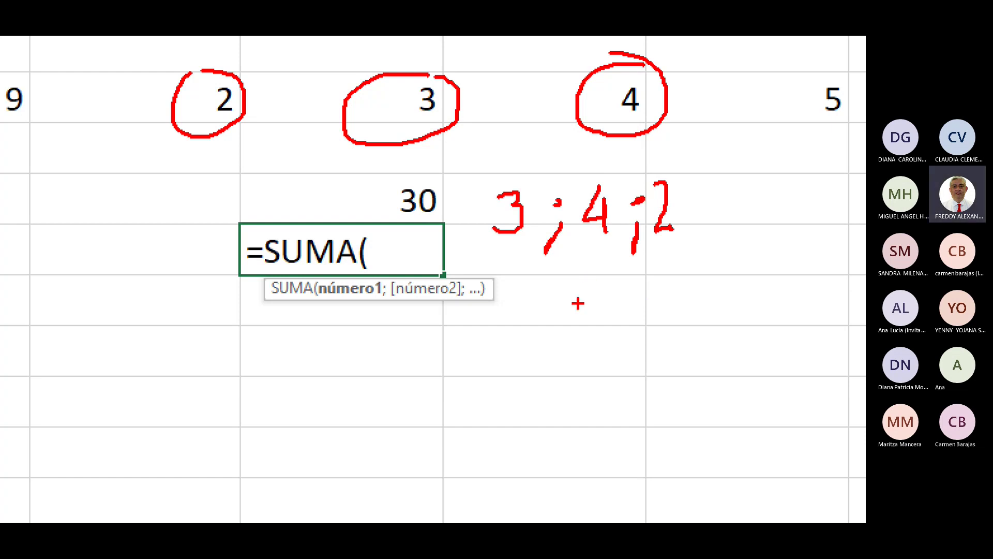
mouse_move(389, 313)
left_mouse_down()
mouse_move(391, 280)
mouse_move(389, 315)
left_mouse_up()
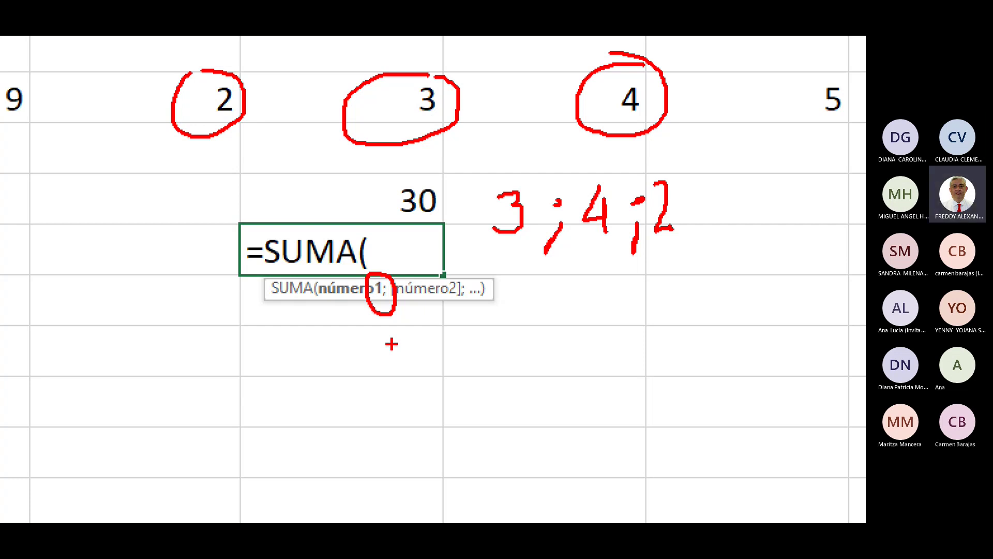
key("Escape")
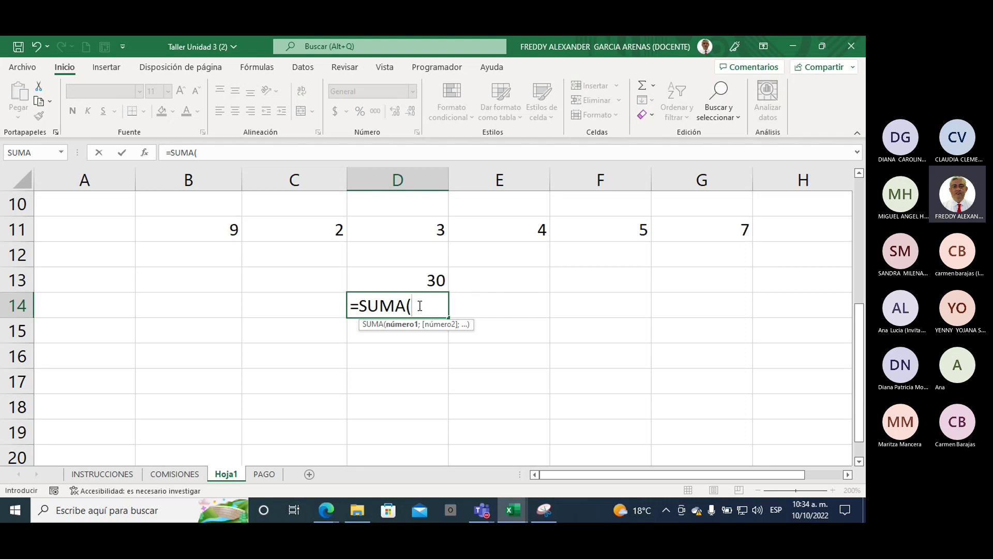
- Complete D14 as =SUMA(B11;C11;D11;E11;F11;G11), showing 30
left_click(209, 236)
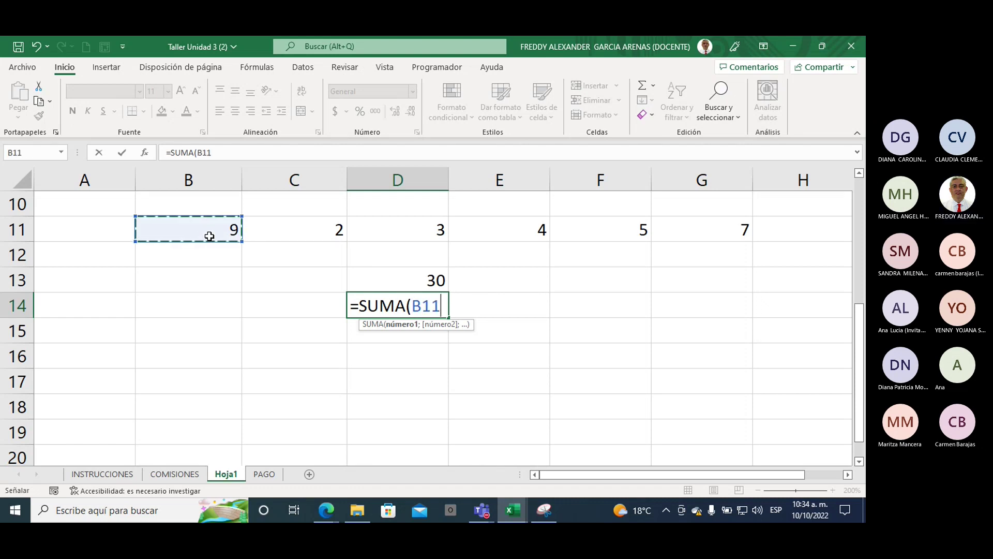
type(";")
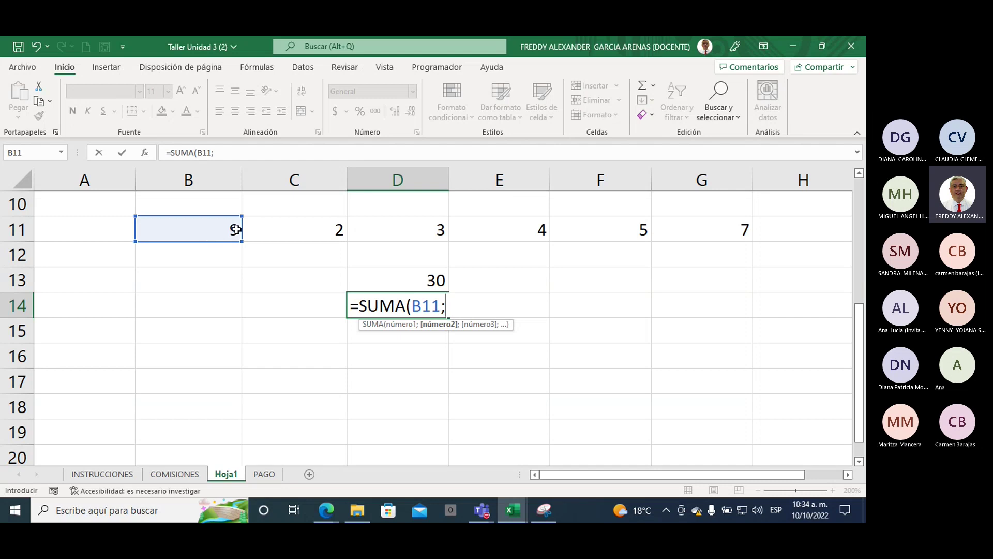
left_click(277, 227)
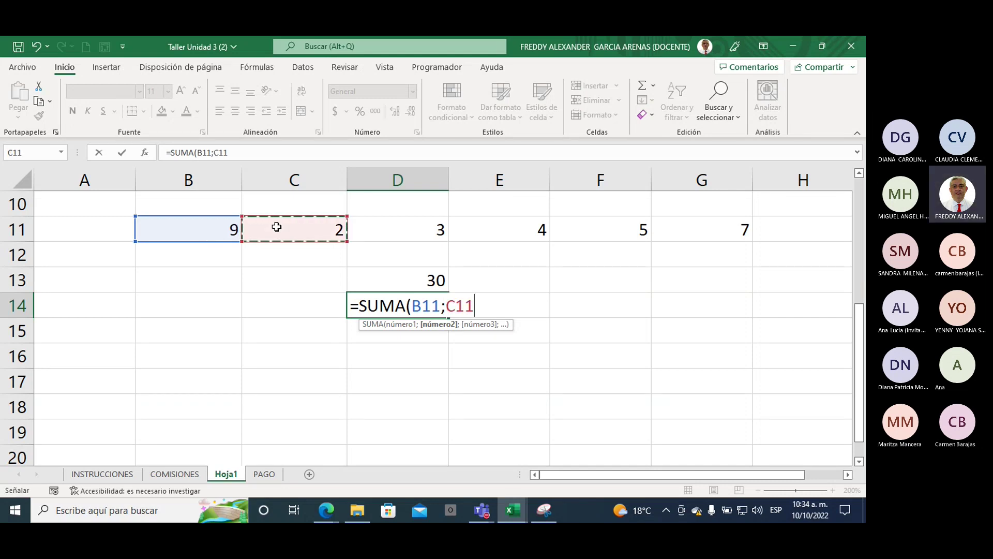
type(";")
left_click(393, 229)
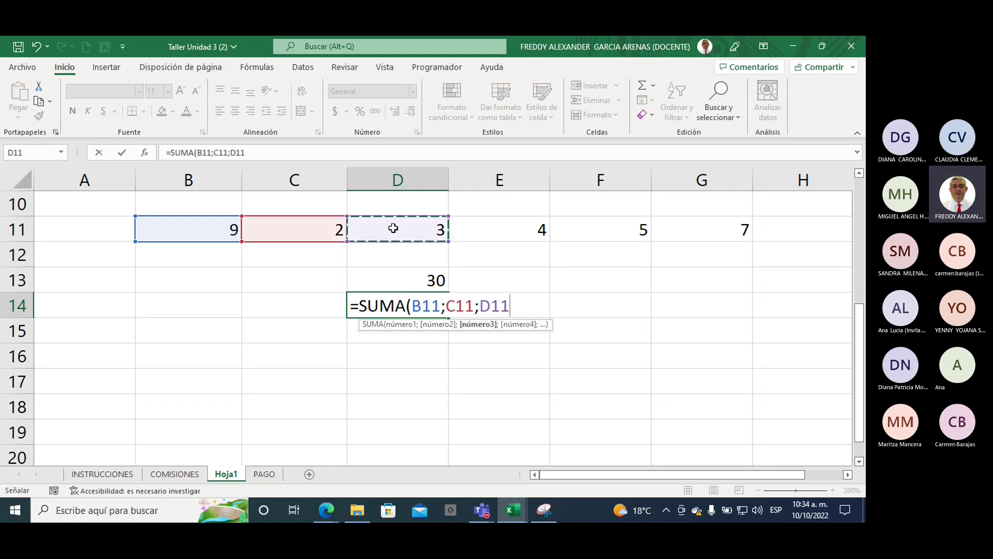
type(";")
left_click(472, 230)
type(";")
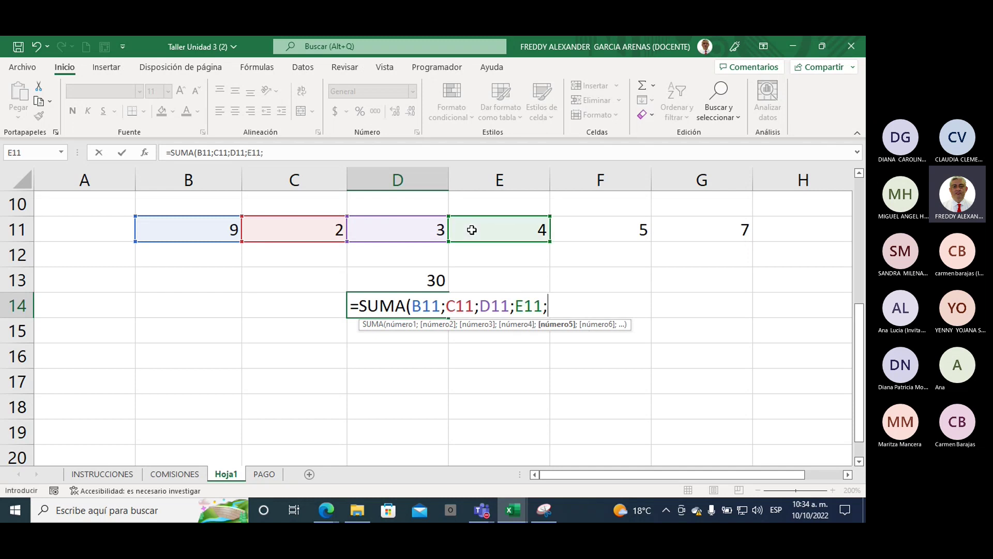
left_click(572, 230)
type(";")
left_click(690, 220)
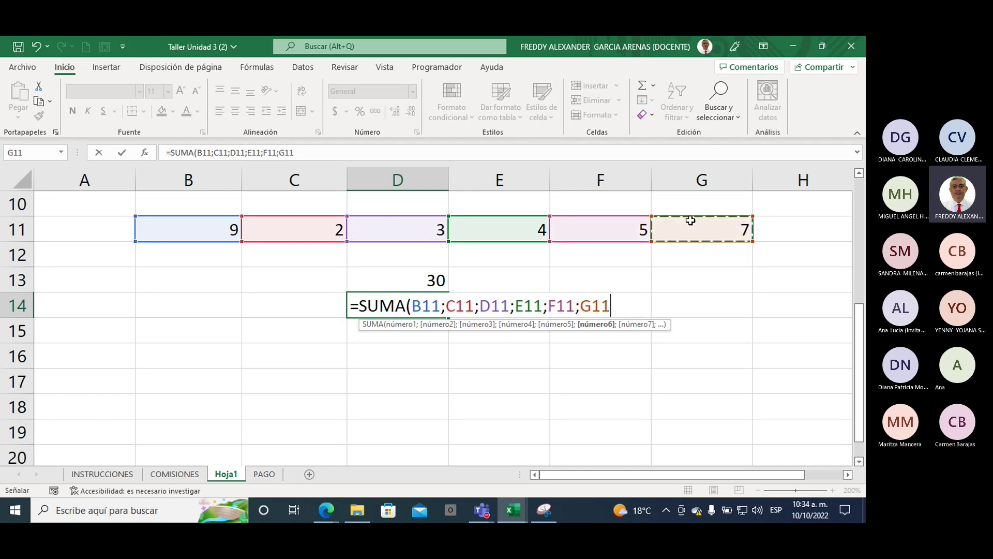
type(";")
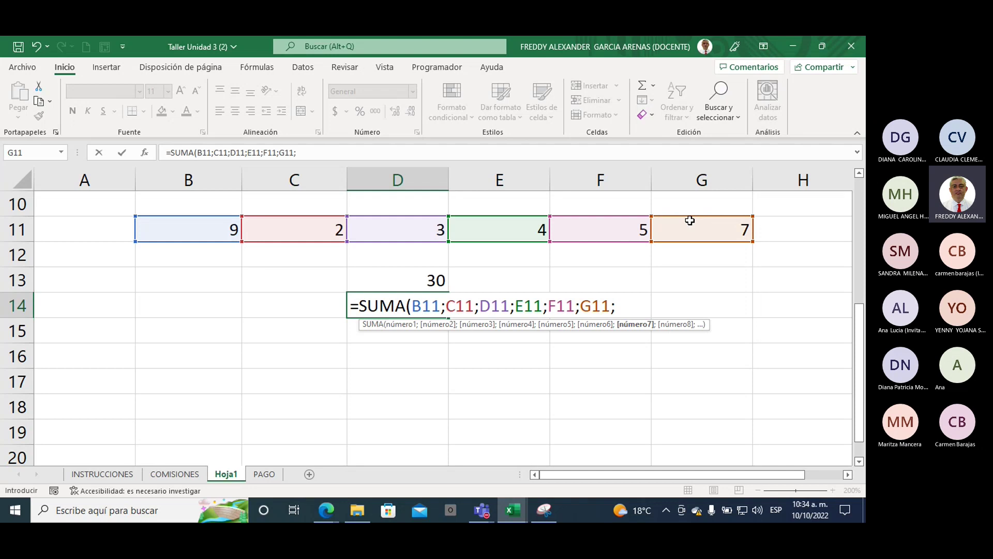
key("BackSpace")
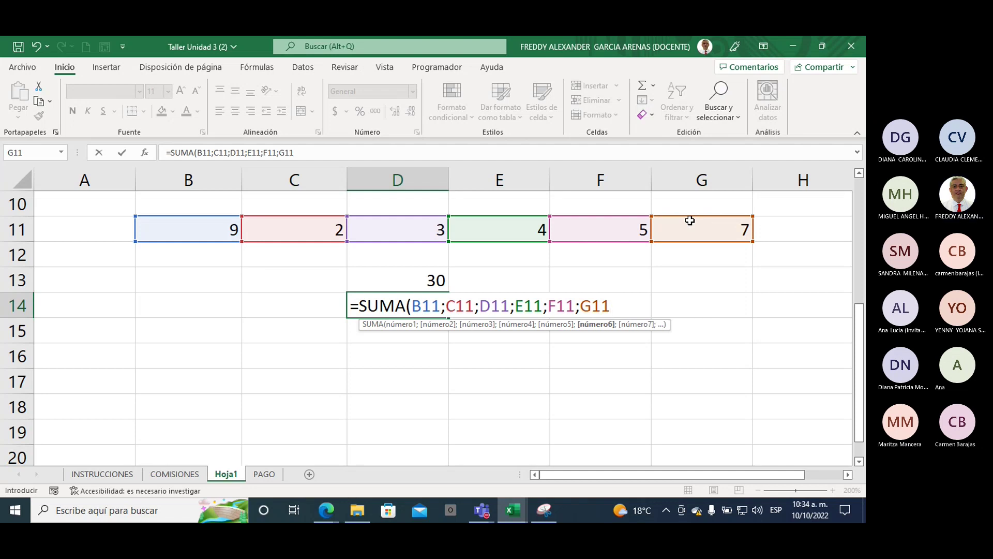
type(")")
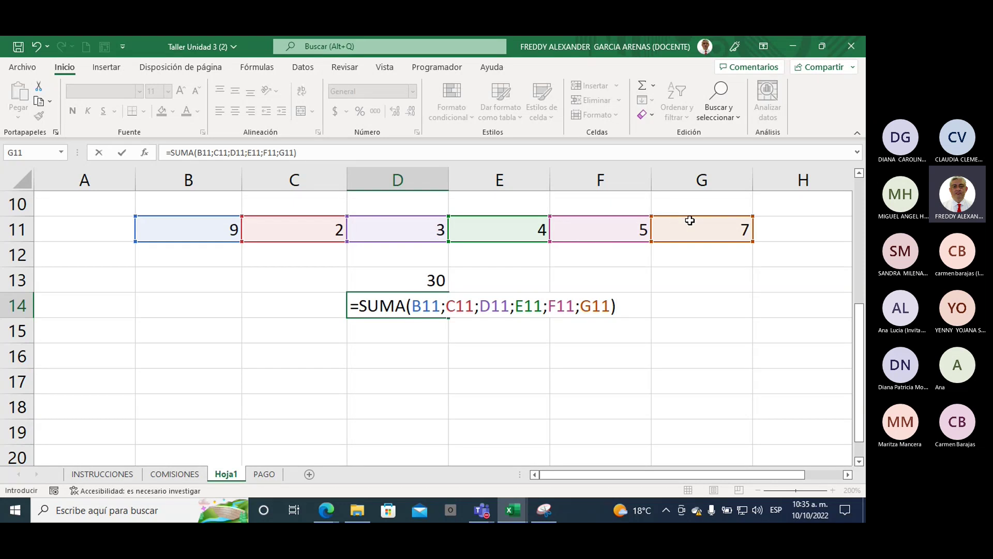
key("Return")
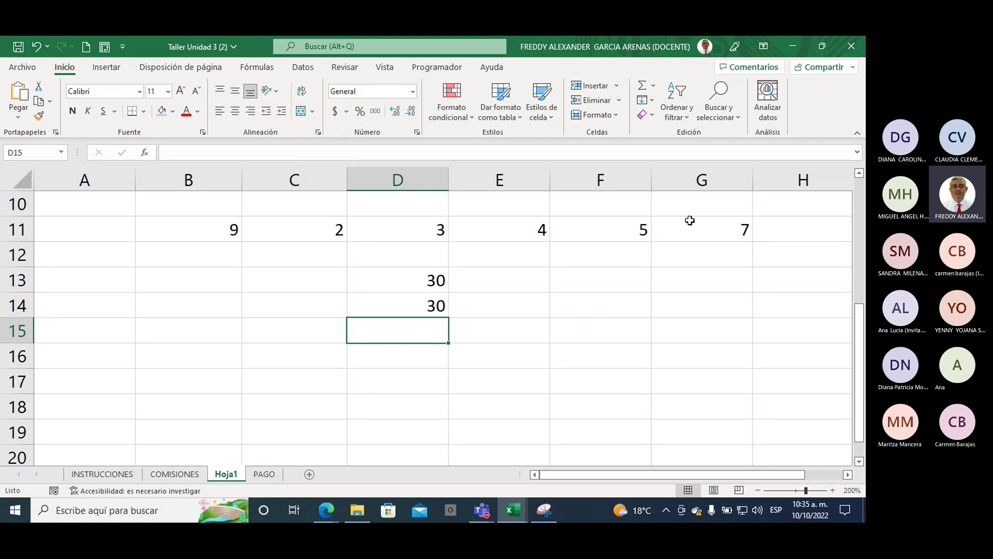
- Enter =SUMA(B11:G11) in D15 by selecting the row-11 range, giving 30
type("=")
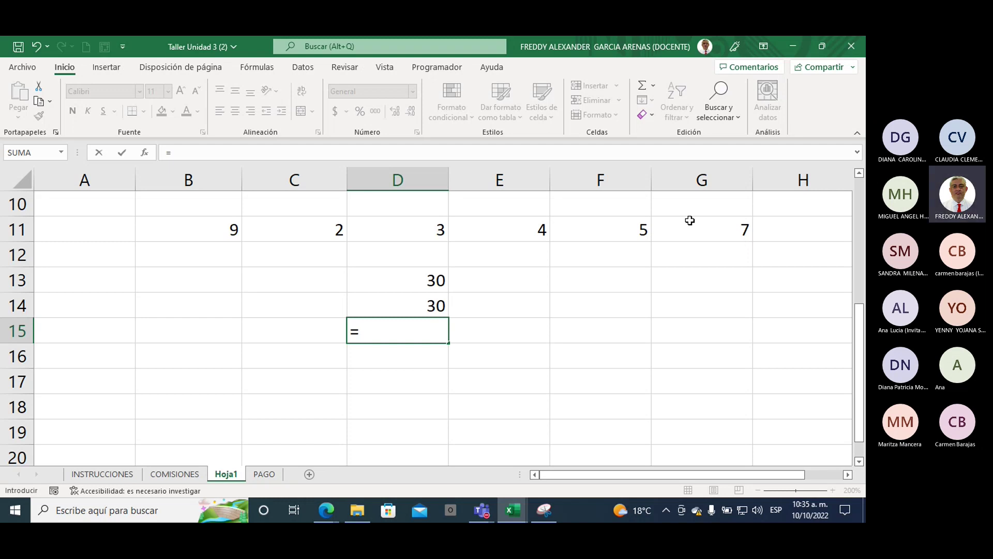
type("suma")
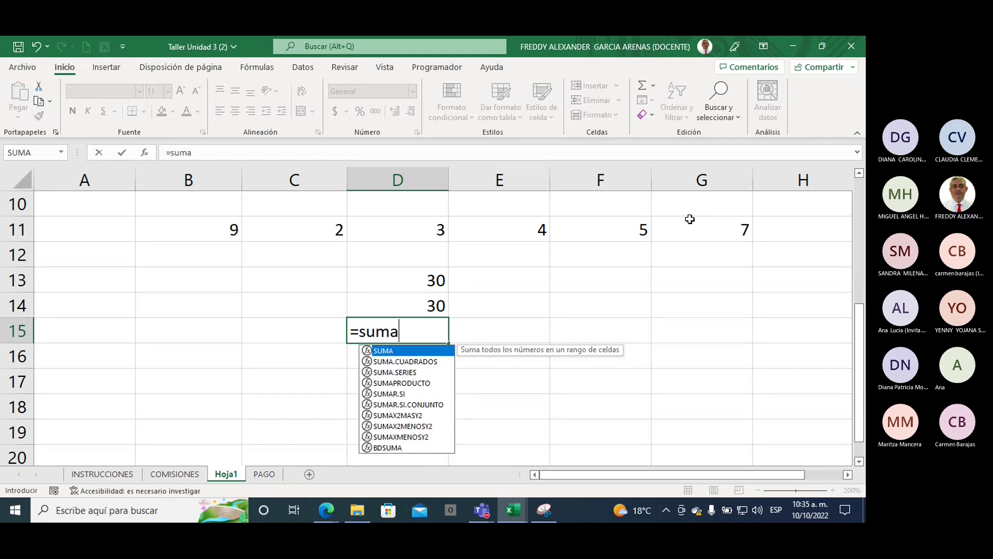
double_click(388, 351)
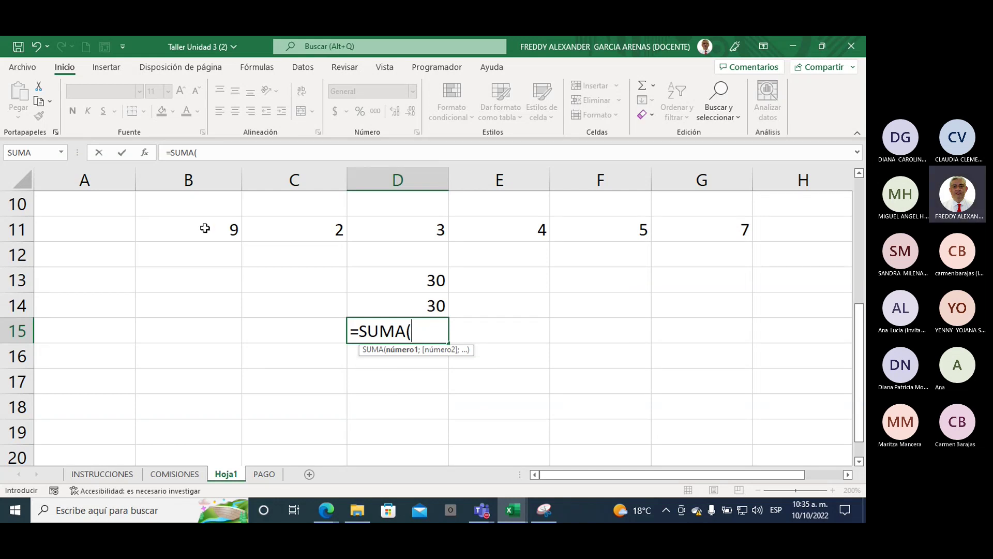
left_click_drag(205, 228, 701, 220)
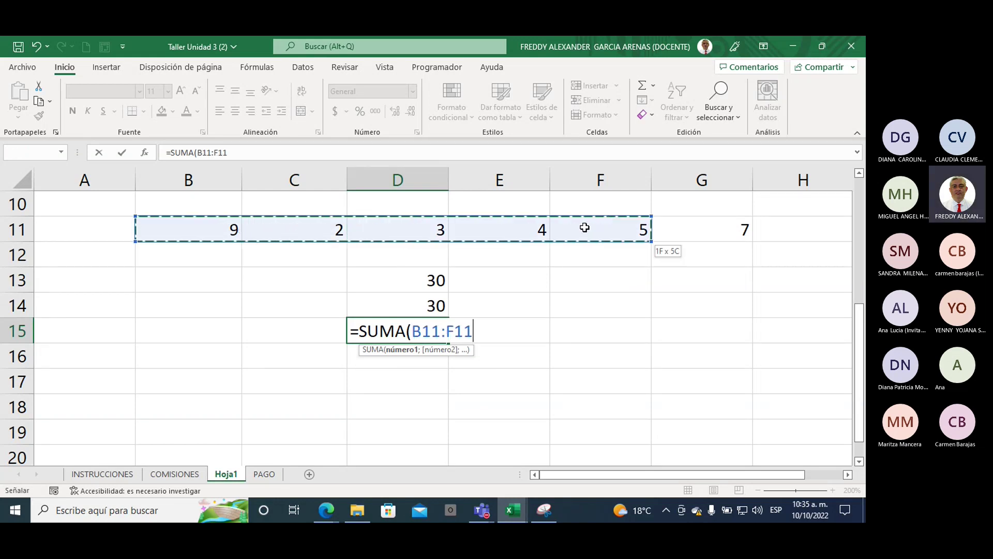
left_click_drag(700, 220, 705, 225)
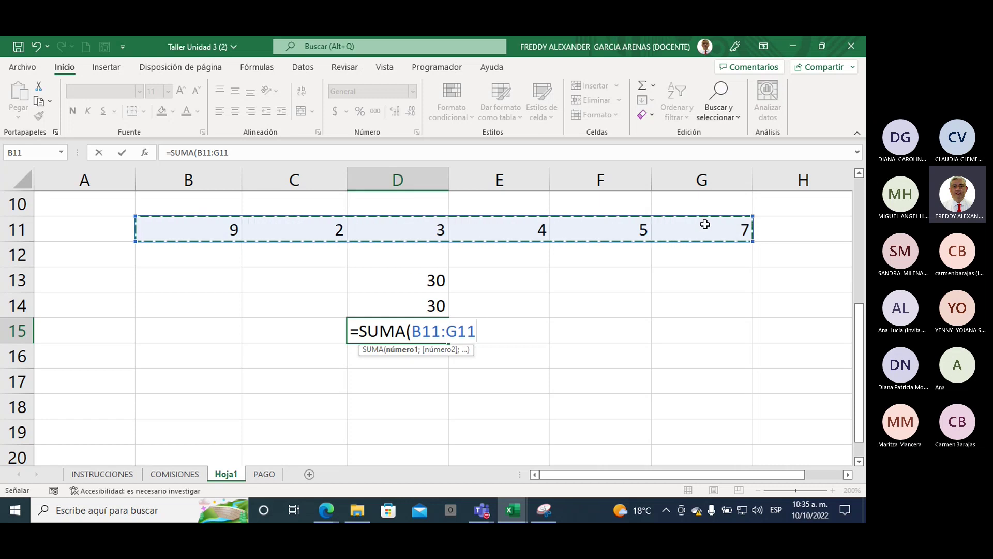
type(")")
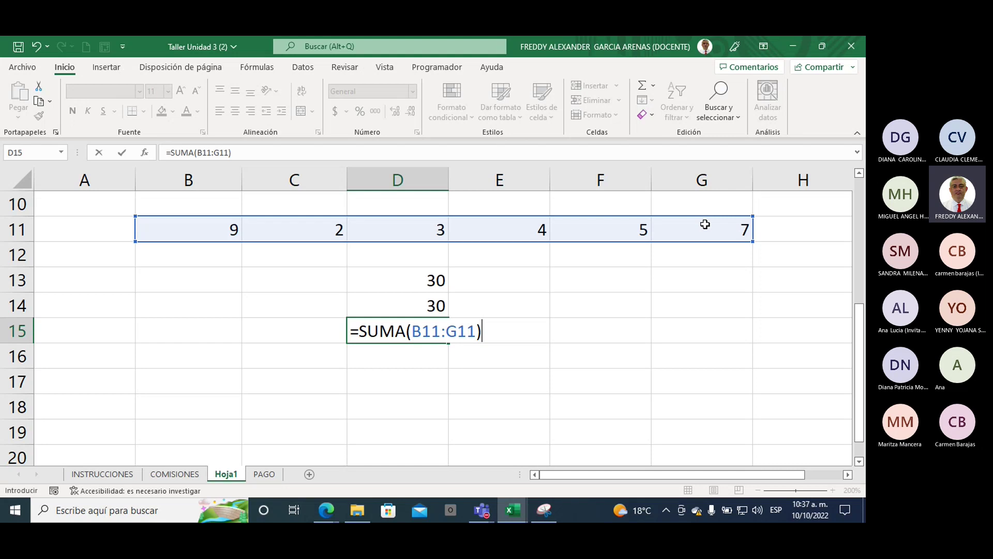
key("Return")
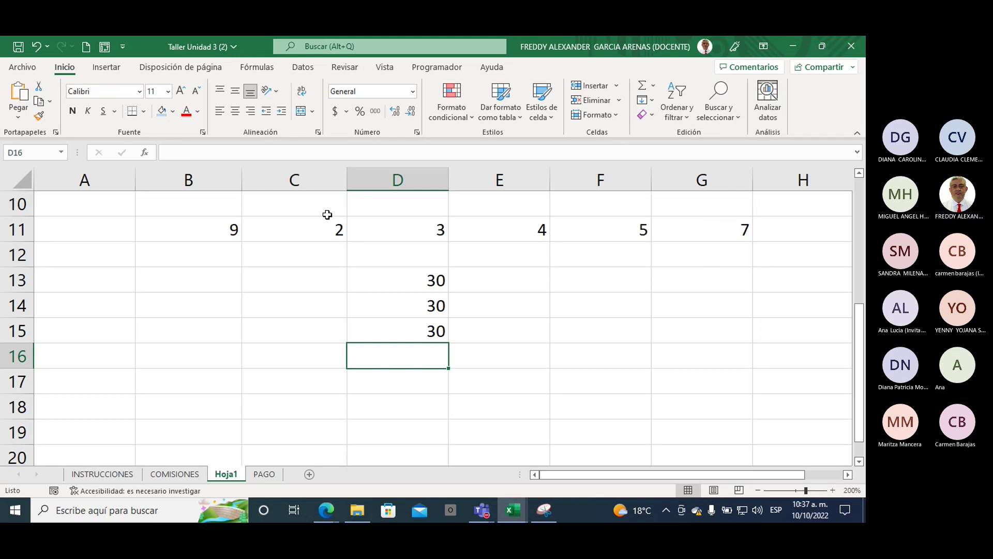
- Change B11 from 9 to 4
left_click(177, 227)
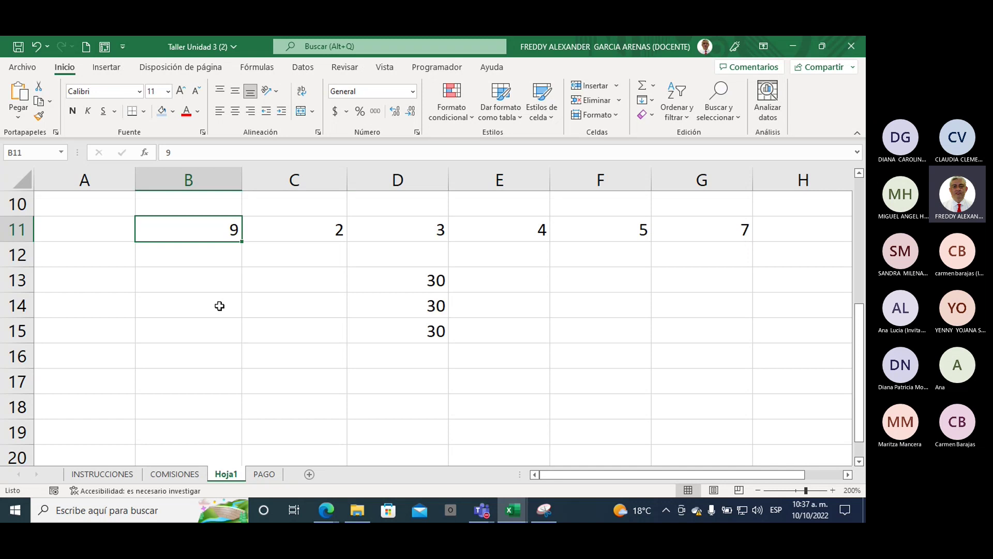
type("4")
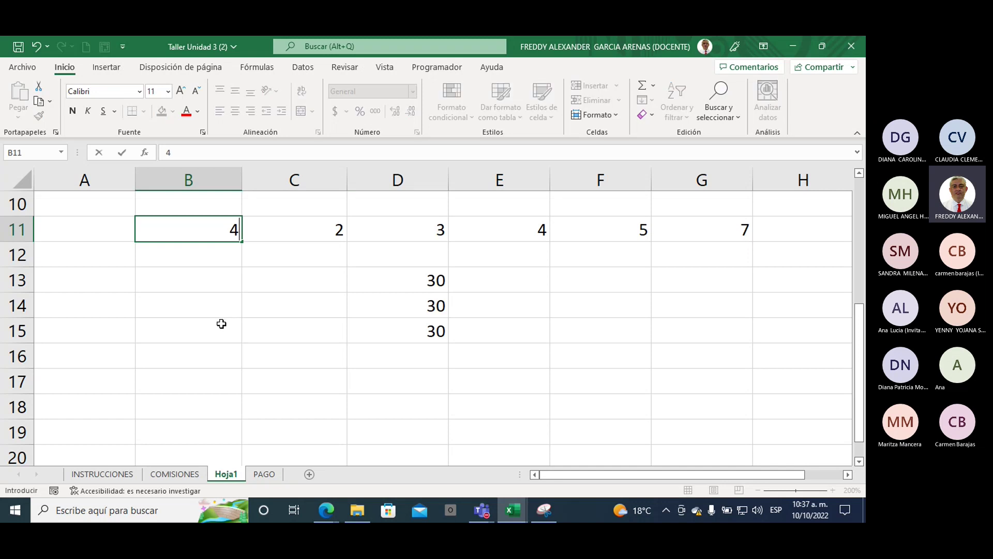
key("Return")
- Inspect the recalculated totals in D13:D15 and the D13 and D14 formulas
left_click_drag(415, 279, 413, 325)
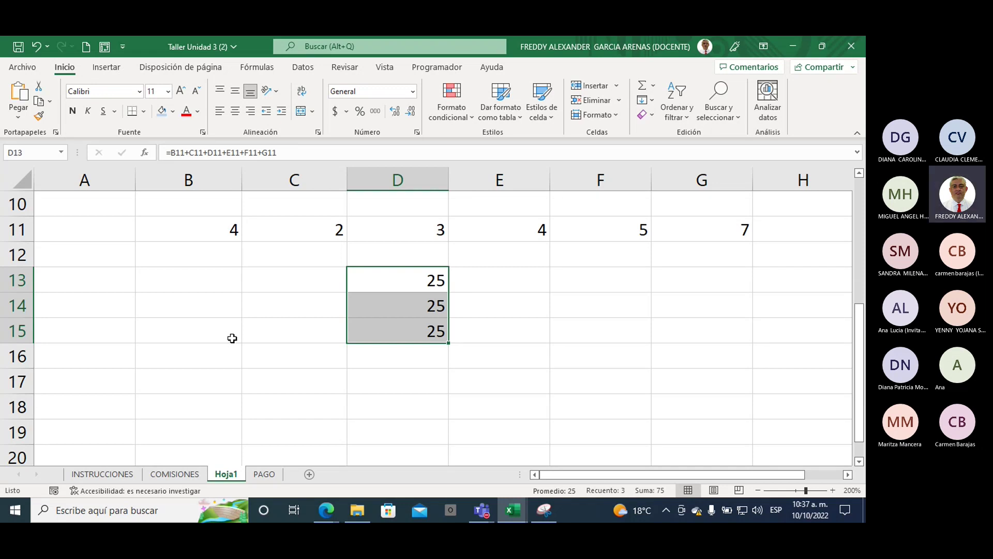
left_click(401, 286)
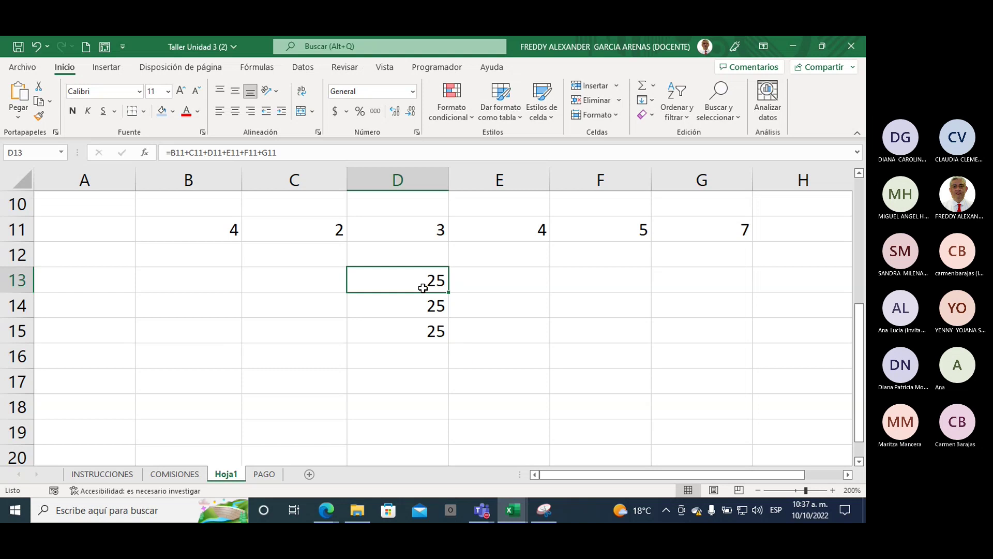
left_click(285, 152)
left_click_drag(285, 152, 140, 150)
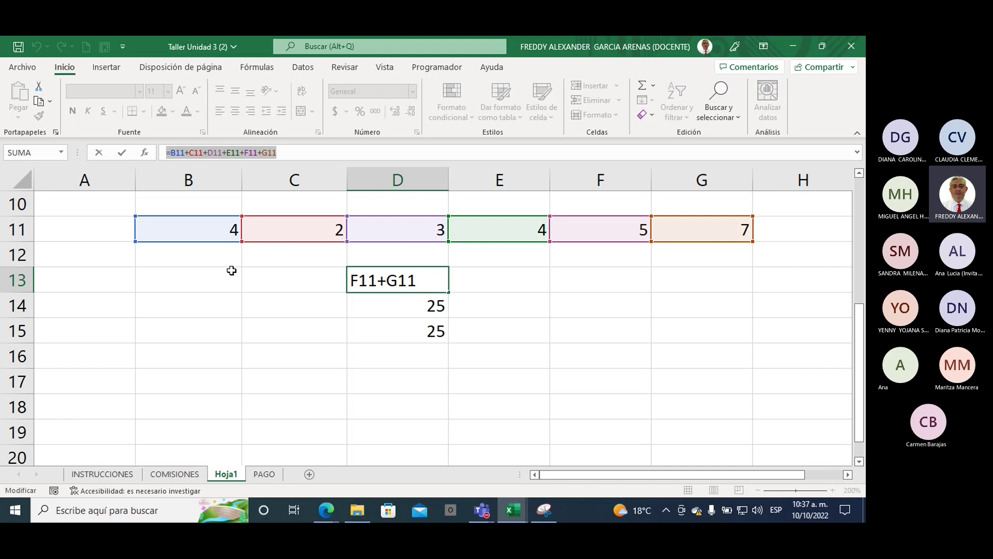
key("Return")
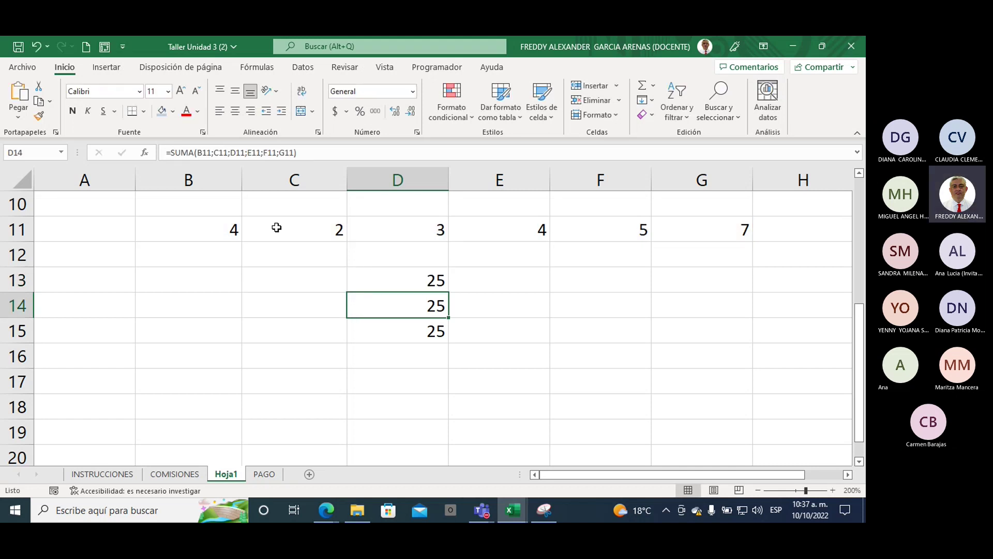
left_click(305, 152)
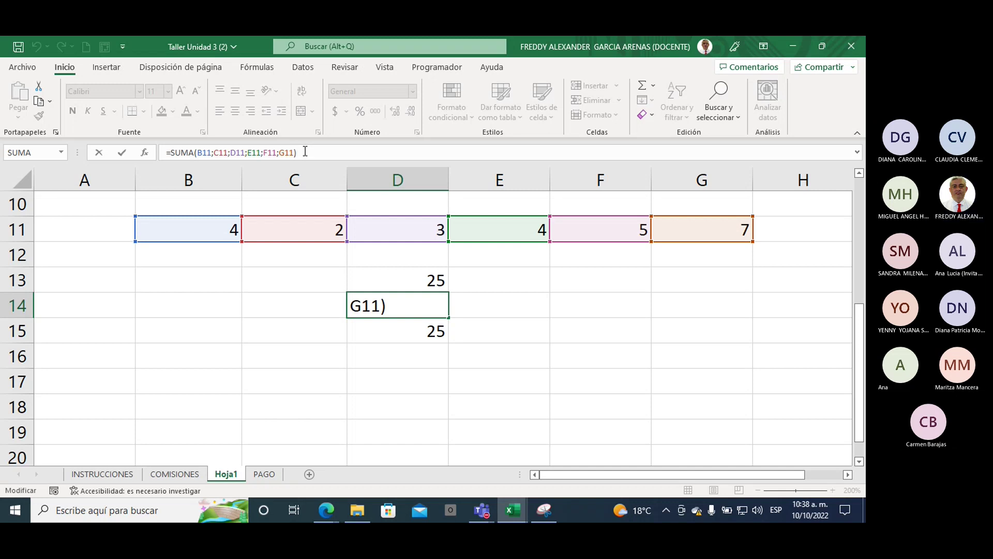
key("Return")
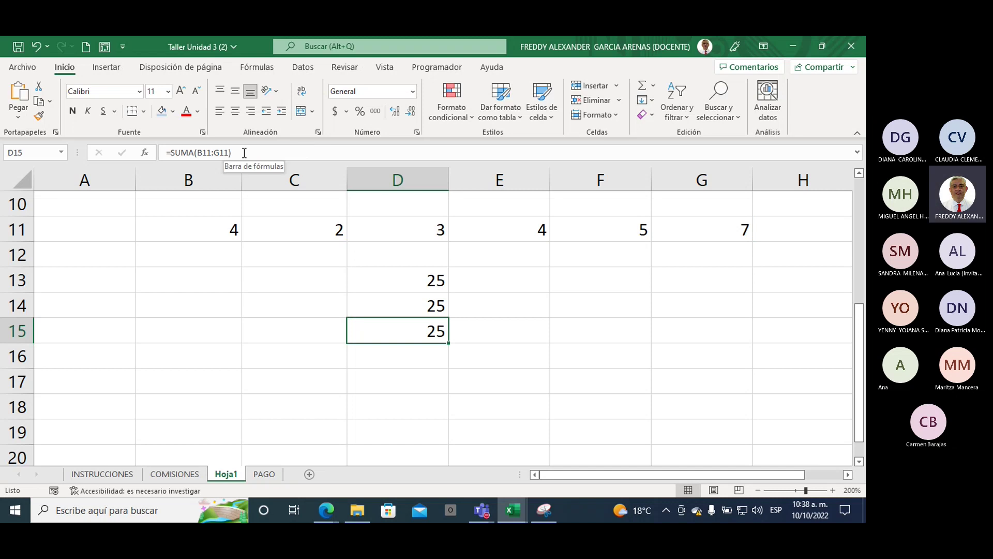
left_click(244, 153)
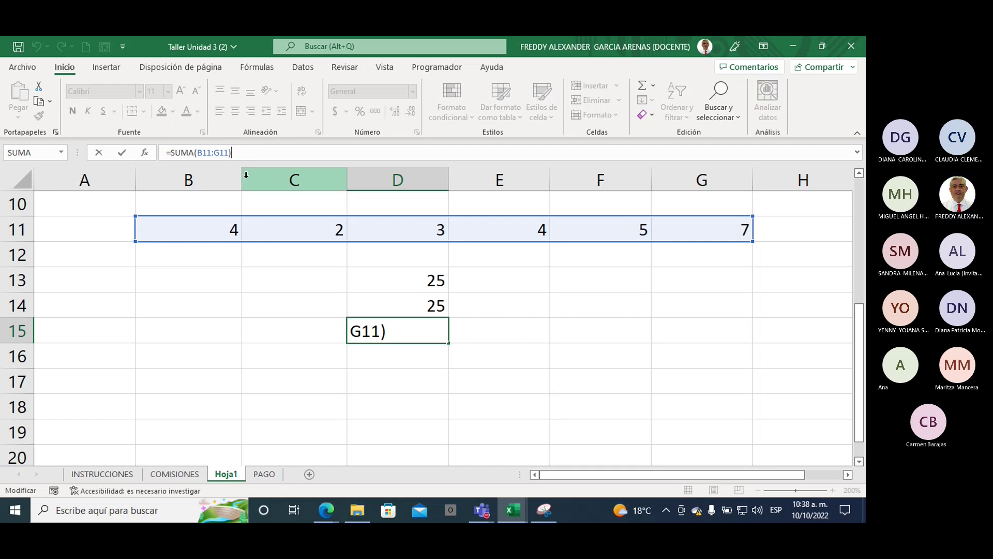
key("Return")
scroll(142, 250, "down", 2)
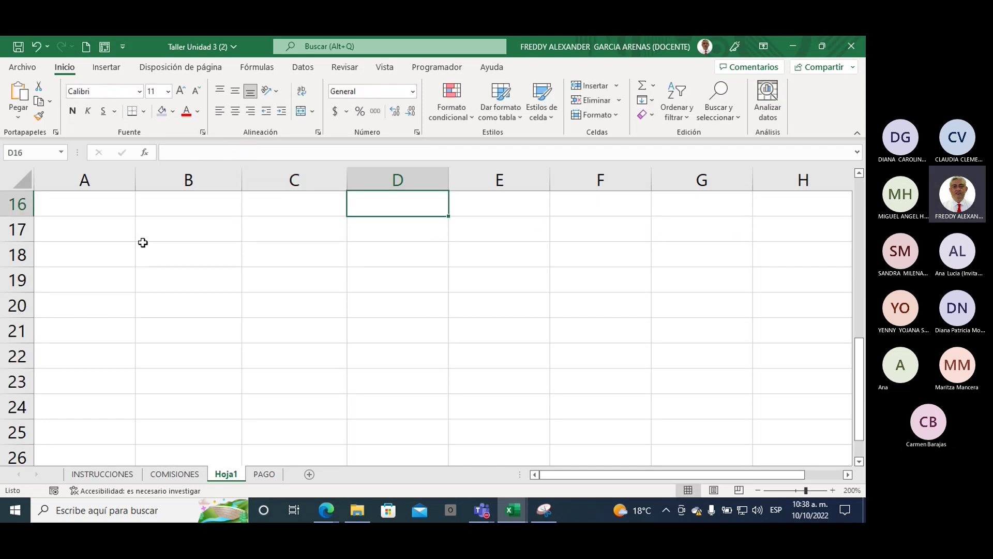
- Enter the numbers 2, 3, 4, 6 and 7 down cells B18 to B22
left_click(181, 244)
type("2")
key("Return")
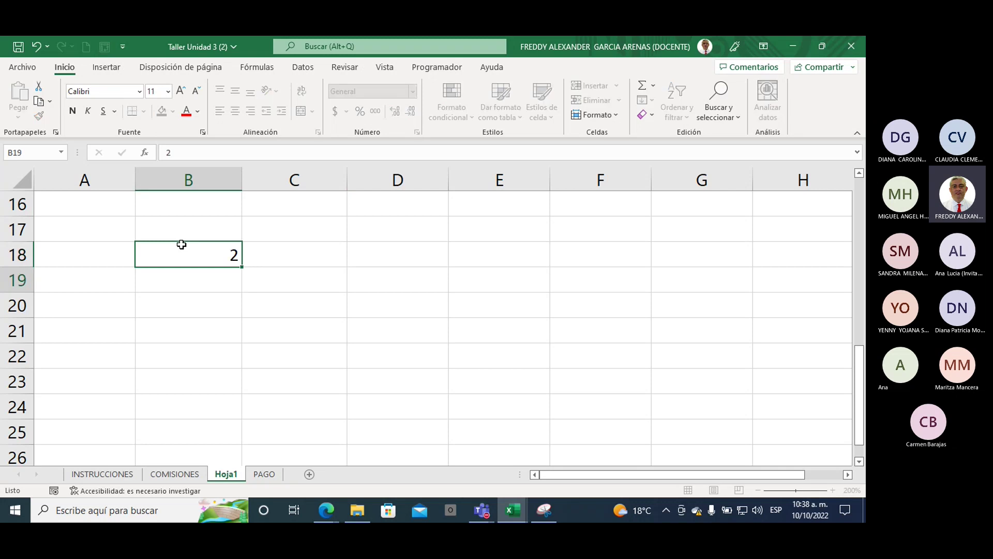
type("3")
key("Return")
type("4")
key("Return")
type("6")
key("Return")
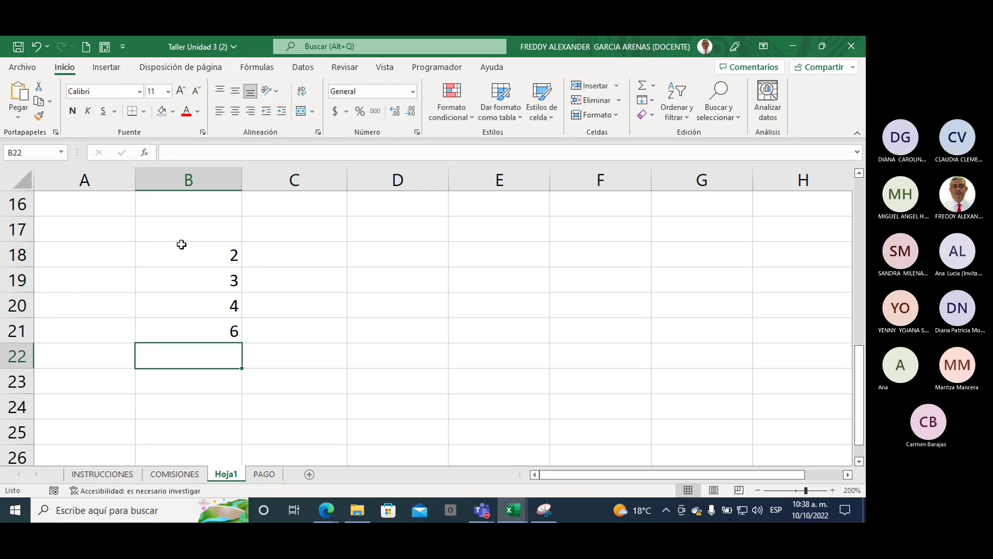
type("7")
key("Return")
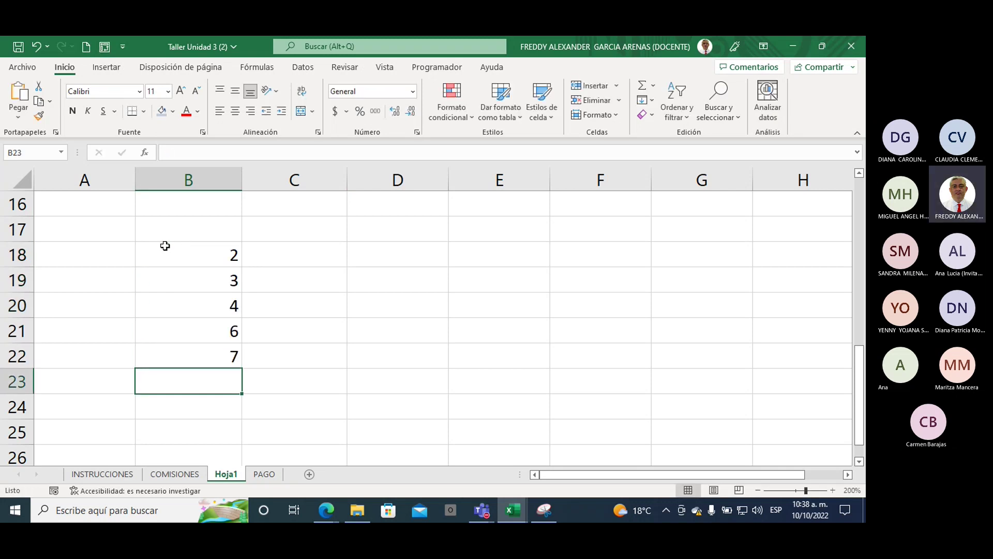
- Start a PRODUCTO formula in D20 by choosing PRODUCTO from the suggestions
left_click(397, 304)
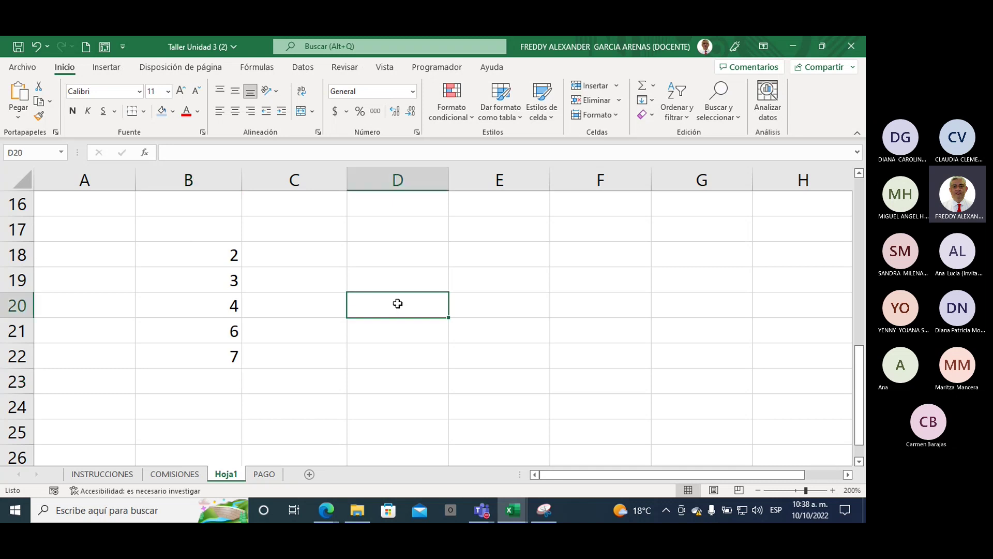
type("=dum")
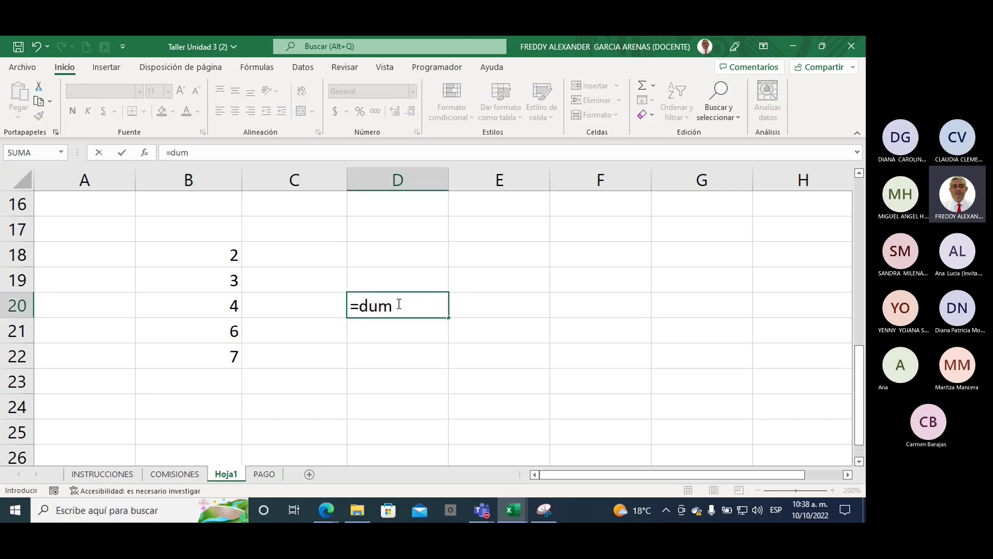
key("BackSpace")
key("BackSpace")
key("BackSpace")
type("pt")
key("BackSpace")
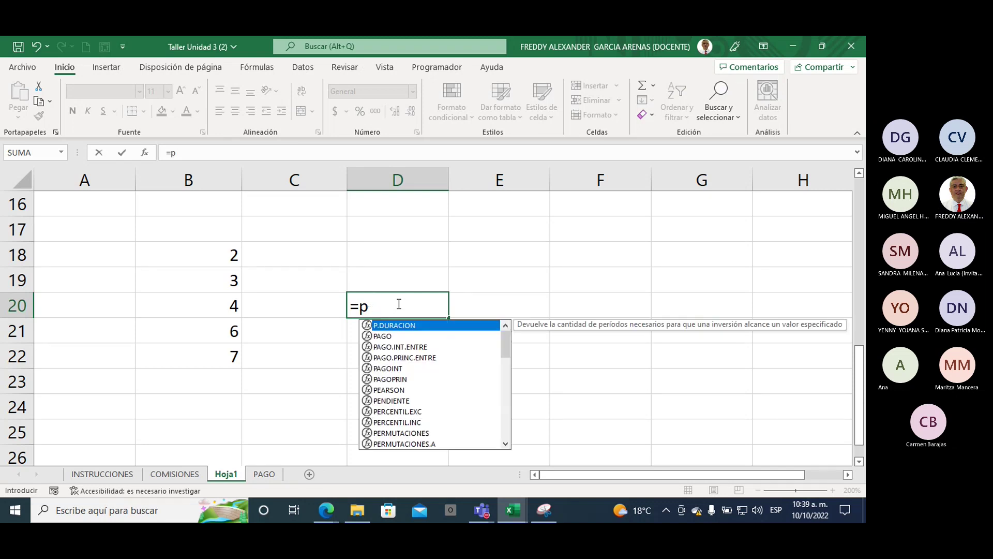
type("roduc")
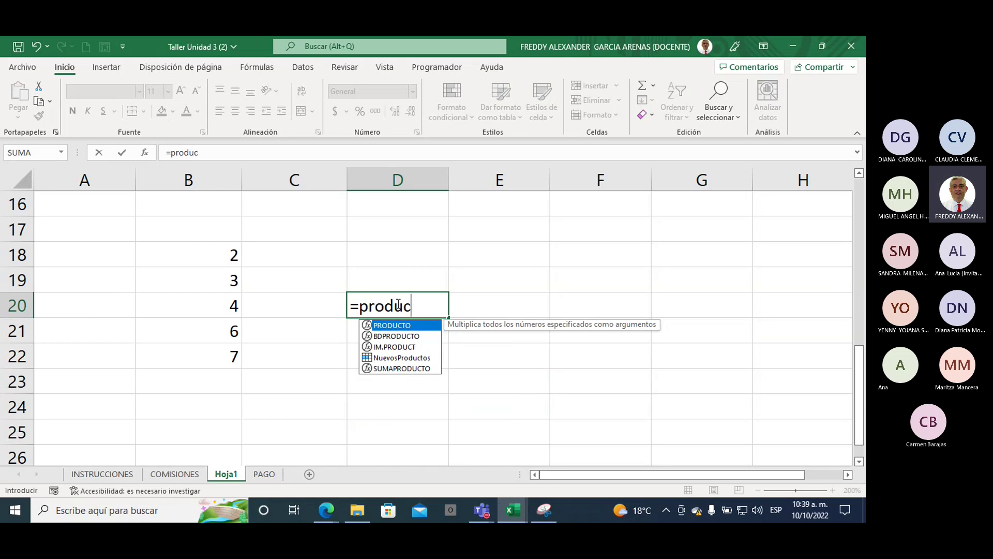
scroll(398, 305, "up", 2)
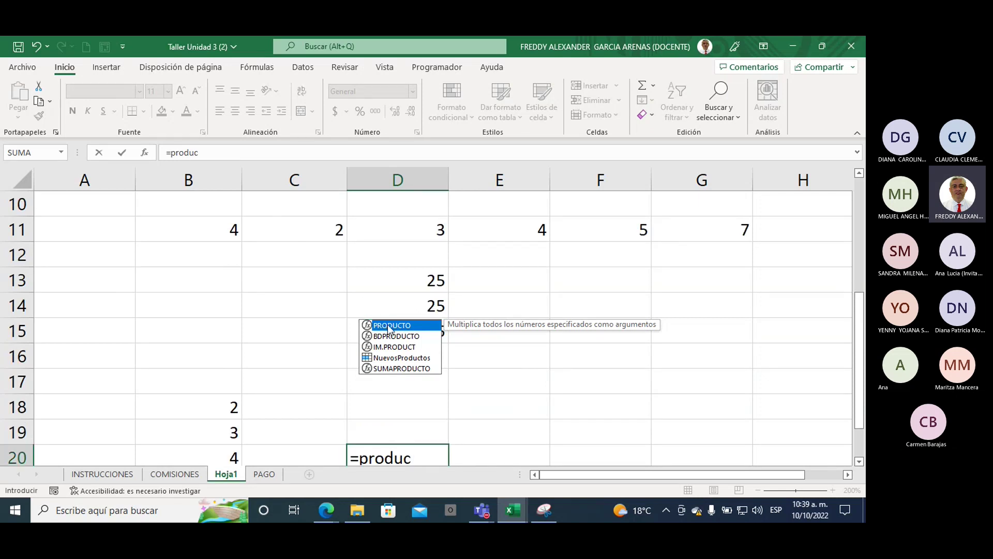
double_click(391, 326)
scroll(384, 326, "down", 2)
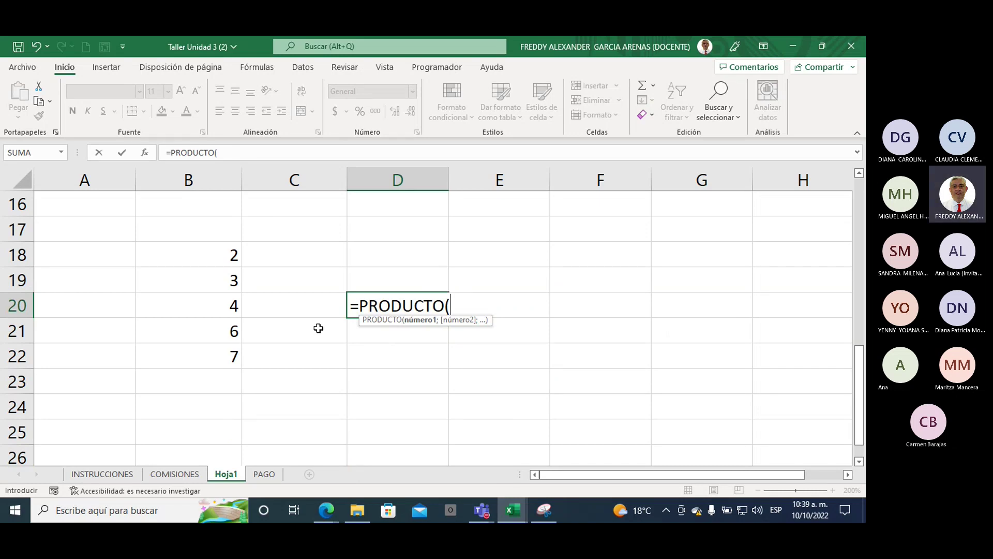
- Select B18:B22 as the range to multiply in D20's PRODUCTO formula
left_click(206, 254)
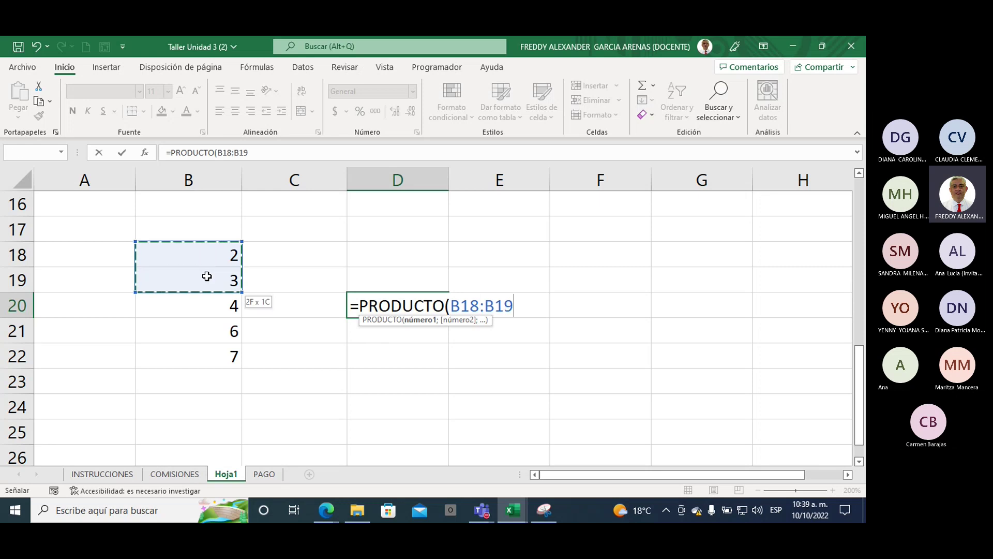
left_click_drag(206, 255, 205, 352)
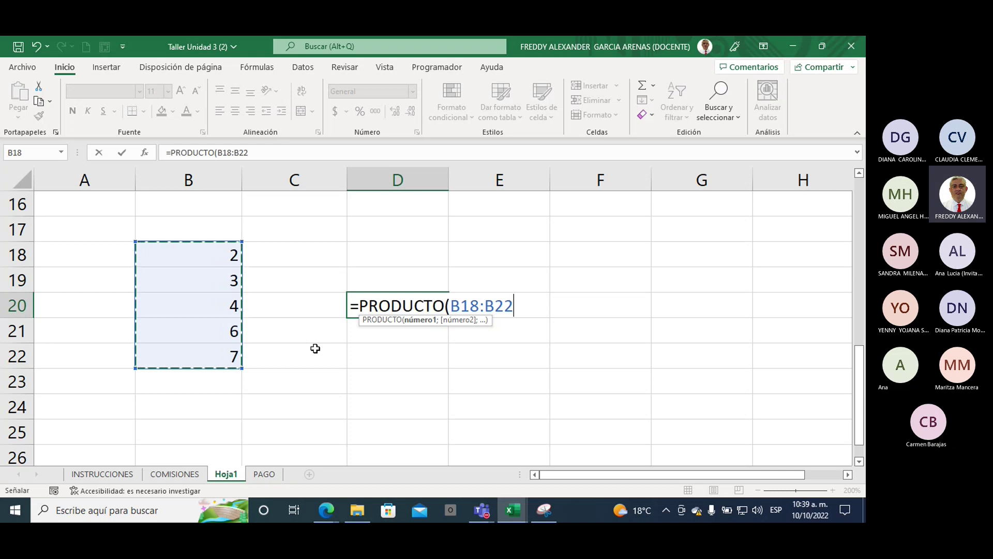
mouse_move(451, 293)
left_mouse_down()
mouse_move(210, 235)
mouse_move(253, 239)
left_mouse_up()
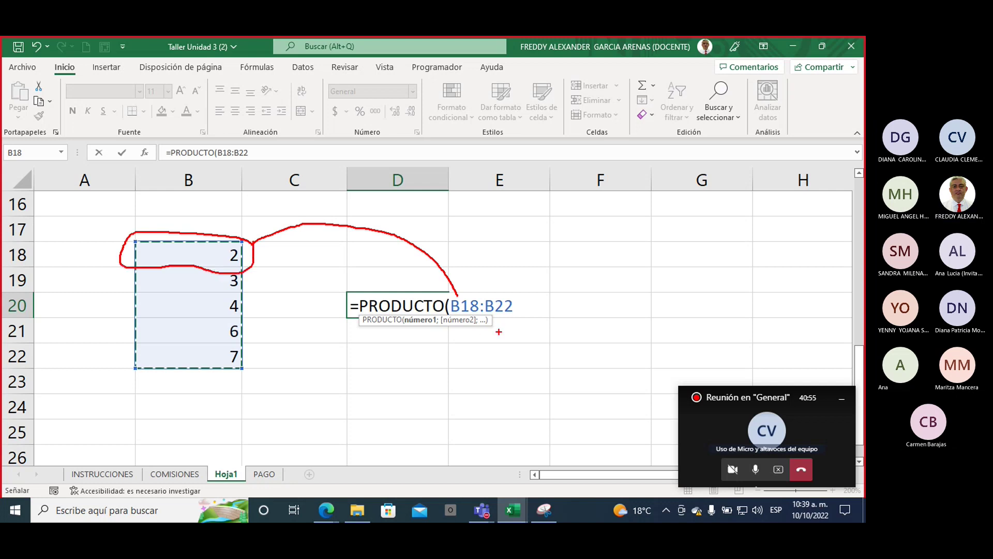
mouse_move(501, 321)
left_mouse_down()
mouse_move(499, 335)
mouse_move(252, 367)
mouse_move(188, 341)
mouse_move(129, 387)
mouse_move(226, 383)
mouse_move(260, 357)
left_mouse_up()
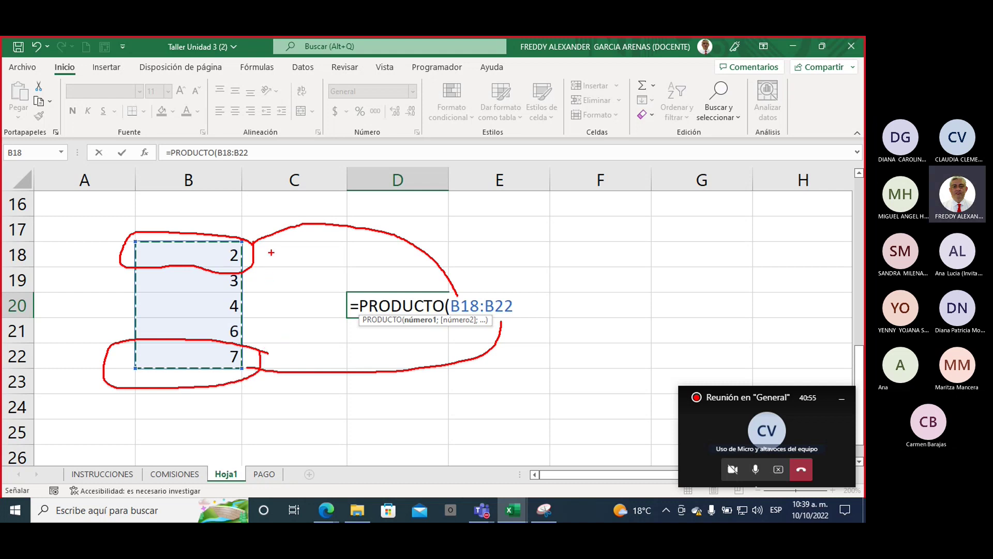
left_click_drag(190, 274, 188, 329)
mouse_move(484, 235)
left_mouse_down()
mouse_move(470, 290)
mouse_move(490, 282)
mouse_move(484, 318)
left_mouse_up()
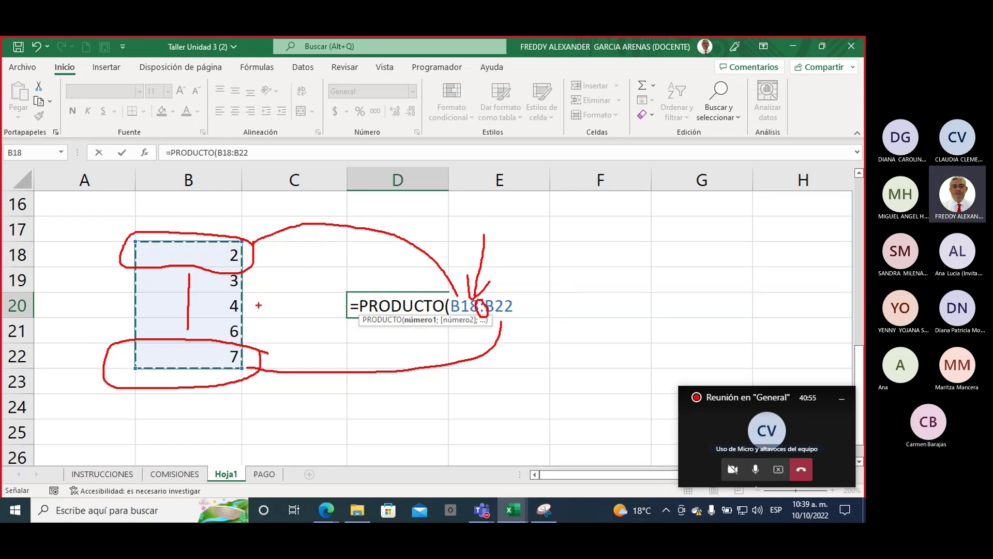
- Close and confirm =PRODUCTO(B18:B22) in D20, giving 1008
key("Escape")
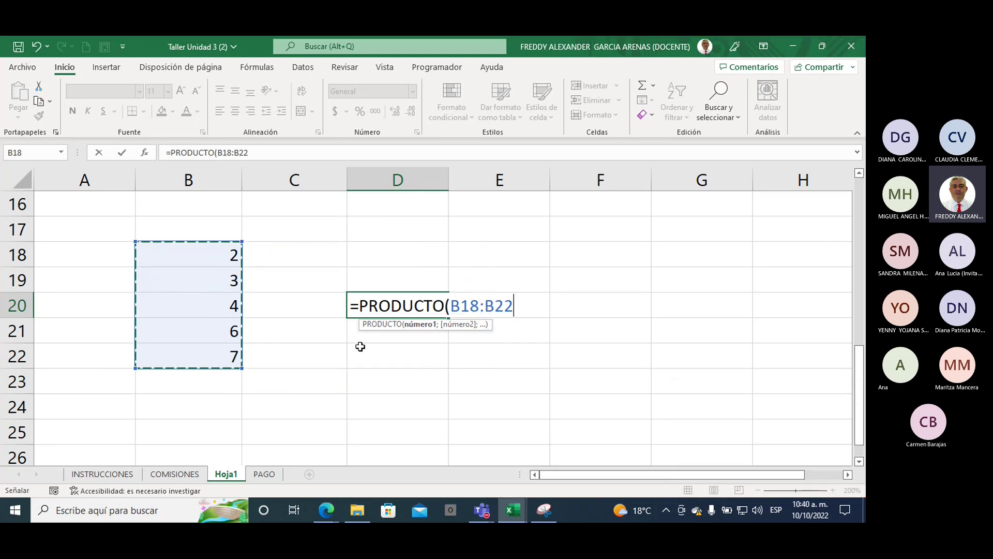
type(")")
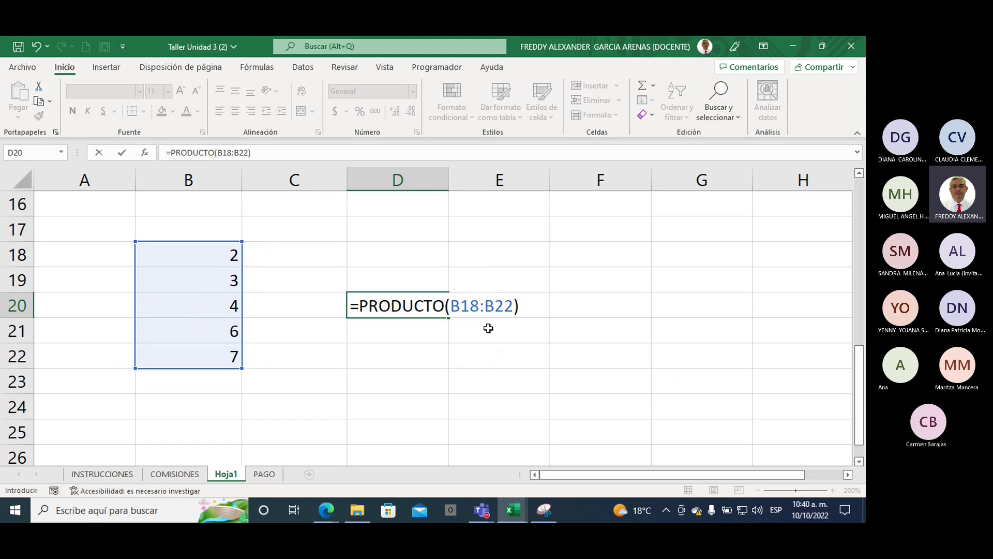
key("Return")
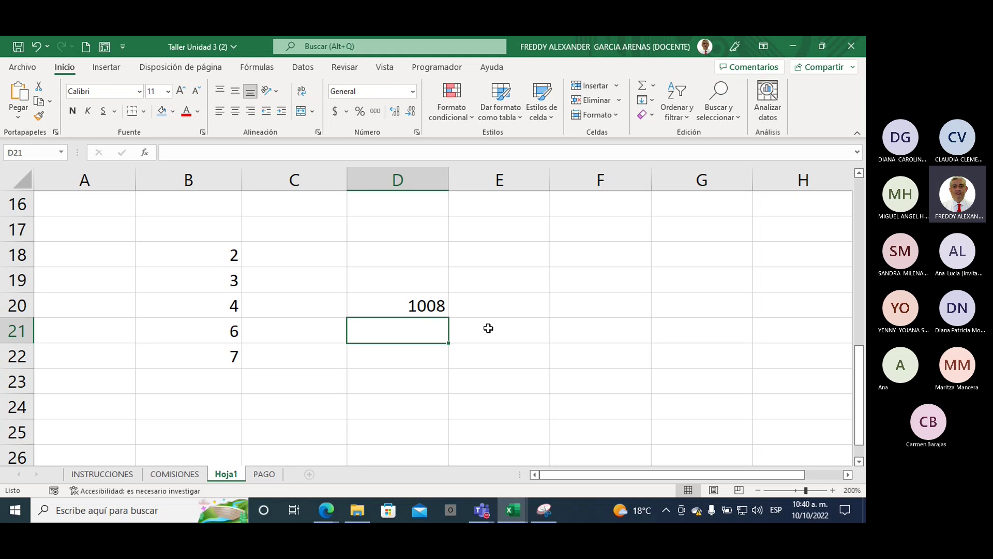
key("Up")
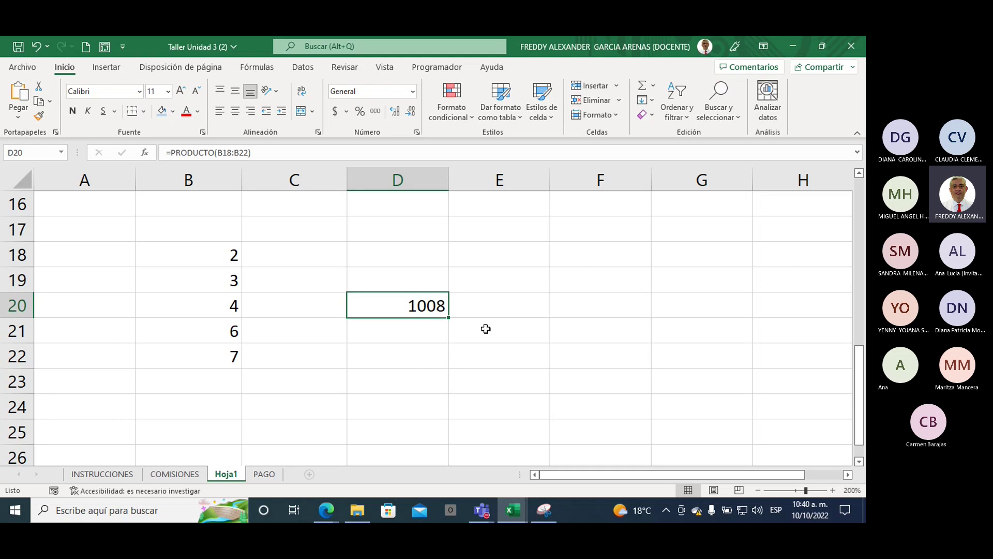
- Re-check D20's product formula, recommit it unchanged, and select D23
left_click(387, 365)
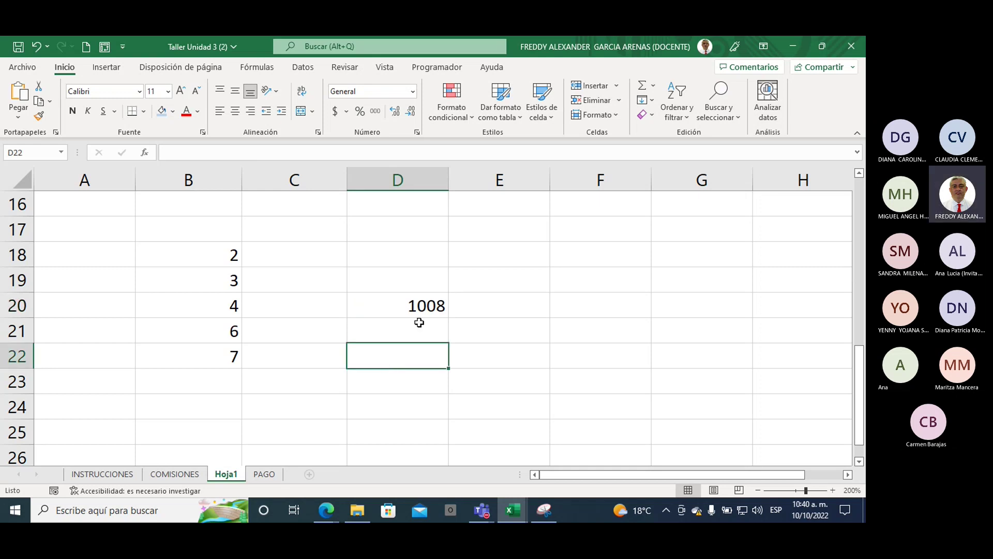
left_click(394, 309)
left_click(177, 149)
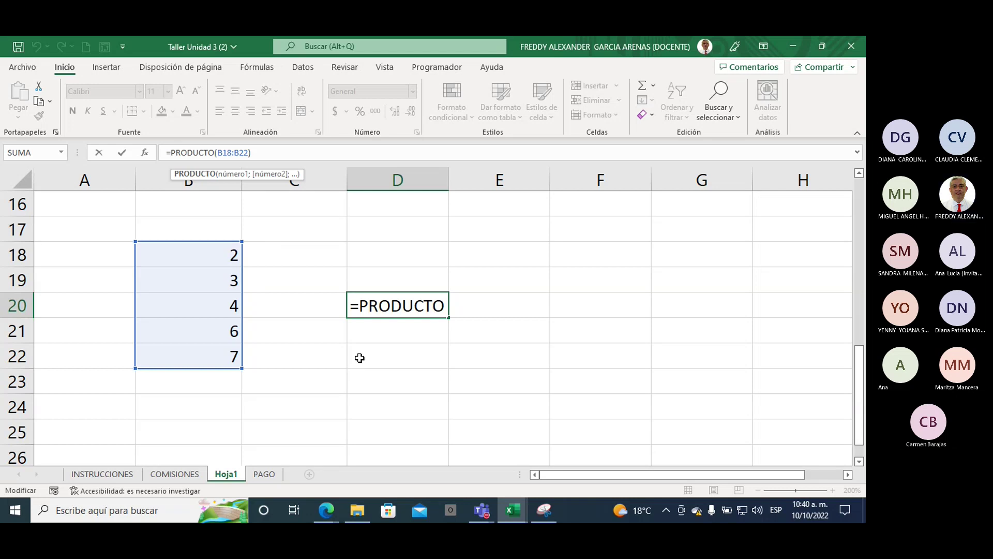
key("Return")
left_click(361, 375)
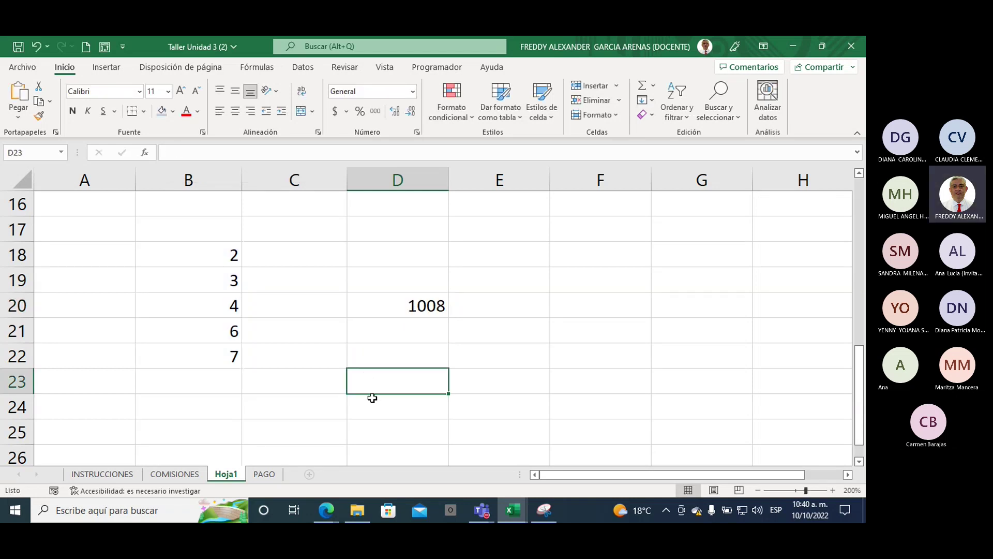
- Type =res in D23 so RESIDUO appears as the suggested function
type("=")
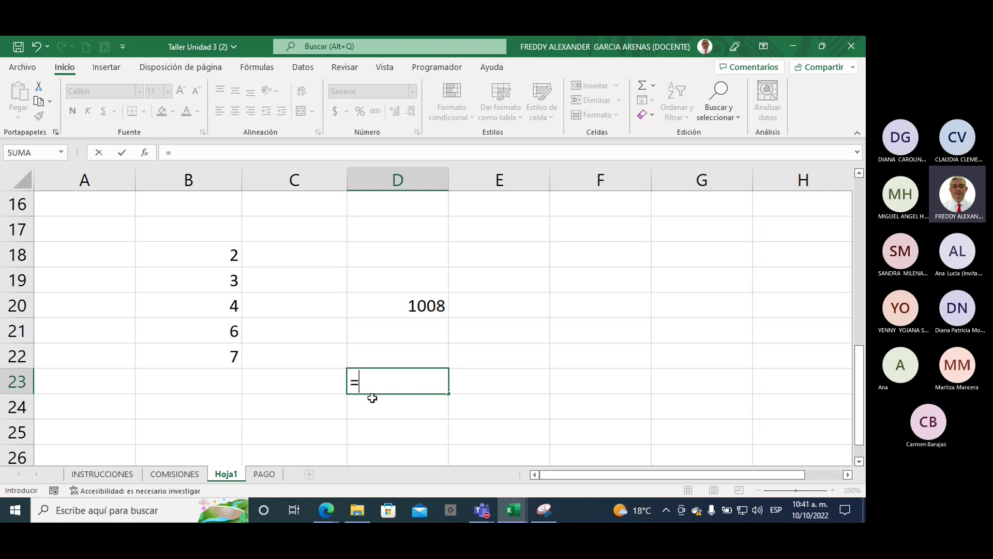
type("re")
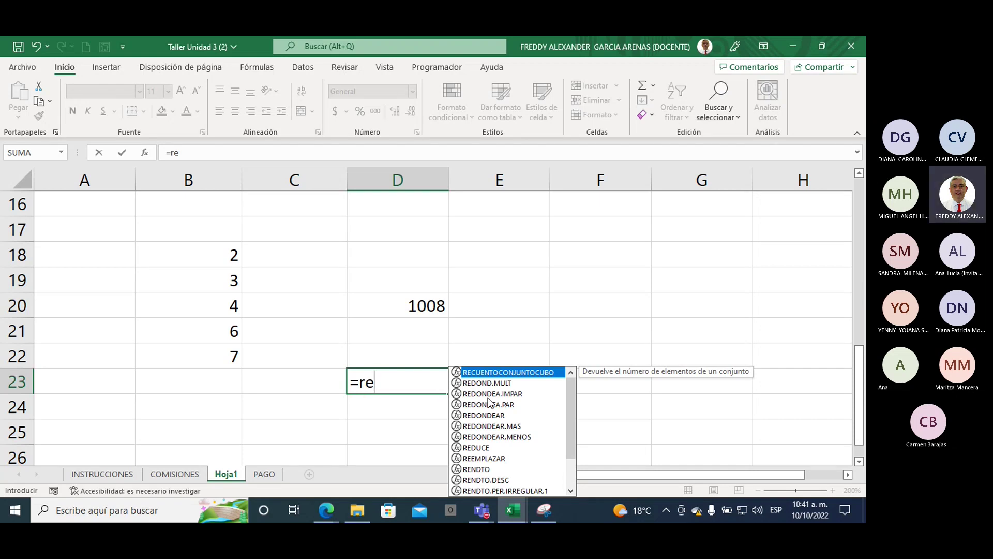
type("c")
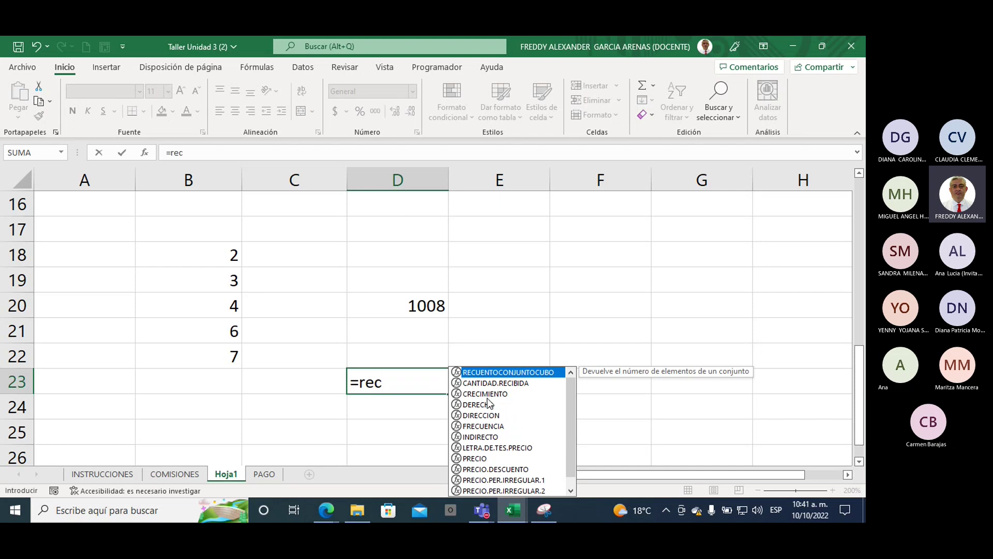
key("BackSpace")
type("s")
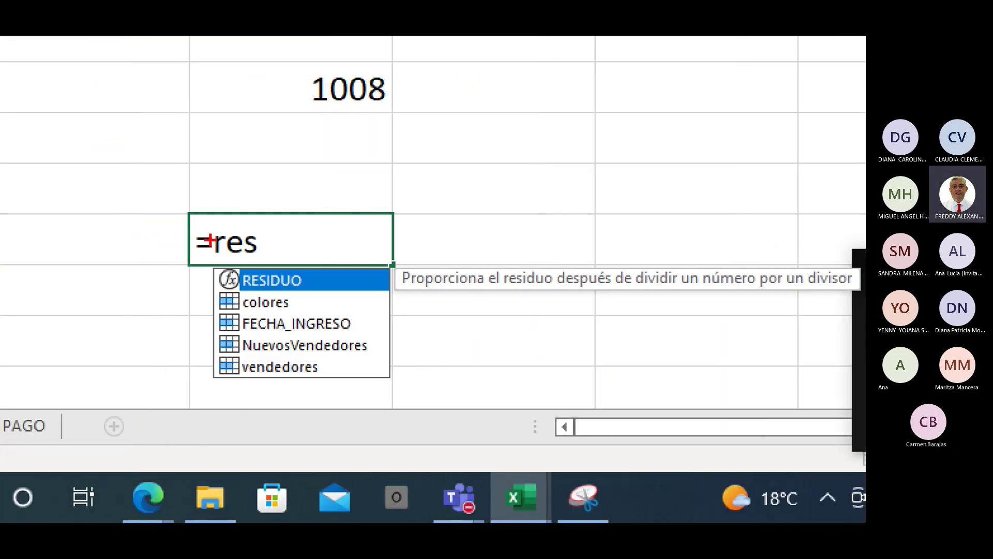
left_click_drag(211, 174, 223, 244)
mouse_move(315, 274)
left_mouse_down()
mouse_move(322, 289)
mouse_move(306, 260)
left_mouse_up()
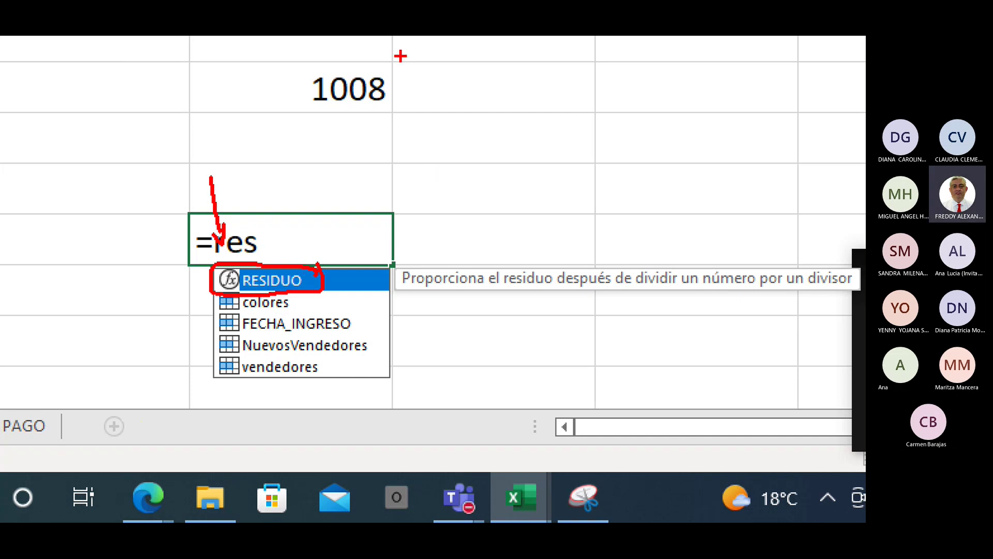
left_click_drag(514, 77, 476, 240)
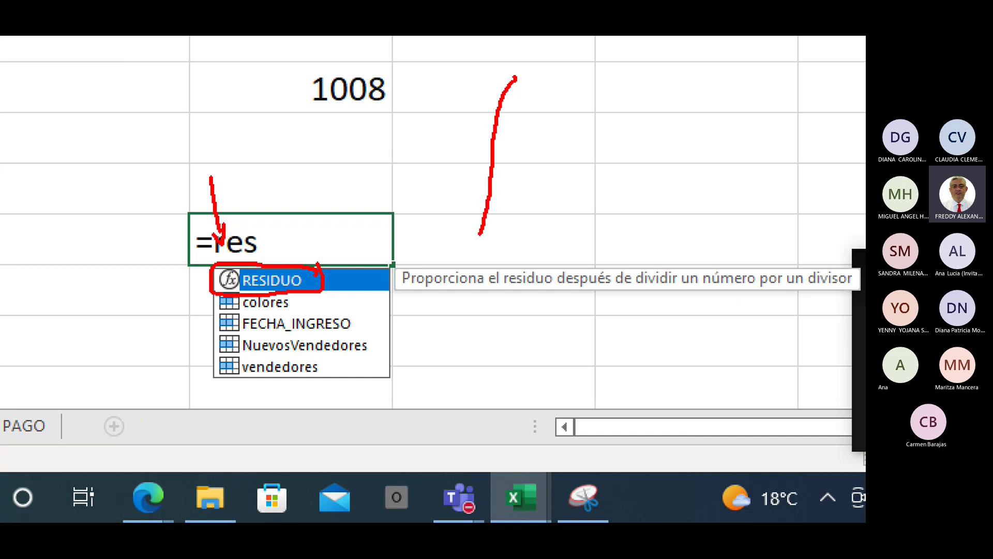
mouse_move(504, 157)
left_mouse_down()
mouse_move(475, 156)
mouse_move(528, 212)
mouse_move(513, 226)
left_mouse_up()
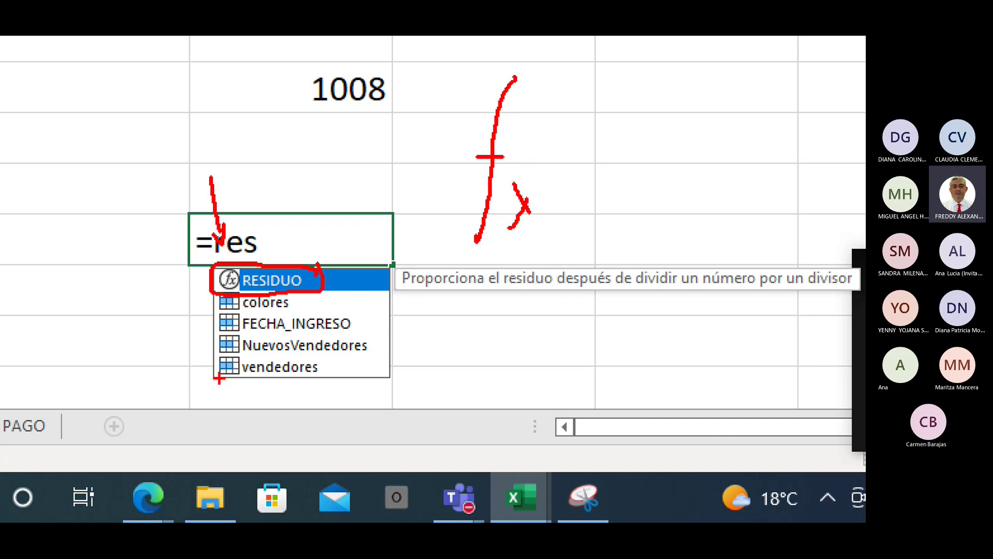
mouse_move(219, 379)
left_mouse_down()
mouse_move(223, 355)
mouse_move(212, 379)
left_mouse_up()
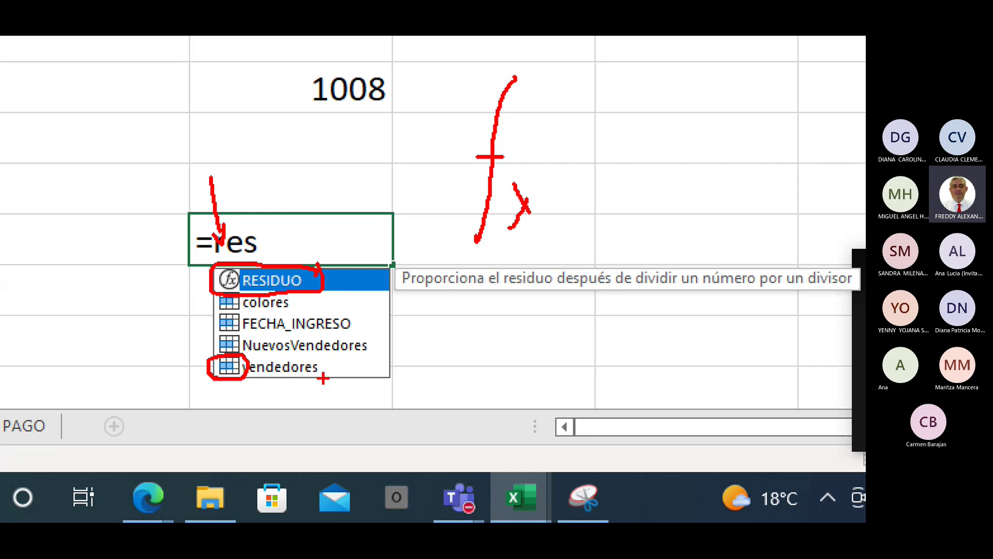
left_click_drag(323, 379, 239, 373)
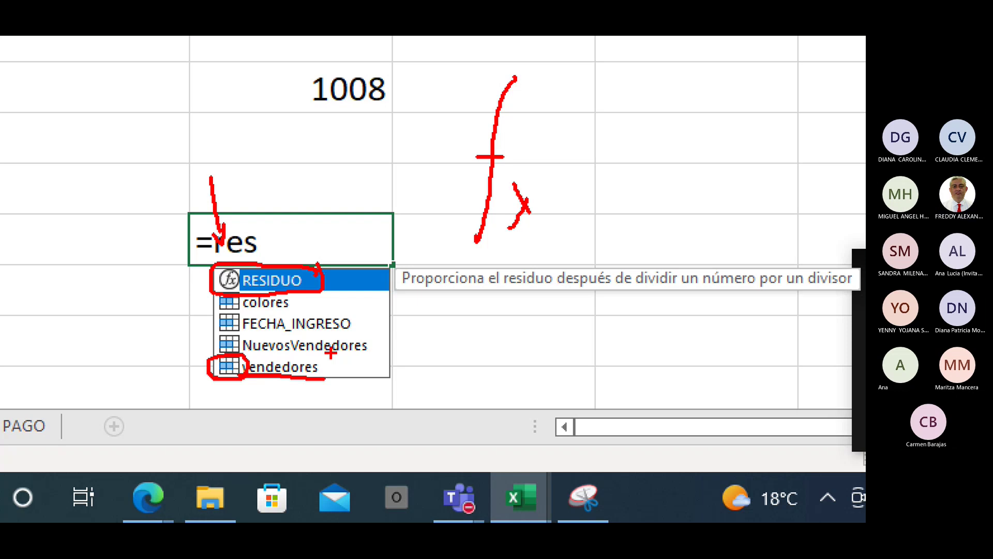
- Build and confirm =RESIDUO(B21;B18) in D23, returning the remainder 0
key("Escape")
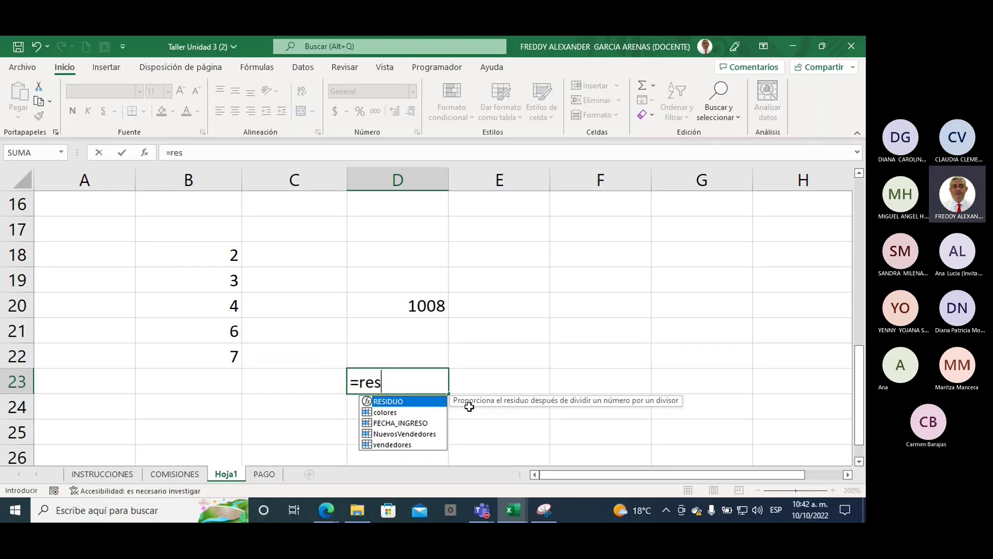
double_click(408, 400)
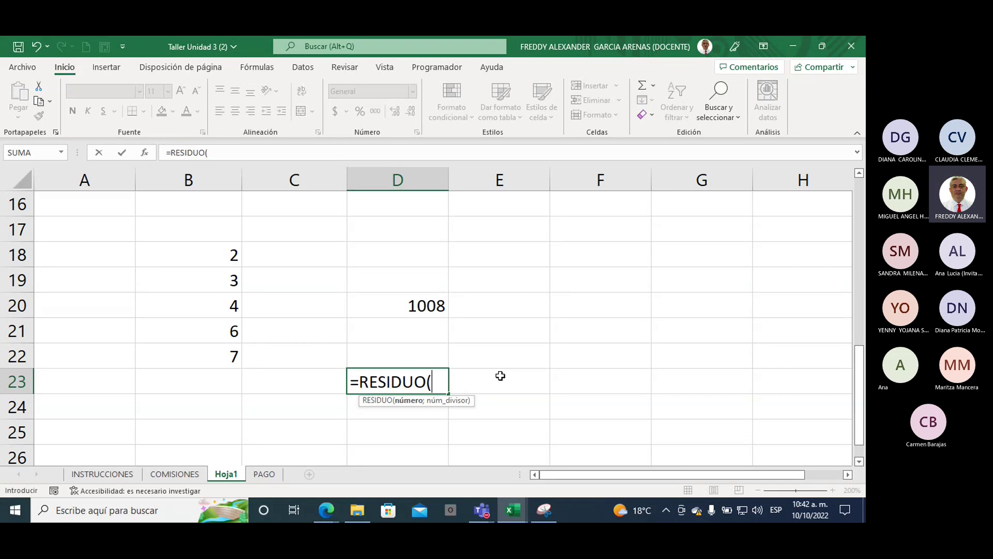
left_click(214, 329)
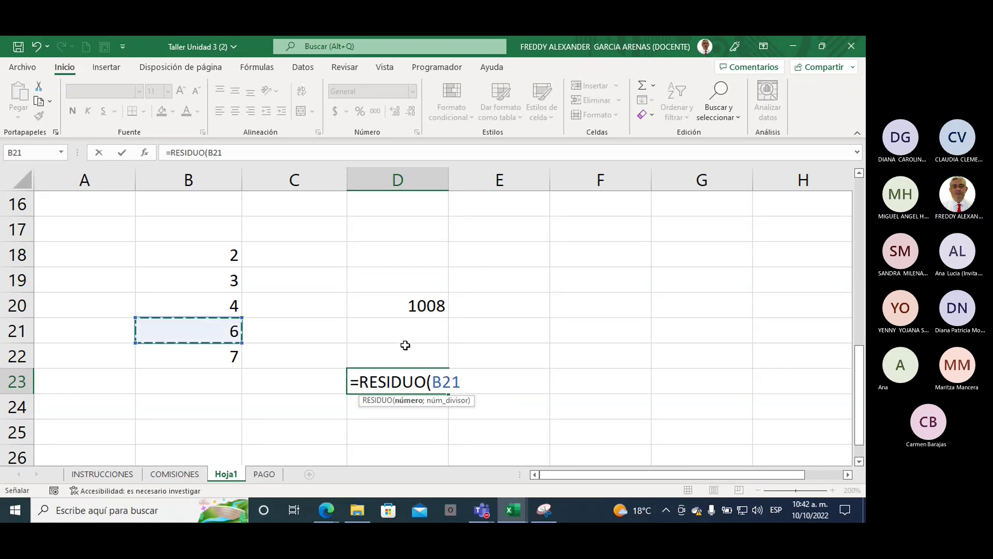
type(";")
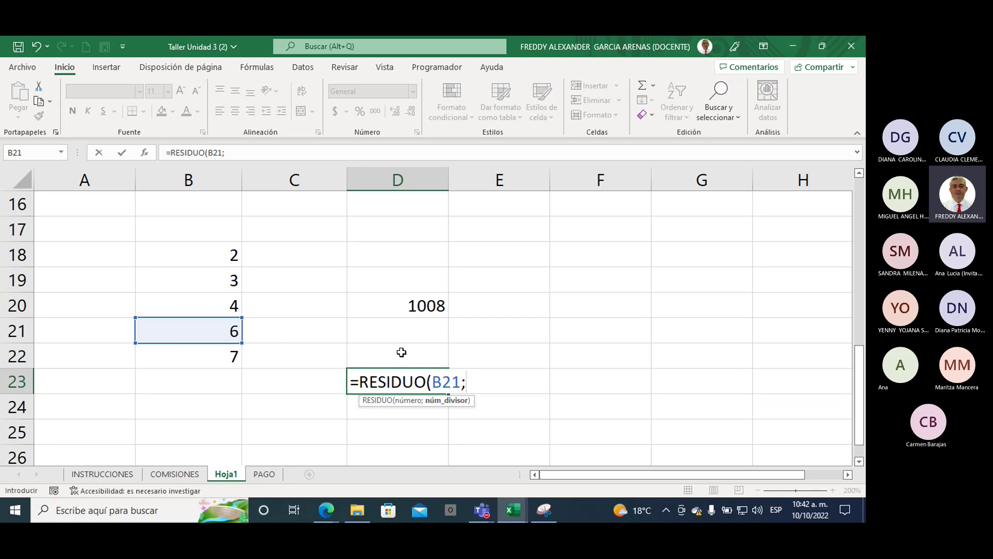
left_click(214, 261)
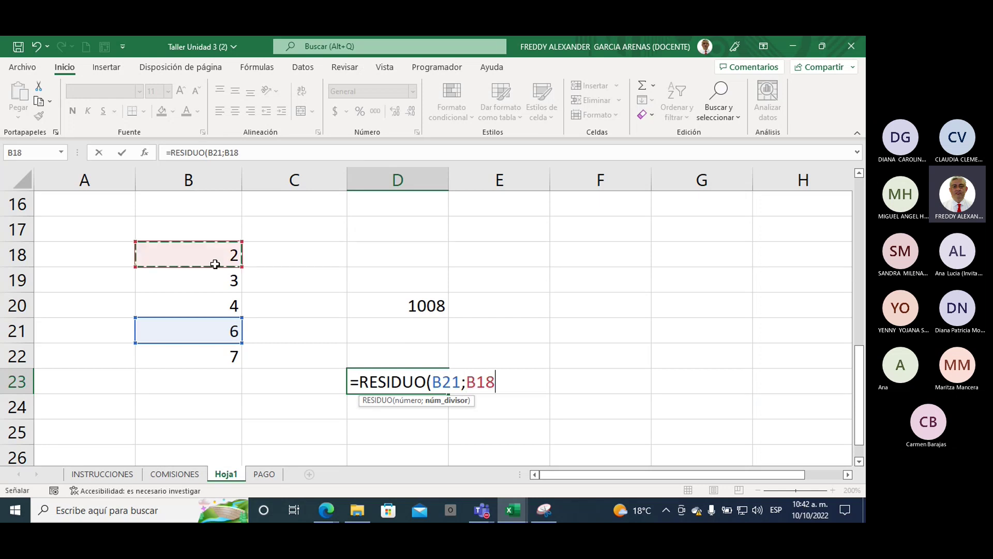
type(")")
key("Return")
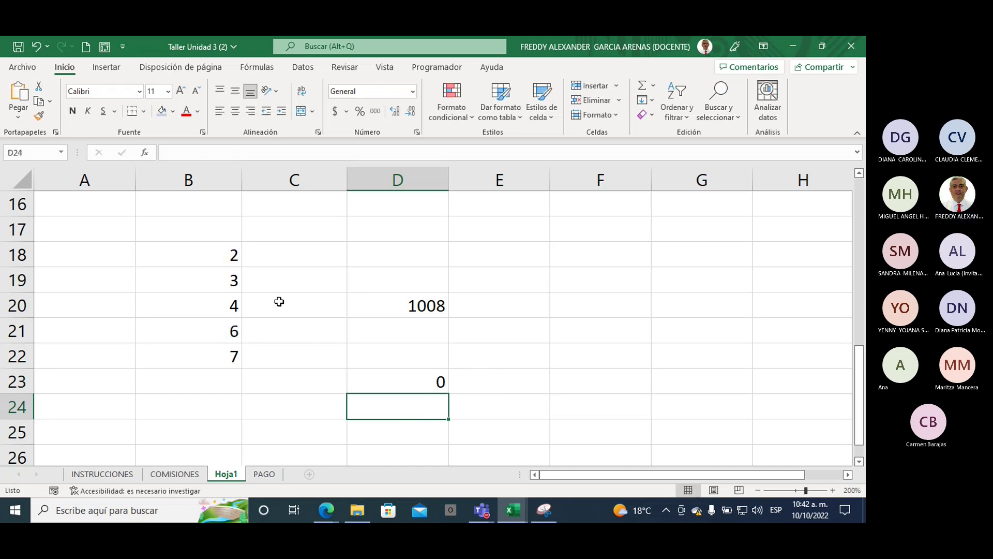
key("Up")
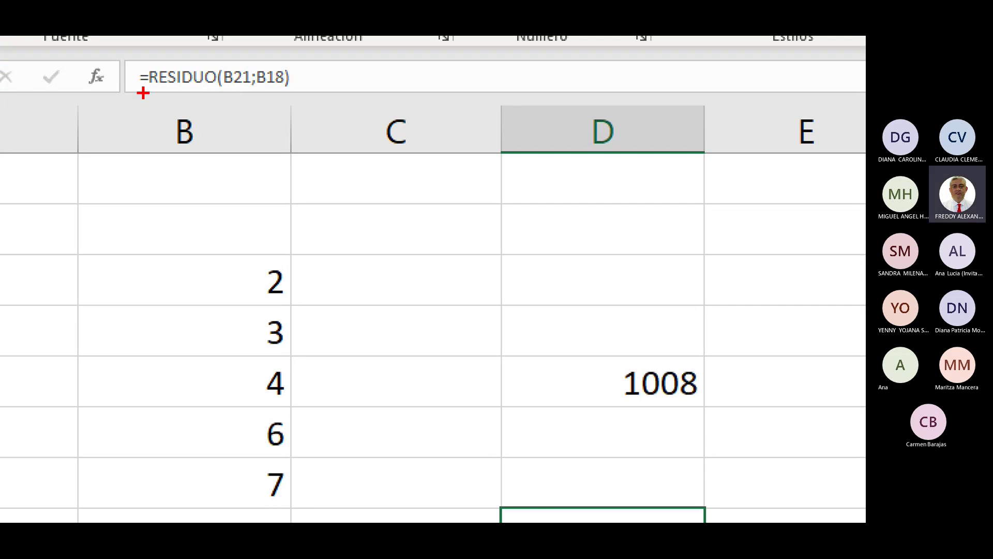
mouse_move(124, 122)
left_mouse_down()
mouse_move(182, 93)
mouse_move(182, 122)
left_mouse_up()
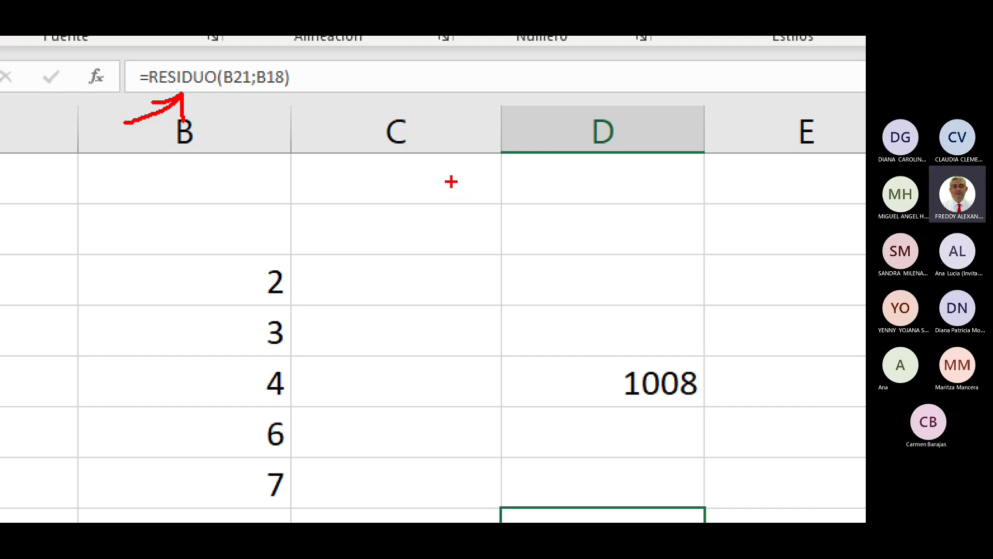
mouse_move(453, 182)
left_mouse_down()
mouse_move(400, 219)
mouse_move(464, 221)
mouse_move(409, 212)
mouse_move(406, 228)
left_mouse_up()
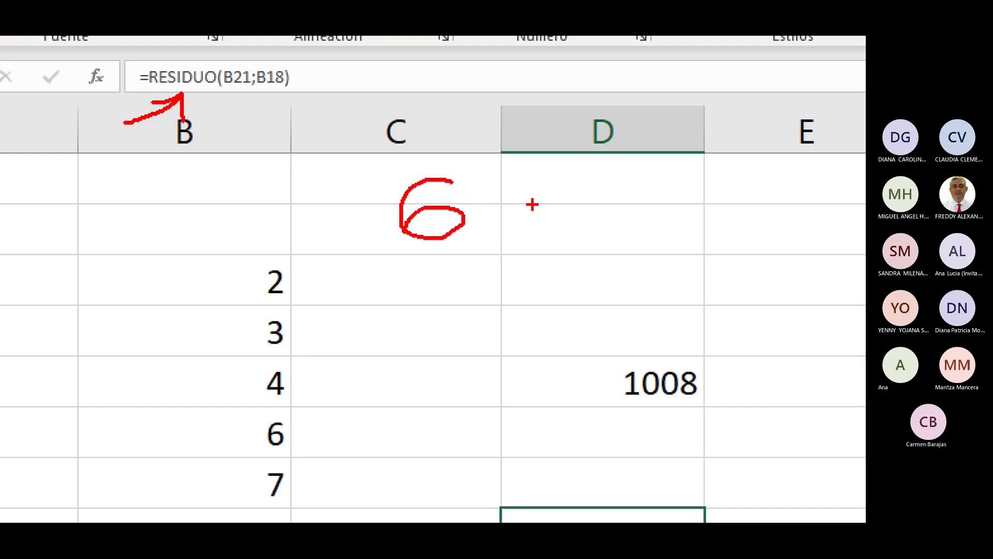
mouse_move(480, 154)
left_mouse_down()
mouse_move(480, 245)
mouse_move(614, 252)
left_mouse_up()
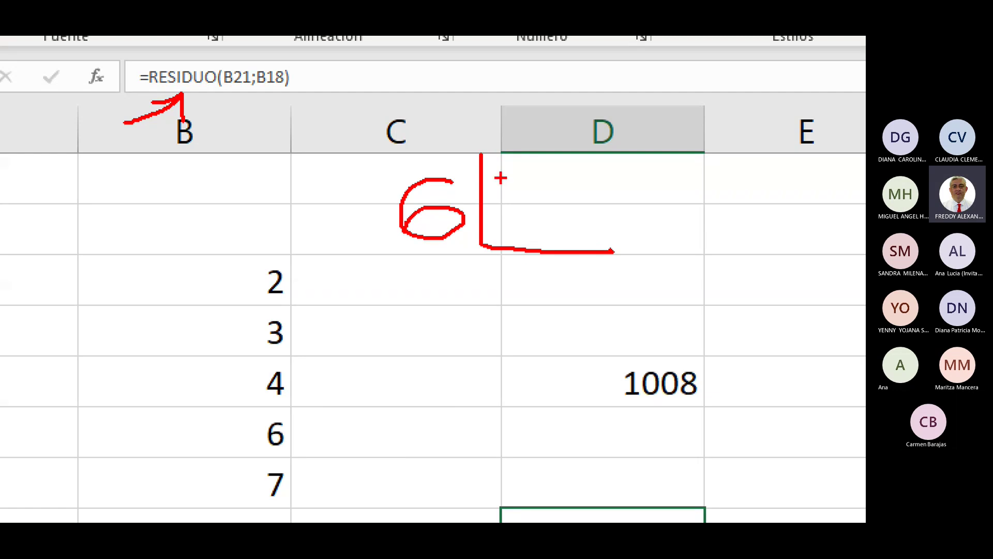
mouse_move(496, 177)
left_mouse_down()
mouse_move(526, 169)
mouse_move(547, 233)
left_mouse_up()
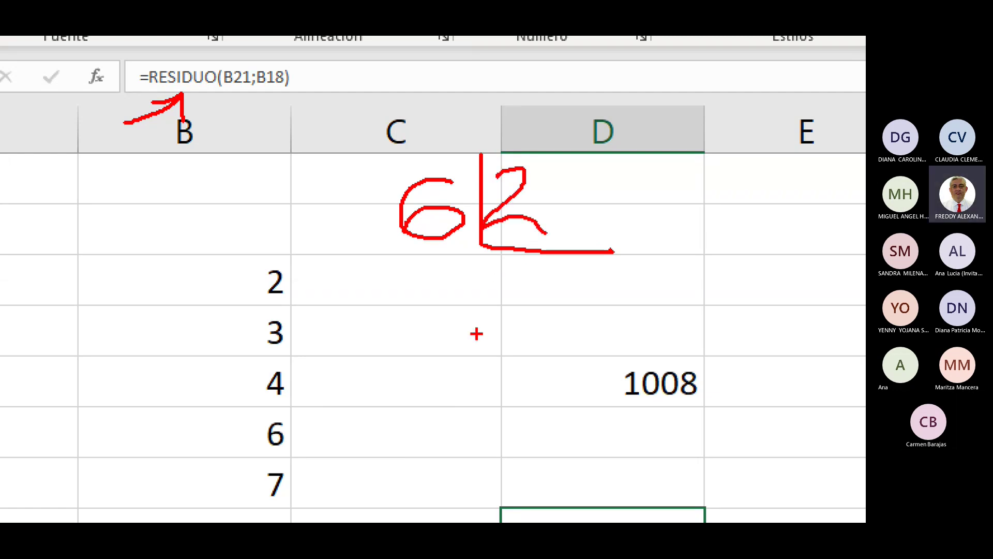
mouse_move(491, 273)
left_mouse_down()
mouse_move(536, 273)
mouse_move(502, 348)
left_mouse_up()
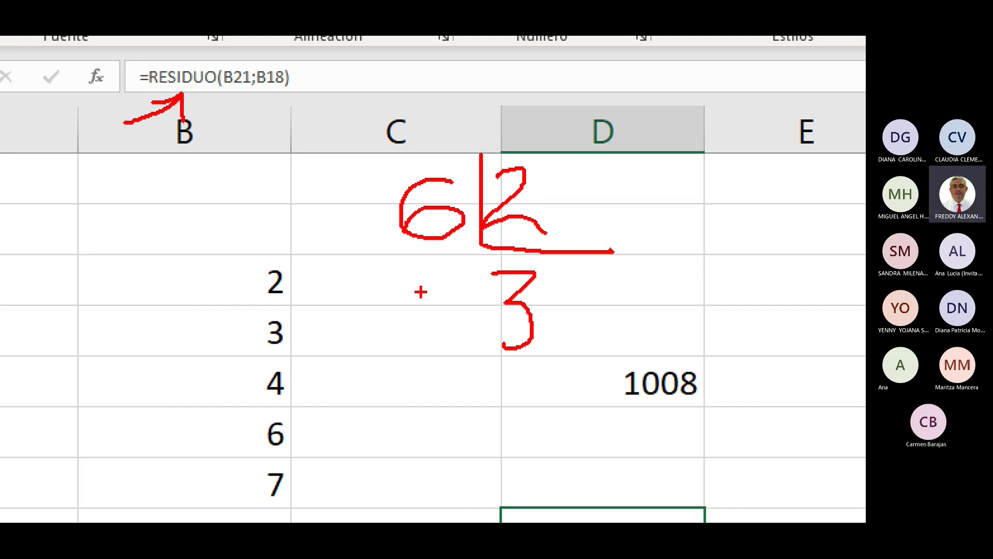
mouse_move(448, 299)
left_mouse_down()
mouse_move(435, 278)
mouse_move(445, 347)
mouse_move(442, 285)
mouse_move(133, 179)
mouse_move(140, 135)
mouse_move(150, 130)
mouse_move(161, 156)
left_mouse_up()
mouse_move(472, 267)
left_mouse_down()
mouse_move(484, 368)
mouse_move(387, 371)
mouse_move(378, 258)
mouse_move(484, 253)
mouse_move(471, 265)
left_mouse_up()
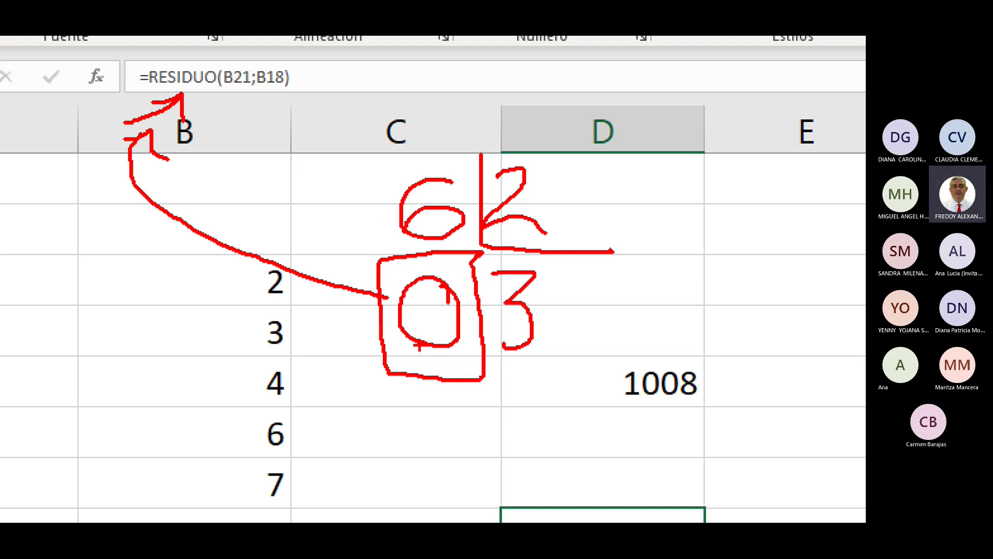
key("Escape")
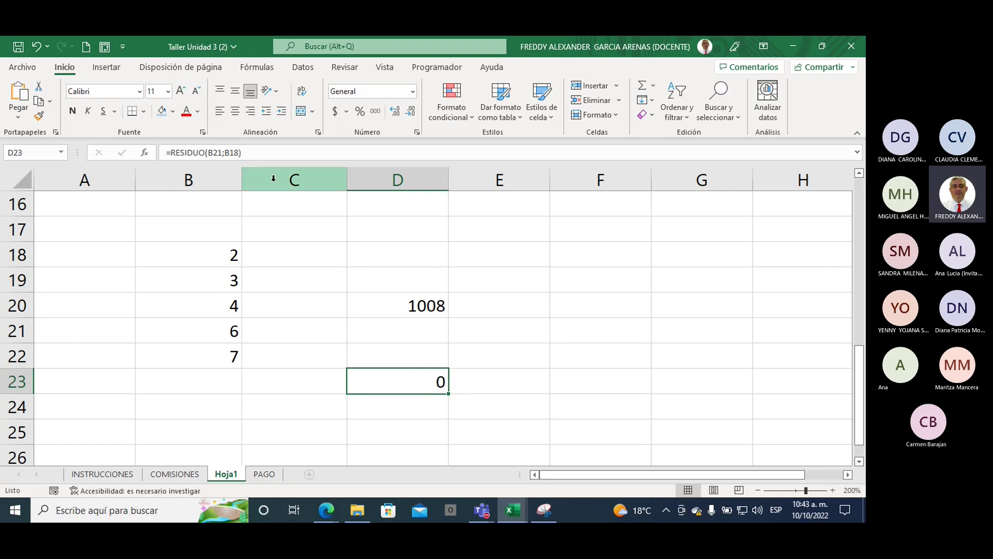
- Replace D23's formula with =COCIENTE(B21;B18), which shows the integer quotient 3
left_click(244, 152)
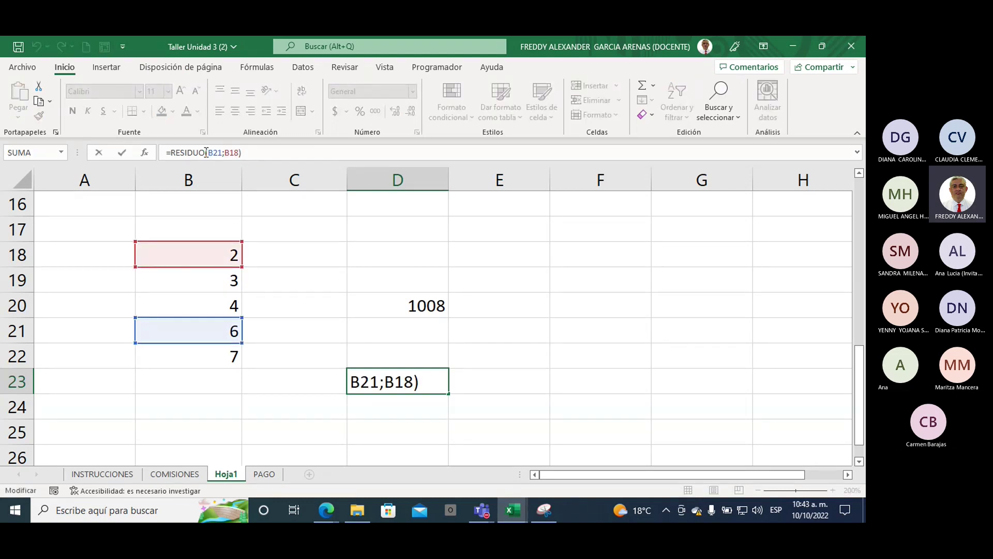
left_click(255, 153)
key("BackSpace")
key("BackSpace")
key("BackSpace")
key("BackSpace")
key("BackSpace")
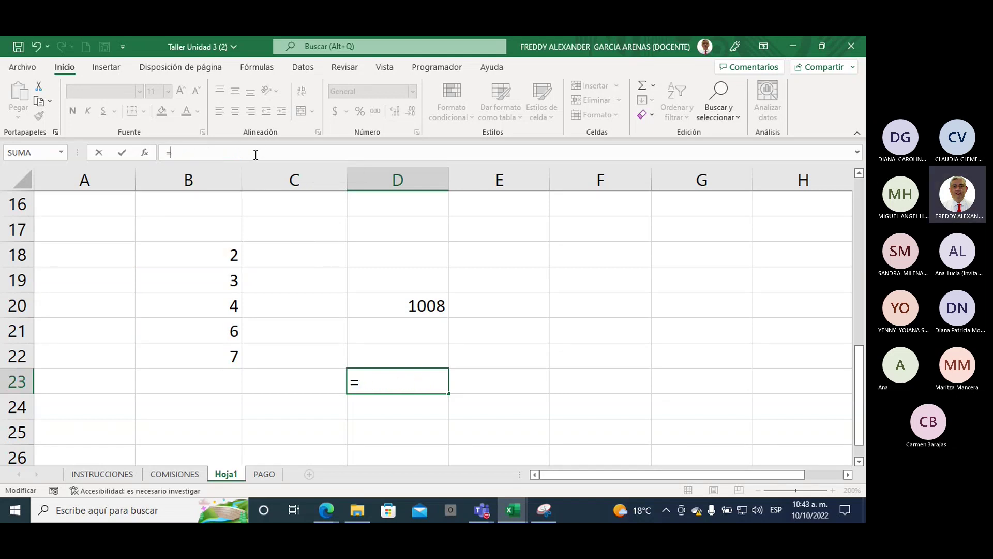
type("co")
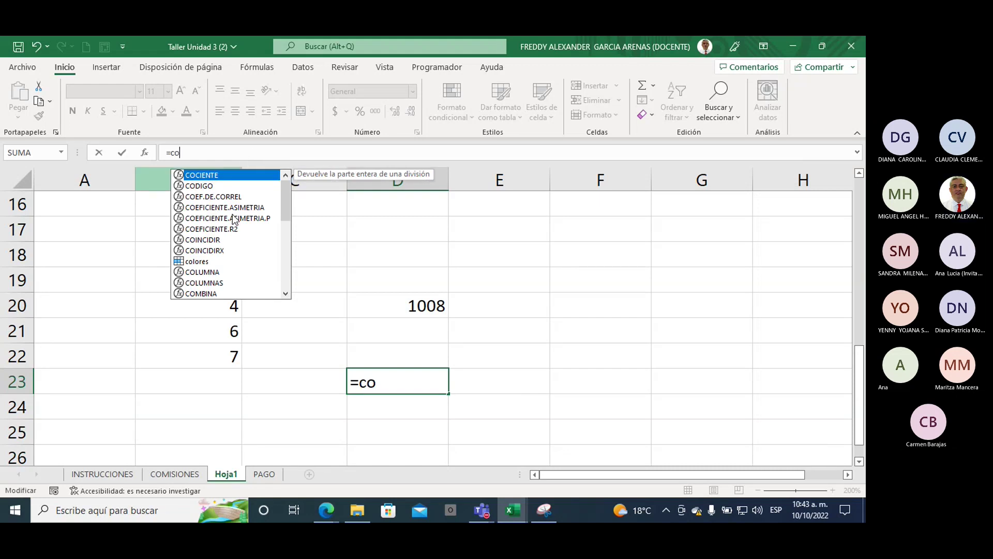
double_click(206, 175)
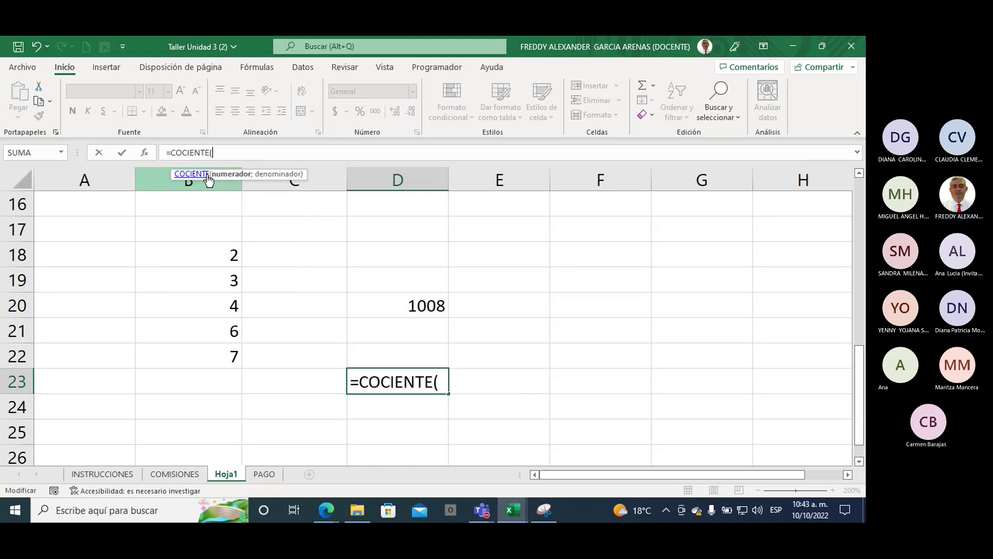
left_click(214, 334)
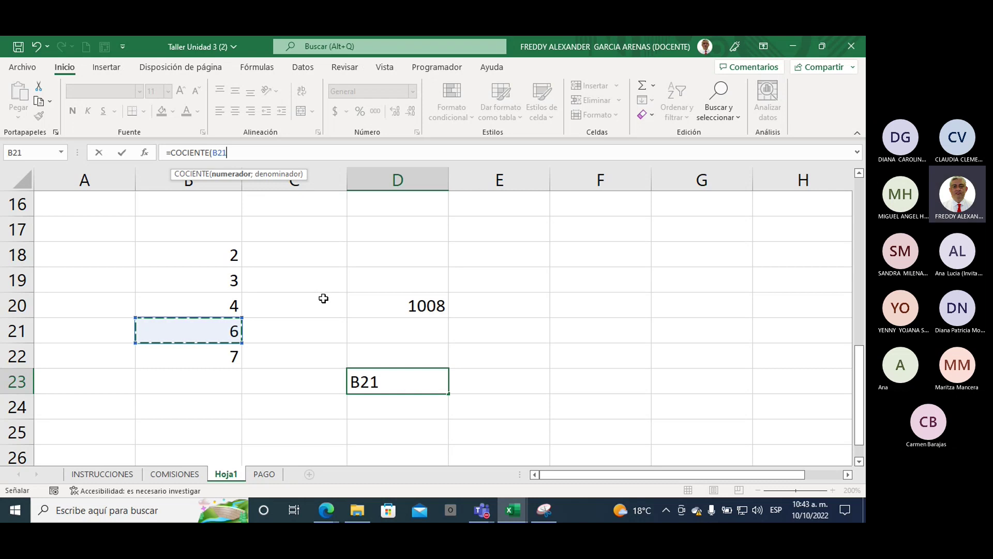
type(";")
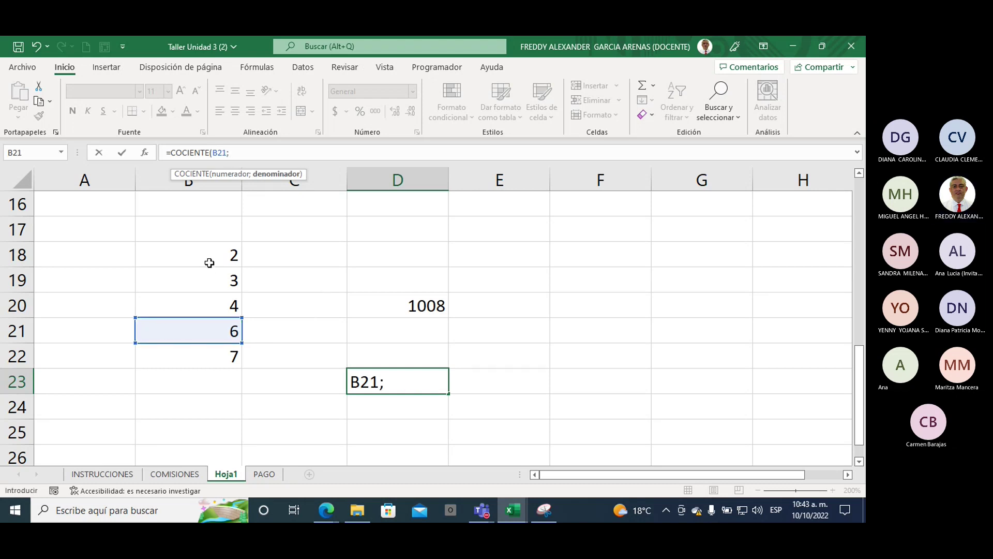
left_click(209, 263)
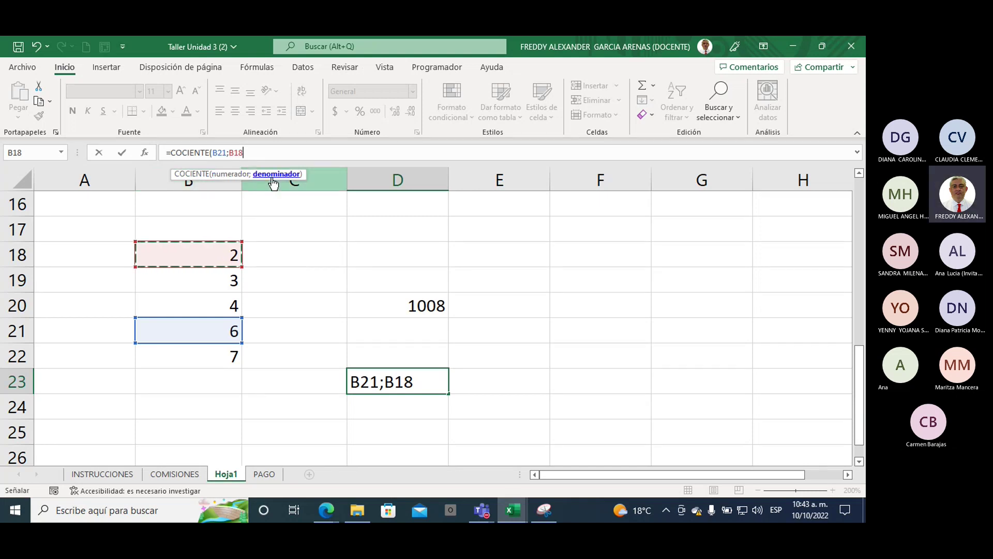
type(")")
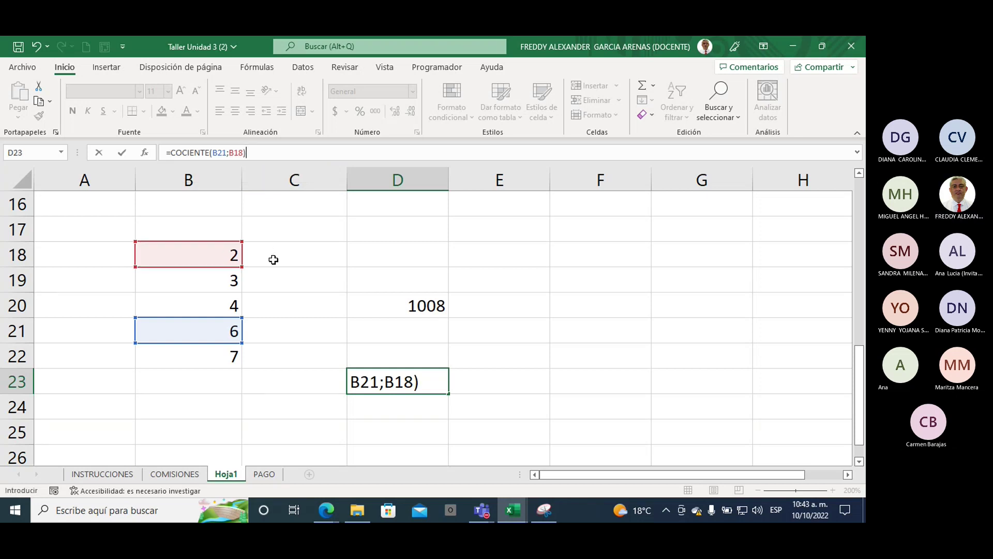
key("Return")
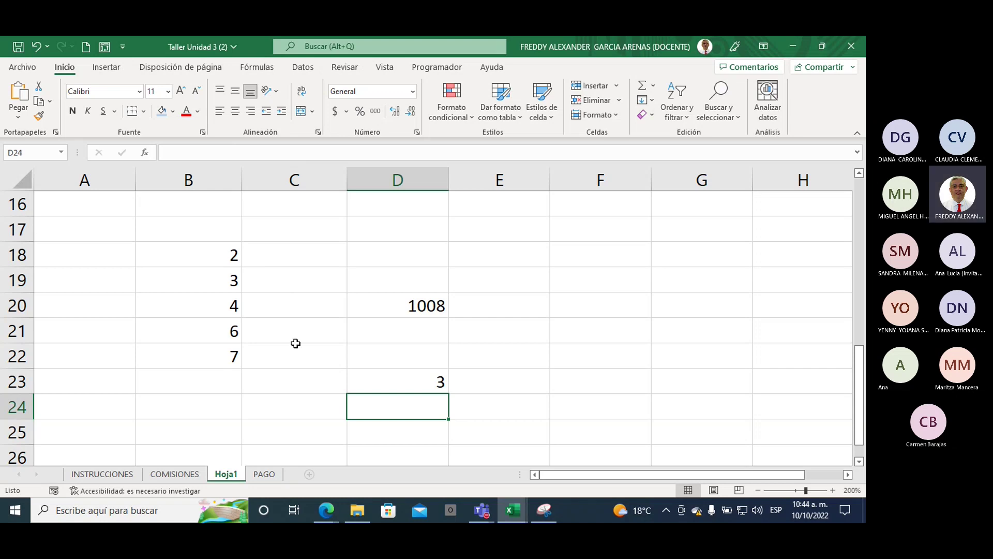
left_click(370, 370)
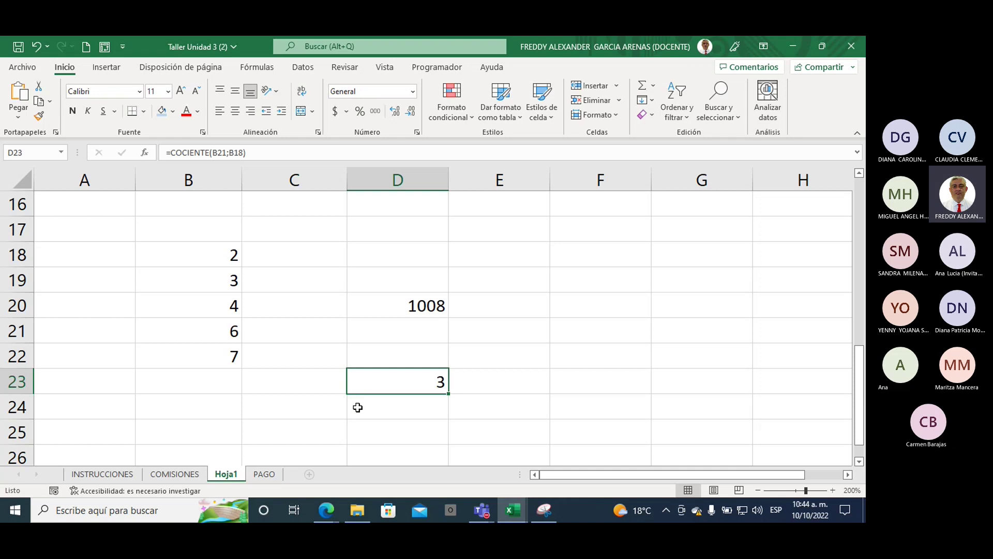
left_click(324, 339)
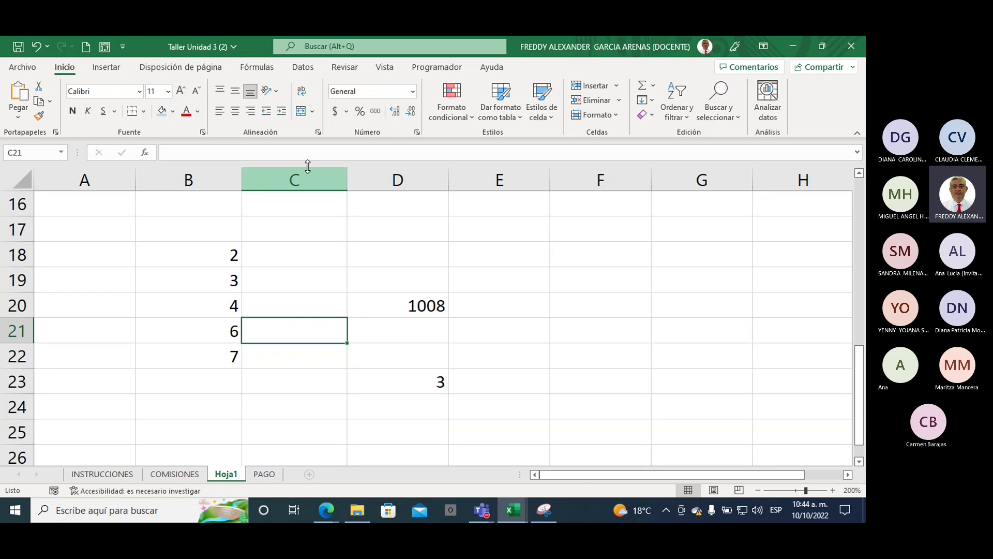
- Show the Fórmulas tab and highlight its Biblioteca de funciones categories
left_click(257, 67)
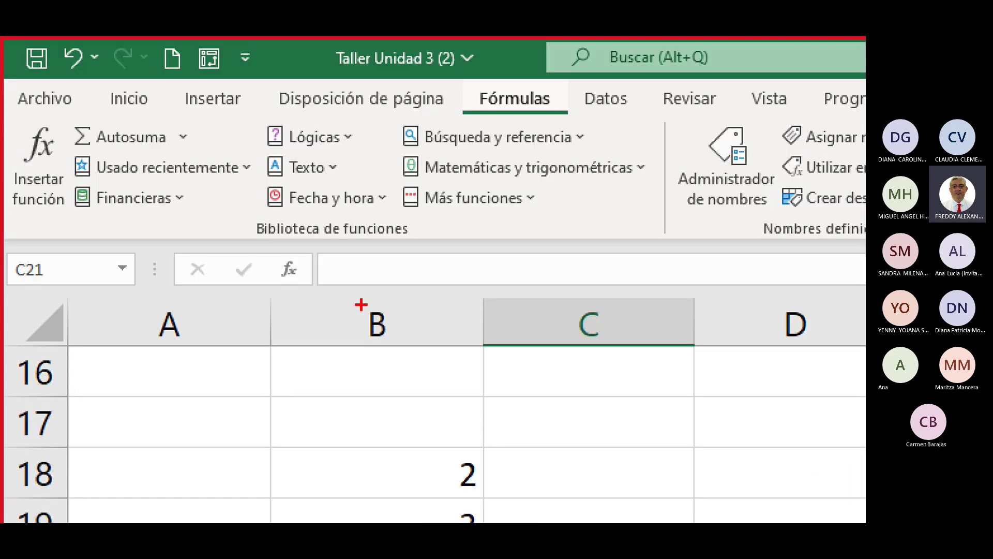
mouse_move(239, 239)
left_mouse_down()
mouse_move(351, 255)
mouse_move(433, 250)
left_mouse_up()
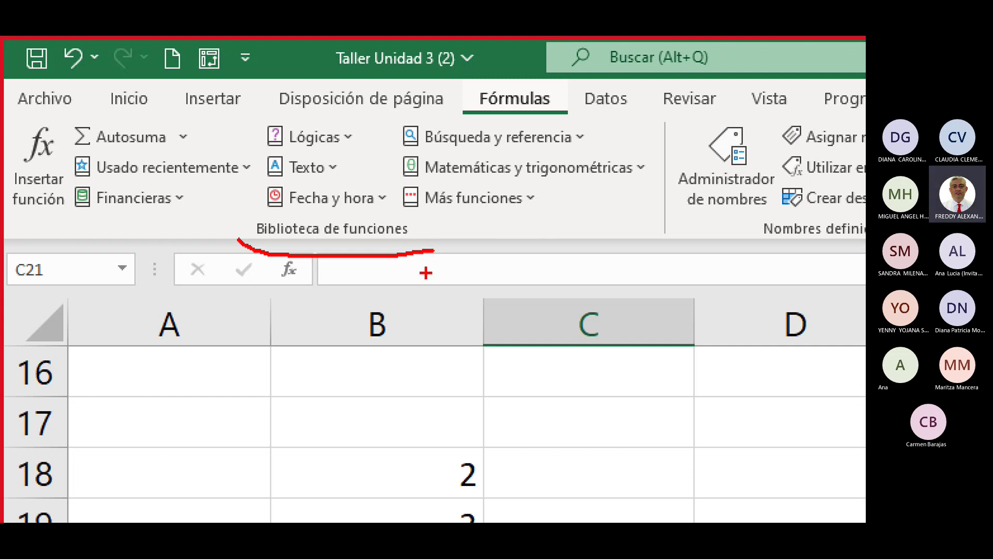
key("Escape")
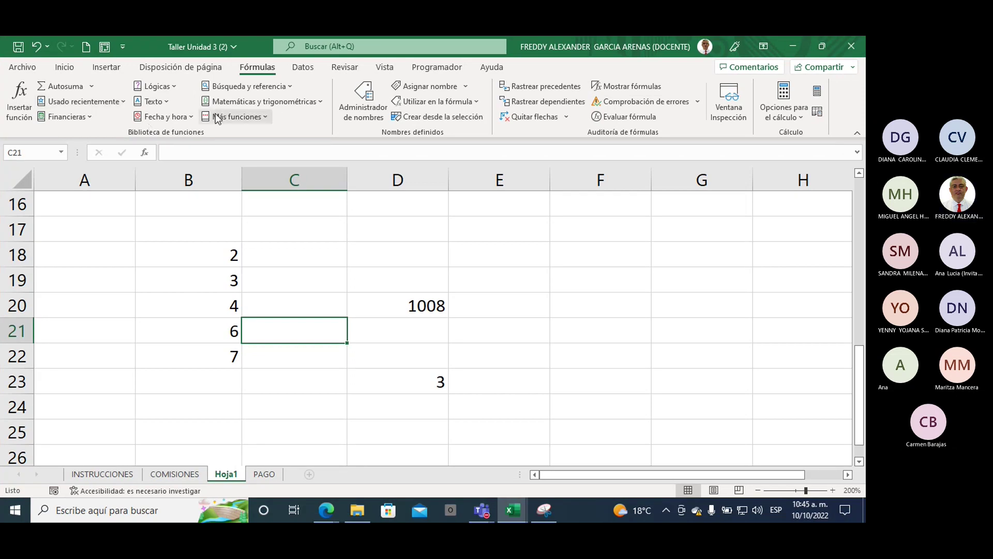
- Browse the Matemáticas y trigonométricas function list up and down, then close it
left_click(321, 102)
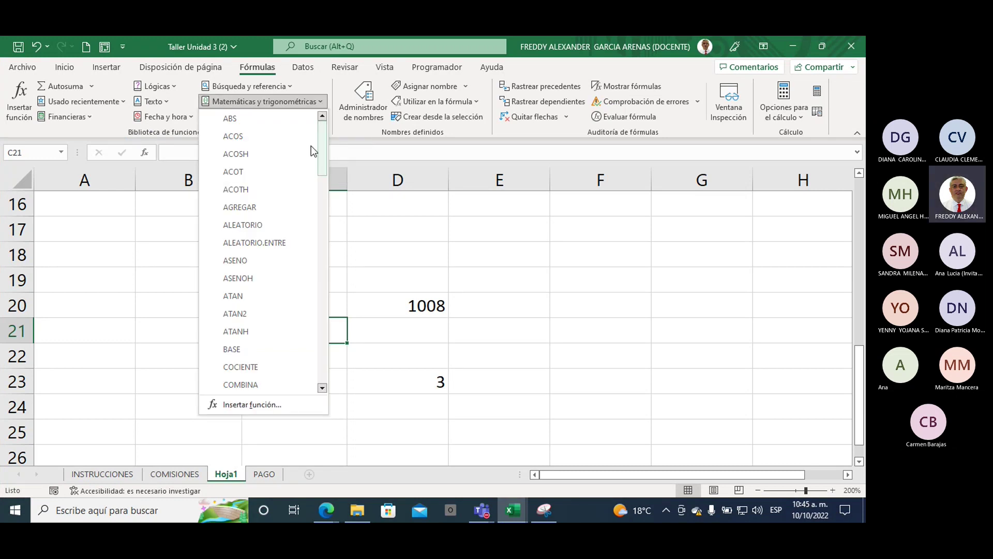
scroll(307, 181, "down", 2)
scroll(306, 183, "down", 2)
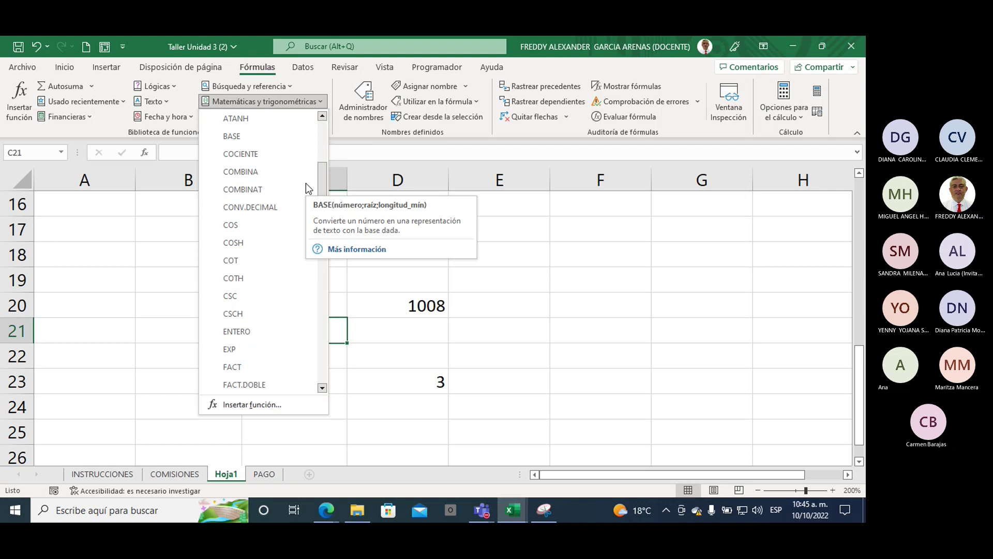
scroll(306, 183, "down", 3)
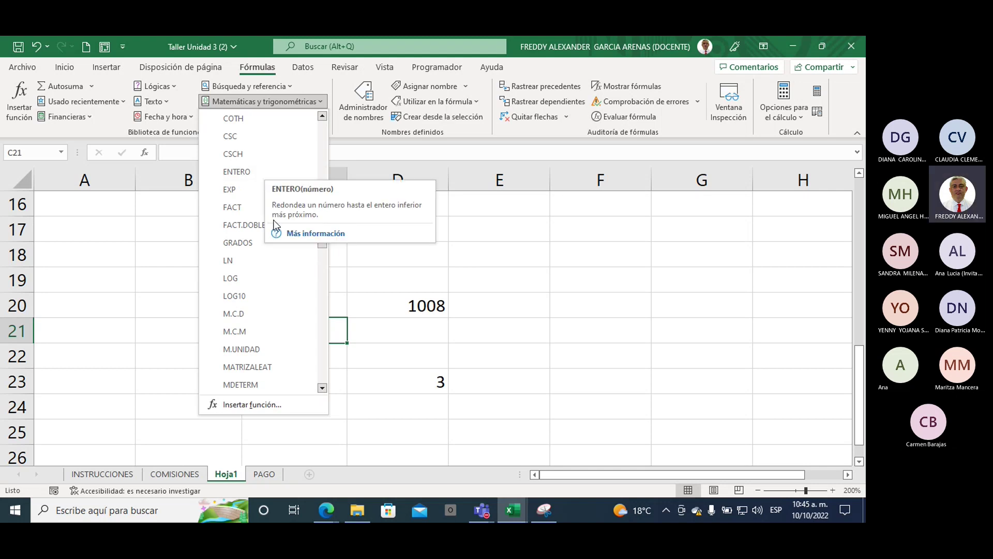
scroll(280, 258, "down", 5)
scroll(280, 253, "down", 3)
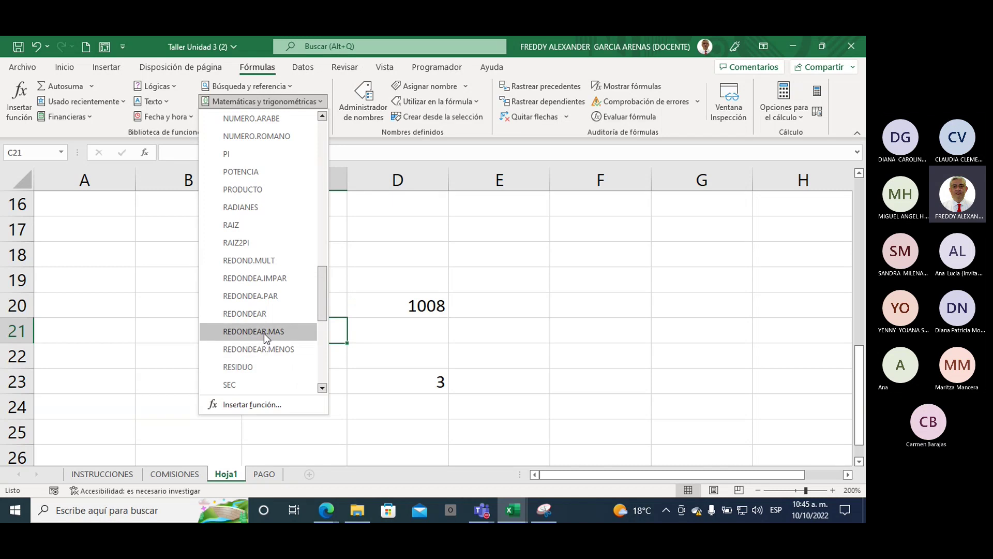
scroll(264, 333, "down", 2)
scroll(264, 333, "down", 2)
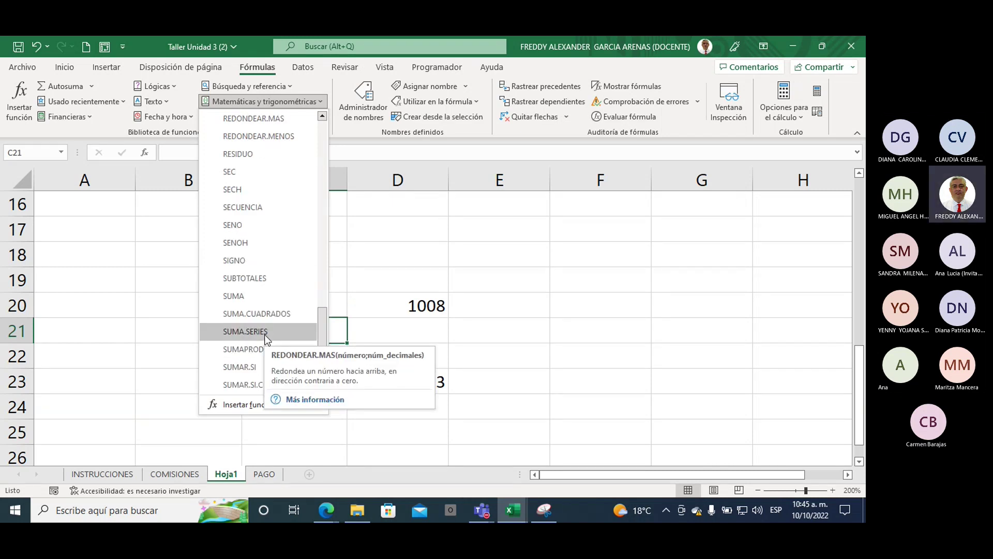
scroll(287, 331, "up", 4)
scroll(286, 331, "up", 2)
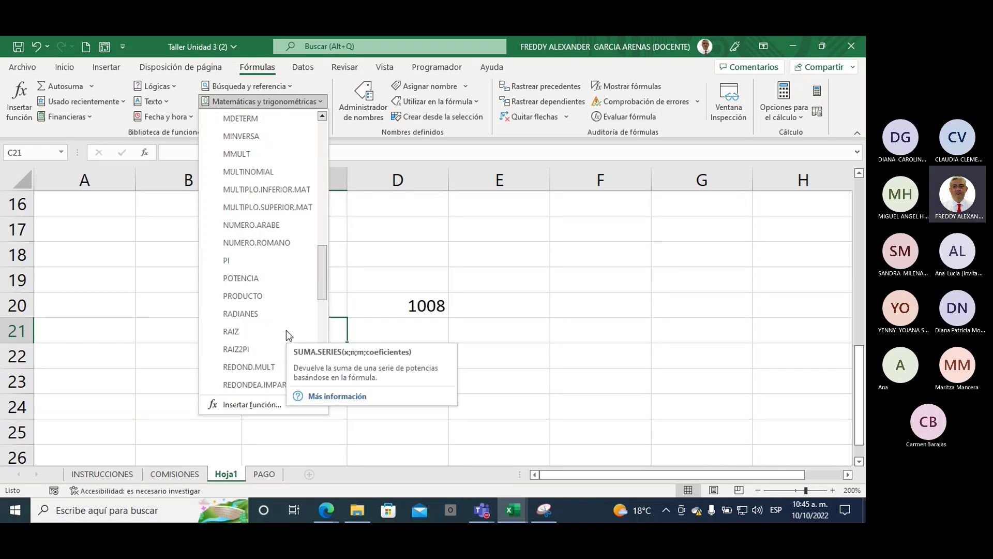
scroll(287, 334, "up", 2)
scroll(286, 334, "up", 2)
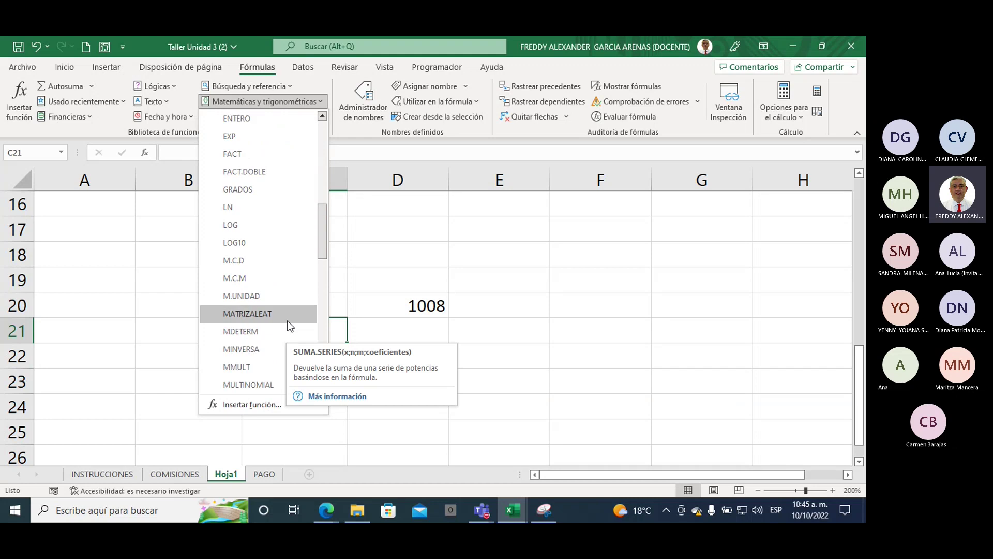
scroll(288, 325, "up", 5)
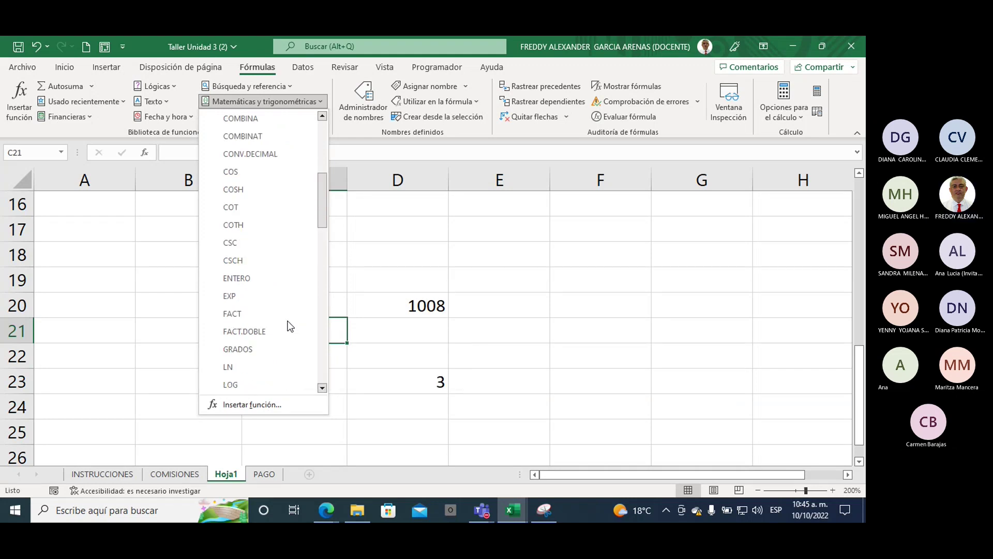
scroll(288, 324, "up", 5)
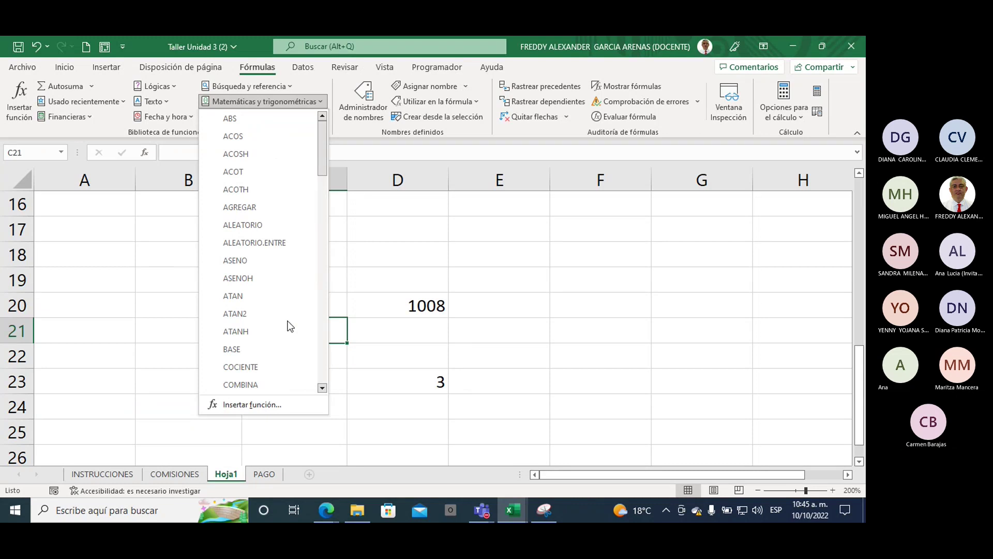
scroll(290, 325, "down", 1)
scroll(290, 325, "down", 1)
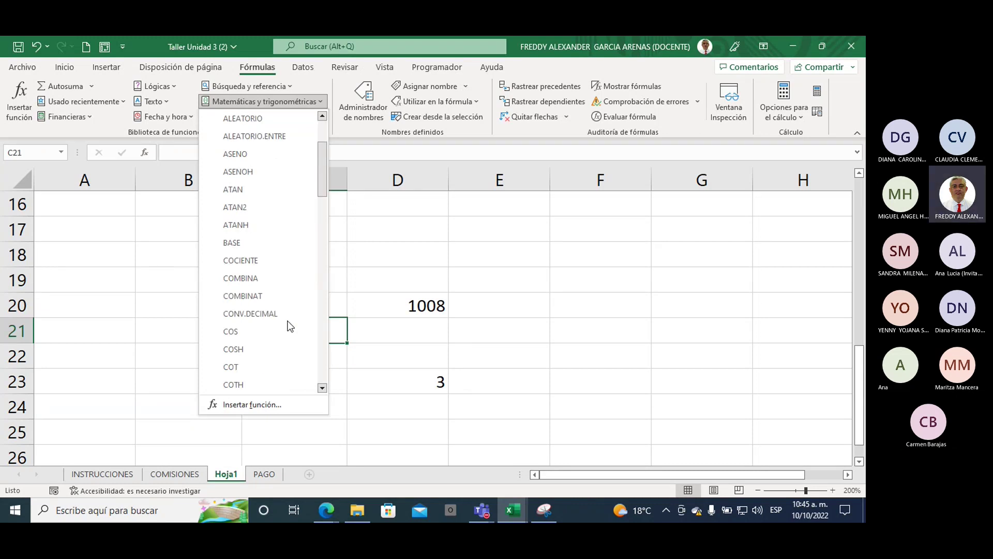
scroll(290, 326, "down", 1)
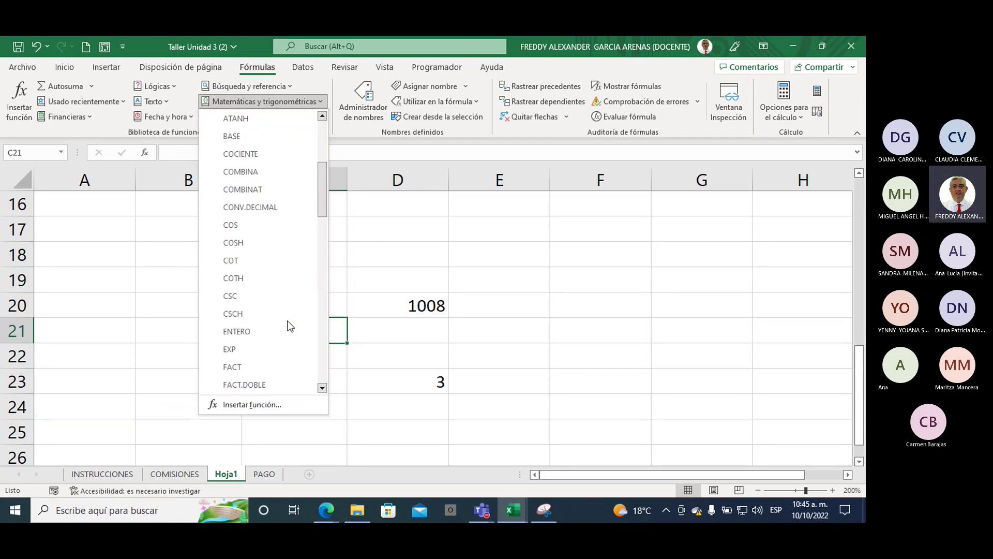
scroll(290, 326, "down", 1)
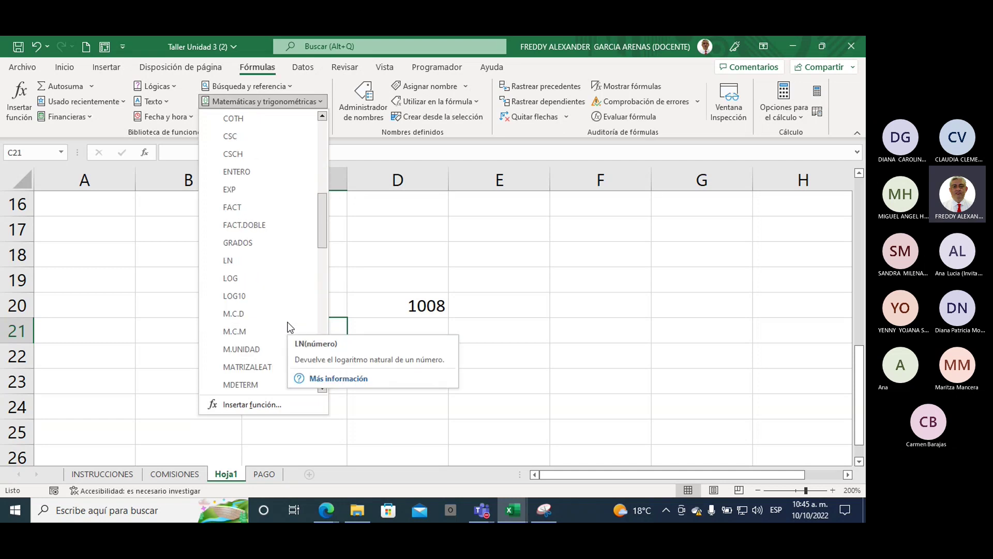
scroll(290, 326, "down", 1)
scroll(288, 325, "down", 1)
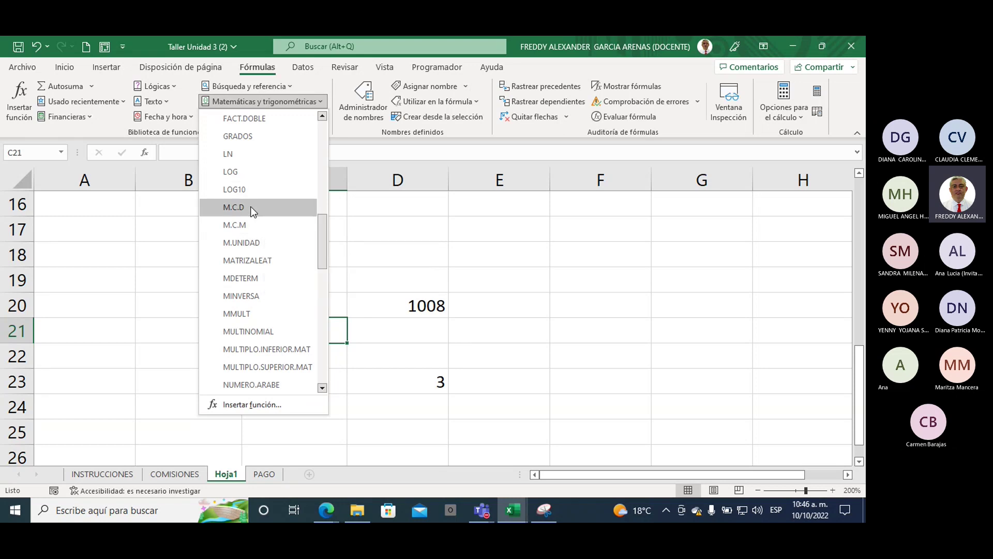
left_click(365, 280)
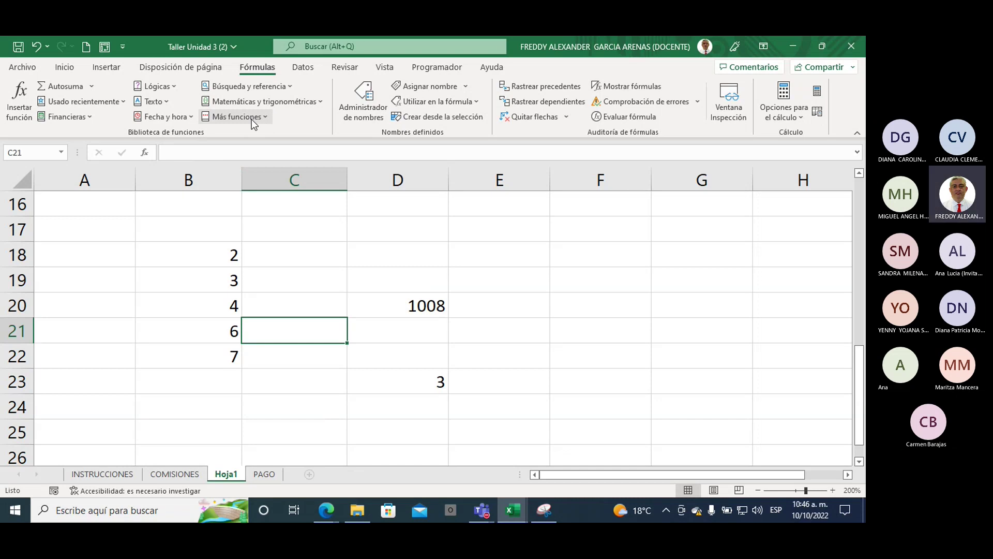
- Glance at the Texto functions list, then switch to the COMISIONES sheet
left_click(168, 104)
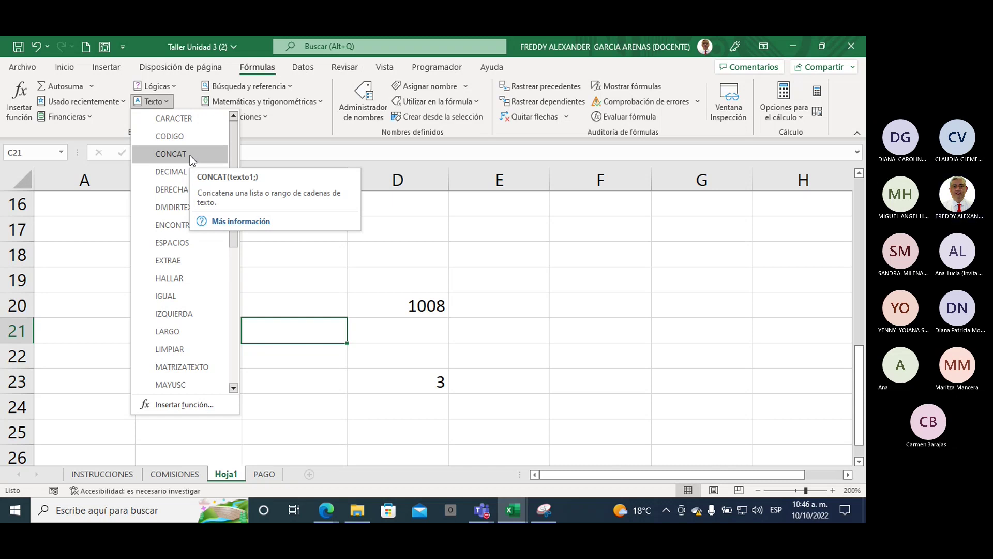
left_click(322, 284)
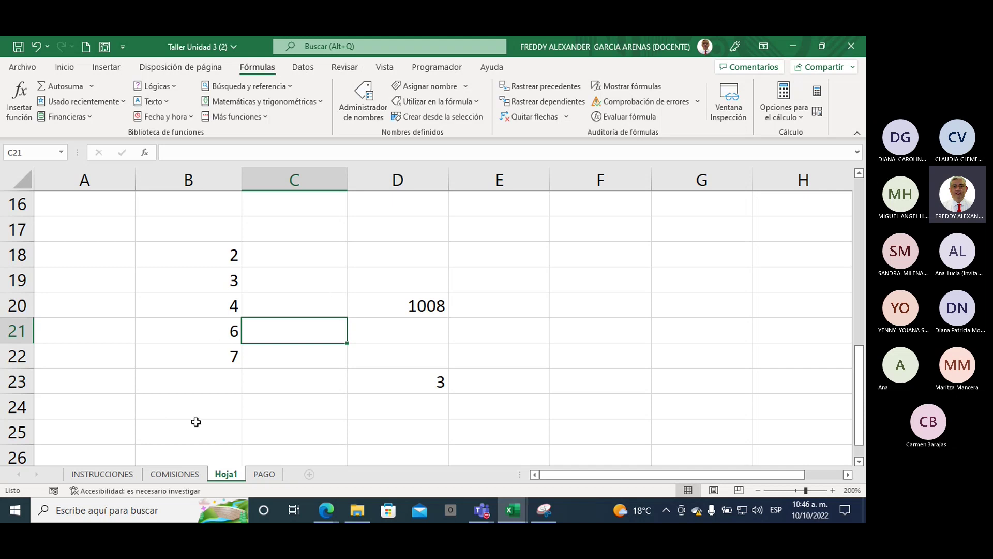
left_click(184, 478)
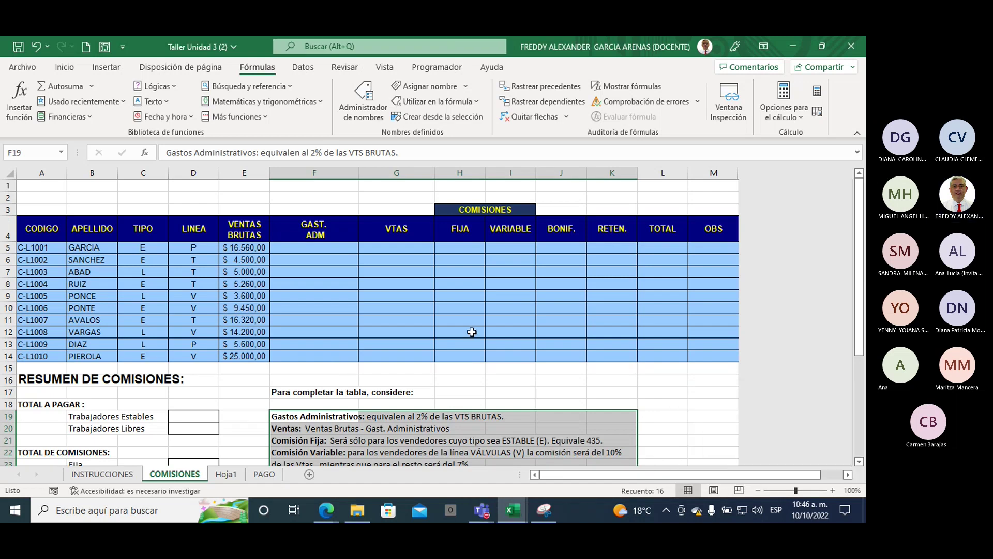
- Review the commissions table, marking the empty F5:M14 area and the 2% of gross sales rule
scroll(472, 332, "down", 1)
scroll(421, 345, "up", 1)
mouse_move(312, 247)
left_mouse_down()
mouse_move(305, 362)
mouse_move(313, 357)
left_mouse_up()
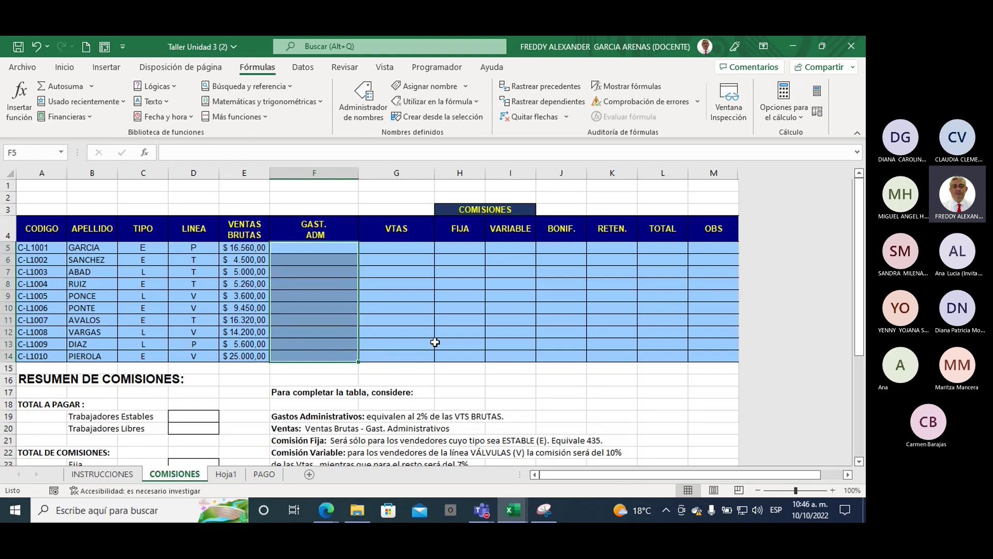
left_click_drag(383, 250, 699, 349)
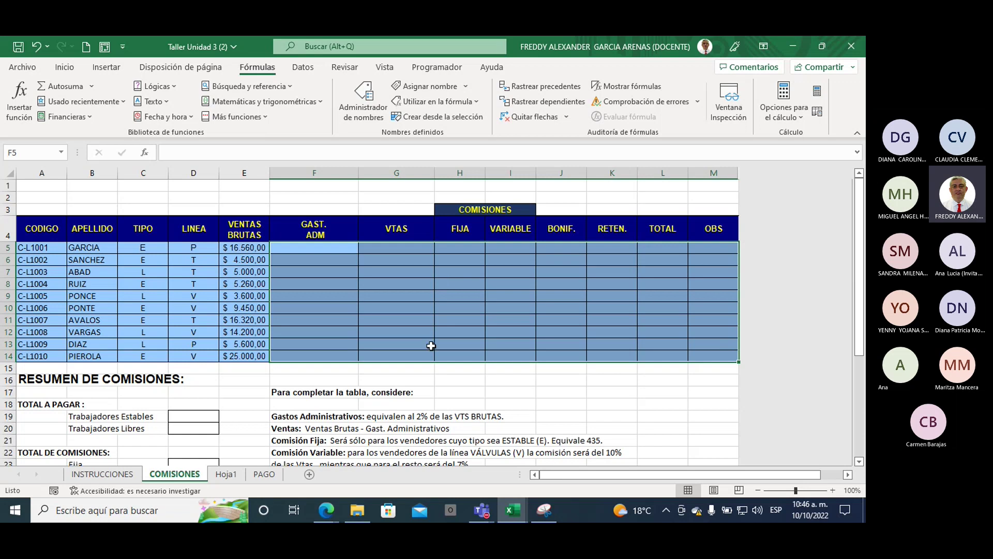
scroll(430, 347, "down", 1)
left_click(286, 383)
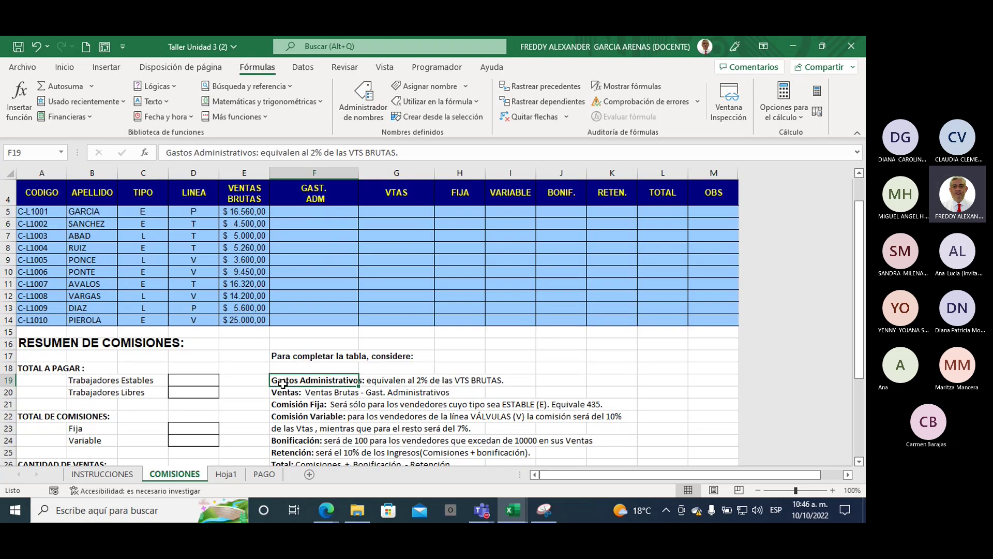
left_click(383, 385)
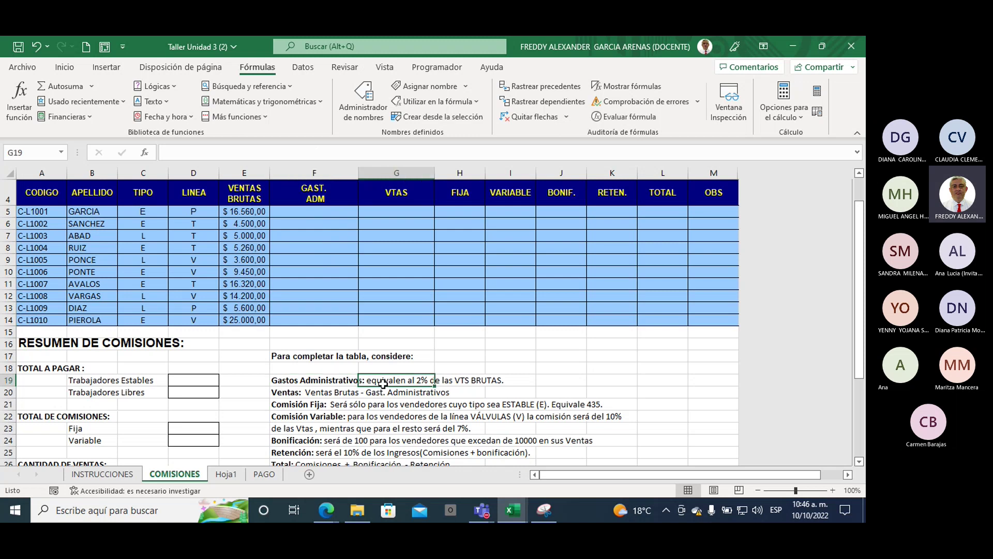
left_click_drag(419, 385, 517, 382)
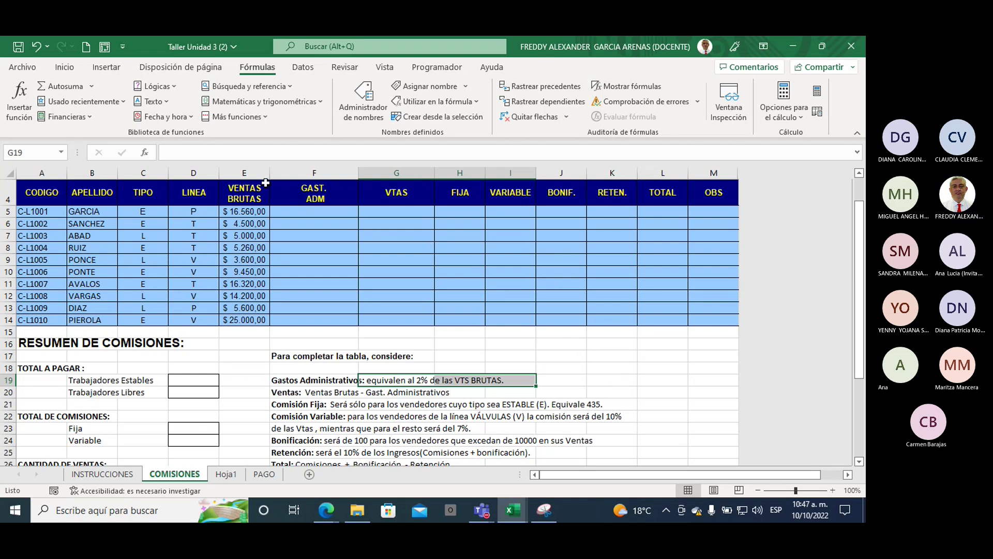
left_click(253, 172)
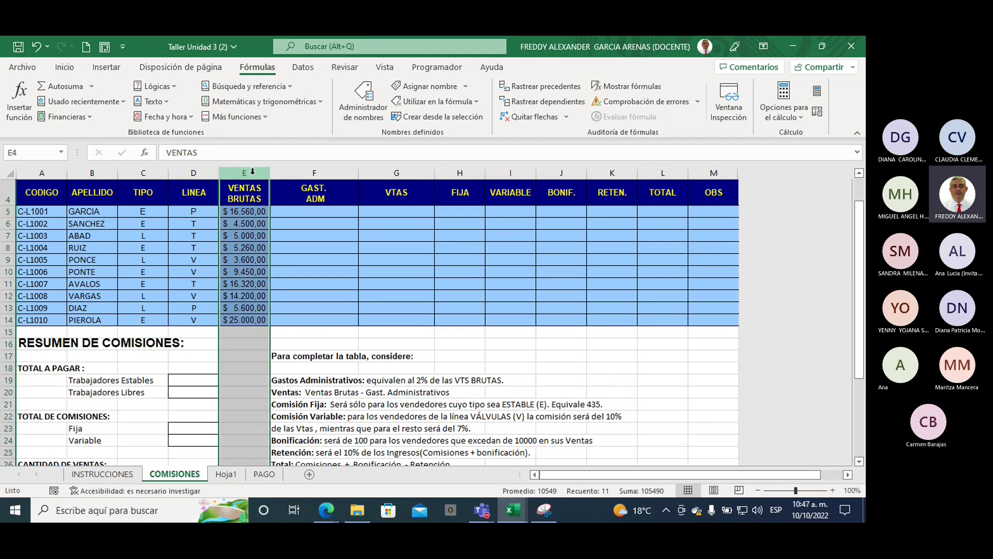
left_click(243, 213)
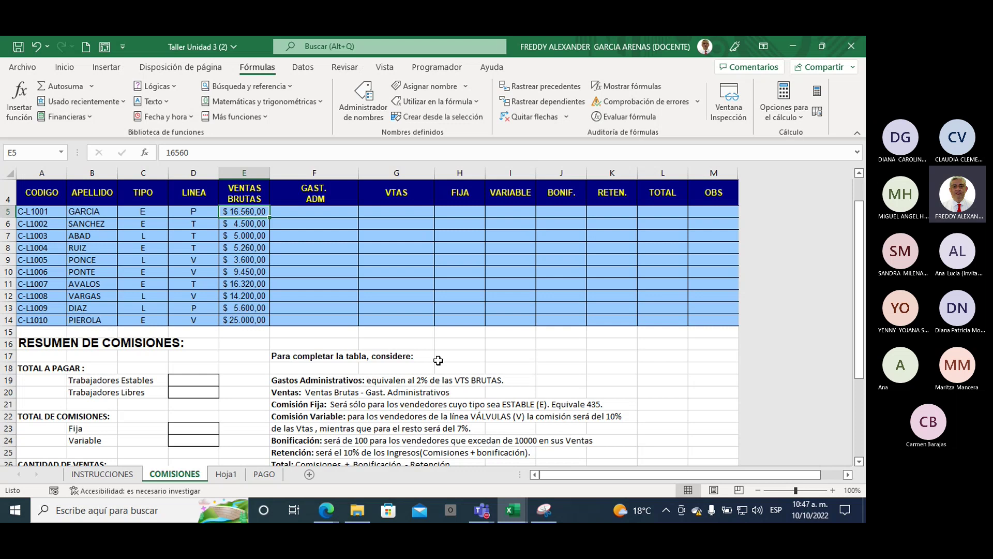
- Zoom to 140%, widen column E so amounts show fully, and begin a formula in F5
left_click(305, 207)
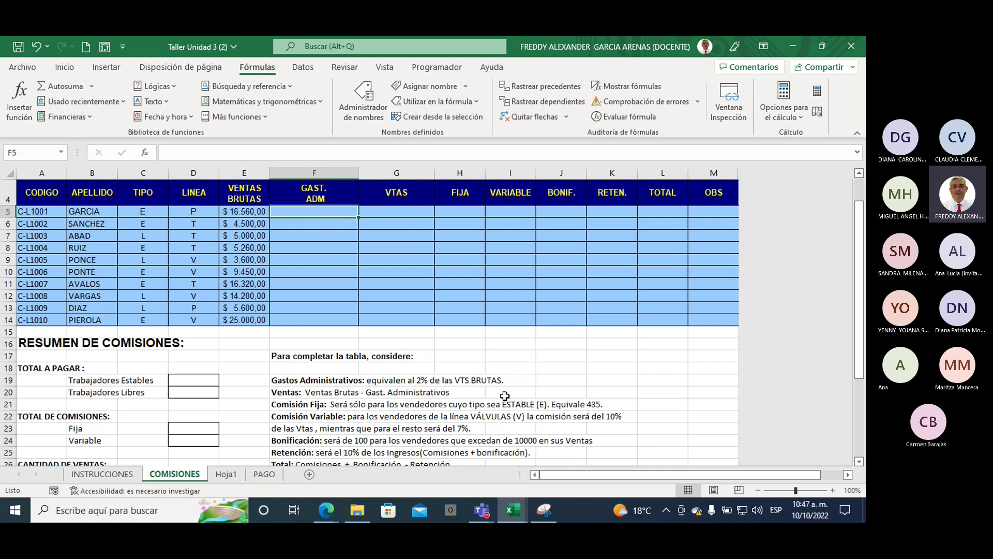
left_click(833, 489)
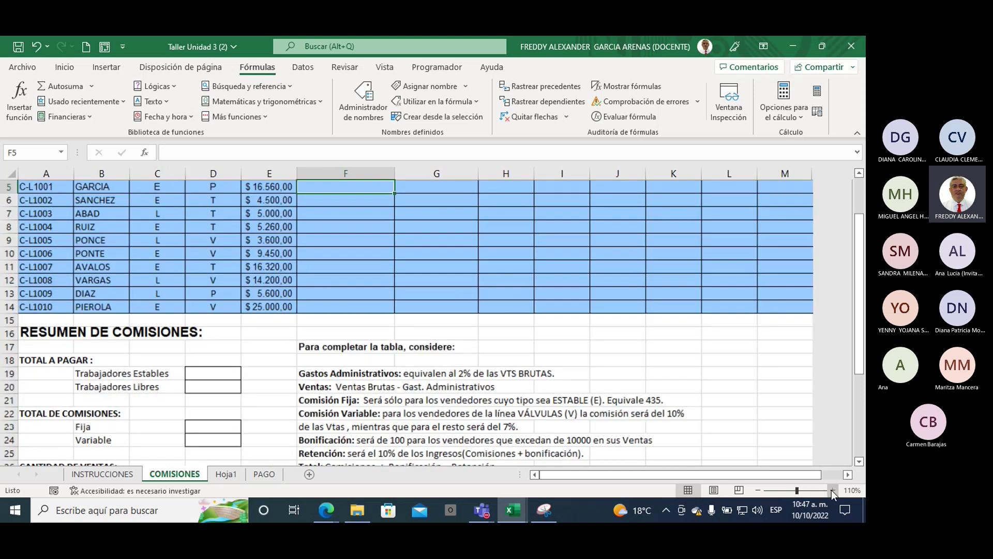
left_click(832, 490)
left_click(833, 490)
left_click(832, 490)
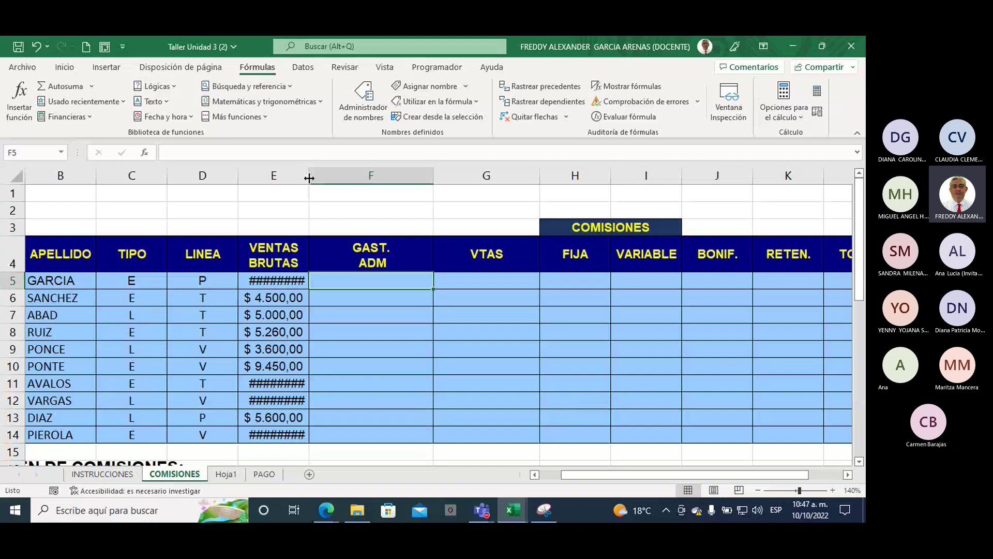
left_click_drag(308, 176, 322, 175)
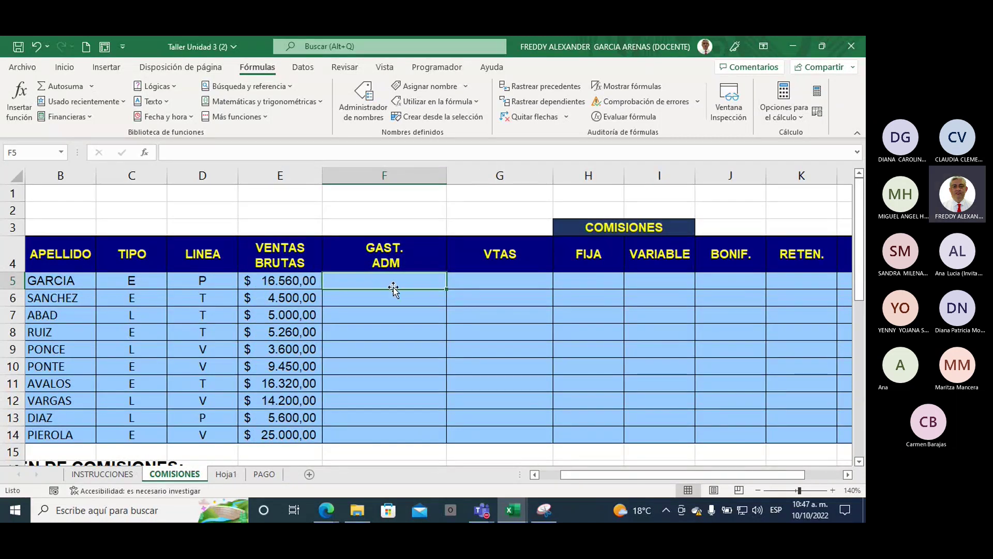
type("=")
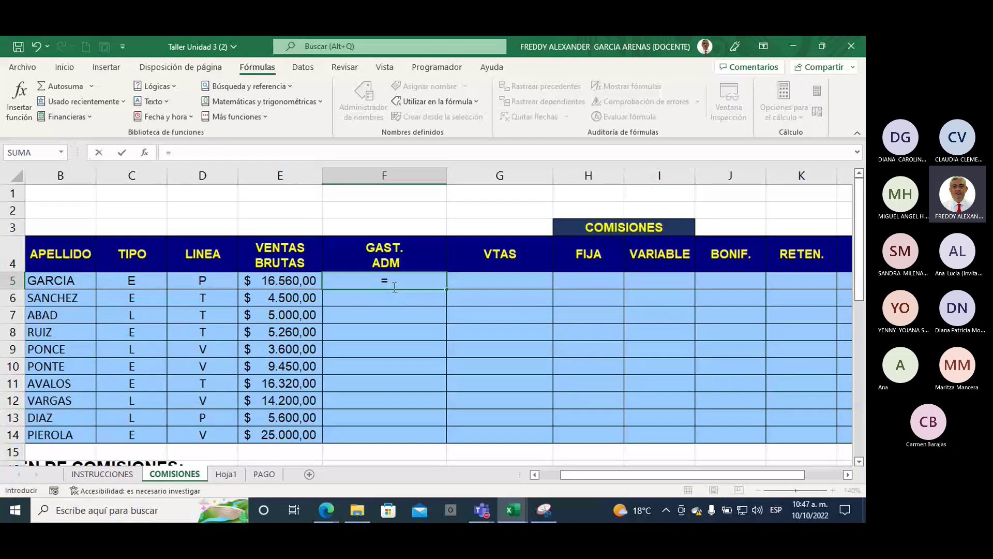
- Finish F5's formula as =E5*2% so GARCIA's GAST. ADM shows $ 331,20, then check it
left_click(302, 280)
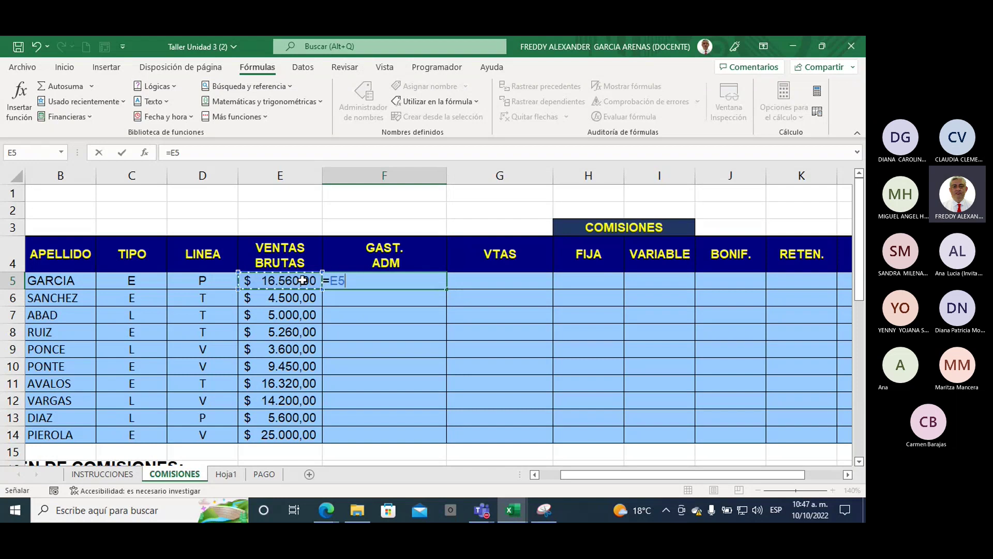
type("*")
type("2")
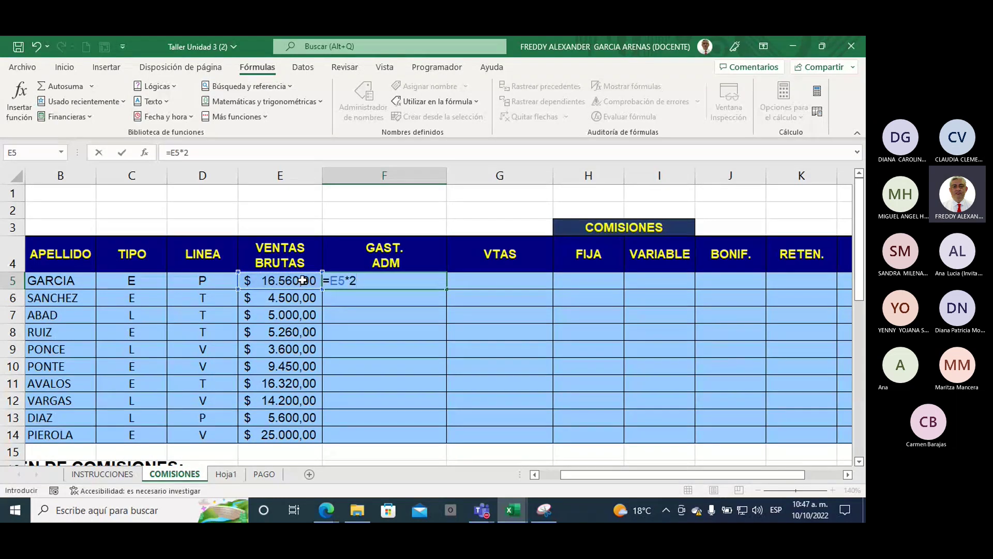
type("%")
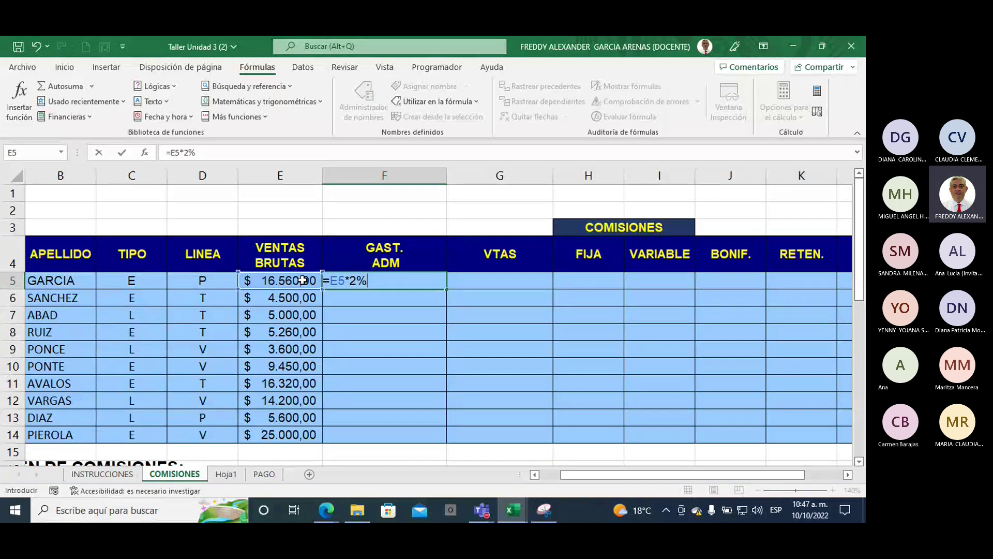
key("Return")
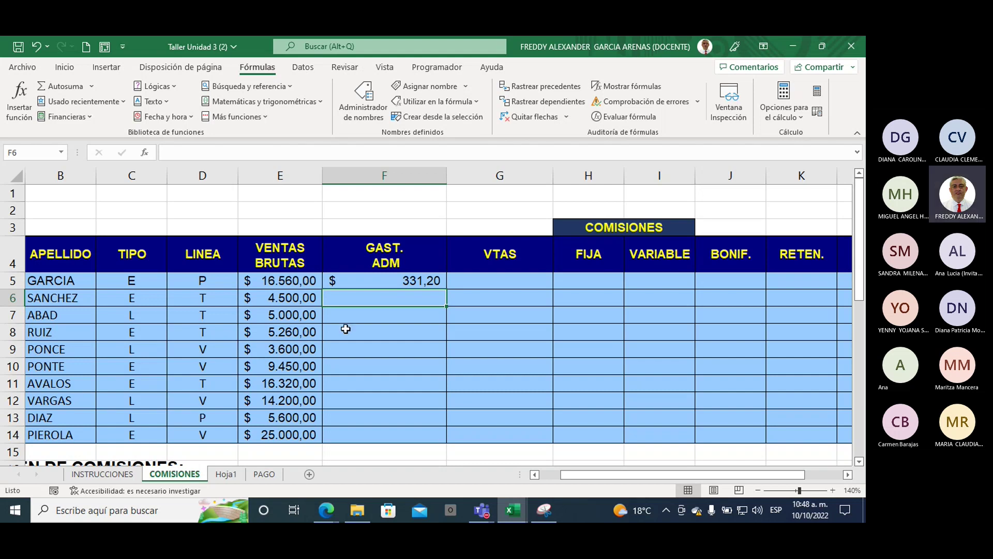
left_click(346, 283)
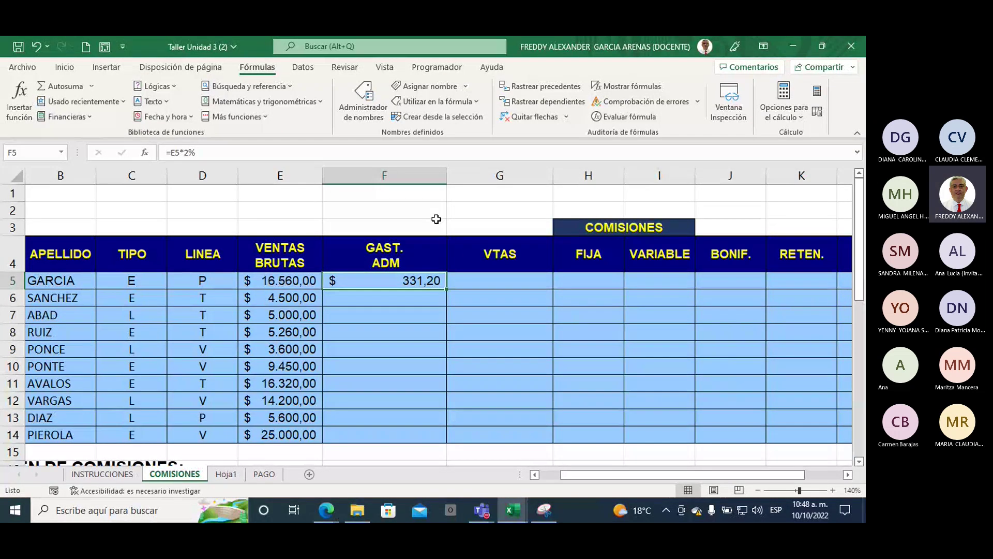
- Enter =E6*2% in F6 so SANCHEZ's GAST. ADM shows $ 90,00, then check it
left_click(382, 297)
type("=")
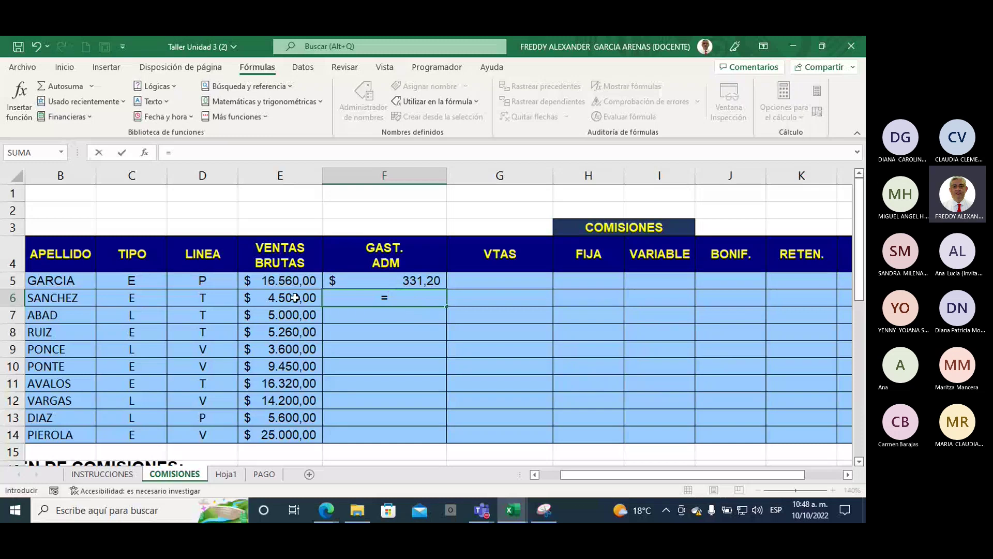
left_click(313, 299)
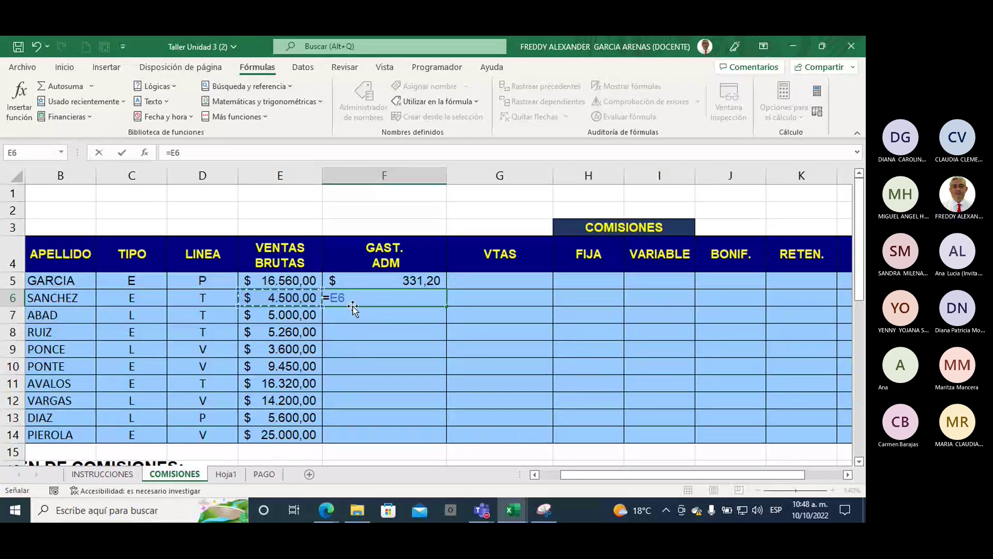
type("*2")
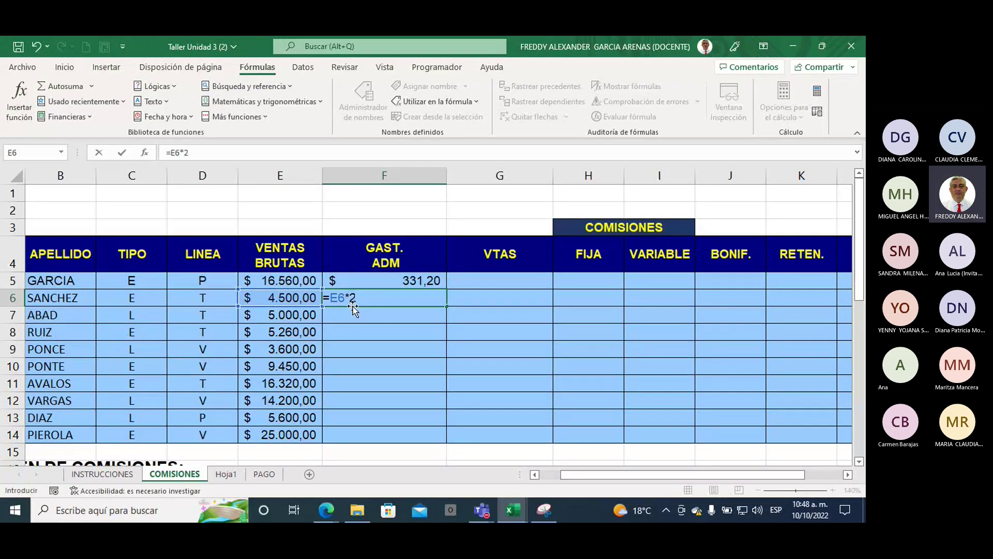
type("%")
key("Return")
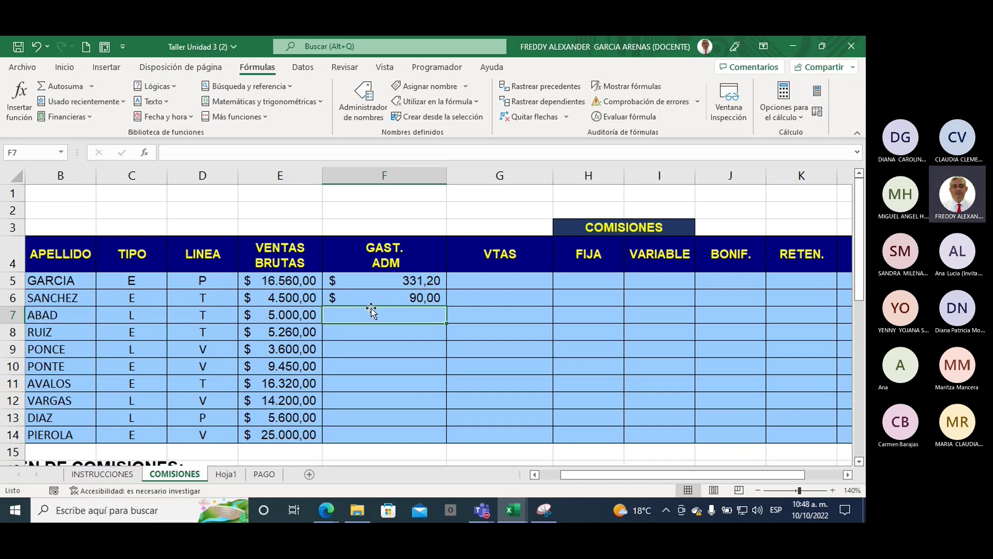
left_click(372, 299)
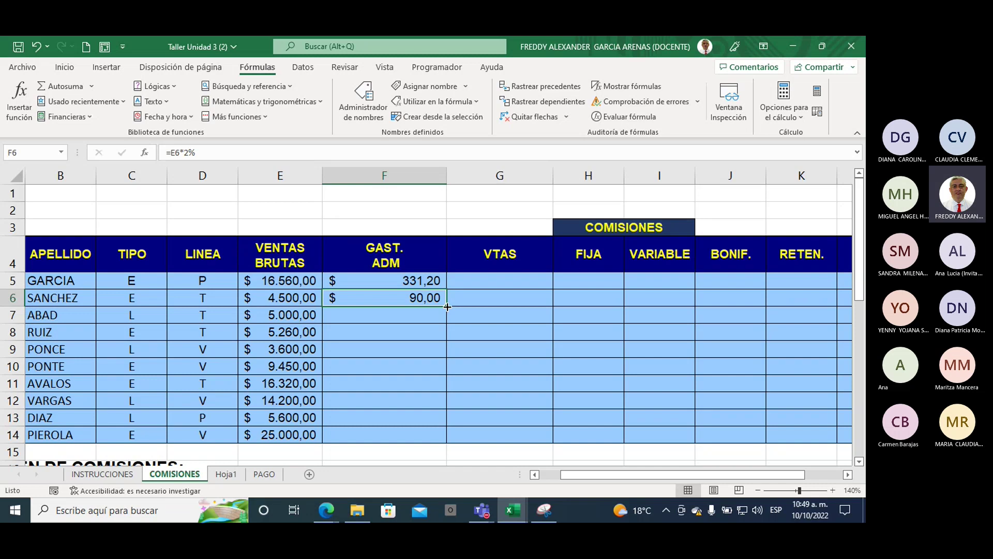
- Copy =E6*2% down to F14 so GAST. ADM ends at $ 500,00, and review the filled values
left_click_drag(448, 307, 447, 400)
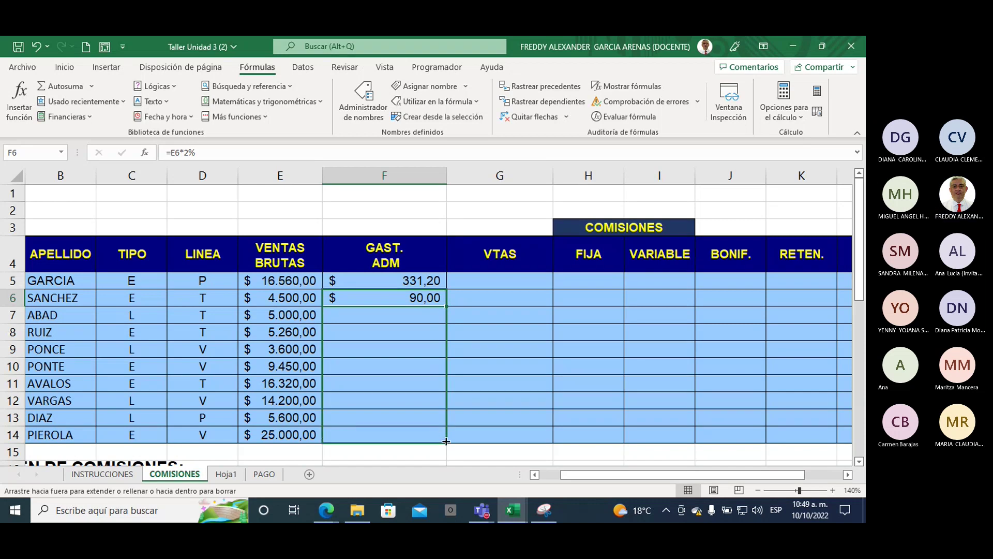
left_click_drag(447, 400, 447, 438)
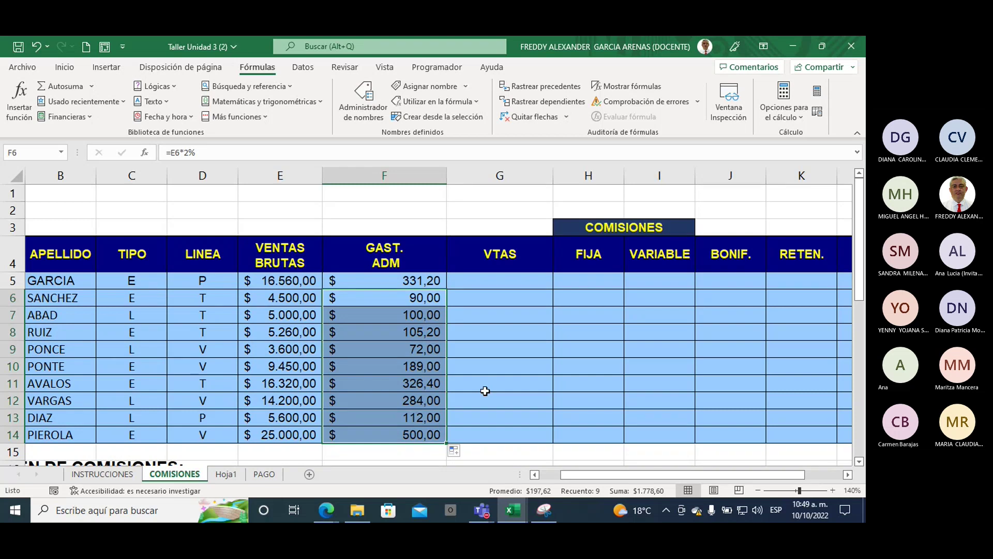
scroll(481, 328, "down", 1)
scroll(486, 334, "up", 1)
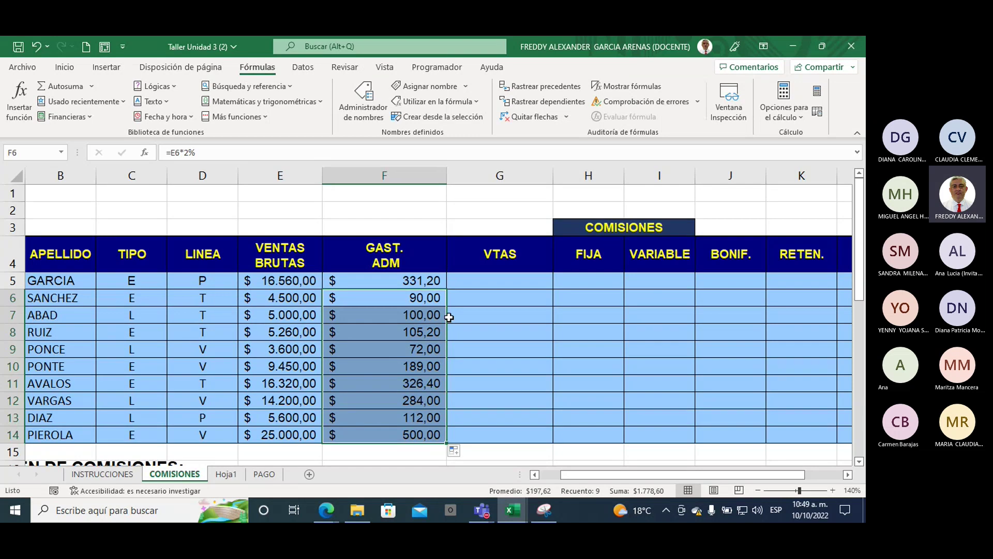
left_click(465, 307)
left_click(429, 300)
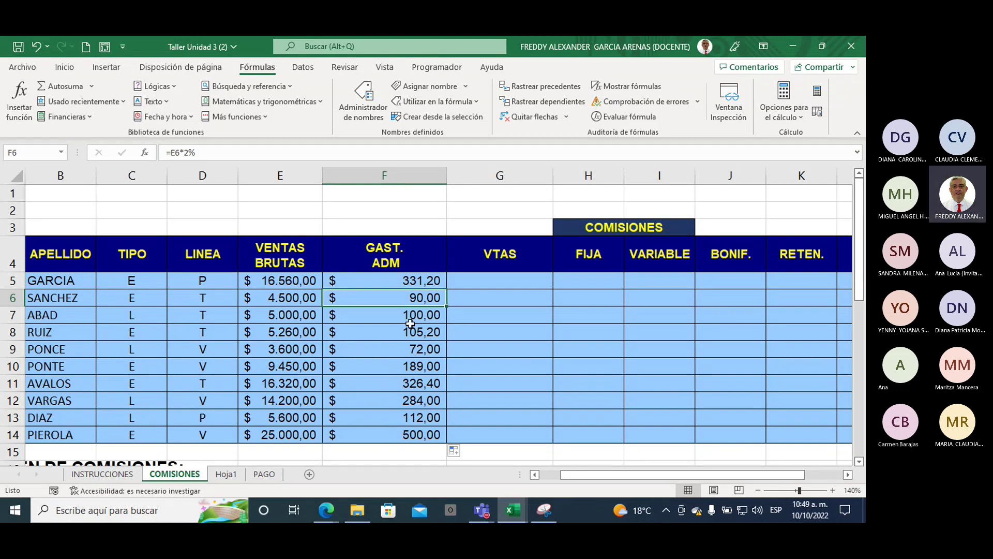
left_click_drag(410, 323, 410, 432)
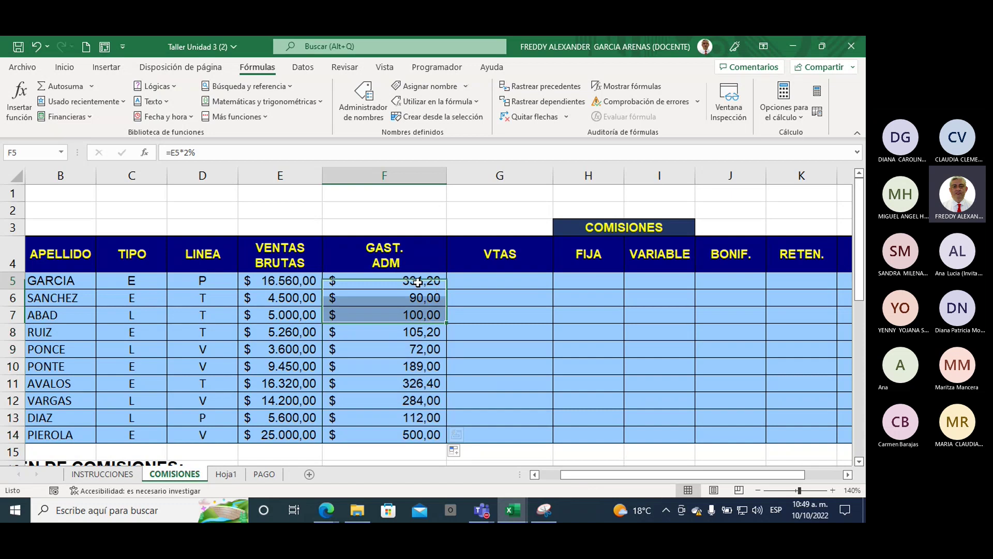
left_click(496, 282)
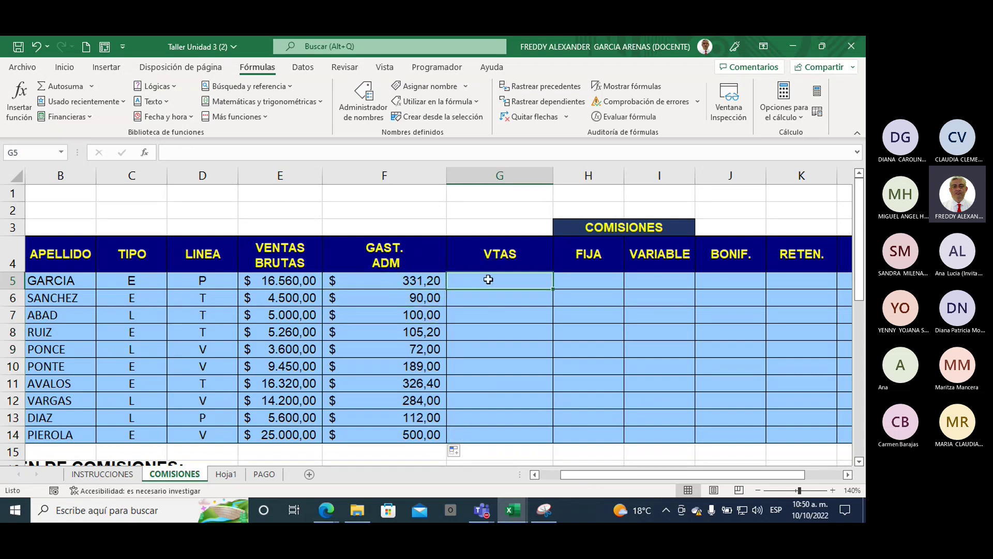
- Read the note defining Ventas below the table, then begin a formula with = in G5
left_click_drag(491, 299, 494, 434)
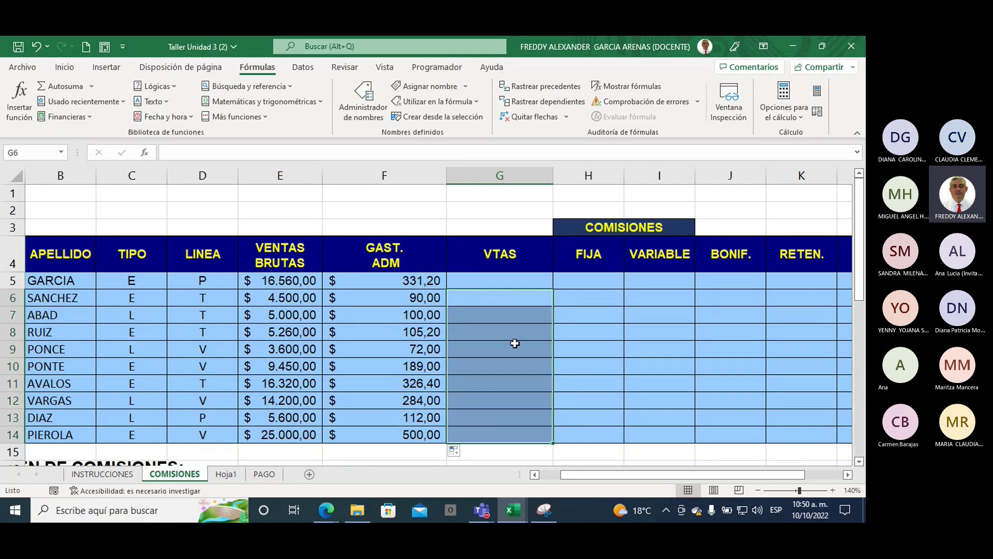
left_click(488, 281)
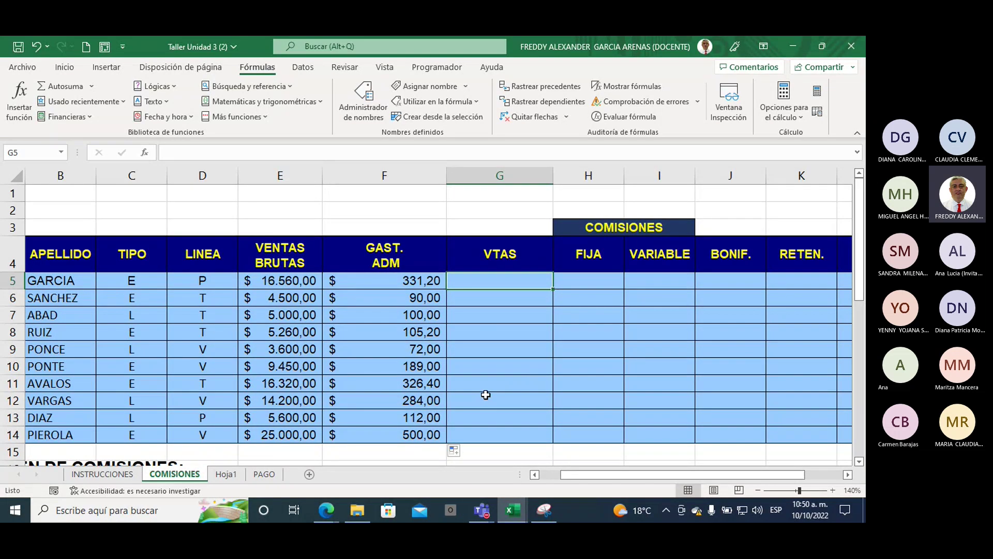
scroll(486, 398, "down", 2)
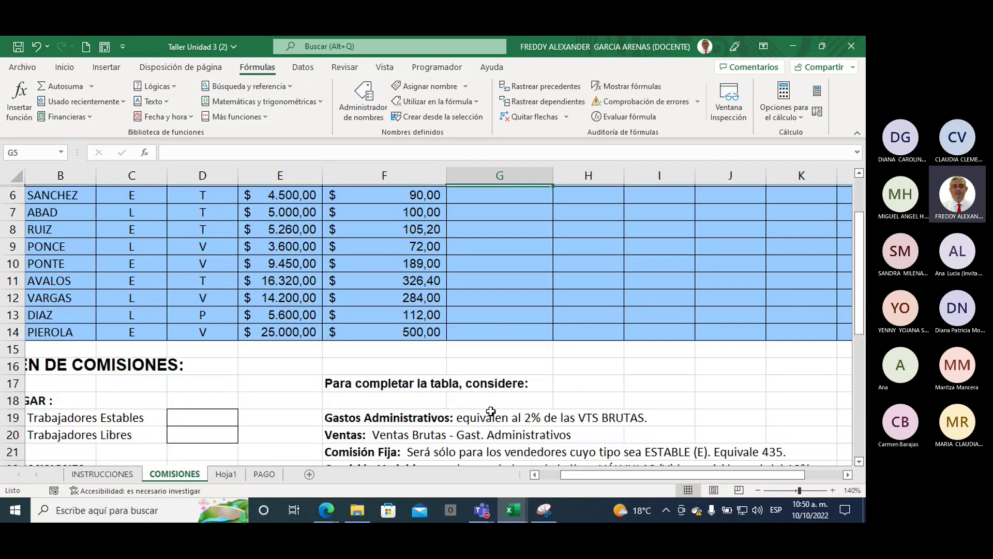
scroll(491, 414, "down", 1)
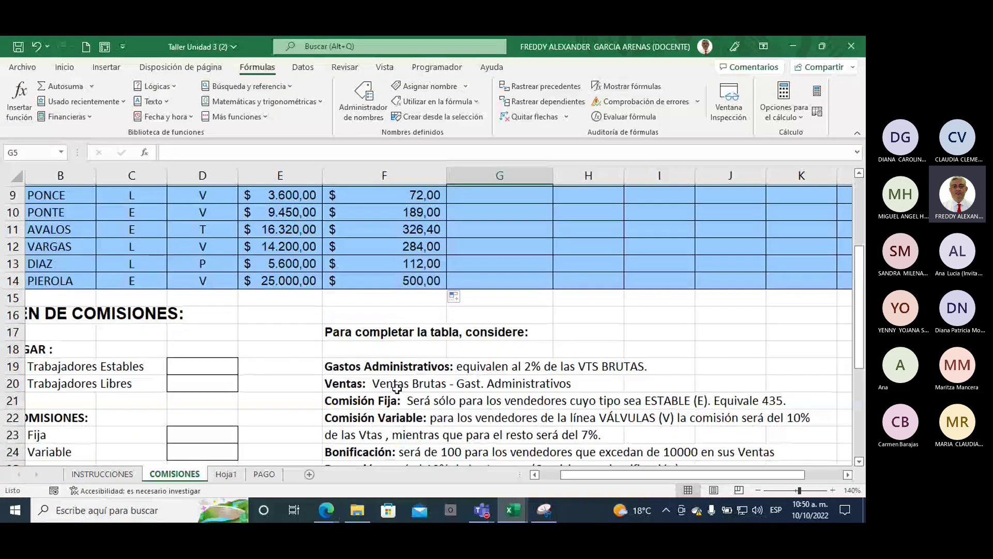
left_click(372, 383)
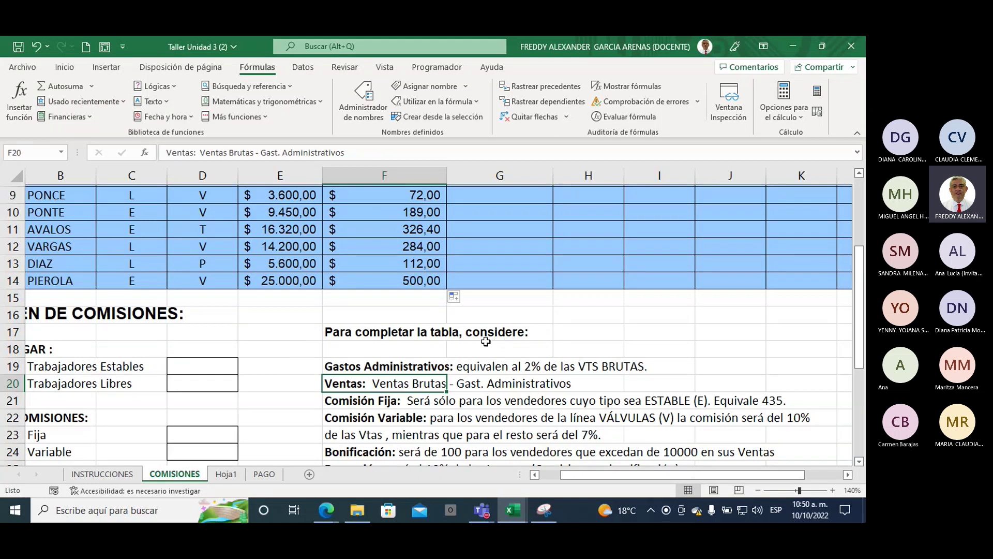
scroll(497, 362, "up", 3)
left_click(474, 283)
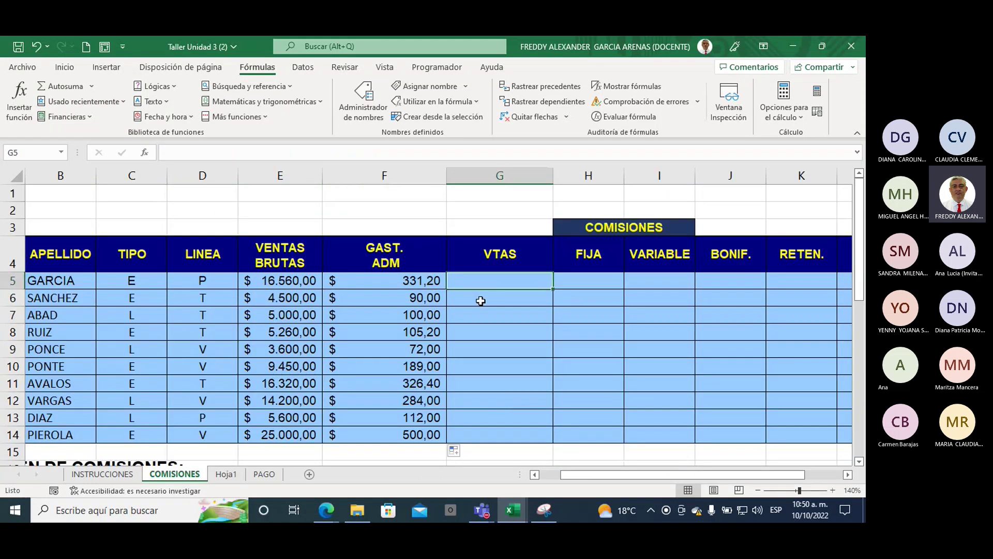
type("=")
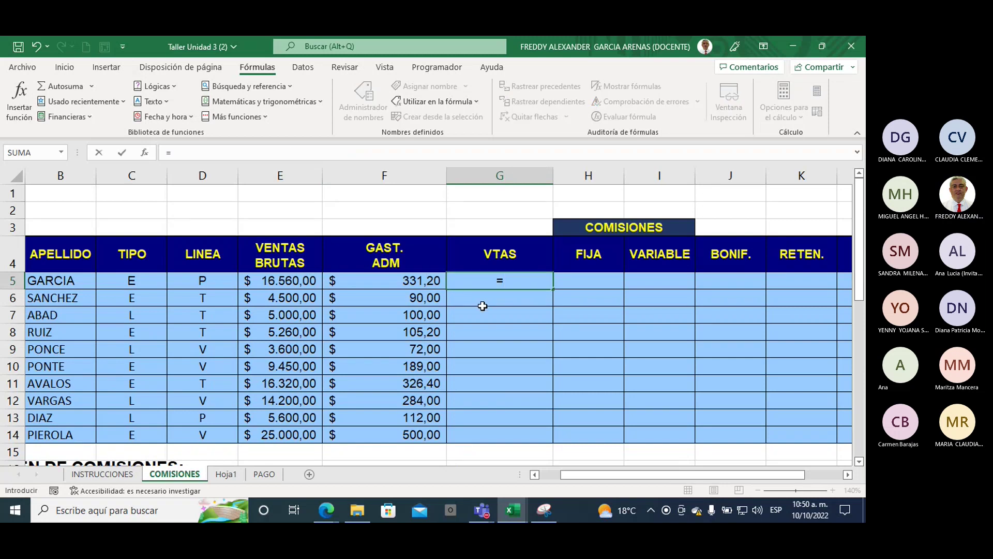
- Complete G5 as =E5-F5, giving GARCIA's VTAS of $ 16.228,80
left_click(295, 278)
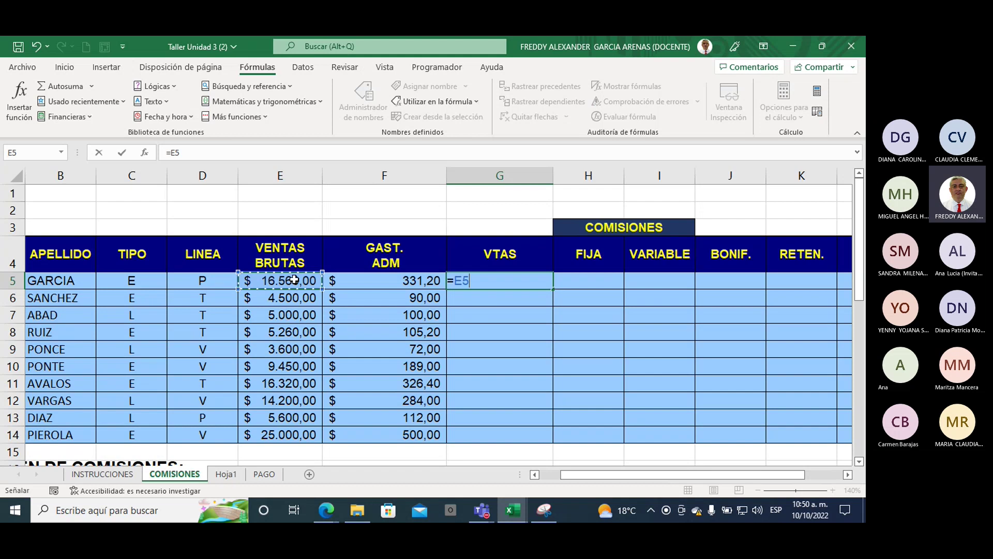
type("-")
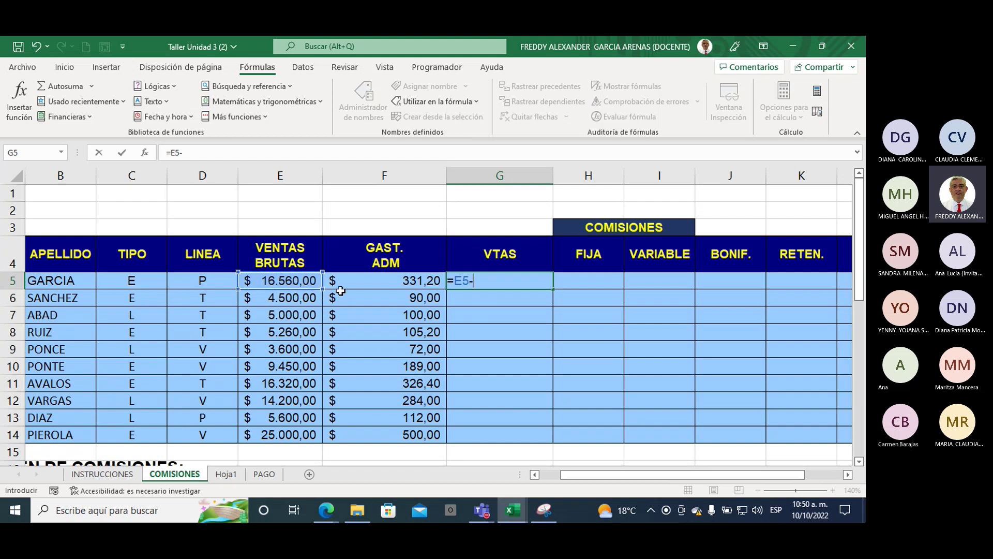
left_click(387, 281)
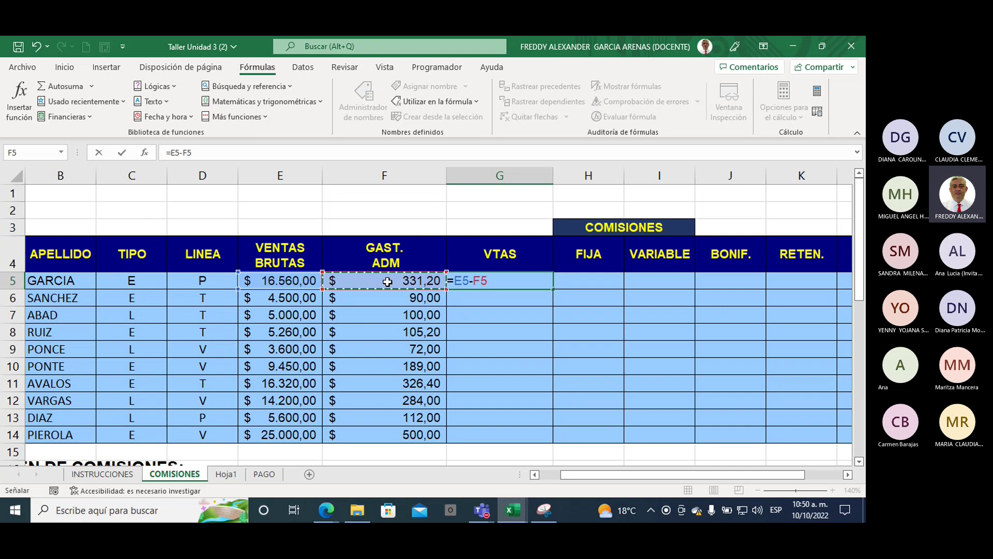
key("Return")
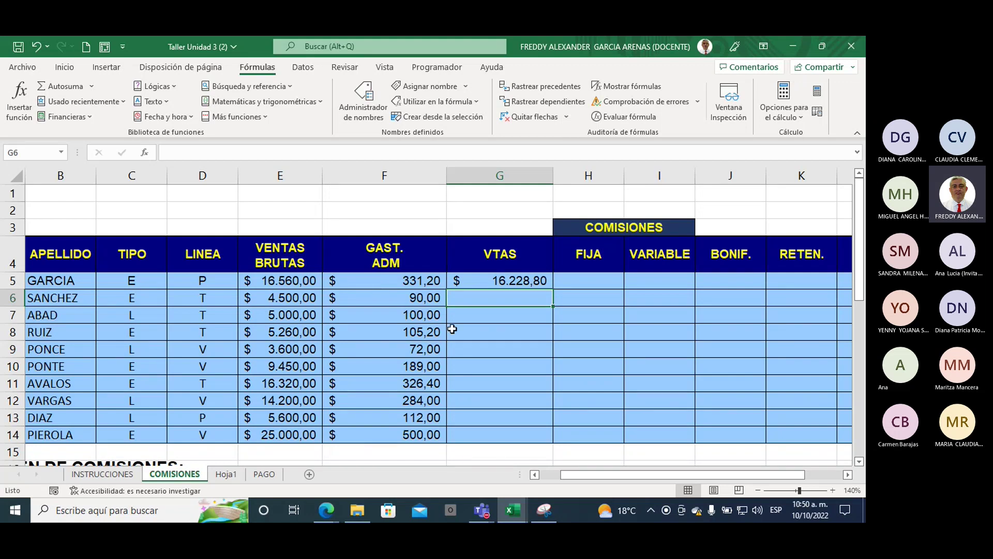
left_click(500, 284)
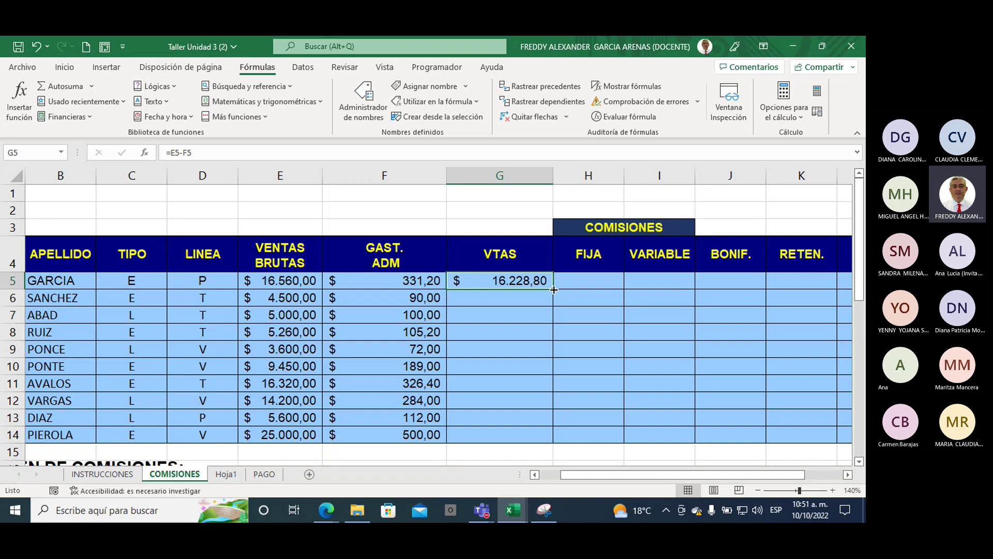
- Fill =E5-F5 from G5 down to G14, ending with VTAS of $ 24.500,00
double_click(553, 289)
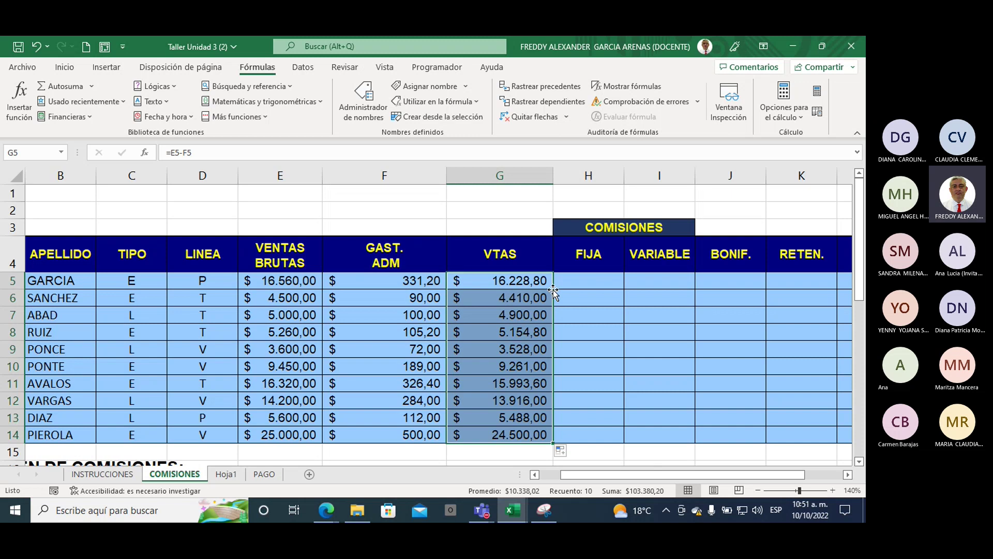
key("ctrl+z")
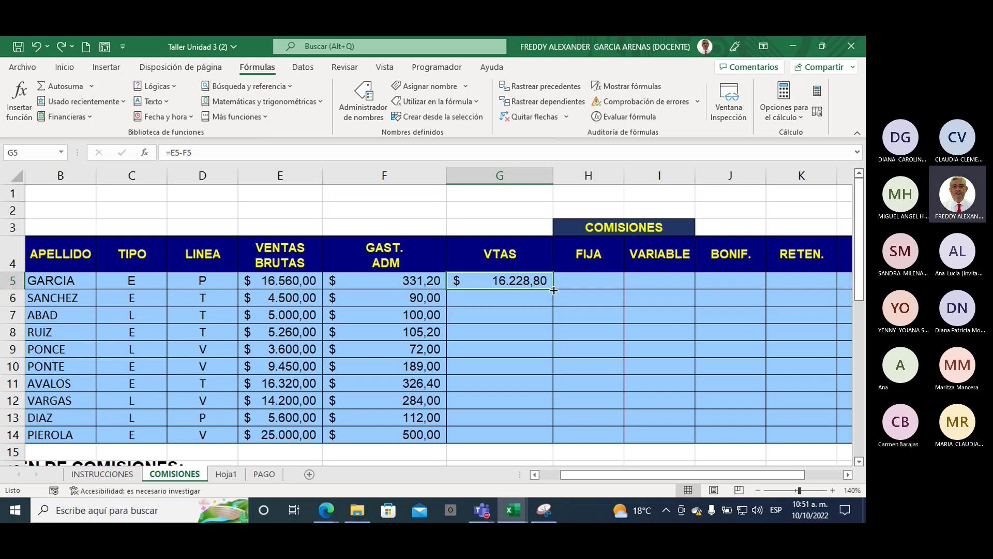
left_click_drag(554, 290, 555, 438)
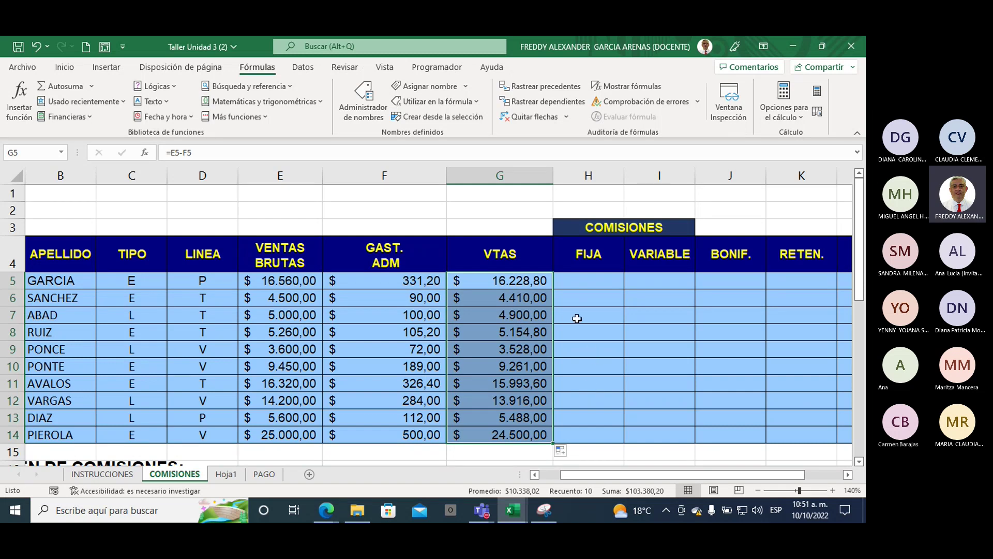
left_click(529, 282)
double_click(529, 282)
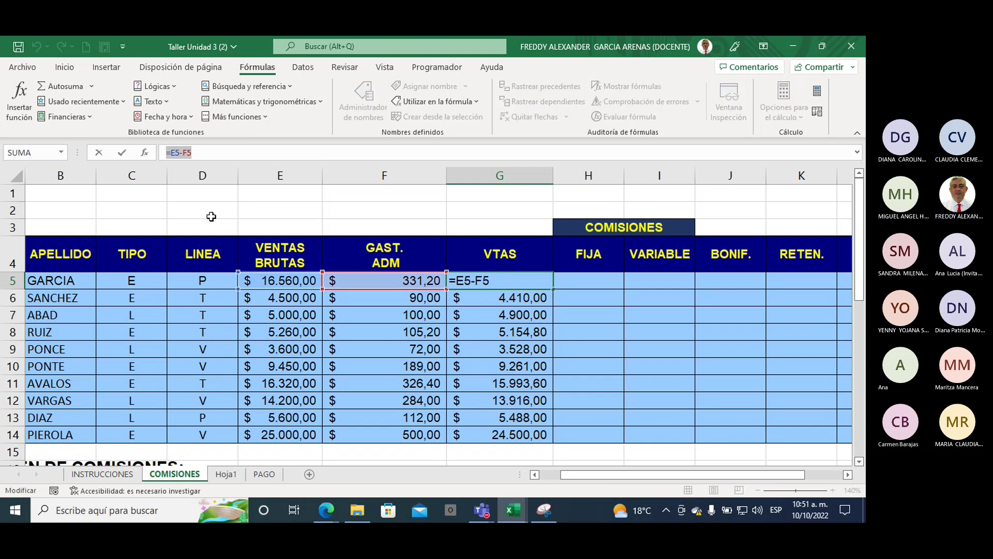
key("Return")
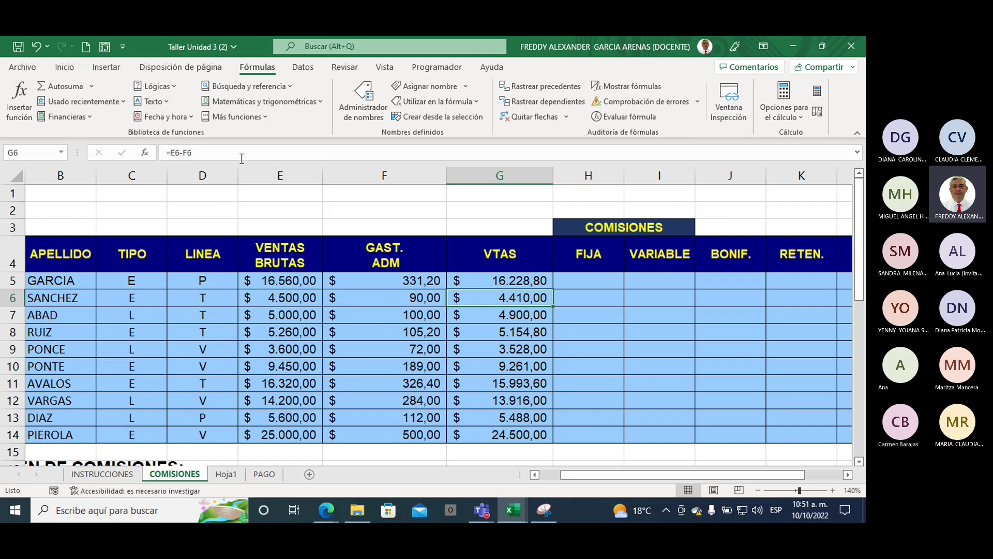
left_click(196, 153)
left_click_drag(196, 153, 167, 152)
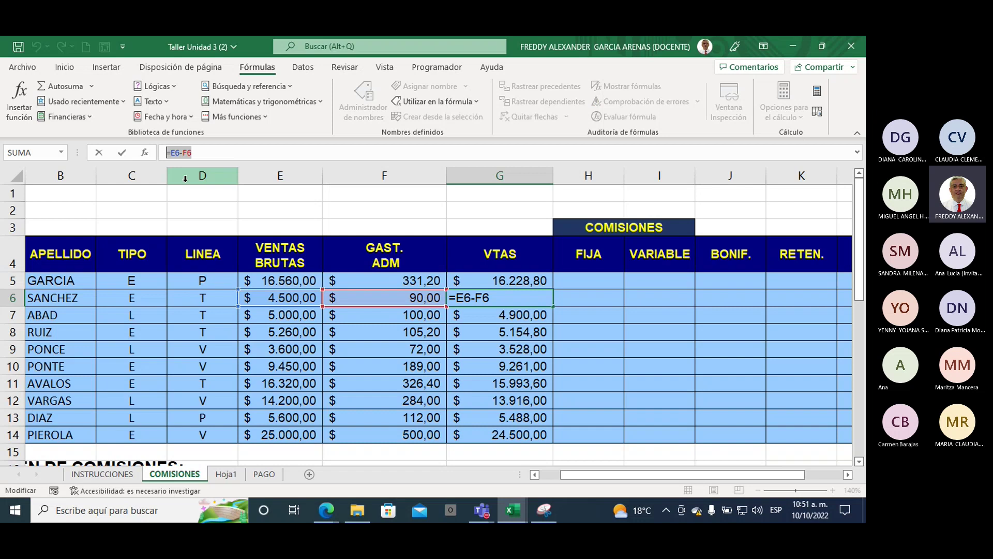
key("Return")
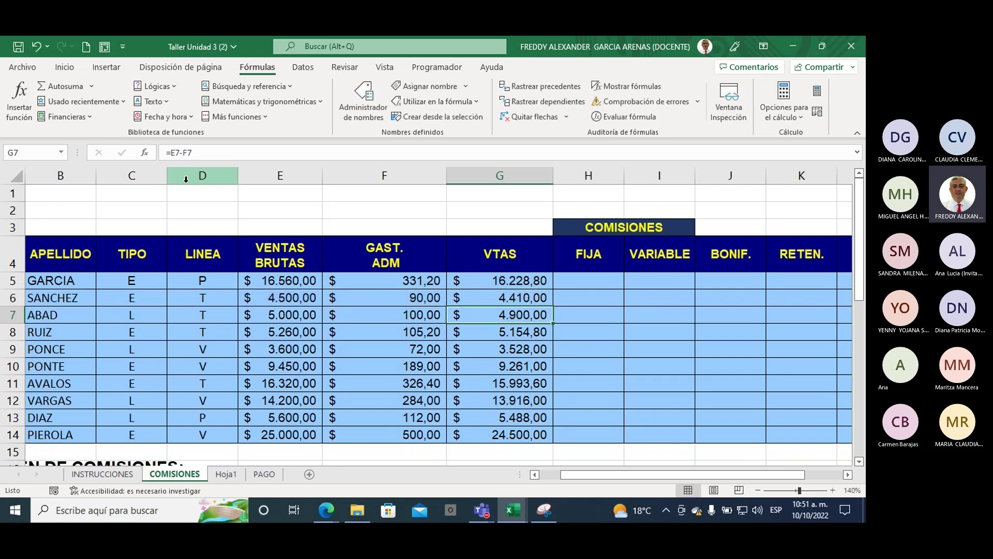
left_click(189, 153)
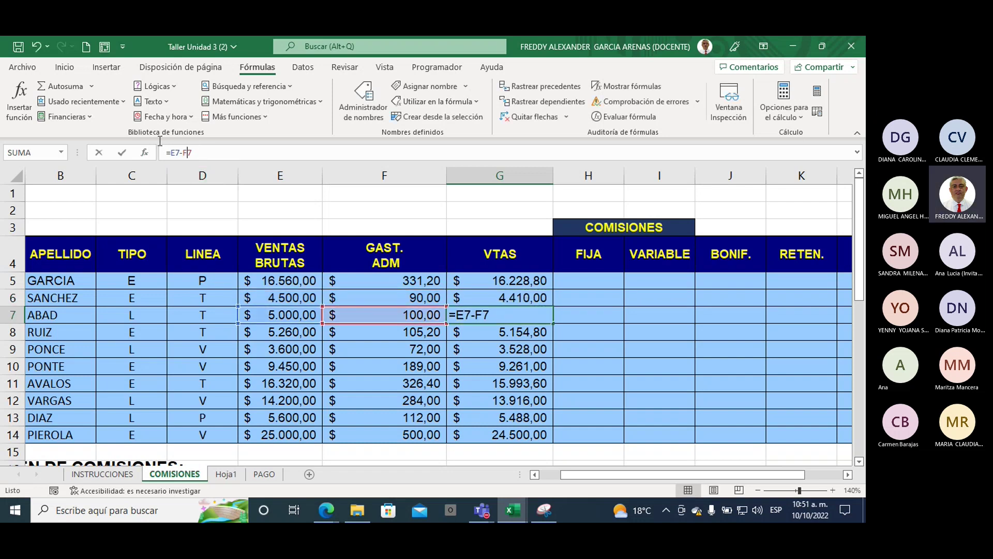
left_click_drag(165, 153, 201, 202)
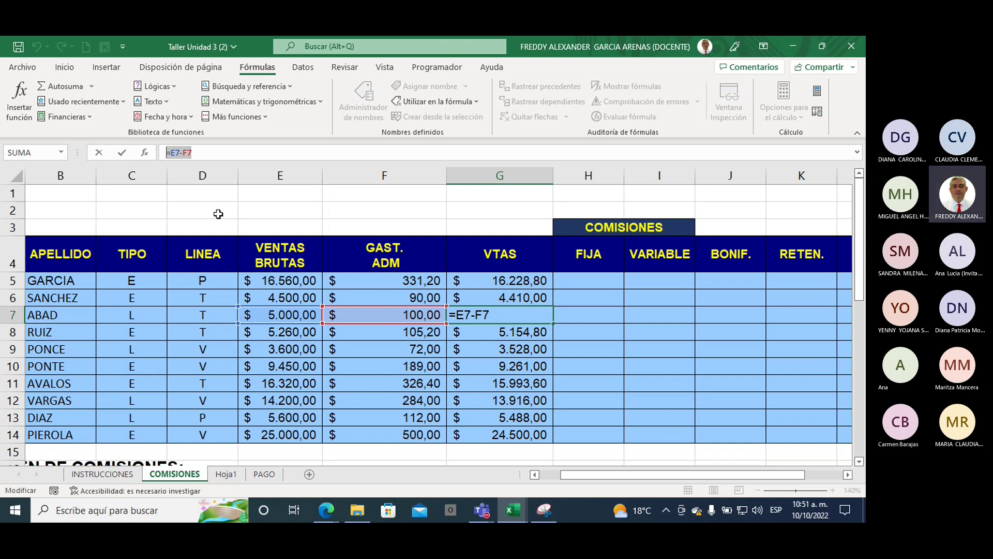
key("Return")
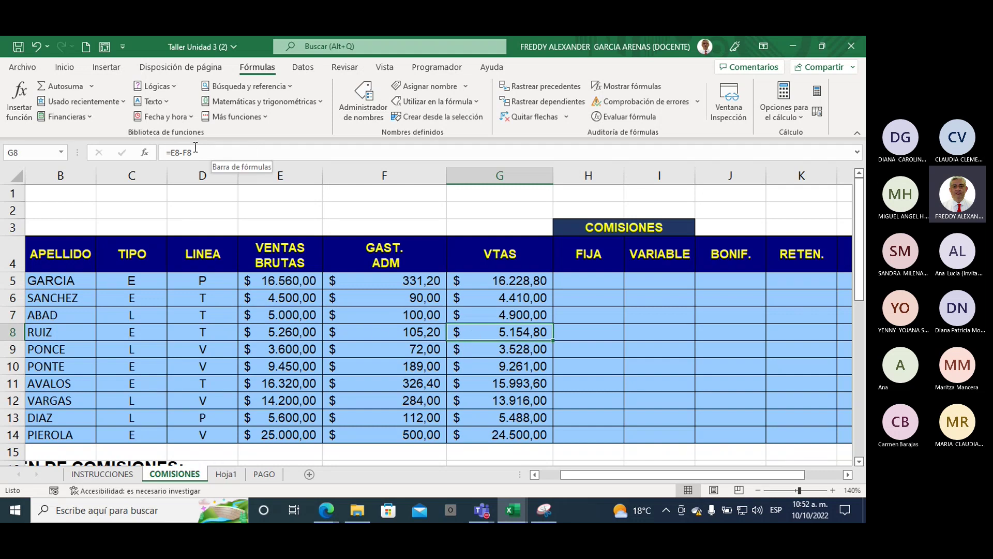
left_click_drag(194, 153, 168, 153)
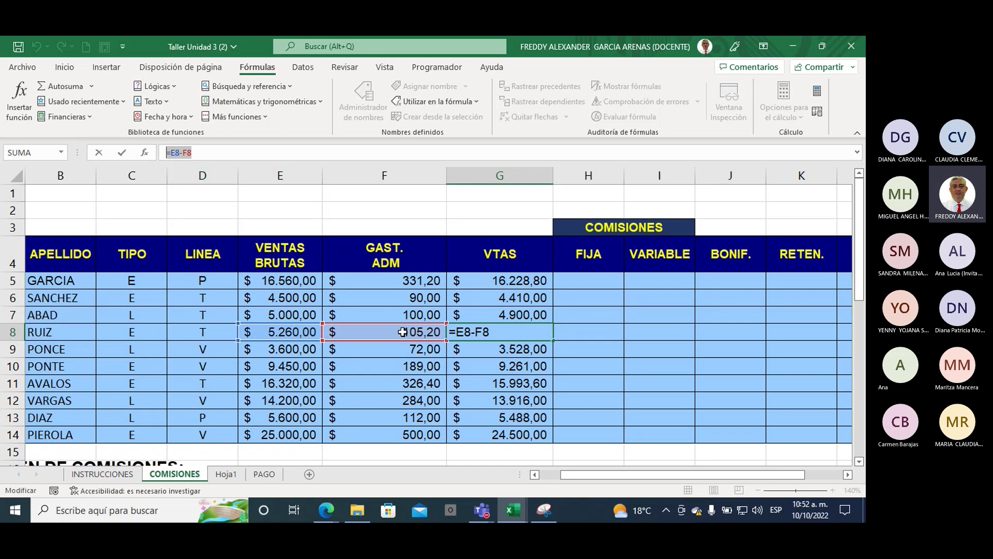
key("Return")
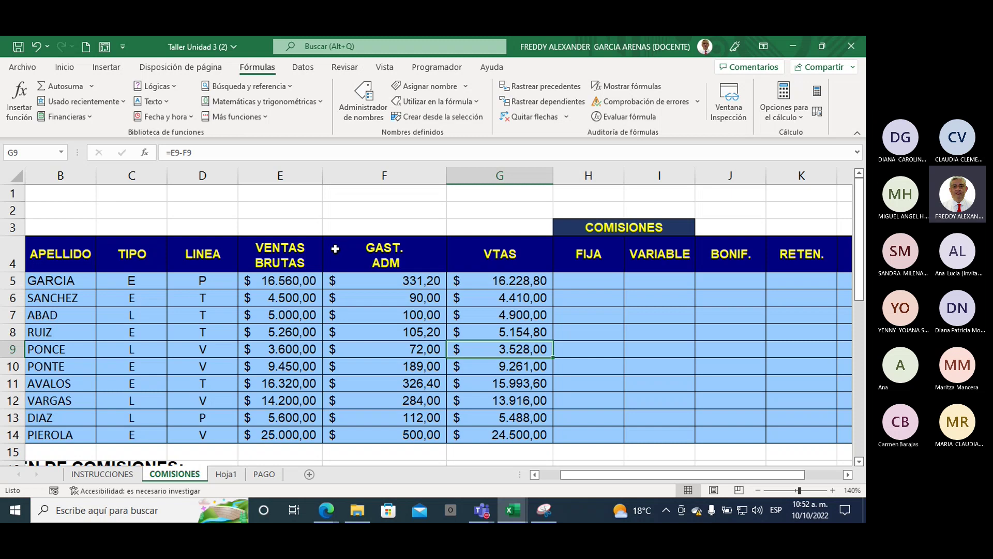
- Review the VTAS formula in G5 and the Comisión Fija rule in the notes
left_click(500, 282)
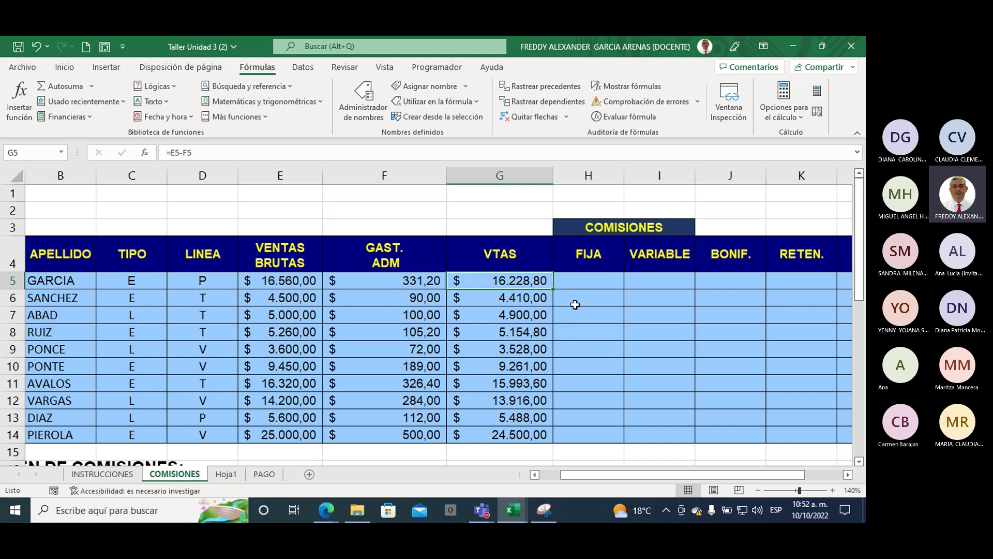
scroll(575, 305, "down", 4)
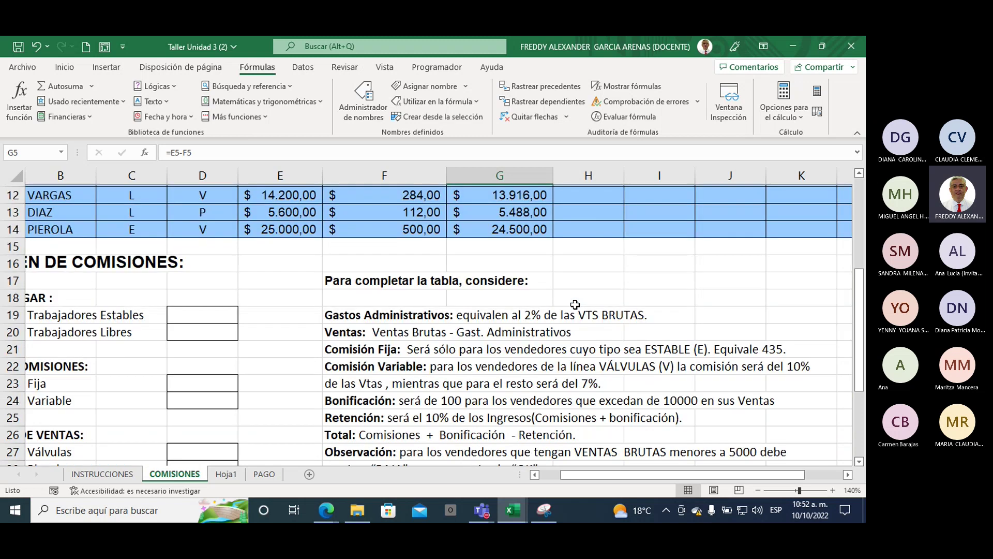
left_click(357, 350)
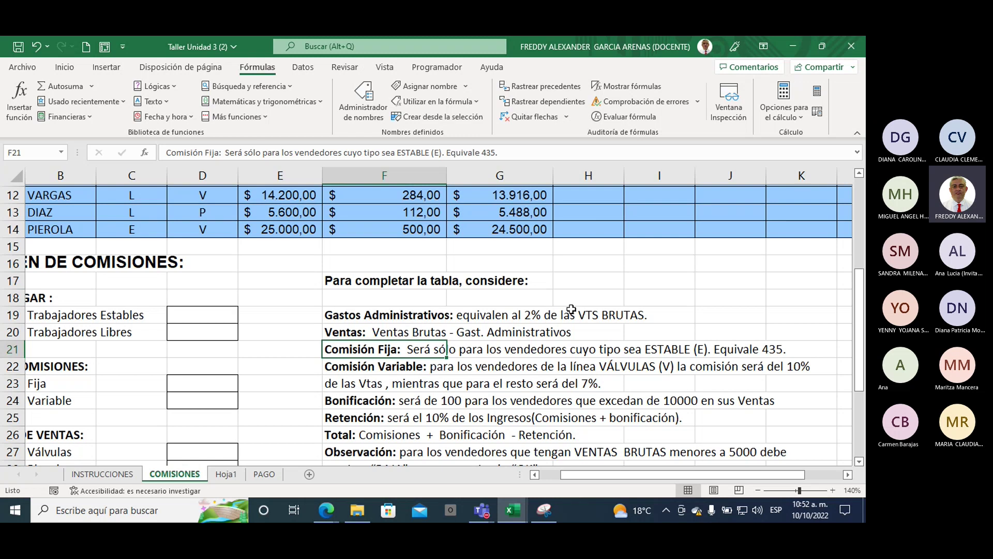
scroll(584, 310, "up", 2)
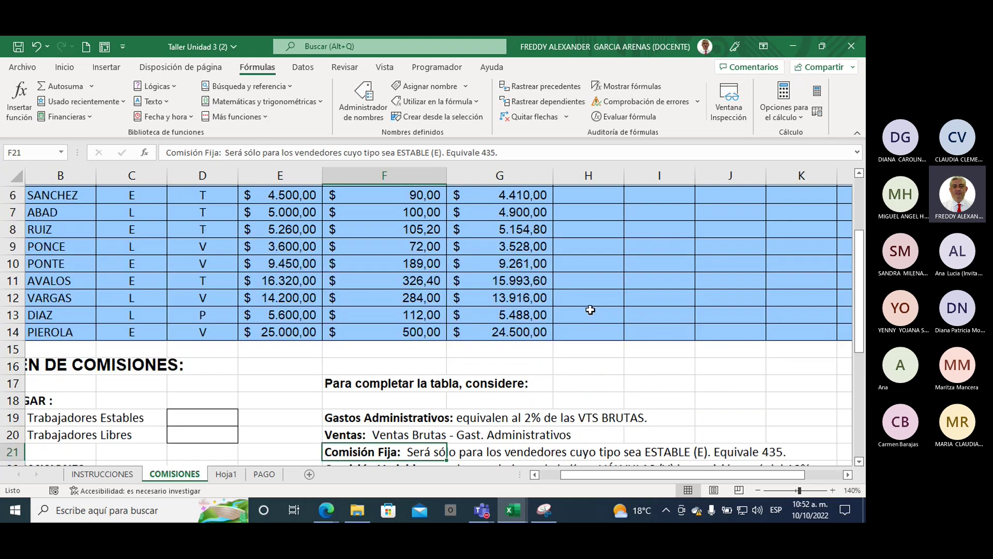
scroll(590, 310, "up", 2)
scroll(590, 312, "down", 1)
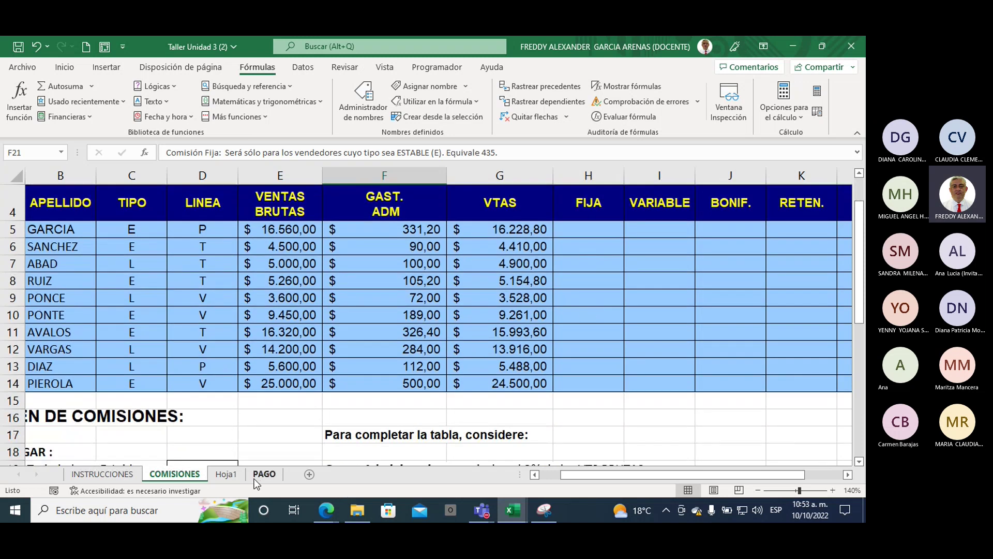
- On the Hoja1 sheet, enter a < symbol in cell D26
left_click(224, 475)
left_click(461, 336)
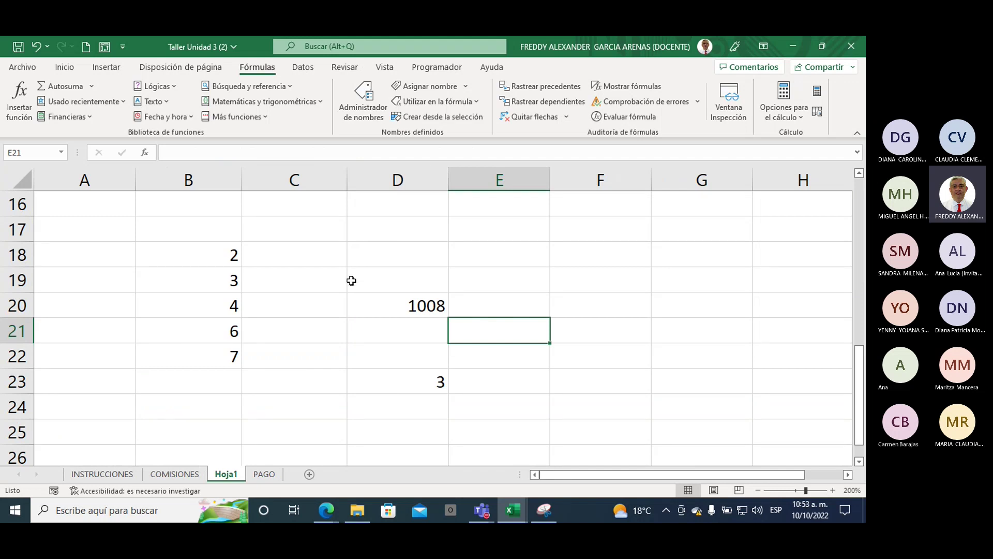
scroll(329, 272, "down", 2)
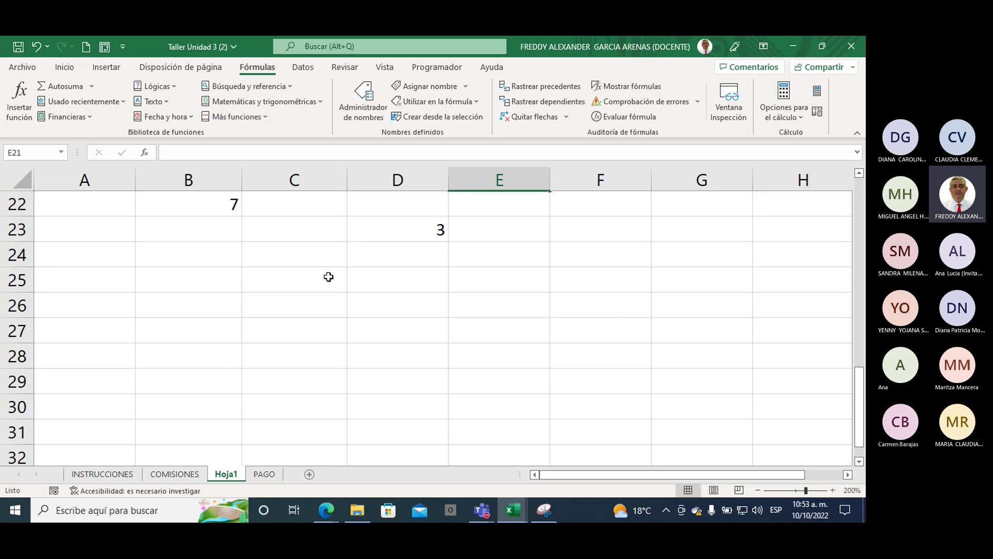
scroll(328, 270, "down", 1)
scroll(328, 270, "up", 2)
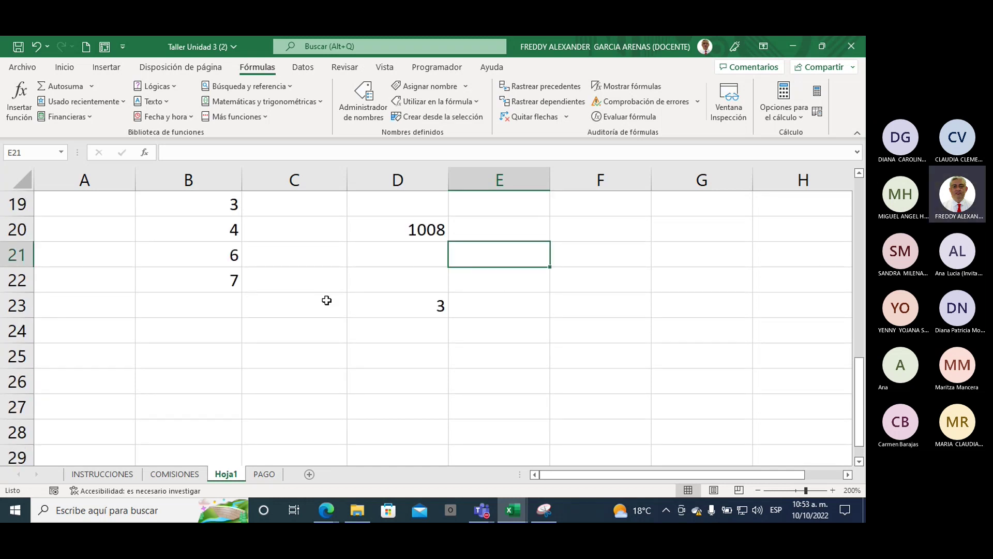
scroll(327, 302, "down", 1)
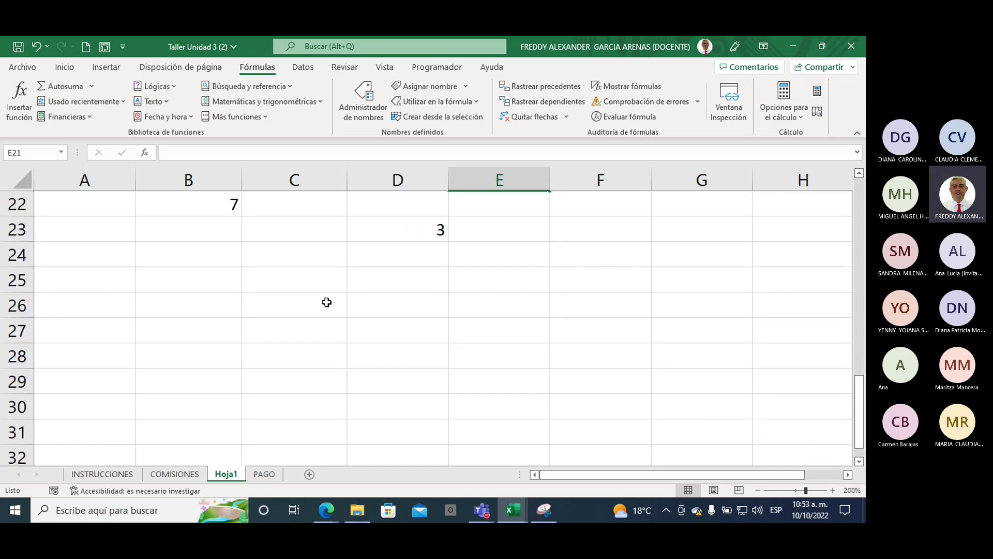
left_click(376, 303)
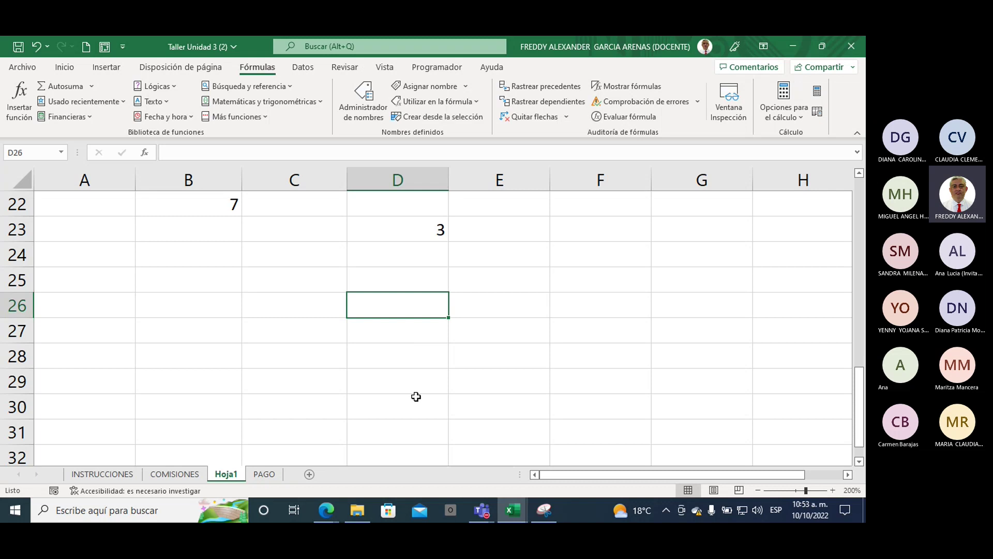
type("<")
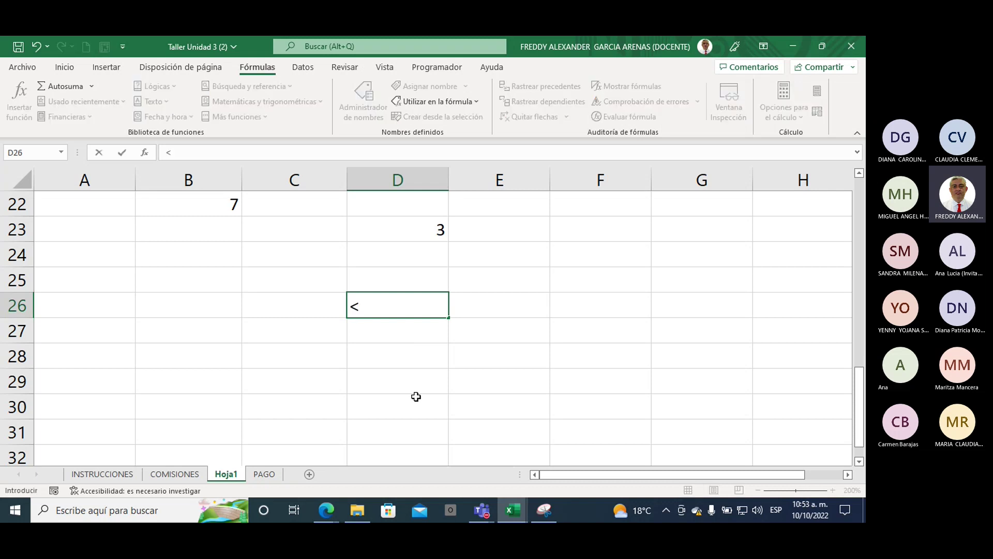
left_click(380, 402)
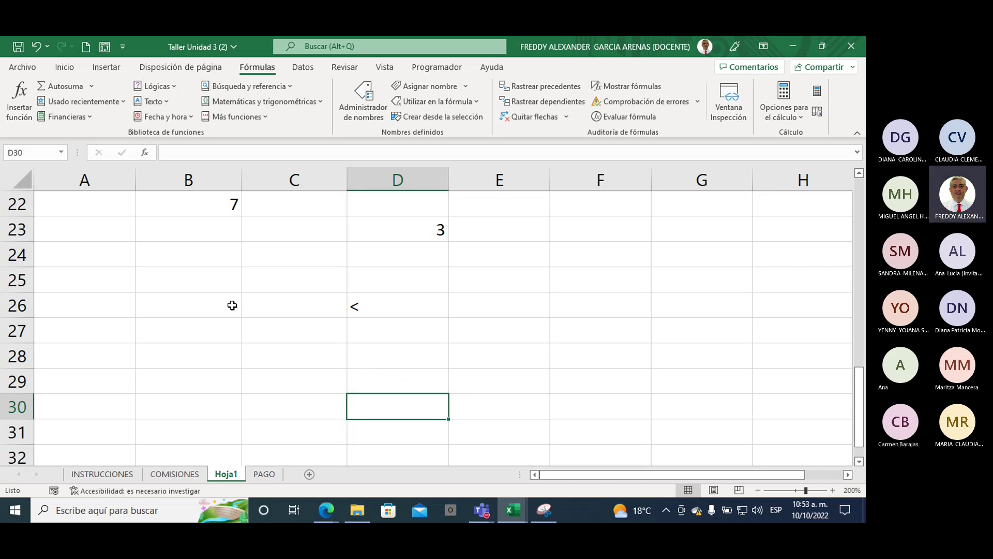
left_click(194, 284)
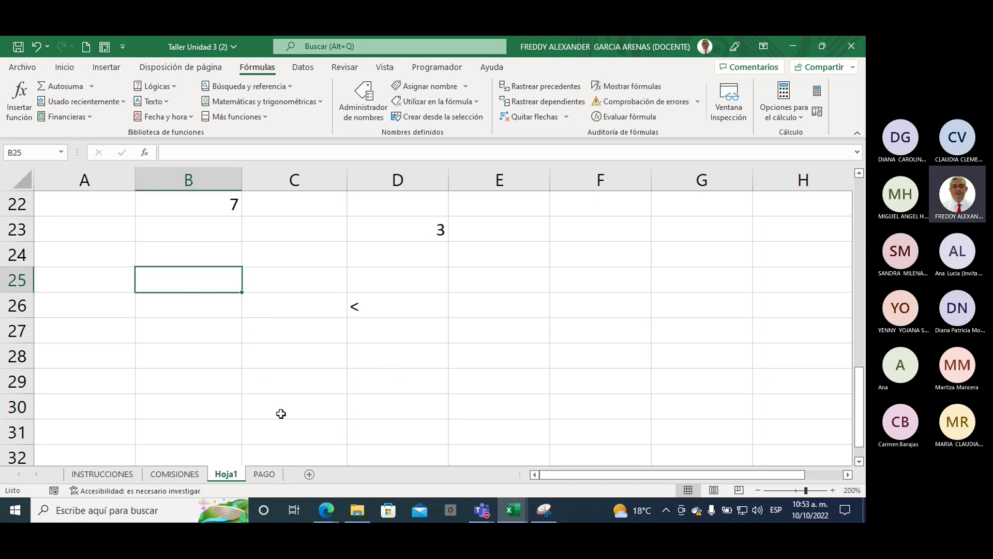
- Enter 5 in B25 and 6 in C25
type("5")
left_click(281, 276)
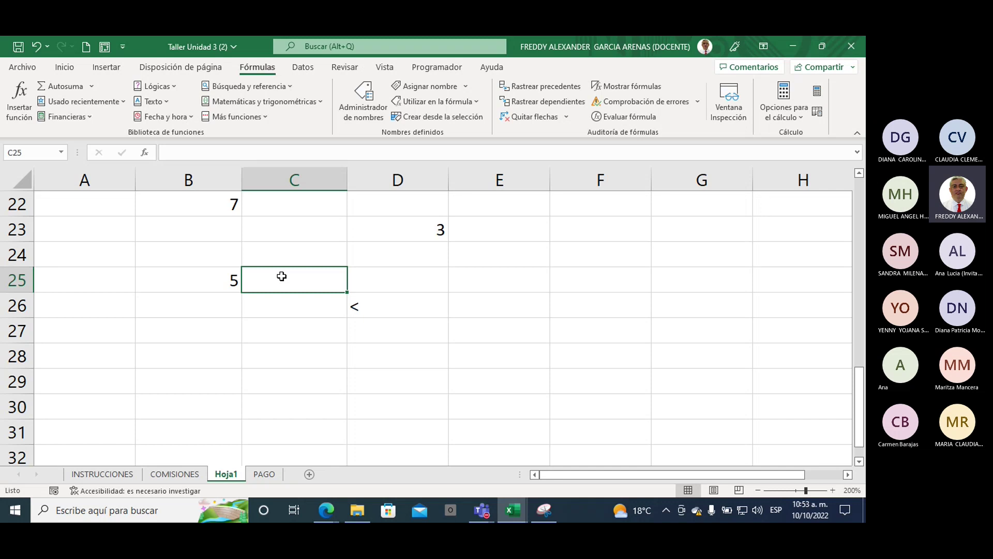
type("6")
left_click(288, 328)
- Fill B25 light blue and C25 light green
left_click(193, 285)
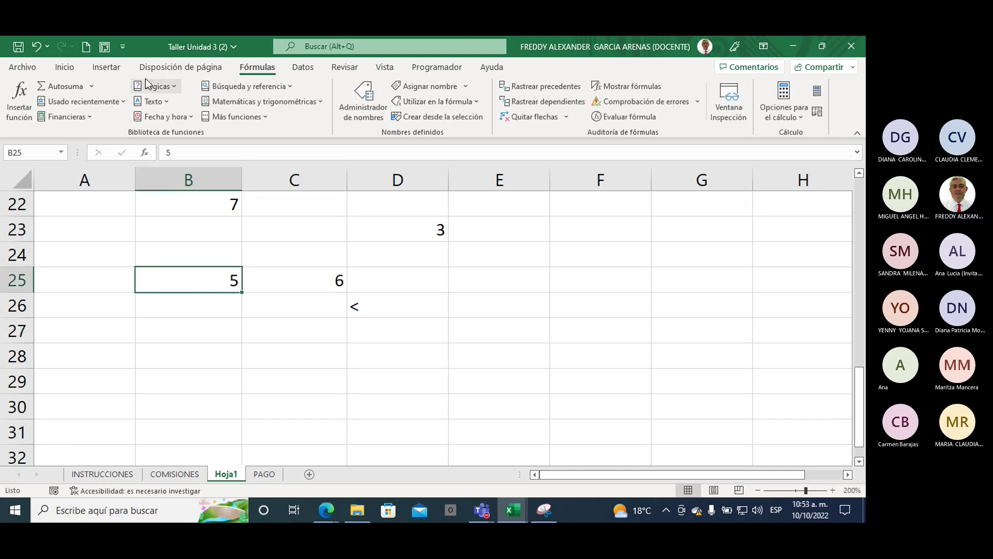
left_click(65, 68)
left_click(162, 110)
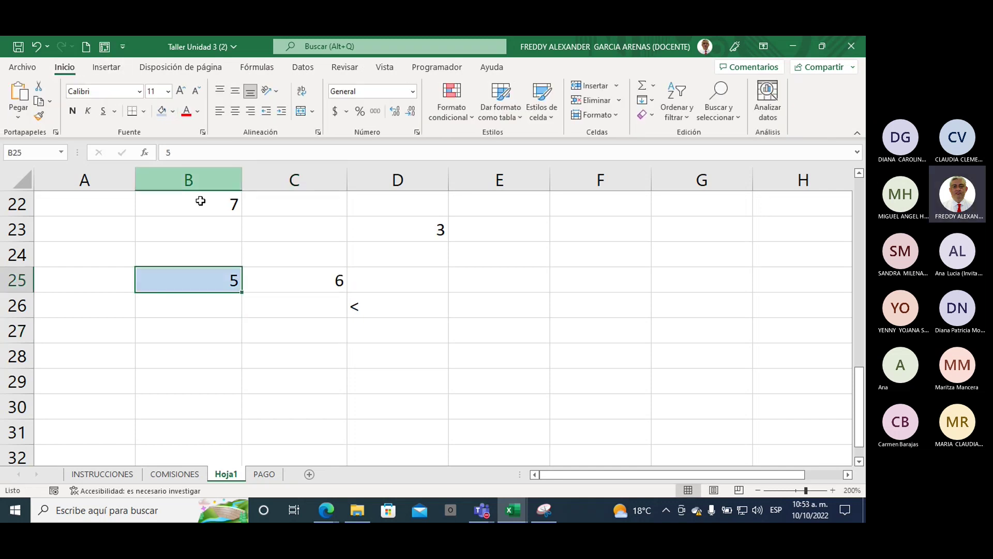
left_click(273, 278)
left_click(172, 111)
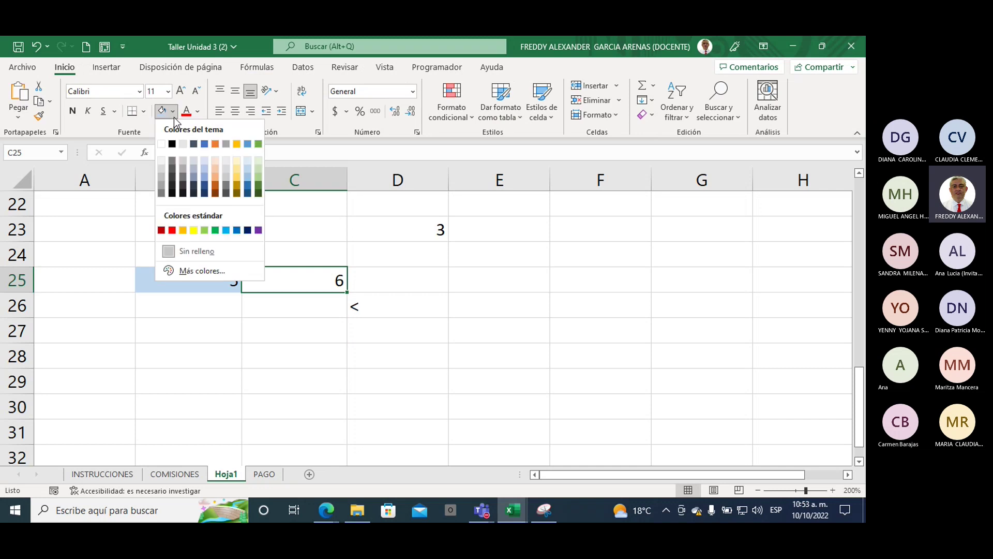
left_click(258, 177)
left_click(366, 296)
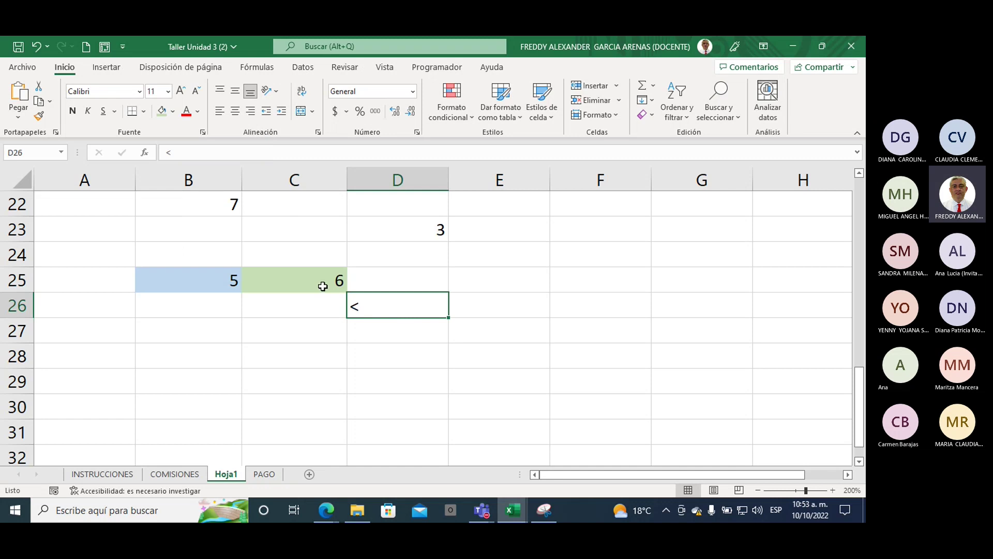
left_click_drag(211, 280, 300, 280)
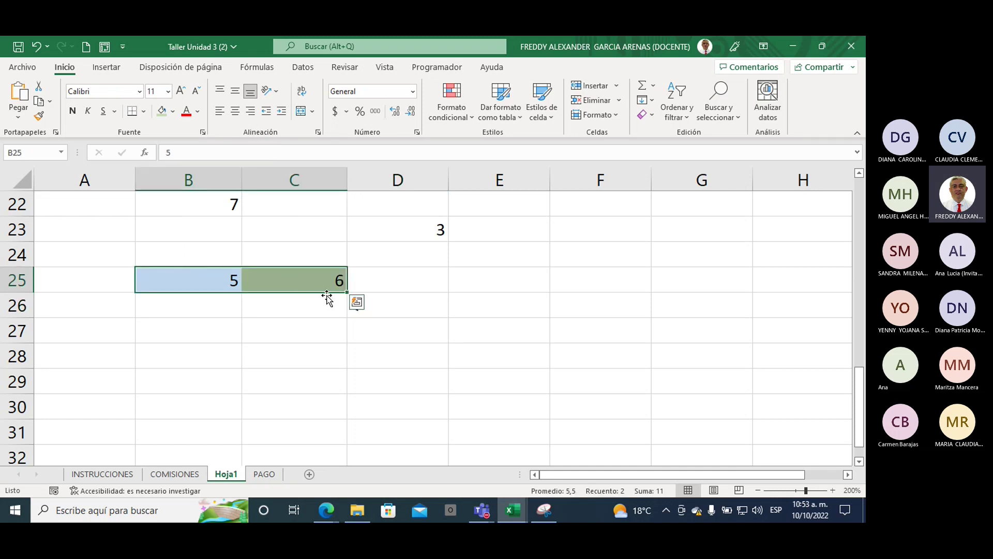
left_click(374, 336)
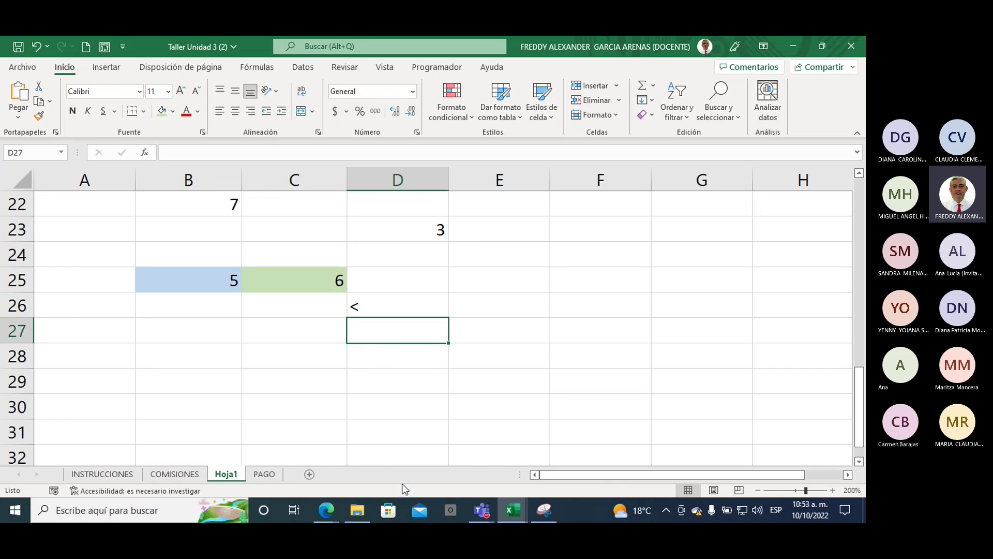
- Enter =B25<C25 in D27 so it shows VERDADERO, and start a formula in D28
type("=")
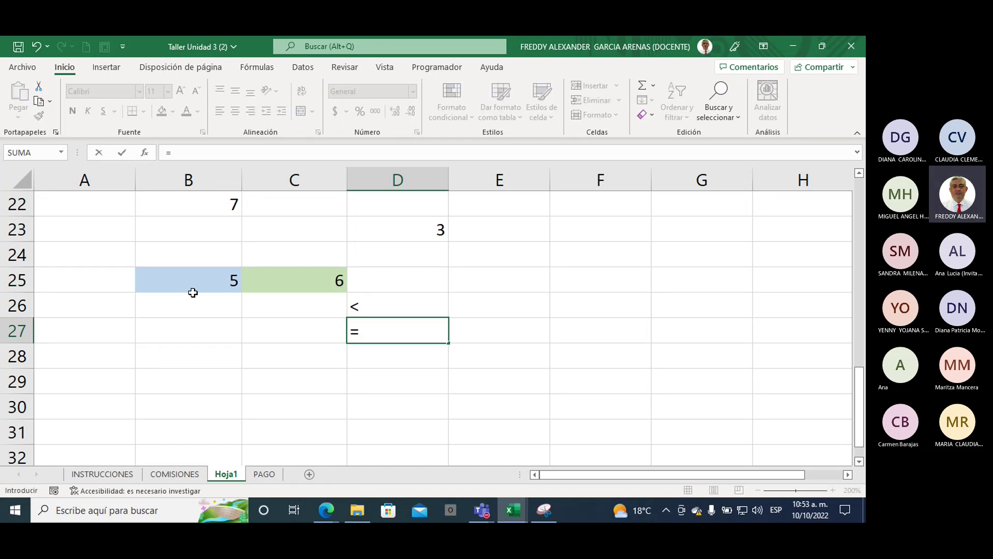
left_click_drag(193, 293, 193, 288)
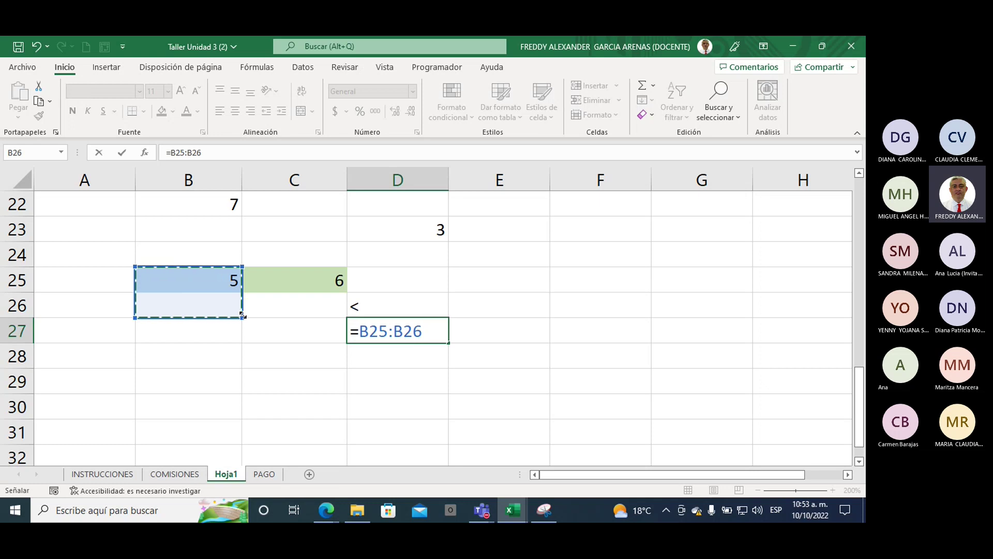
key("BackSpace")
key("BackSpace")
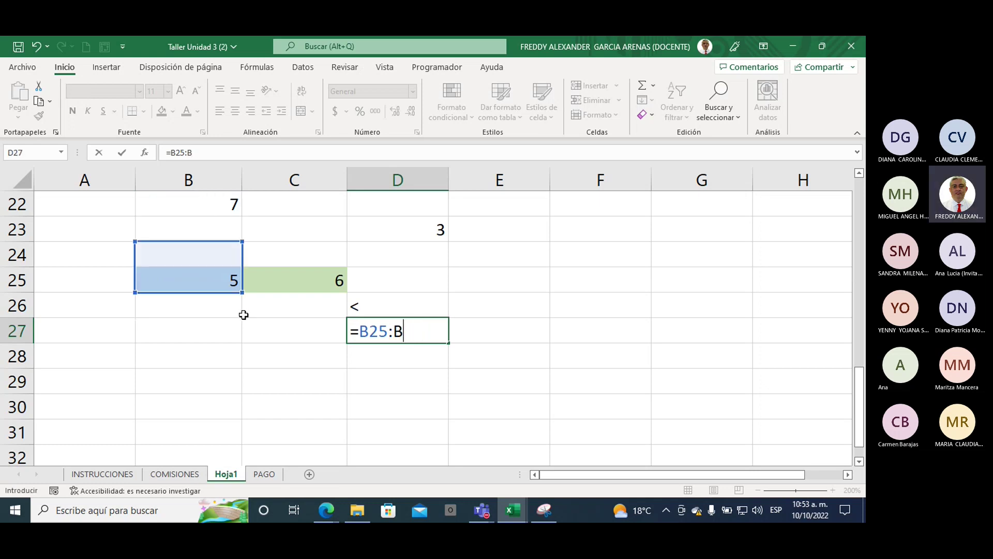
key("BackSpace")
key("BackSpace")
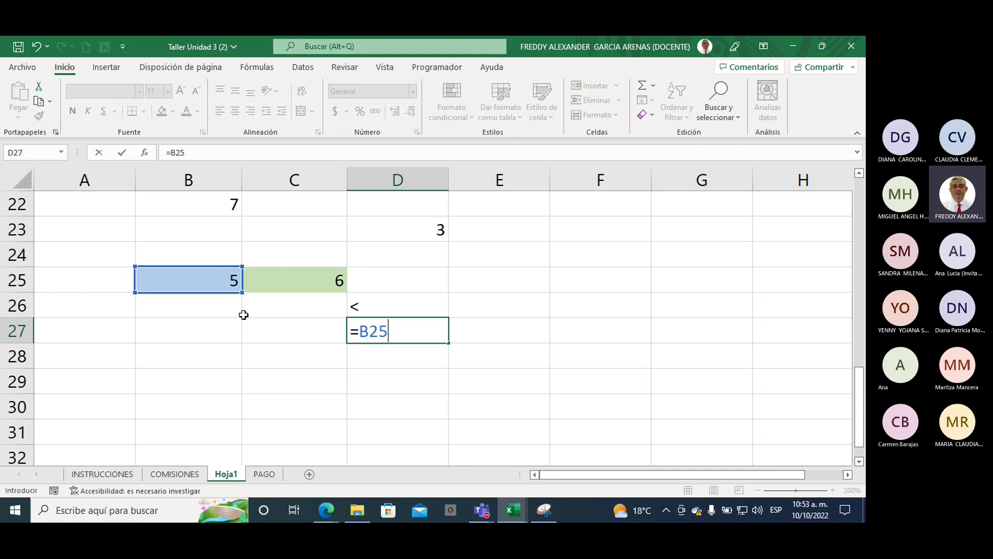
type("<")
left_click(304, 280)
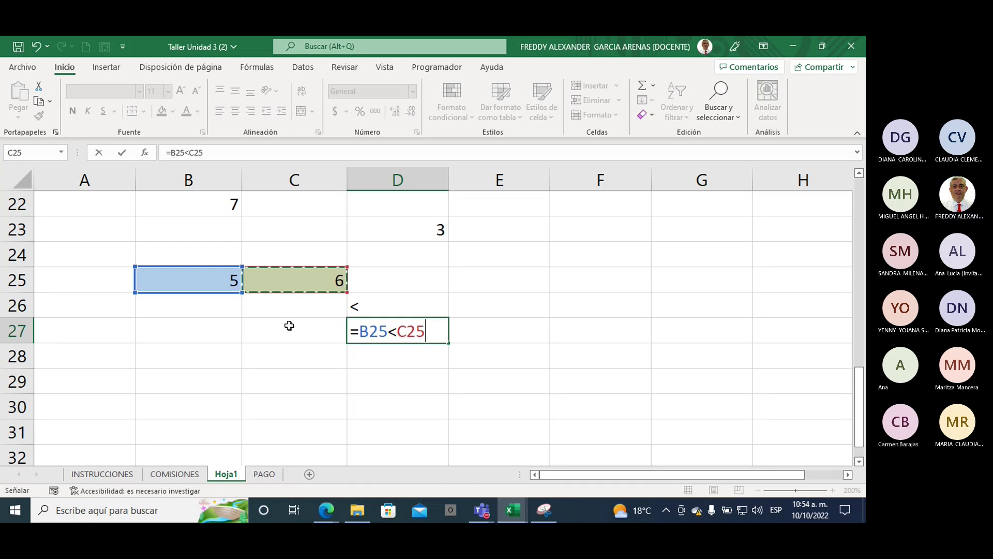
key("Return")
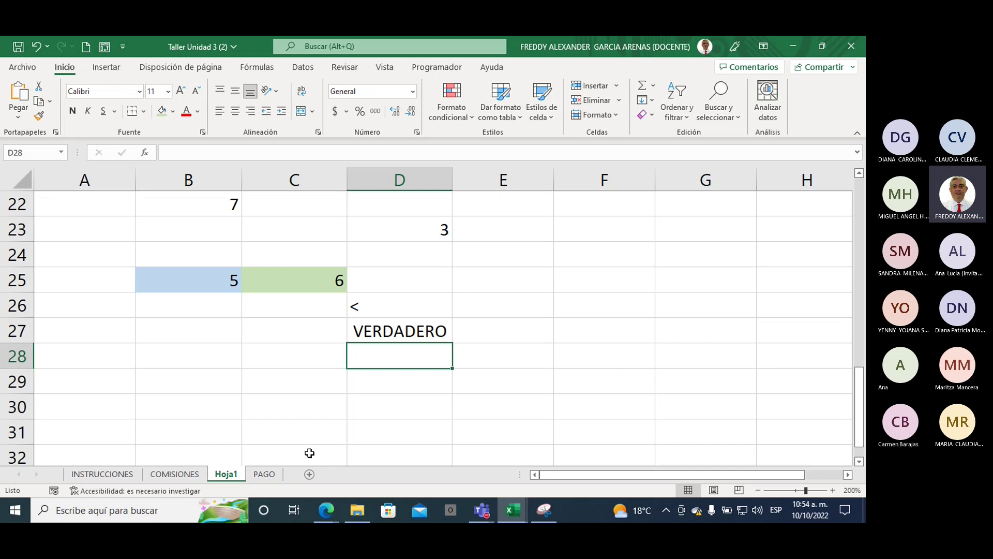
type("=")
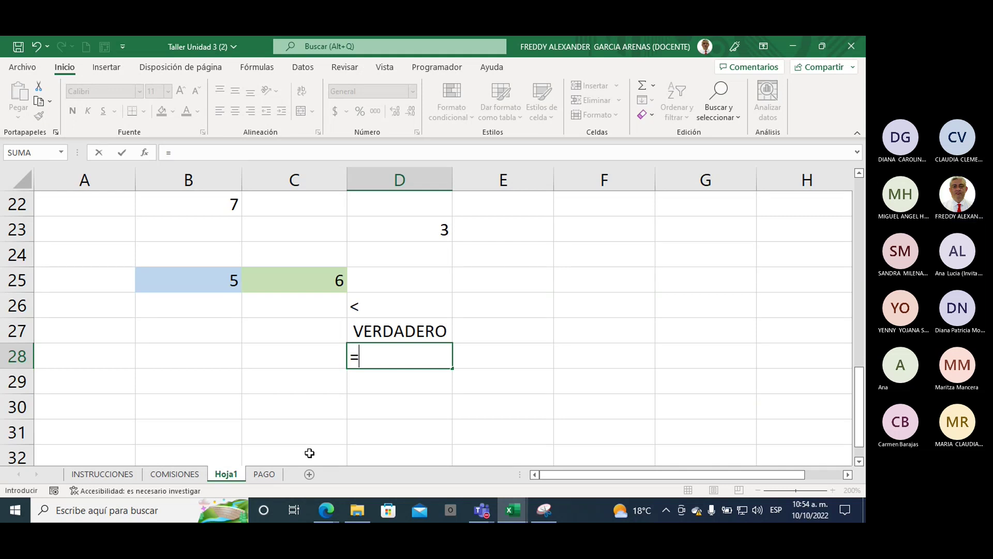
- Start the IF formula =SI( in D28 from the function suggestions
type("si")
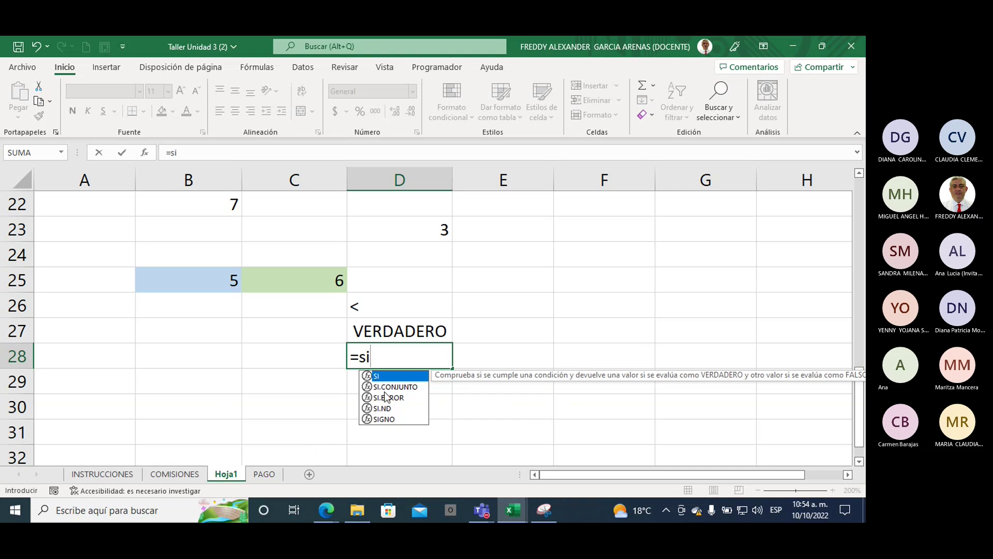
double_click(386, 376)
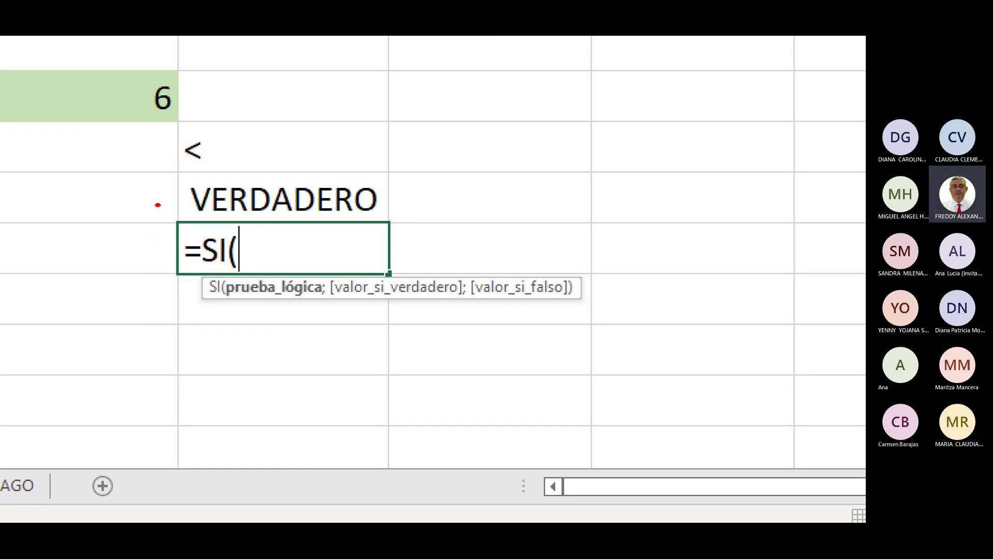
left_click_drag(156, 204, 228, 264)
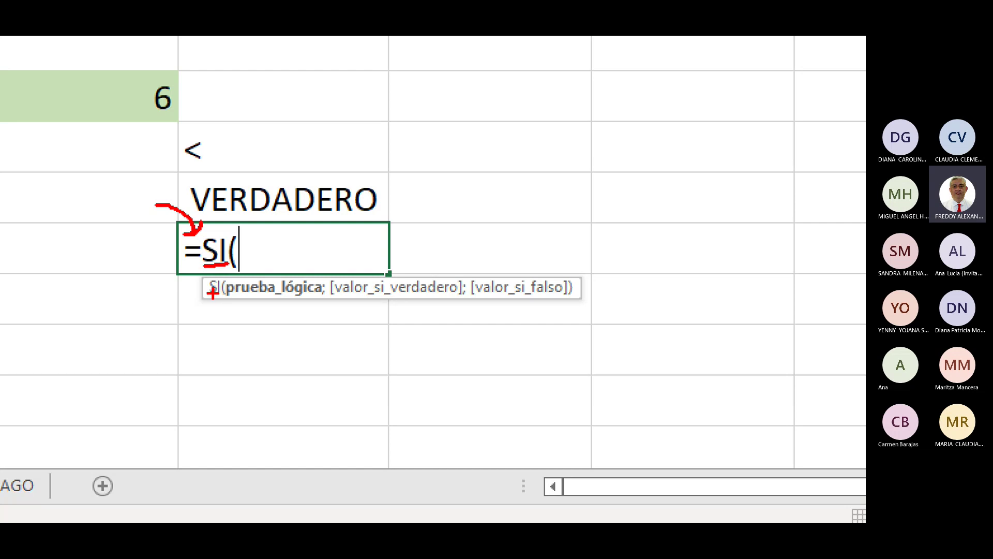
mouse_move(228, 372)
left_mouse_down()
mouse_move(279, 298)
mouse_move(285, 319)
left_mouse_up()
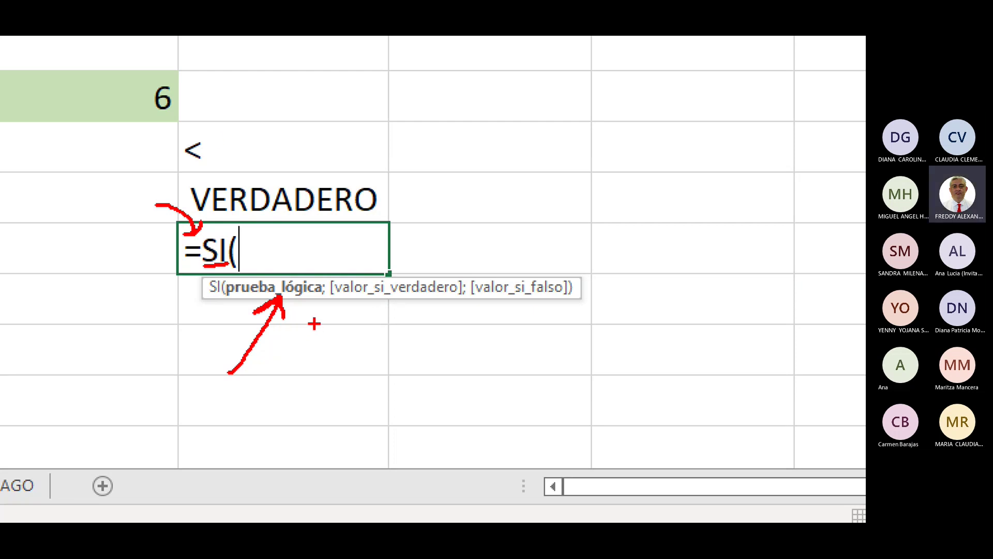
left_click_drag(230, 130, 251, 140)
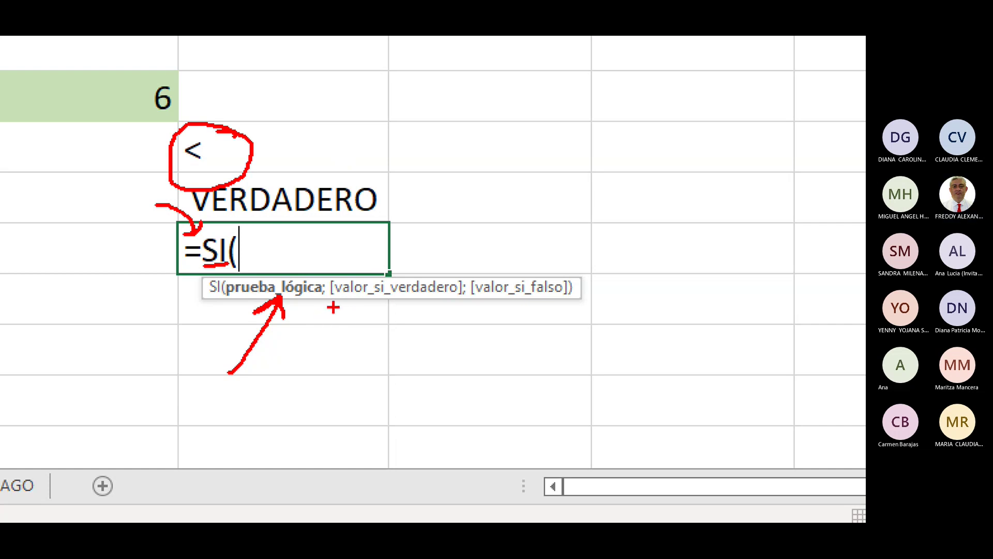
left_click_drag(336, 306, 468, 306)
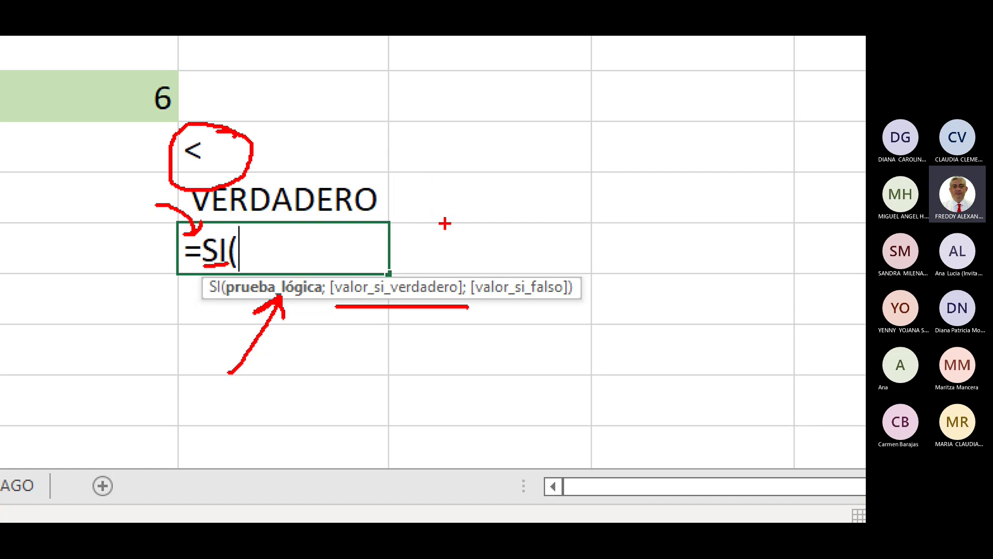
left_click_drag(479, 271, 583, 264)
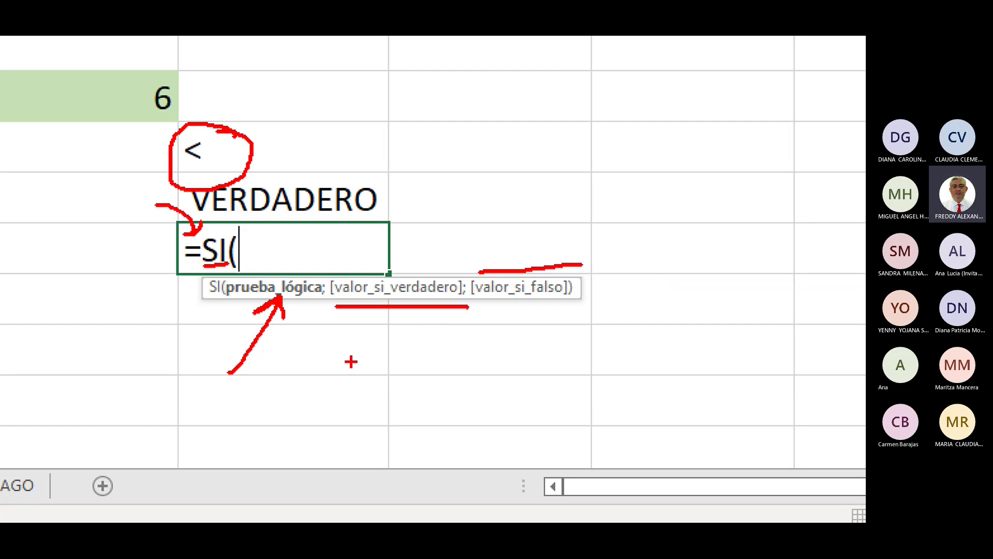
key("Escape")
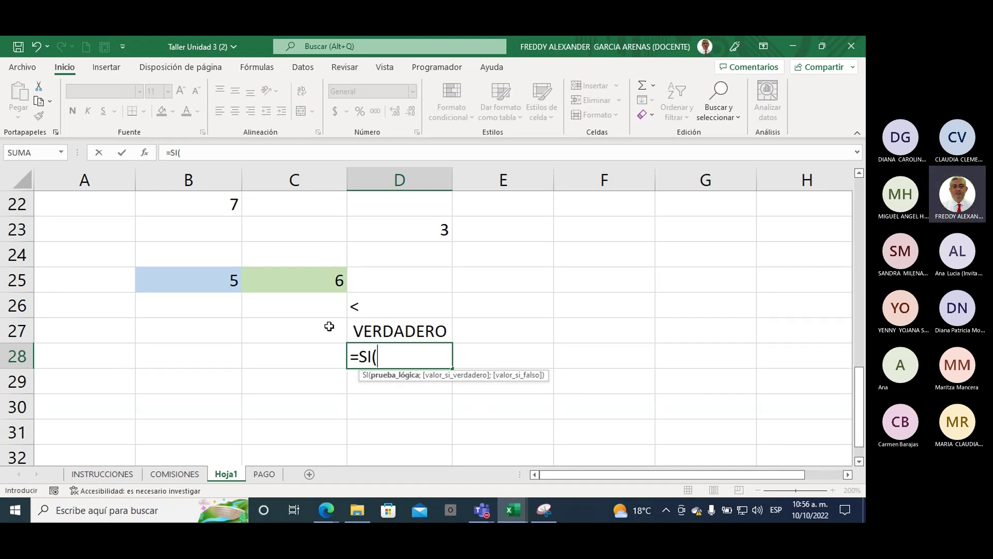
- Type the IF test =SI(B25<C25;" Es menor";"eas mayor") in D28
left_click(212, 280)
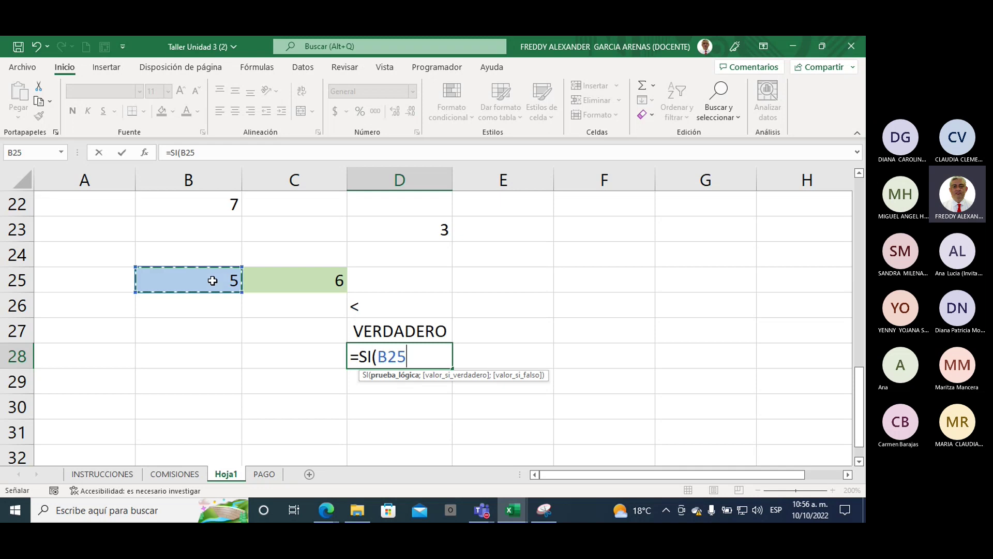
type("<")
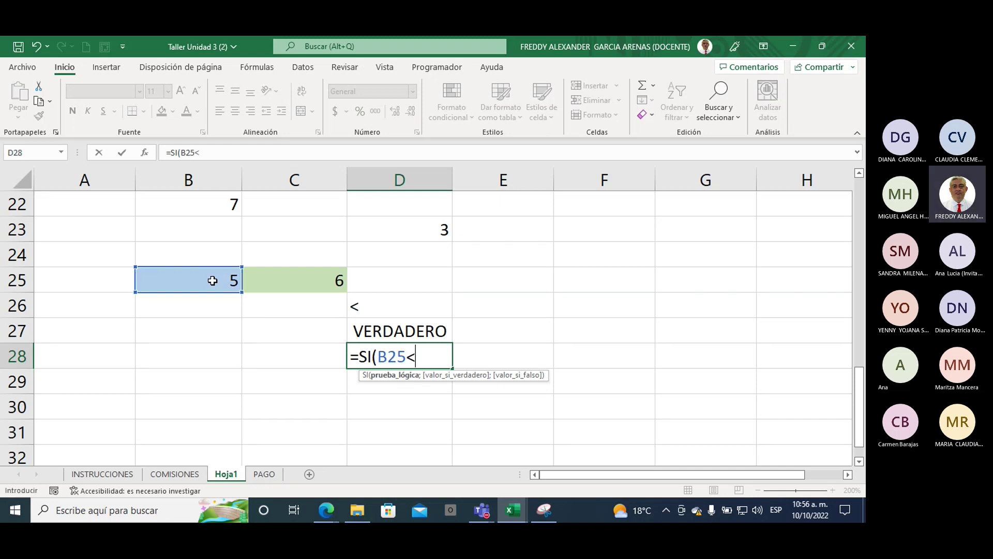
left_click(298, 286)
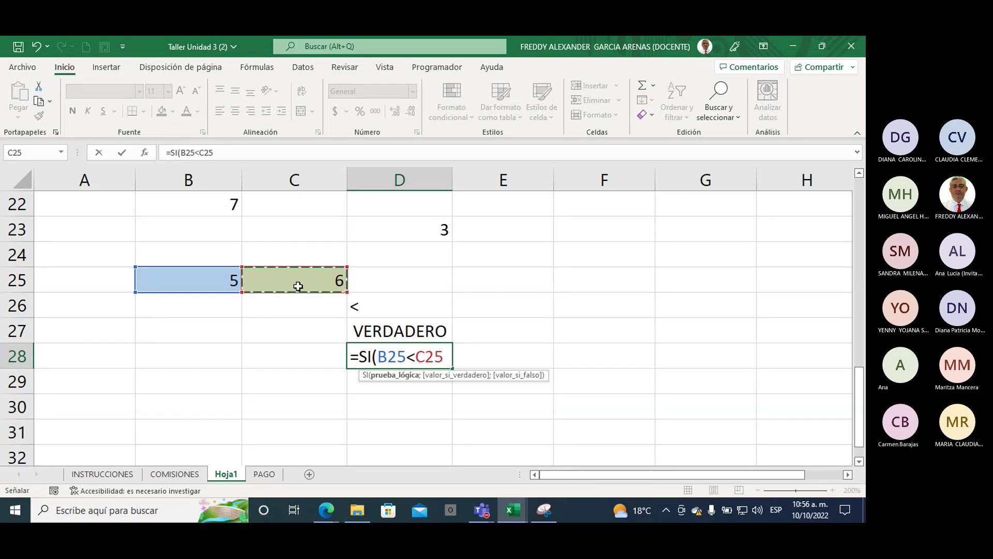
type(";")
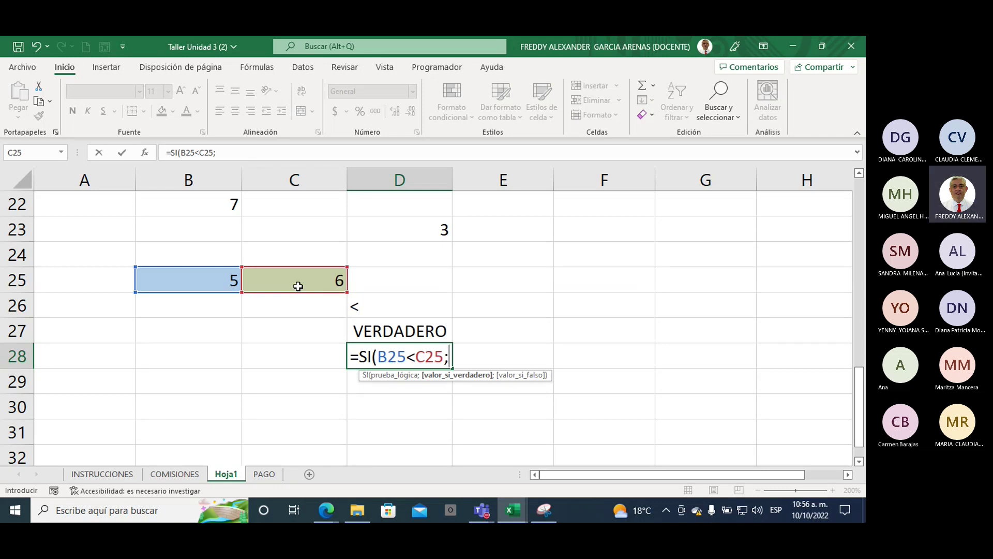
type("\"")
type(" E")
type("s menor")
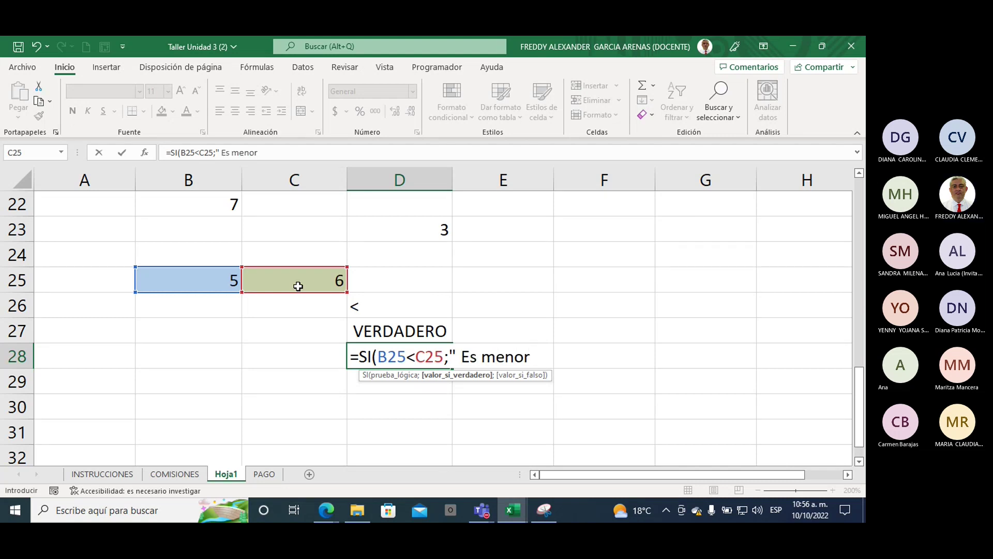
type("\"")
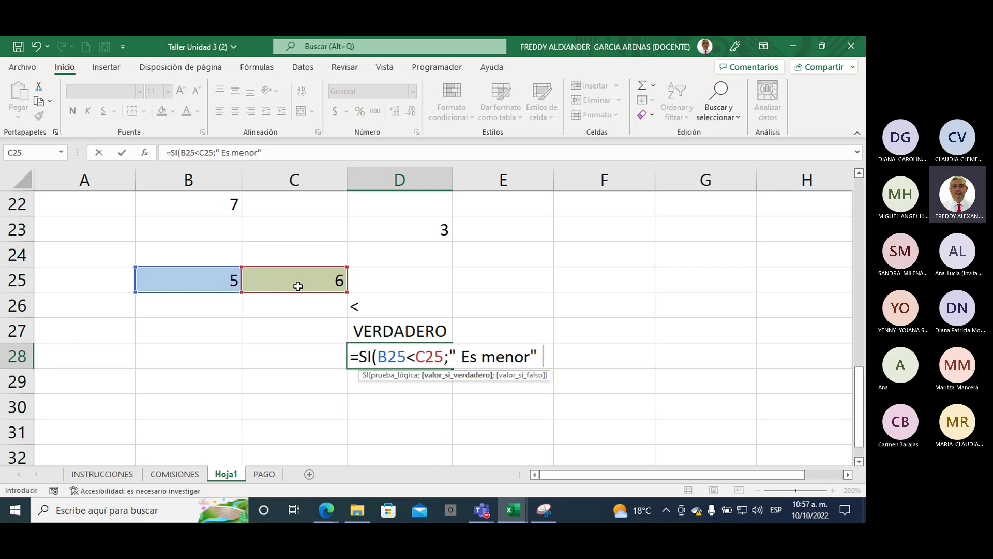
type(" ;")
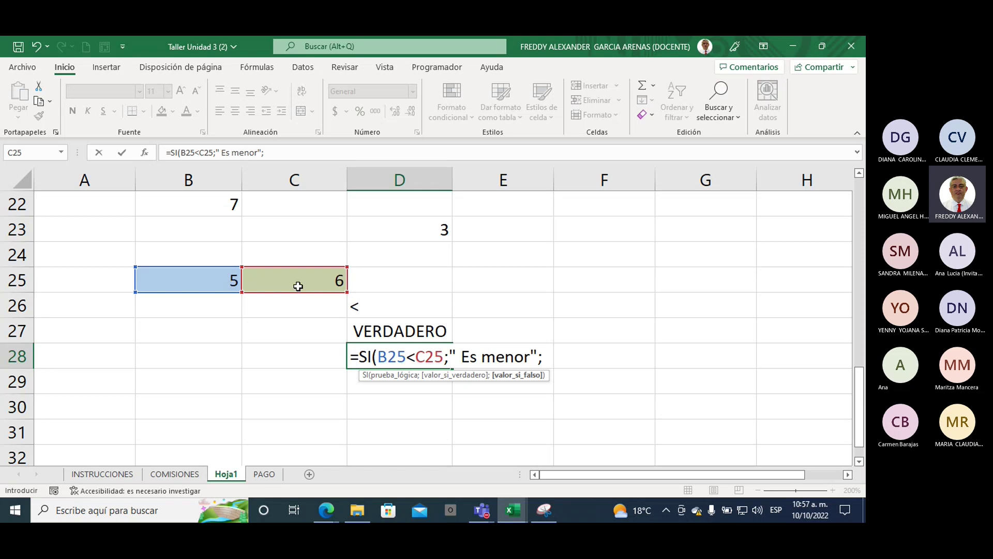
type("\"eas mayor")
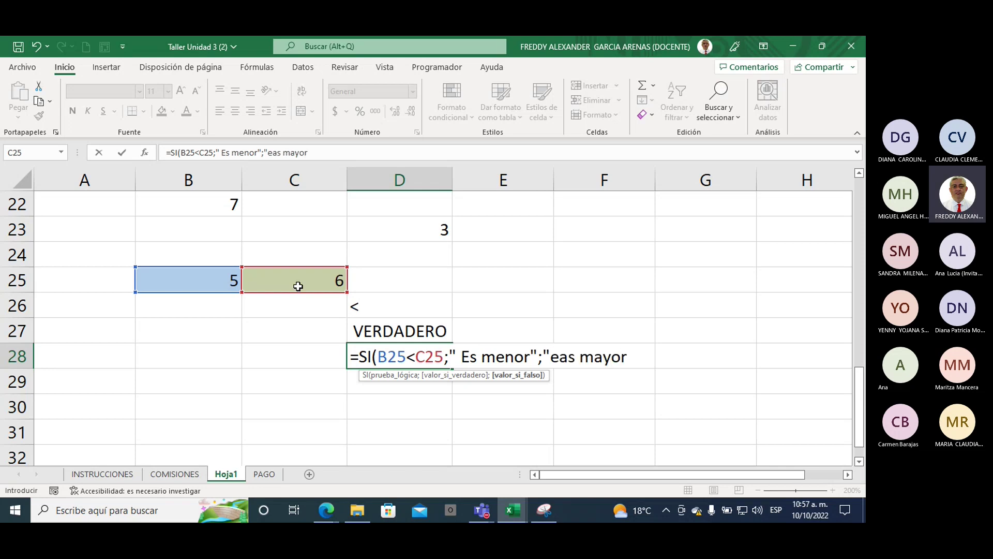
type("\"")
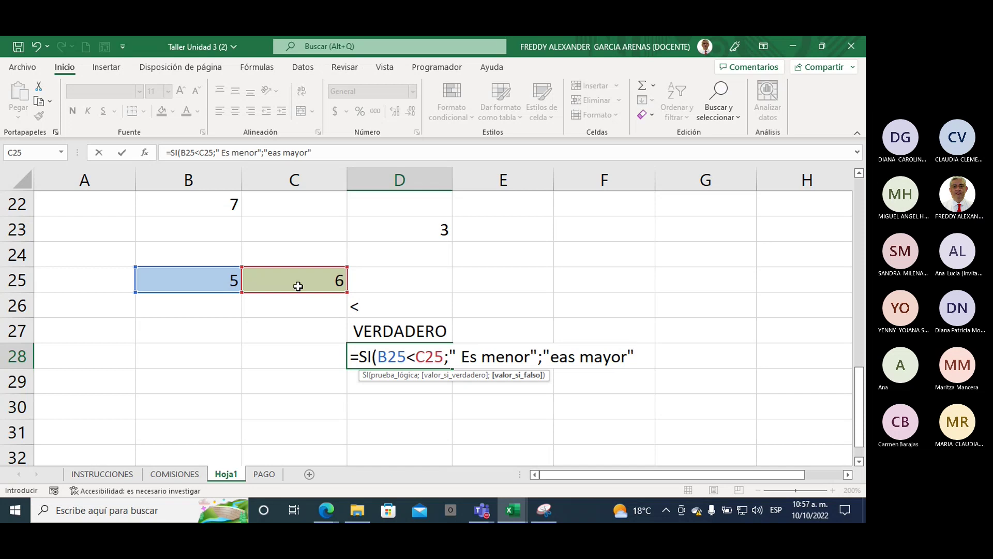
key("Left")
key("Left")
key("Right")
key("Right")
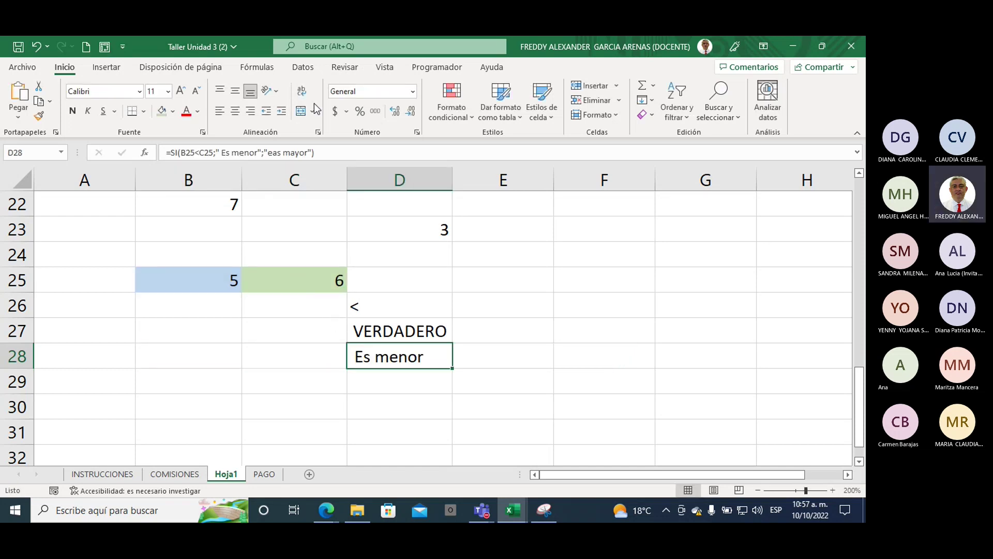
- Correct 'eas mayor' to 'es mayor' in the D28 formula so it shows Es menor
left_click(308, 153)
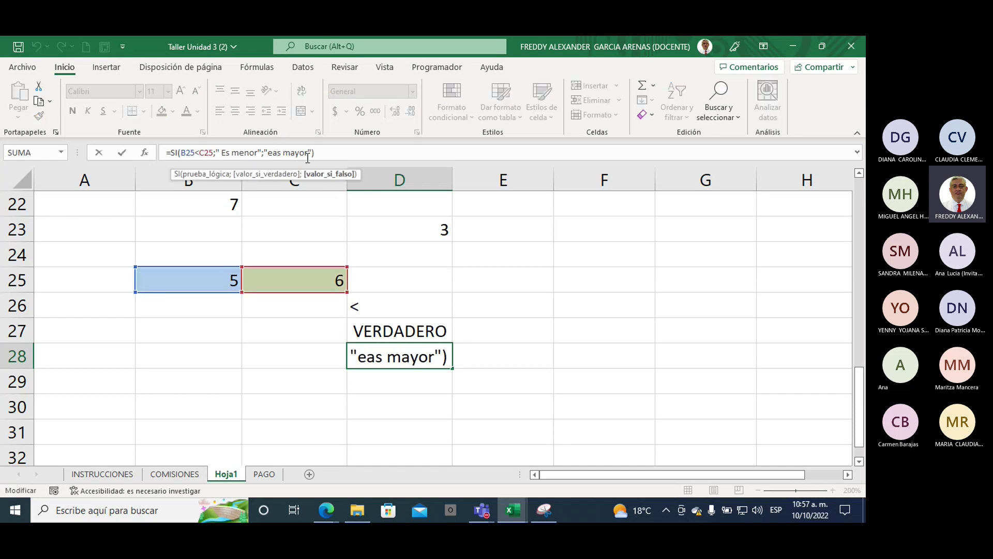
key("BackSpace")
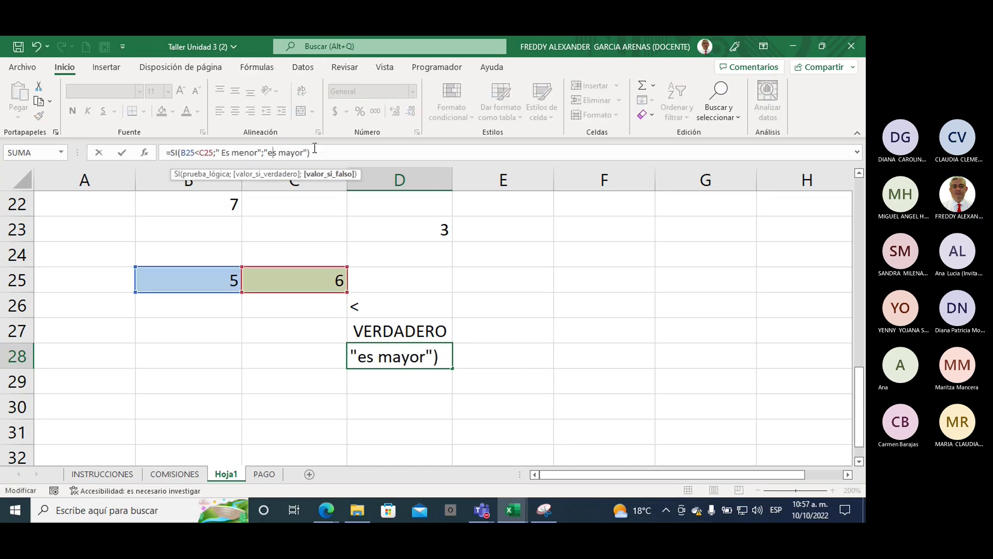
left_click(314, 148)
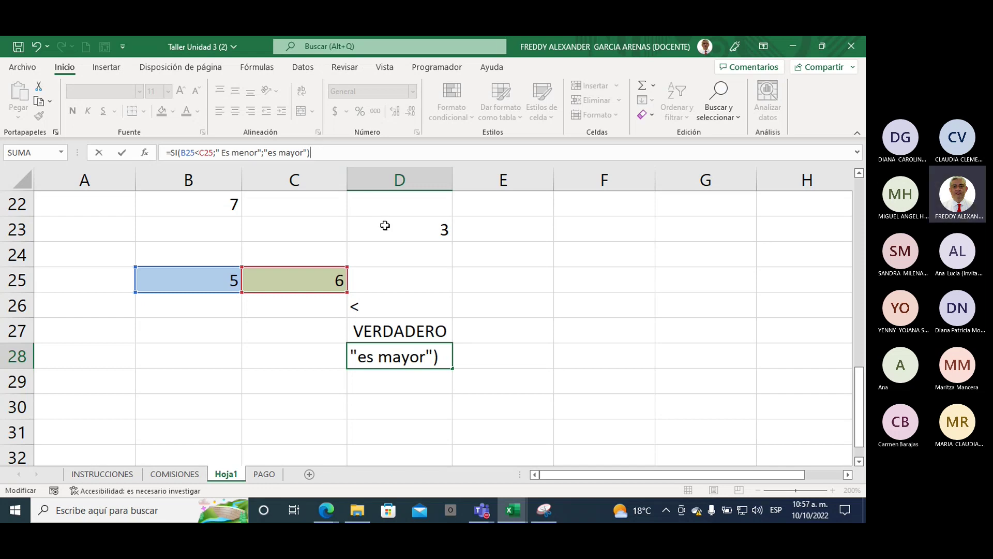
key("Return")
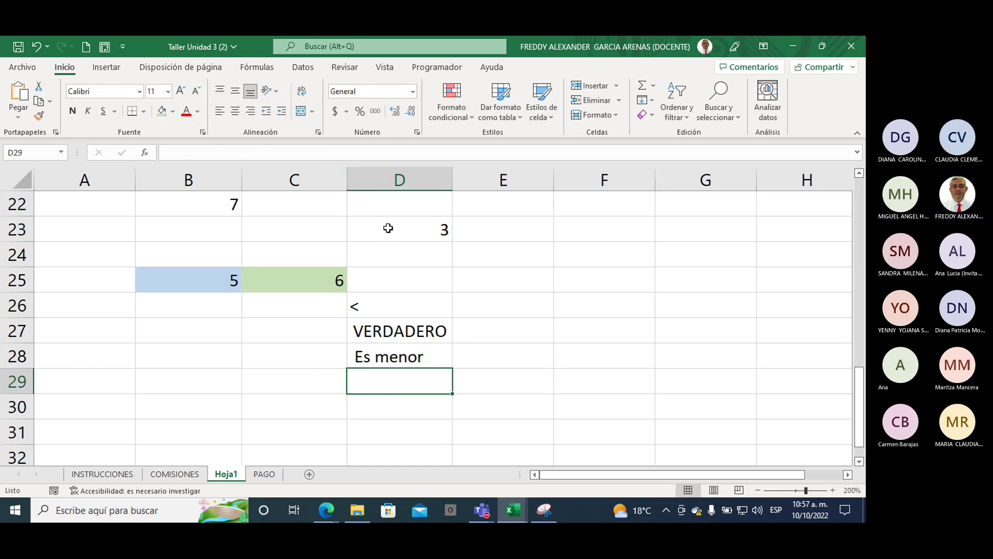
left_click(393, 357)
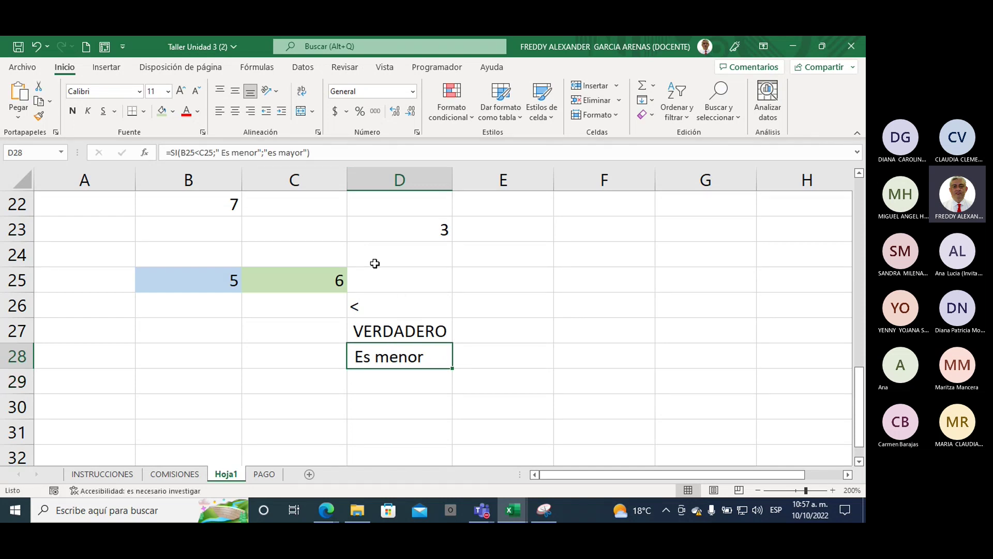
- Change B25 to 8 and confirm D27 reads FALSO and D28 shows es mayor
left_click(230, 279)
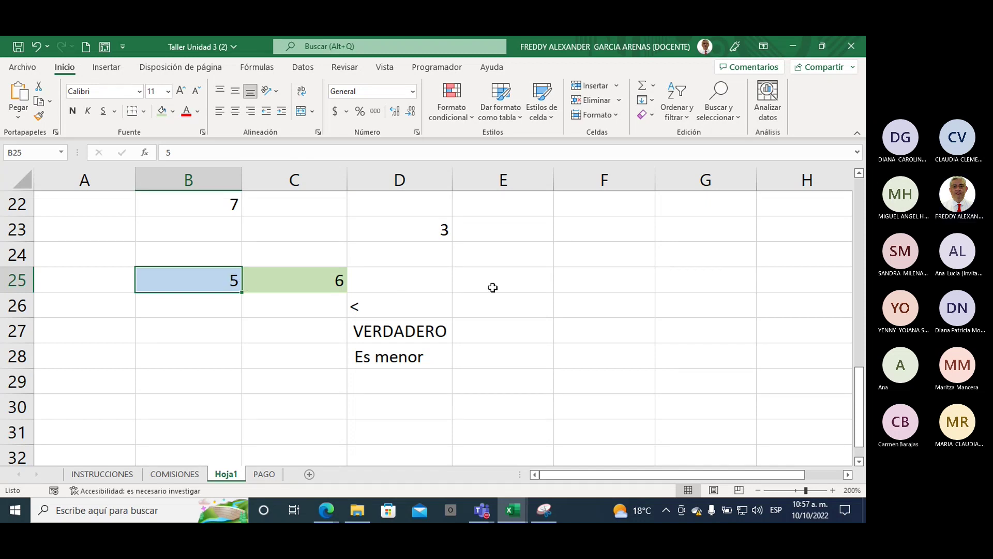
left_click(408, 352)
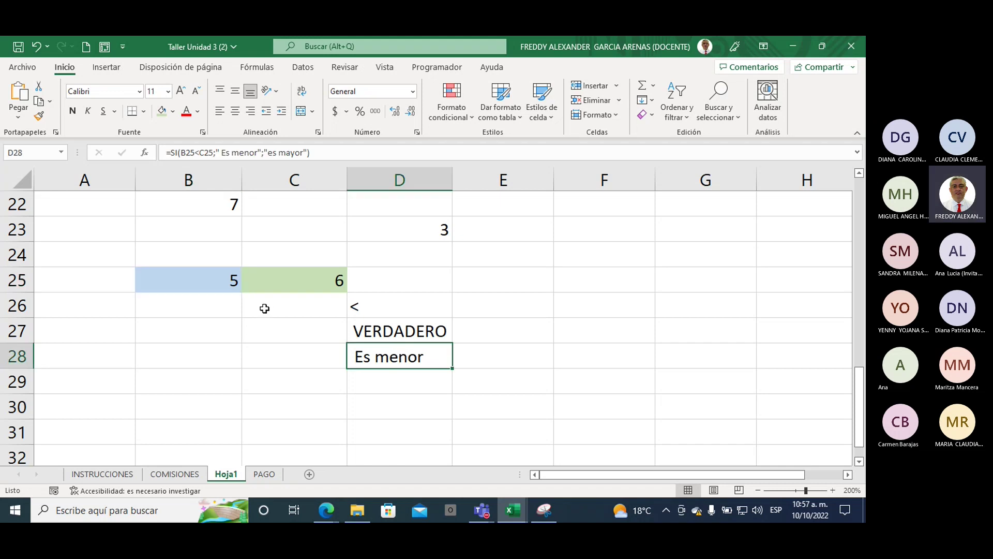
left_click(210, 282)
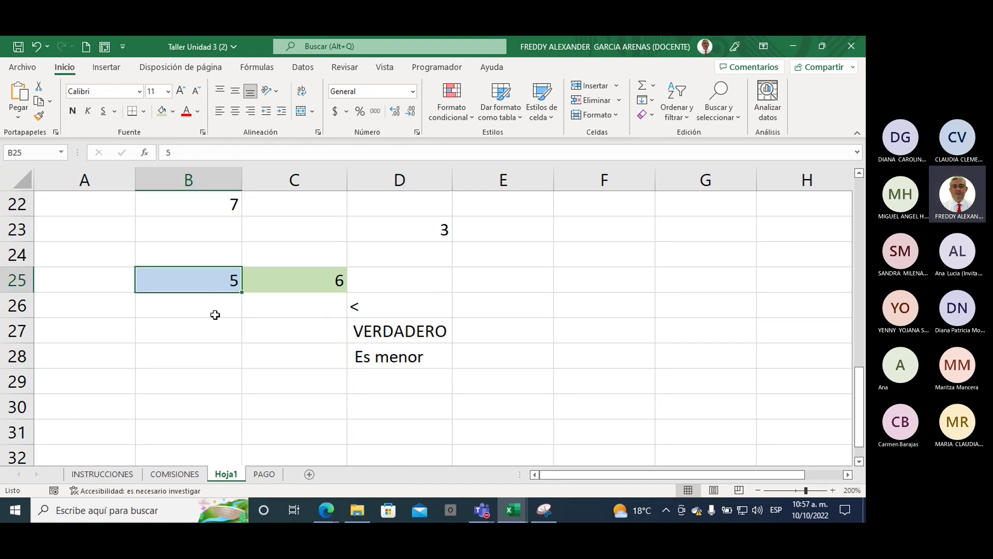
type("8")
left_click(272, 352)
left_click(414, 357)
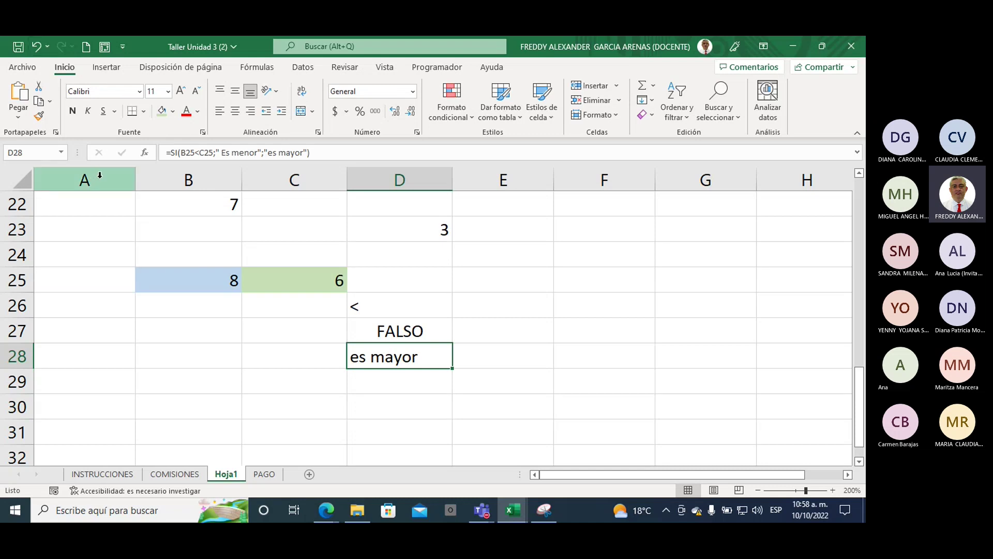
left_click(372, 382)
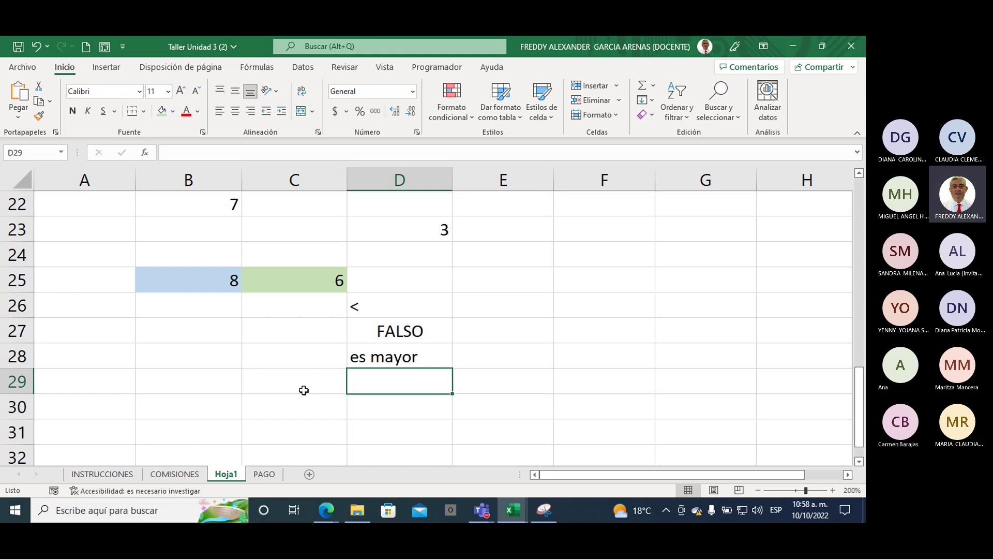
- Enter =SI(B25=C25;"son iguales";"son diderentes") in D29, showing son diderentes
type("si")
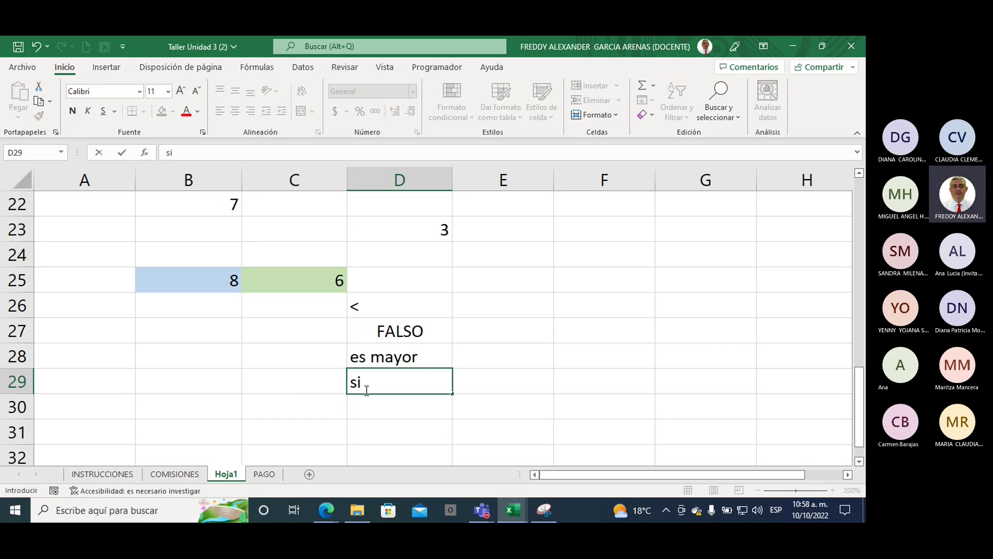
key("BackSpace")
key("BackSpace")
type("=")
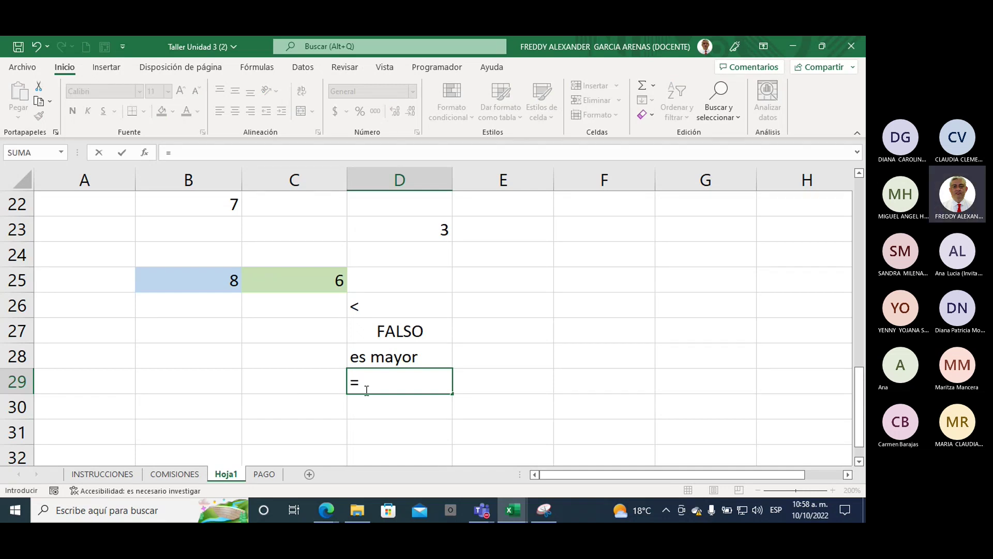
type("si")
double_click(383, 404)
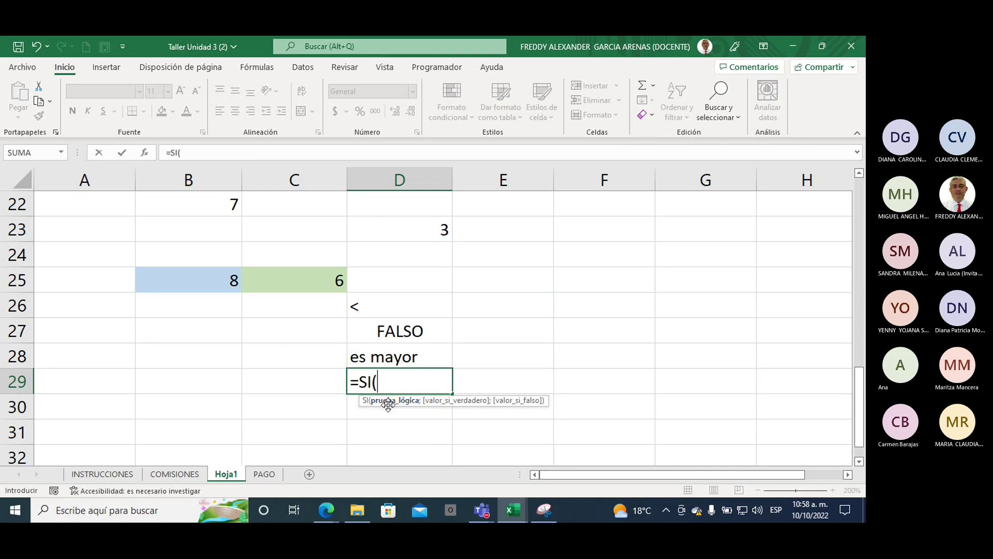
left_click(222, 300)
left_click(217, 279)
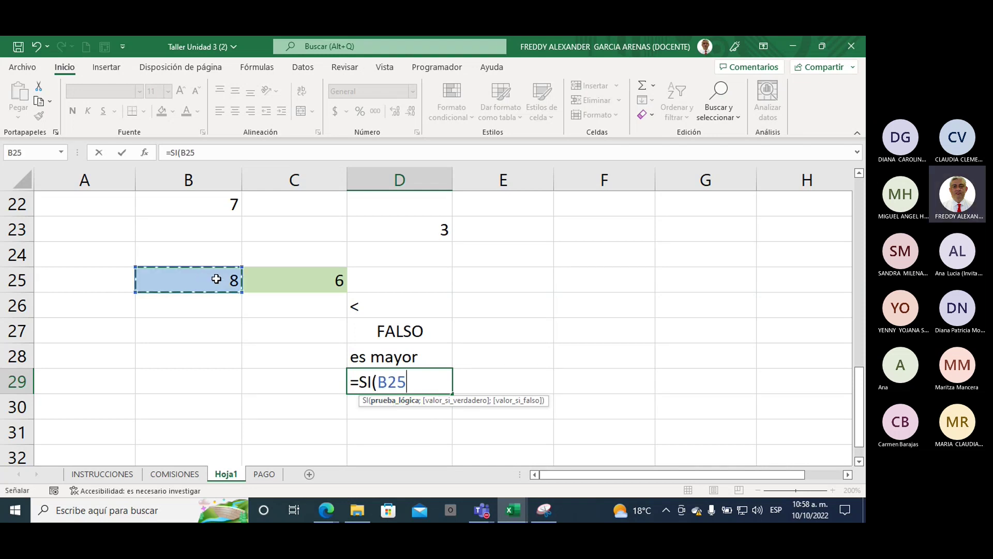
type("=")
left_click(295, 281)
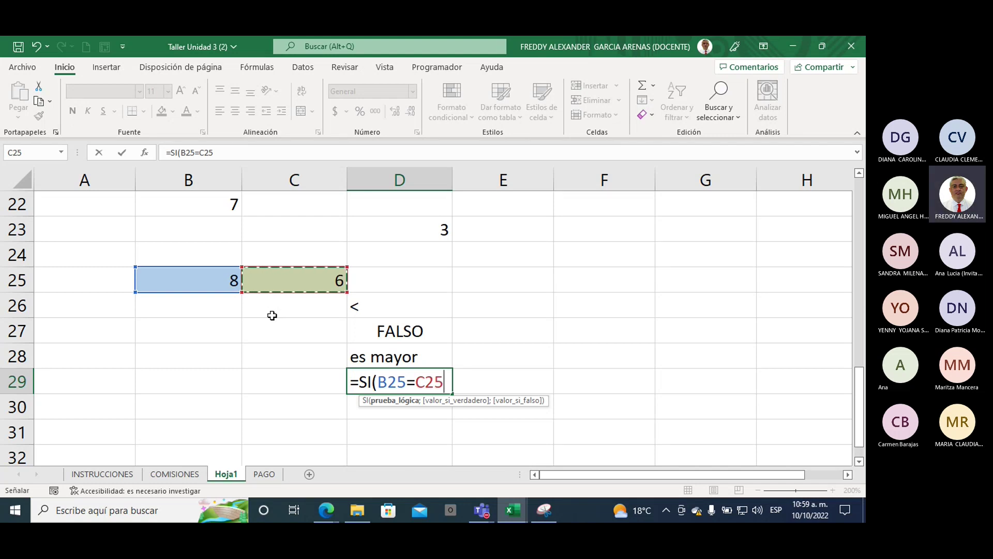
type(";")
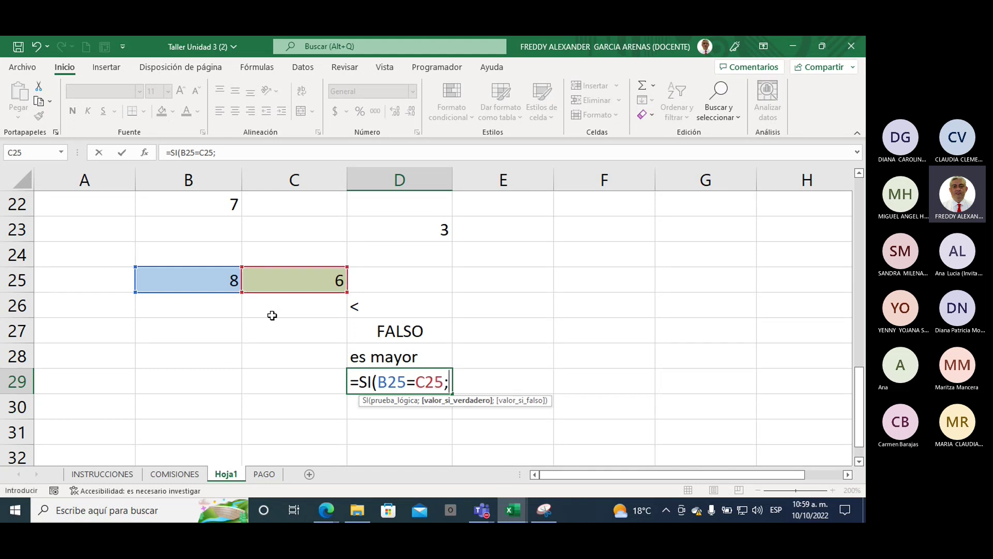
type("\"s")
type("on iguale")
type("s")
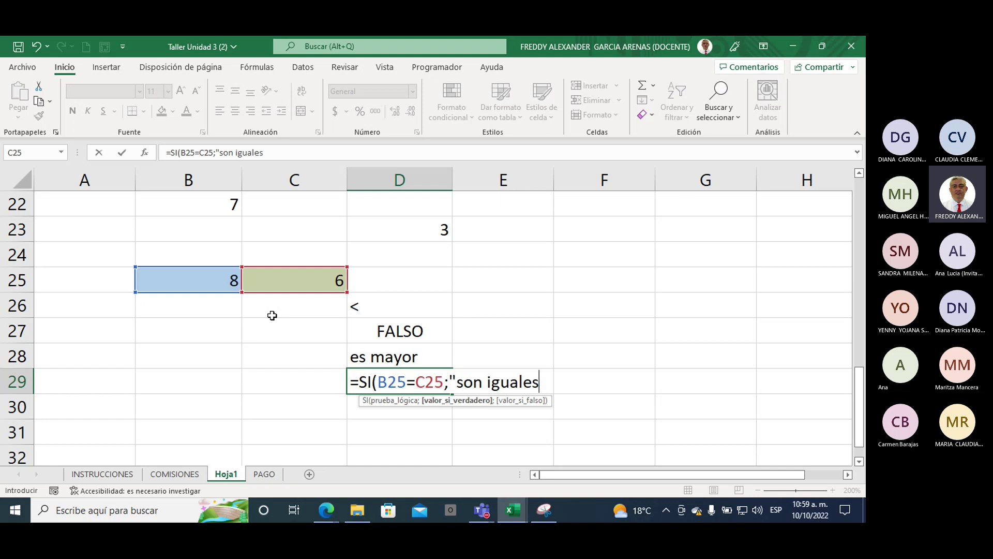
type("\"")
type(";")
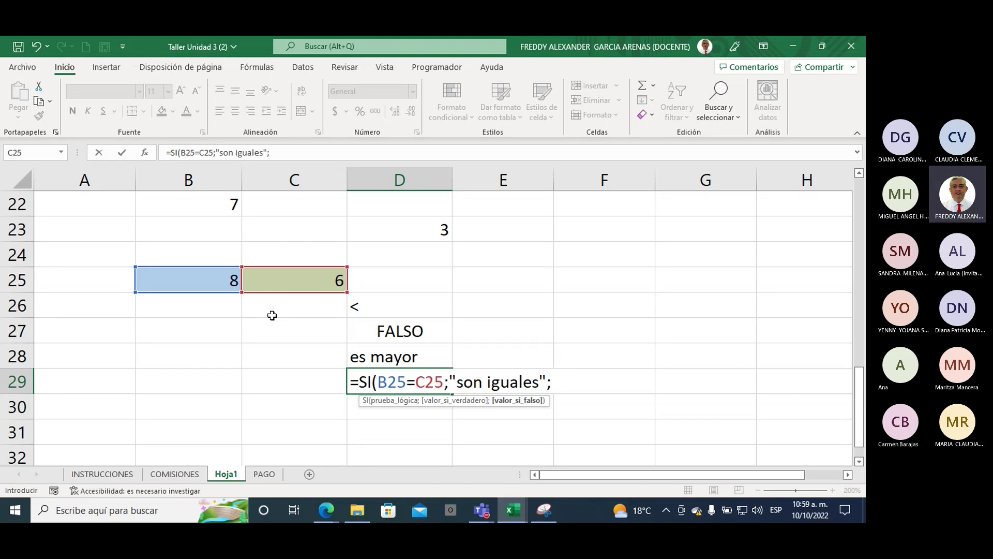
type("\"son di")
type("derentes\"")
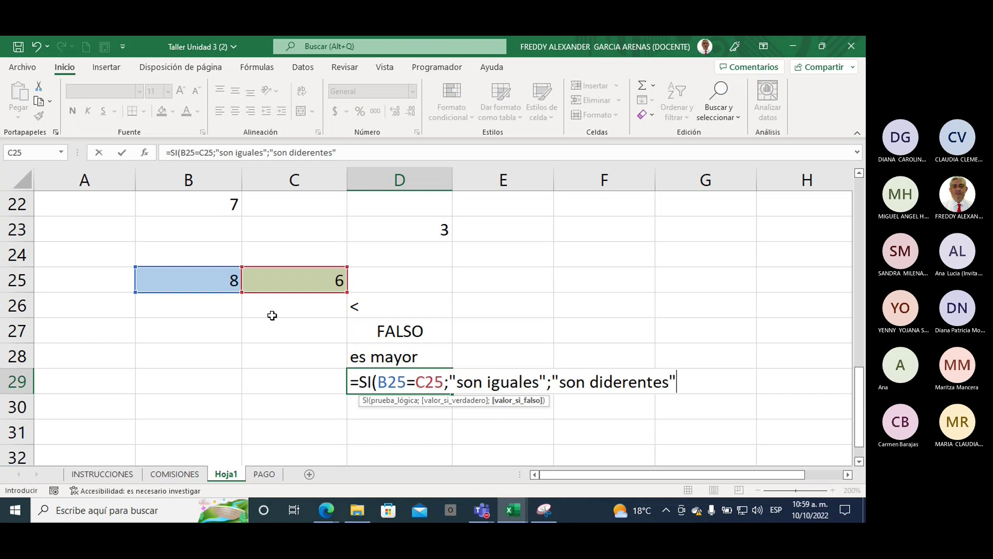
type(")")
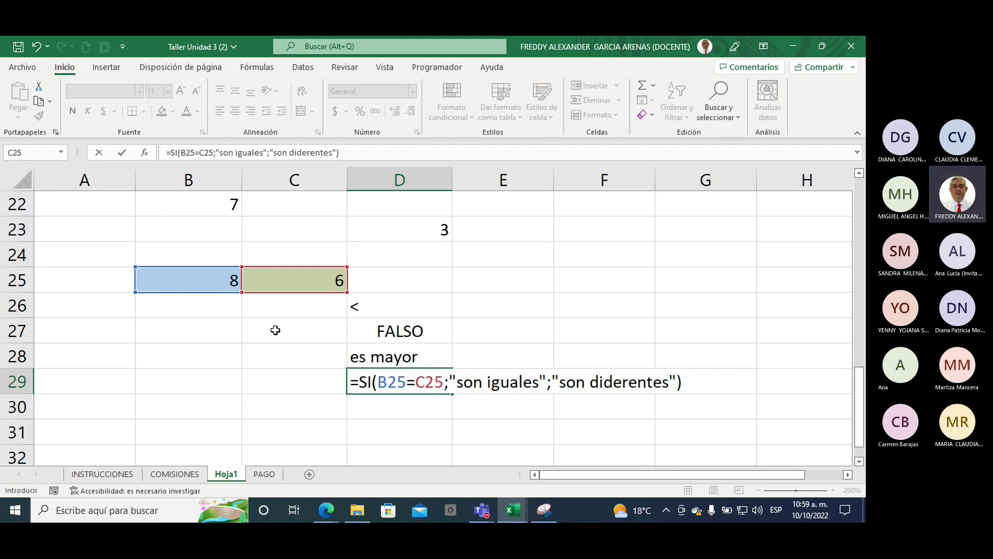
key("Return")
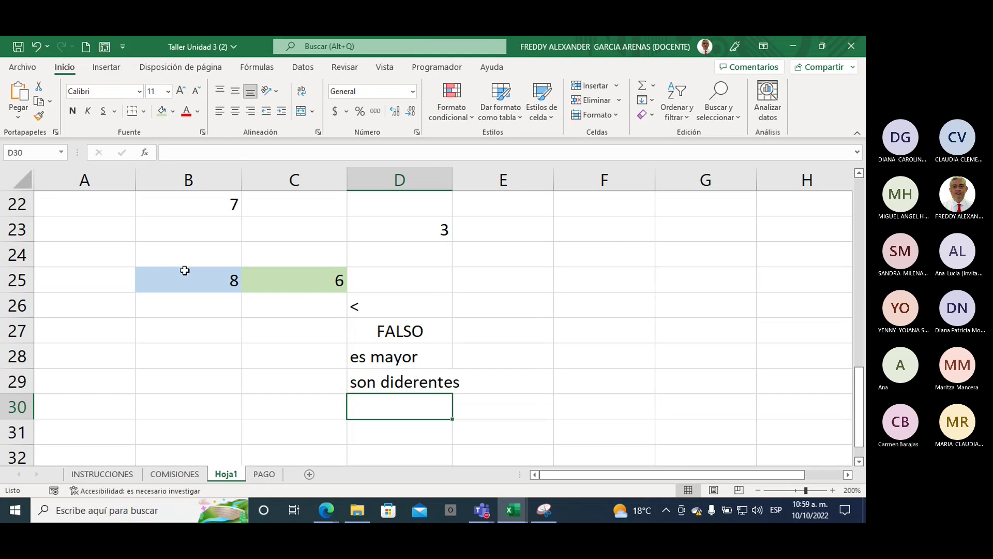
- Change C25 to 8 so D29 shows son iguales, then review the D27–D29 formulas
left_click(250, 281)
type("8")
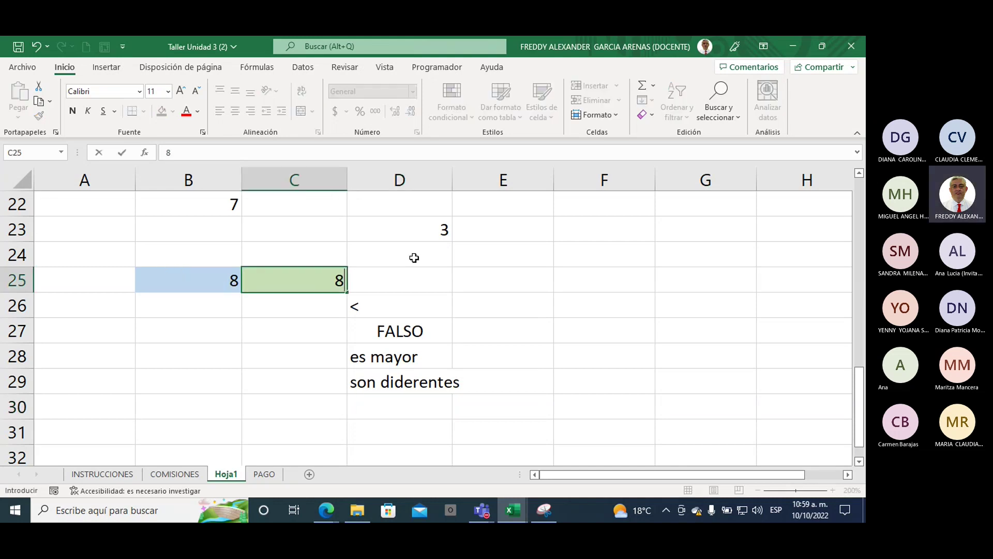
left_click(523, 283)
mouse_move(355, 382)
left_mouse_down()
mouse_move(485, 382)
mouse_move(456, 382)
left_mouse_up()
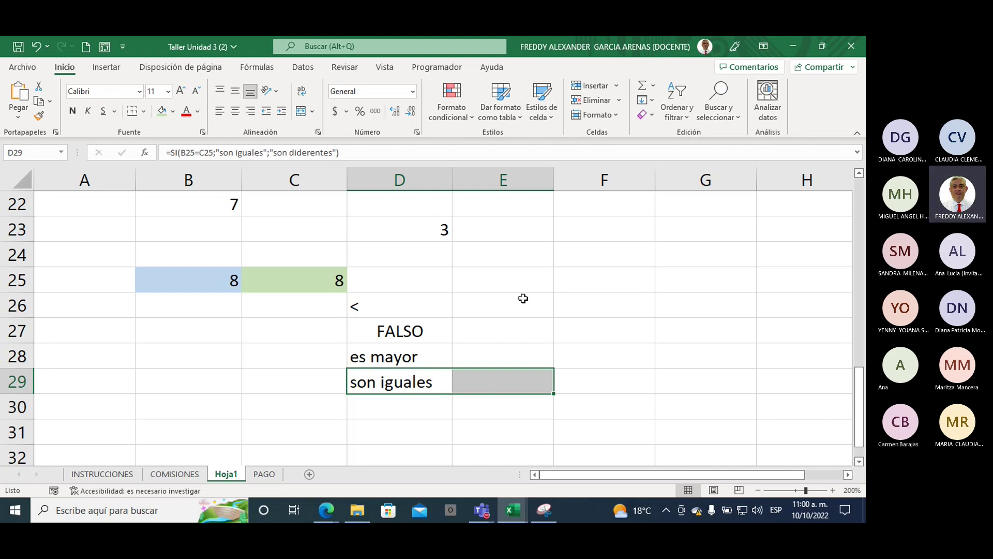
left_click(419, 327)
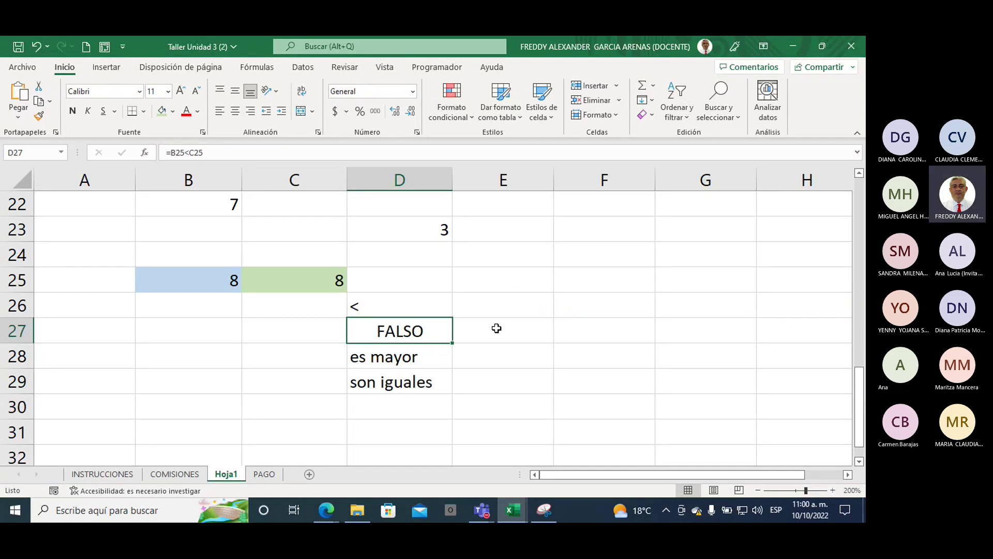
left_click(428, 350)
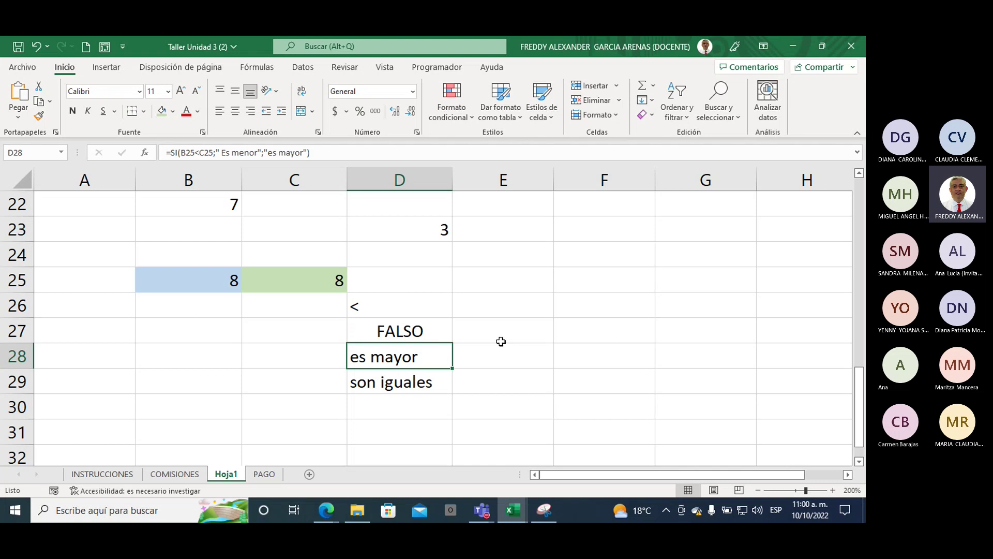
left_click(411, 383)
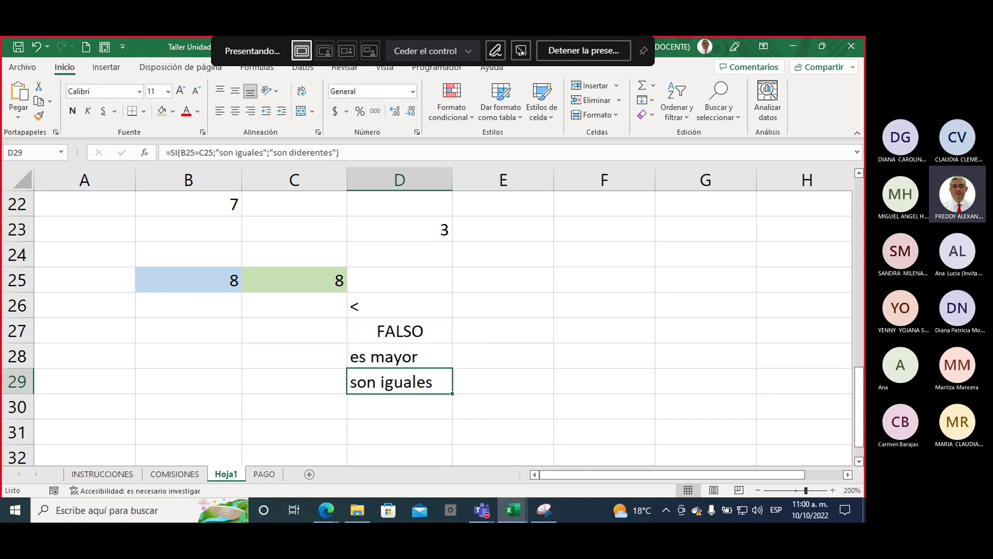
mouse_move(230, 362)
left_mouse_down()
mouse_move(242, 346)
mouse_move(229, 389)
mouse_move(252, 397)
left_mouse_up()
mouse_move(305, 358)
left_mouse_down()
mouse_move(270, 370)
mouse_move(274, 395)
mouse_move(309, 391)
mouse_move(311, 362)
left_mouse_up()
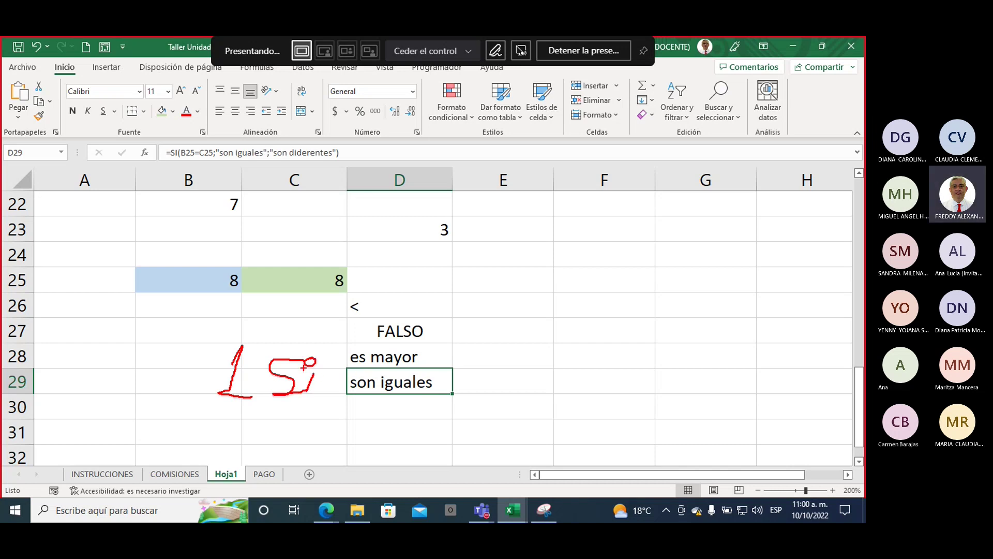
mouse_move(514, 357)
left_mouse_down()
mouse_move(528, 393)
mouse_move(581, 362)
mouse_move(588, 391)
mouse_move(607, 353)
mouse_move(589, 370)
left_mouse_up()
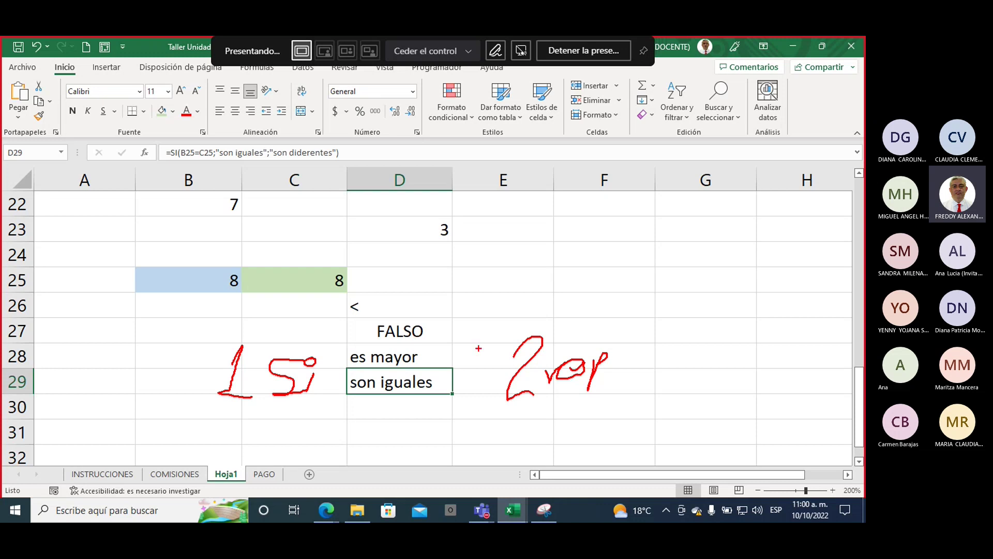
mouse_move(622, 310)
left_mouse_down()
mouse_move(631, 340)
mouse_move(661, 304)
left_mouse_up()
mouse_move(643, 365)
left_mouse_down()
mouse_move(610, 427)
mouse_move(616, 401)
left_mouse_up()
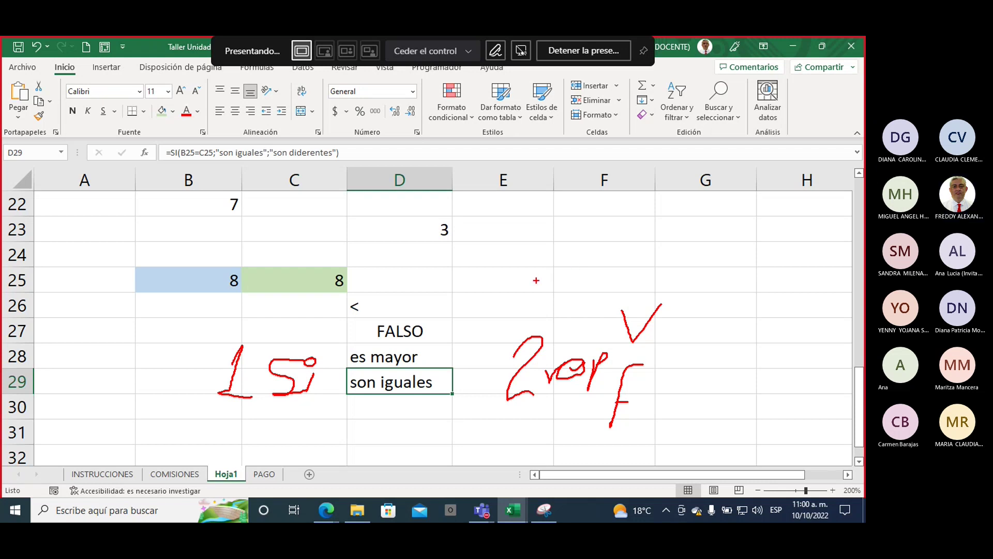
key("XF86AudioRaiseVolume")
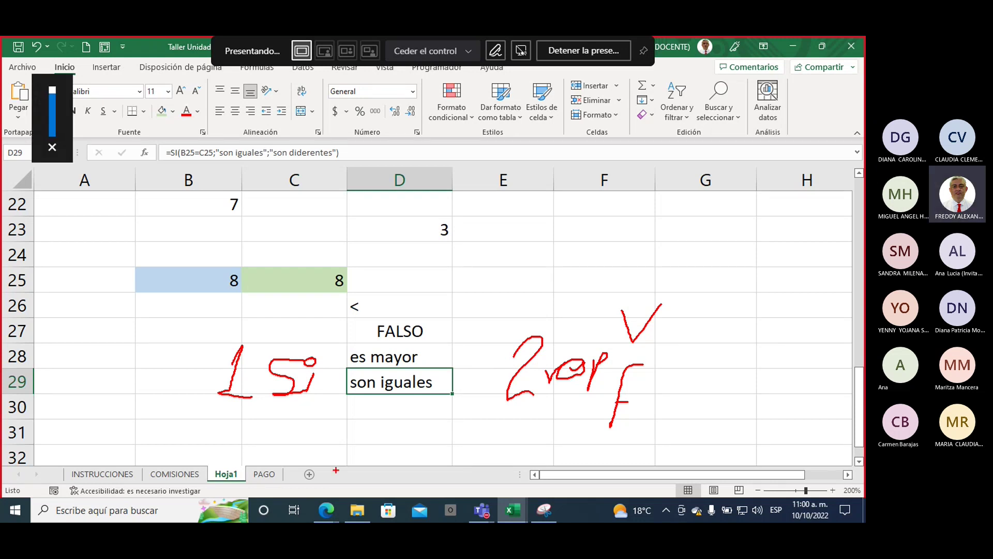
key("Escape")
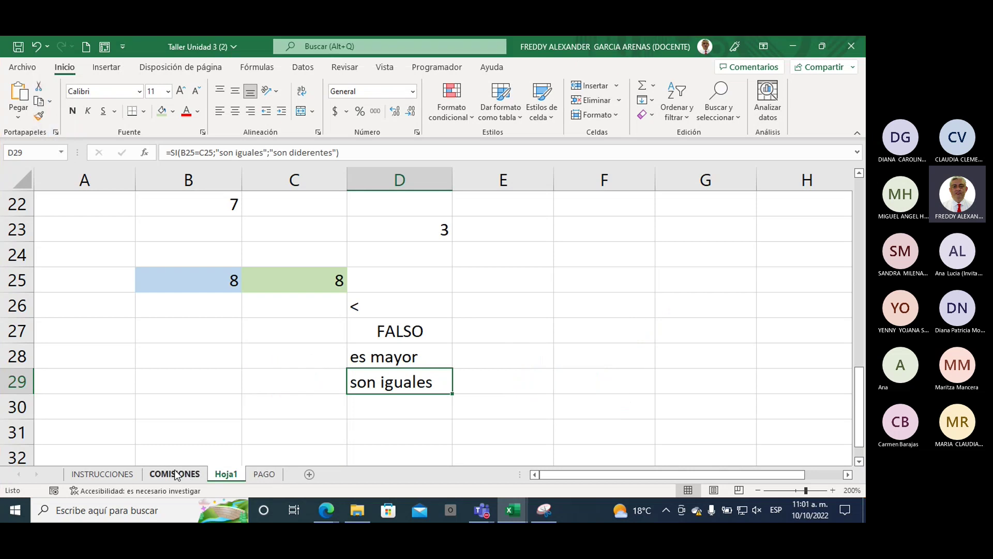
- Switch to the COMISIONES sheet and read the completion notes below the table
left_click(176, 475)
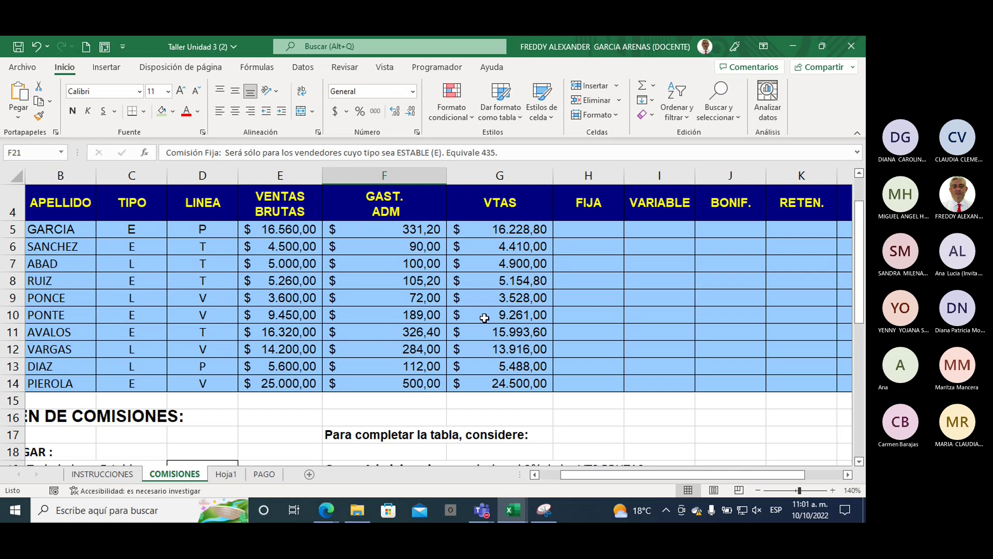
scroll(481, 329, "down", 1)
scroll(408, 417, "down", 3)
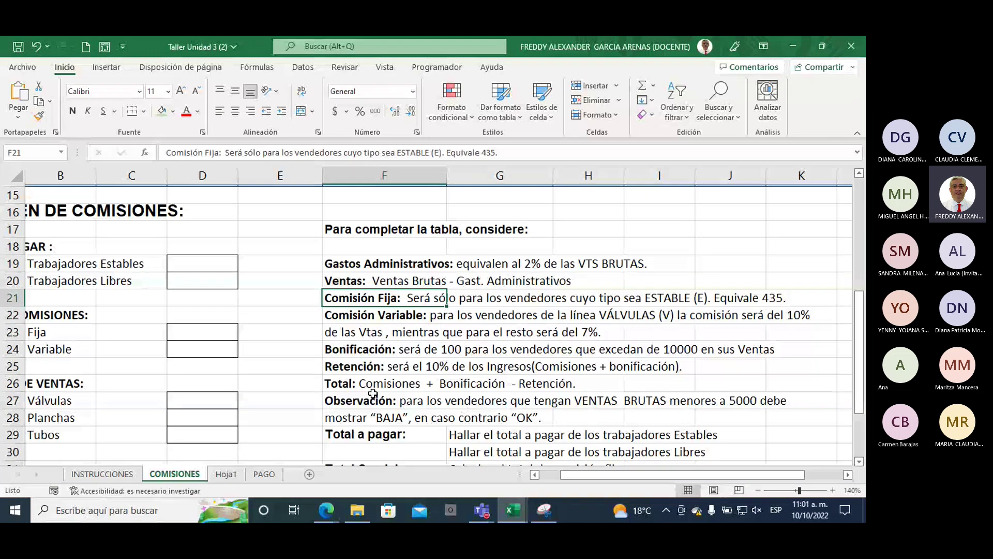
scroll(372, 393, "up", 5)
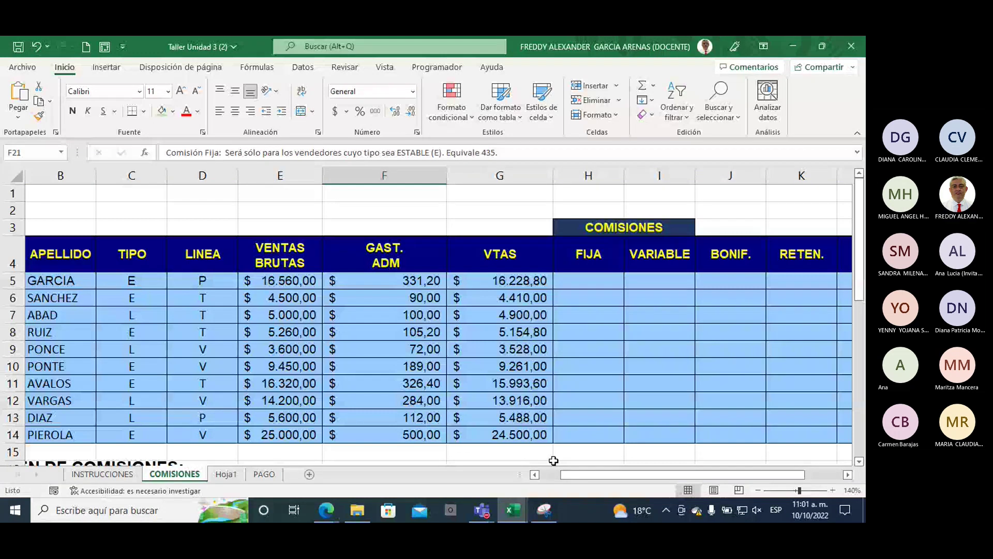
left_click_drag(569, 474, 538, 476)
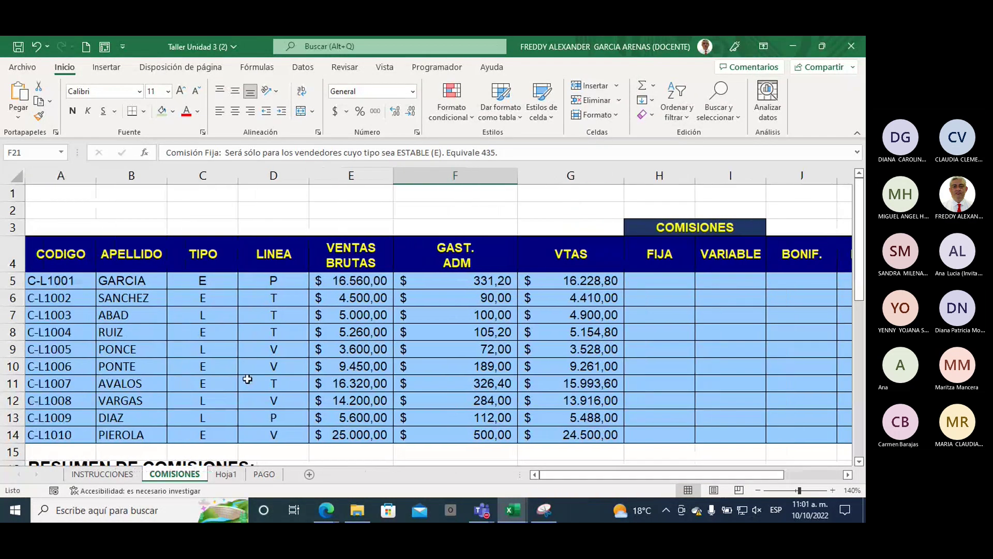
- Inspect the TIPO column C entries, including C5 and C7
left_click(202, 175)
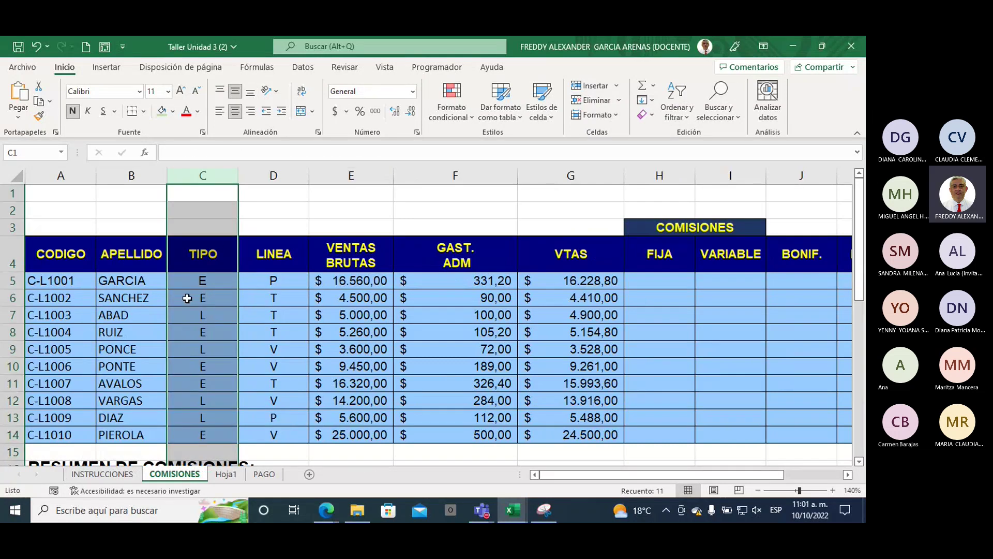
left_click(131, 175)
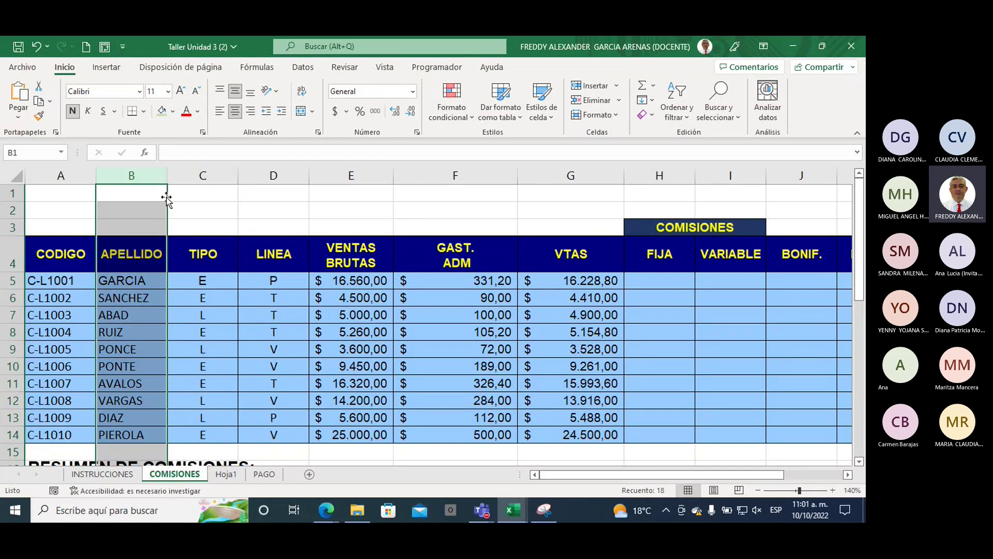
left_click(187, 175)
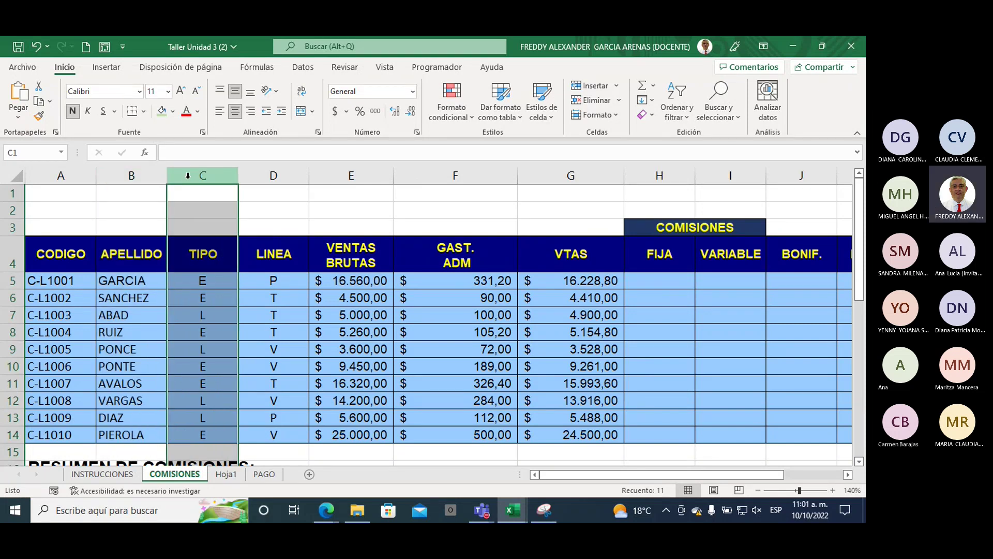
left_click(225, 279)
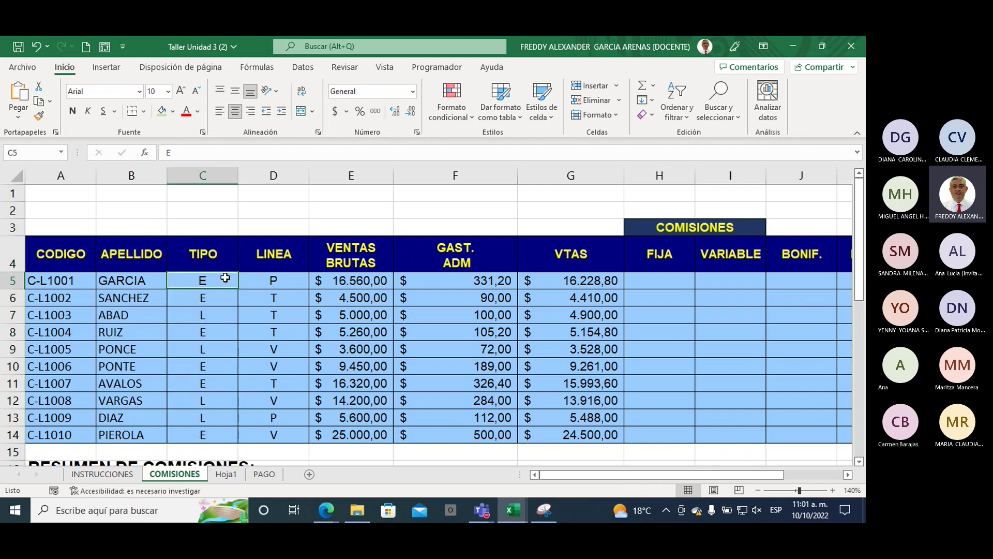
left_click(225, 311)
scroll(225, 312, "down", 5)
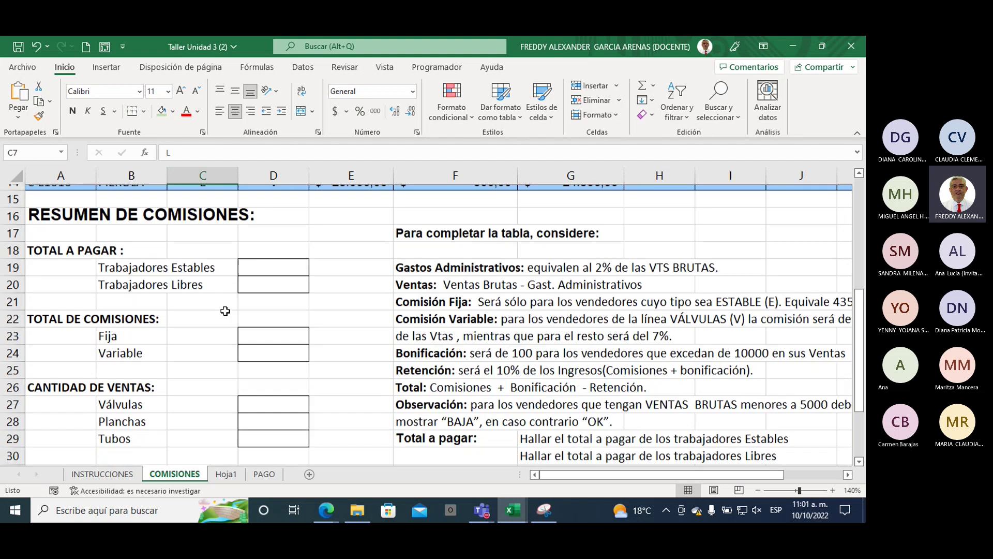
scroll(225, 311, "up", 1)
- Check the Trabajadores Estables and Libres rows B19:C20 and the E type in C5
left_click(114, 314)
left_click_drag(162, 314, 199, 315)
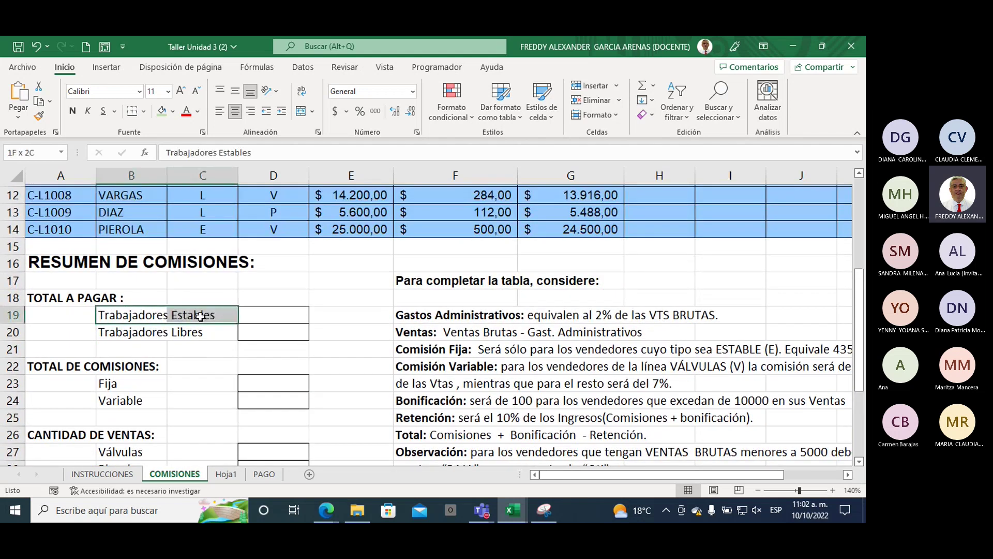
left_click_drag(103, 332, 200, 332)
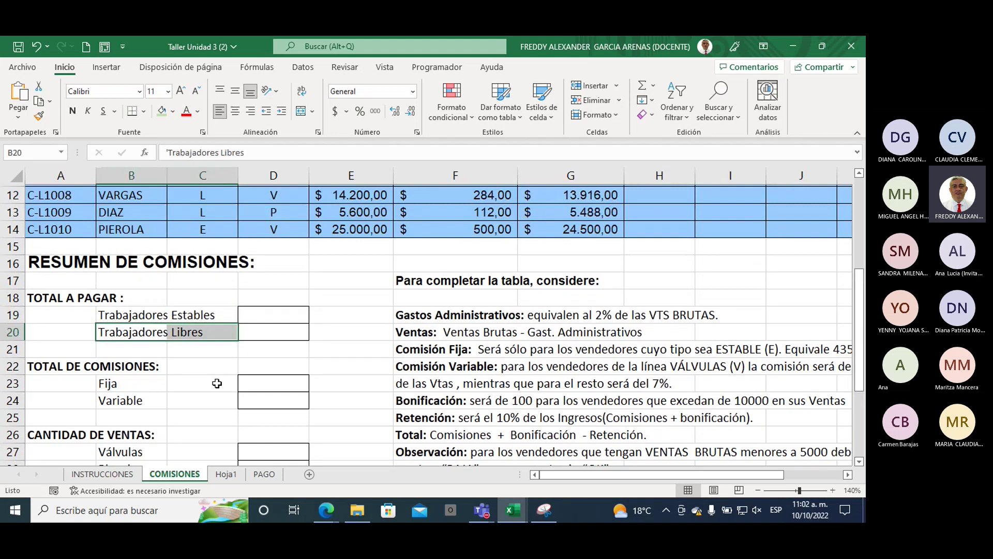
left_click(183, 317)
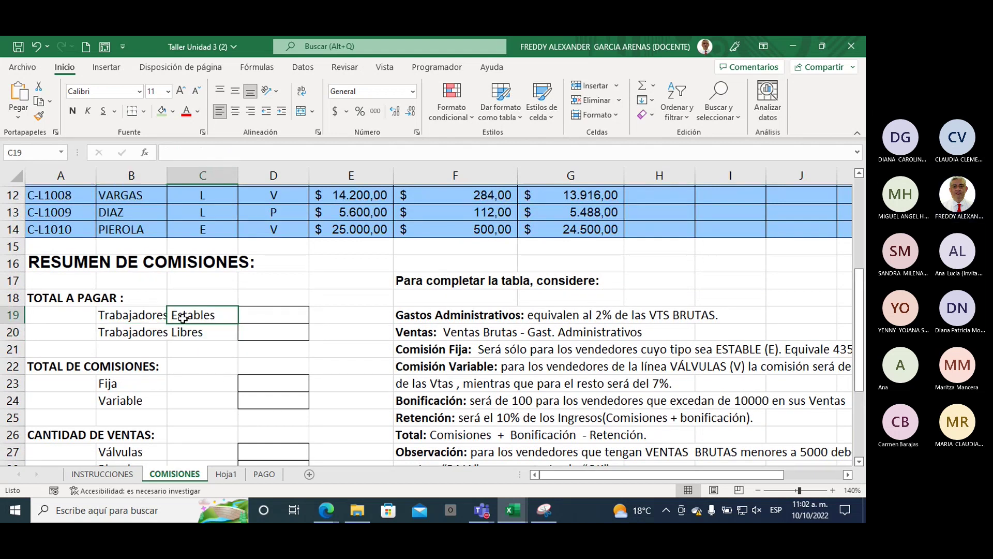
left_click(196, 334)
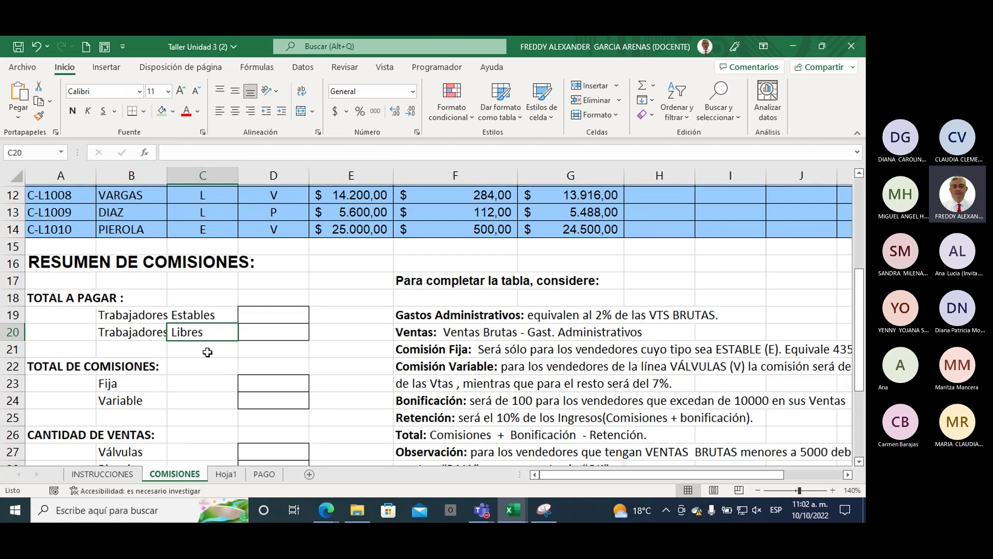
scroll(208, 352, "up", 2)
scroll(207, 352, "up", 2)
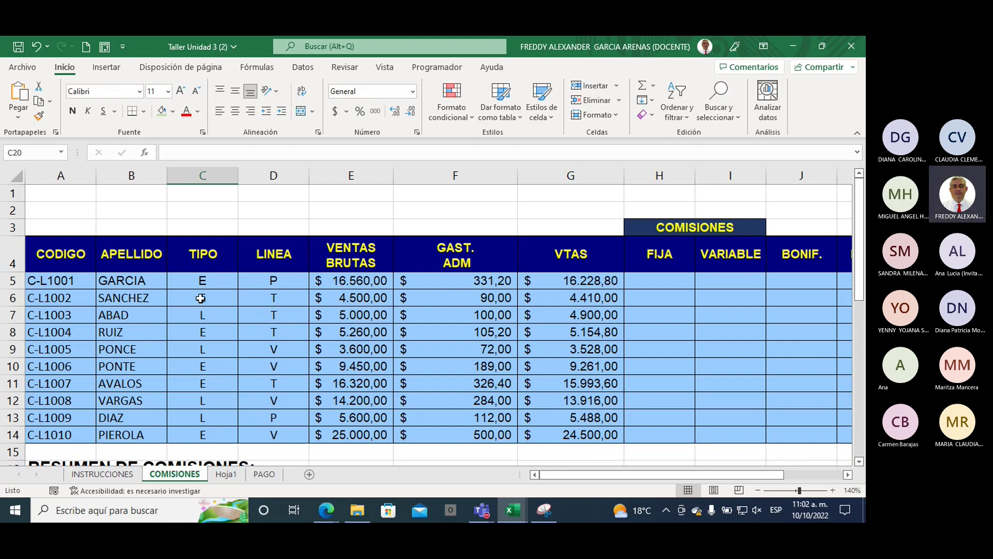
left_click(202, 281)
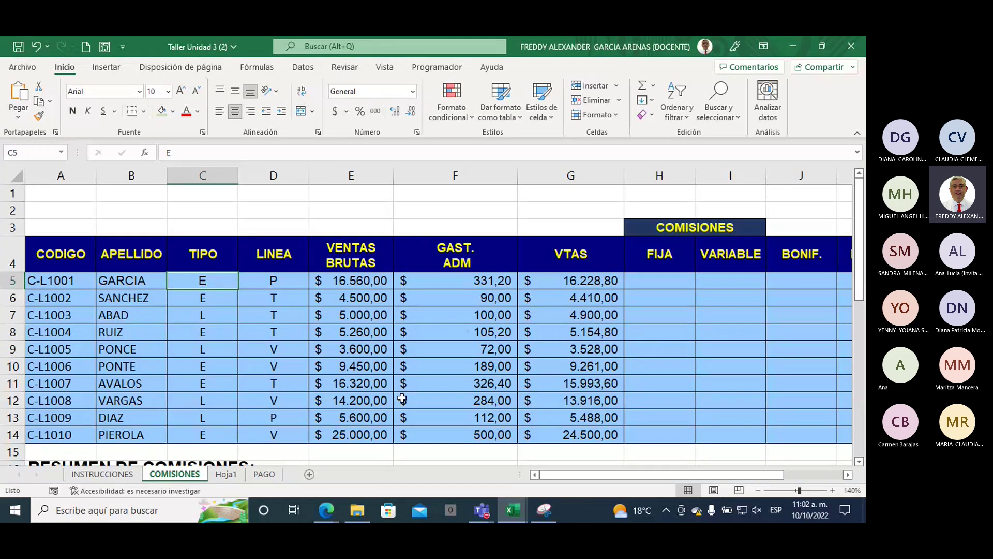
scroll(402, 398, "down", 3)
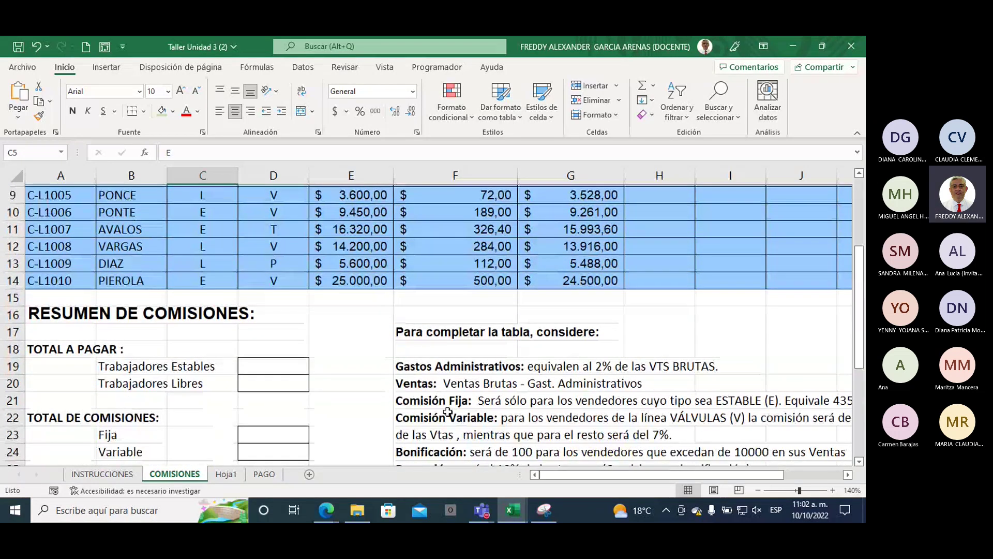
scroll(553, 453, "right", 3)
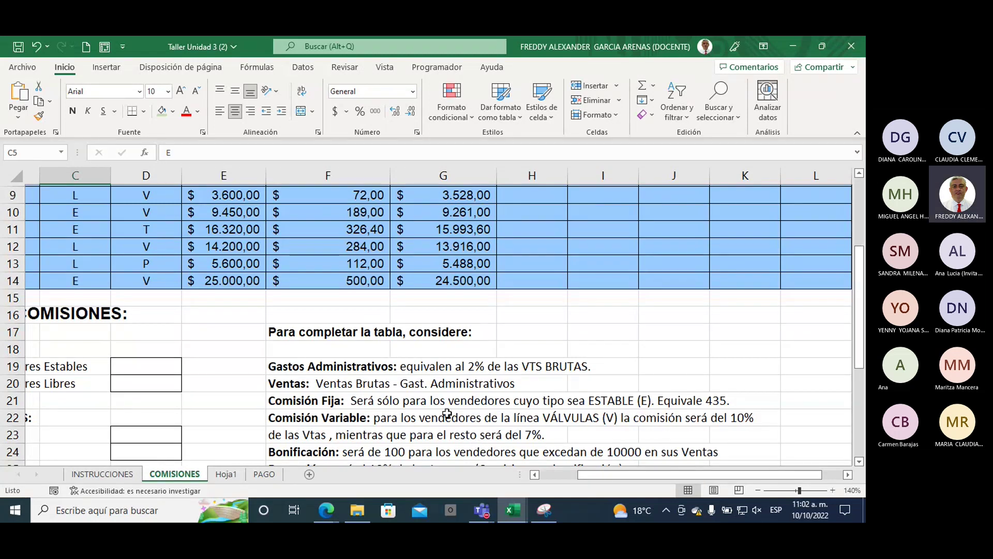
- Begin an =SI( formula in H5 under FIJA
scroll(474, 430, "up", 2)
left_click(515, 230)
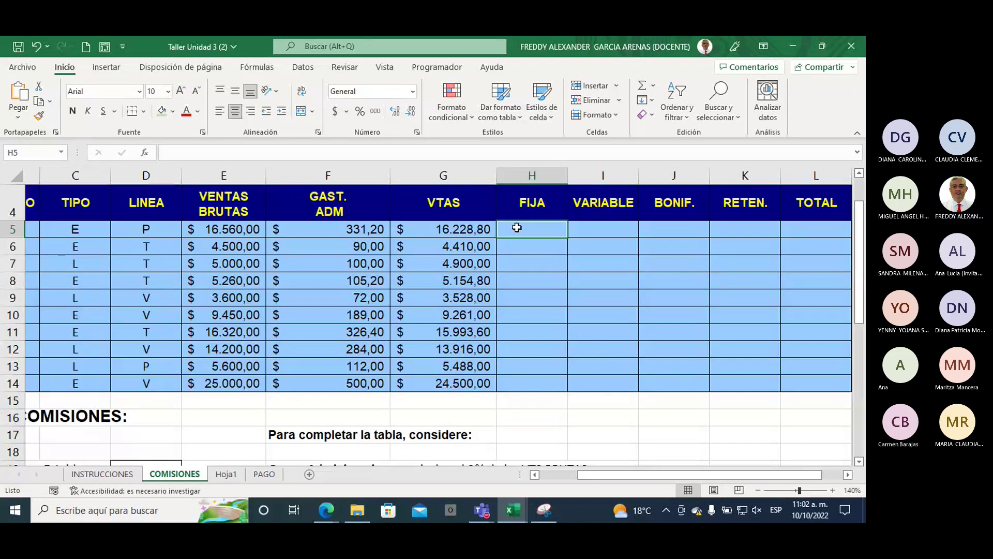
type("=")
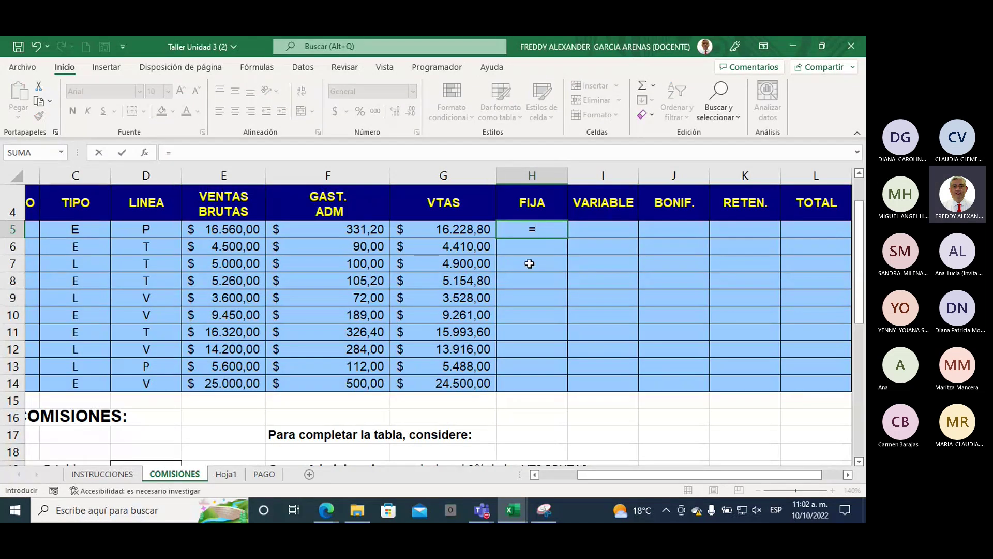
left_click(79, 229)
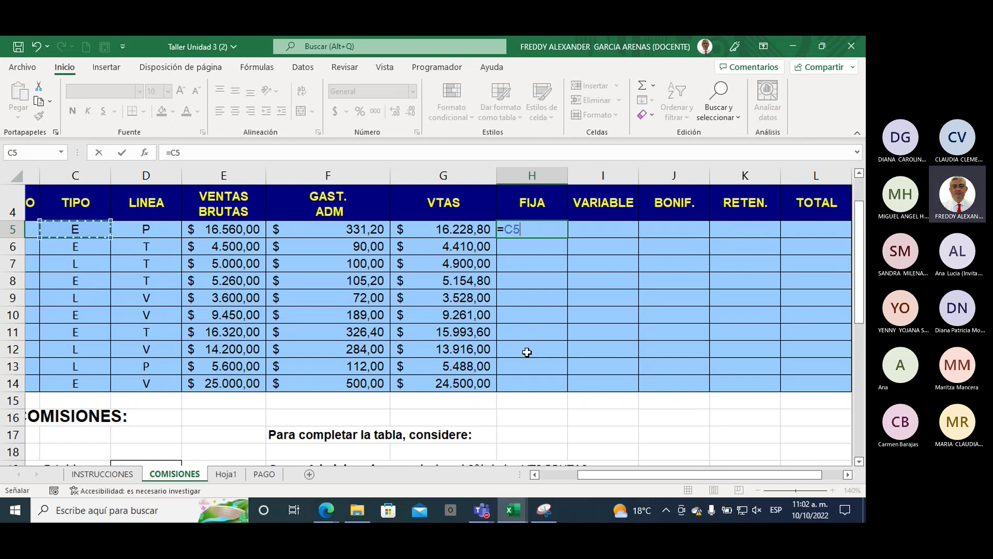
key("BackSpace")
key("BackSpace")
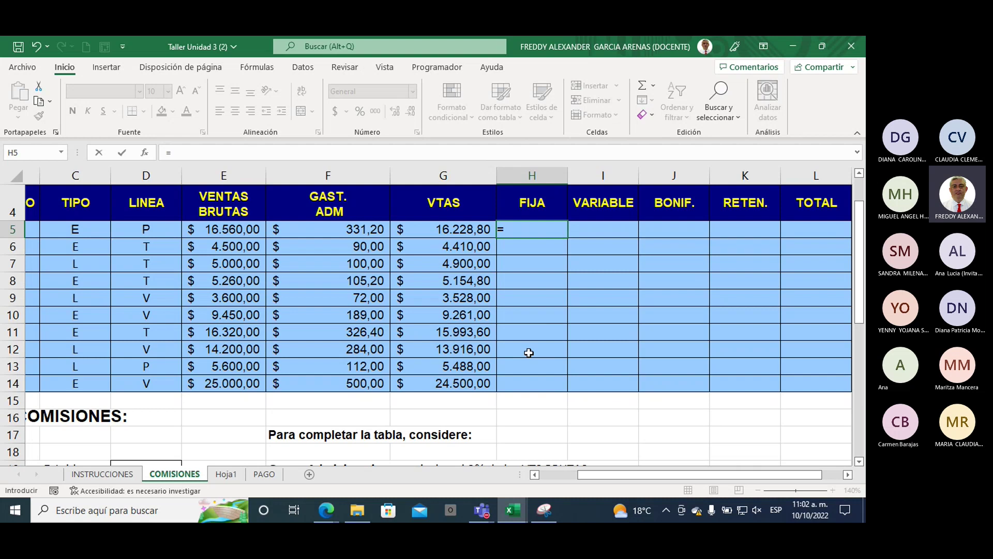
type("si")
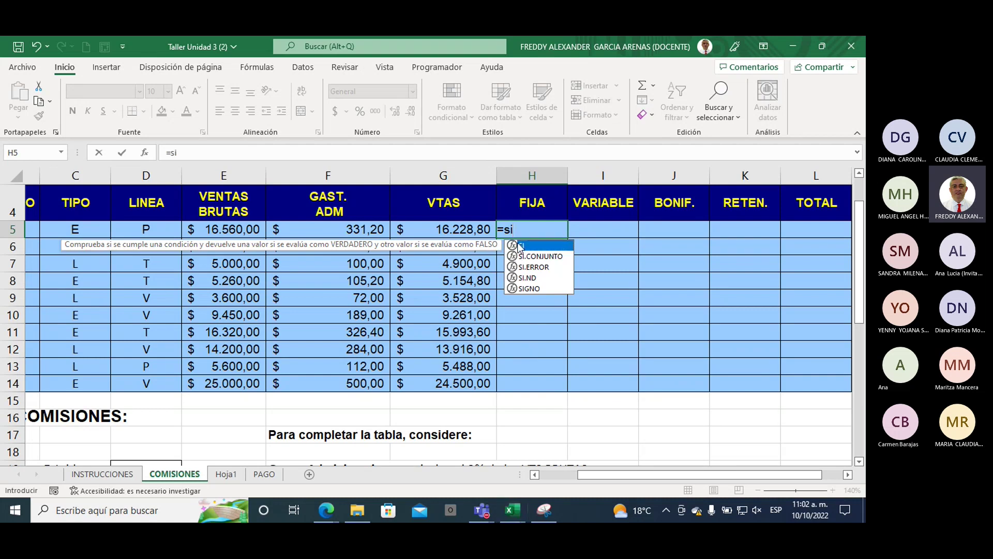
double_click(519, 245)
- Complete =SI(C5="E";435;0) in H5 so it shows 435
left_click(68, 233)
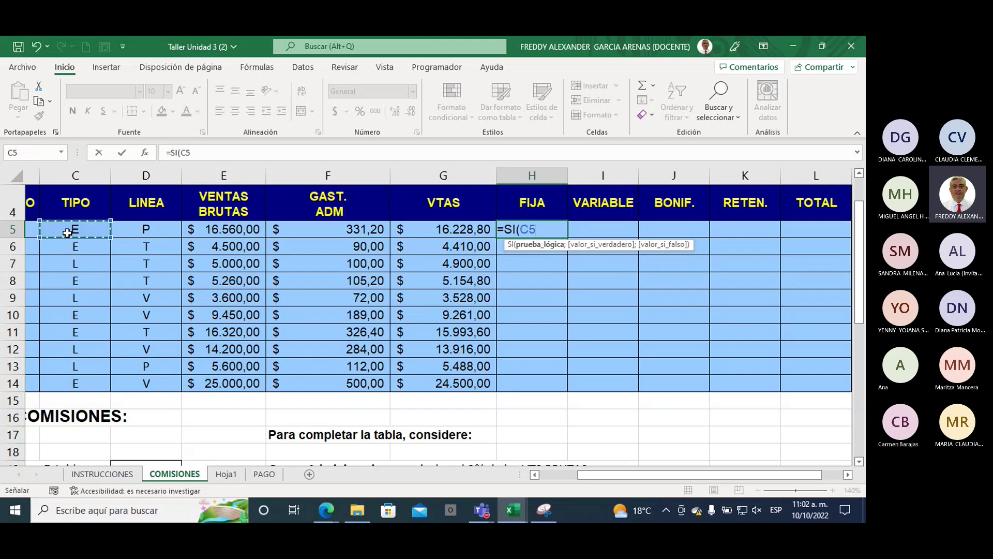
type("=")
type("\"E\"")
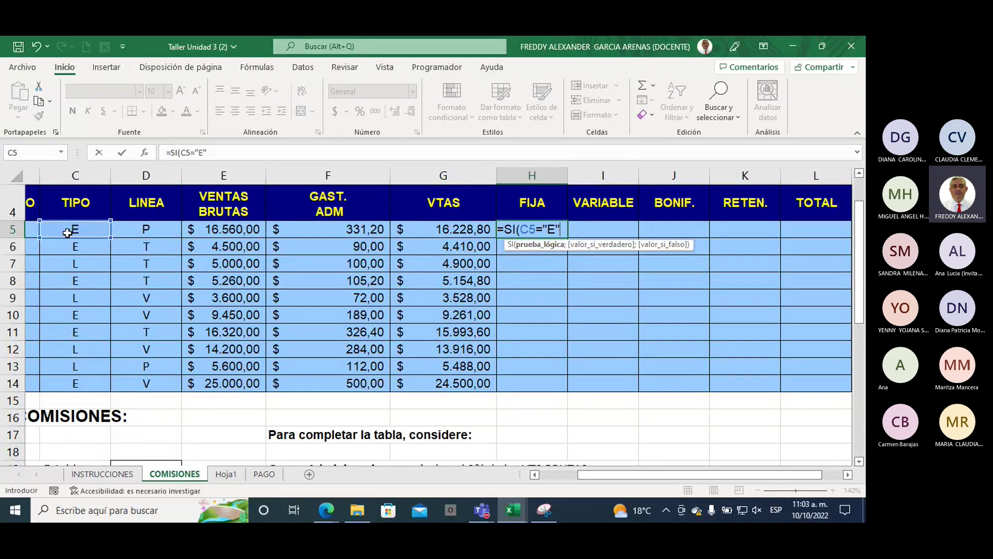
type(";")
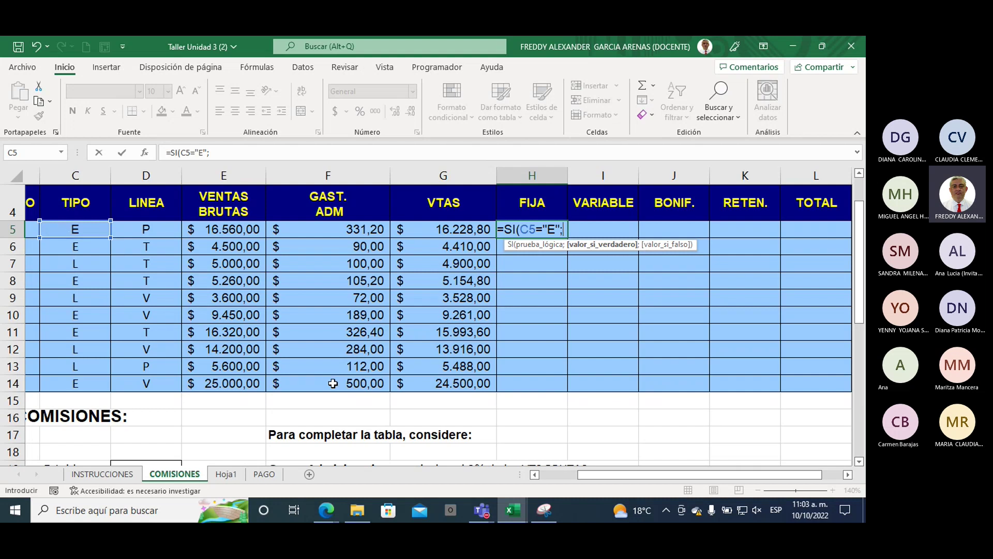
left_click_drag(856, 293, 856, 283)
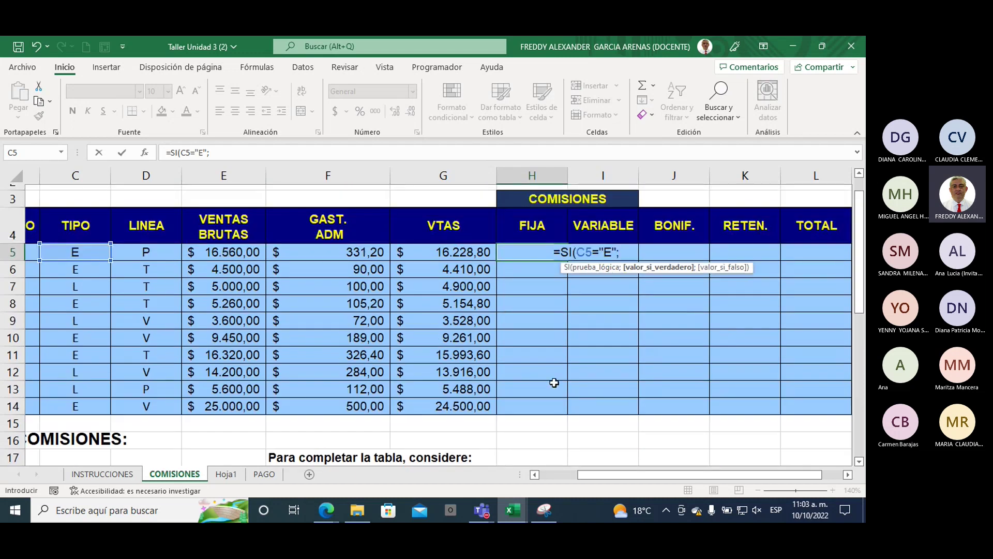
type("43")
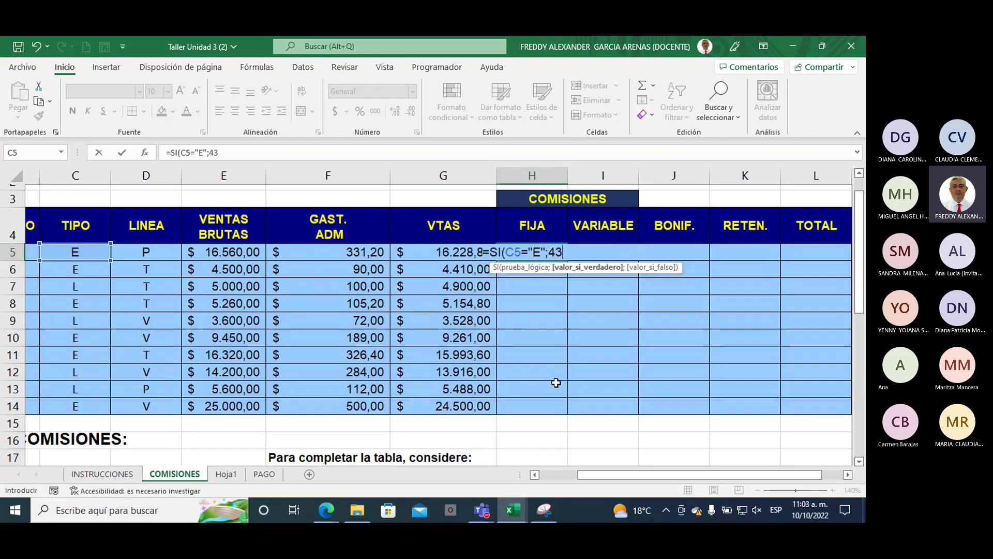
type("5")
type(";")
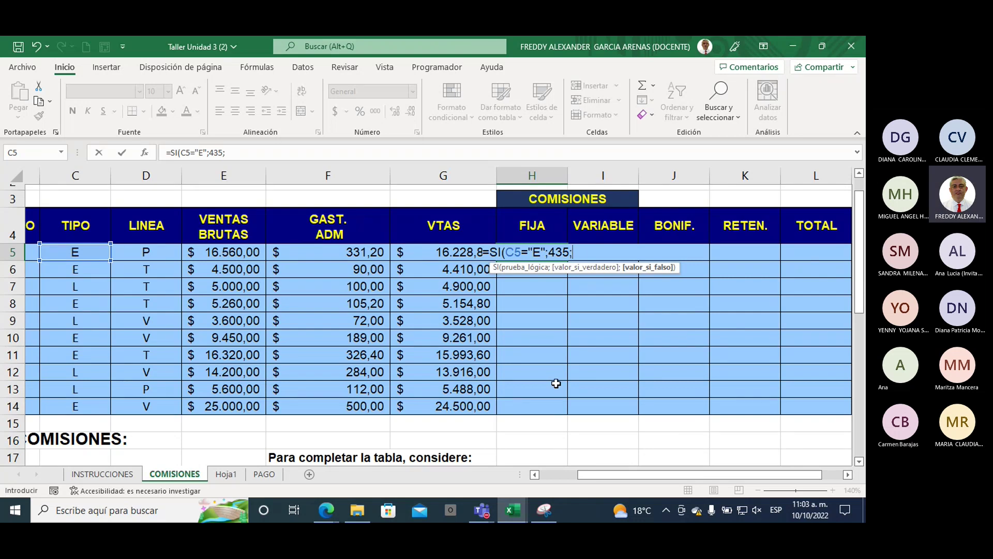
type("0)")
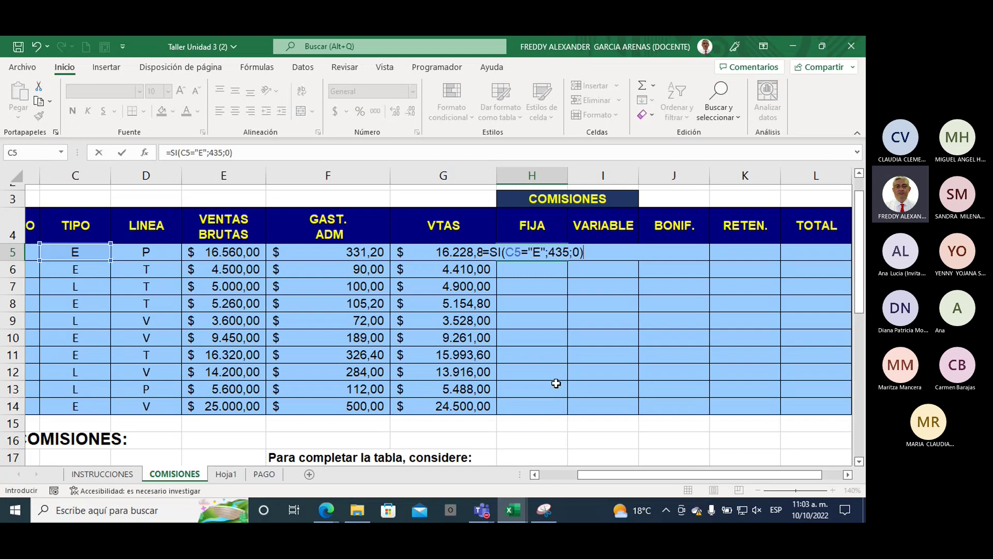
key("Return")
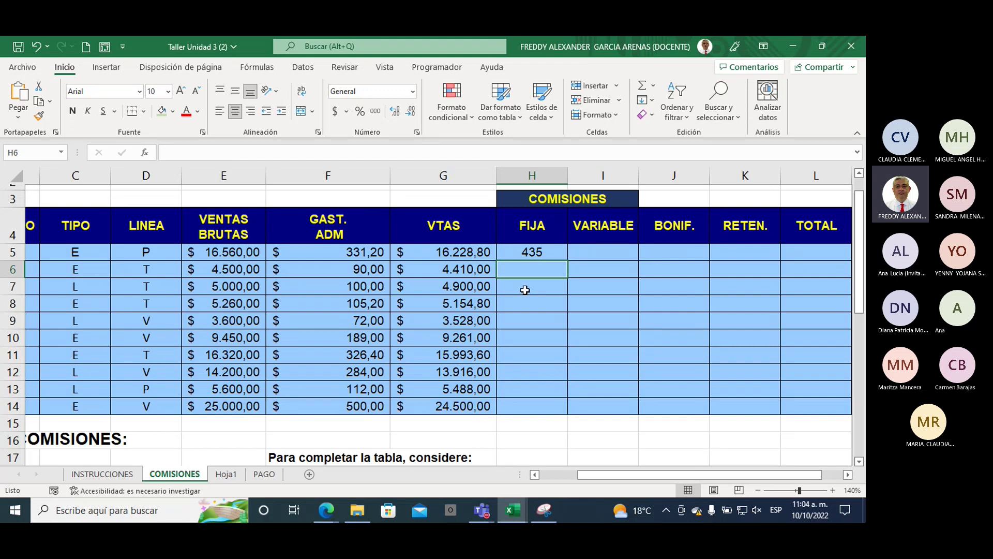
key("Up")
key("Left")
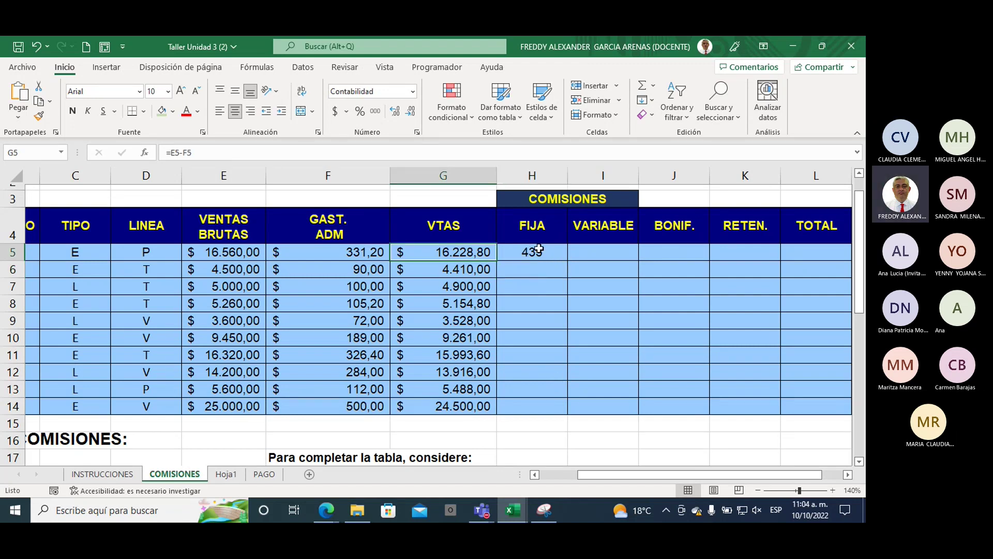
key("Down")
key("Down")
key("Up")
key("Up")
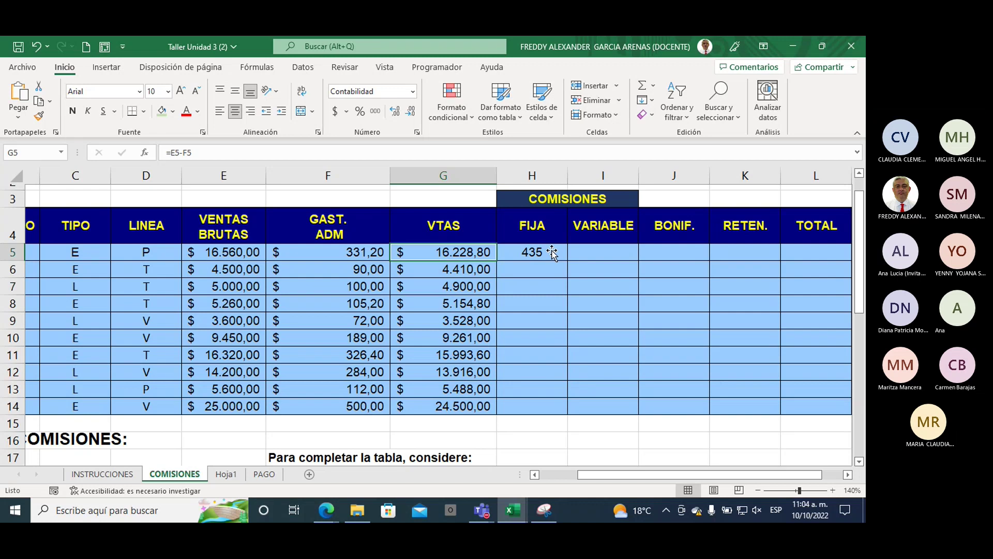
key("Right")
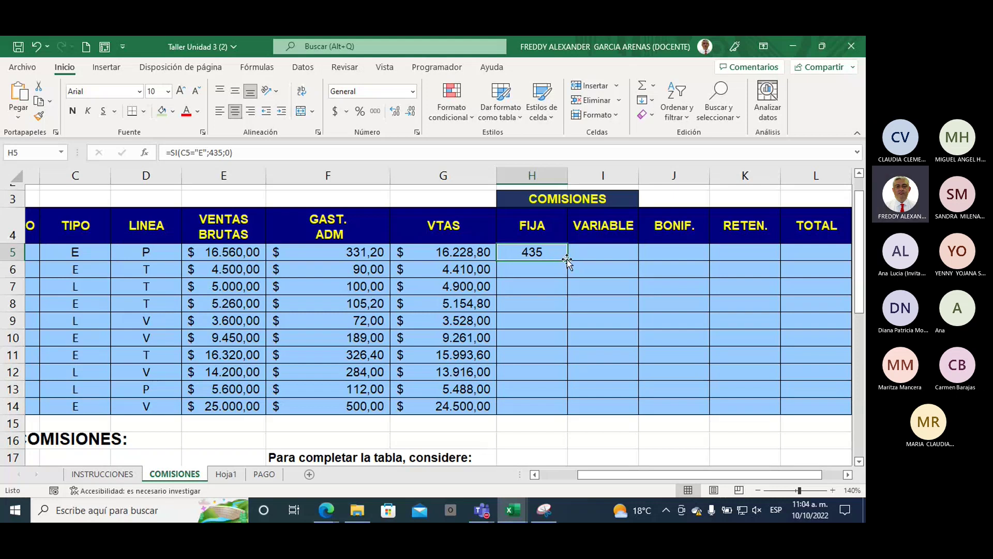
left_click(485, 253)
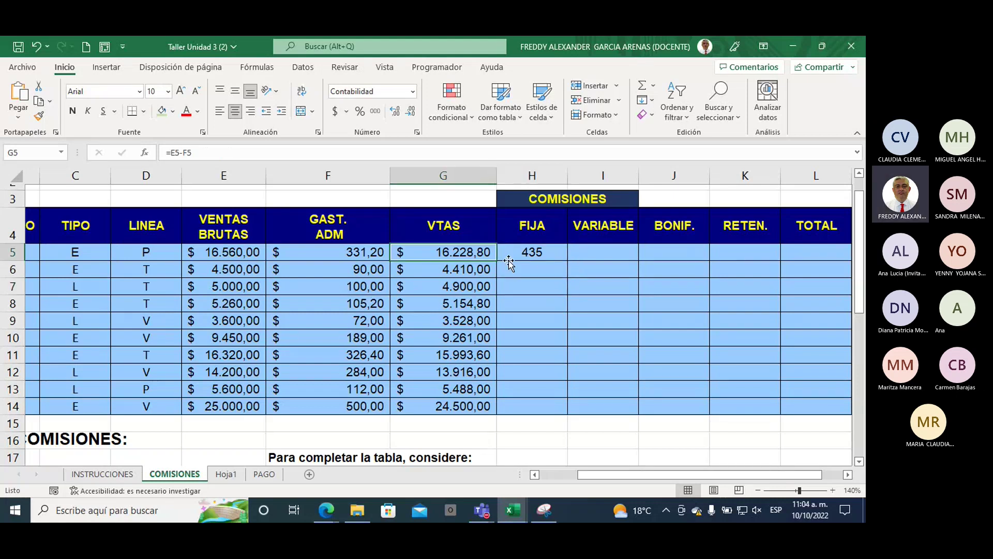
left_click(563, 256)
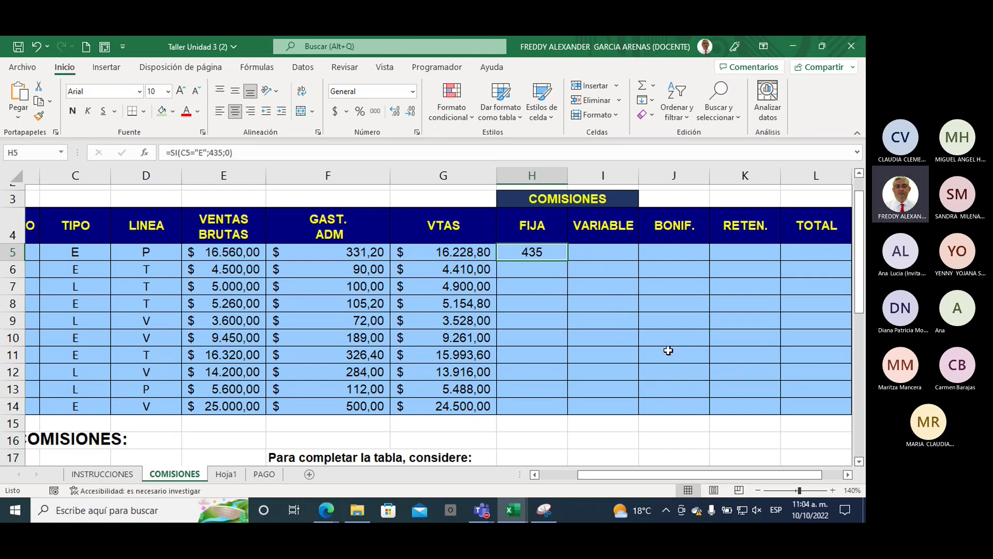
key("Down")
key("Down")
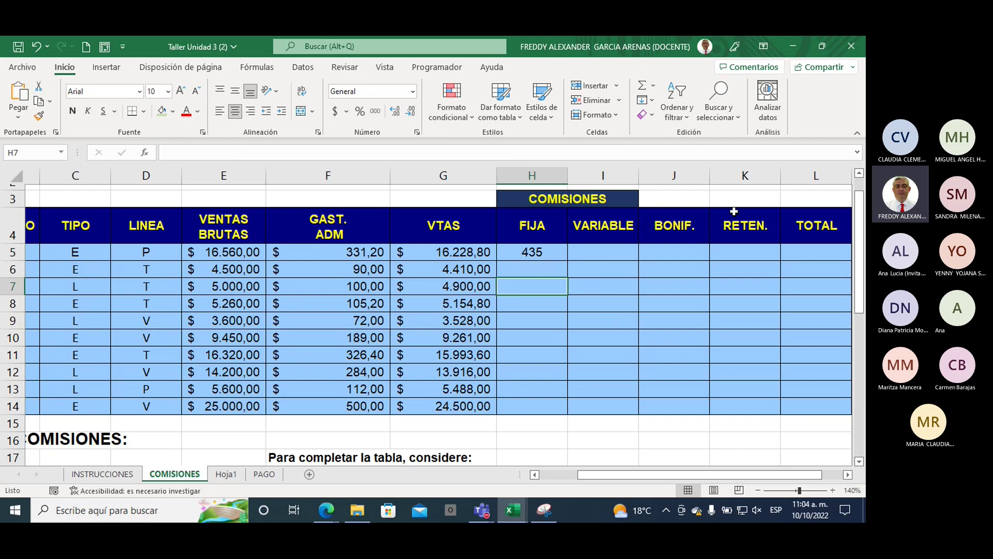
key("alt+Tab")
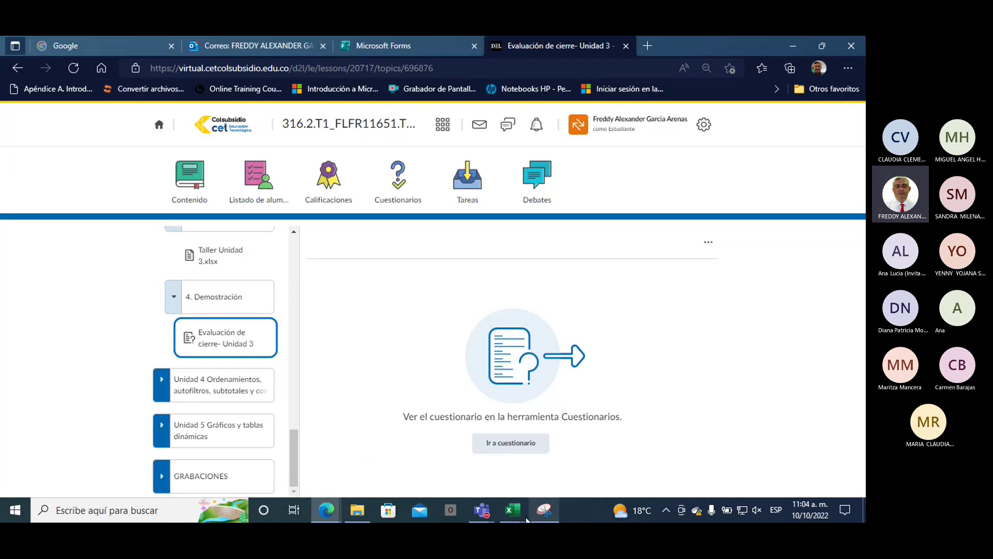
mouse_move(512, 510)
left_click(556, 468)
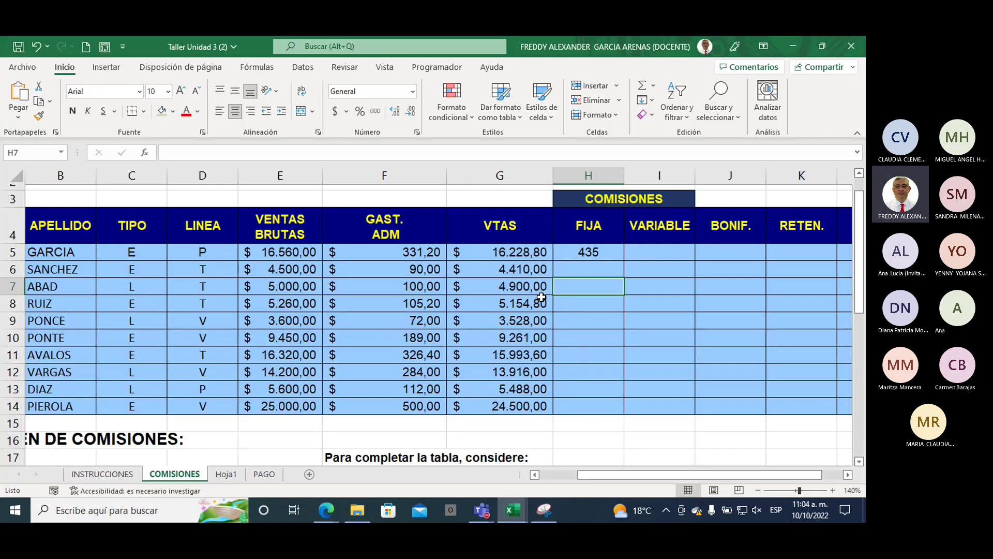
- Fill the FIJA formula in H5 down through H14
left_click(603, 256)
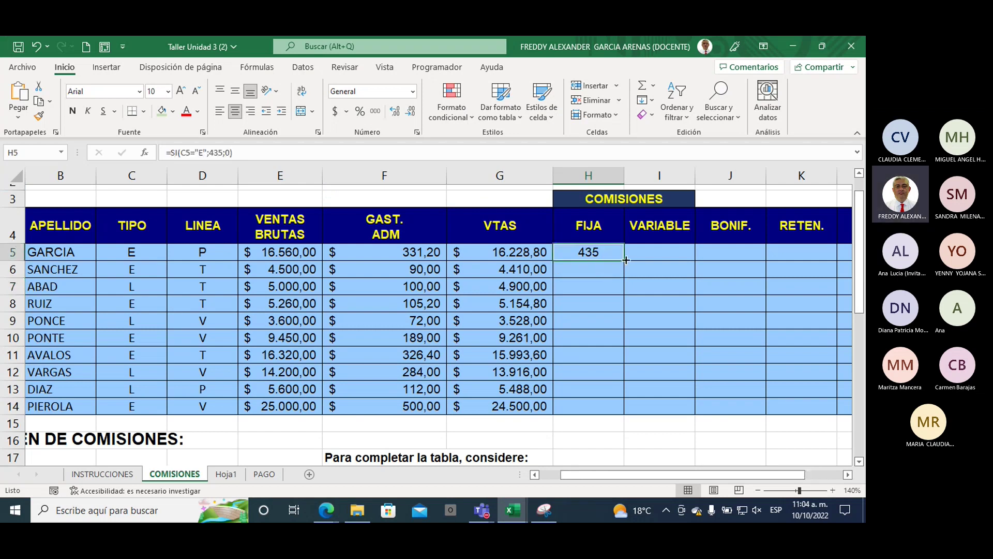
left_click_drag(626, 260, 621, 416)
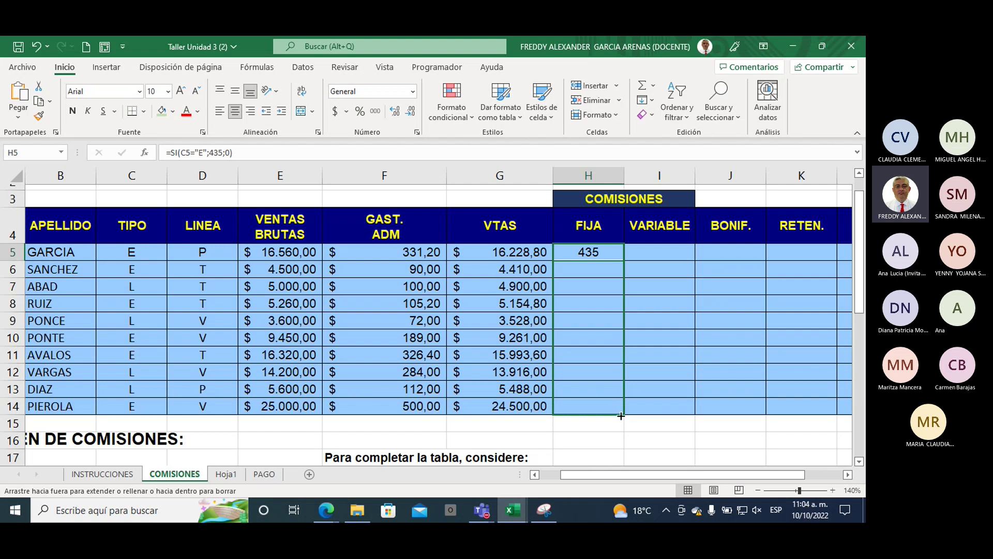
left_click_drag(621, 416, 622, 415)
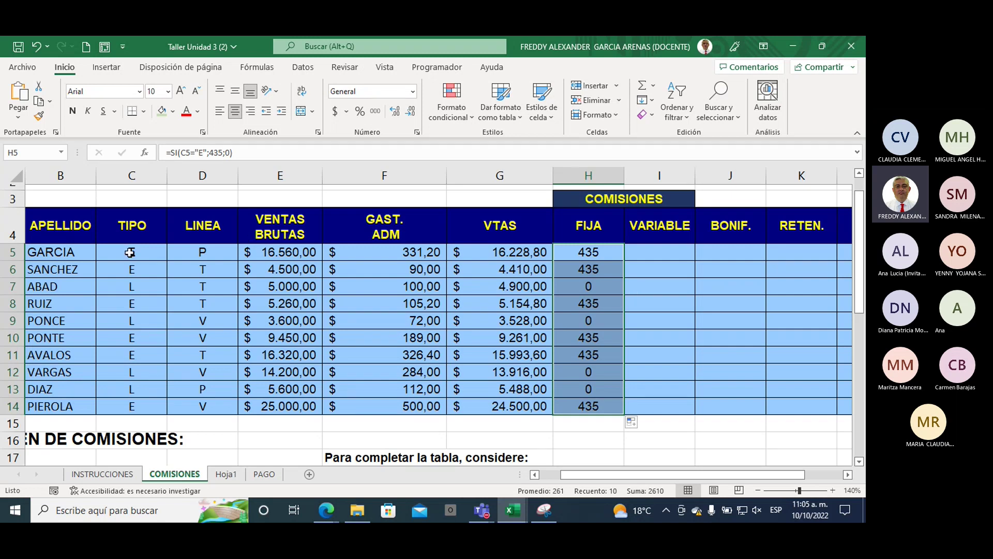
- Check seller rows 5–6, 8, 10 and 14 for 435 on type E and 0 on type L
left_click_drag(129, 252, 573, 268)
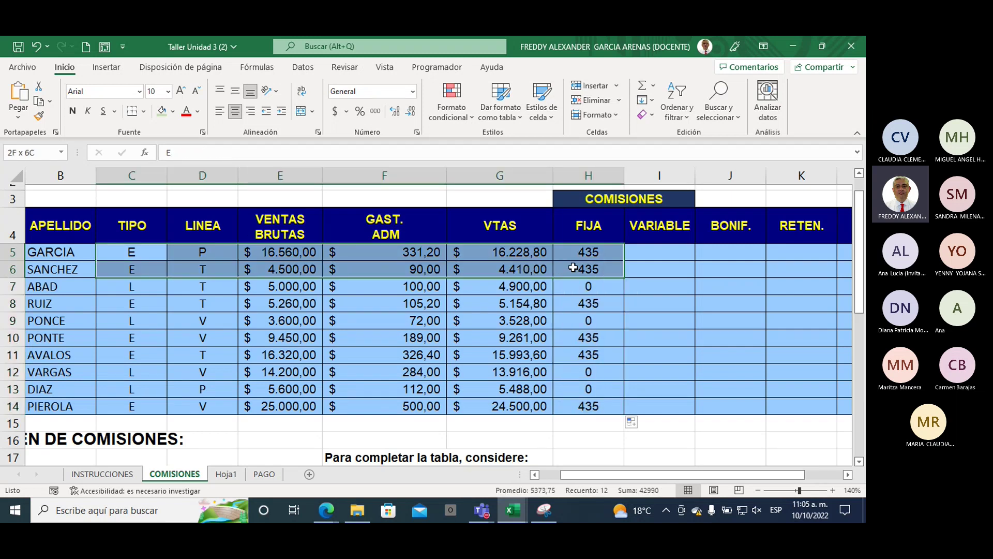
left_click(134, 305)
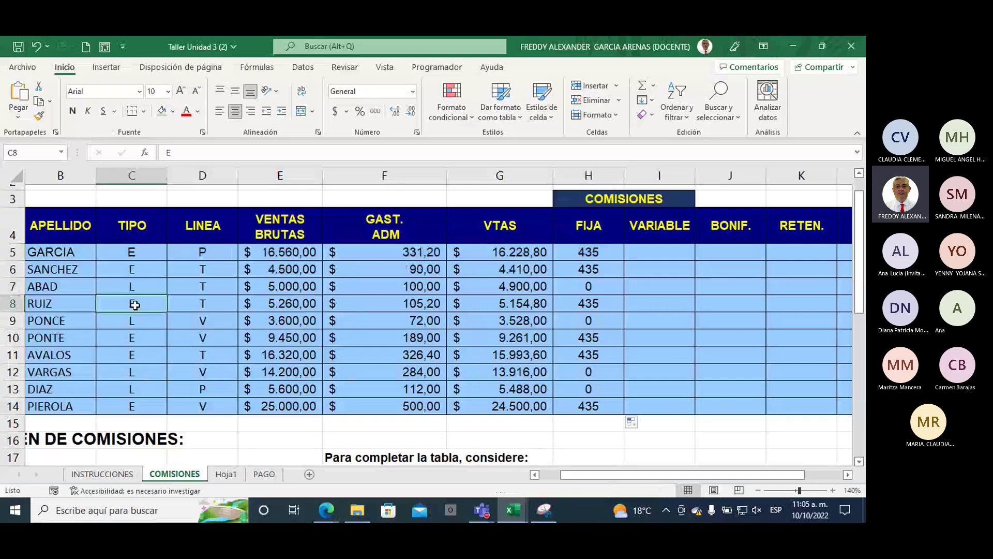
left_click_drag(135, 305, 581, 305)
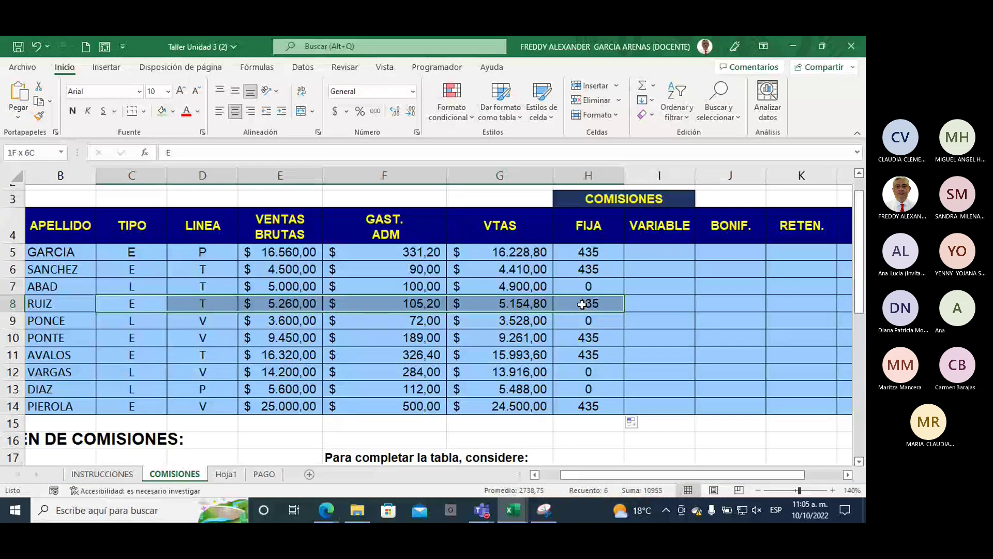
mouse_move(126, 338)
left_mouse_down()
mouse_move(610, 341)
mouse_move(610, 355)
left_mouse_up()
left_click_drag(134, 407, 615, 407)
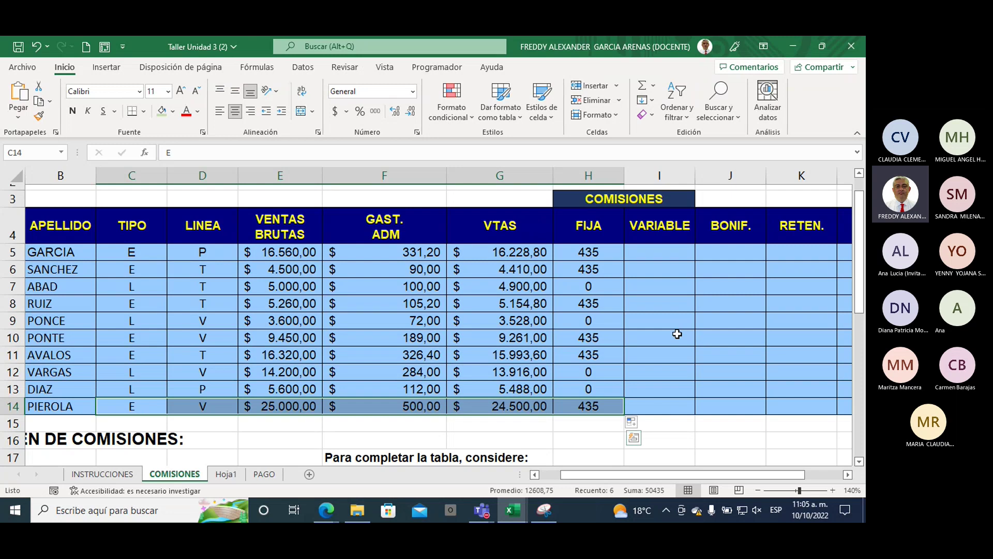
left_click(591, 254)
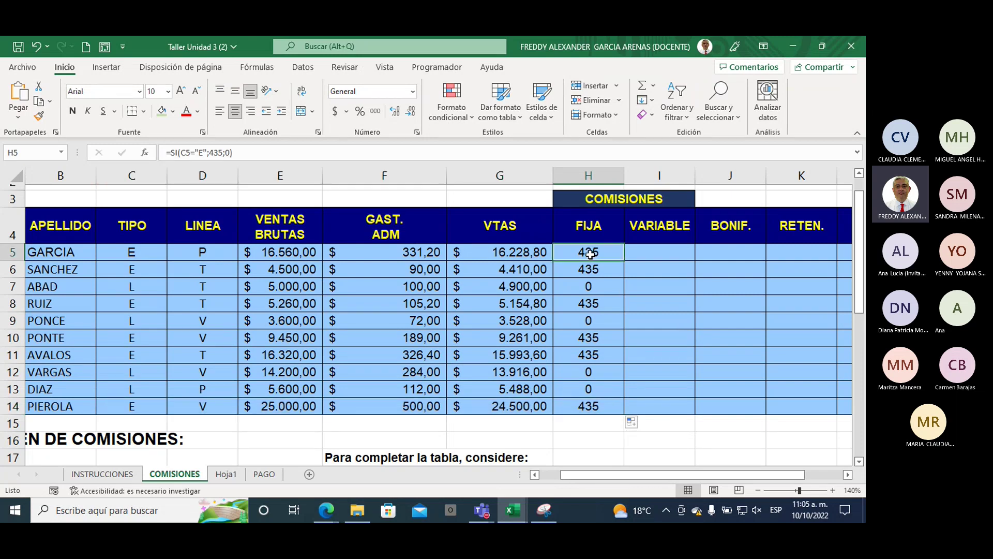
double_click(174, 151)
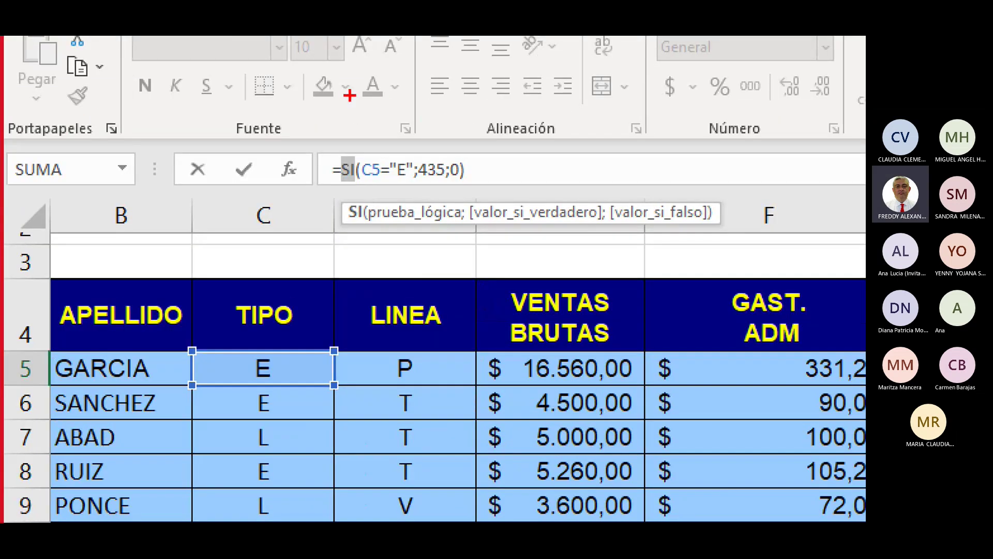
mouse_move(349, 96)
left_mouse_down()
mouse_move(375, 151)
mouse_move(392, 143)
left_mouse_up()
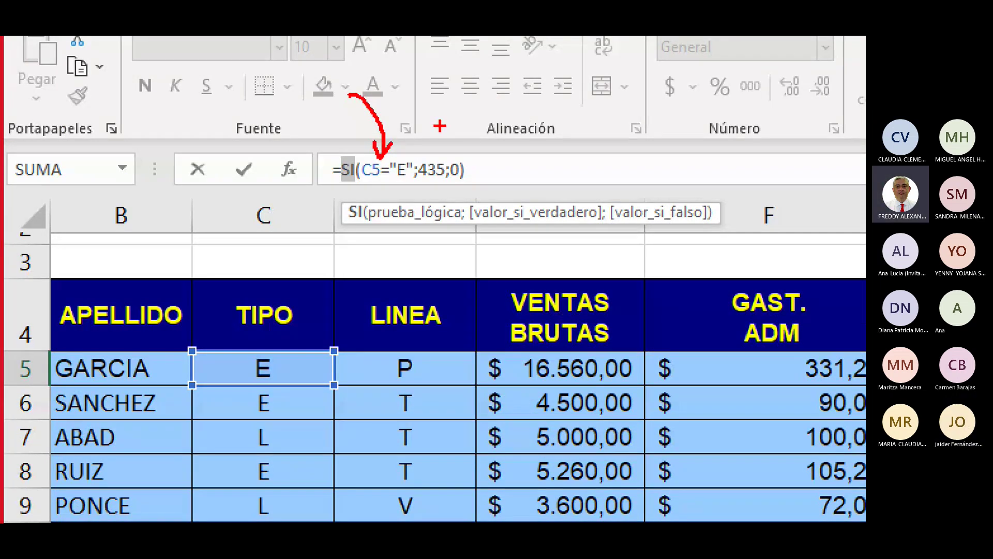
mouse_move(439, 126)
left_mouse_down()
mouse_move(435, 159)
mouse_move(454, 137)
left_mouse_up()
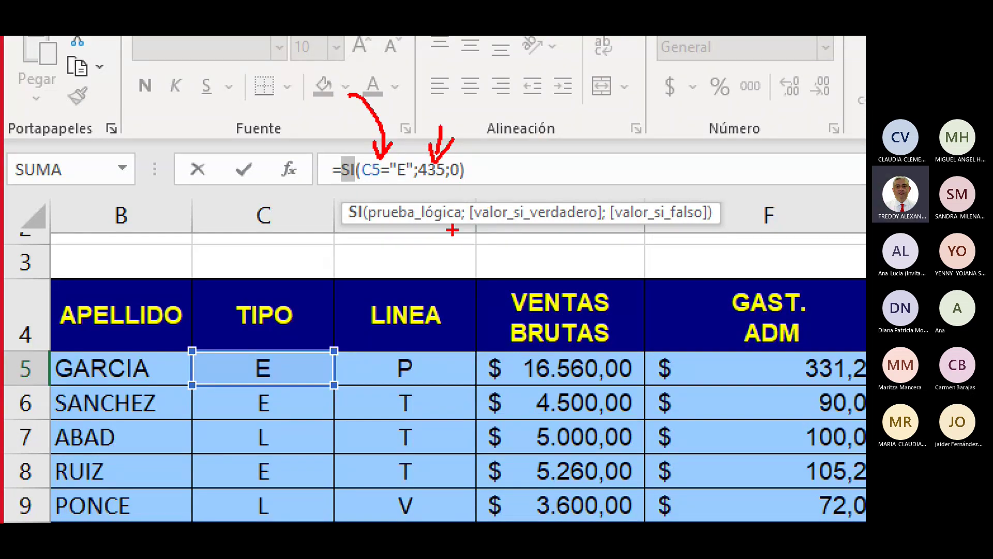
left_click_drag(449, 235, 443, 196)
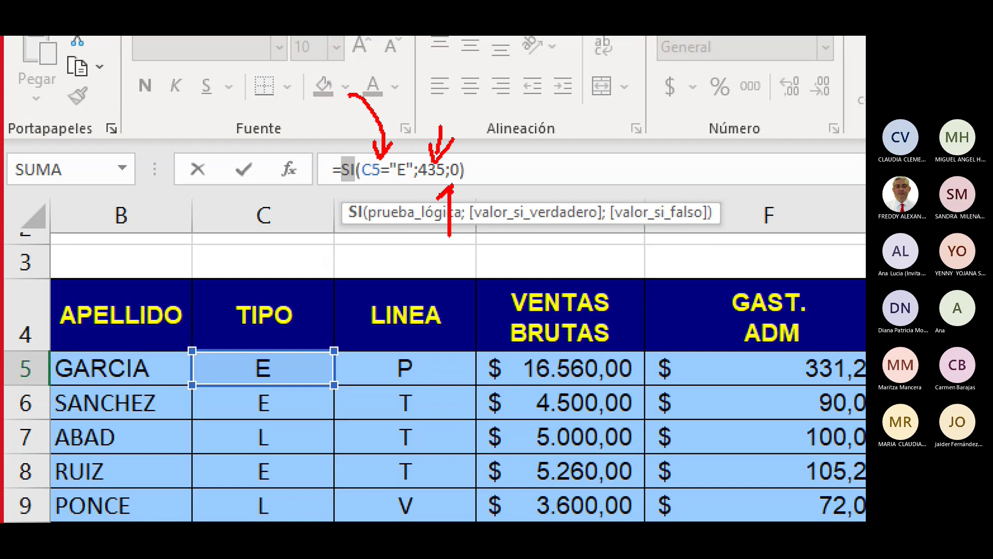
left_click_drag(449, 235, 449, 185)
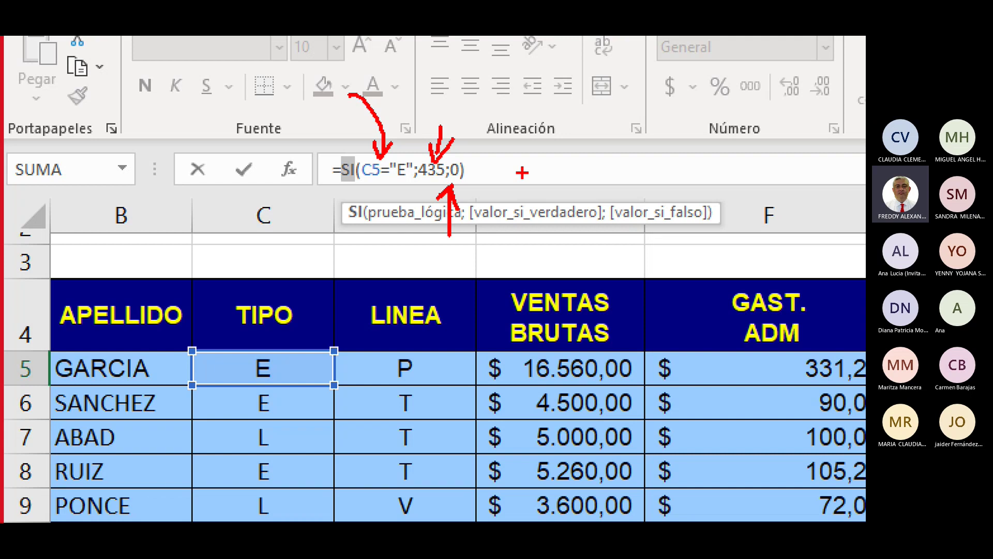
left_click_drag(481, 226, 589, 226)
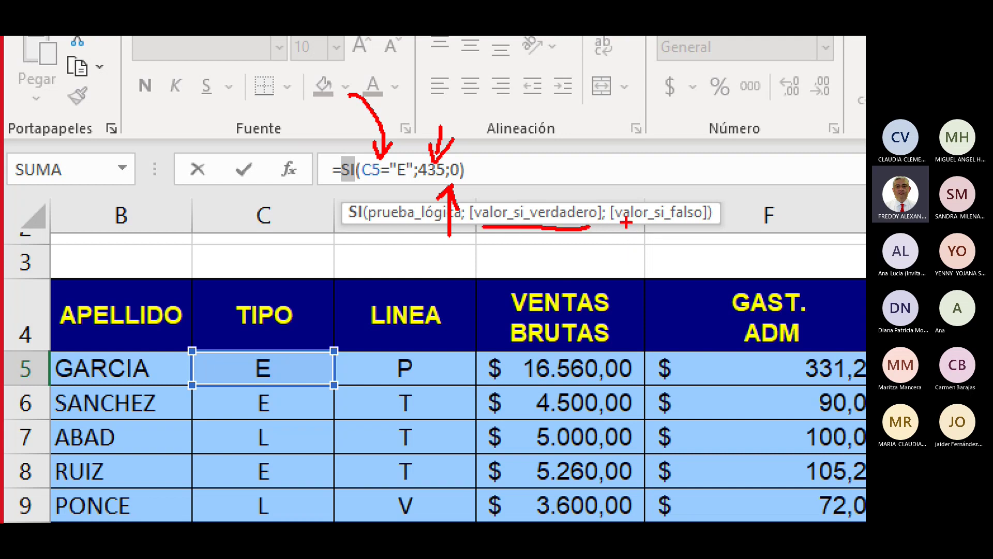
left_click_drag(622, 232, 698, 226)
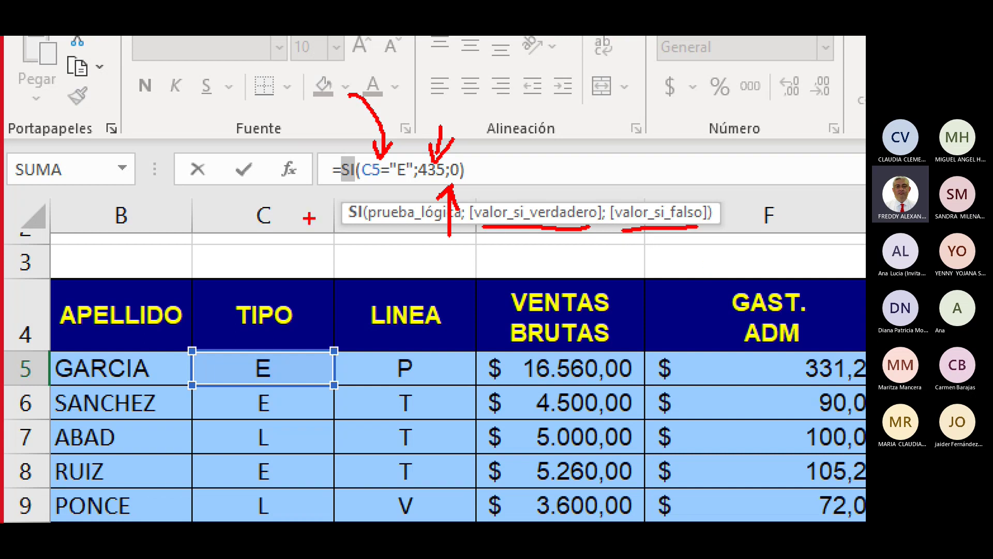
mouse_move(317, 190)
left_mouse_down()
mouse_move(326, 195)
mouse_move(293, 196)
left_mouse_up()
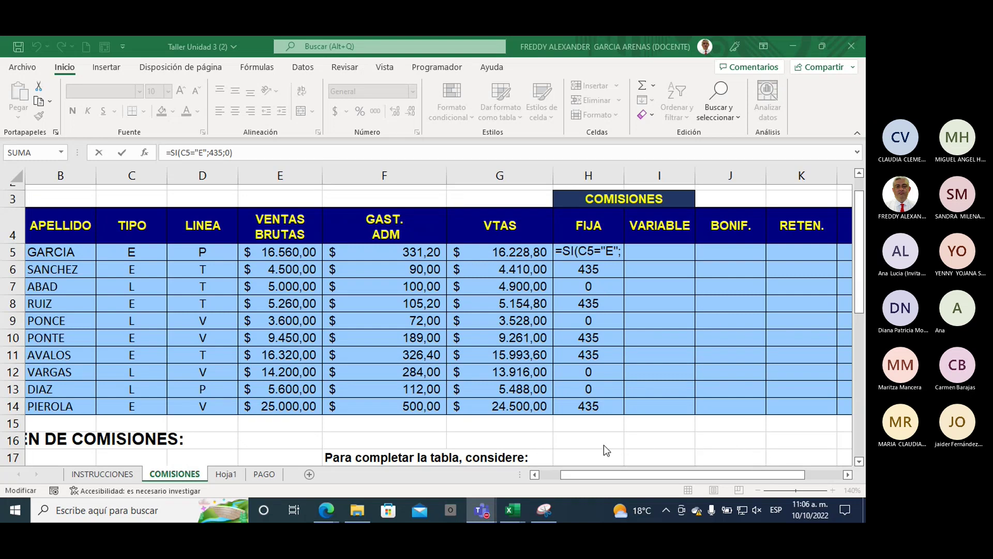
- Cancel the formula edit in H5 and move to VARIABLE cell I5
left_click(603, 445)
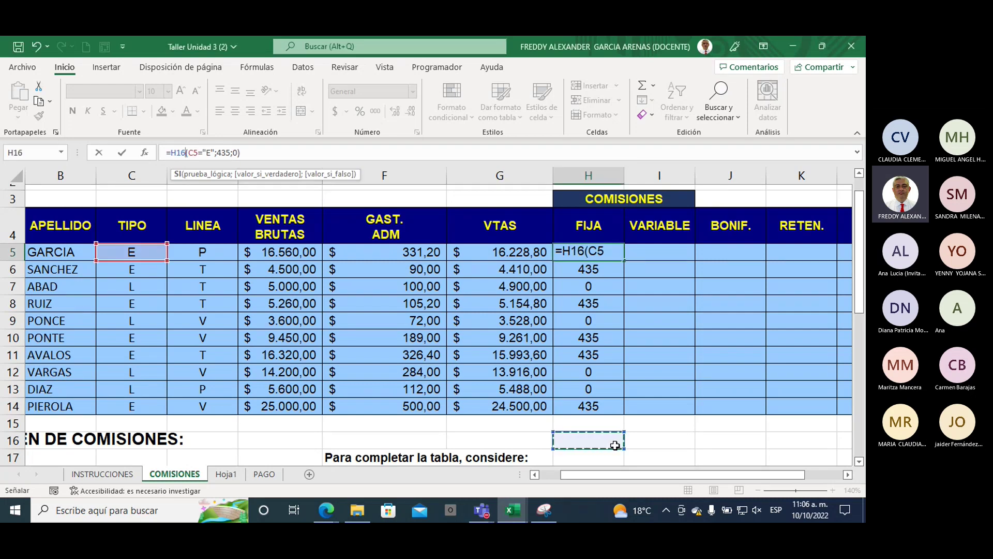
key("Escape")
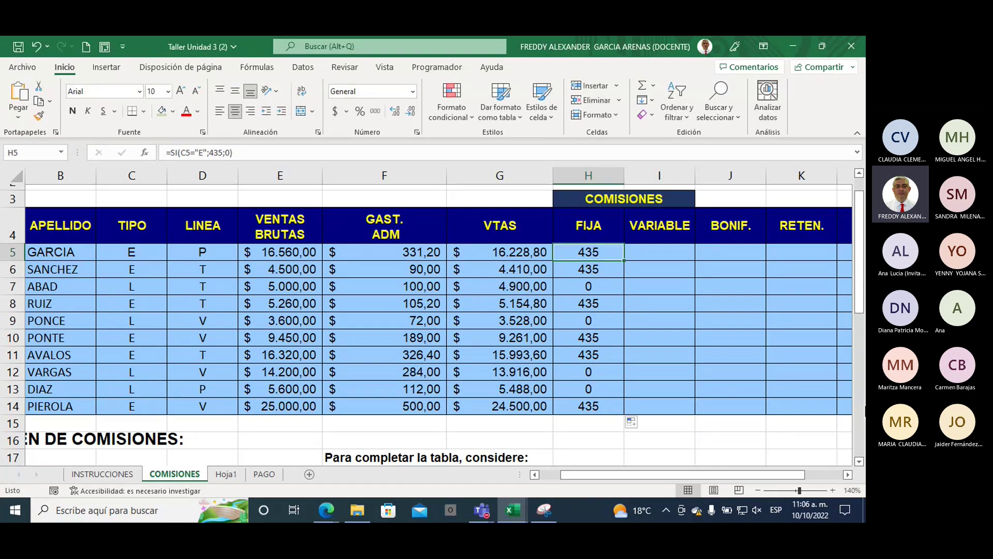
left_click(657, 261)
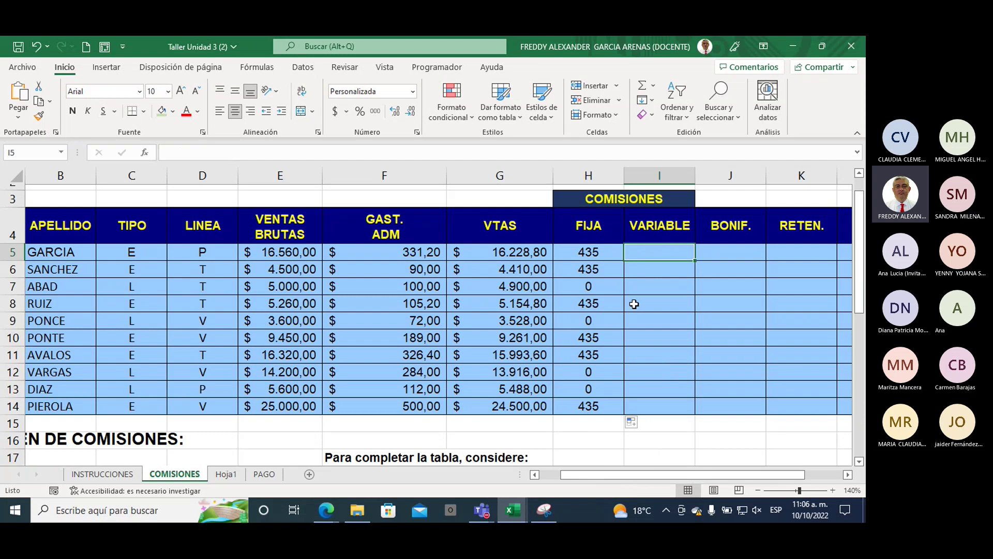
- Read the Comisión Variable rule (10% for VÁLVULAS, otherwise 7%), then return to the table
scroll(569, 320, "down", 3)
scroll(517, 323, "up", 1)
scroll(466, 326, "down", 3)
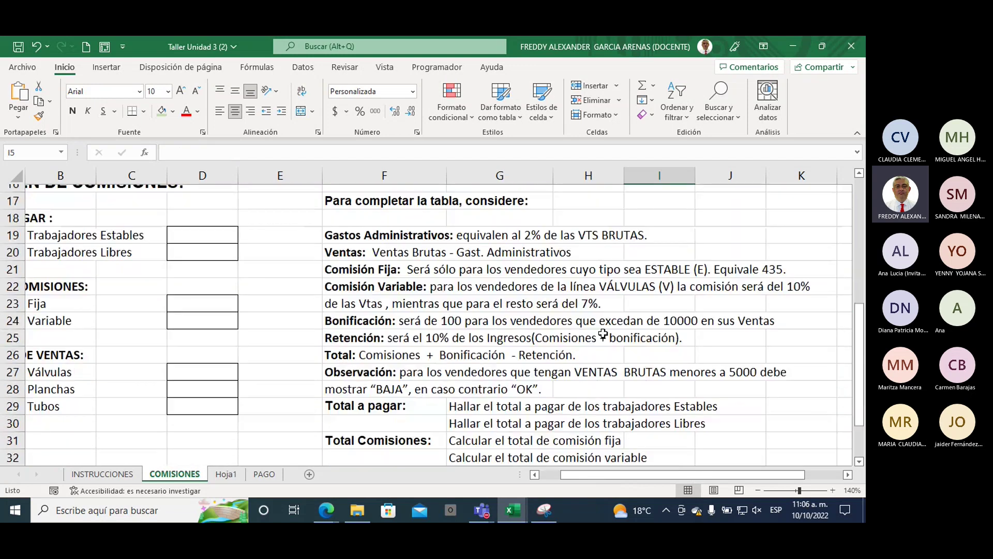
left_click(364, 287)
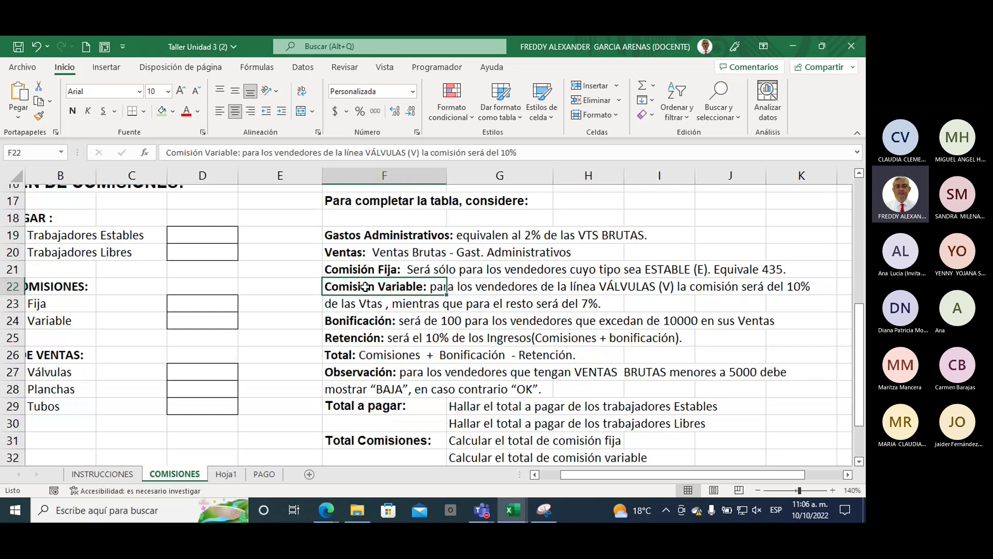
left_click(458, 288)
left_click(603, 287)
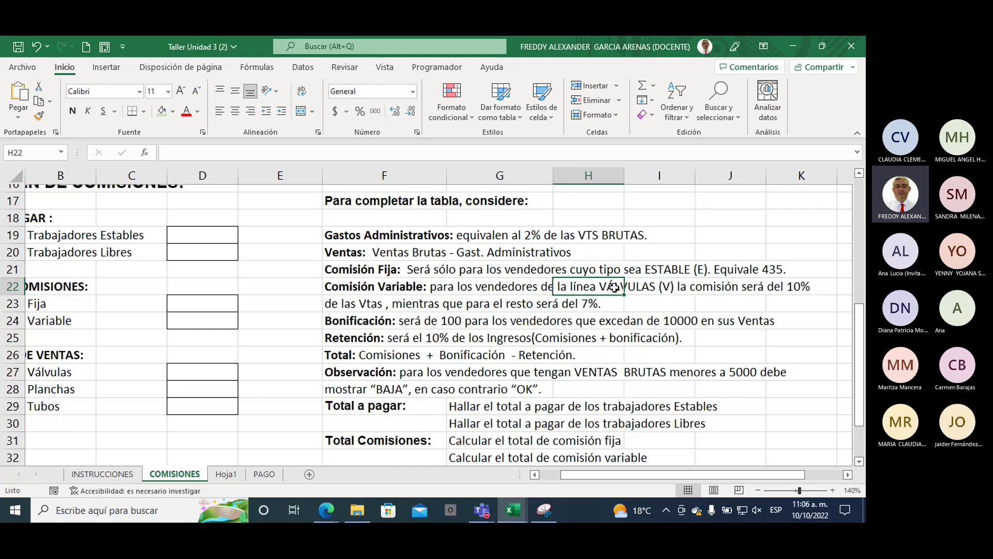
left_click(668, 285)
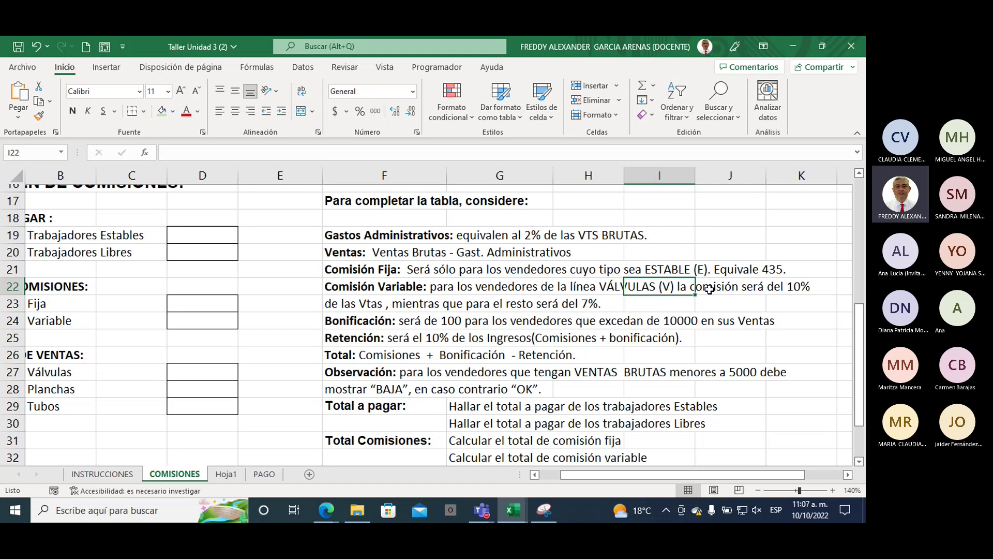
left_click(734, 288)
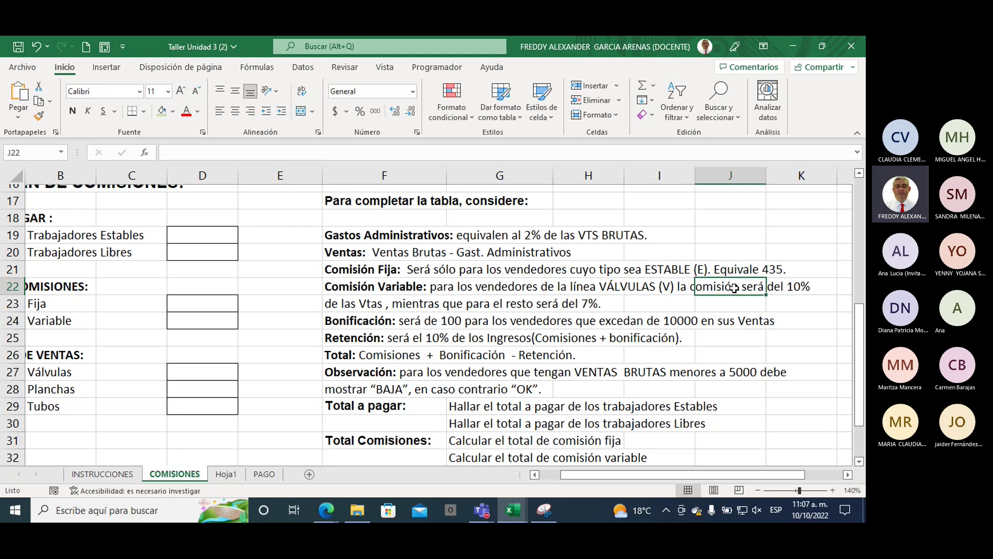
left_click(359, 304)
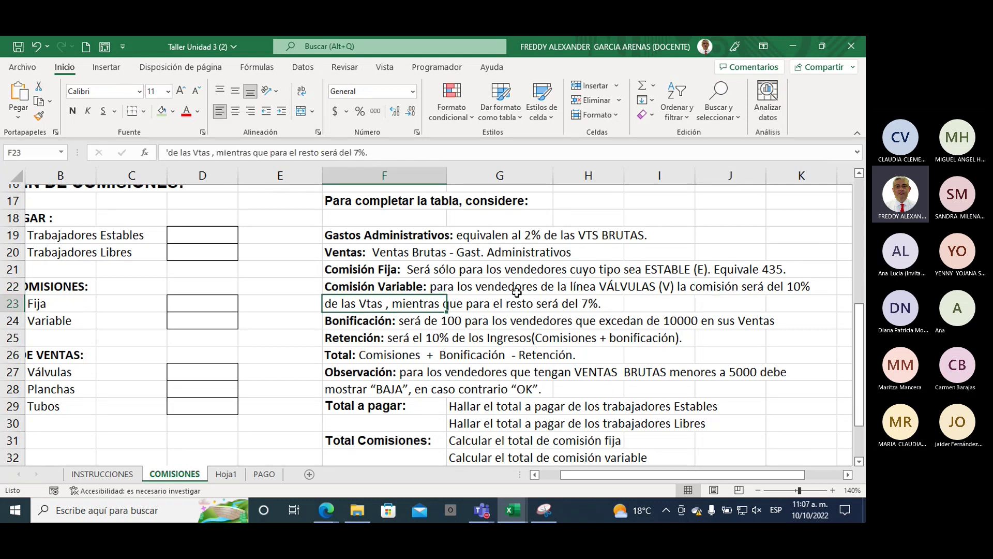
left_click(485, 300)
left_click(570, 305)
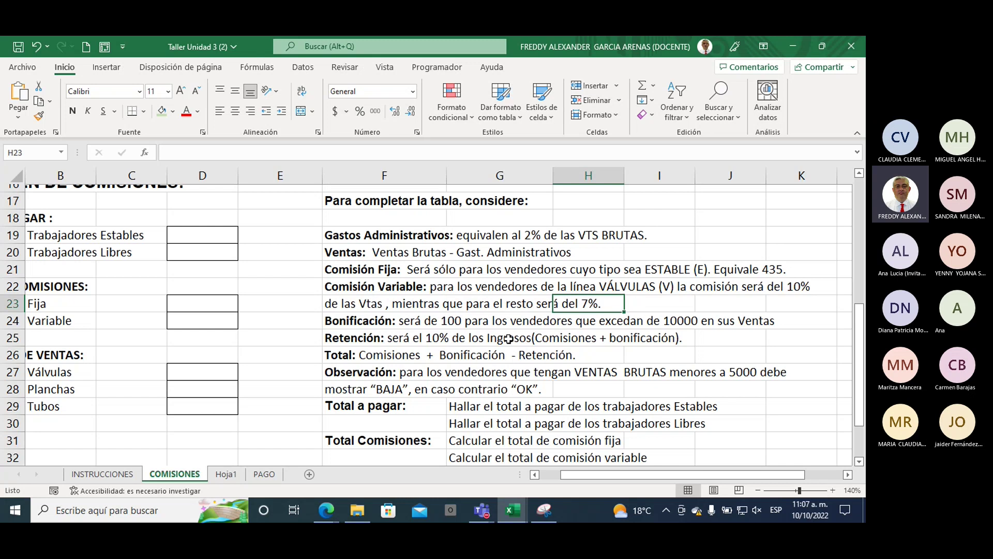
scroll(509, 339, "up", 2)
scroll(508, 339, "up", 3)
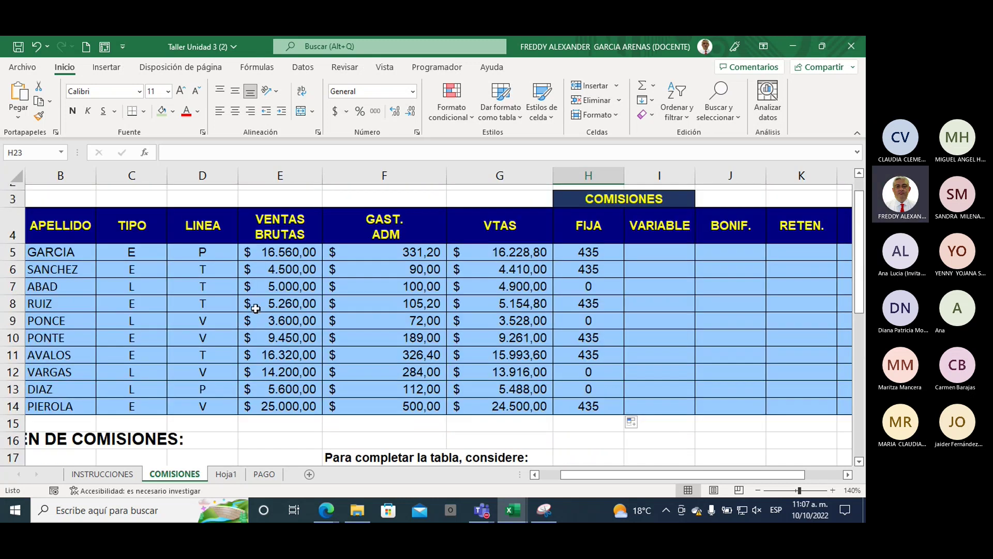
- Shade the V entries in LINEA (D9, D10, D12, D14) light green
left_click(206, 175)
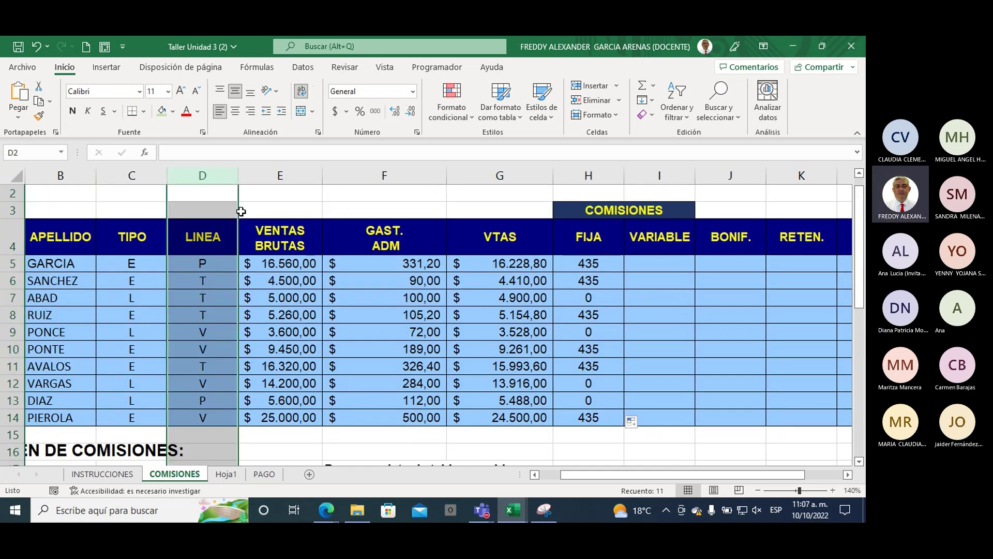
left_click(214, 329)
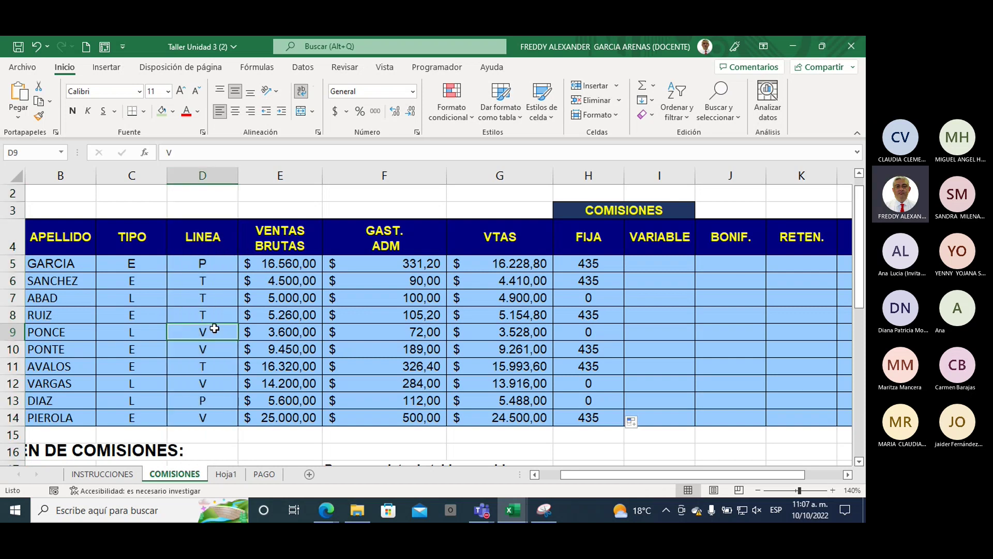
left_click(162, 111)
left_click(201, 348)
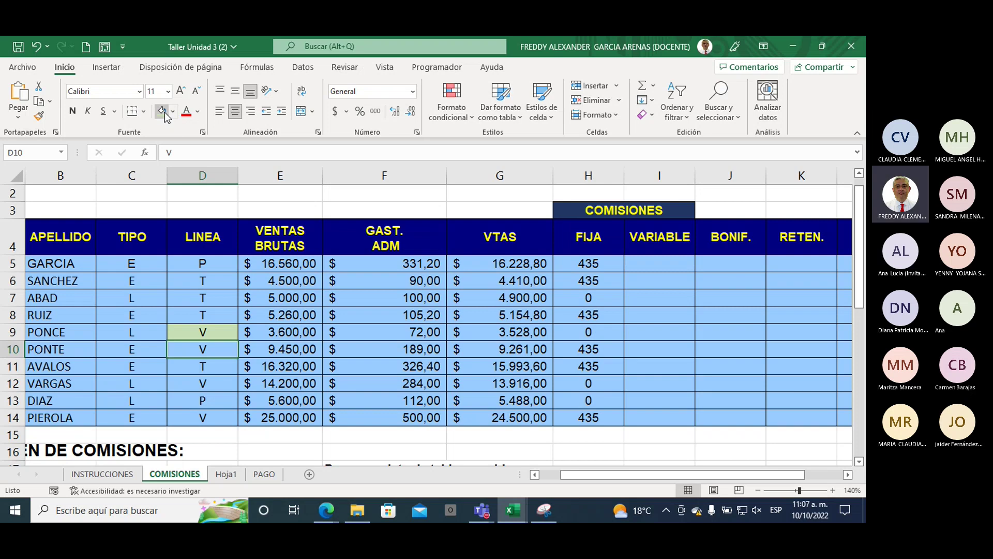
left_click(162, 111)
left_click(201, 384)
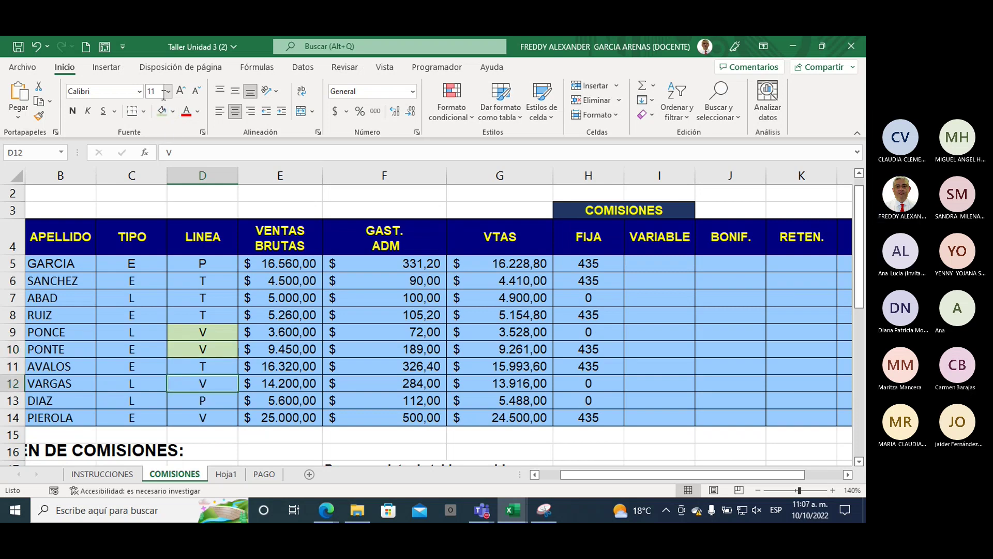
left_click(163, 112)
left_click(204, 418)
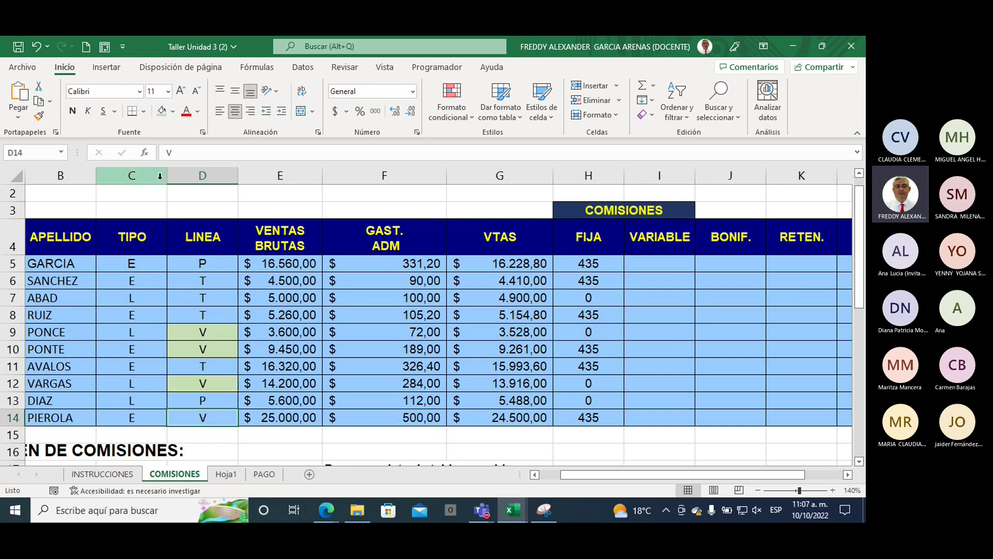
left_click(163, 112)
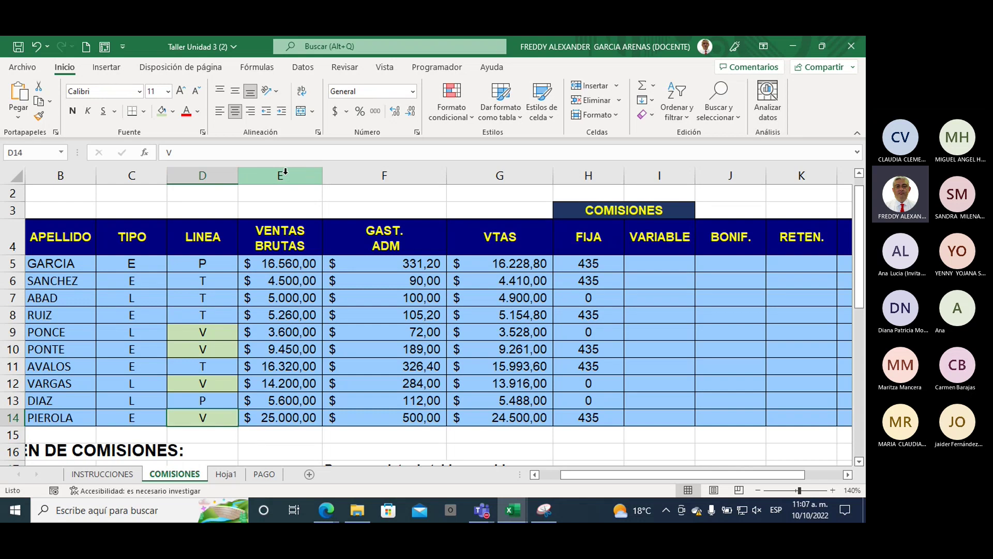
- Reread the Comisión Variable rule below the table, then select the VTAS column
scroll(756, 317, "down", 1)
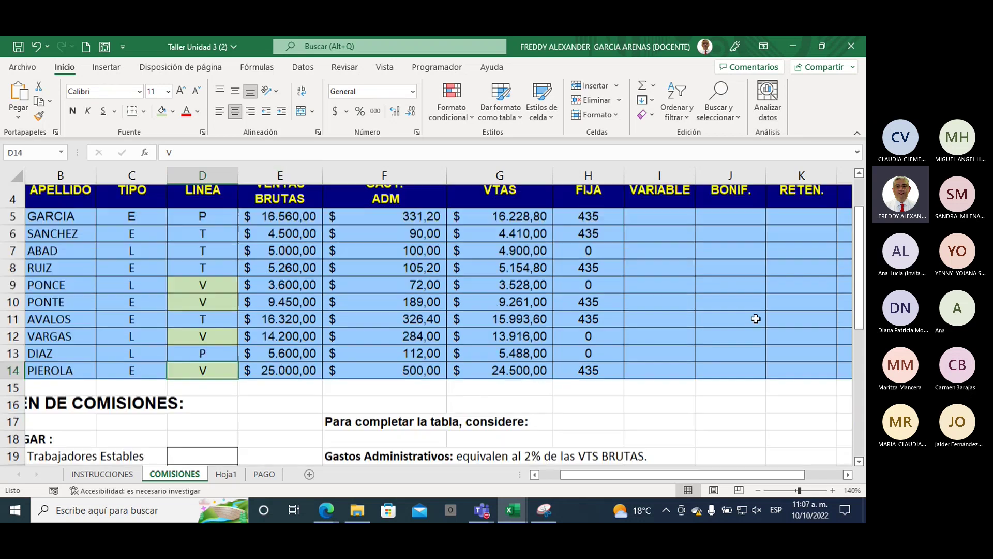
scroll(756, 318, "down", 1)
scroll(756, 319, "down", 1)
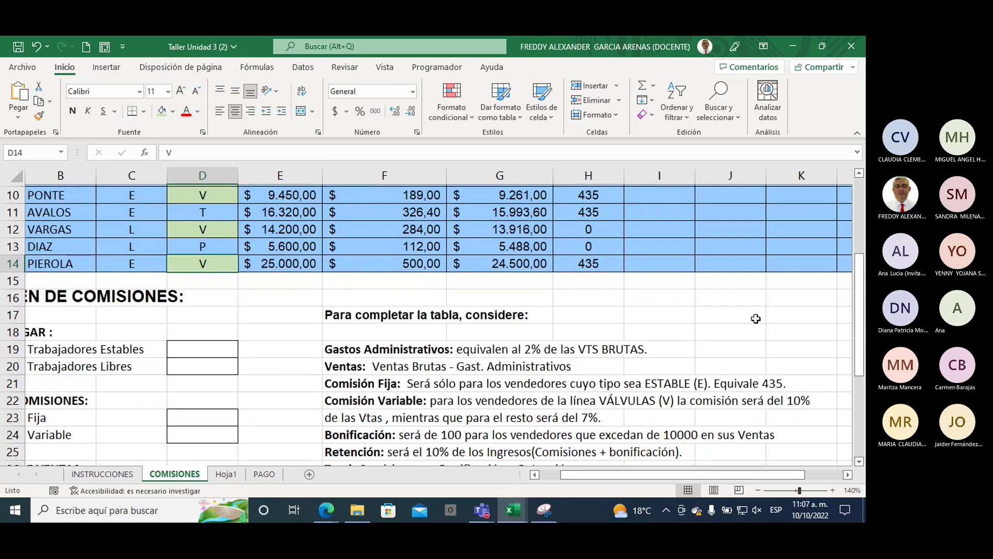
scroll(755, 318, "up", 1)
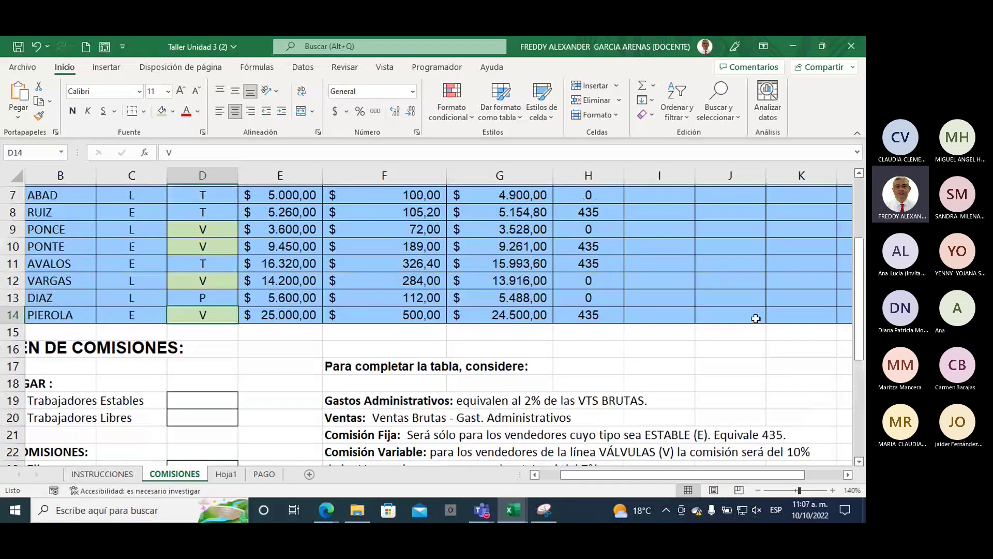
scroll(756, 318, "up", 1)
scroll(755, 318, "up", 1)
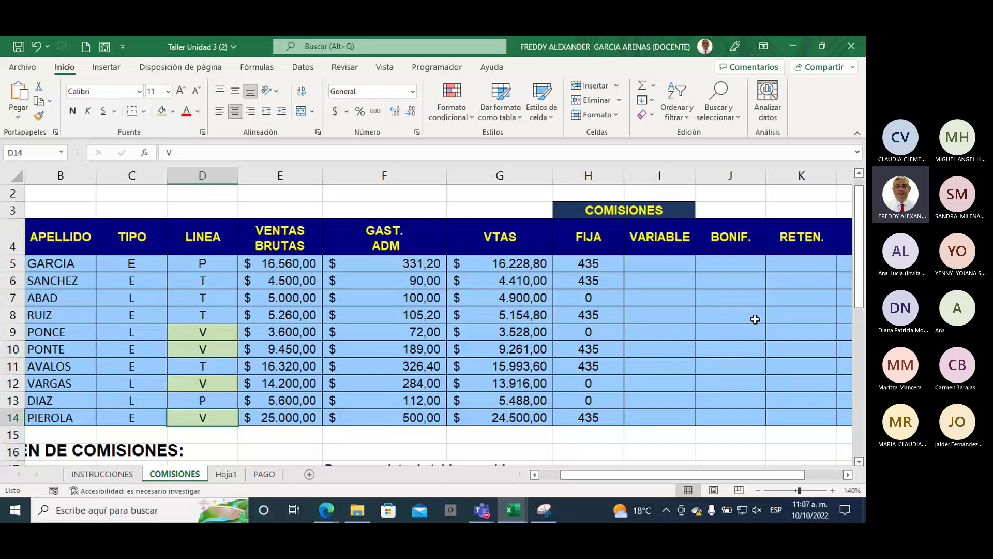
scroll(756, 319, "down", 3)
scroll(755, 320, "down", 1)
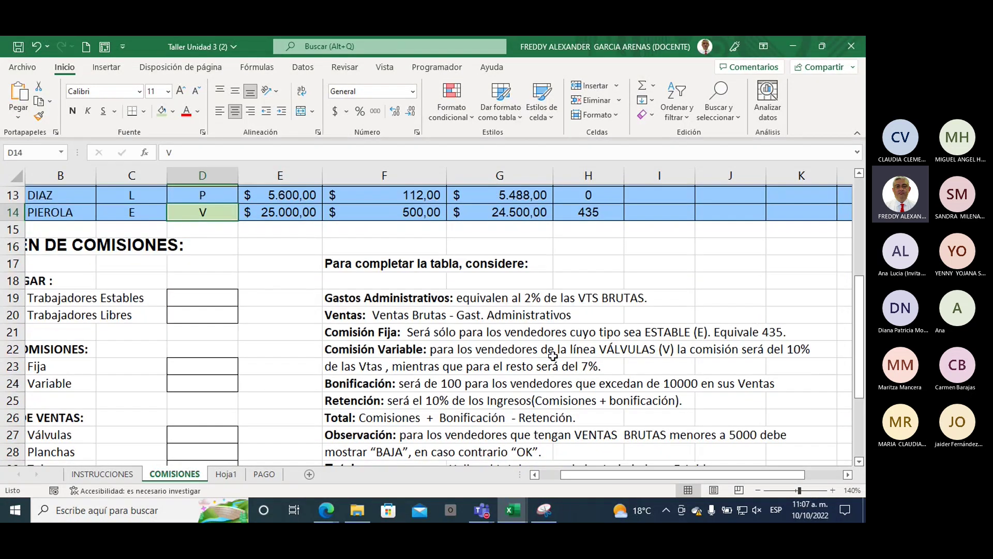
left_click(340, 370)
scroll(579, 378, "up", 1)
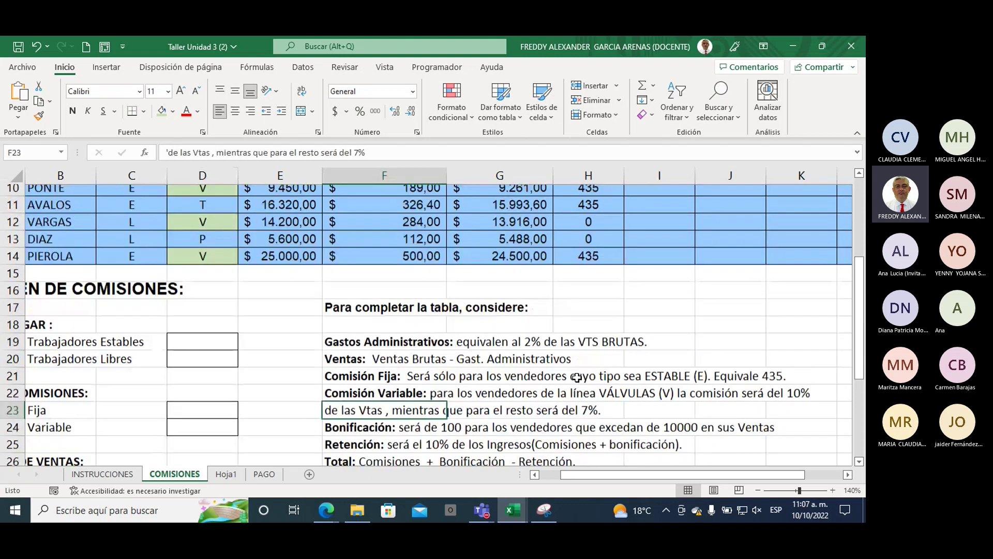
scroll(578, 378, "up", 2)
scroll(578, 379, "up", 1)
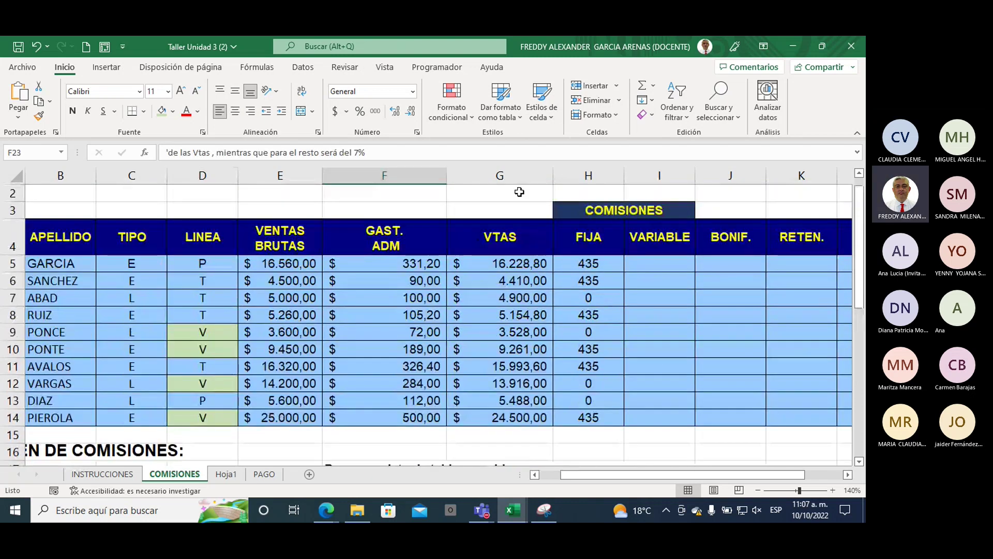
left_click(506, 174)
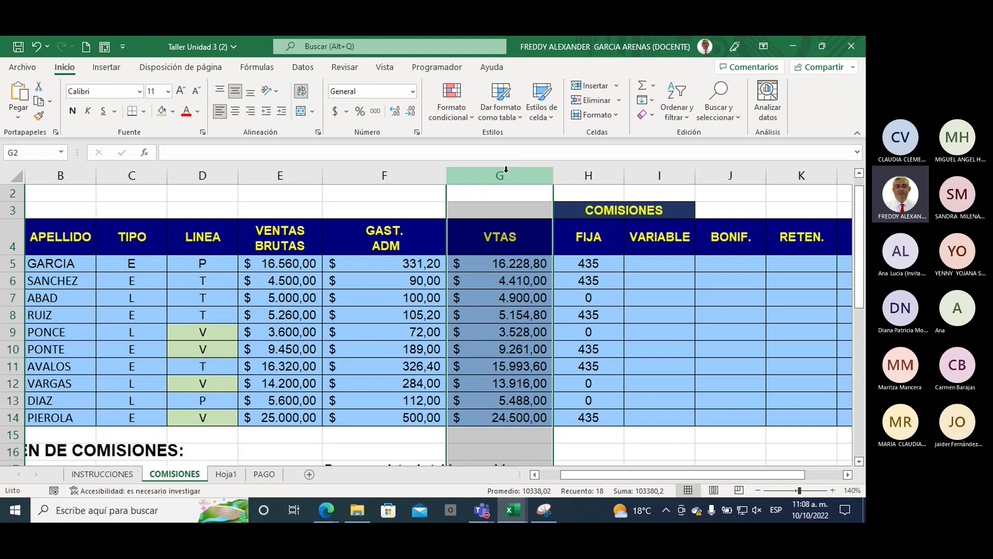
- Enter =SI(D5="V";G5*10%;G5*7%) in I5, giving $ 1.136, and review its source cells
left_click(656, 263)
type("=")
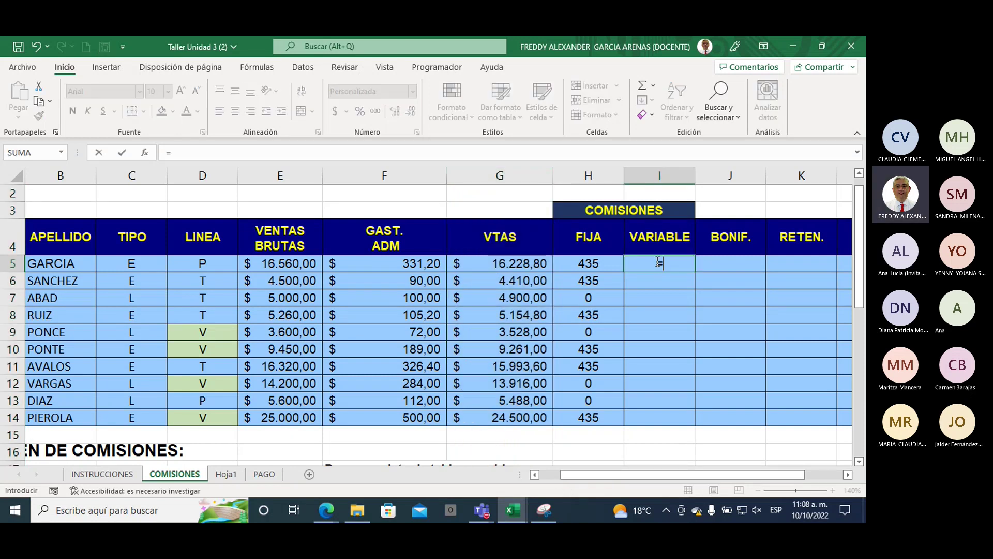
type("si")
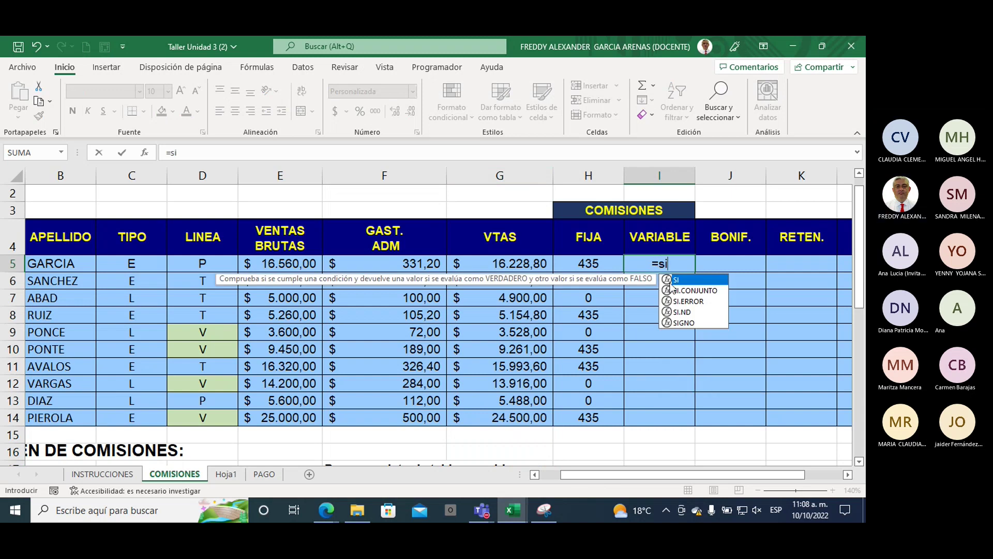
key("Tab")
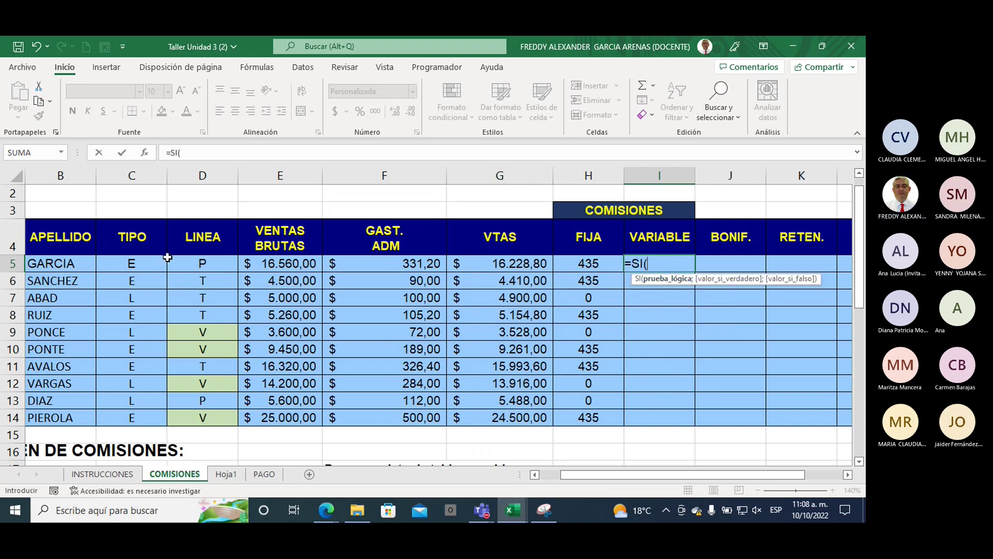
left_click(199, 261)
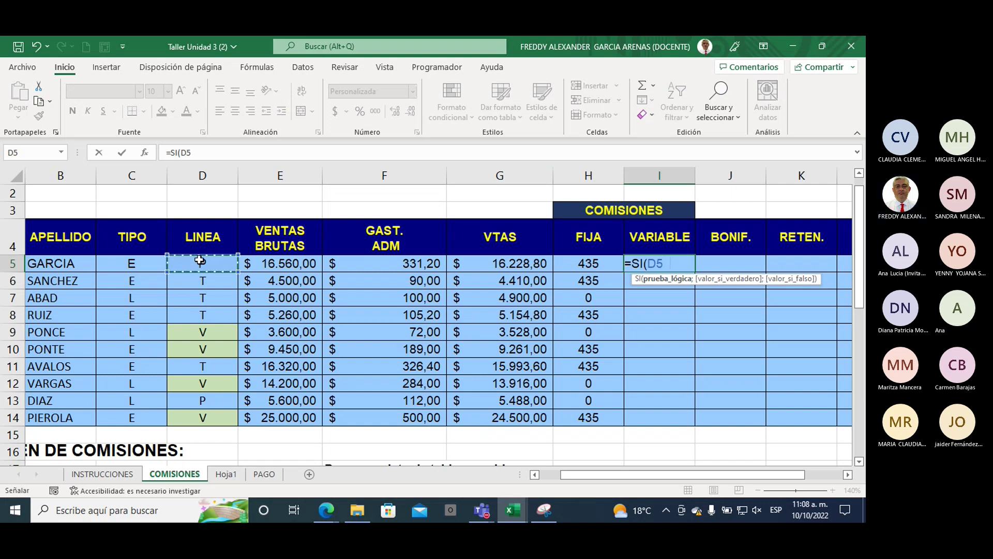
type("=\"V\"")
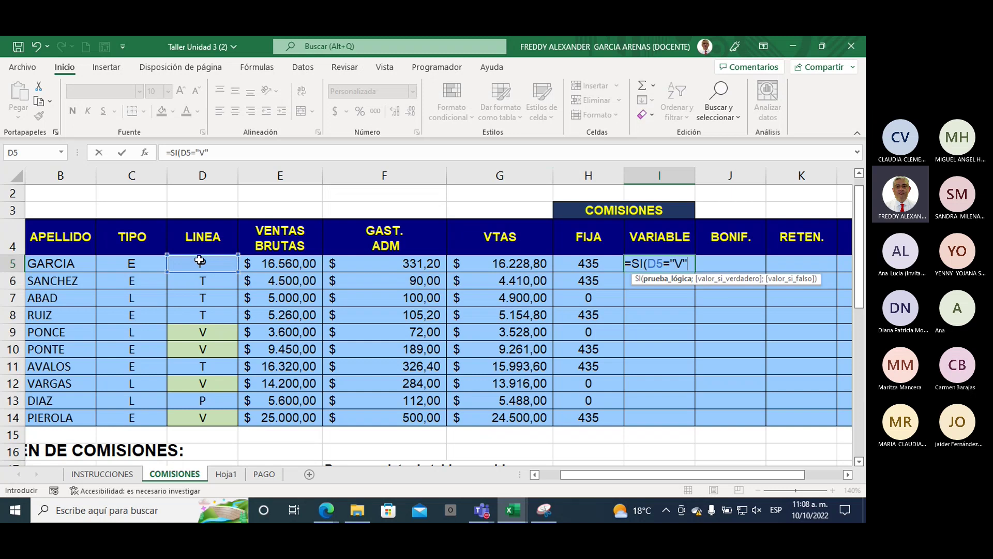
type(";")
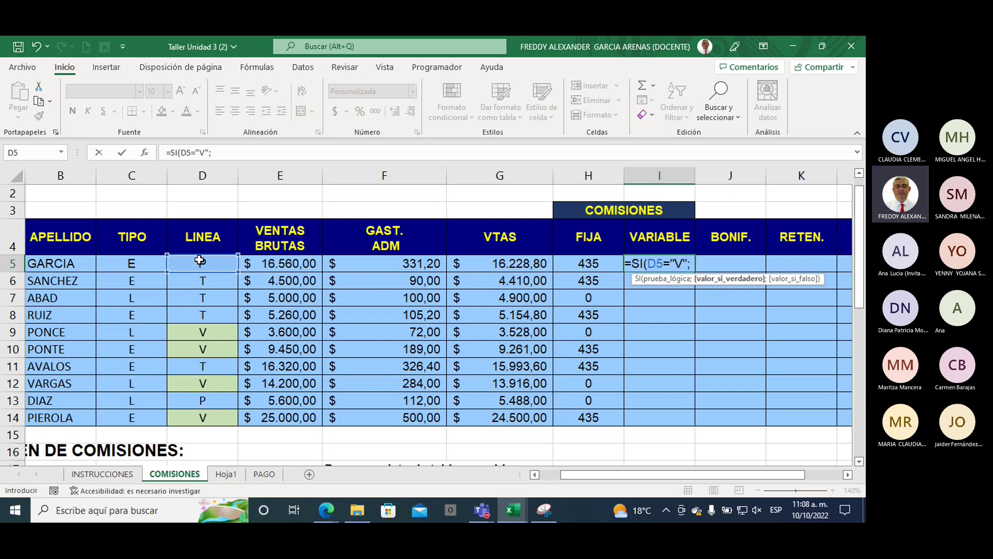
left_click(478, 261)
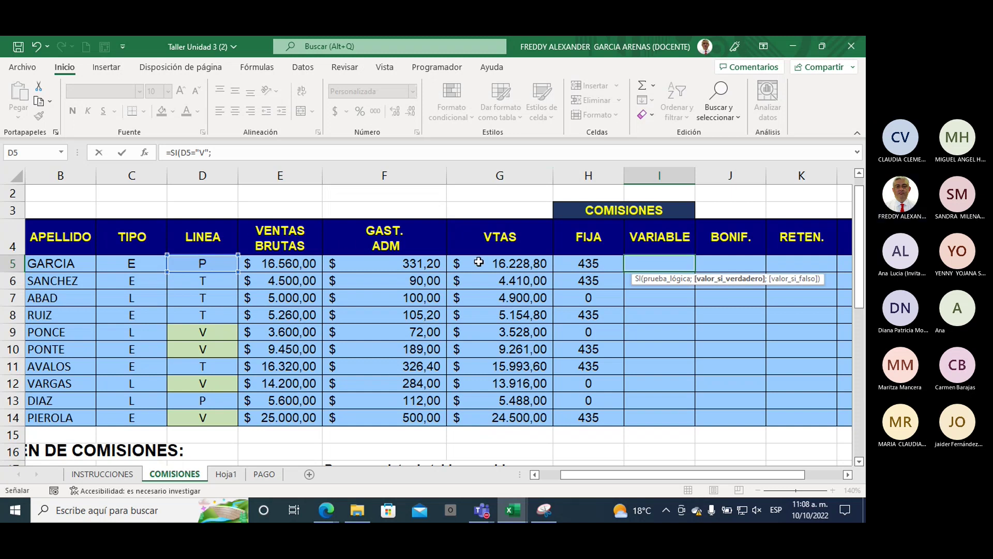
type("*")
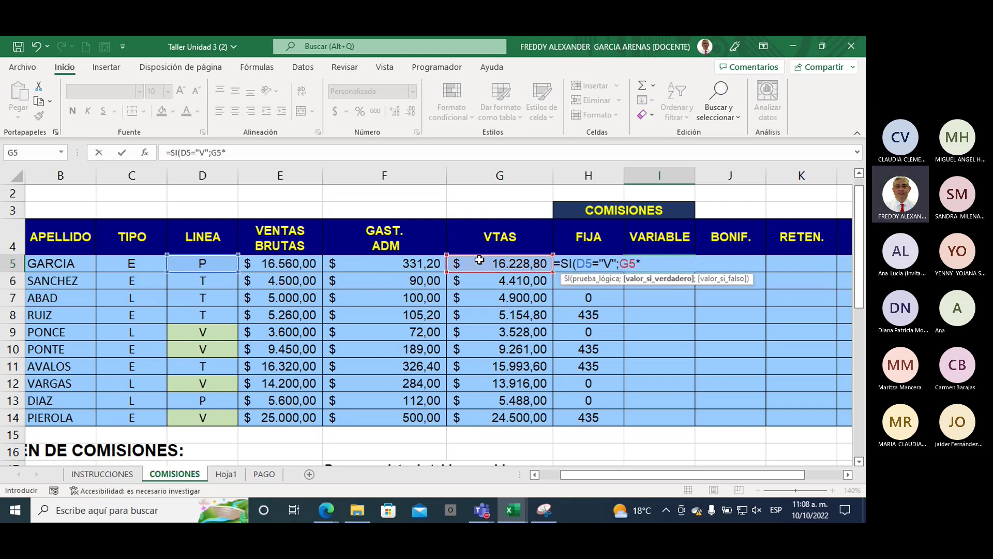
type("10%")
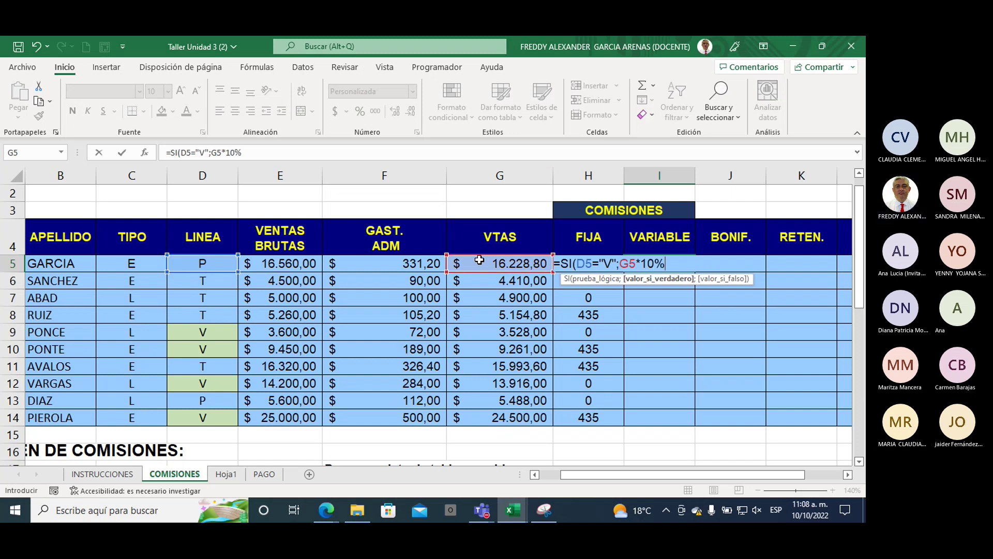
type(";")
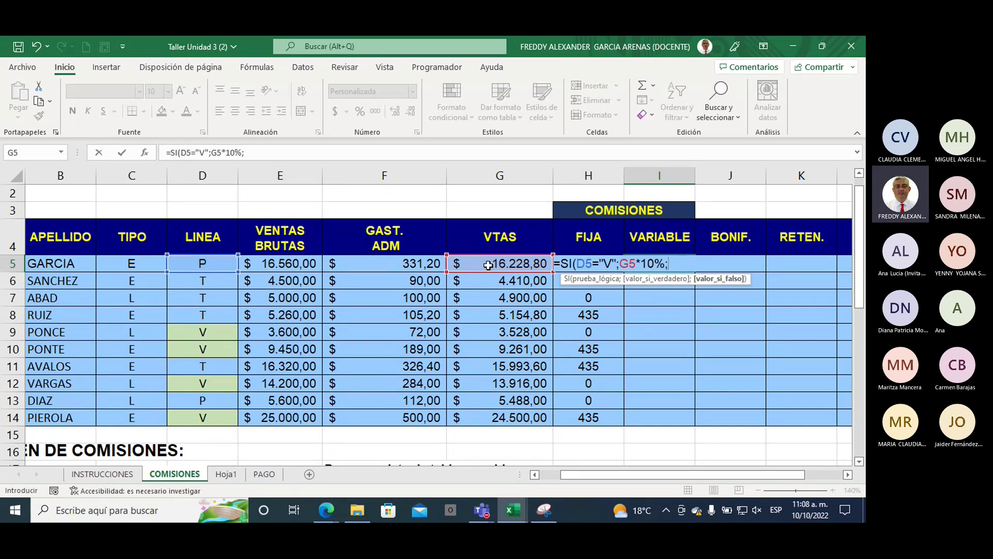
left_click(488, 264)
type("*")
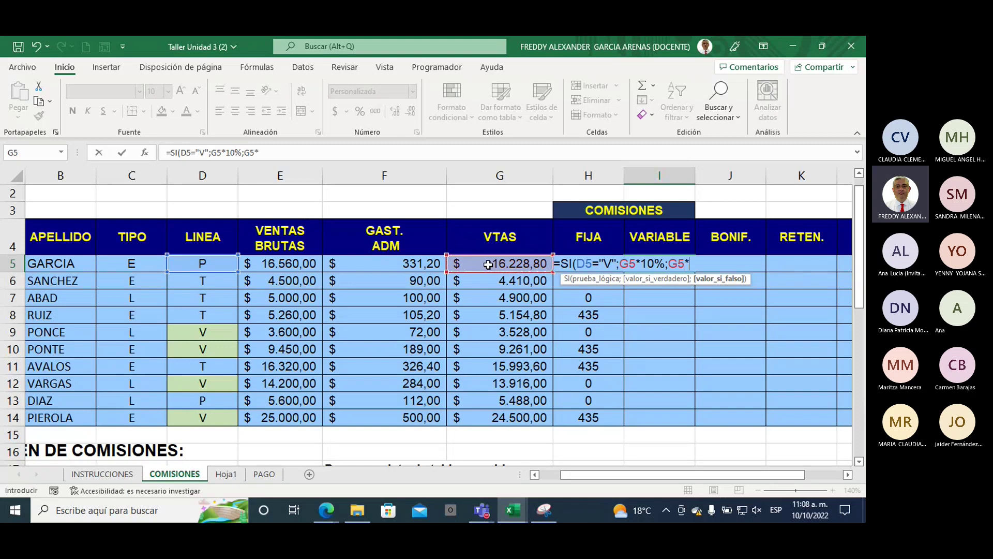
type("7")
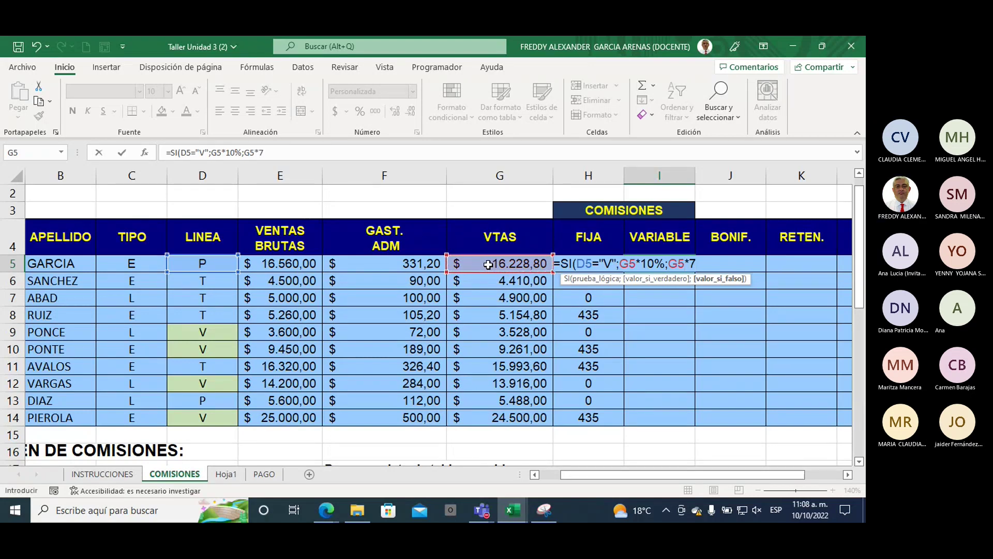
type("%")
type(")")
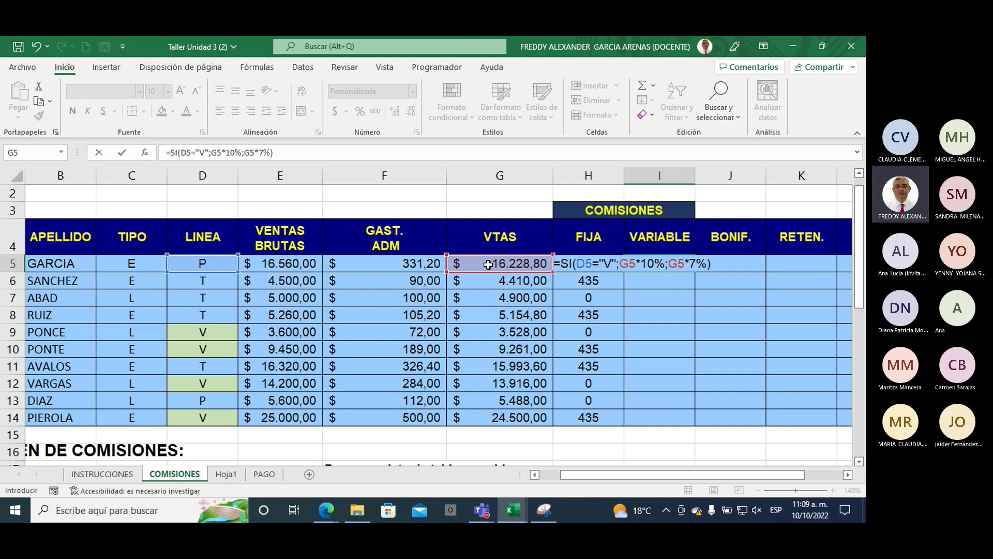
key("Return")
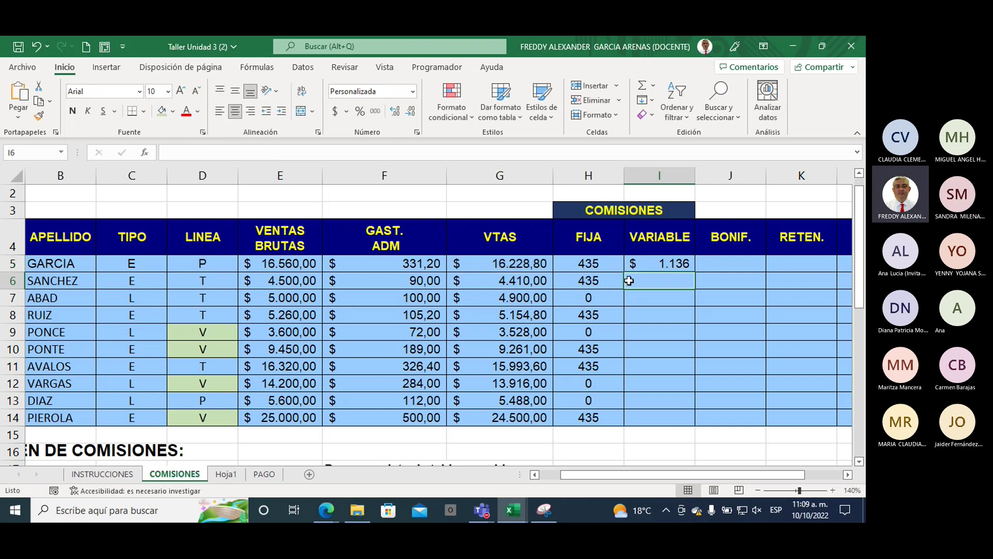
left_click(647, 264)
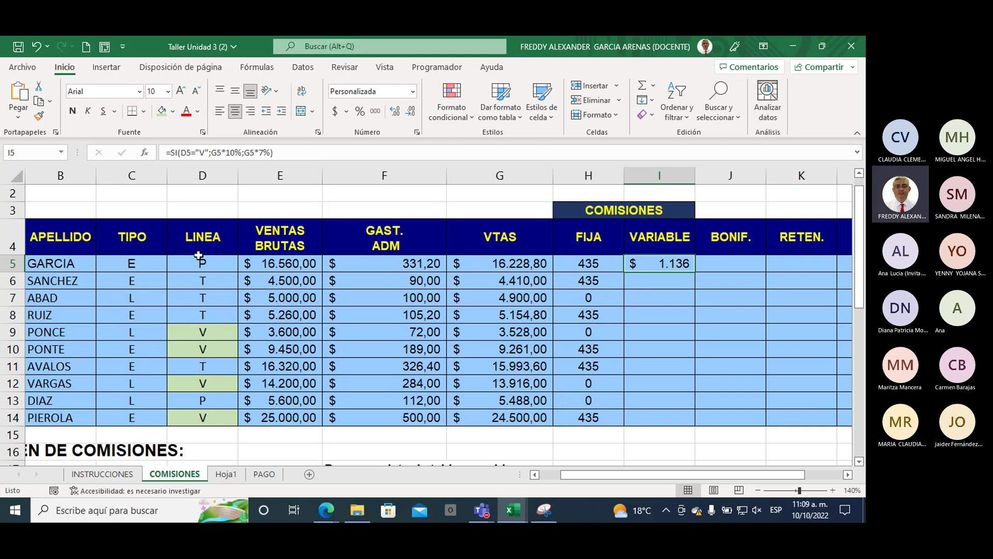
mouse_move(199, 255)
left_mouse_down()
mouse_move(552, 279)
mouse_move(643, 271)
left_mouse_up()
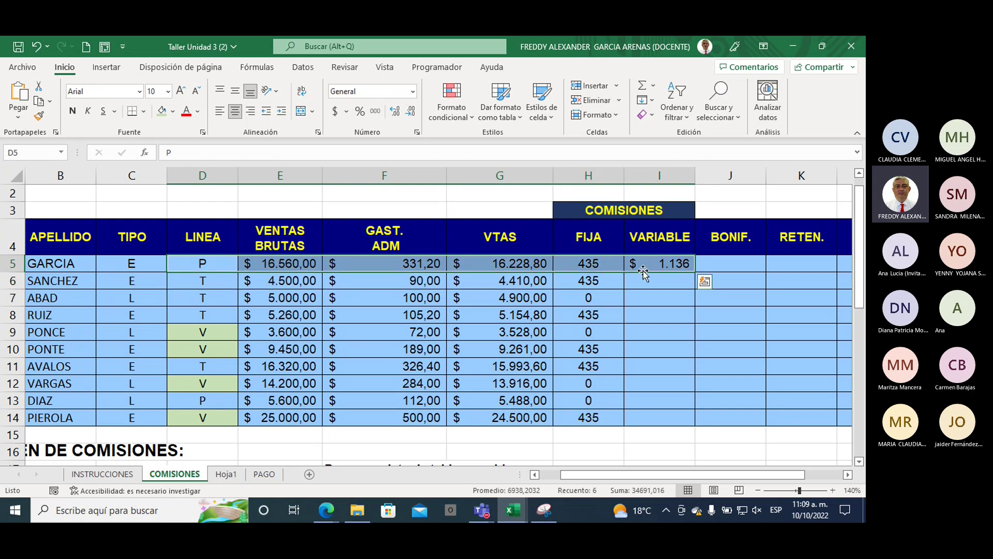
- Copy the I5 variable-commission formula down to I14 and check rows 5–8
left_click(647, 280)
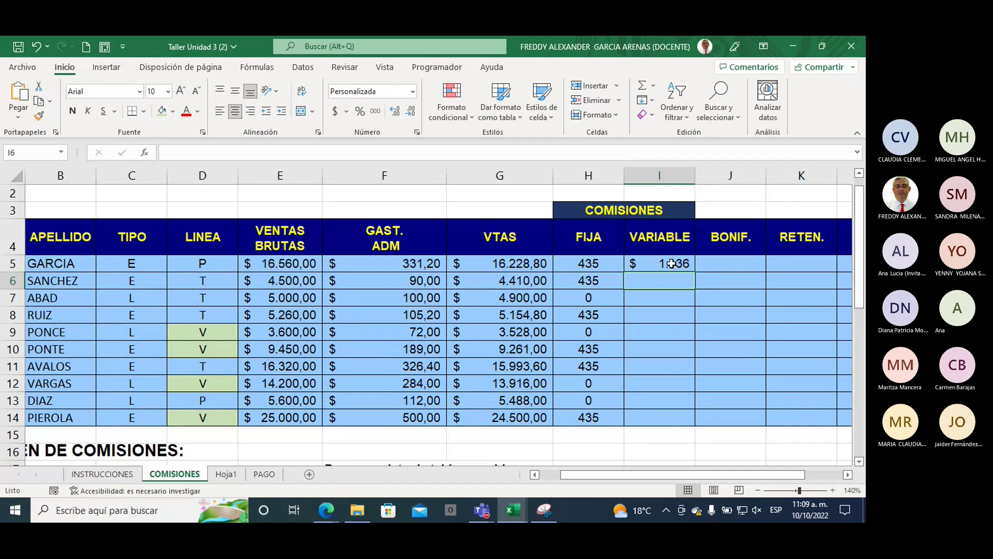
left_click(671, 263)
double_click(695, 272)
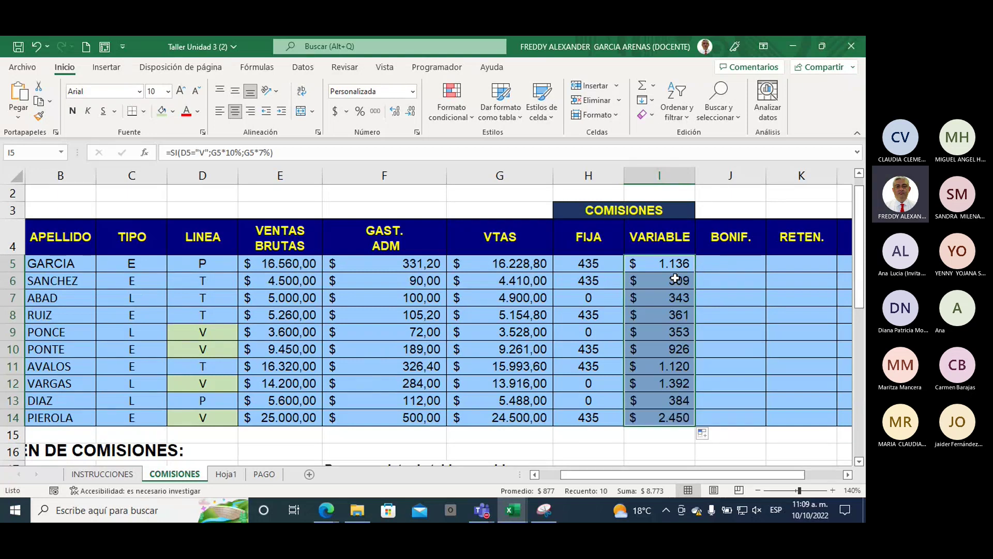
left_click_drag(675, 279, 675, 314)
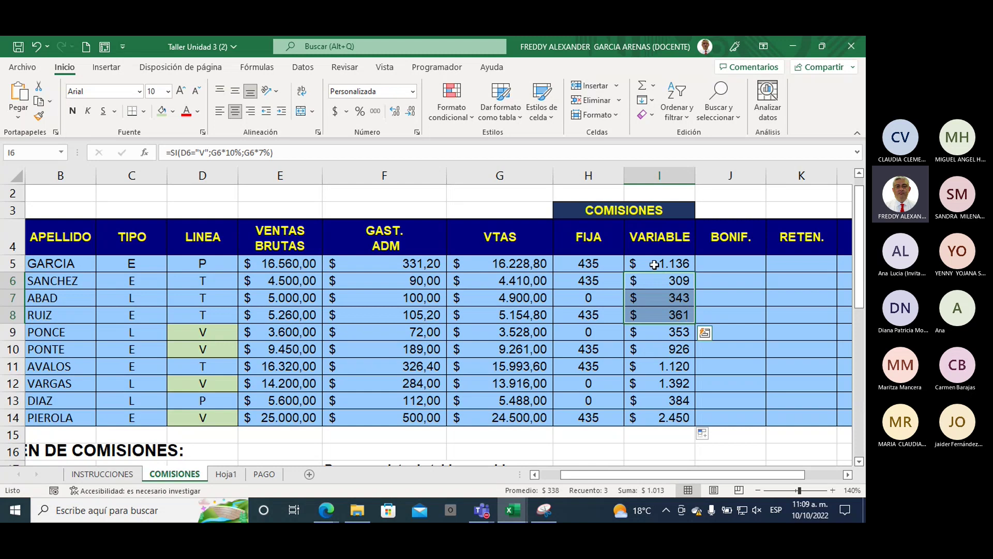
left_click_drag(654, 264, 182, 310)
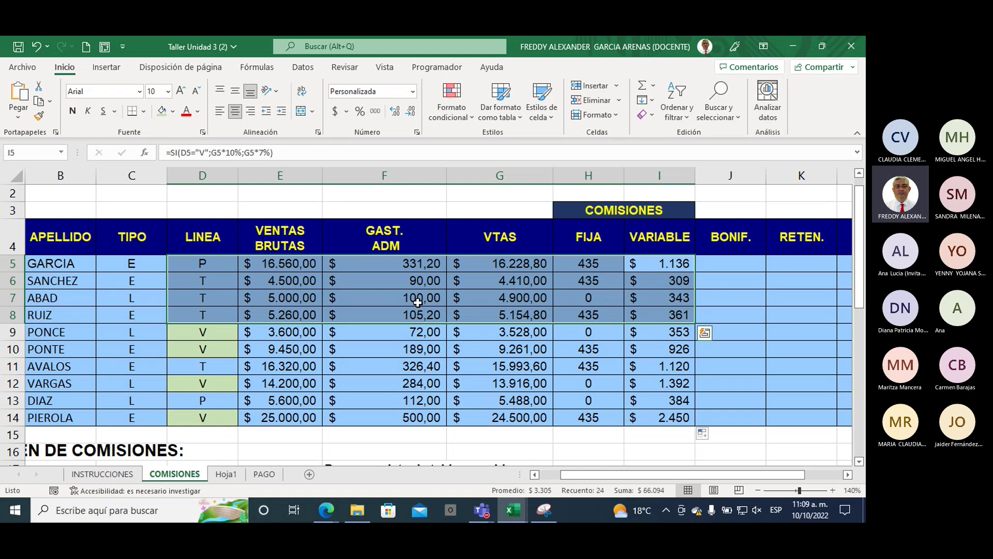
- Shade the V-line variable amounts I9:I10 and I12 light green, then select I14
left_click_drag(640, 333, 657, 350)
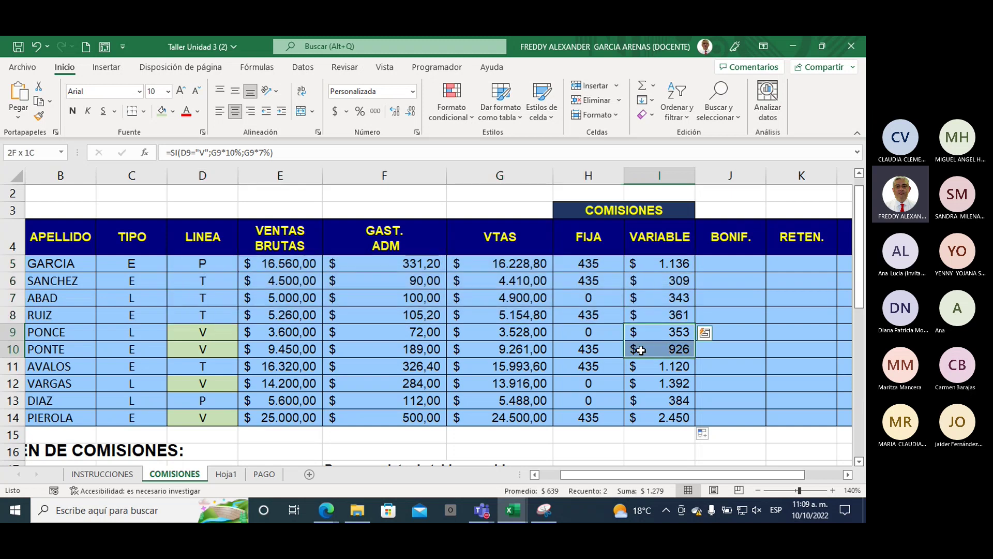
left_click(162, 111)
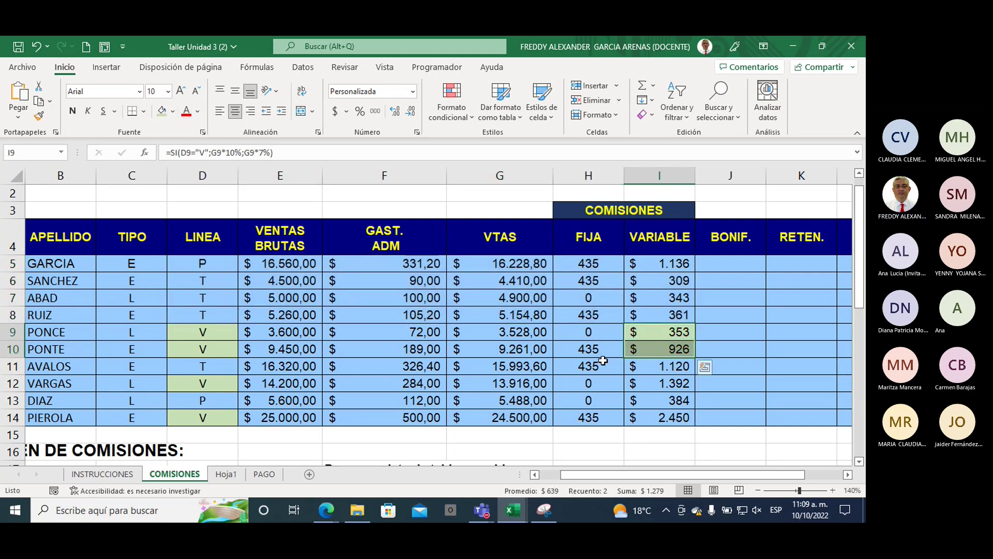
left_click(634, 383)
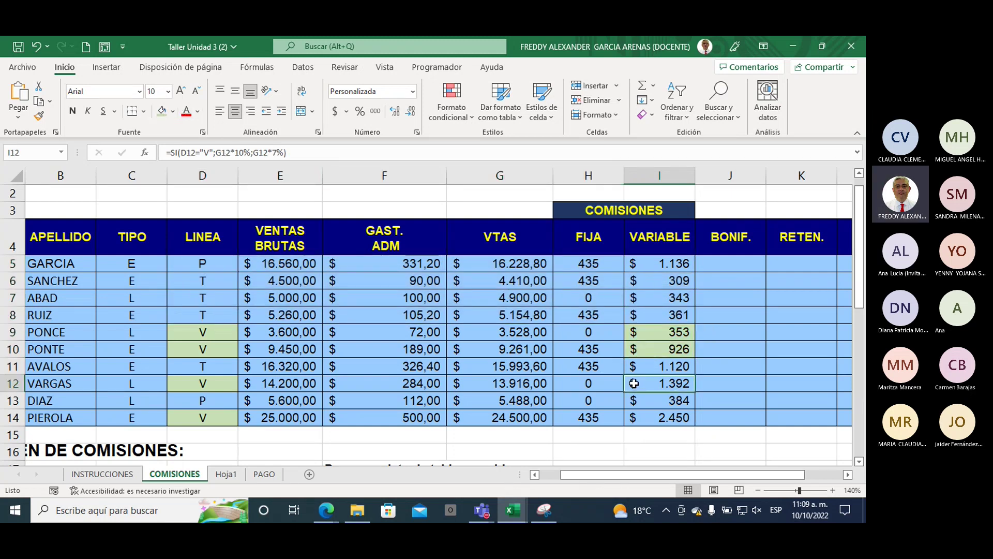
left_click(162, 110)
left_click(668, 418)
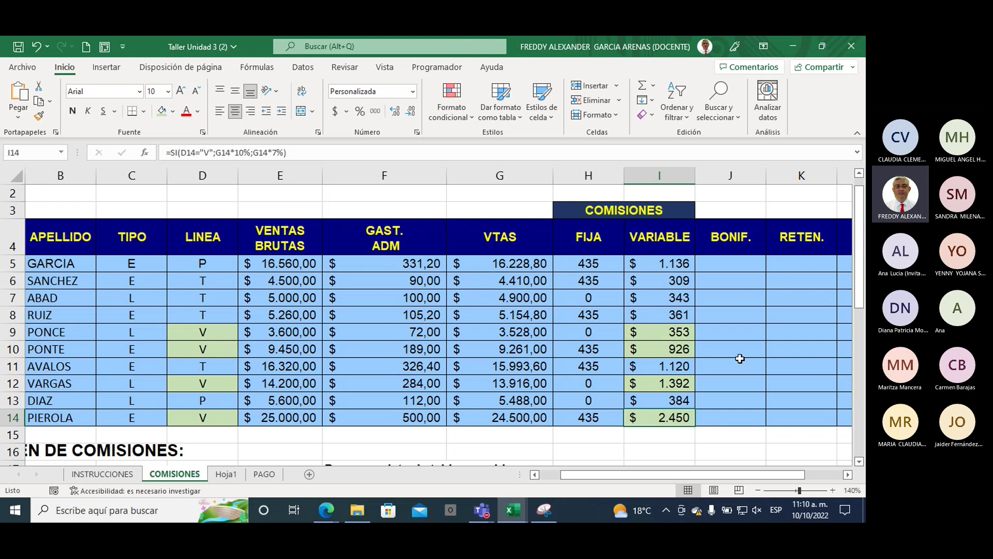
left_click(236, 154)
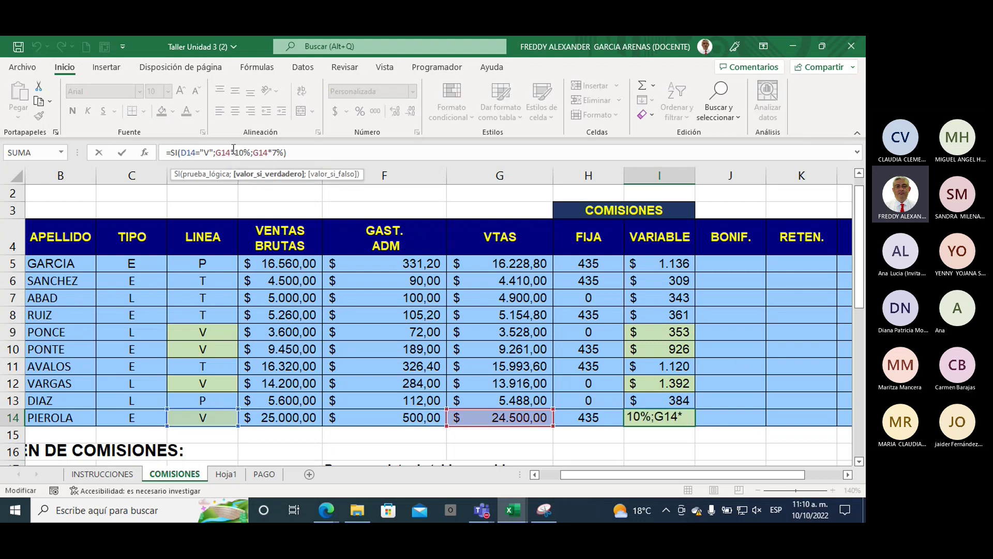
left_click_drag(231, 152, 250, 152)
left_click_drag(272, 152, 285, 152)
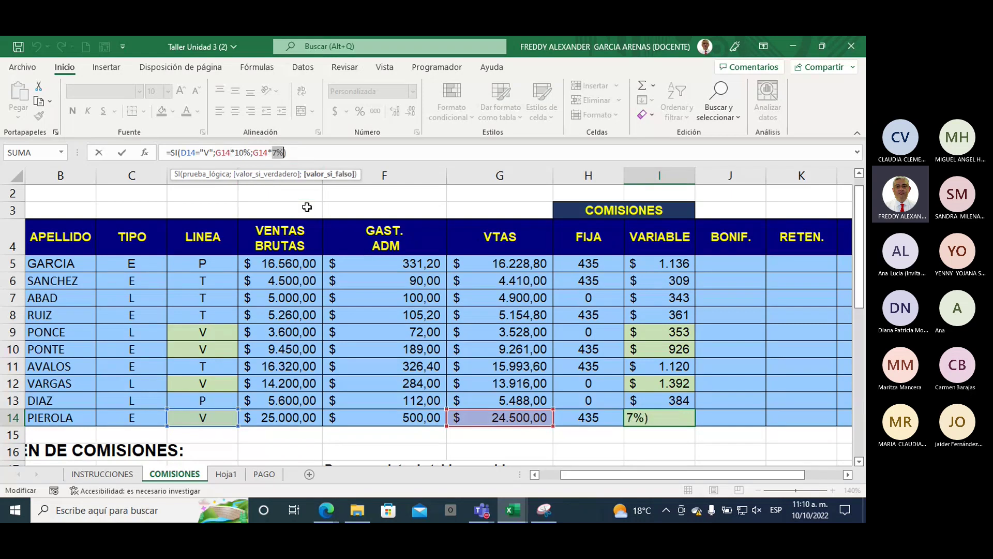
left_click(299, 154)
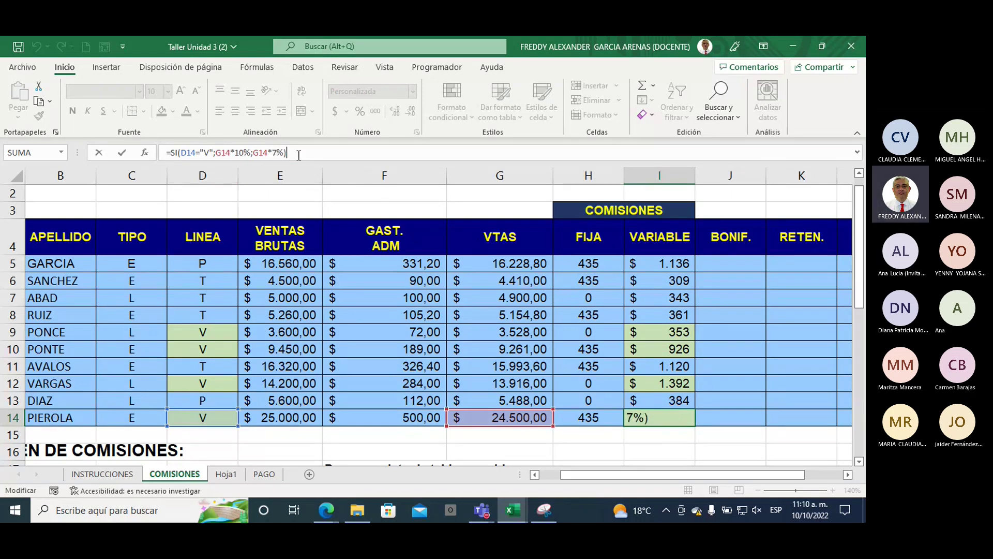
key("Return")
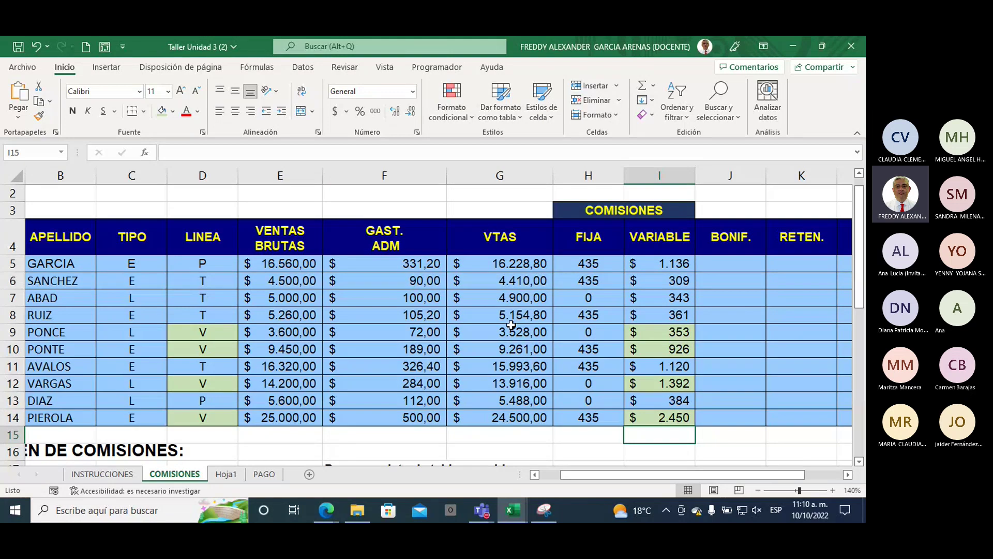
- Give the instruction notes F19:K23, Gastos Administrativos to Comisión Variable, a light-green fill
scroll(511, 325, "down", 2)
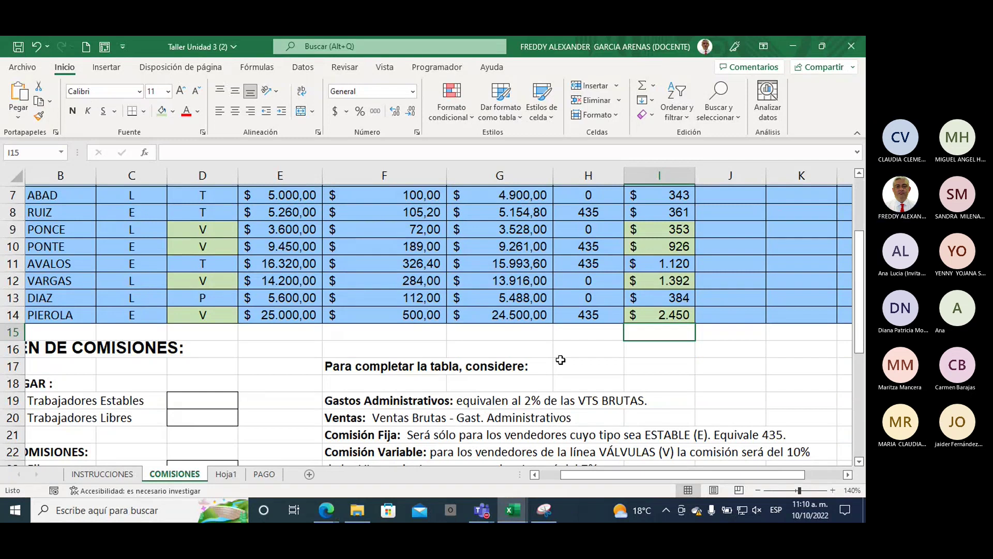
scroll(561, 359, "down", 3)
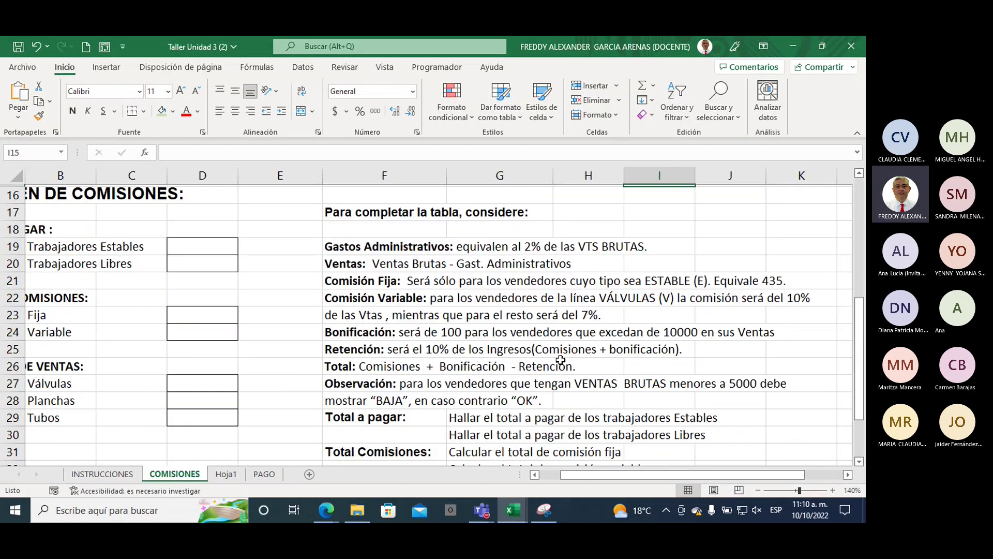
left_click(350, 296)
left_click_drag(351, 296, 796, 297)
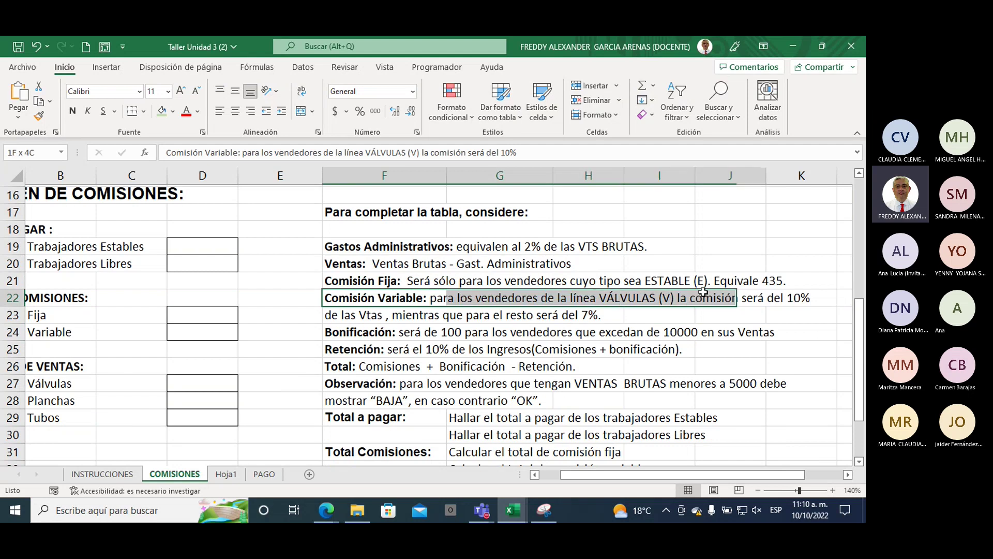
left_click(338, 247)
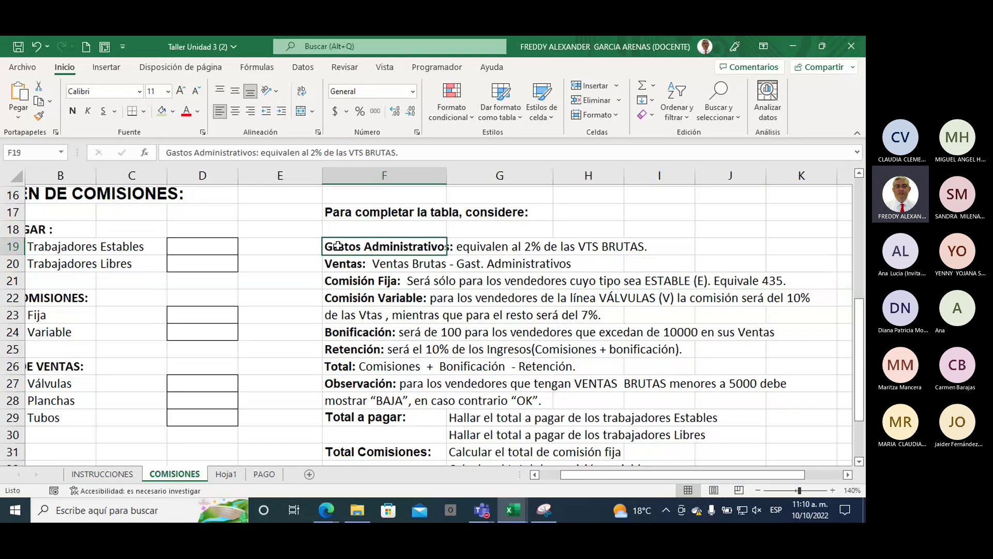
mouse_move(337, 246)
left_mouse_down()
mouse_move(794, 299)
mouse_move(796, 314)
left_mouse_up()
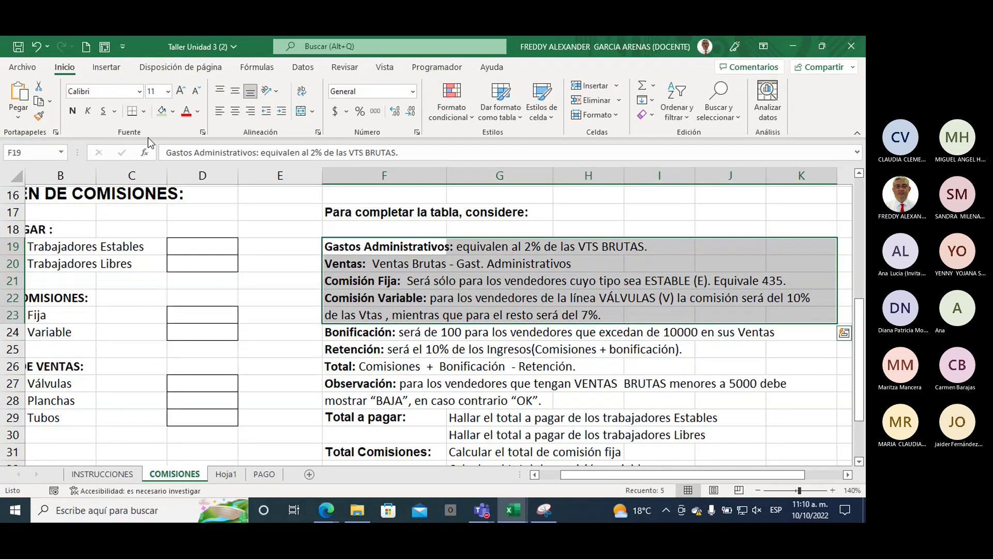
left_click(161, 111)
left_click(486, 382)
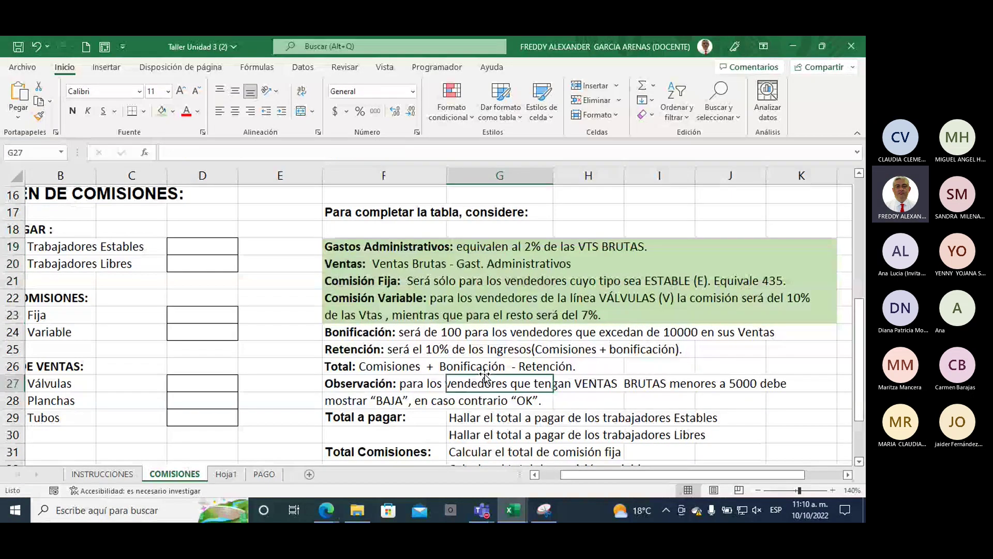
- Look over the Bonificación rule, then return to the commission table
left_click(350, 331)
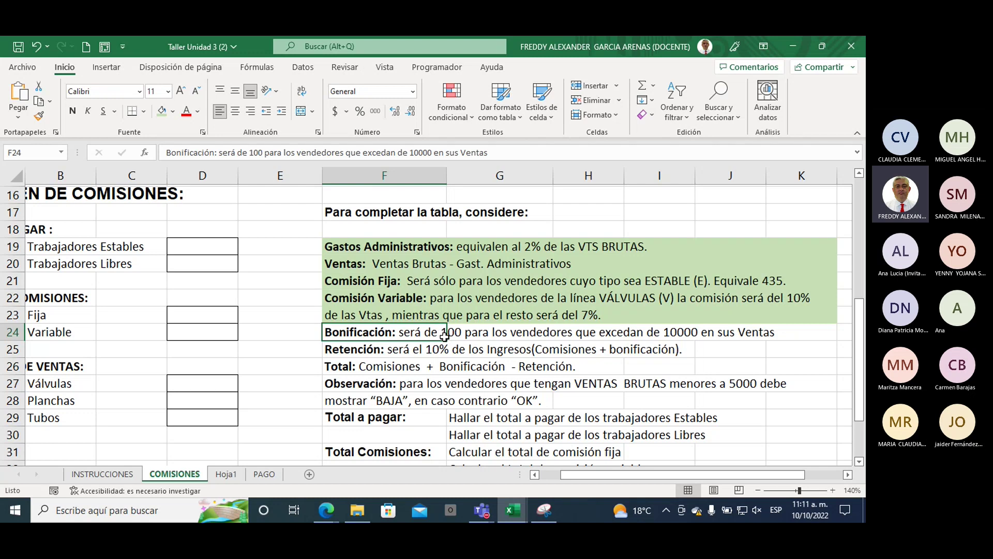
scroll(460, 339, "up", 1)
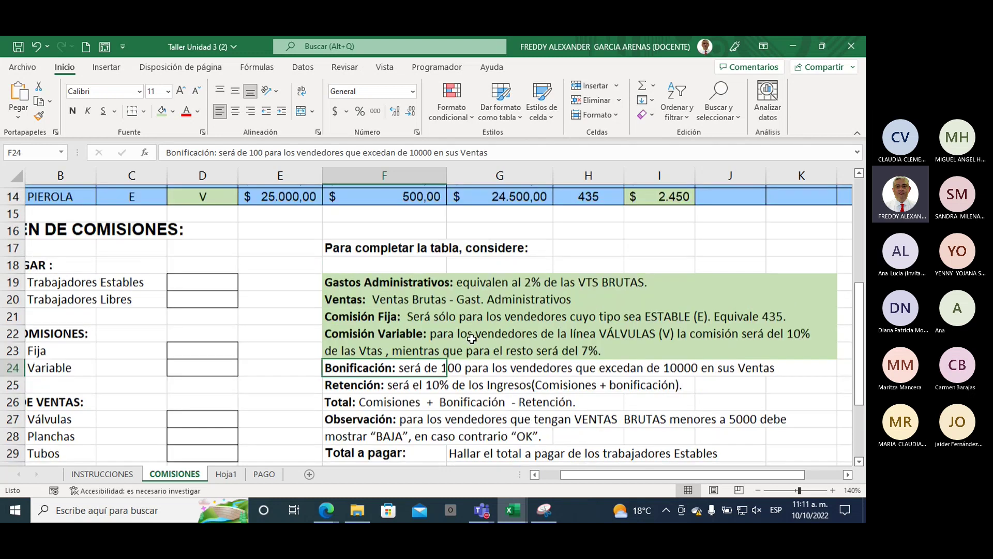
scroll(471, 339, "up", 4)
scroll(471, 339, "down", 1)
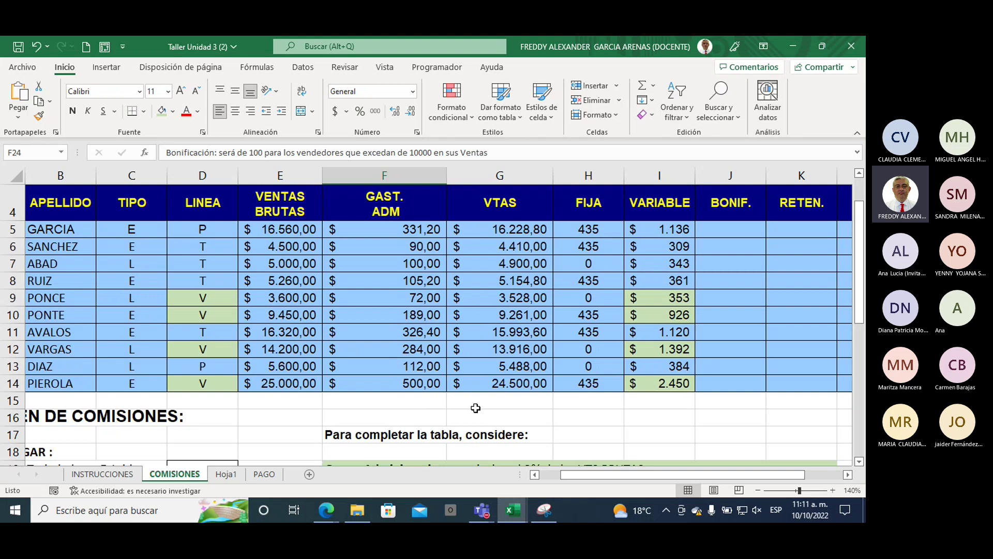
left_click_drag(600, 475, 635, 472)
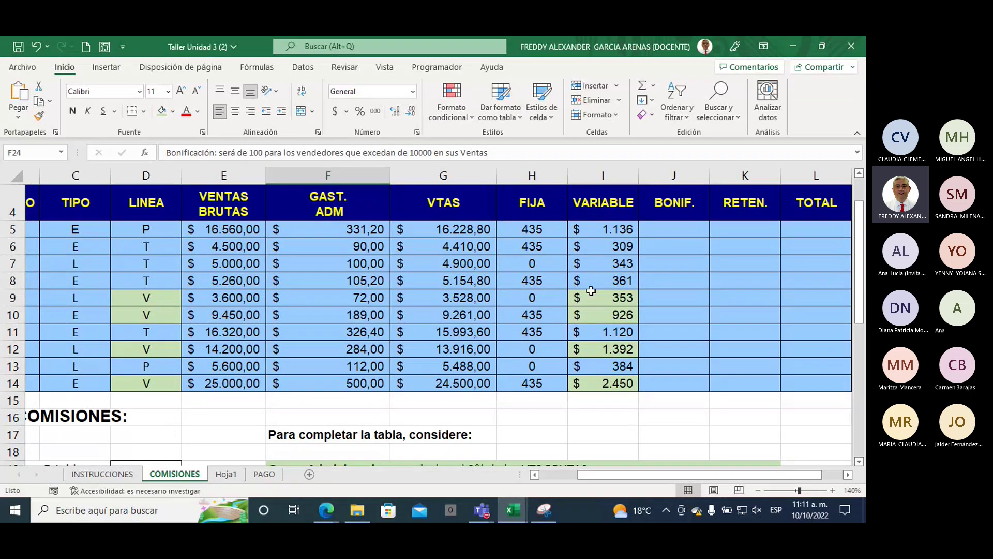
- Enter =SI(G5>10000;100;0) in J5 so sales above 10000 earn a 100 bonus
left_click(662, 228)
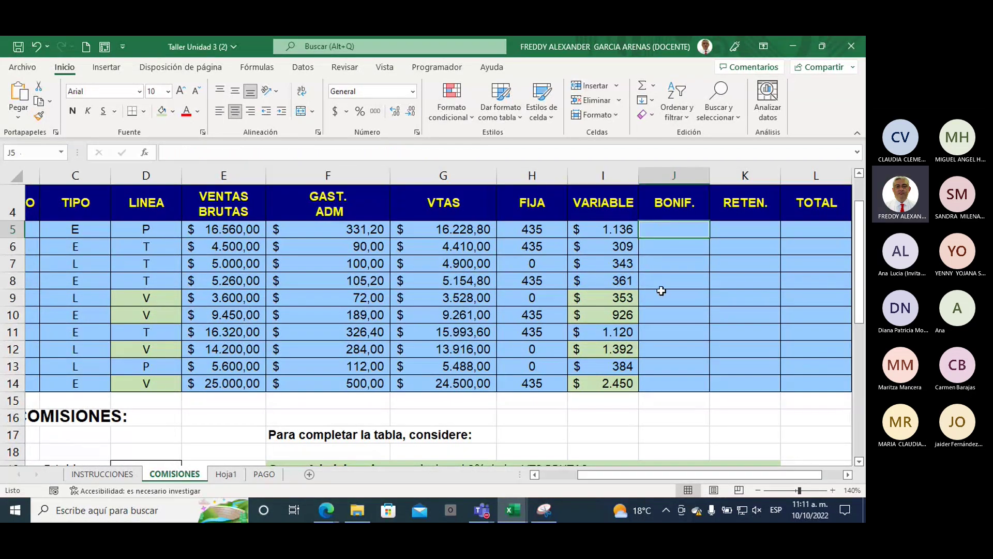
type("=")
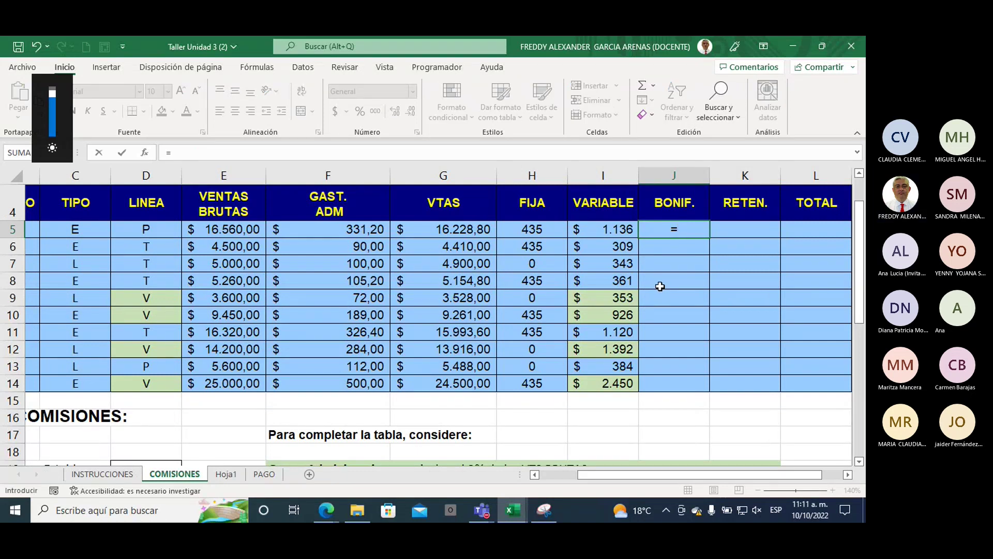
type("si")
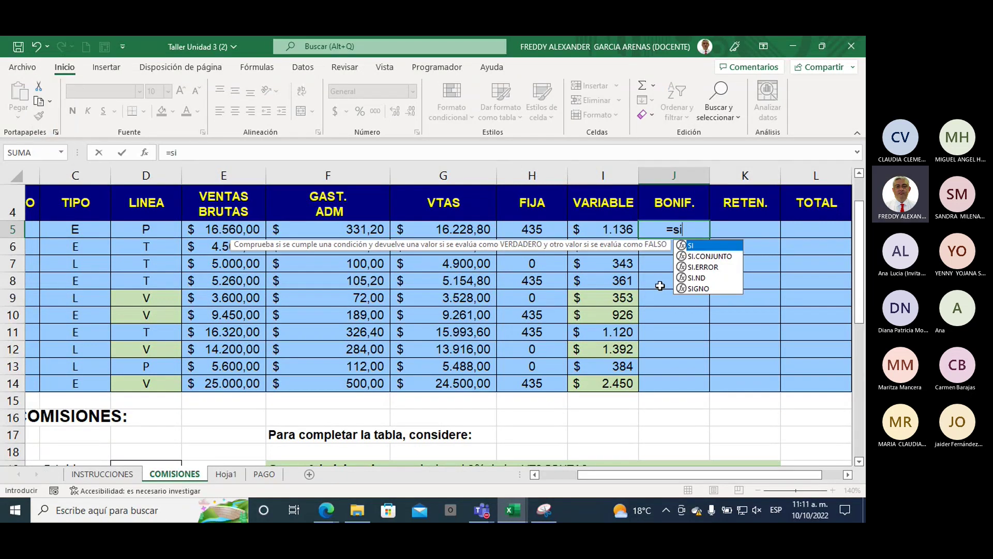
double_click(691, 247)
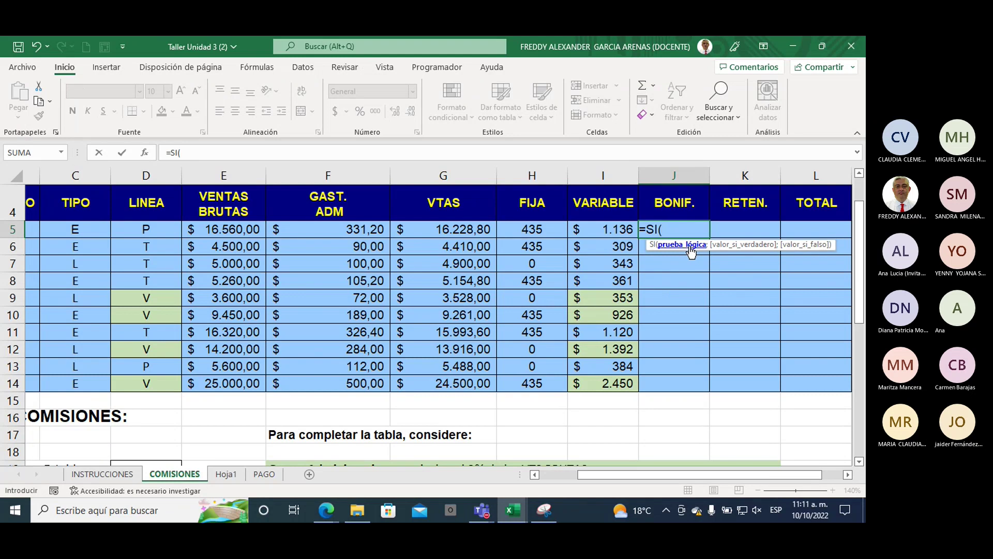
left_click(454, 226)
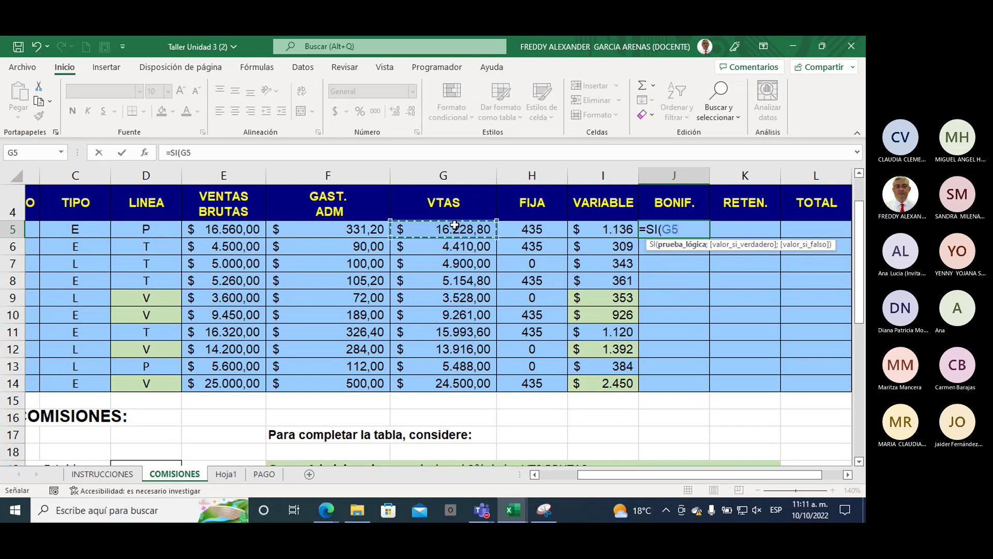
type(">")
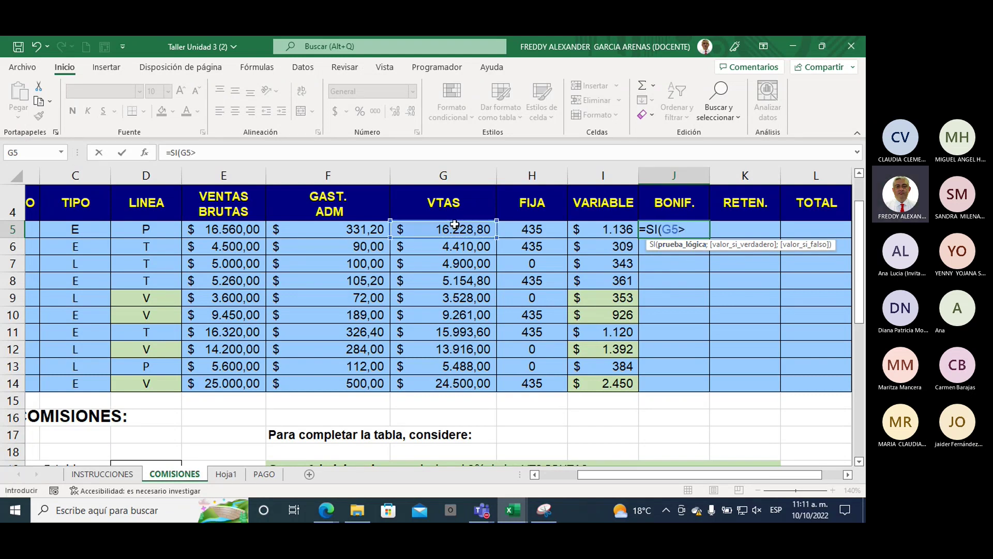
type("10")
type("000")
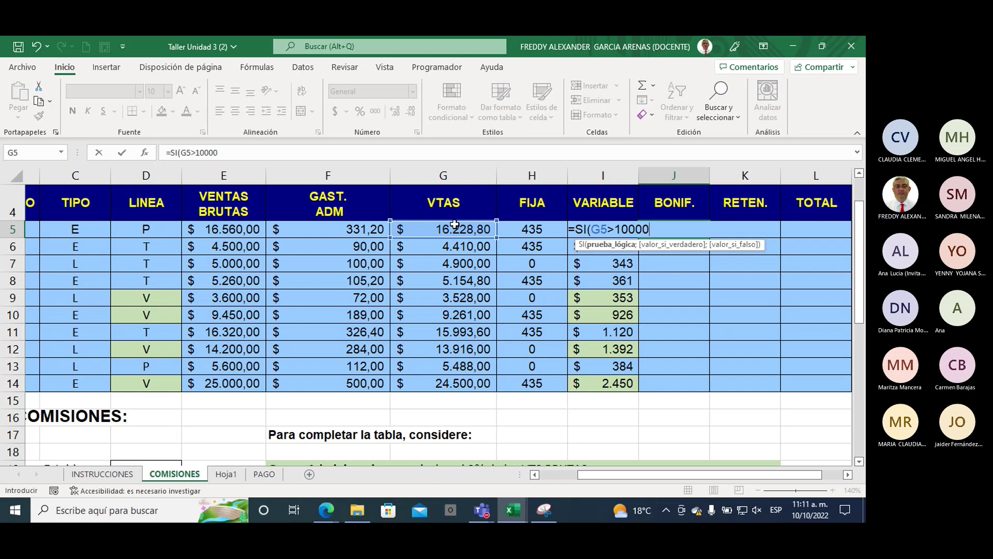
type(";")
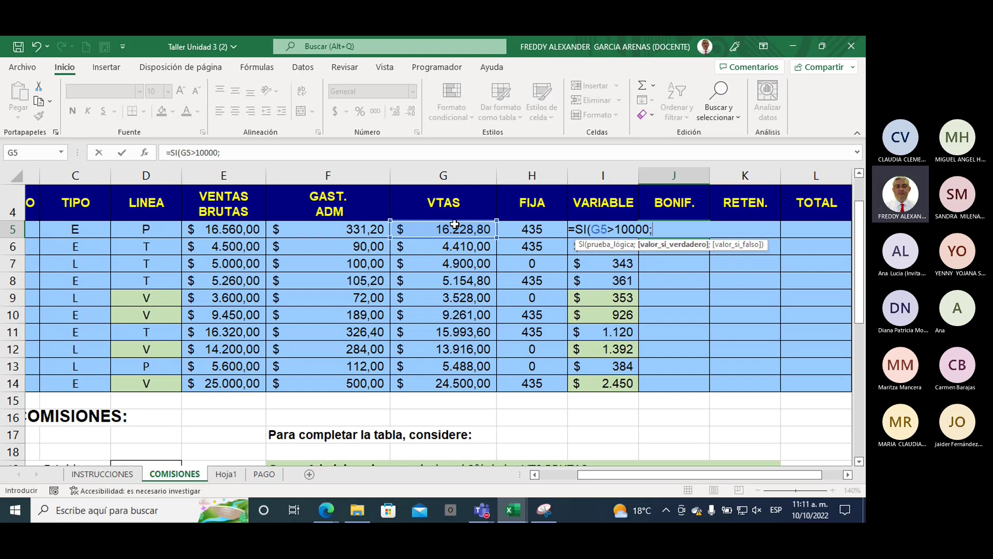
type("100")
type(";0")
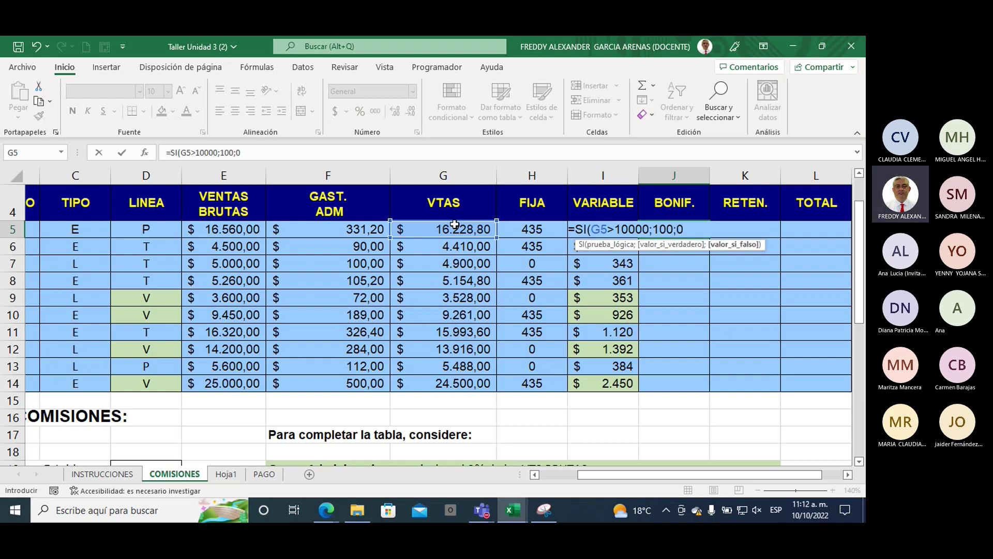
type(")")
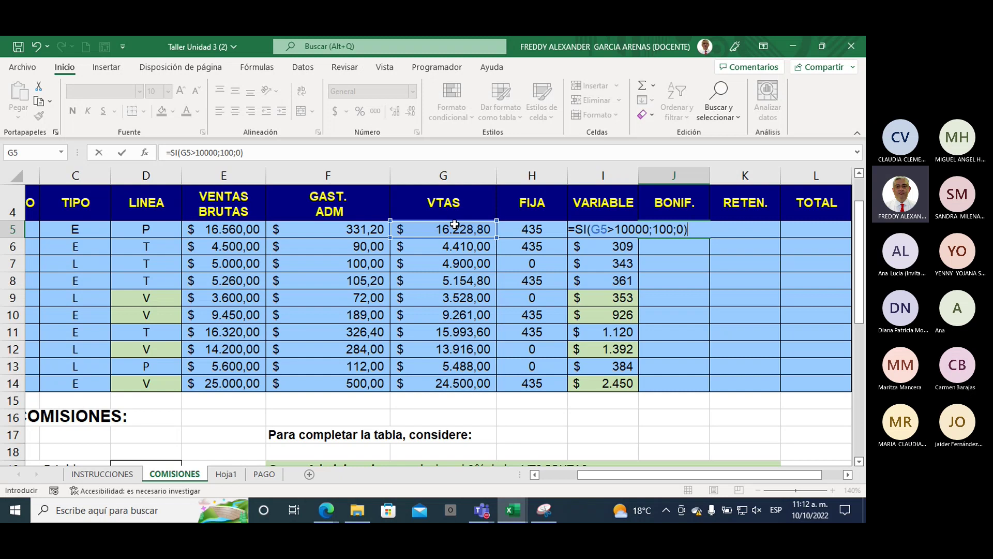
key("Return")
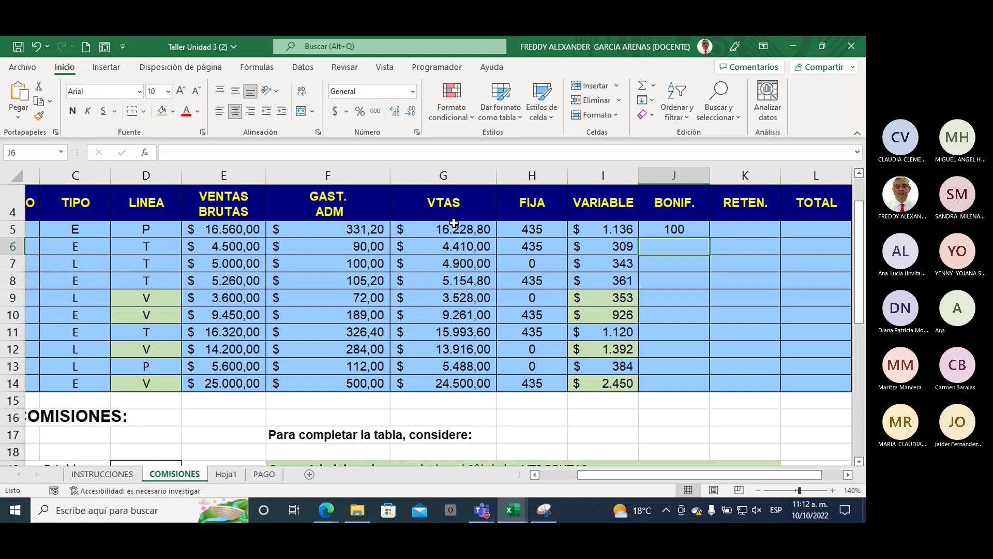
scroll(454, 224, "up", 1)
- Shade the VTAS values above 10000 (G5, G11:G12 and G14) light green
left_click(656, 281)
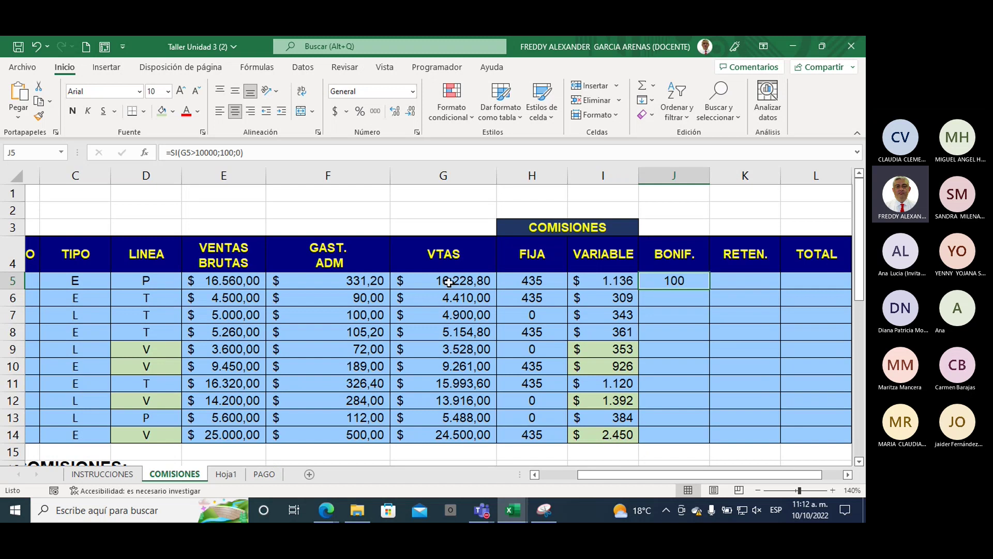
left_click(428, 282)
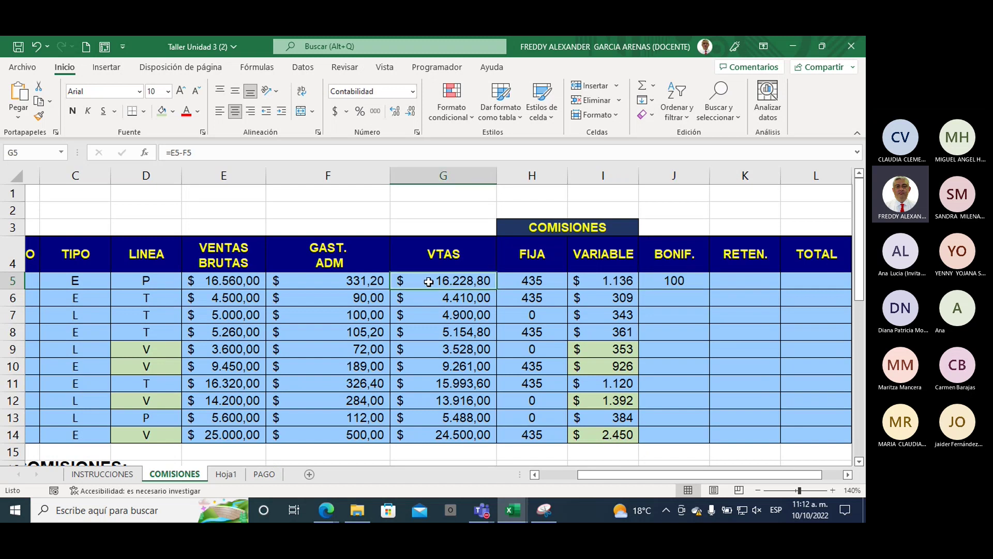
left_click(162, 111)
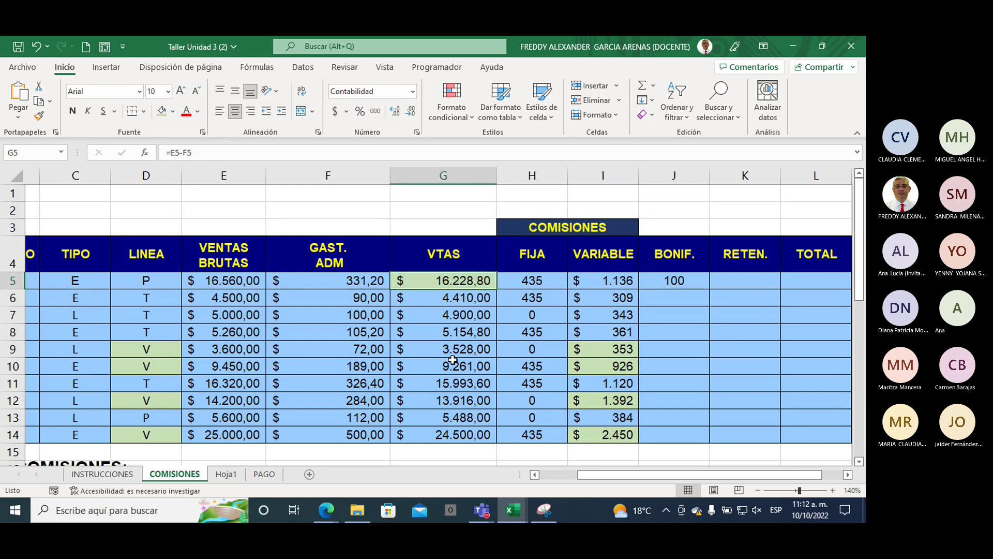
left_click_drag(444, 385, 444, 401)
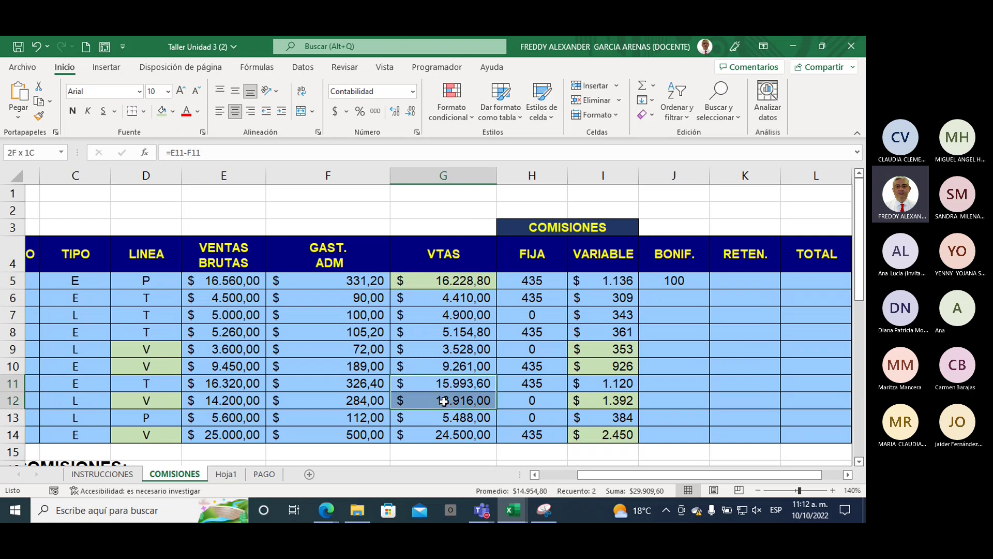
left_click(162, 110)
scroll(409, 264, "down", 1)
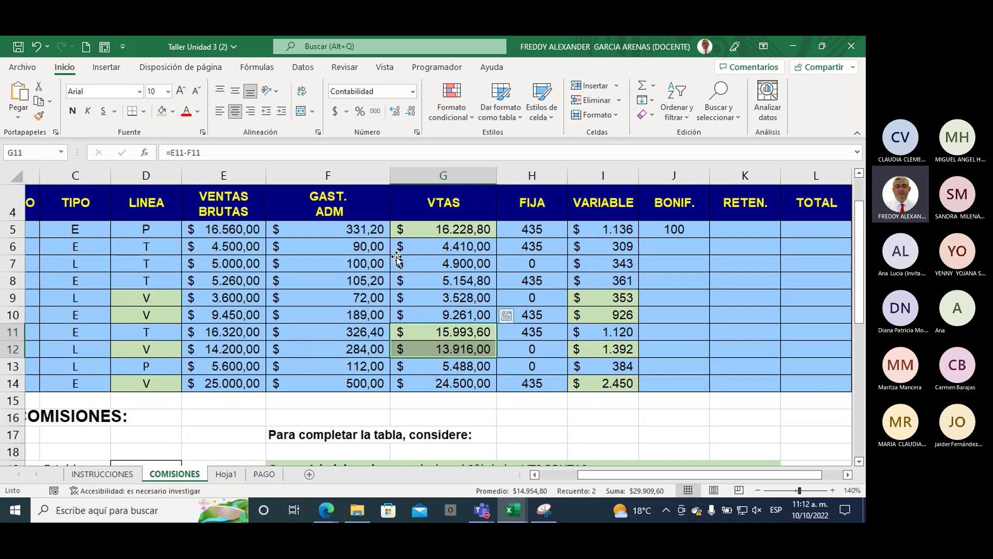
scroll(429, 274, "down", 2)
left_click(438, 282)
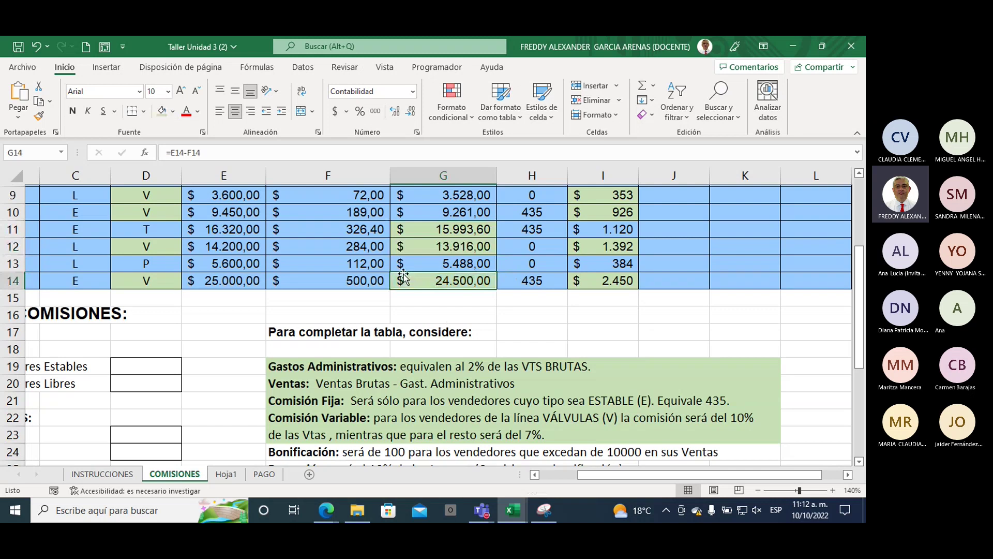
- Copy the J5 bonus formula down the BONIF. column to J14
scroll(460, 314, "up", 2)
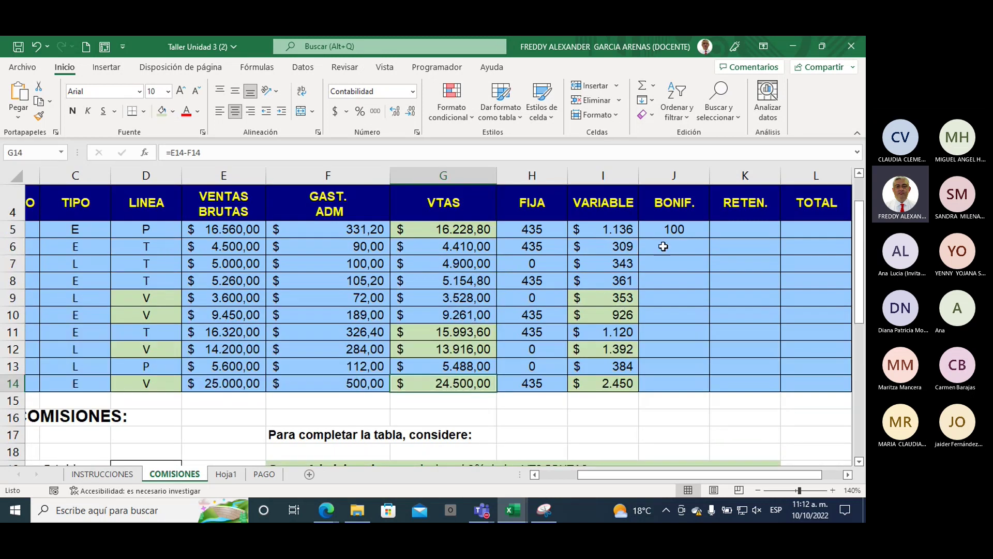
left_click(666, 231)
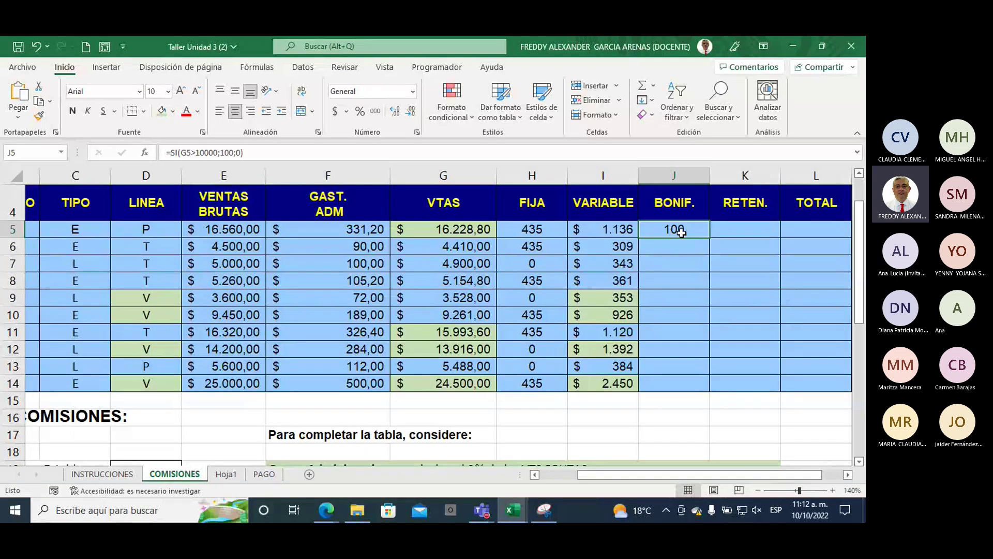
double_click(709, 237)
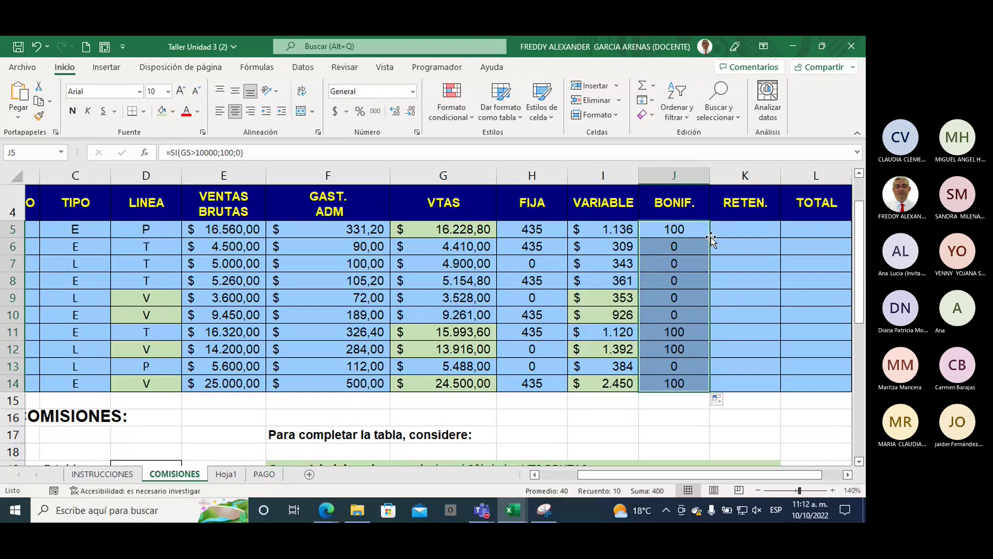
left_click(737, 239)
- Shade the 100 bonuses in J5, J11:J12 and J14 green
left_click(683, 234)
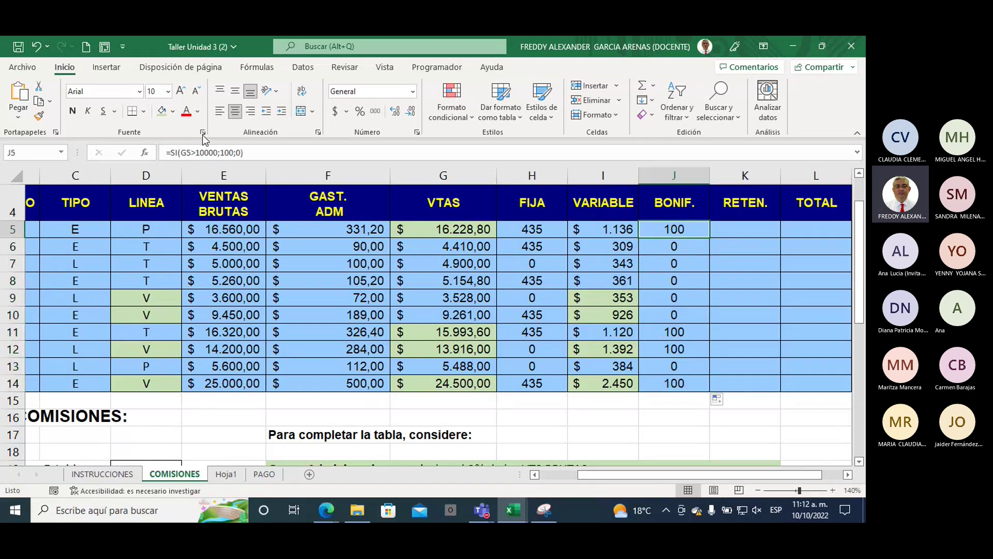
left_click(162, 111)
left_click_drag(674, 333, 675, 349)
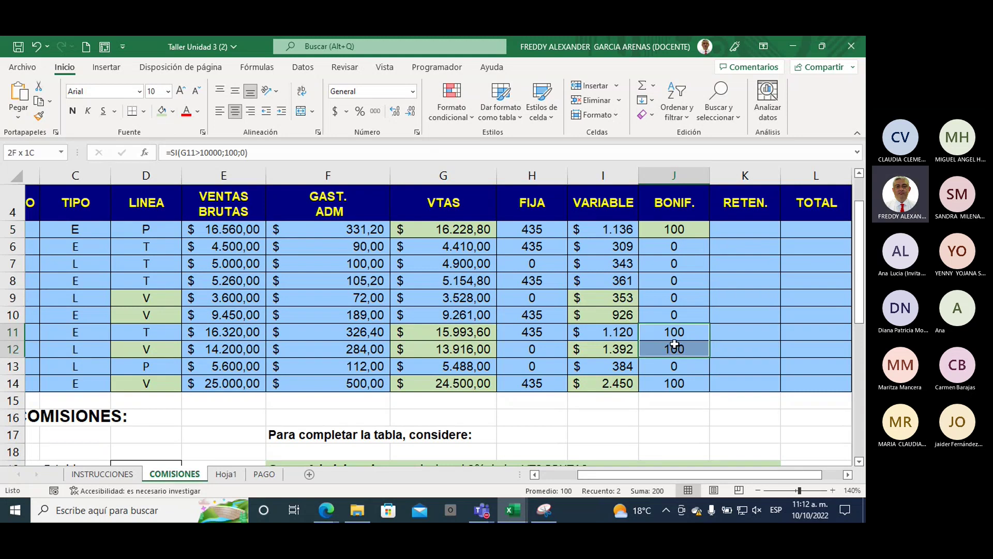
left_click(162, 111)
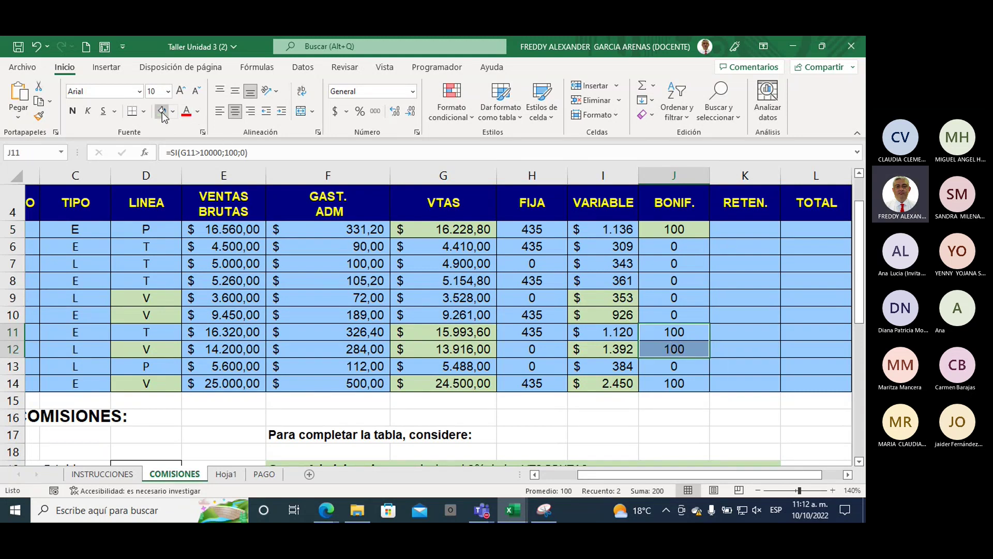
left_click(693, 384)
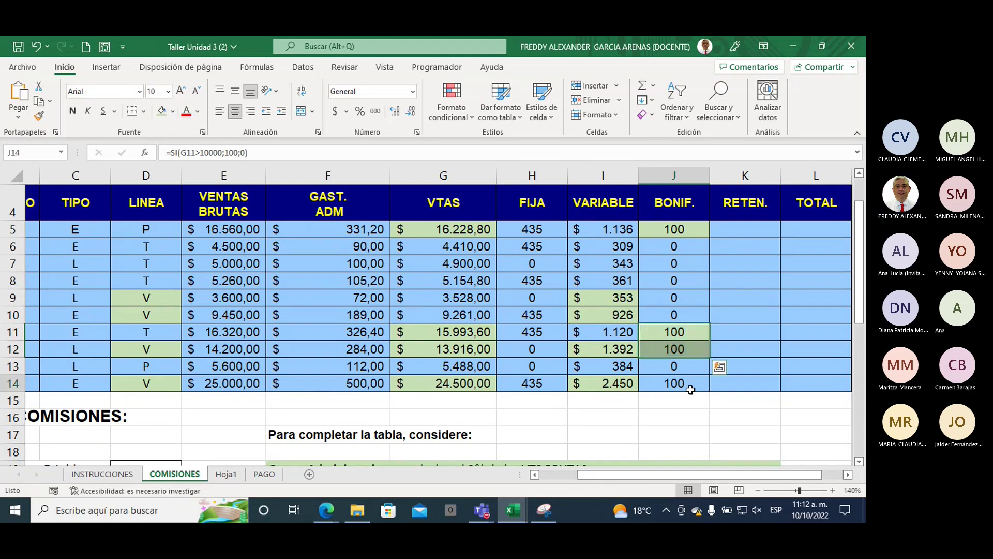
left_click(162, 111)
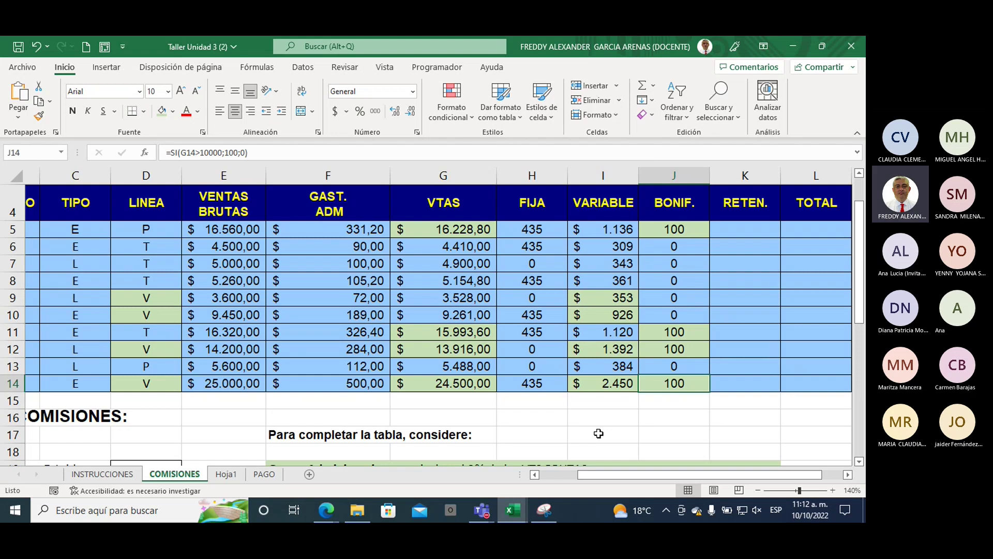
- Shade the Bonificación instruction line F24:K24 green
scroll(598, 433, "down", 2)
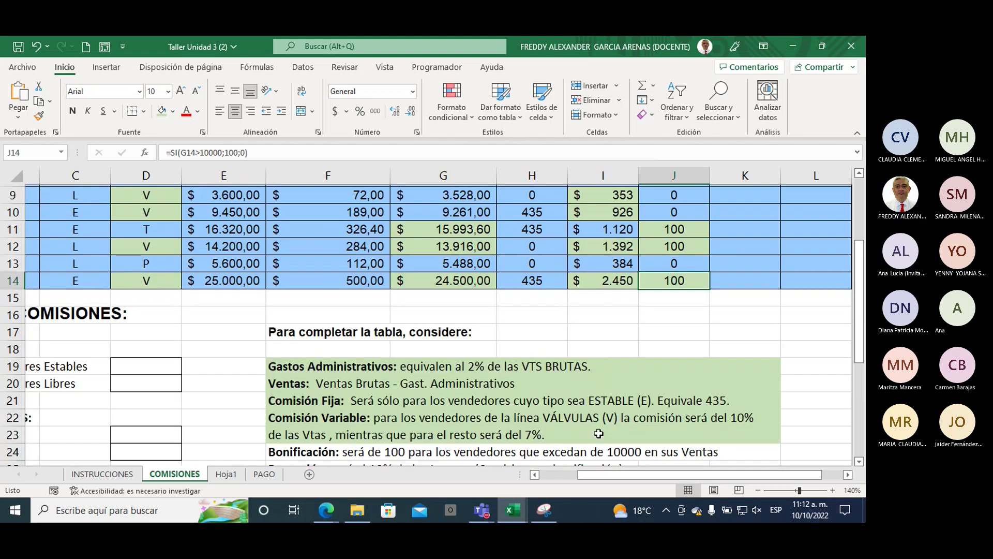
scroll(598, 434, "down", 3)
left_click_drag(303, 295, 733, 292)
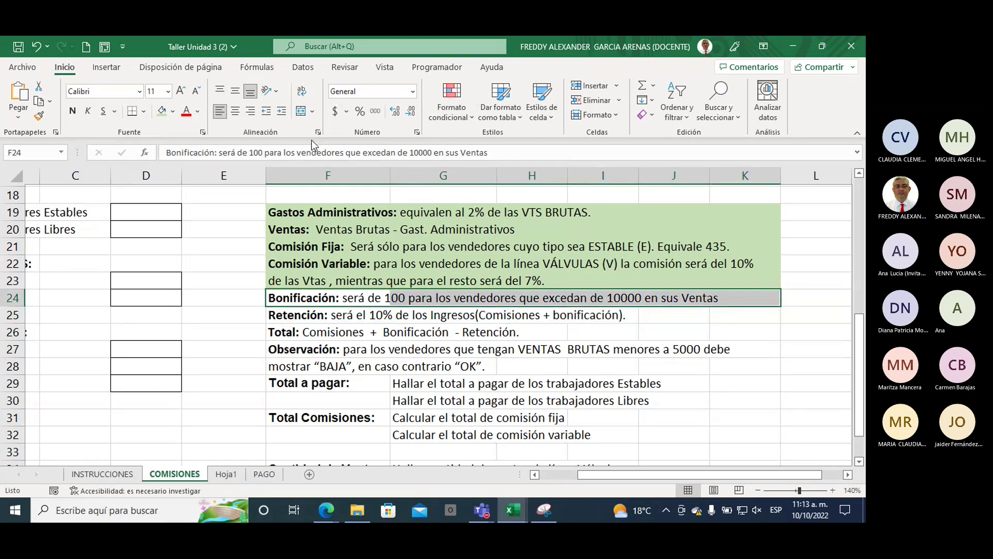
left_click(159, 111)
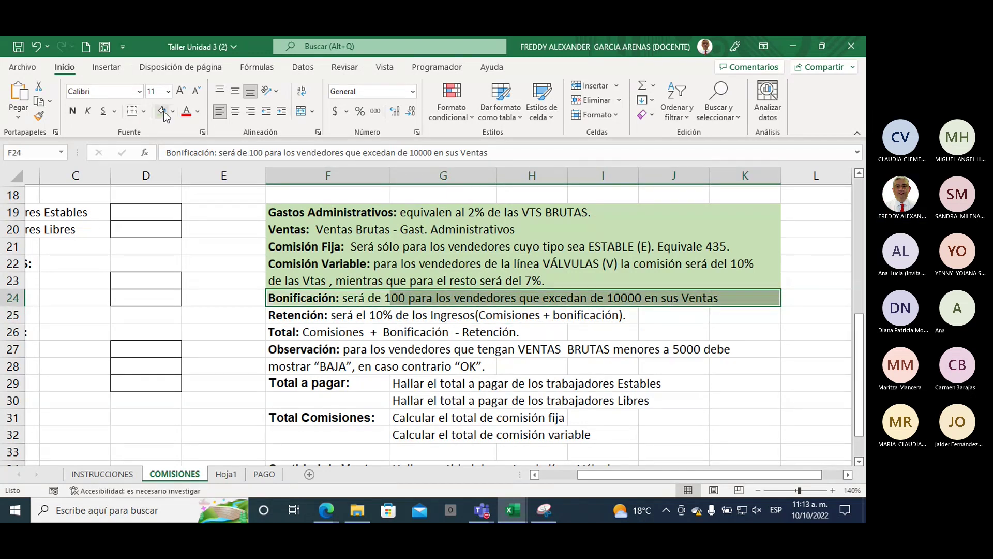
- Review the Total Comisiones label and Retención instruction in F25, then return to the table
left_click(346, 422)
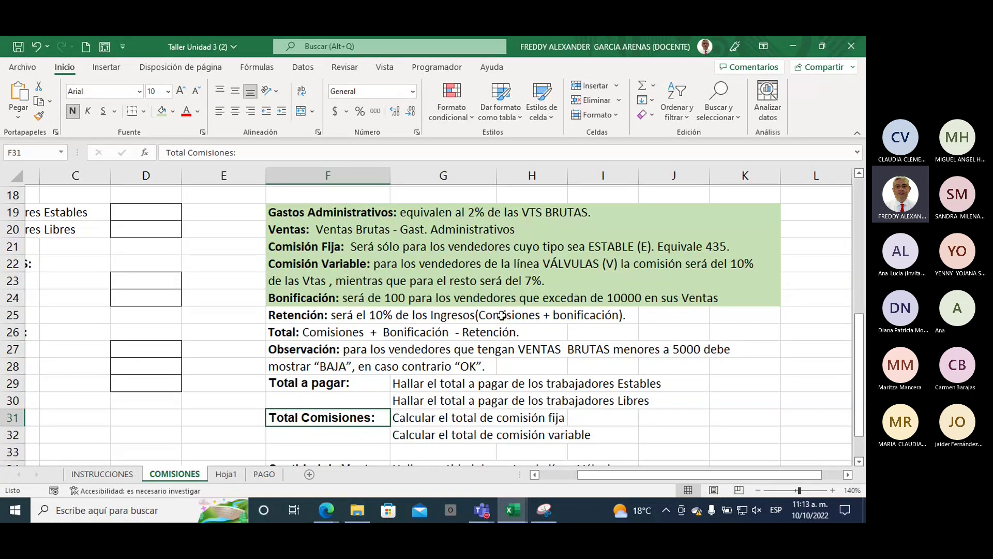
left_click_drag(447, 313, 571, 316)
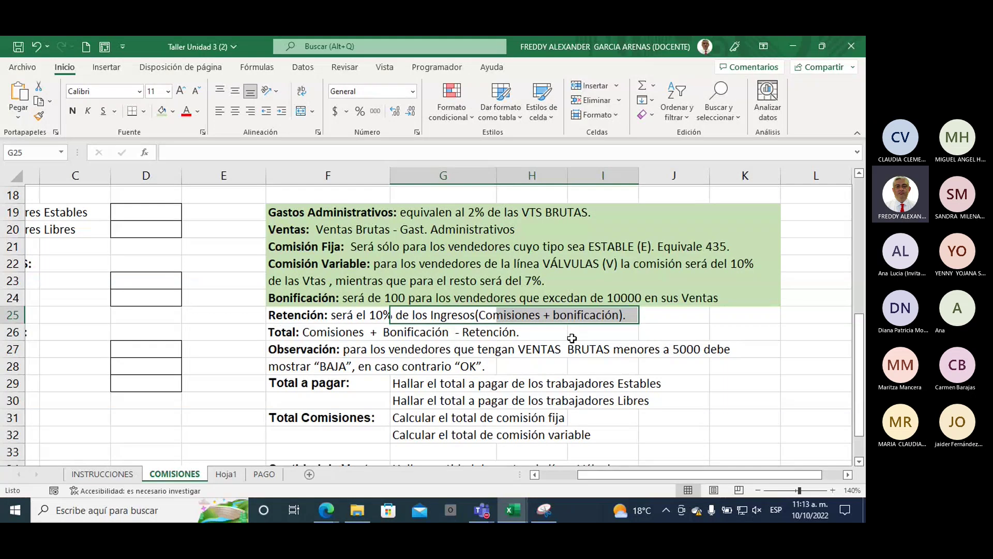
left_click(367, 314)
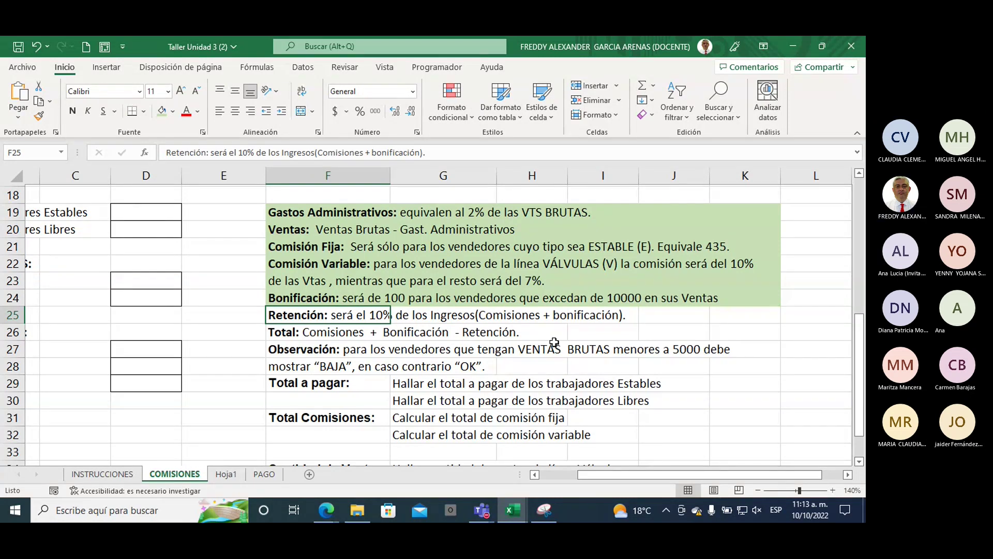
scroll(553, 342, "up", 1)
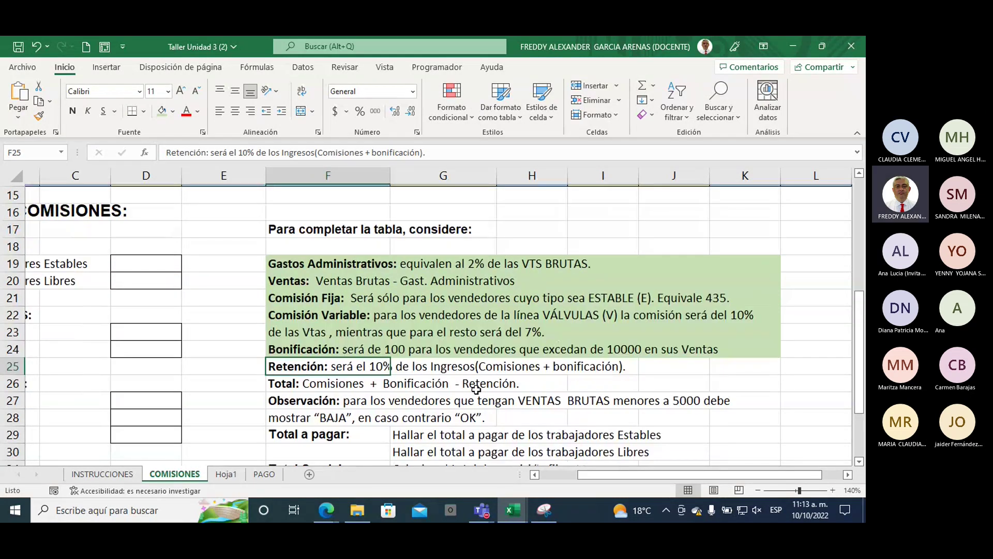
scroll(555, 375, "up", 4)
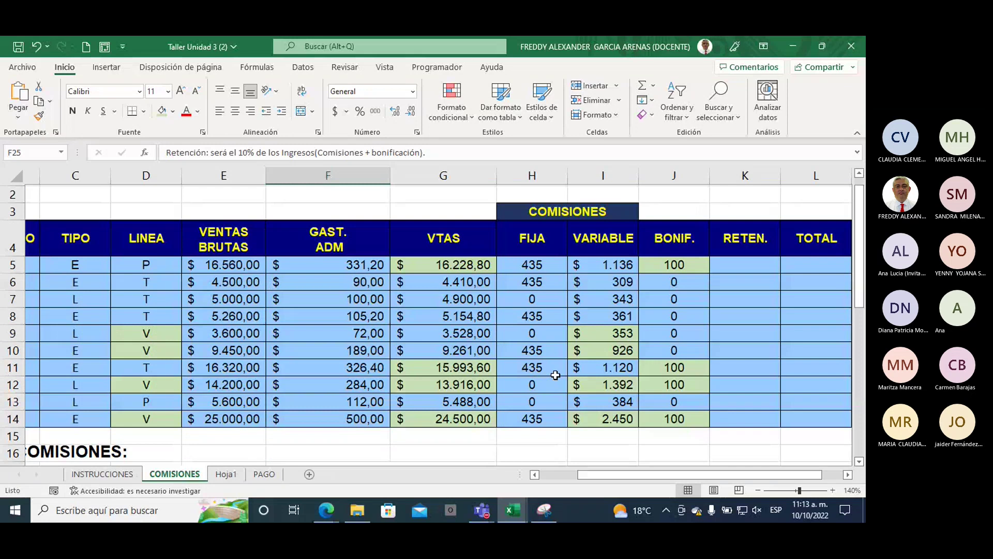
- Give the merged COMISIONES title in H3 and the BONIF. header in J4 a light green fill
scroll(555, 375, "down", 1)
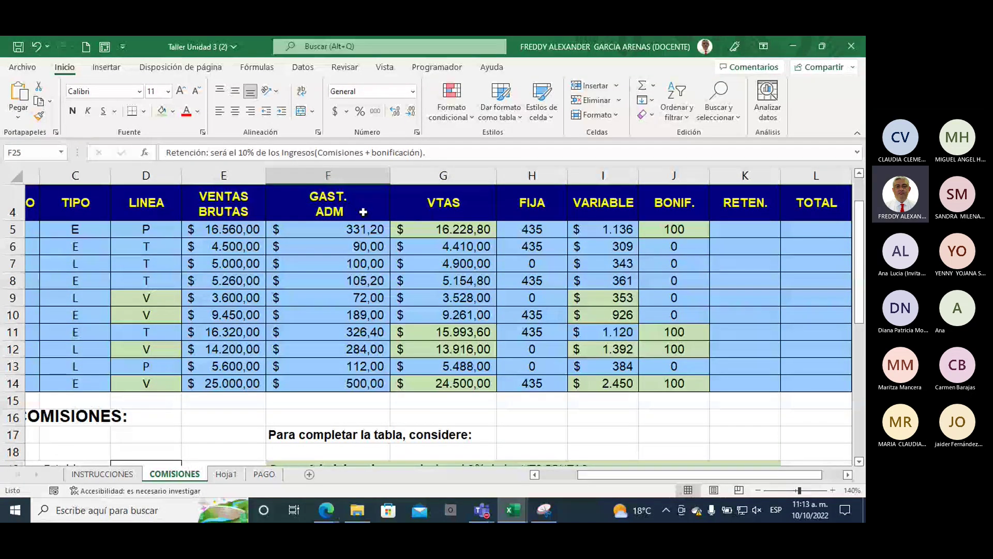
scroll(594, 240, "up", 1)
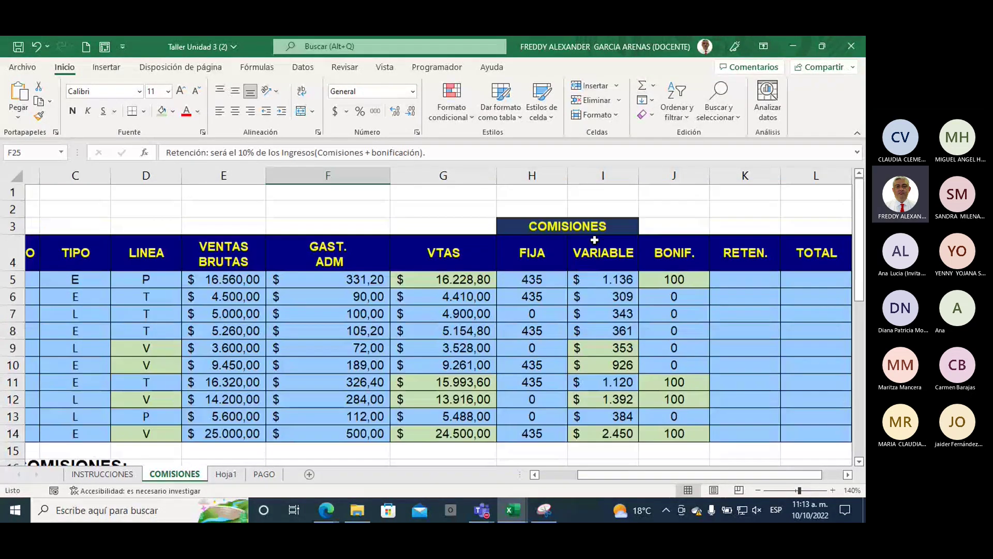
left_click(589, 228)
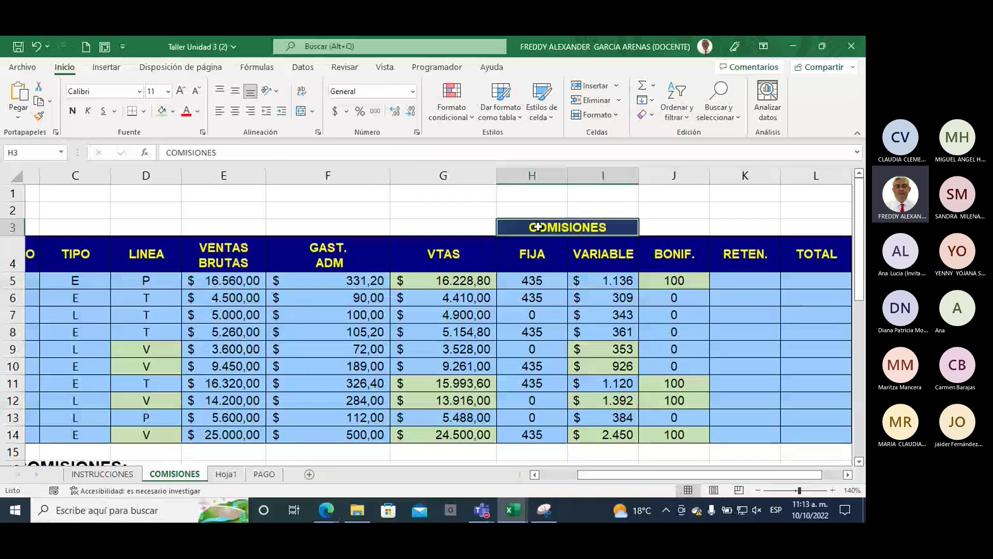
left_click(167, 112)
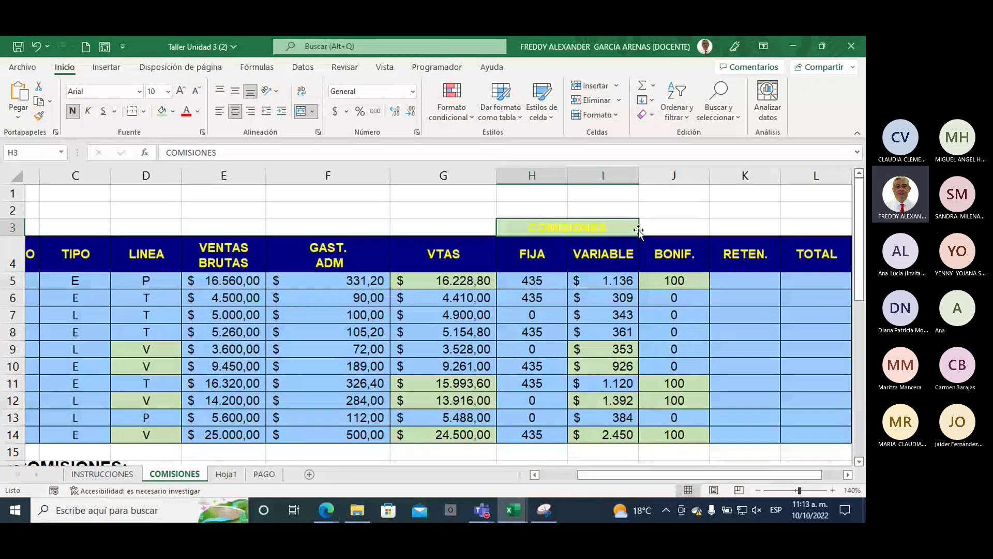
left_click(659, 254)
key("F4")
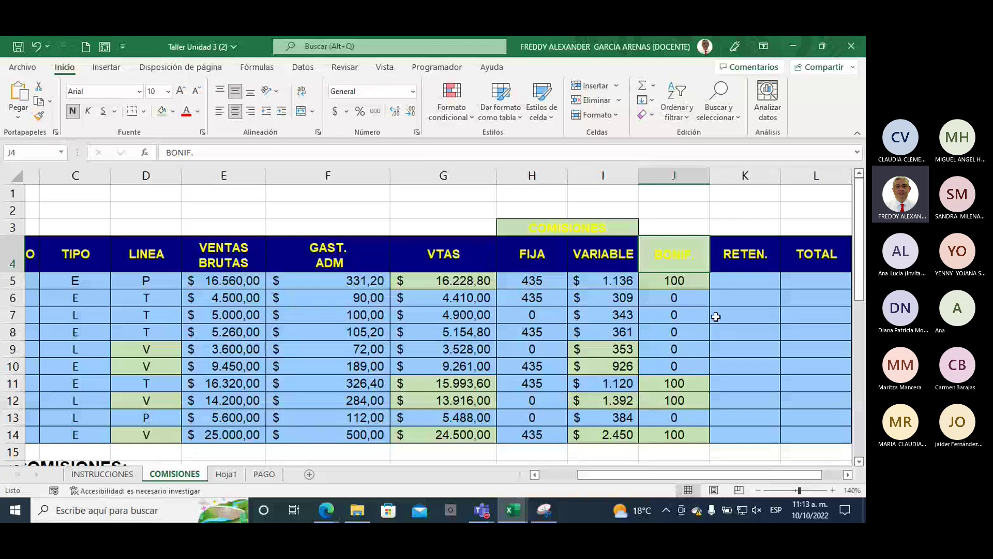
- In RETEN. cell K5, build the sum =(H5+I5+J5) of fixed, variable and bonus commissions
left_click(737, 282)
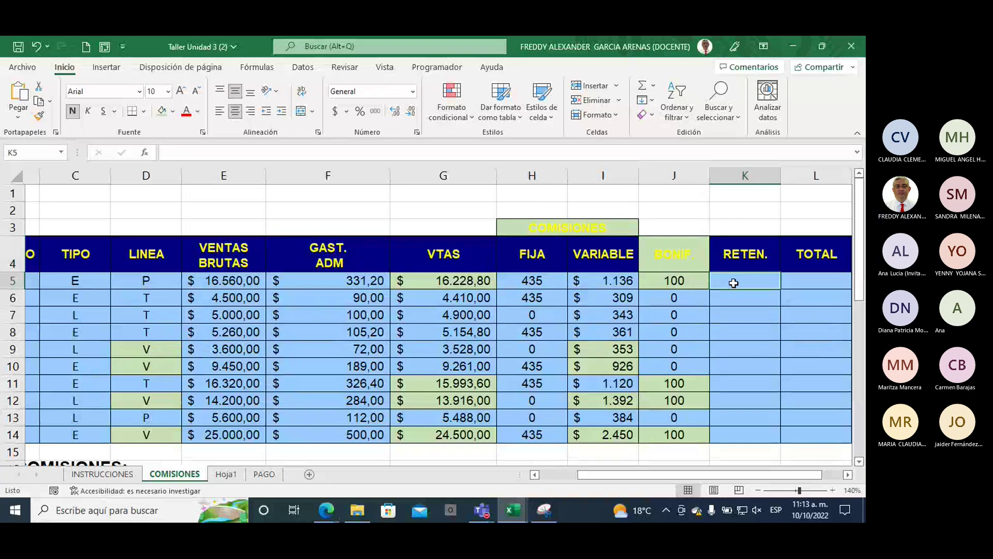
type("=")
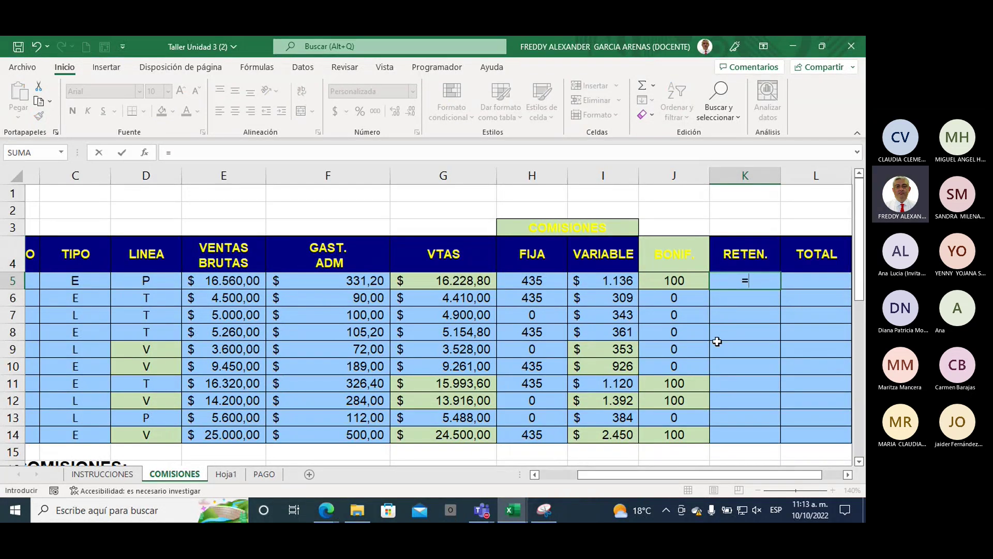
type("(")
left_click(532, 279)
type("+")
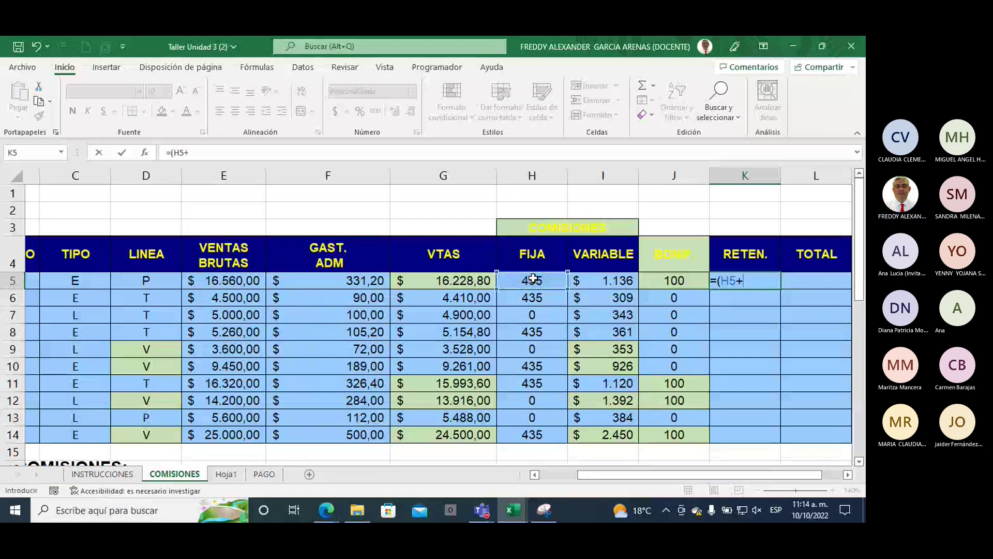
left_click(594, 284)
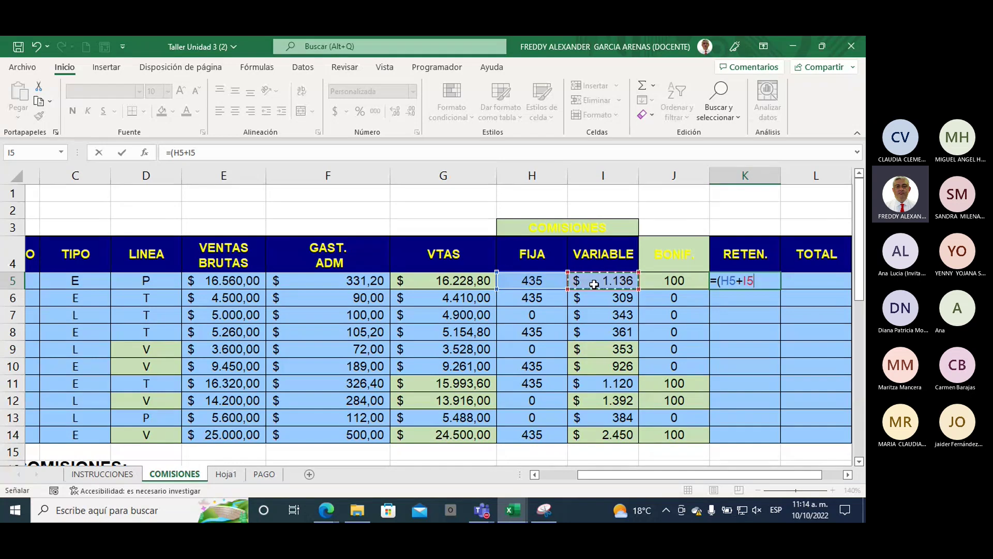
type("+")
left_click(655, 284)
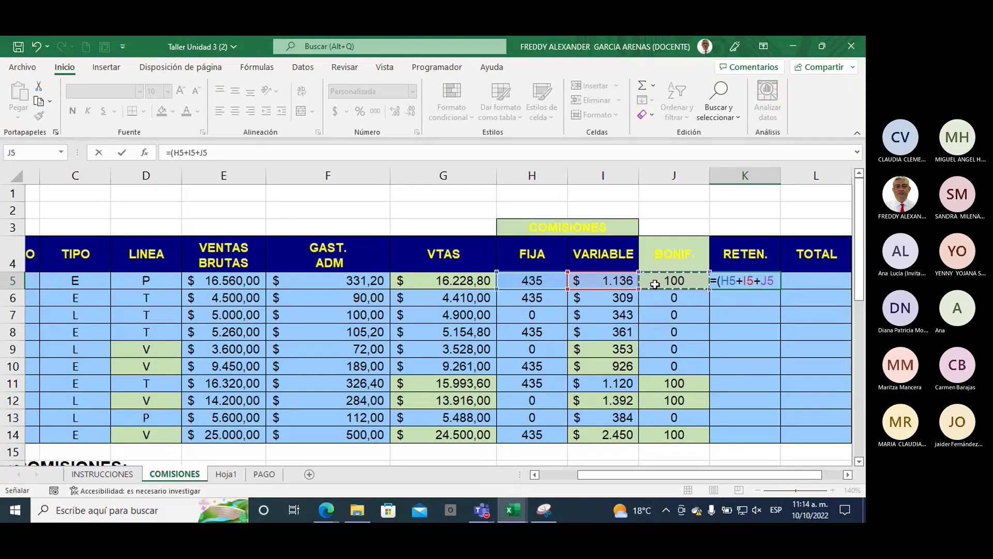
type(")")
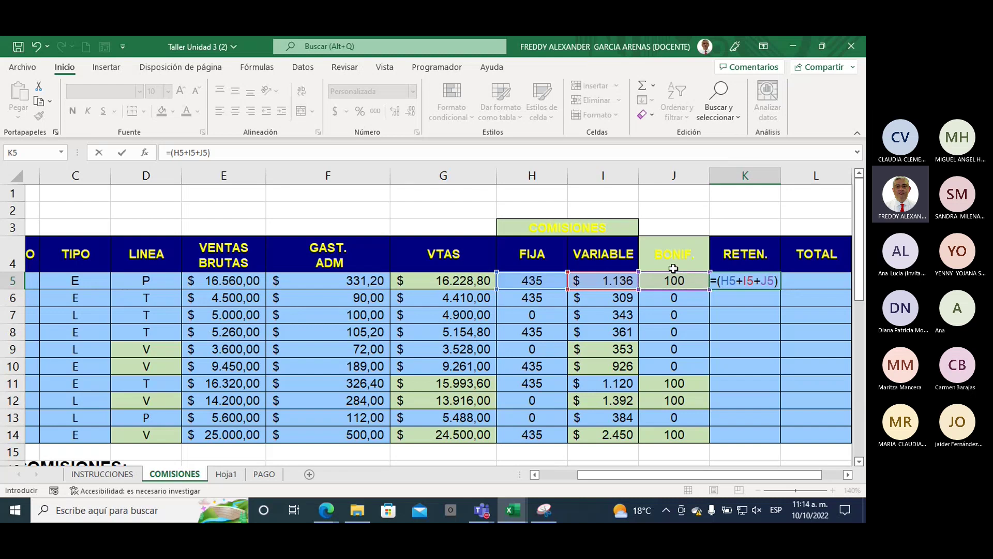
- Multiply the sum by 10% and enter it, so K5 shows $ 167
scroll(658, 284, "down", 3)
scroll(659, 289, "down", 3)
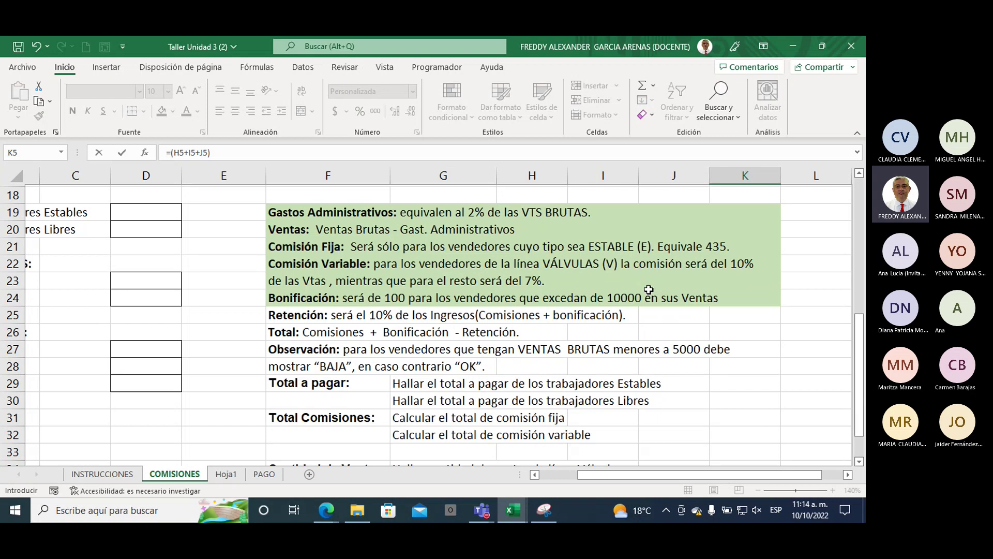
scroll(702, 314, "up", 3)
scroll(702, 315, "up", 2)
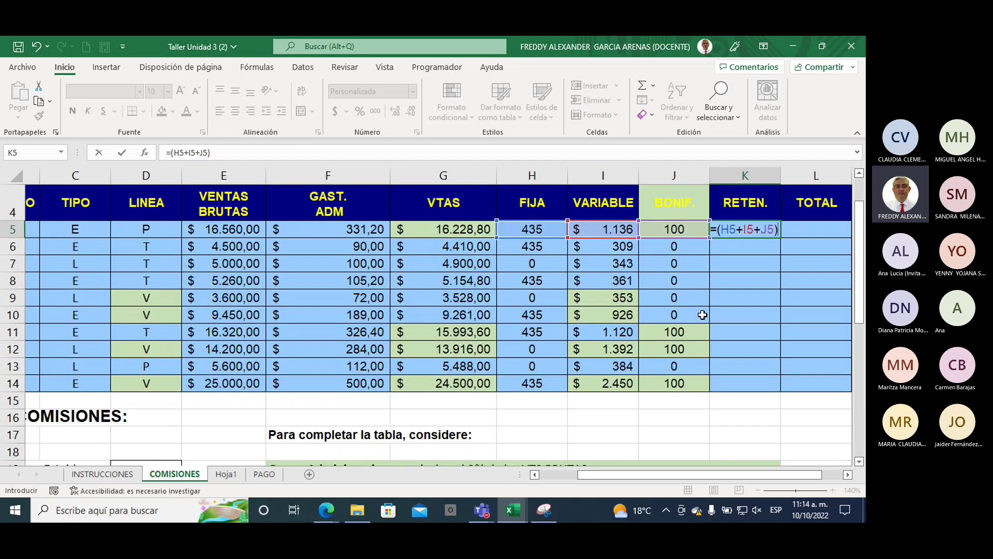
type("*")
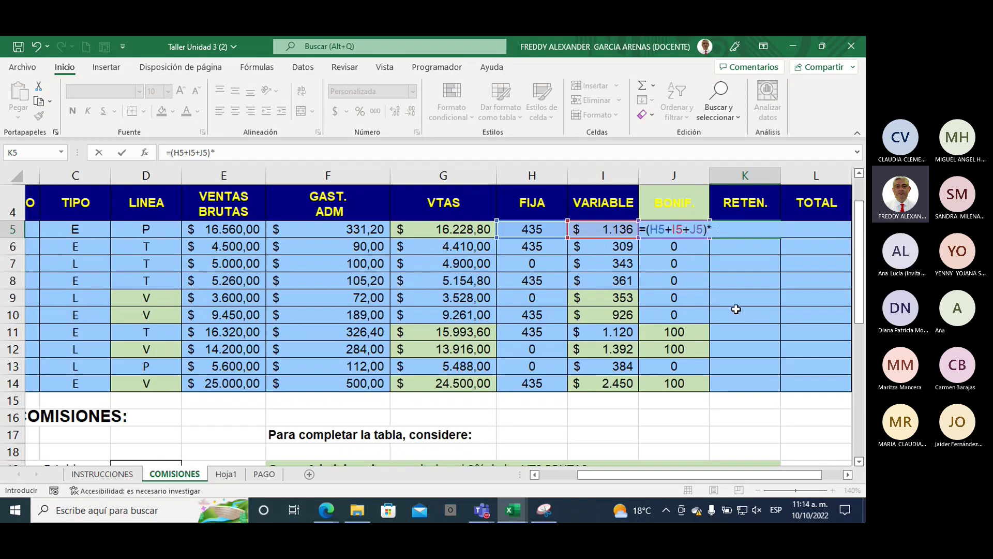
type("10")
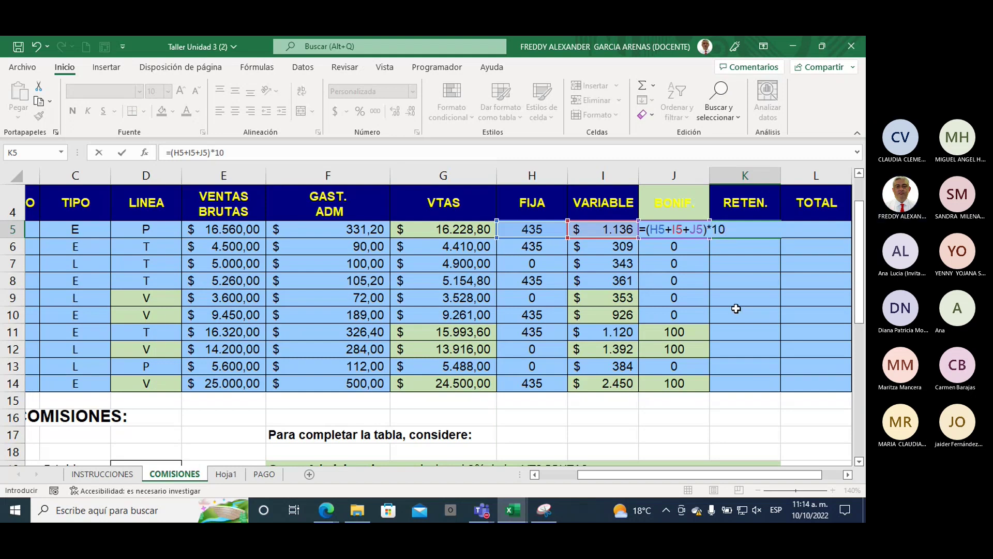
type("%")
key("Return")
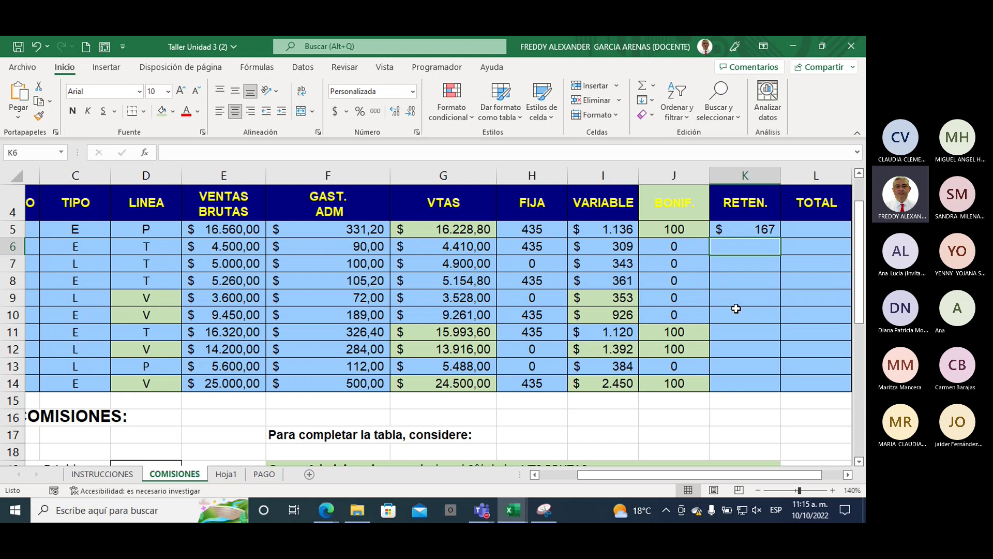
key("Up")
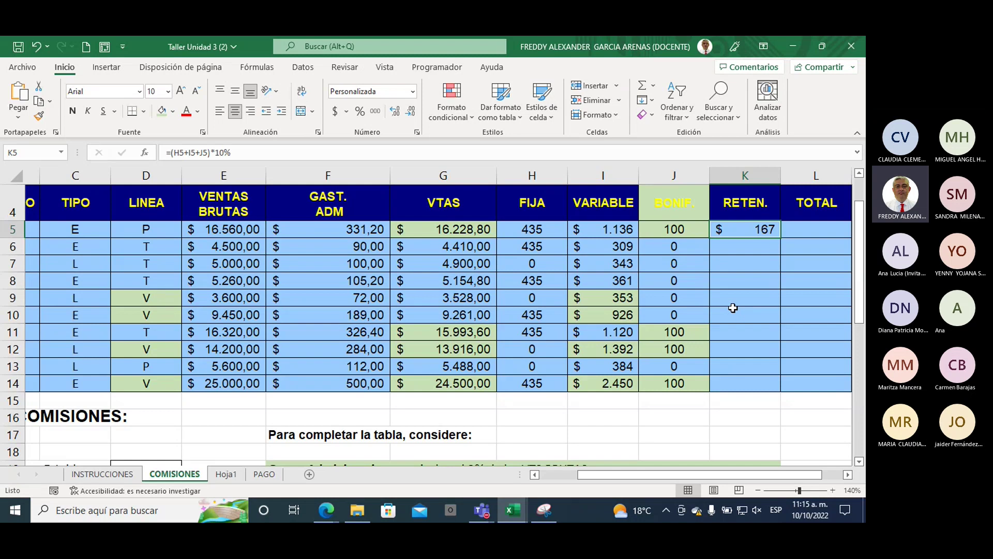
scroll(733, 308, "up", 1)
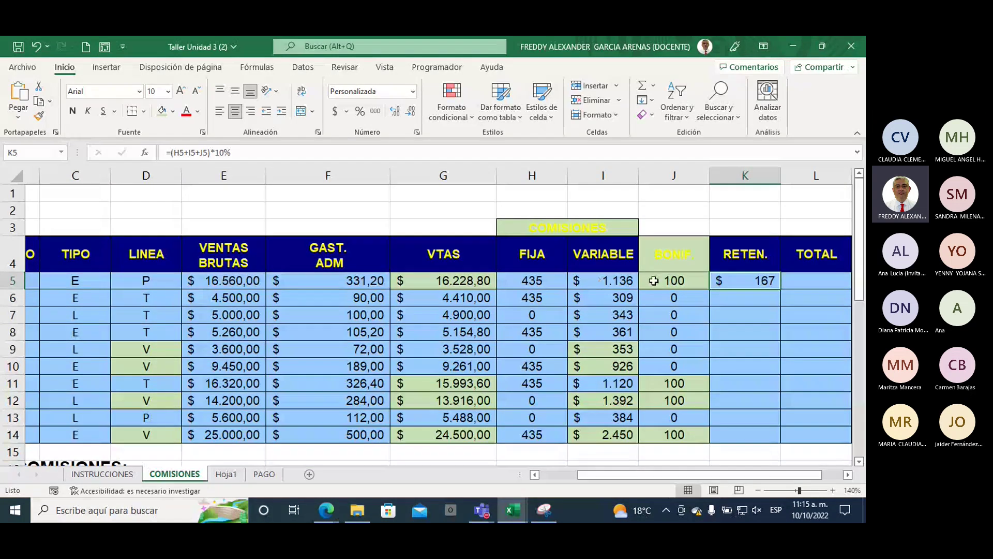
left_click(673, 284)
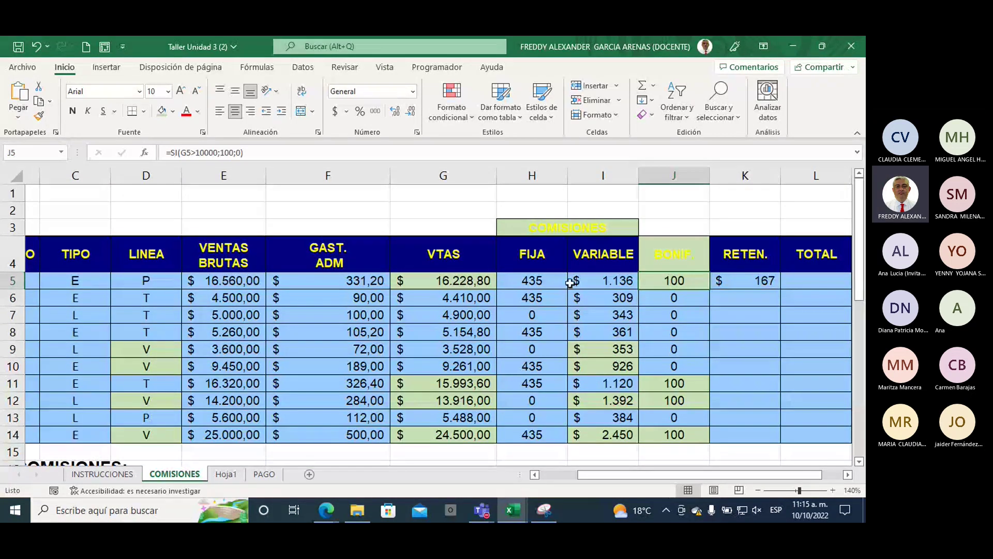
left_click_drag(564, 283, 667, 282)
left_click(729, 284)
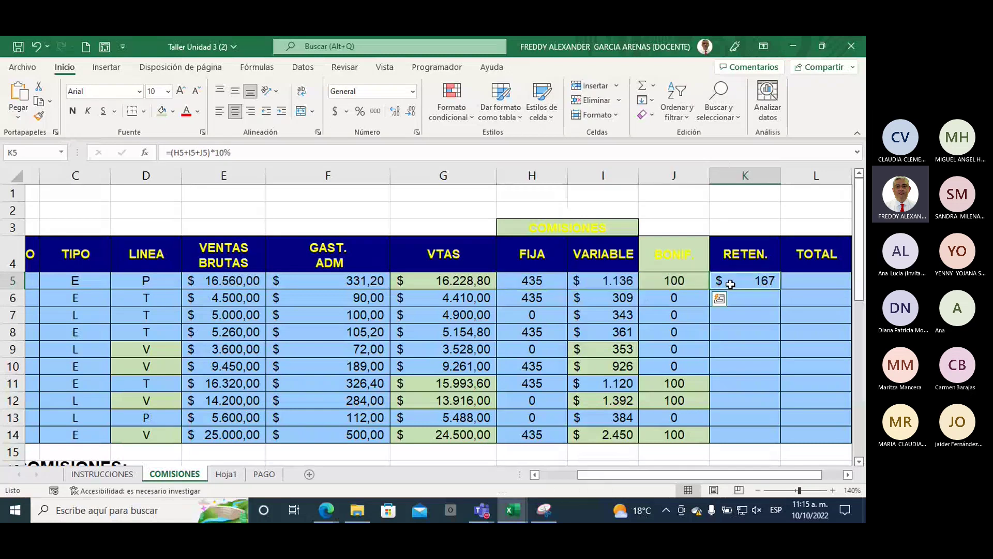
left_click(239, 153)
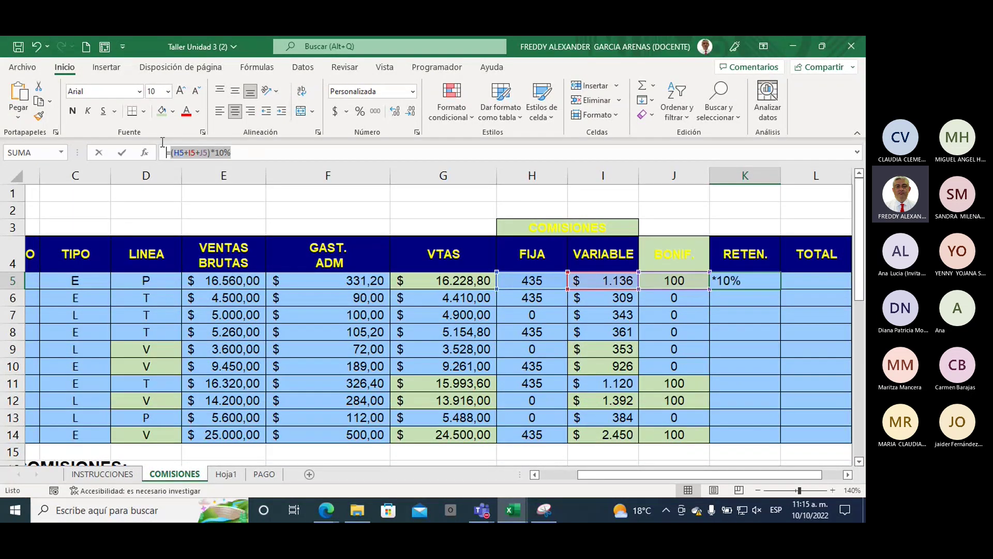
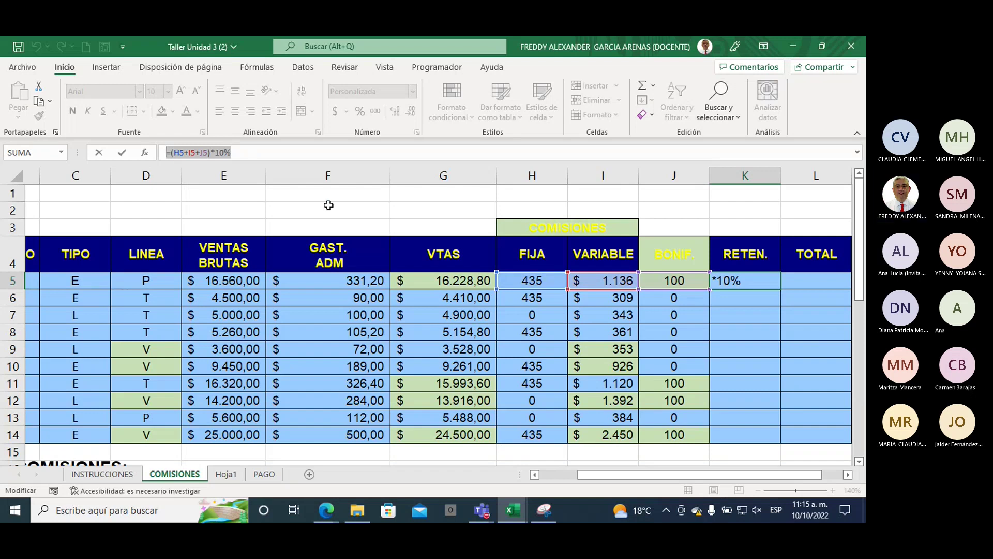
- Enter =(H5+I5+J5)*10% in K5 and fill the retention formula down to K14
left_click(728, 286)
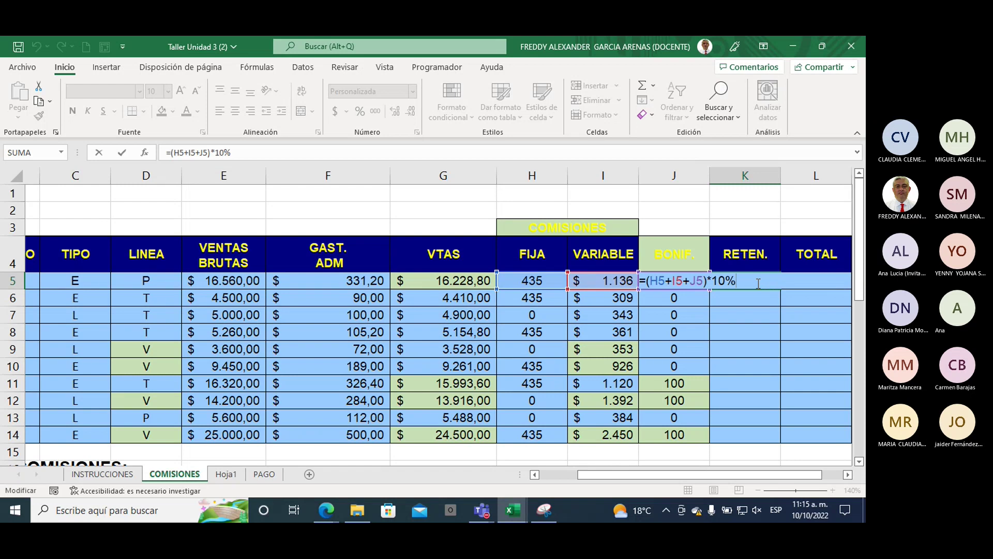
key("Return")
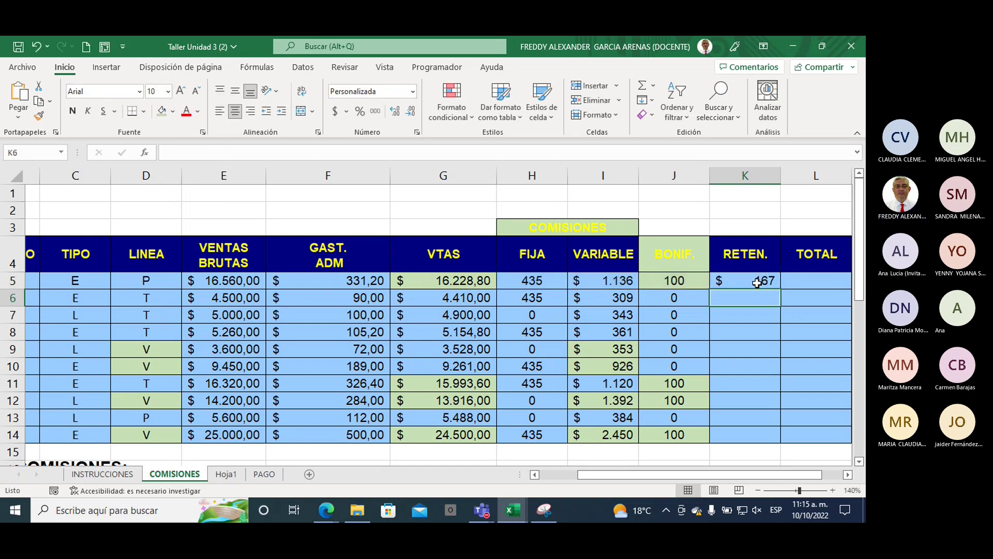
left_click(753, 278)
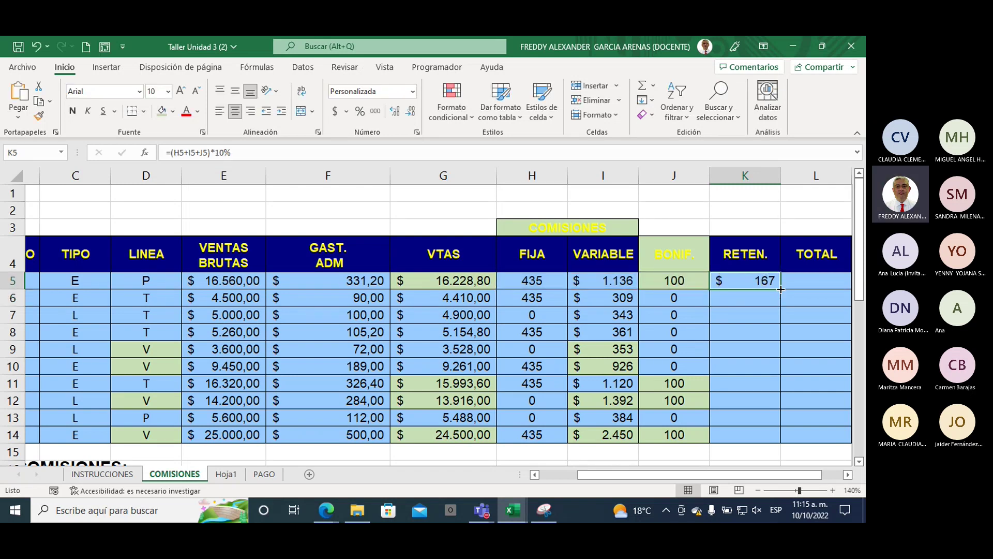
left_click_drag(781, 289, 783, 435)
left_click(814, 404)
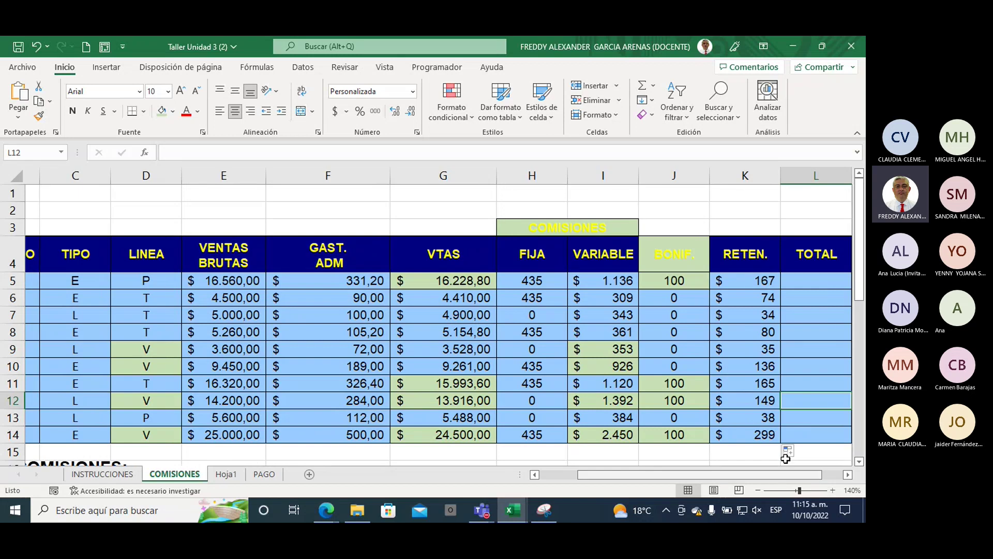
scroll(733, 326, "down", 1)
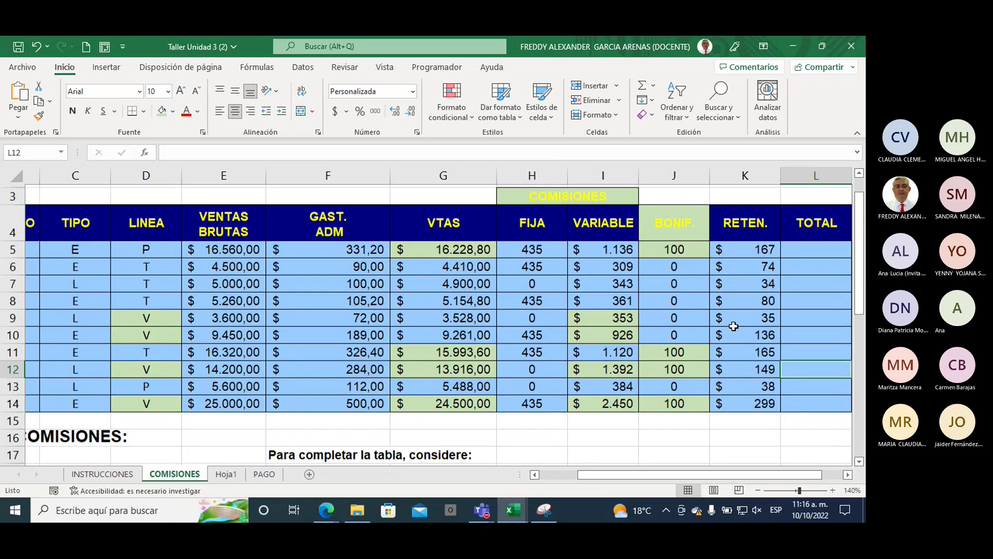
scroll(733, 326, "down", 4)
mouse_move(278, 365)
left_mouse_down()
mouse_move(458, 376)
mouse_move(745, 368)
left_mouse_up()
left_click(161, 110)
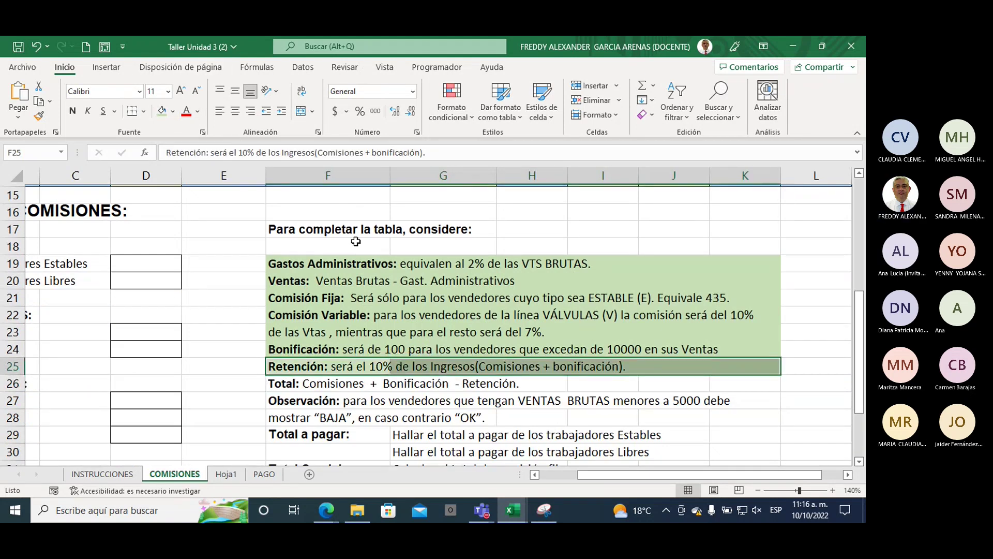
left_click(289, 382)
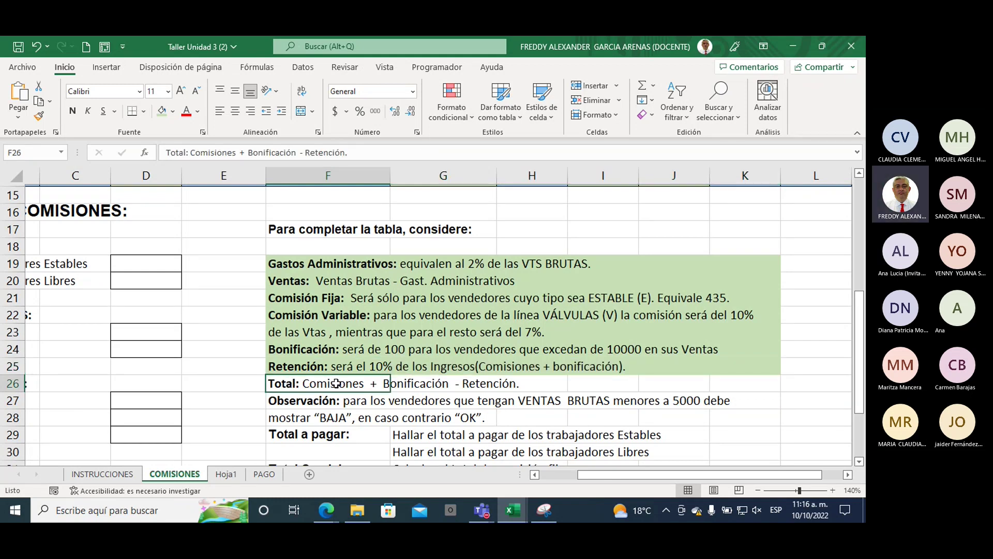
left_click(426, 383)
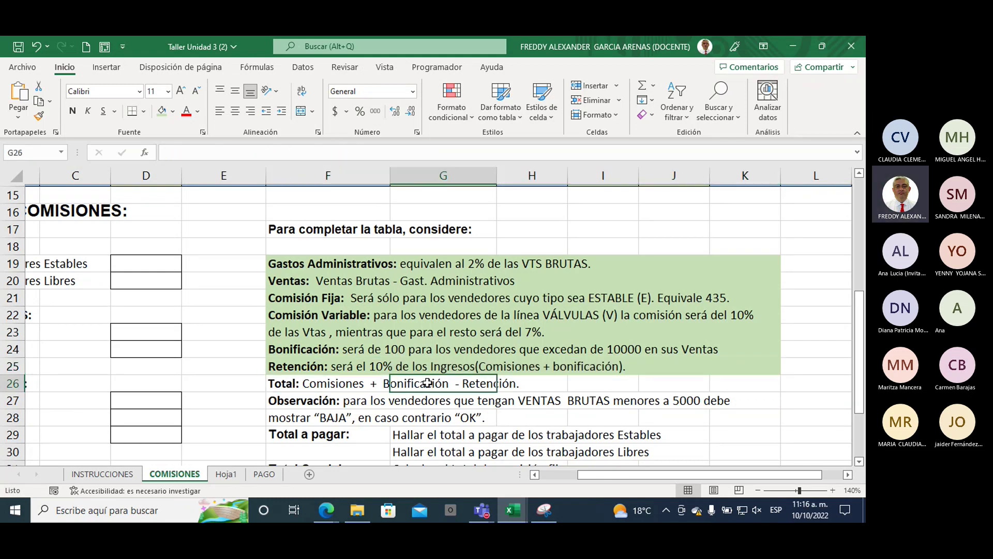
scroll(764, 297, "up", 1)
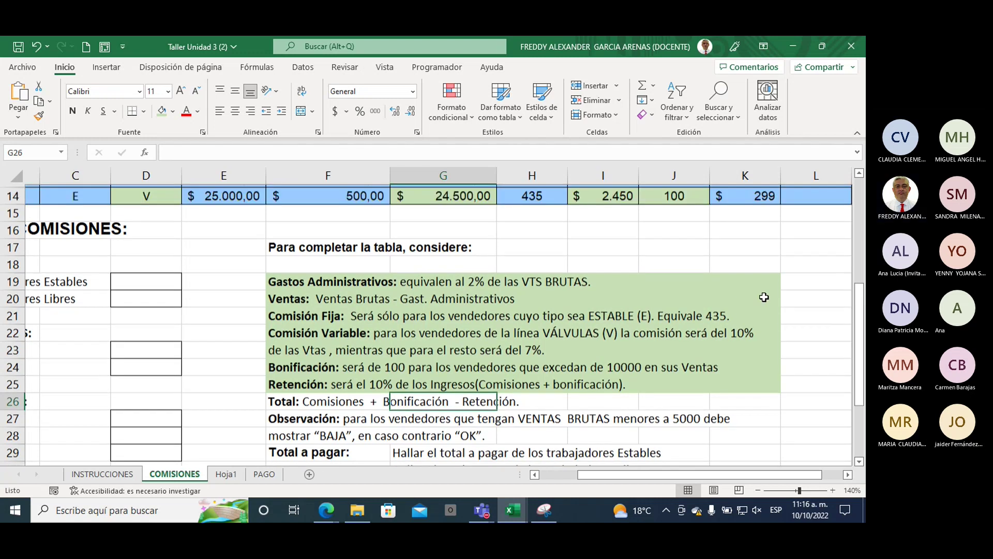
scroll(764, 297, "up", 3)
scroll(591, 271, "up", 1)
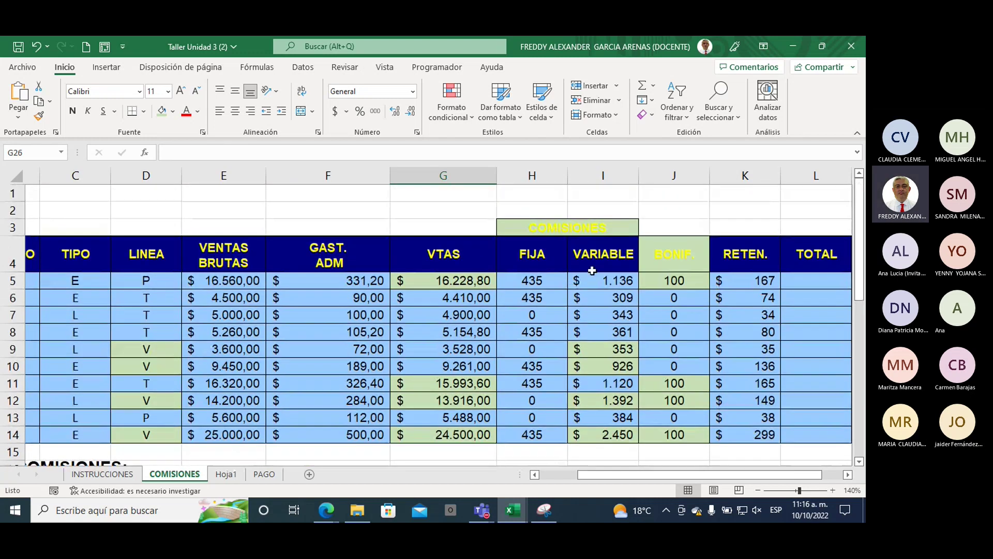
left_click_drag(525, 227, 627, 434)
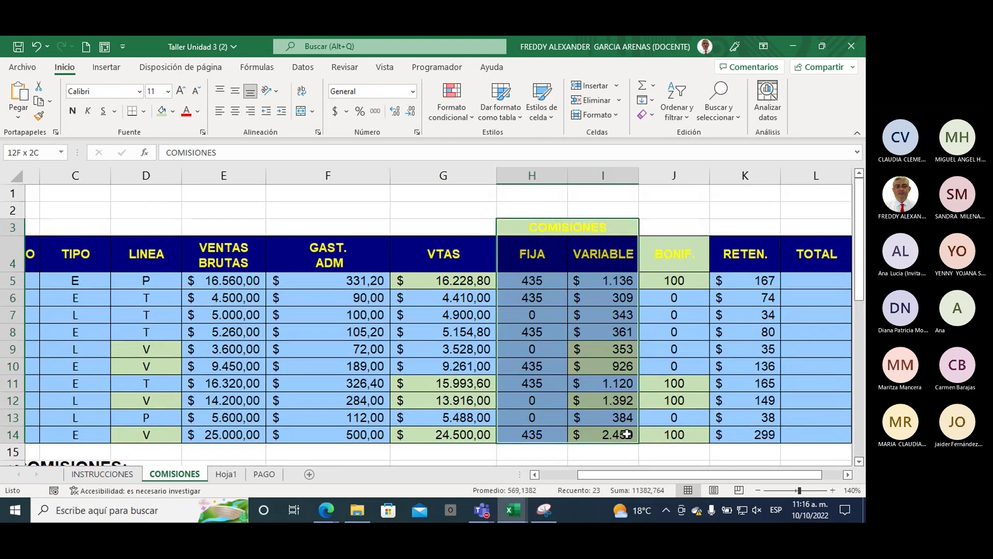
left_click_drag(675, 252, 663, 430)
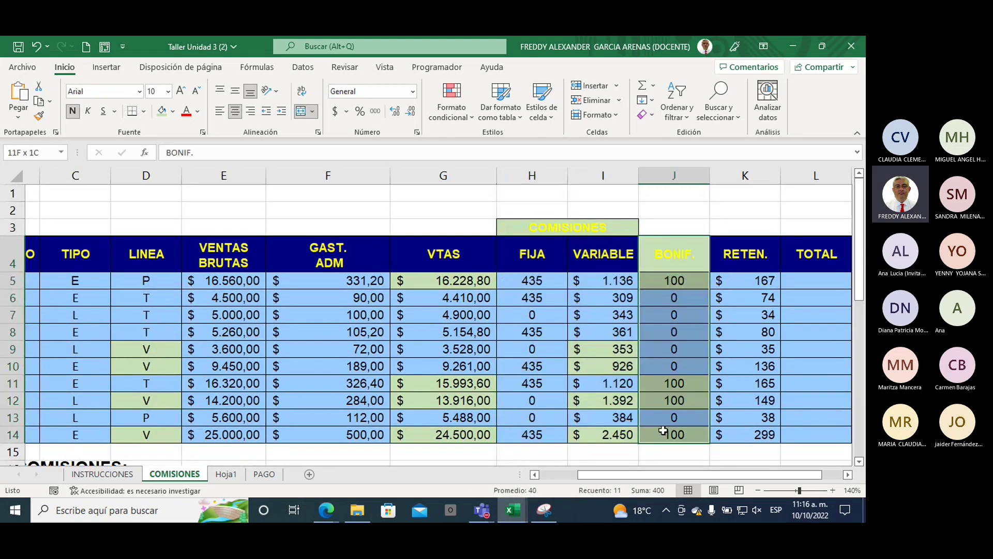
left_click_drag(742, 256, 739, 430)
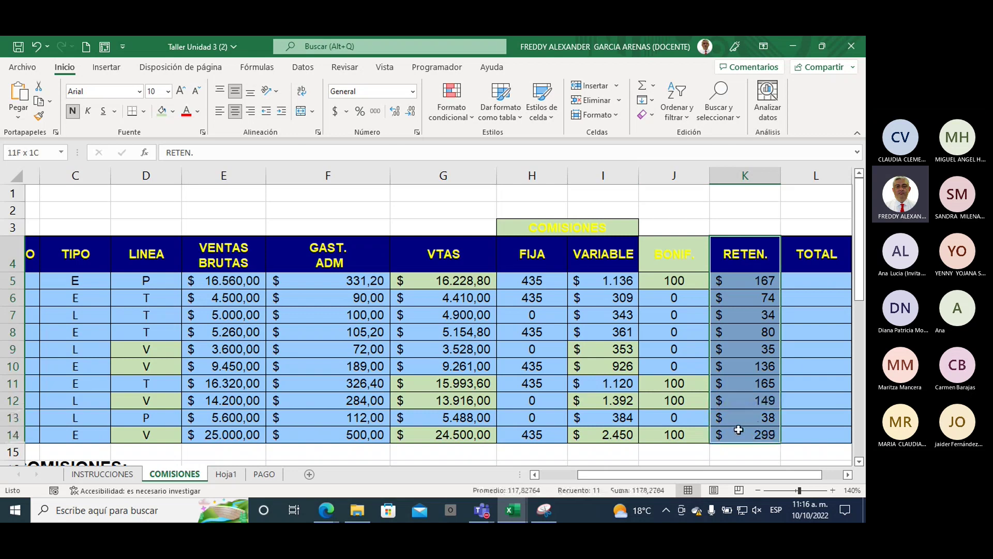
- Begin the L5 total formula by adding H5, I5 and J5
left_click(799, 283)
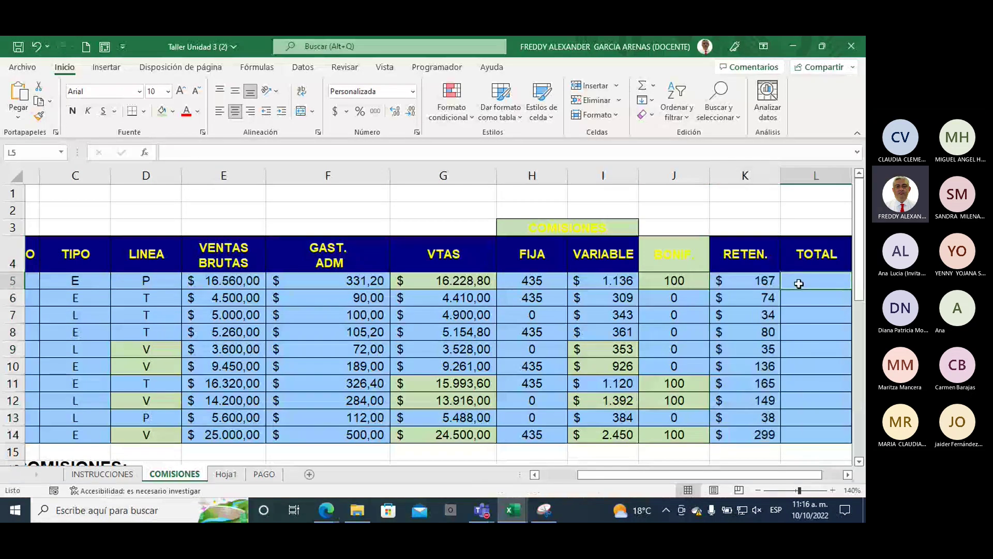
type("=")
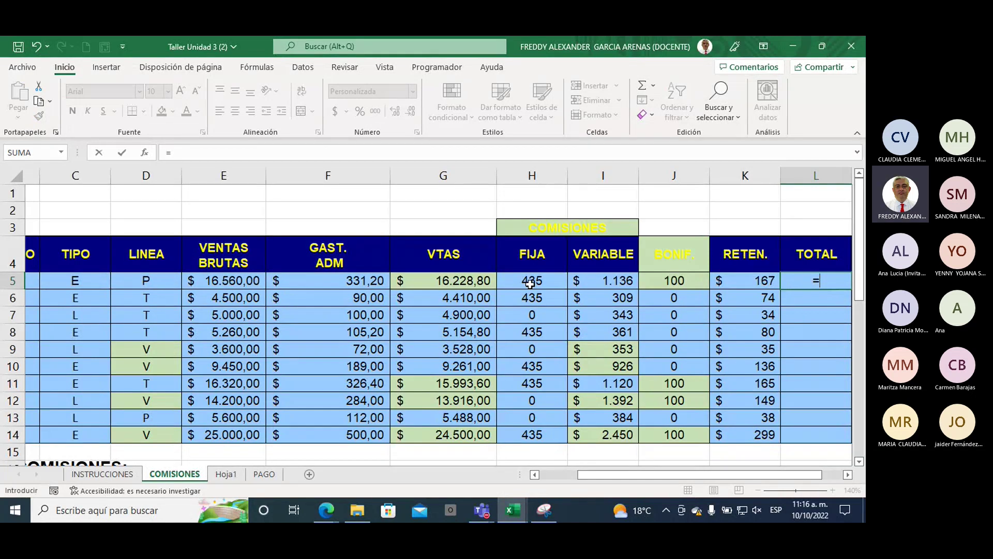
scroll(530, 283, "down", 2)
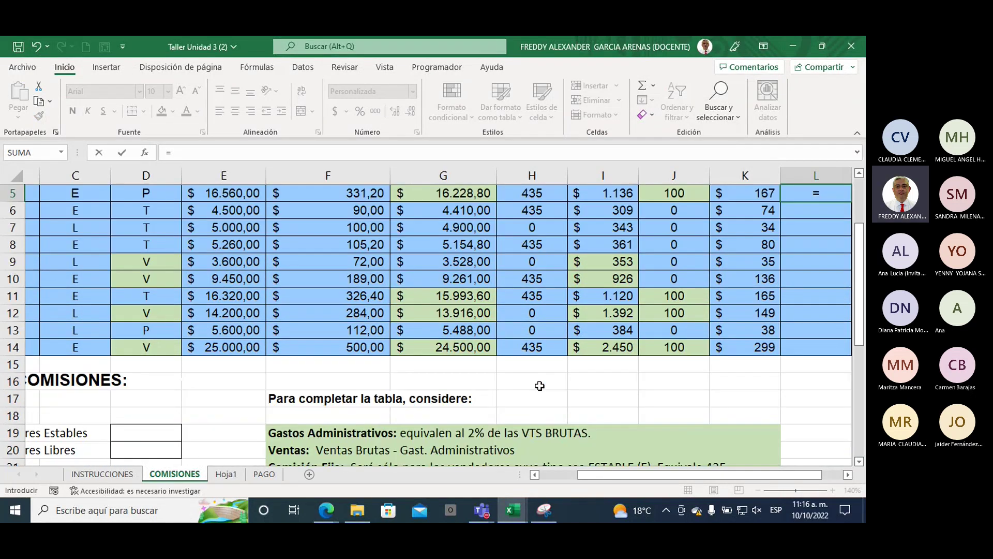
scroll(532, 321, "down", 2)
scroll(538, 373, "down", 4)
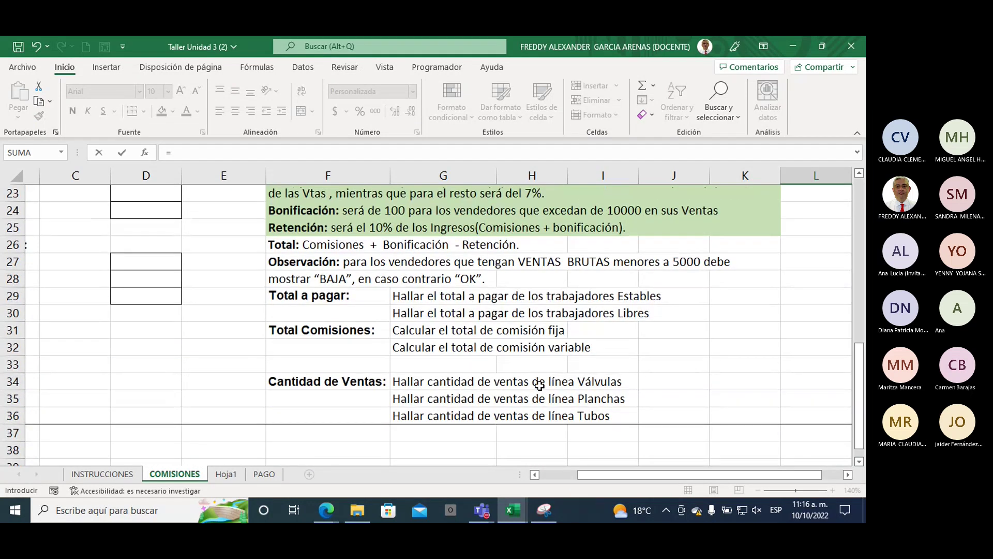
scroll(539, 386, "up", 3)
scroll(540, 386, "up", 4)
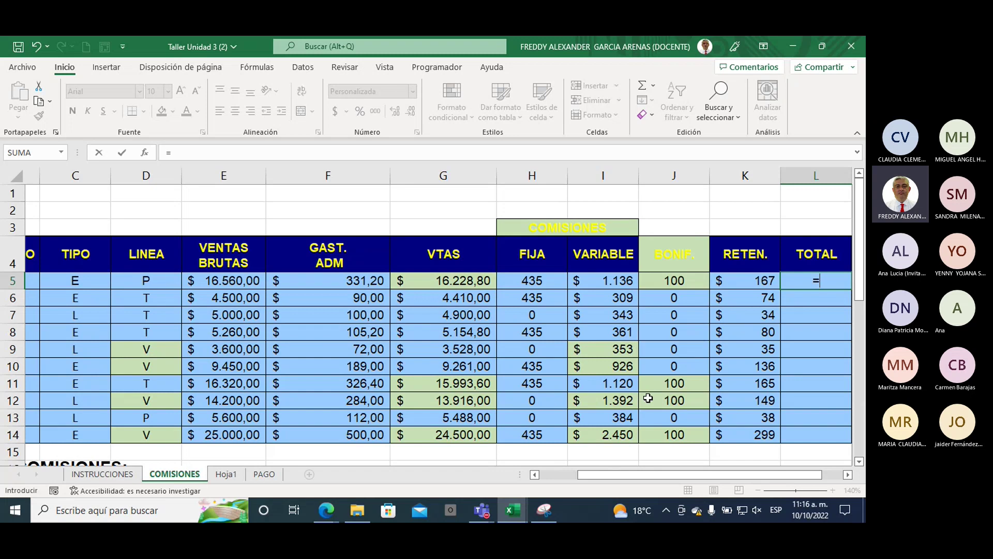
left_click(533, 280)
type("+")
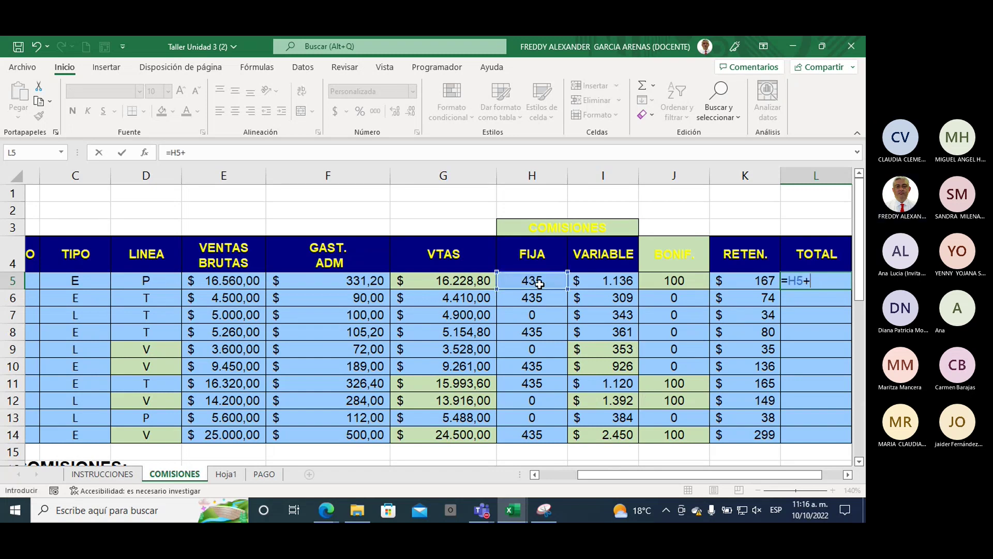
left_click(598, 286)
type("+")
left_click(672, 282)
type("+")
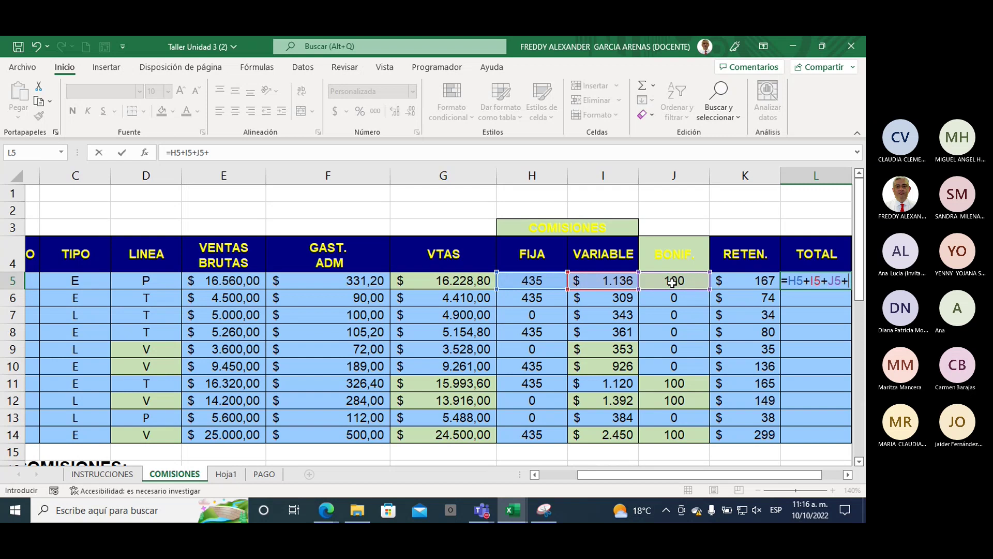
- Subtract K5 to complete =H5+I5+J5-K5 and fill it down to L14
key("BackSpace")
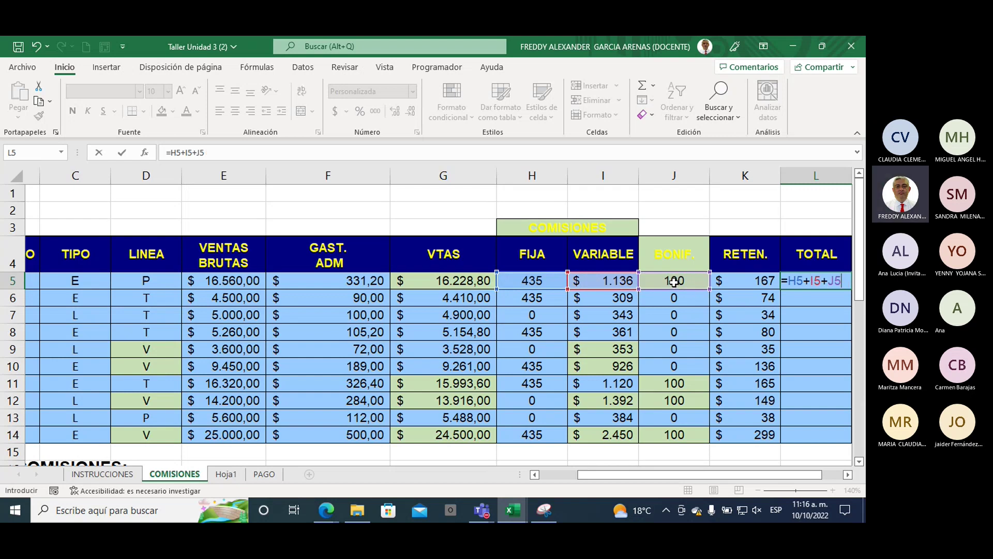
type("-")
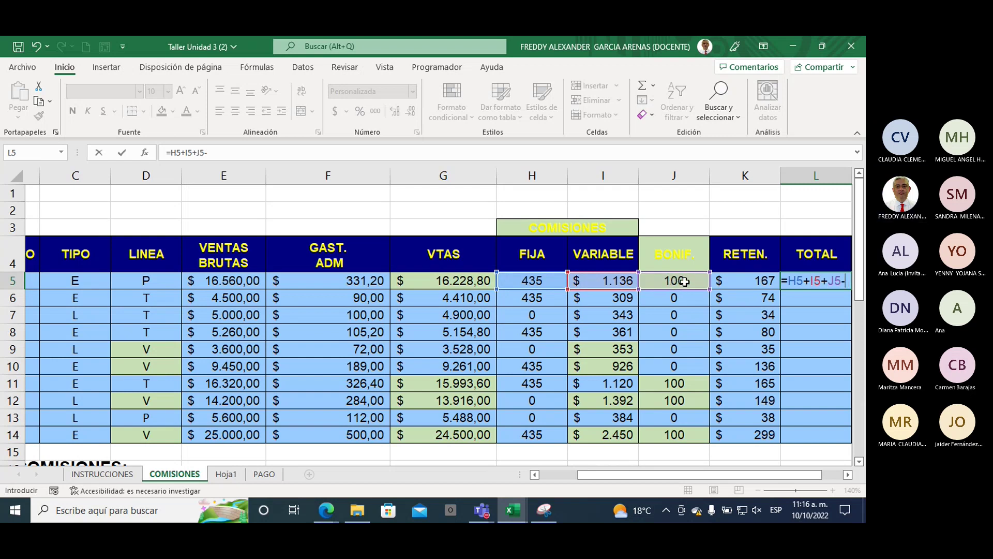
left_click(743, 282)
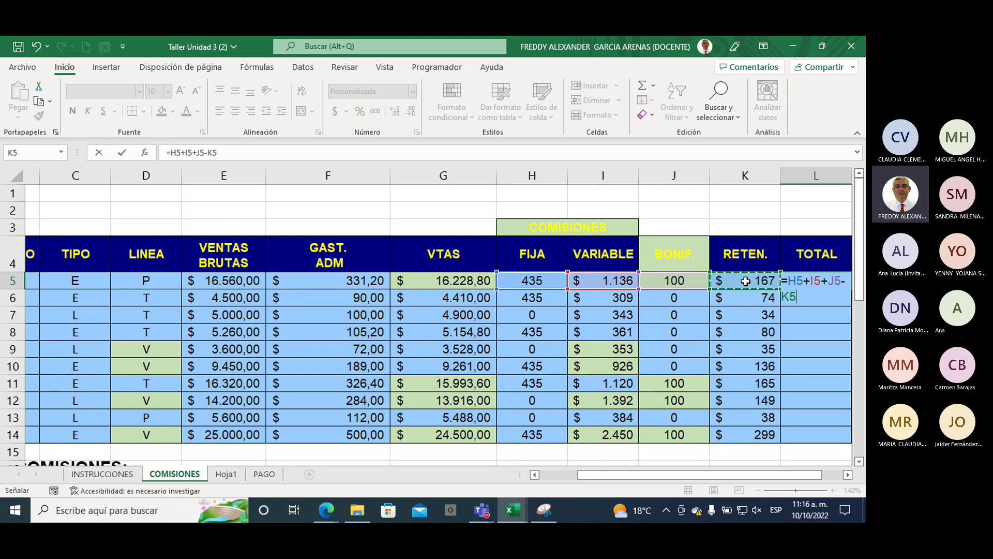
key("F2")
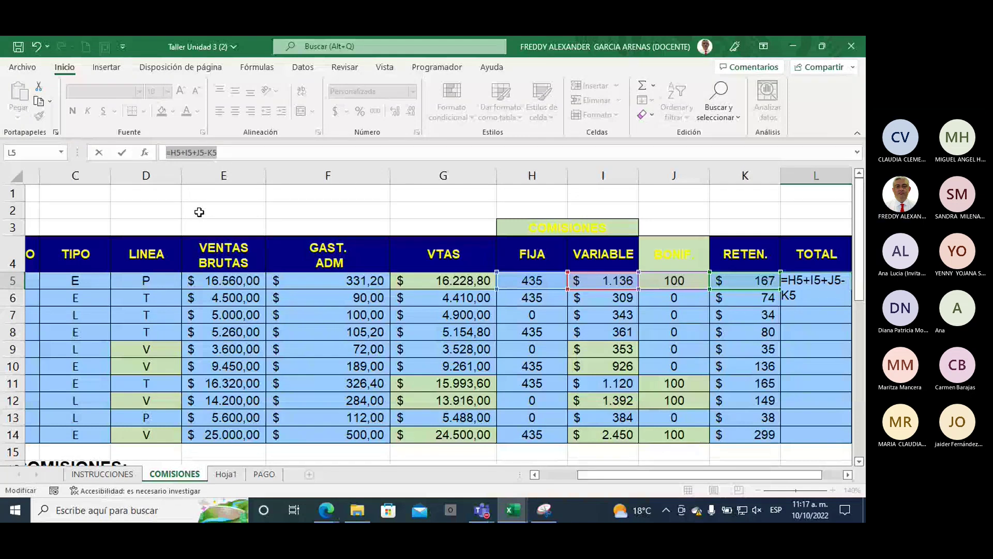
key("Return")
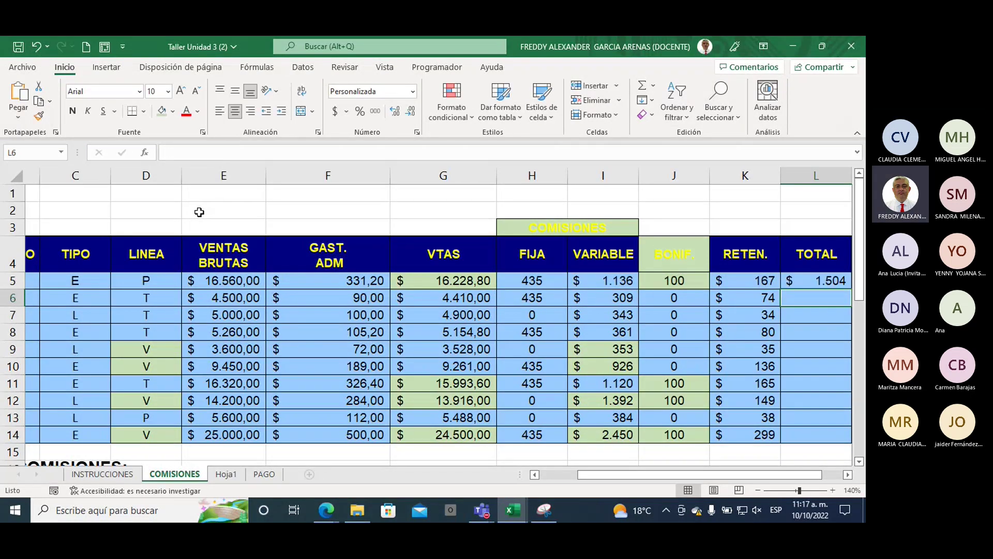
left_click(816, 282)
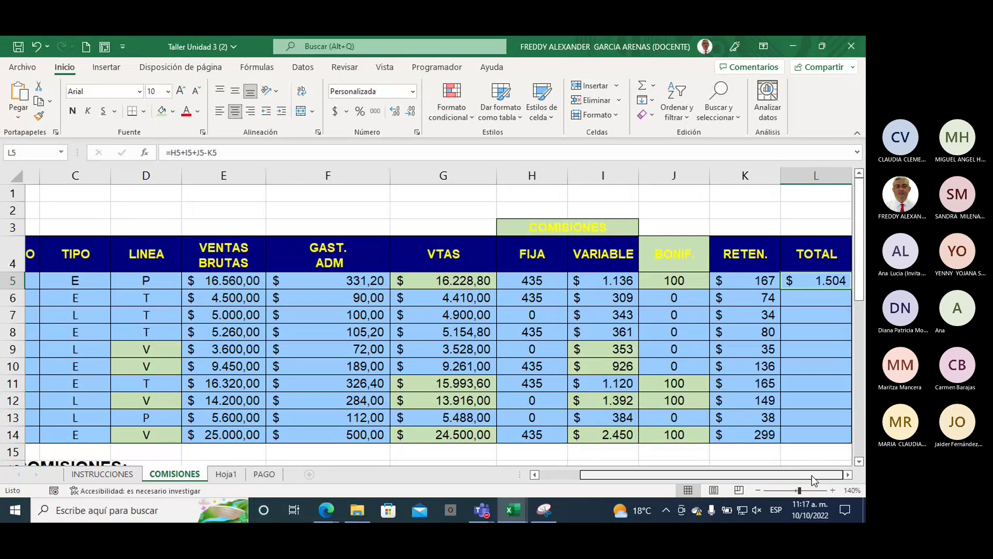
double_click(850, 289)
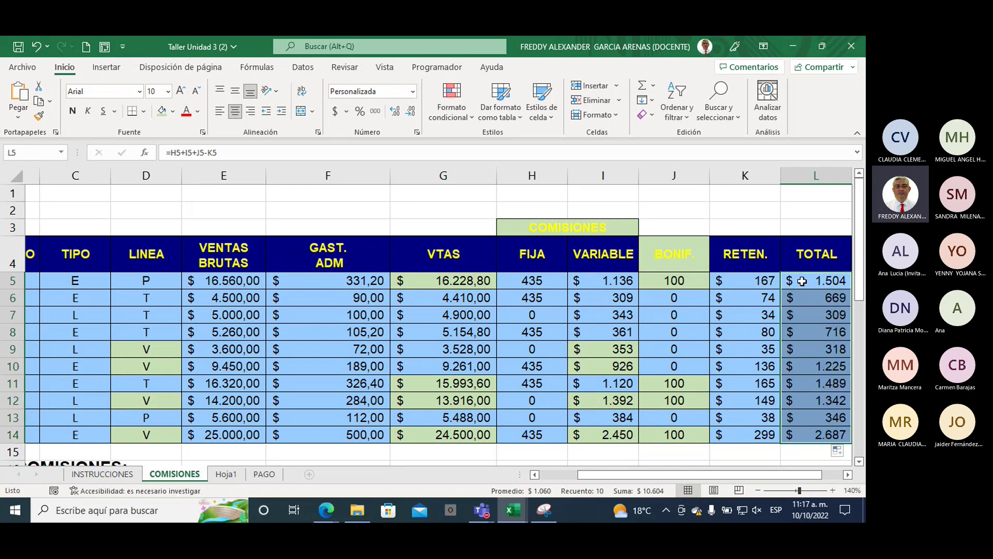
- Select the TOTAL values L5:L14 to review the net pay
scroll(786, 432, "right", 2)
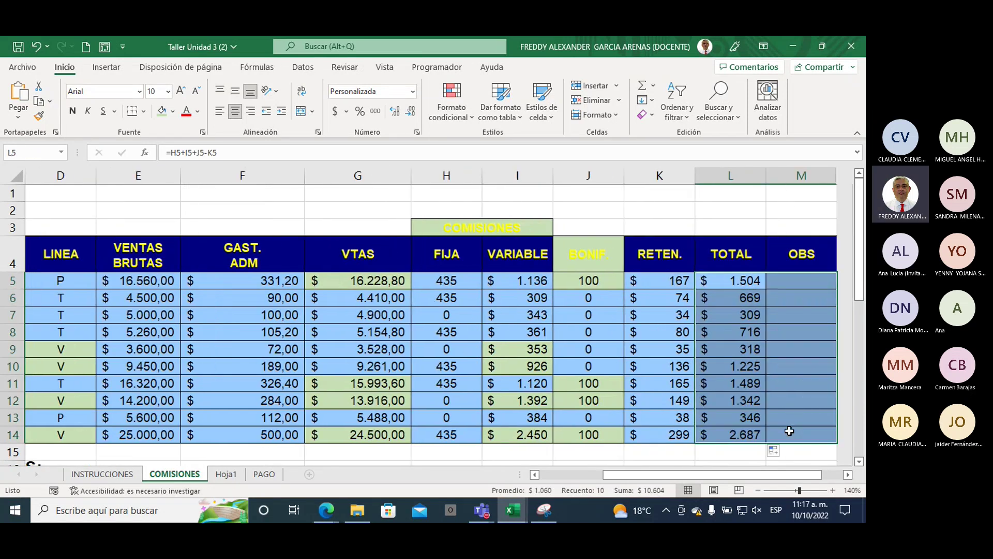
left_click(691, 460)
left_click(704, 456)
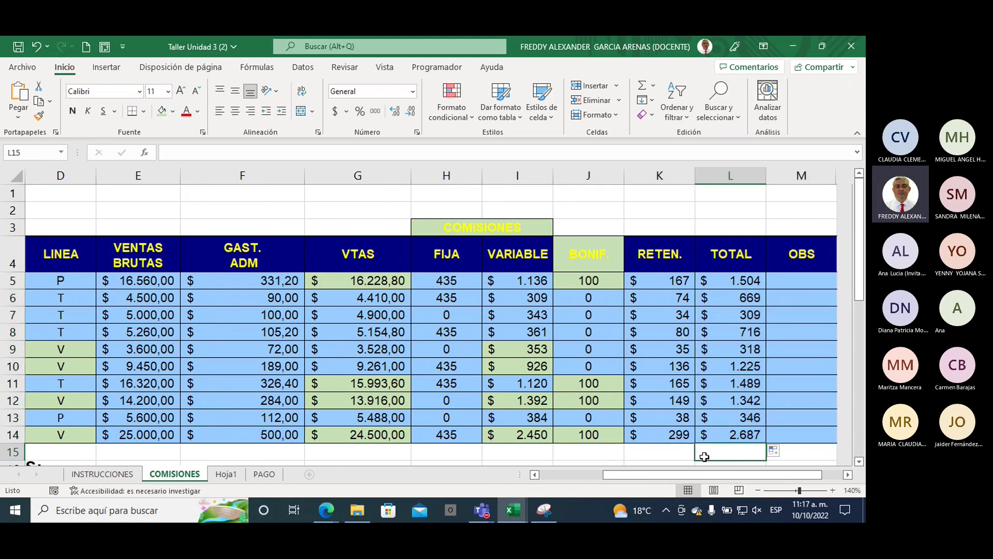
key("Right")
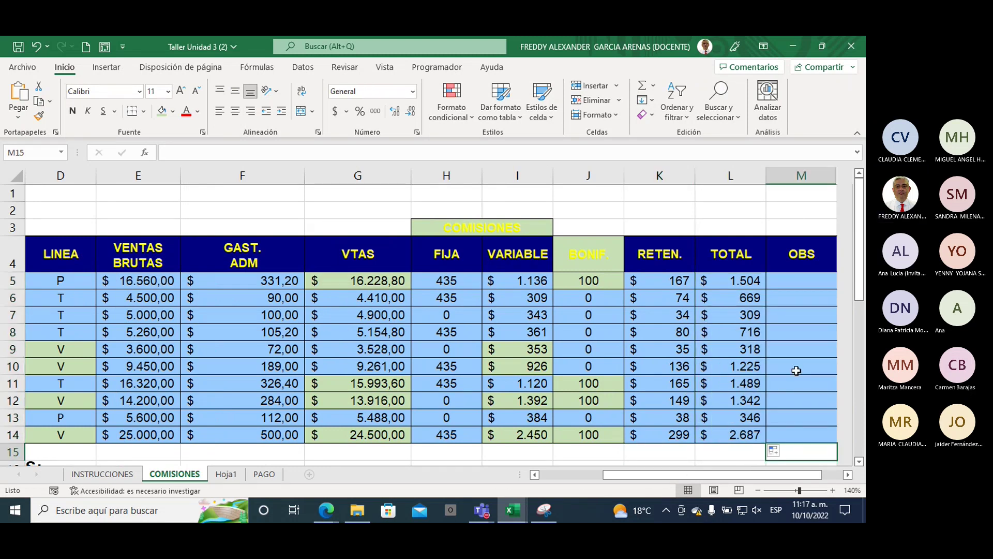
left_click(734, 287)
left_click_drag(735, 287, 729, 435)
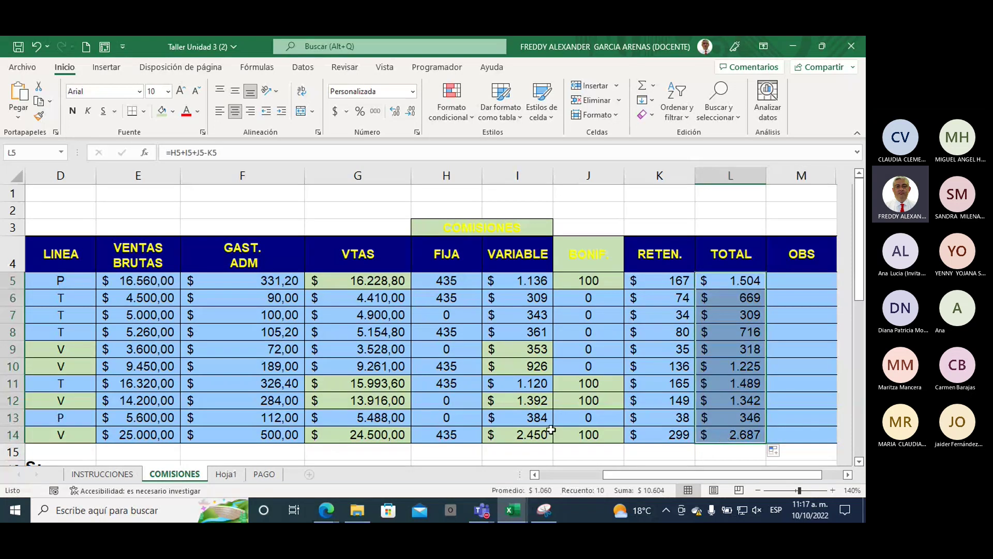
- Give the Total instruction row F26:K26 a darker olive-green fill
scroll(539, 424, "down", 4)
scroll(538, 424, "down", 3)
left_click_drag(194, 282, 683, 280)
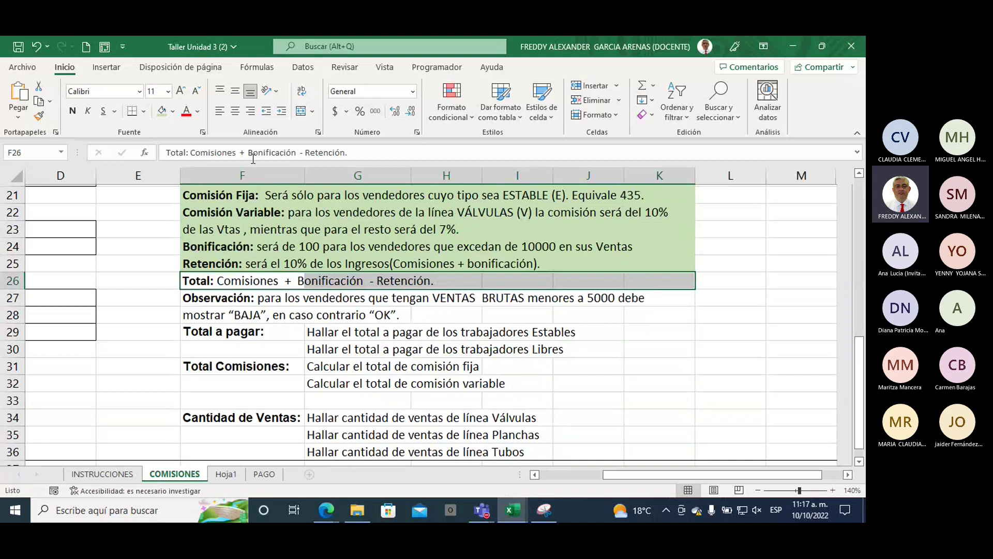
left_click(163, 112)
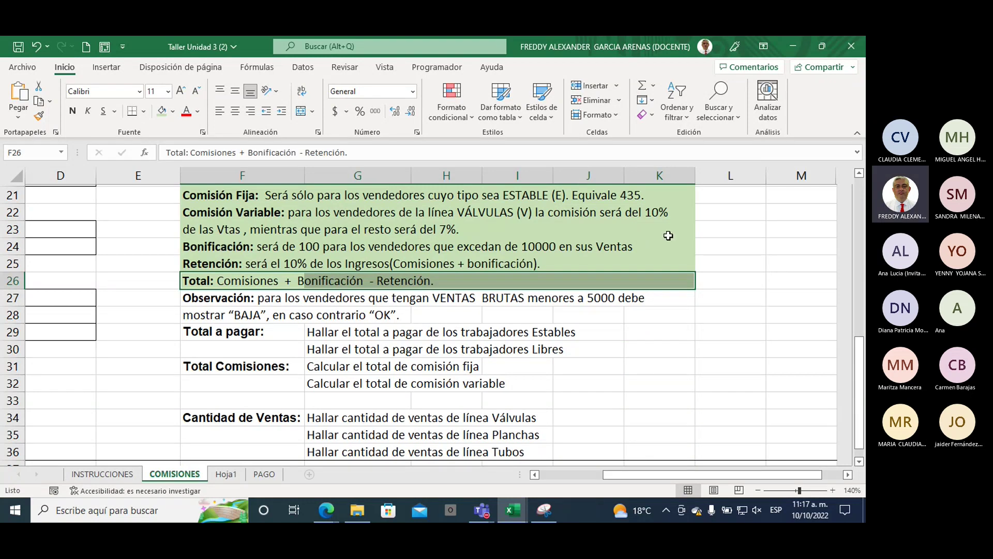
scroll(669, 235, "up", 4)
scroll(669, 236, "up", 1)
scroll(657, 243, "up", 1)
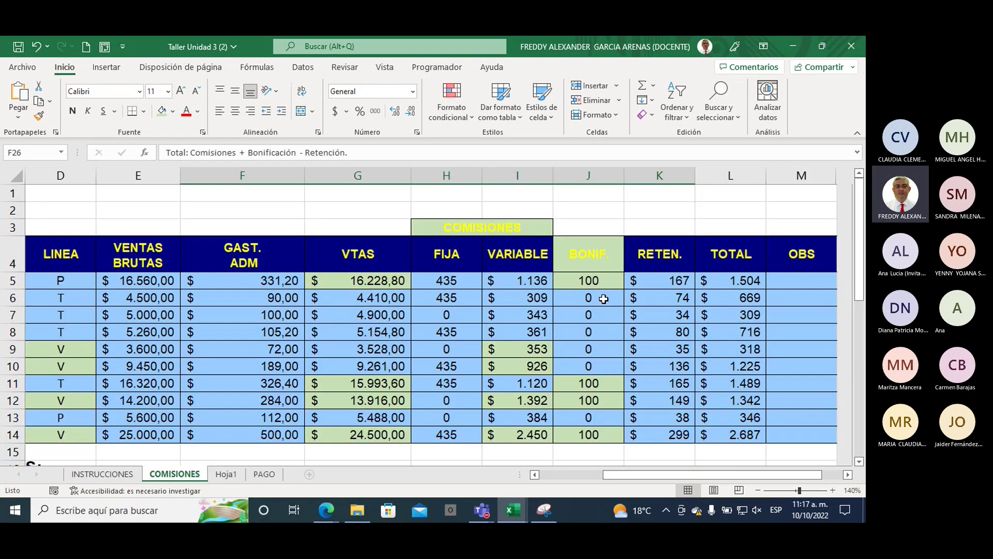
scroll(598, 294, "down", 5)
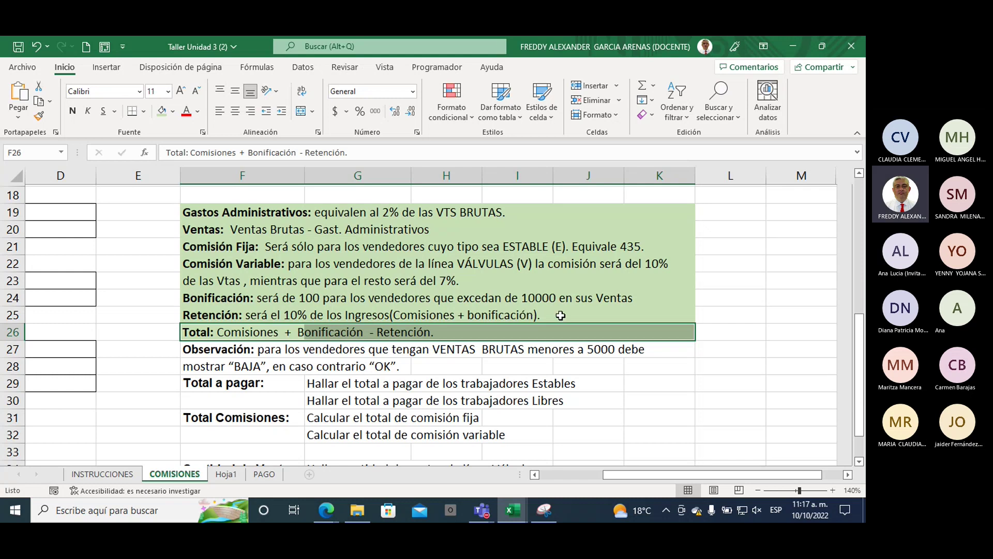
scroll(717, 332, "up", 5)
scroll(748, 313, "up", 1)
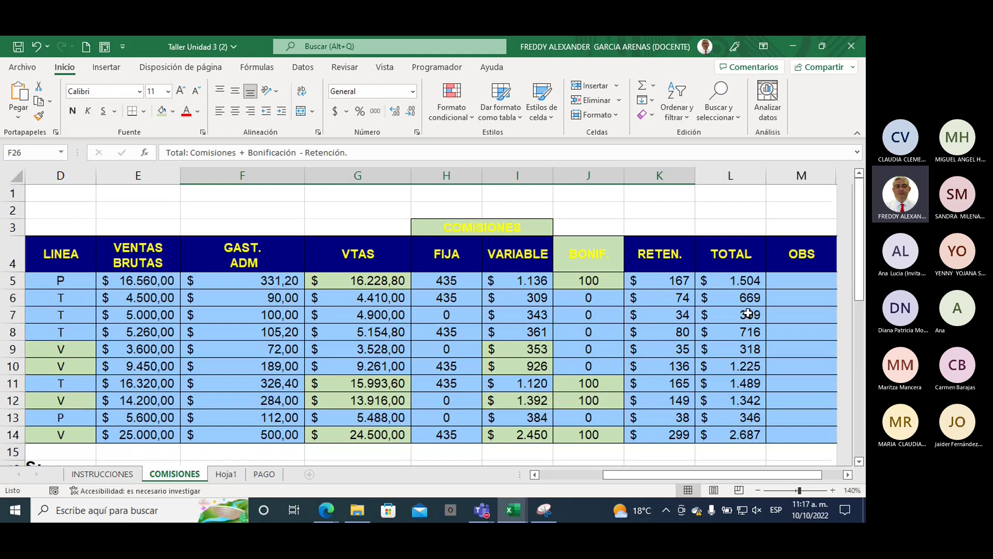
- Start =SI(E5<5000;"BAJA"; in OBS cell M5
left_click(779, 284)
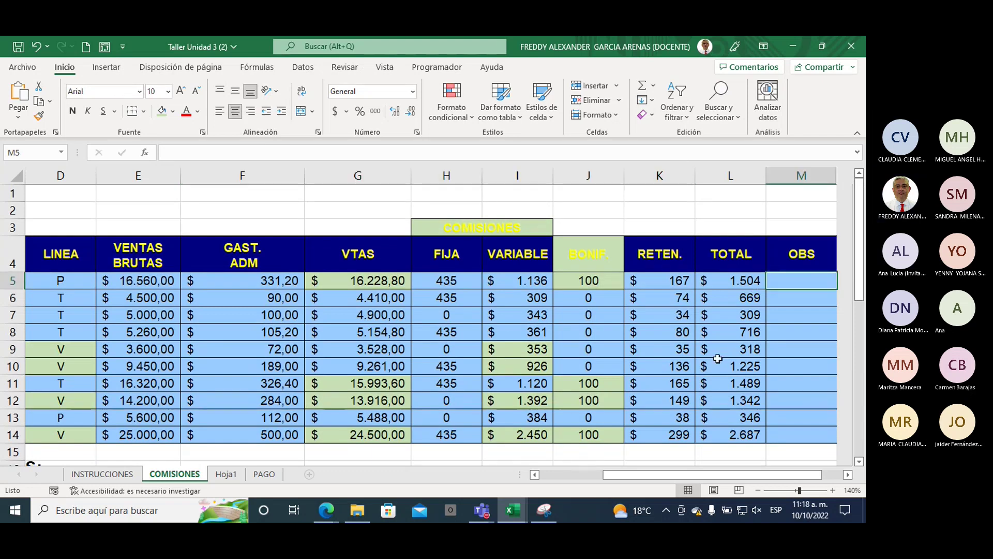
type("=")
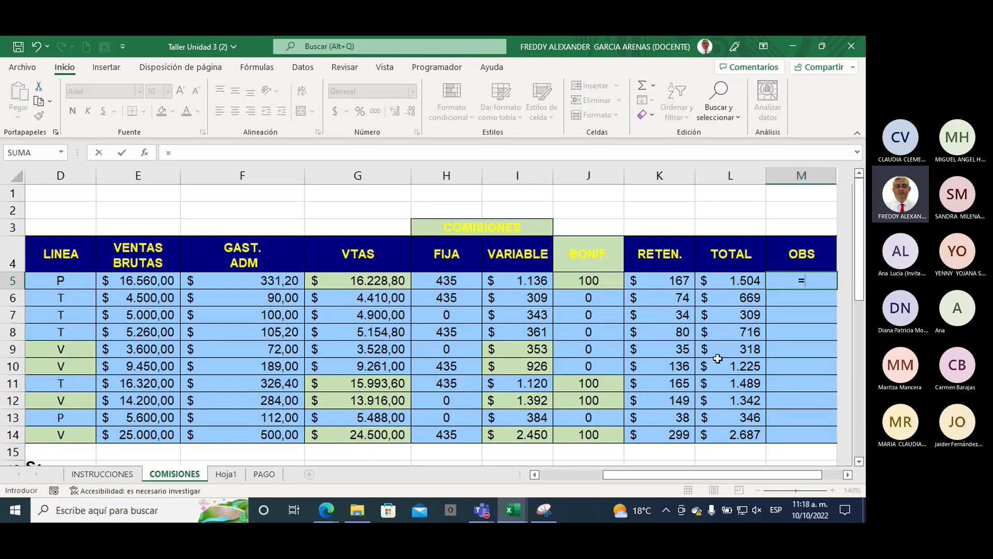
type("si")
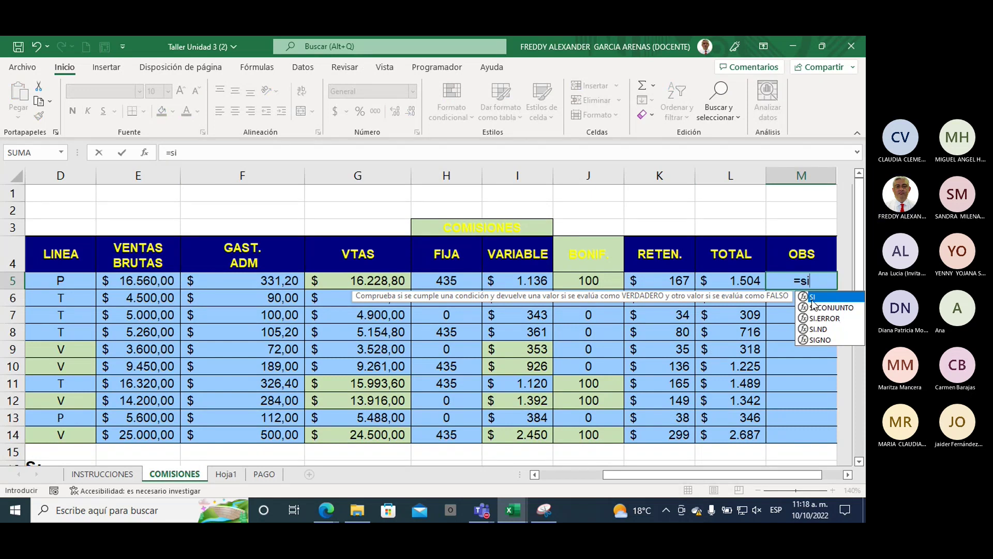
double_click(815, 298)
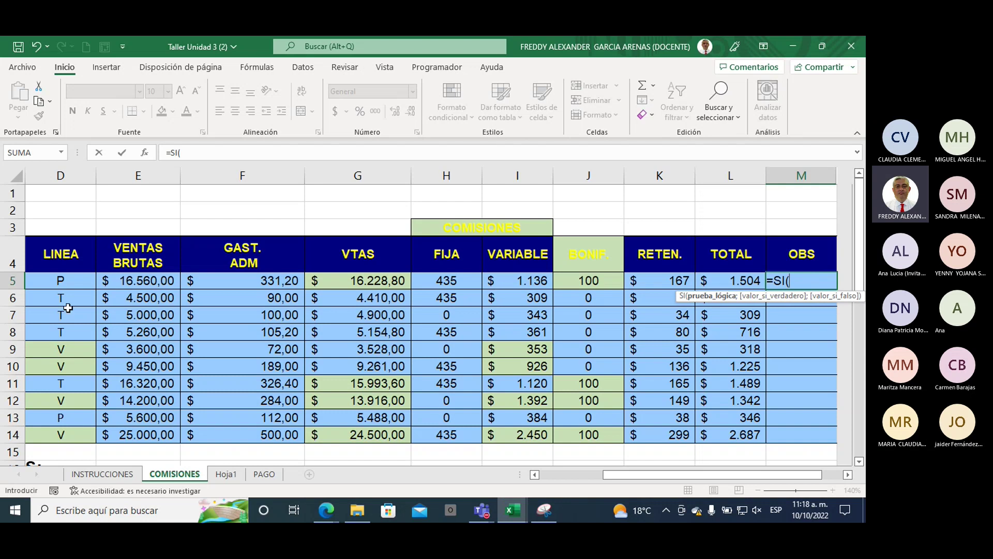
left_click(129, 281)
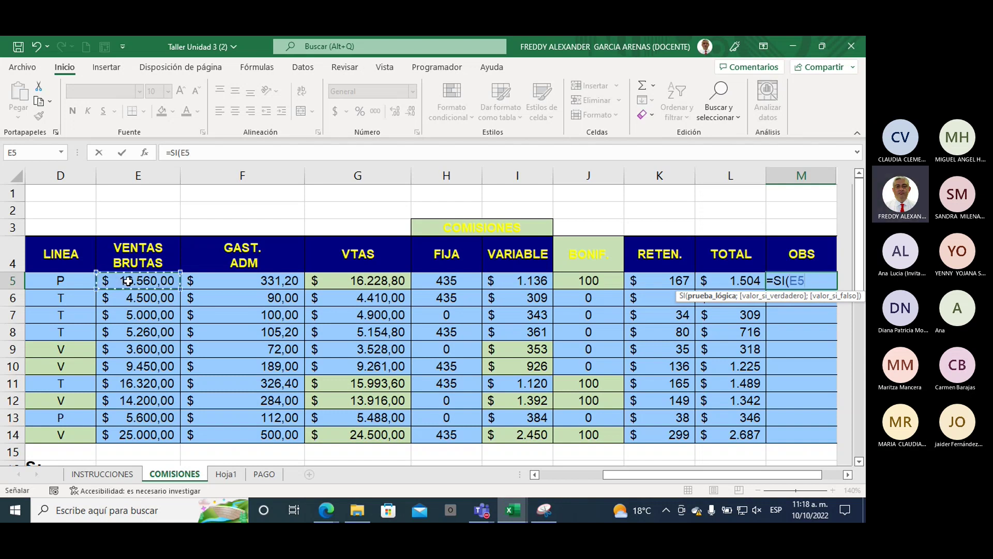
type("<")
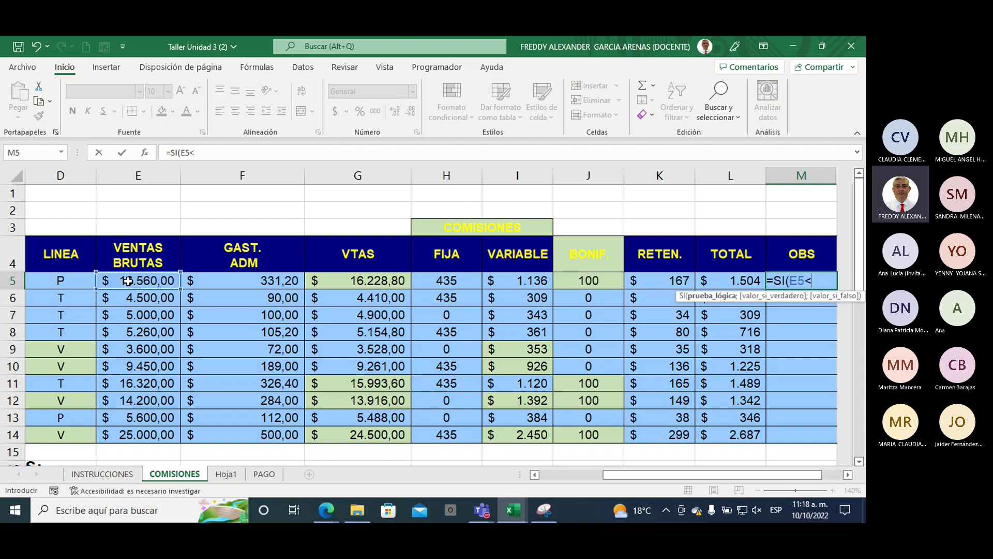
type("50")
type("00")
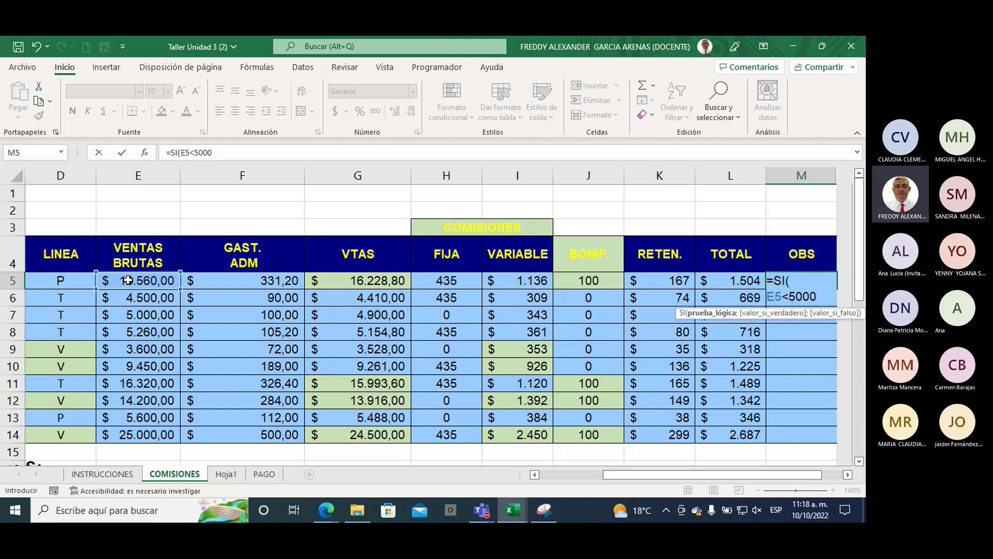
type(";")
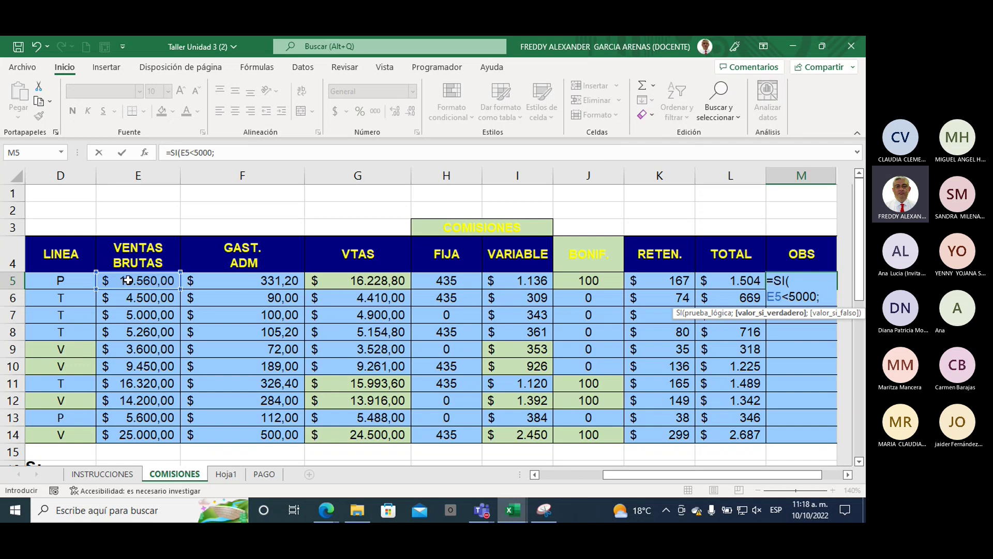
type("\"B")
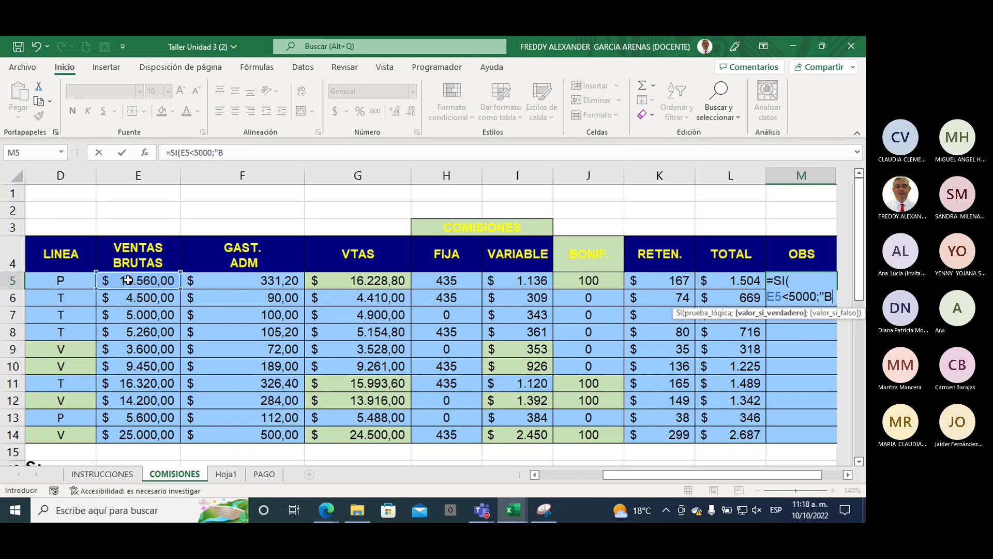
type("AJA\"")
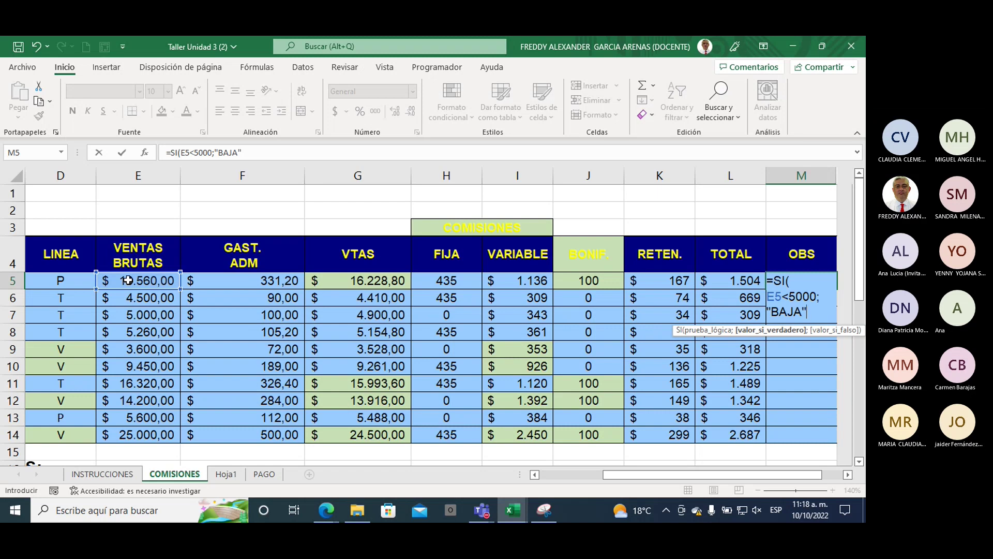
type(";")
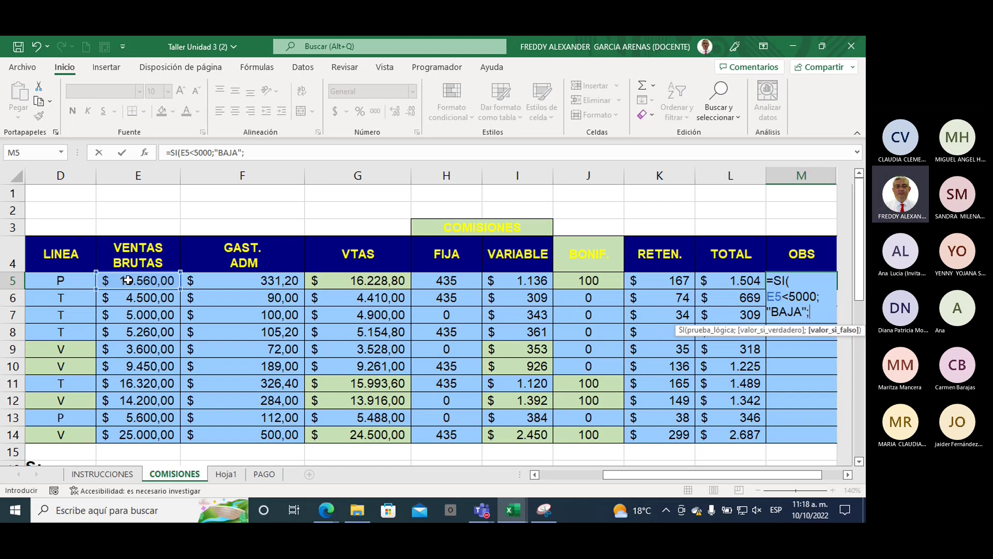
- Finish the formula with "OK") and confirm it so M5 shows OK
scroll(145, 295, "down", 2)
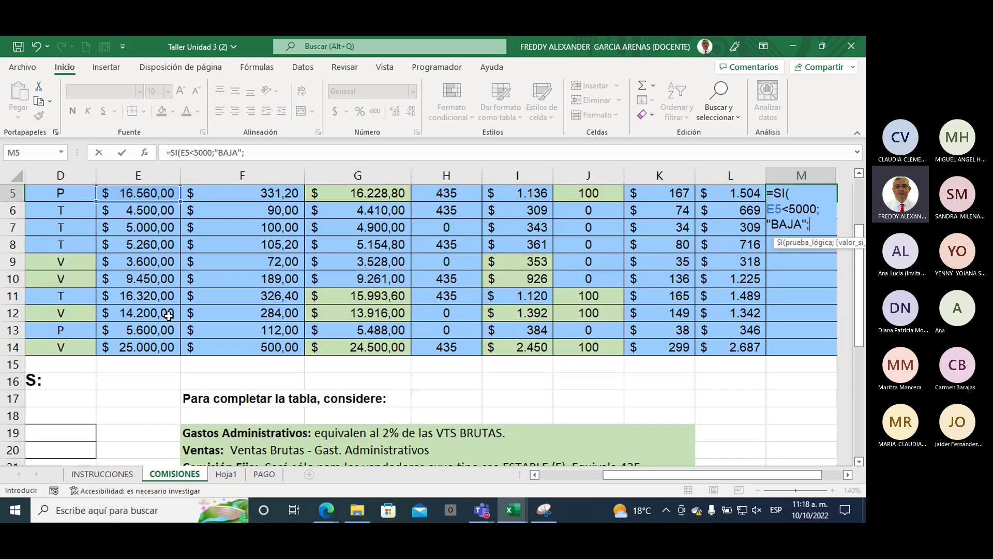
scroll(165, 311, "down", 3)
scroll(186, 321, "down", 3)
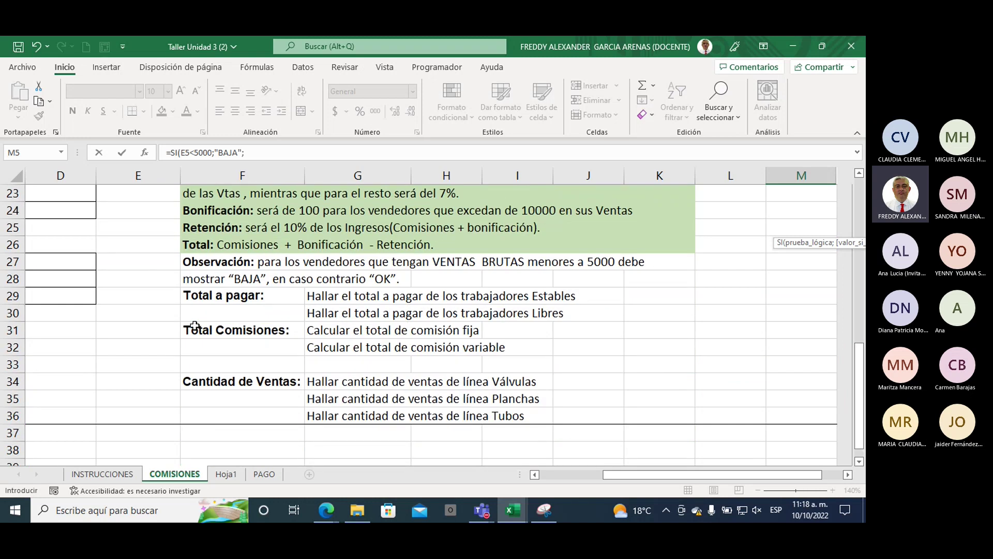
scroll(195, 325, "up", 3)
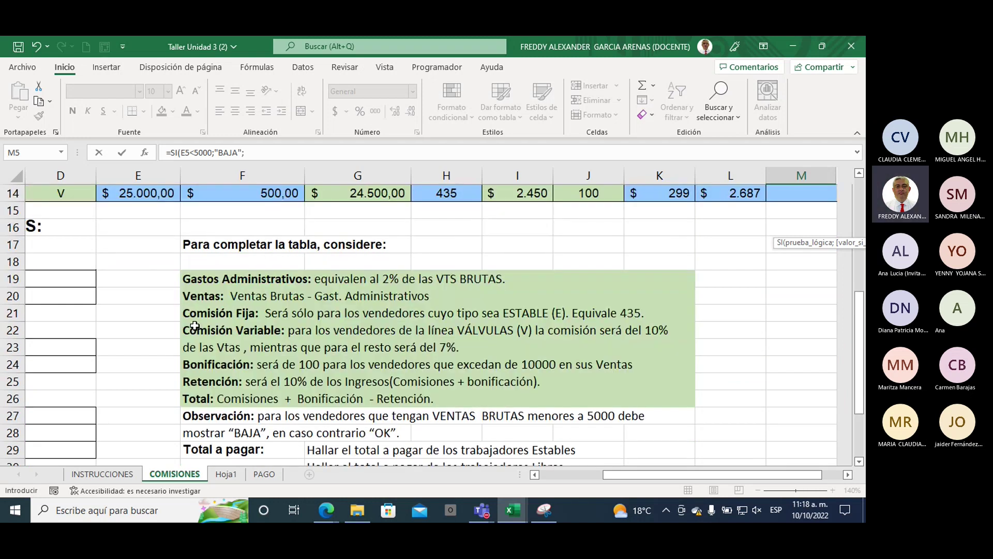
scroll(217, 327, "up", 3)
scroll(244, 329, "up", 2)
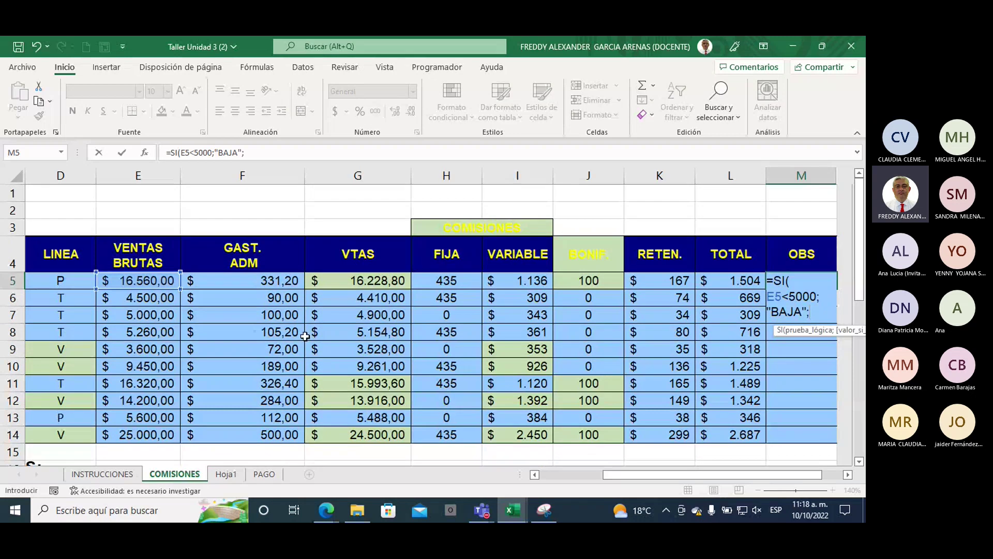
type("\"OK")
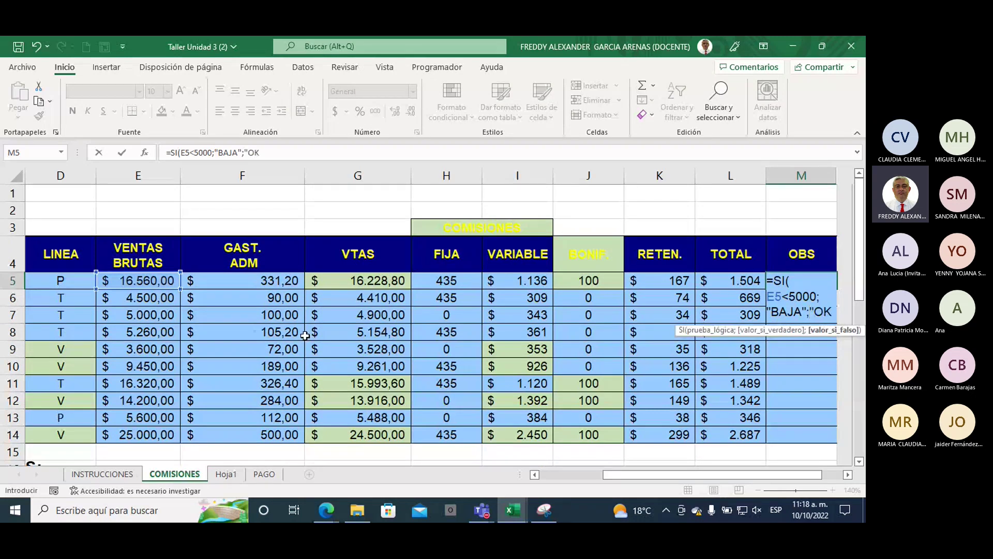
type("\")")
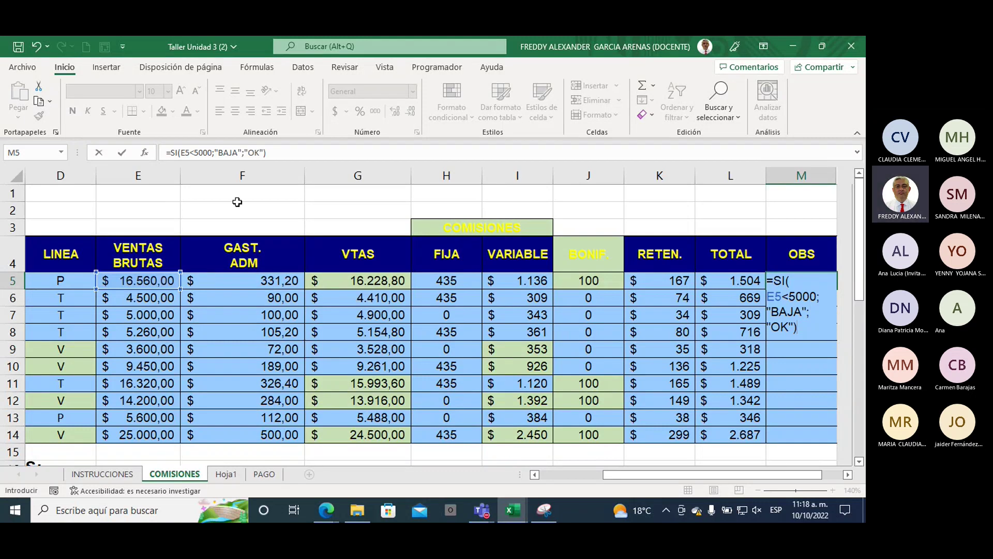
left_click(270, 153)
left_click_drag(270, 153, 166, 153)
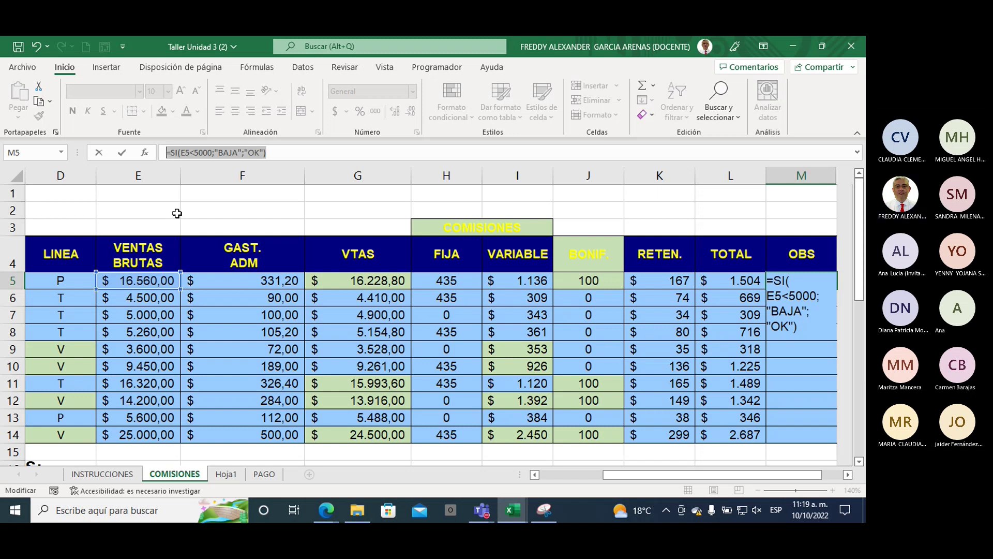
key("Return")
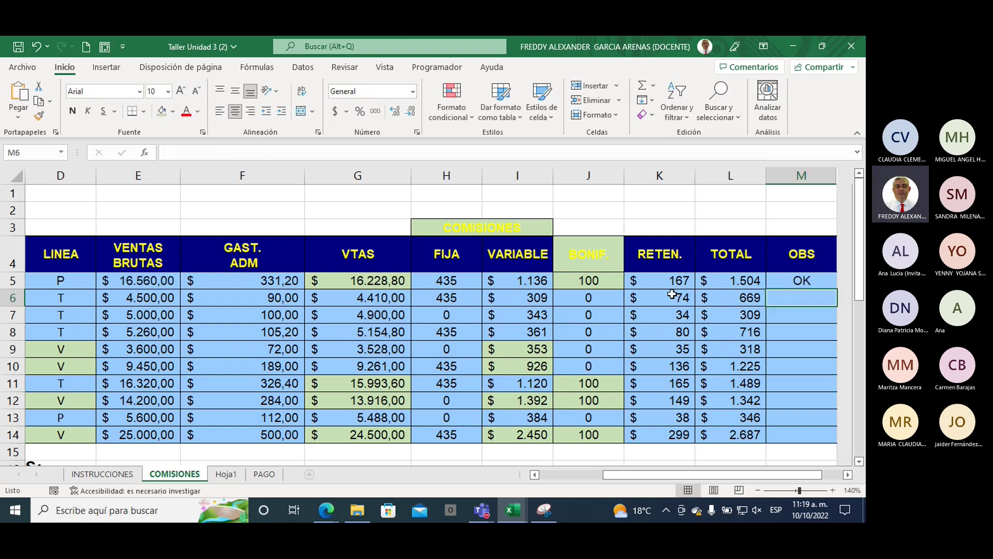
- Fill the SI formula from M5 down through M14
left_click(796, 282)
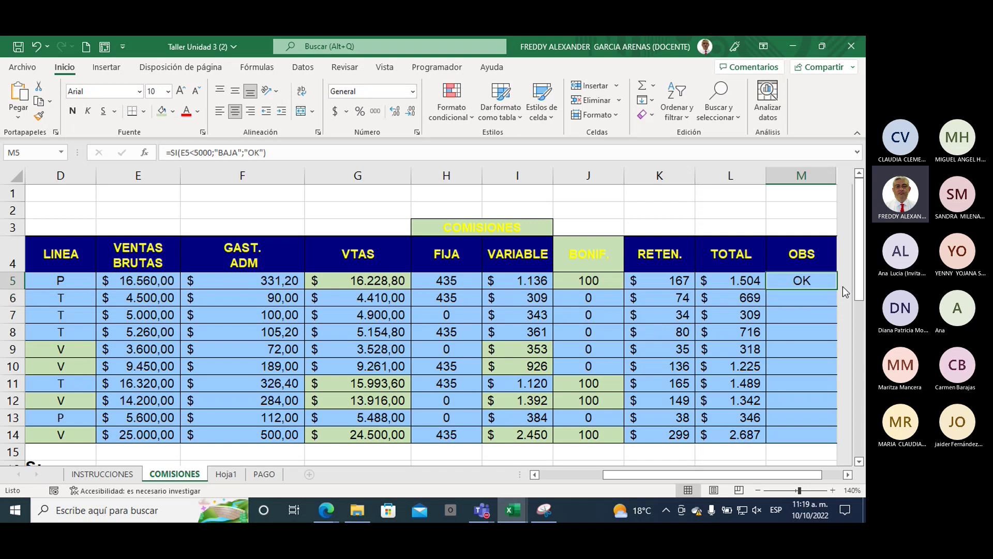
left_click_drag(836, 290, 838, 442)
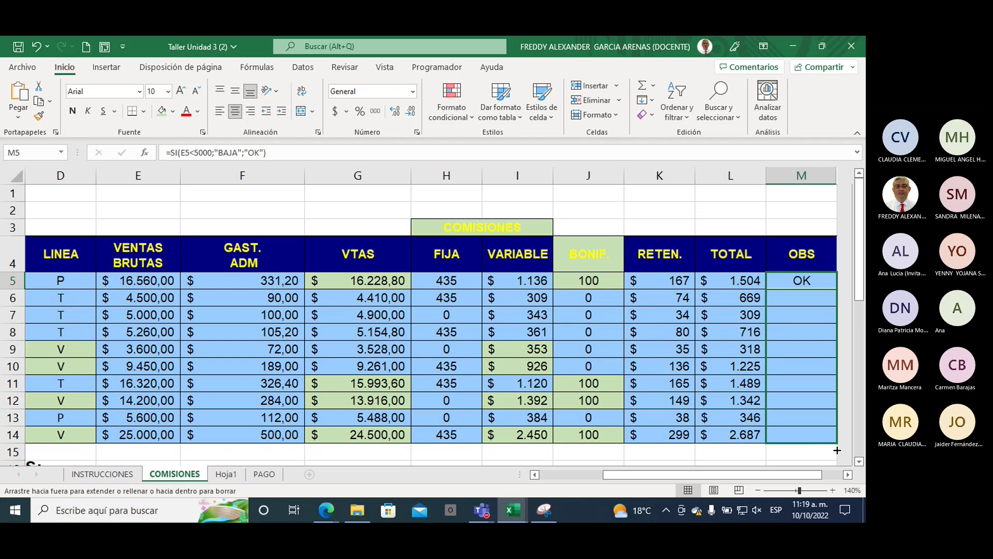
left_click_drag(837, 450, 837, 451)
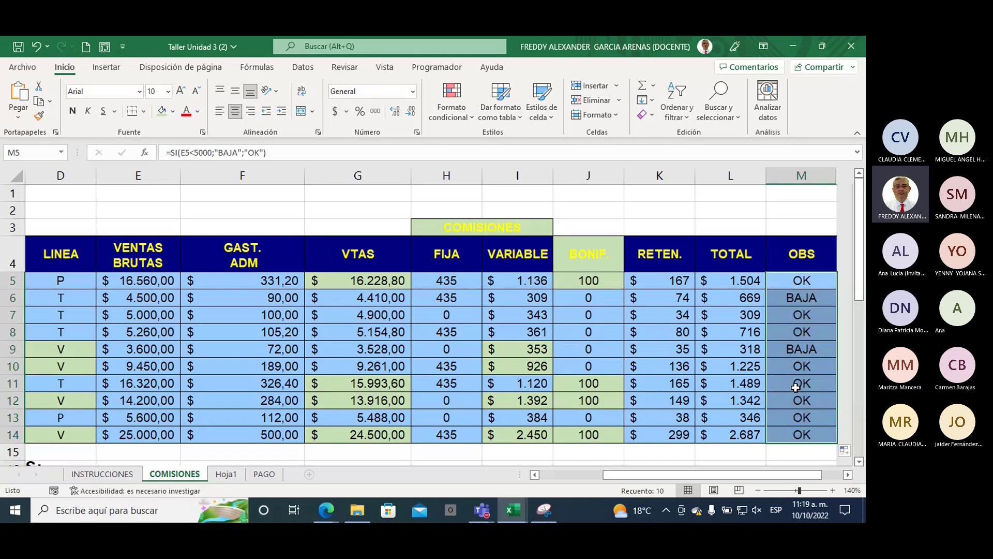
left_click(810, 298)
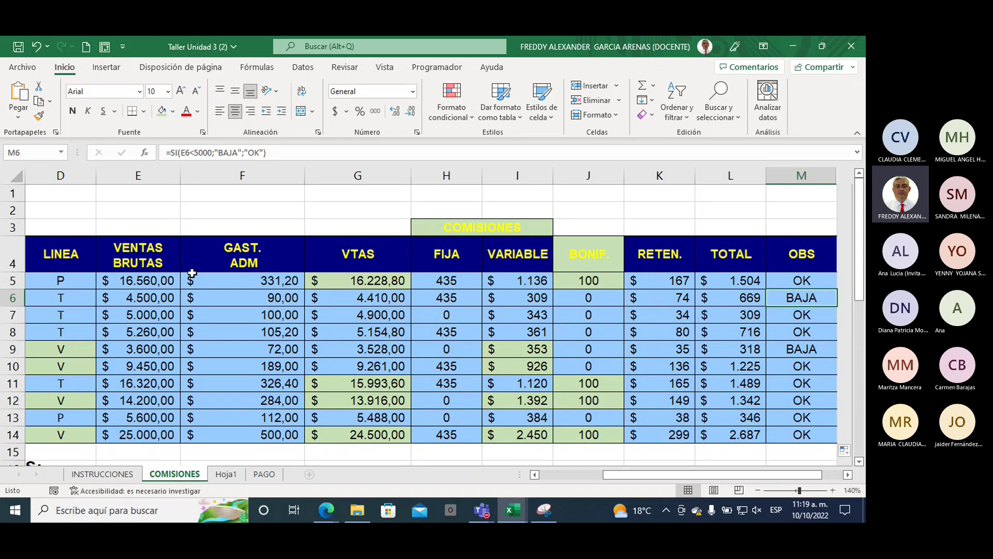
- Fill the low gross sales in E6 and E9 yellow
left_click(160, 293)
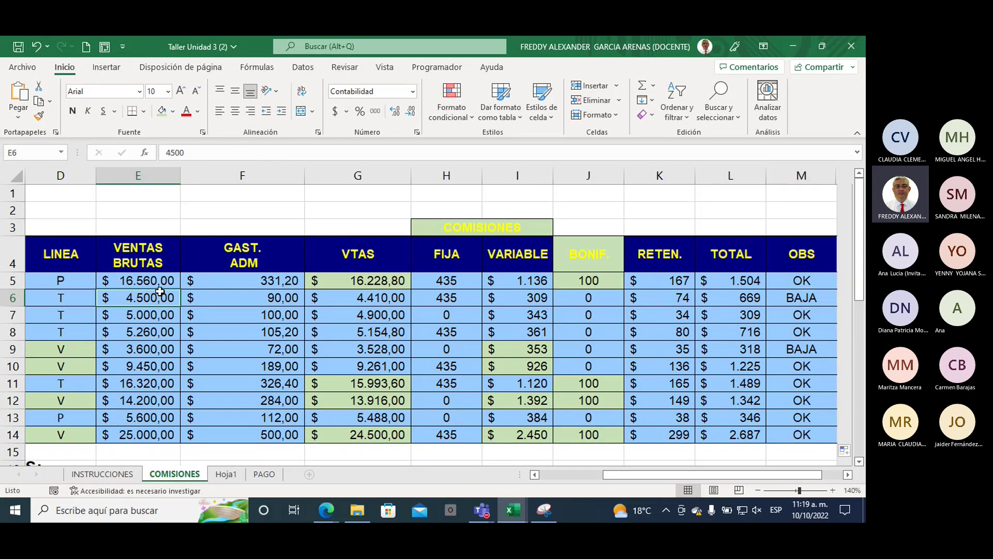
left_click(173, 111)
left_click(200, 228)
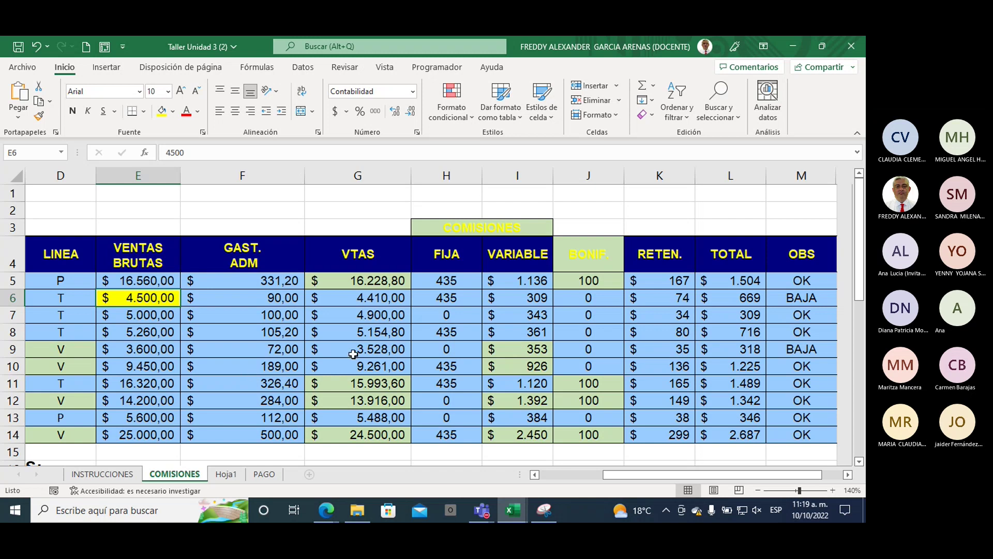
left_click_drag(146, 359, 147, 350)
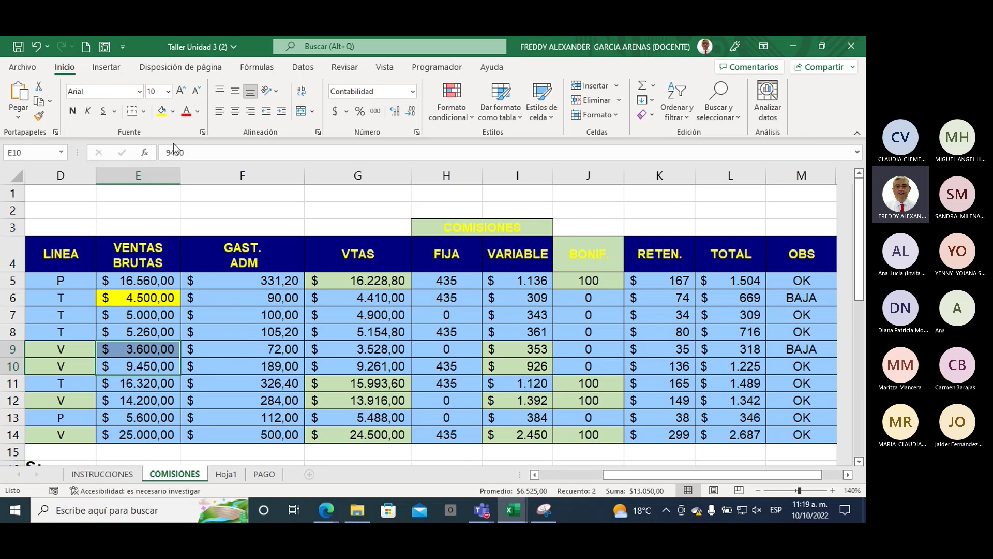
left_click(161, 111)
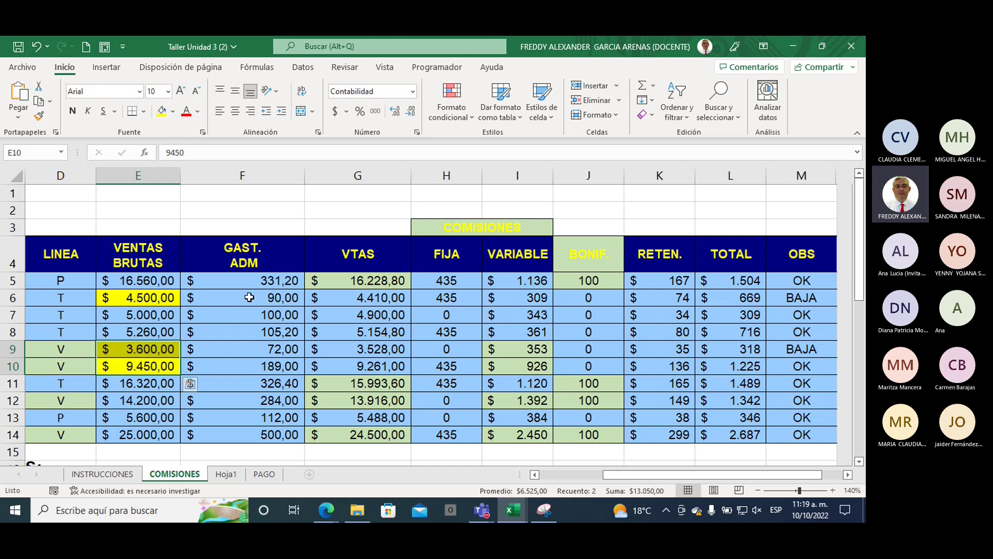
left_click(156, 354)
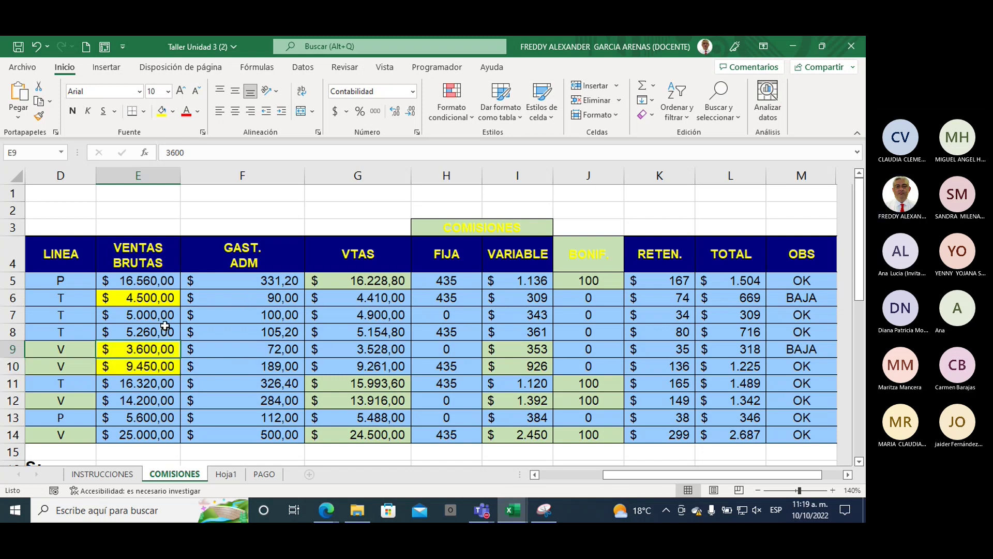
key("ctrl+z")
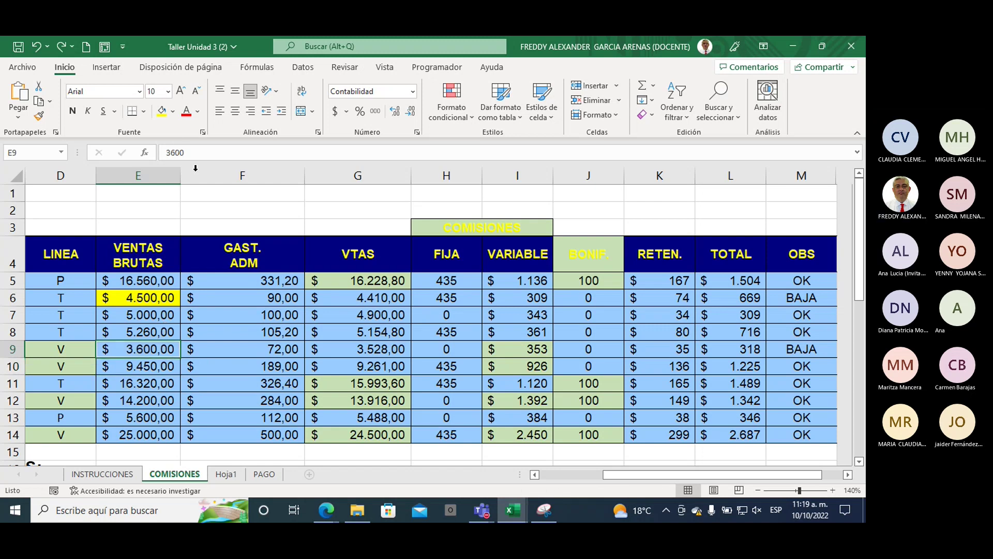
left_click(162, 111)
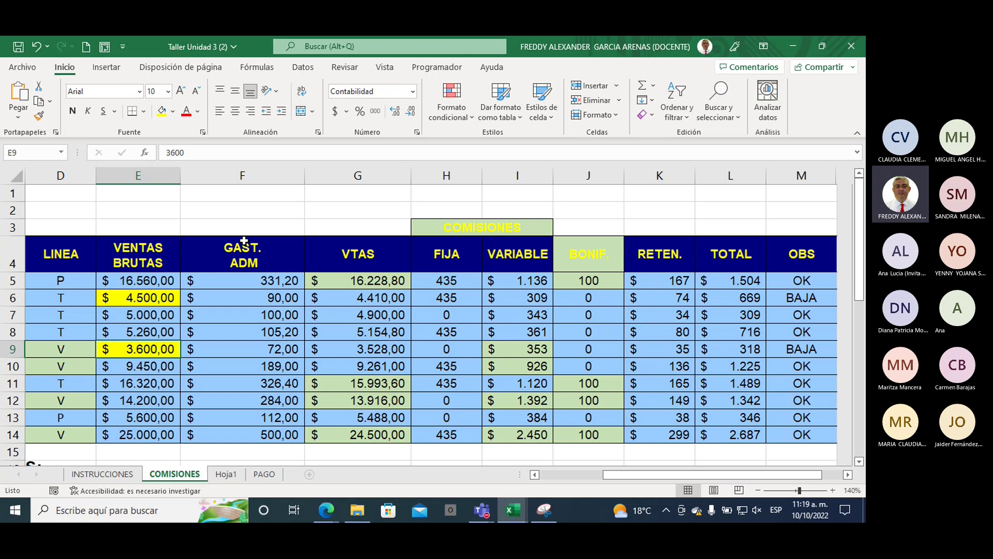
- Fill the BAJA results in M9 and M6 yellow
left_click(804, 343)
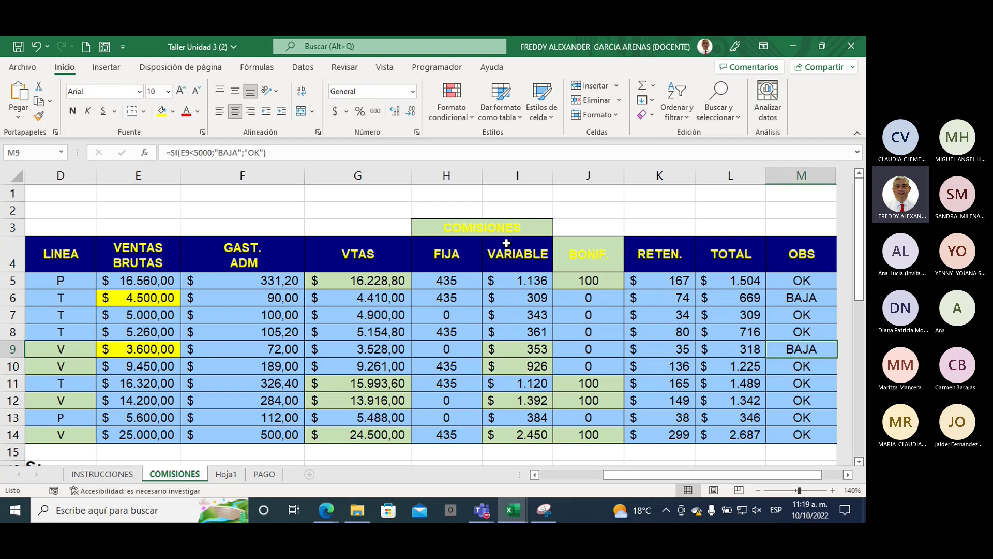
left_click(161, 111)
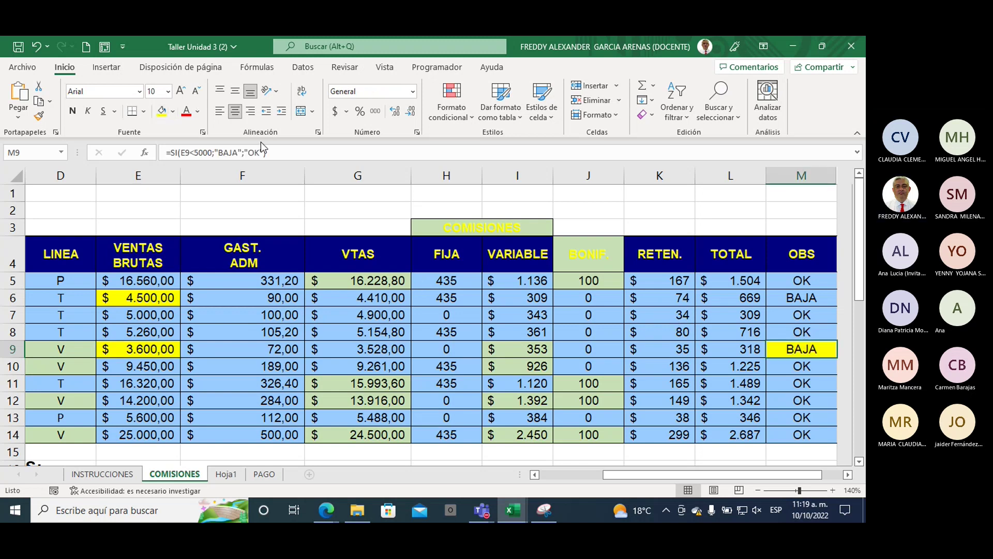
left_click(815, 296)
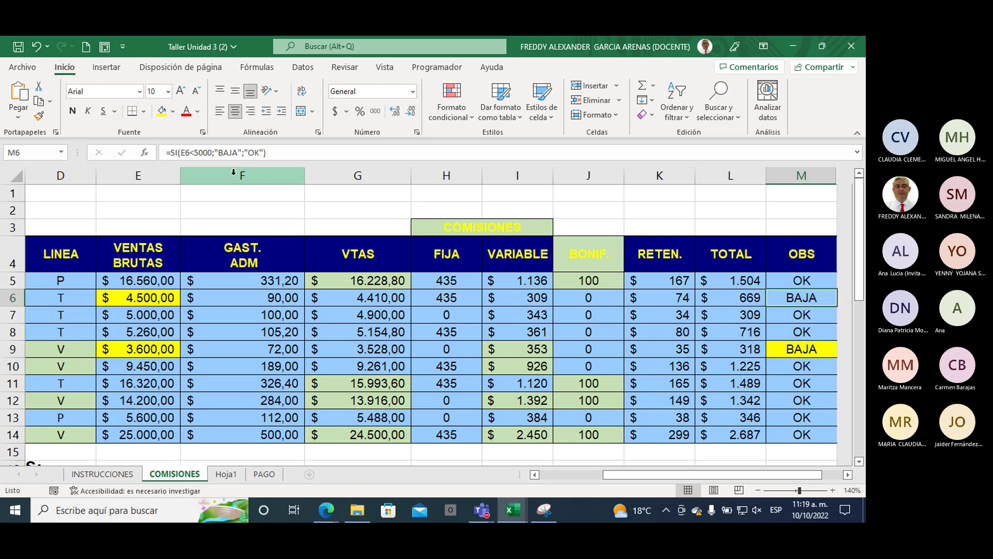
left_click(162, 110)
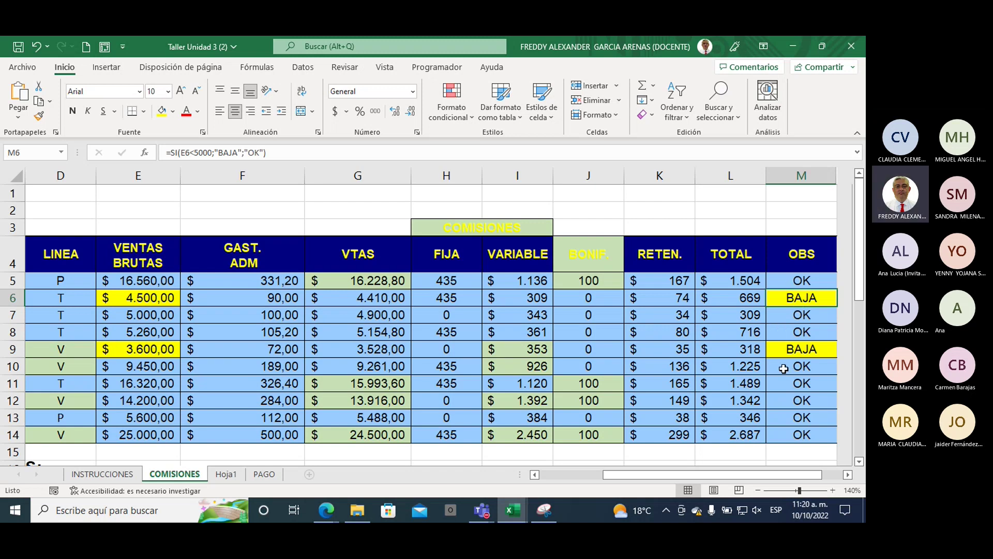
- Shade the Observación note F27:K28 light green
scroll(778, 370, "down", 2)
scroll(773, 374, "up", 2)
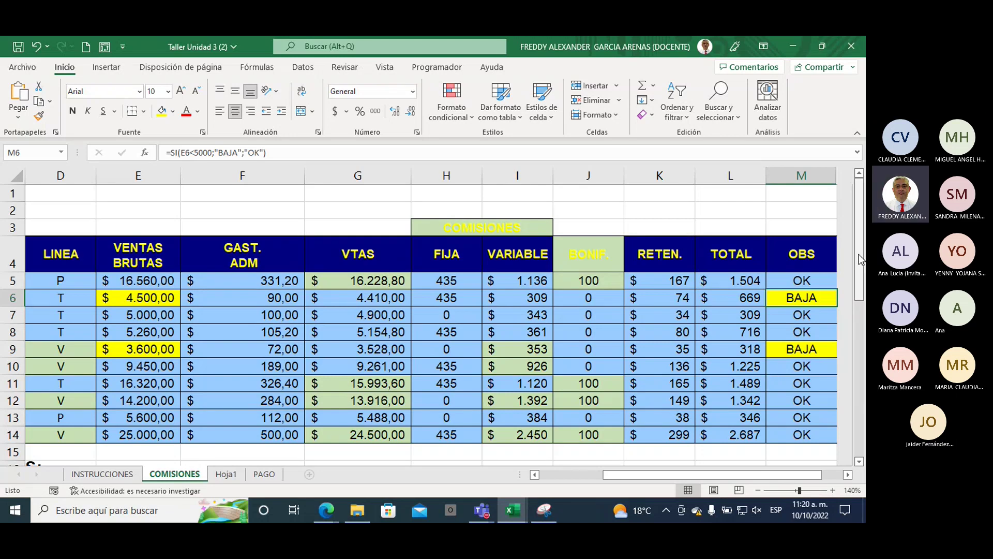
left_click_drag(860, 260, 858, 424)
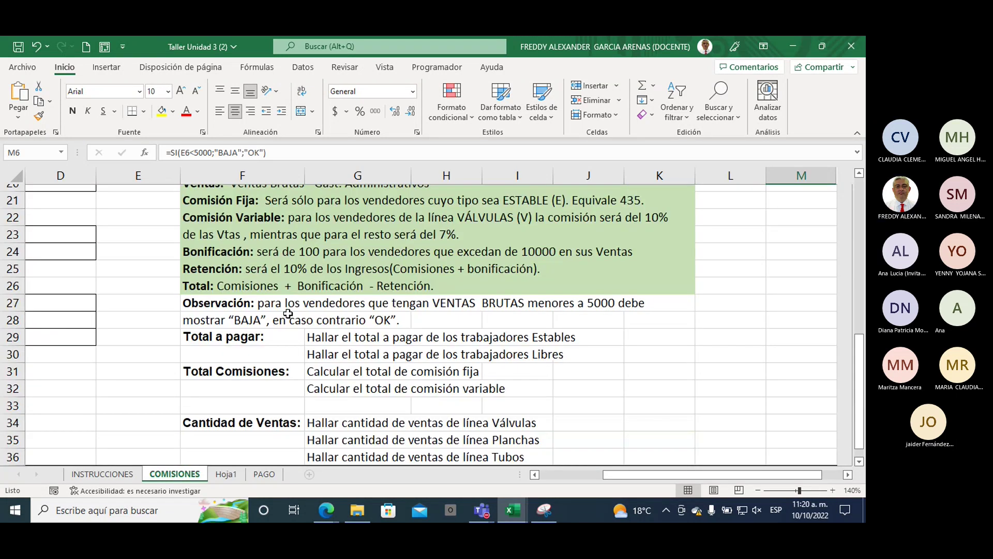
left_click_drag(195, 298, 672, 318)
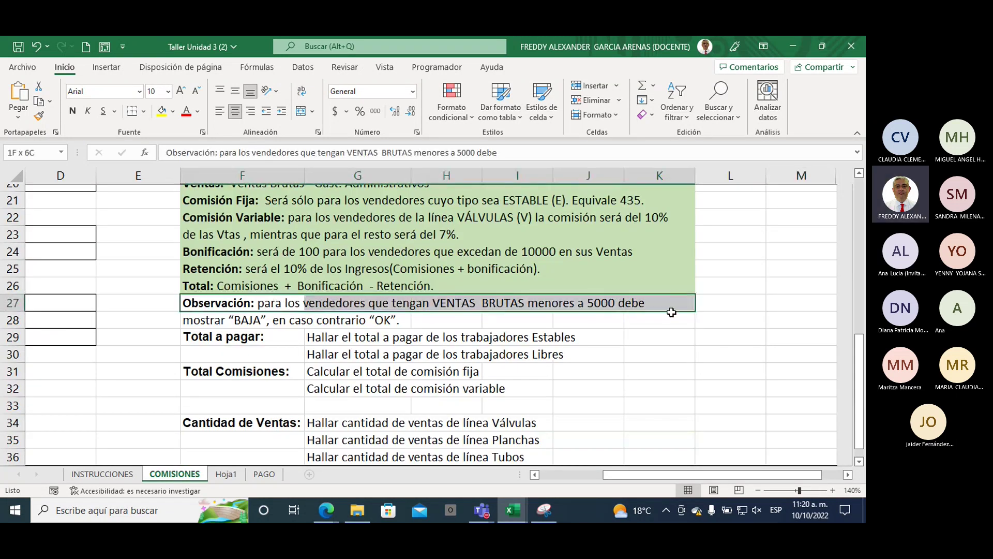
left_click(172, 111)
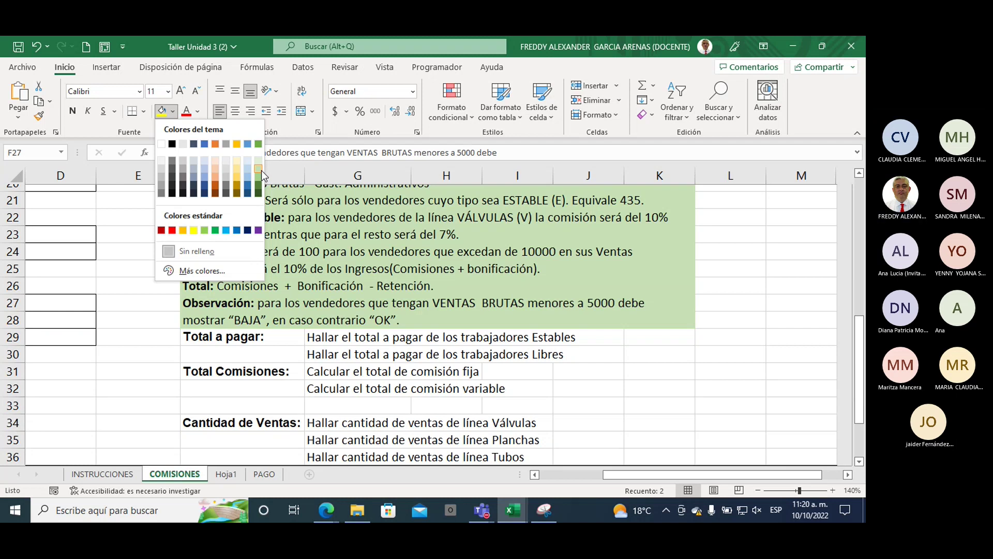
left_click(259, 169)
- Unmute the speakers from the taskbar volume control
left_click(589, 374)
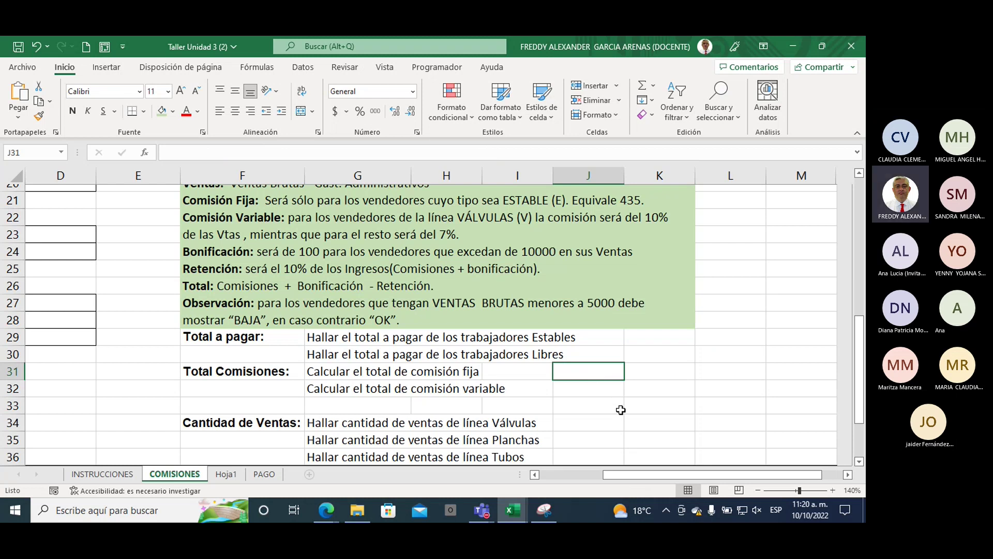
scroll(546, 377, "up", 2)
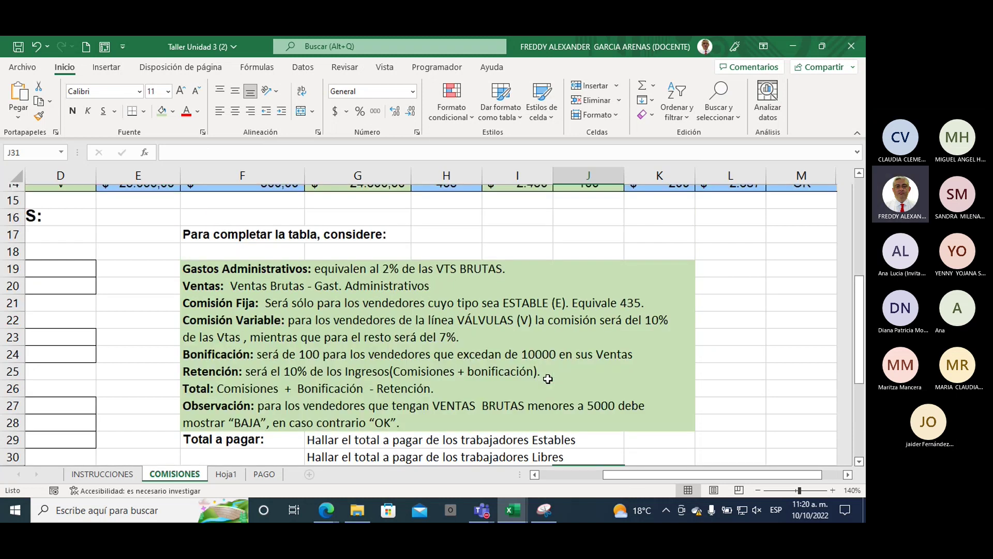
left_click(757, 510)
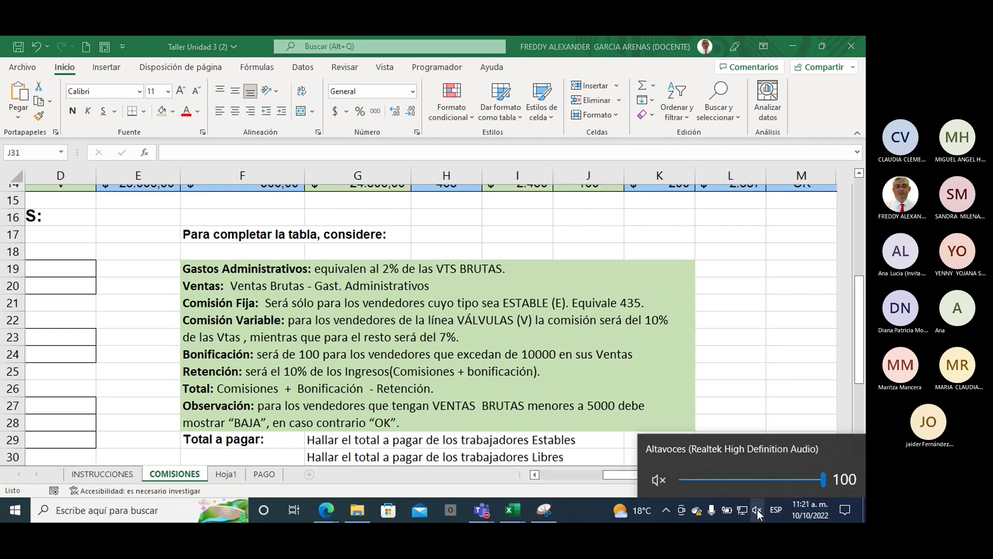
left_click(658, 480)
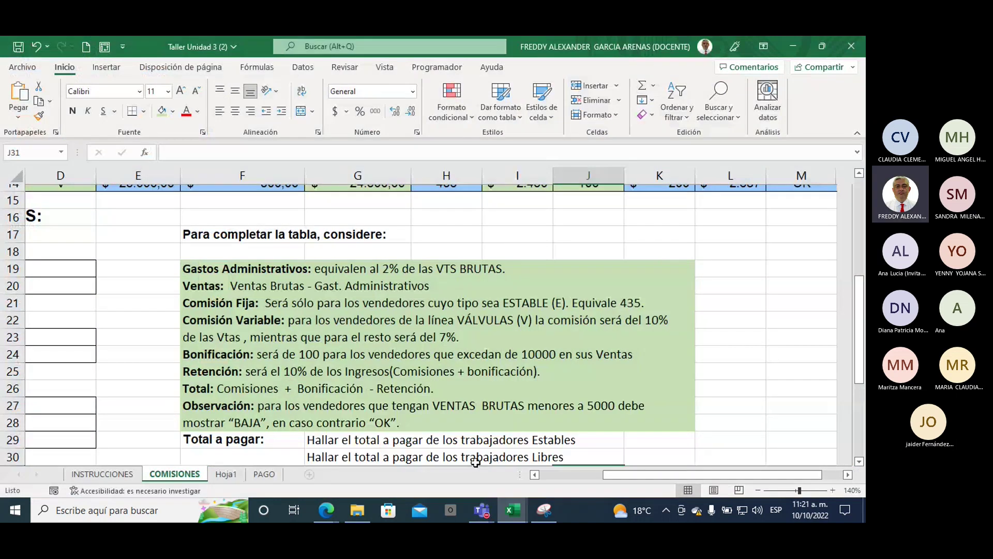
mouse_move(482, 510)
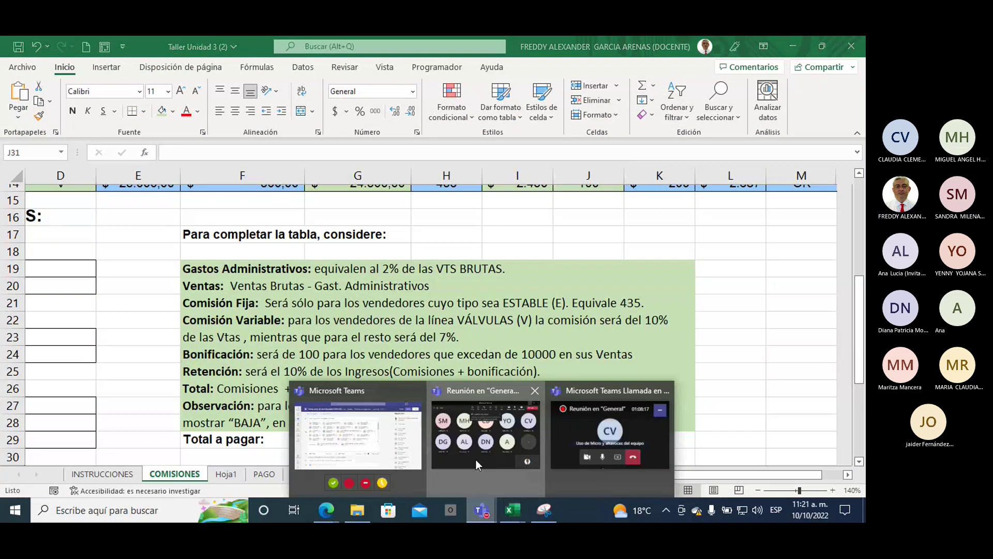
left_click(477, 453)
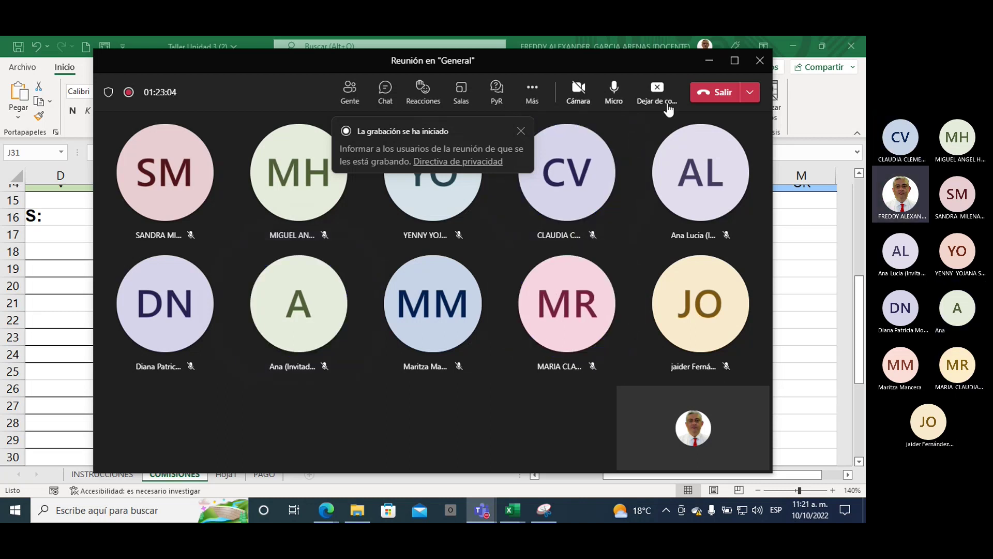
left_click(707, 63)
scroll(469, 238, "down", 2)
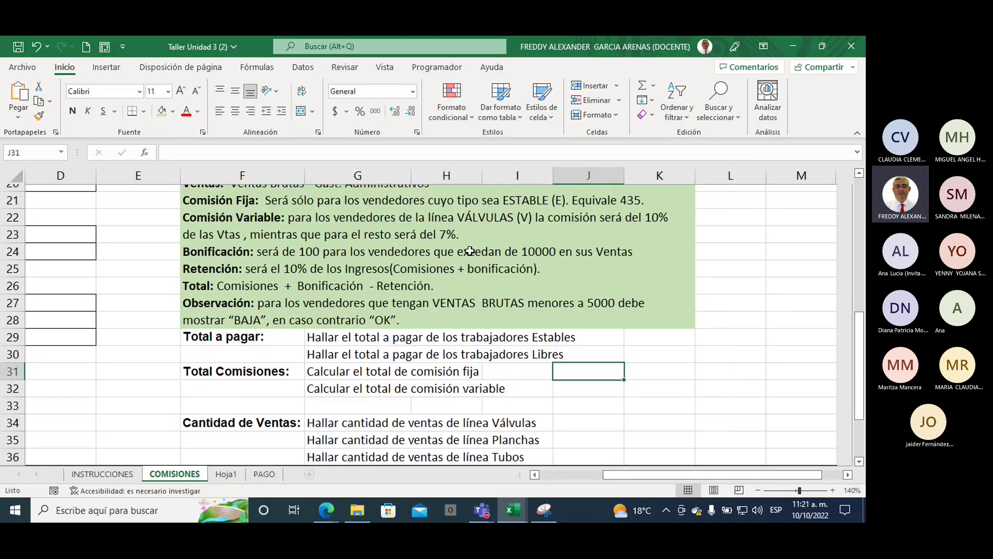
scroll(469, 252, "up", 1)
scroll(439, 263, "down", 2)
scroll(388, 285, "down", 1)
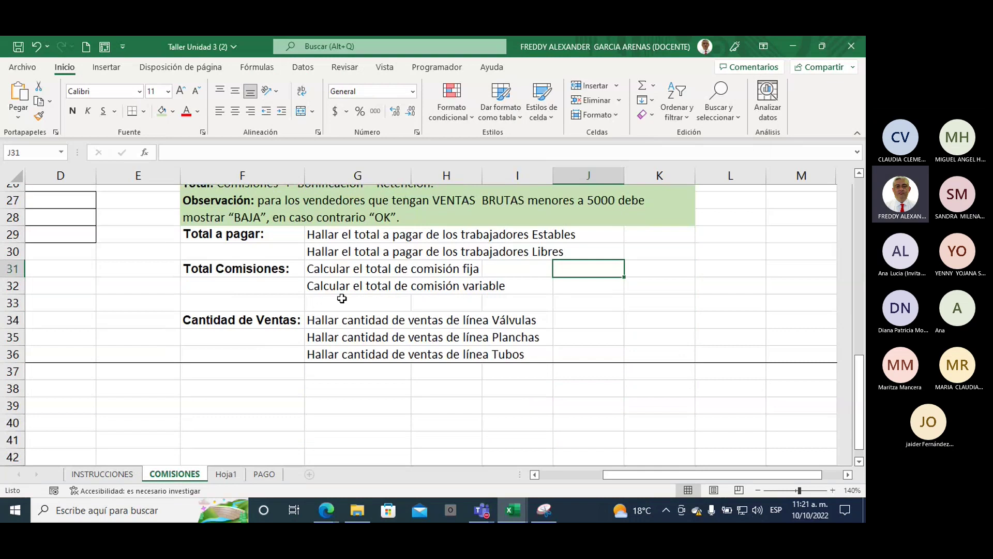
scroll(398, 293, "up", 2)
scroll(454, 288, "up", 1)
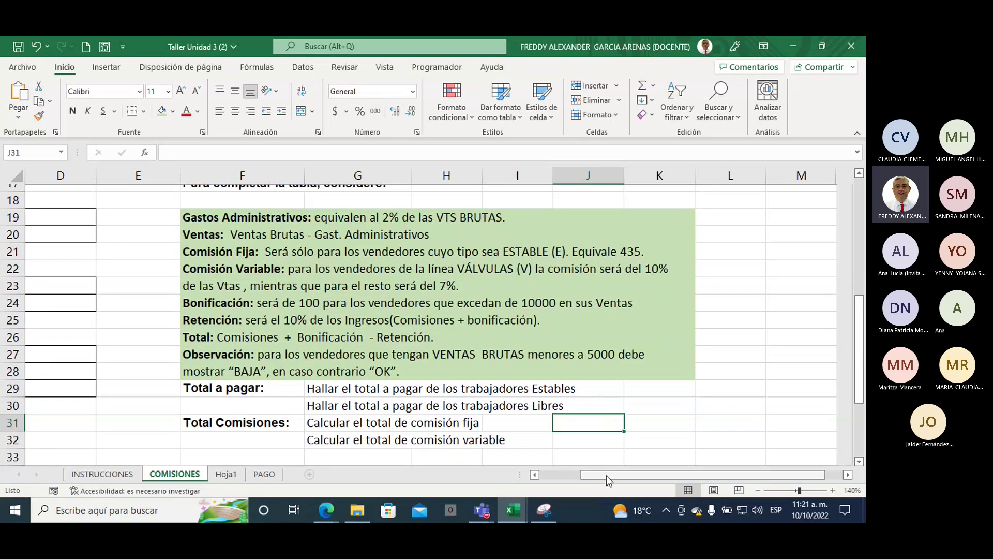
left_click_drag(607, 476, 564, 476)
left_click(264, 214)
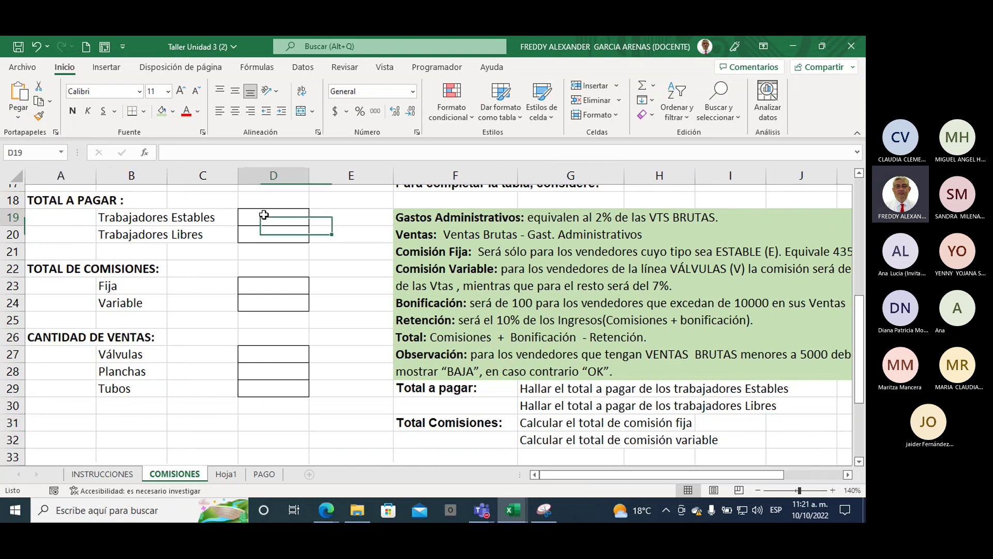
left_click_drag(264, 214, 263, 232)
left_click_drag(263, 283, 262, 302)
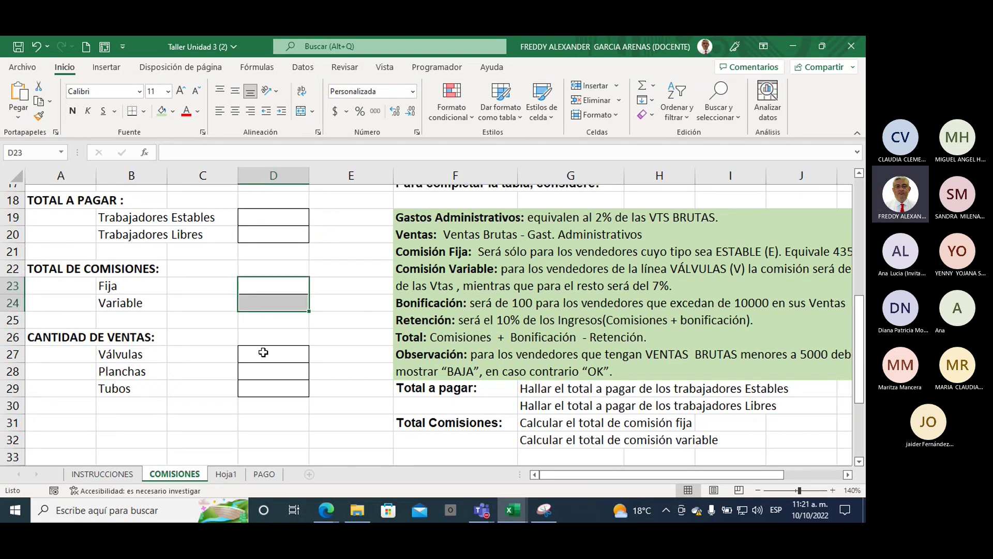
left_click_drag(263, 352, 264, 387)
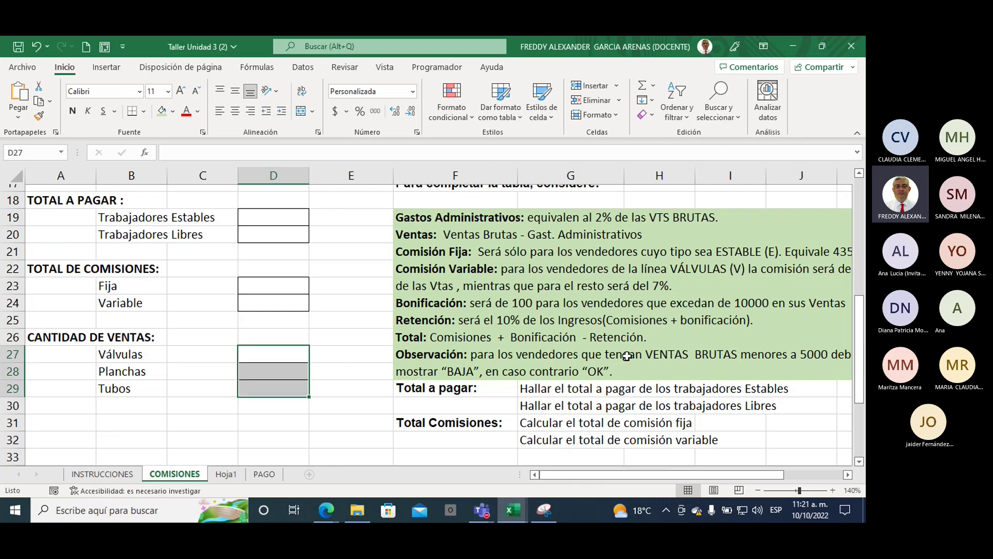
left_click(415, 393)
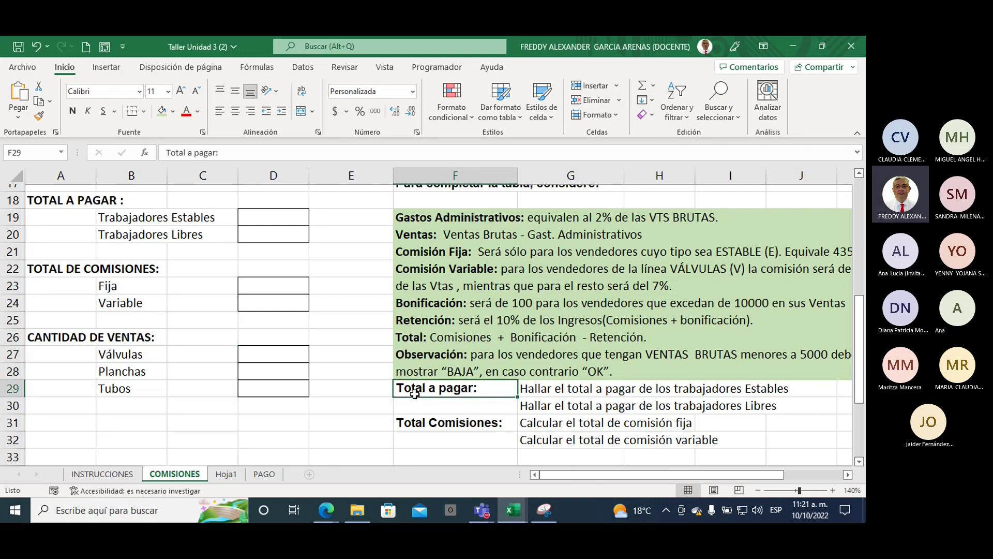
left_click_drag(75, 200, 188, 235)
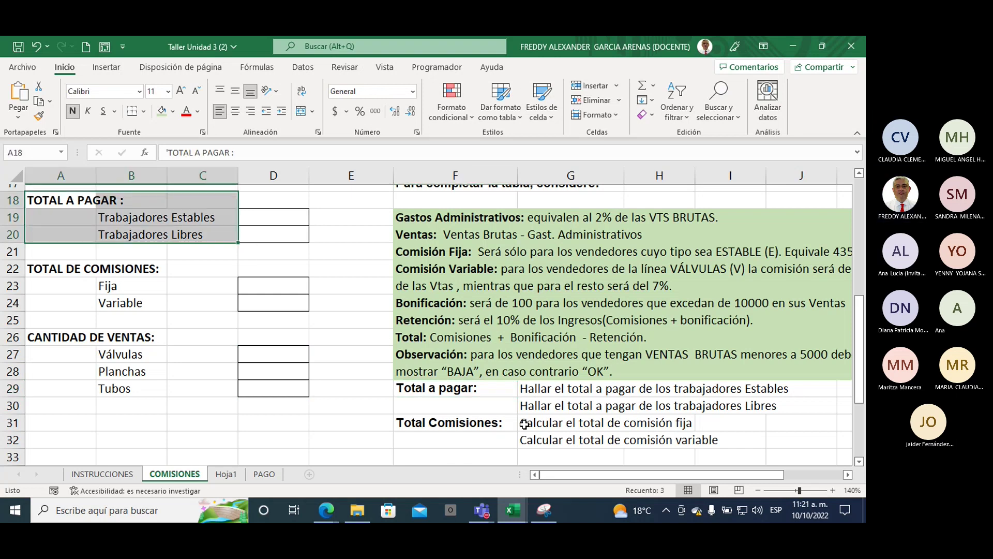
left_click(564, 392)
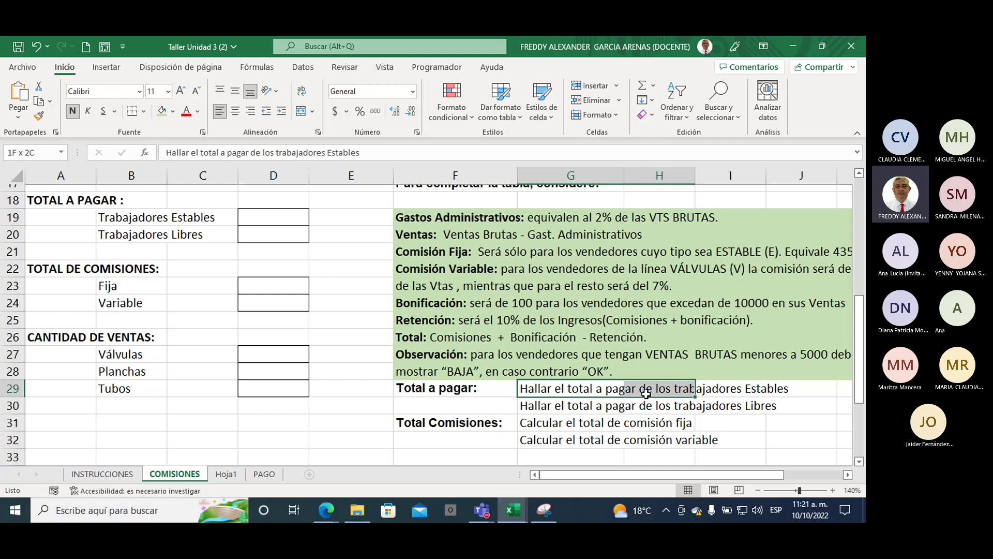
left_click_drag(564, 391, 761, 390)
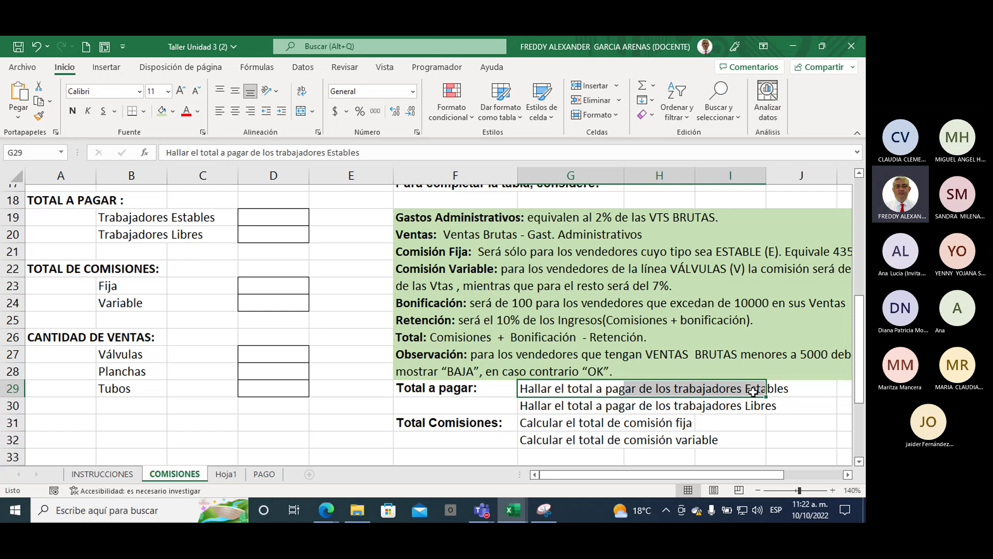
scroll(362, 336, "up", 2)
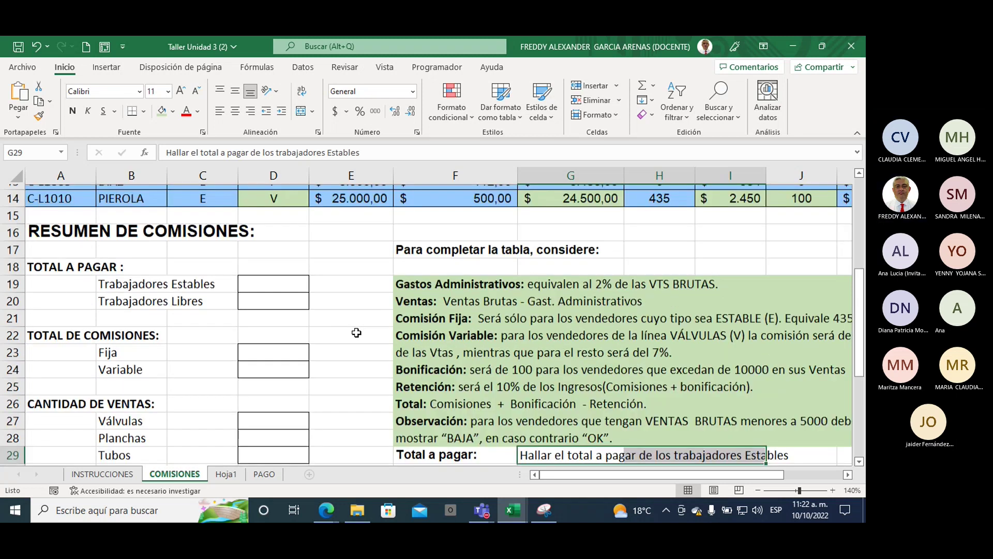
left_click(300, 320)
key("Return")
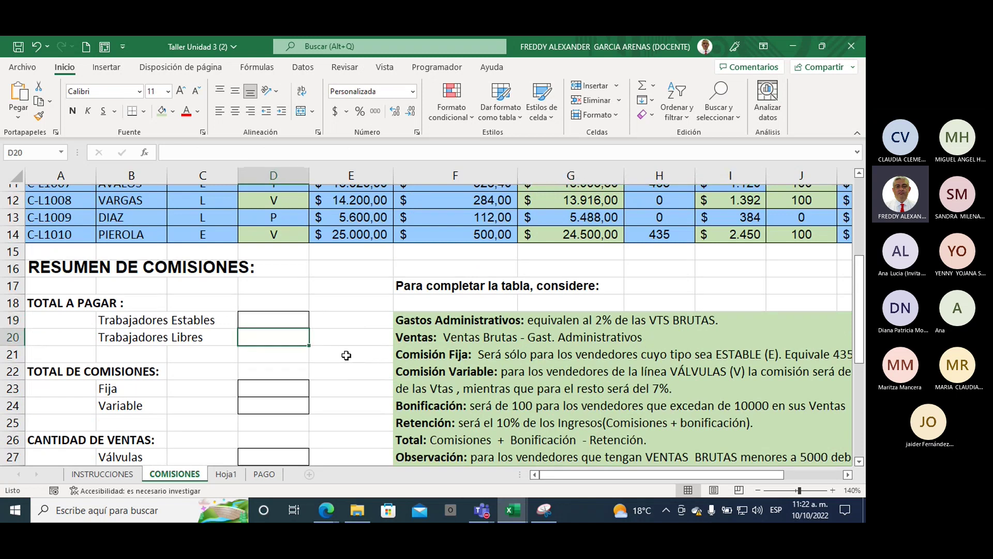
key("Up")
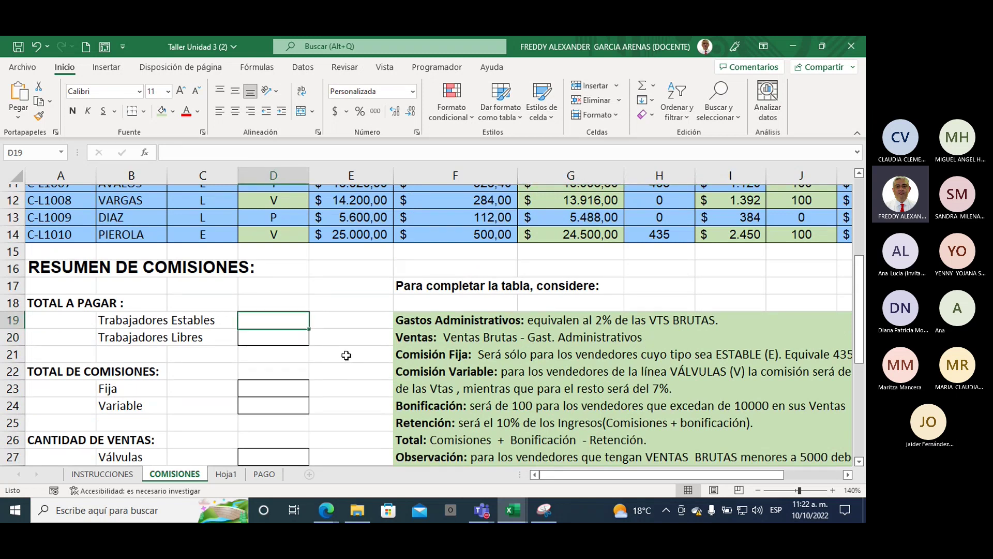
type("=")
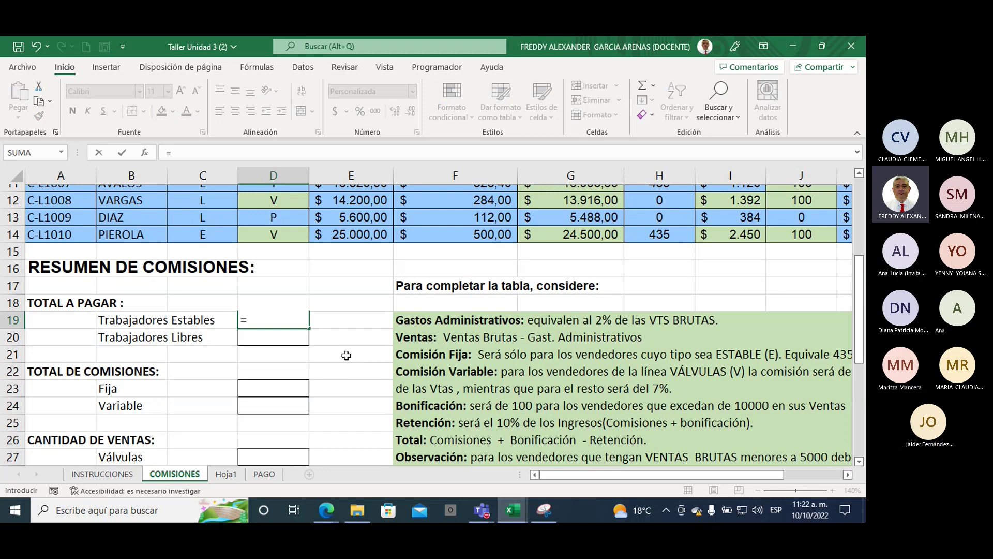
type("sum")
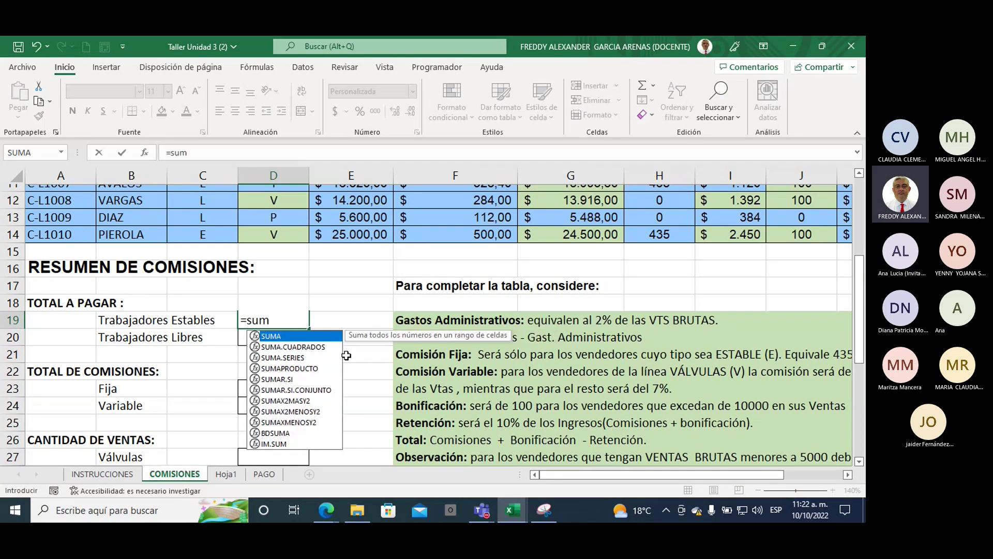
type("a")
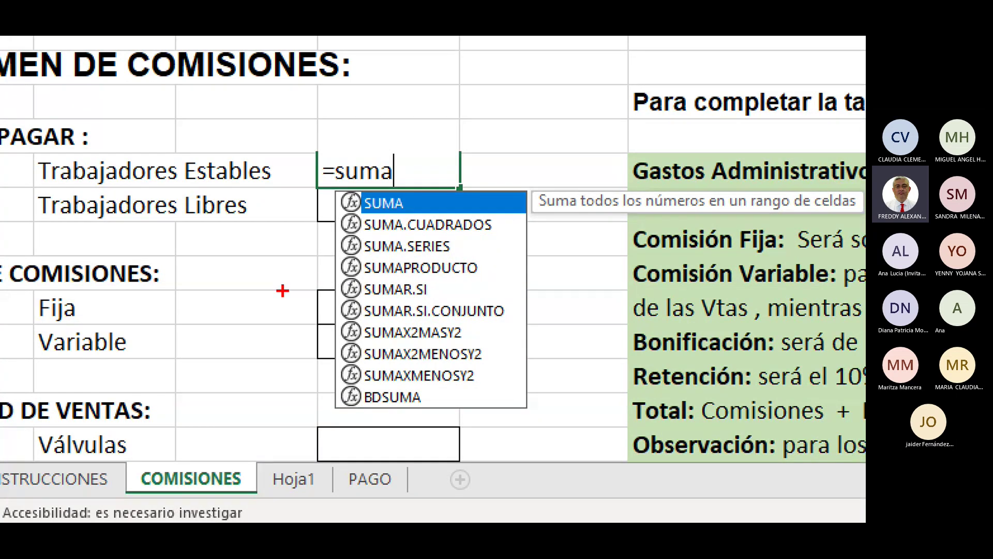
mouse_move(282, 291)
left_mouse_down()
mouse_move(339, 286)
mouse_move(324, 304)
left_mouse_up()
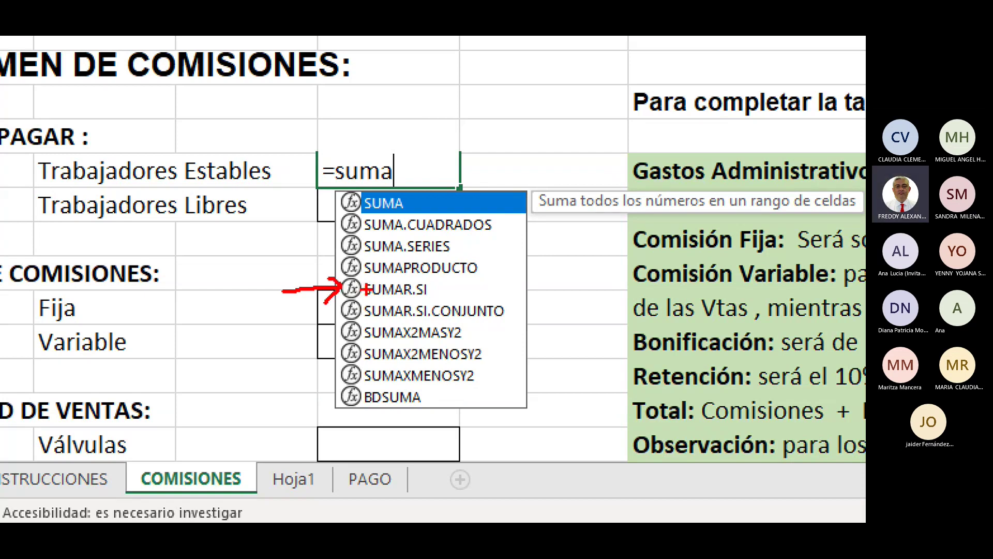
left_click_drag(366, 296, 431, 298)
left_click_drag(362, 320, 495, 321)
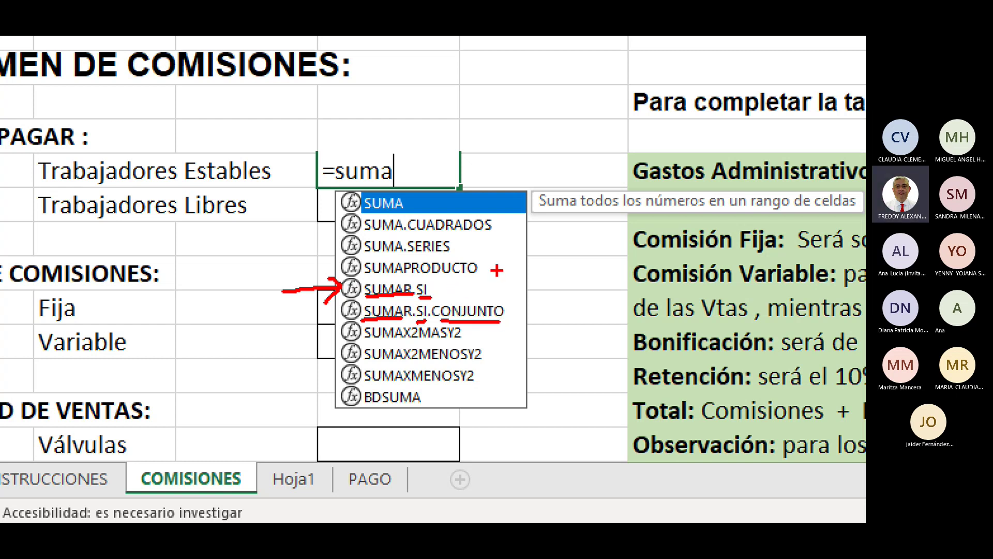
mouse_move(520, 269)
left_mouse_down()
mouse_move(429, 288)
mouse_move(446, 293)
left_mouse_up()
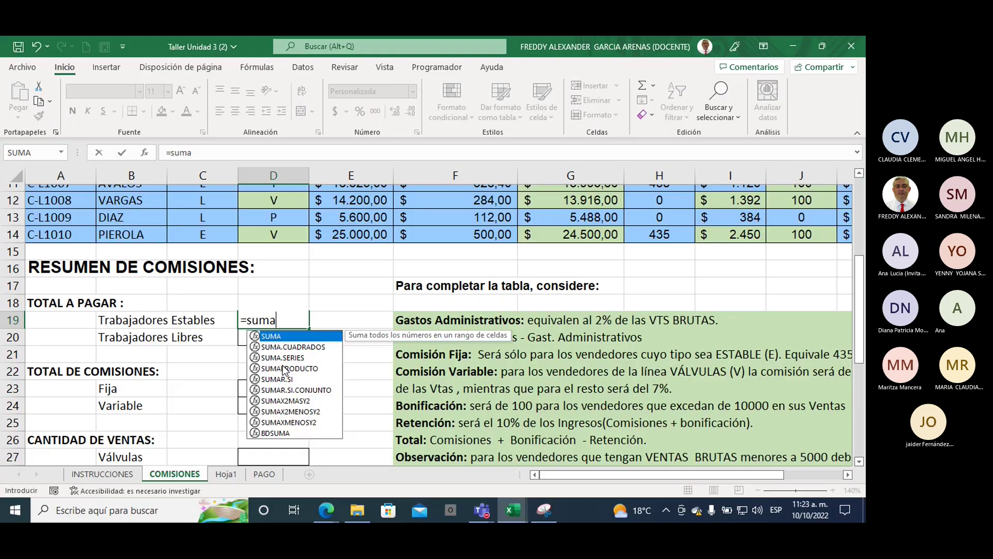
left_click(368, 382)
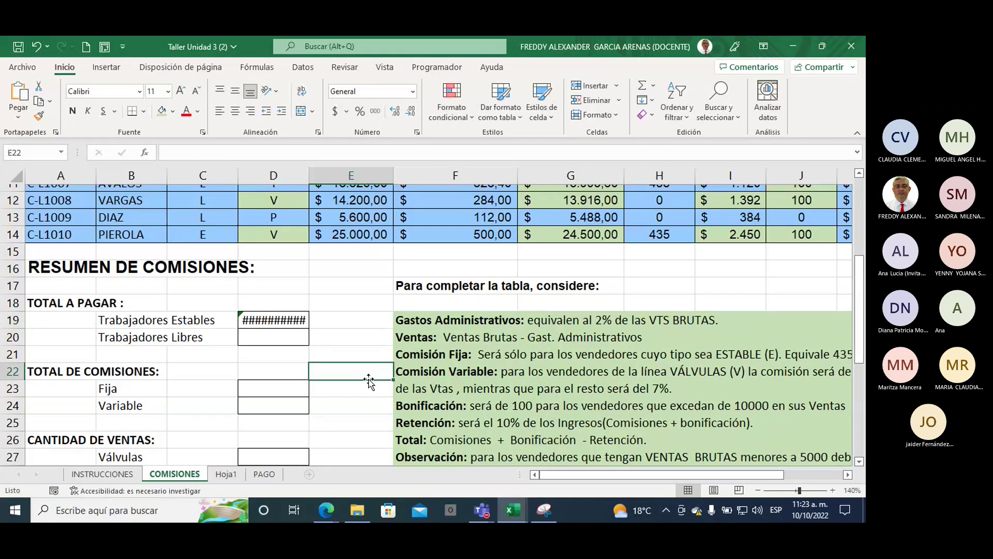
left_click(291, 322)
left_click(179, 153)
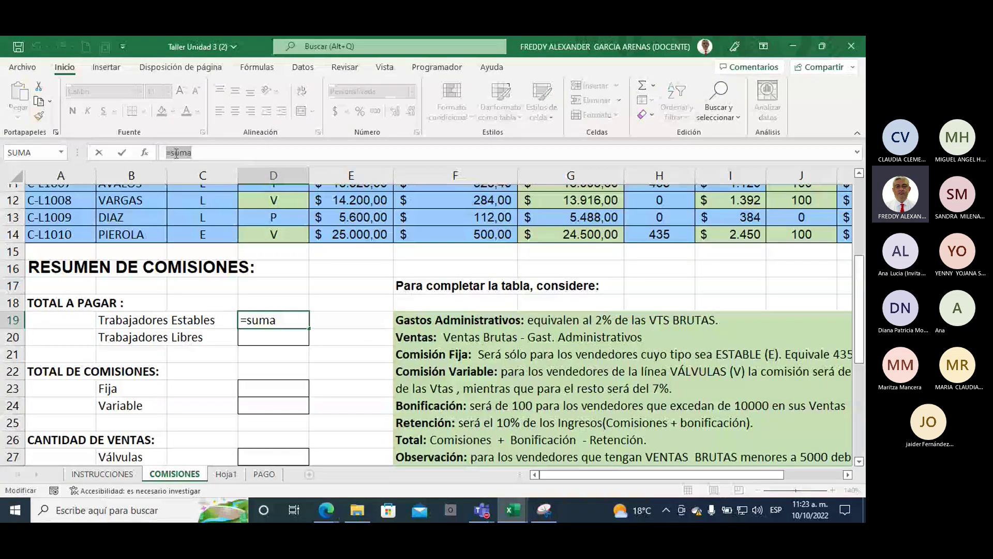
key("BackSpace")
key("BackSpace")
key("BackSpace")
key("Return")
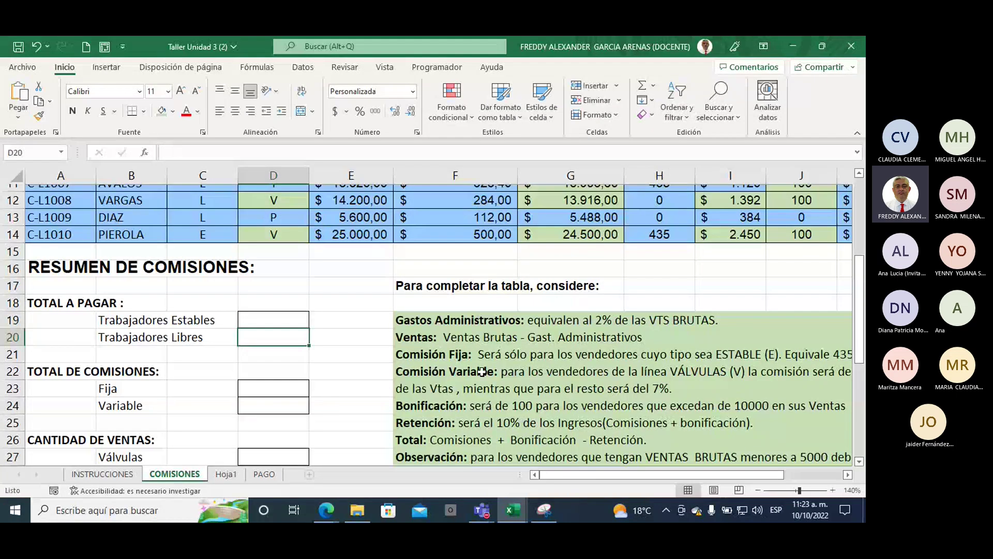
scroll(559, 402, "down", 2)
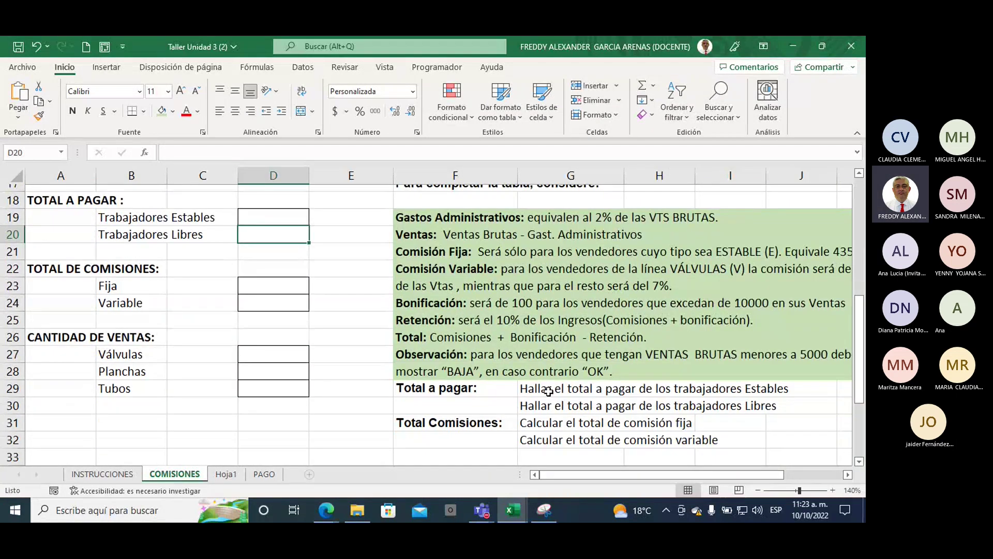
left_click(544, 387)
scroll(477, 343, "up", 4)
scroll(477, 344, "up", 1)
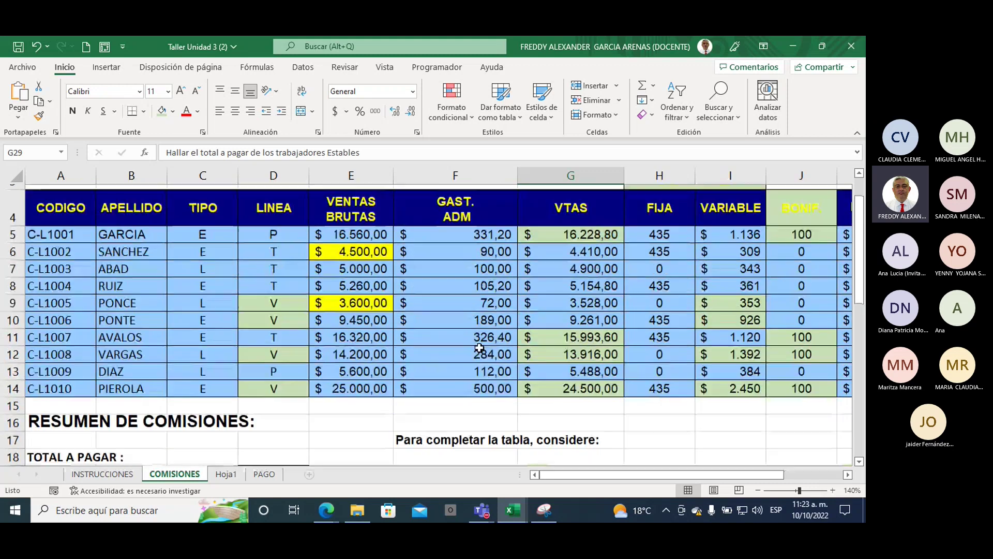
left_click_drag(569, 475, 674, 481)
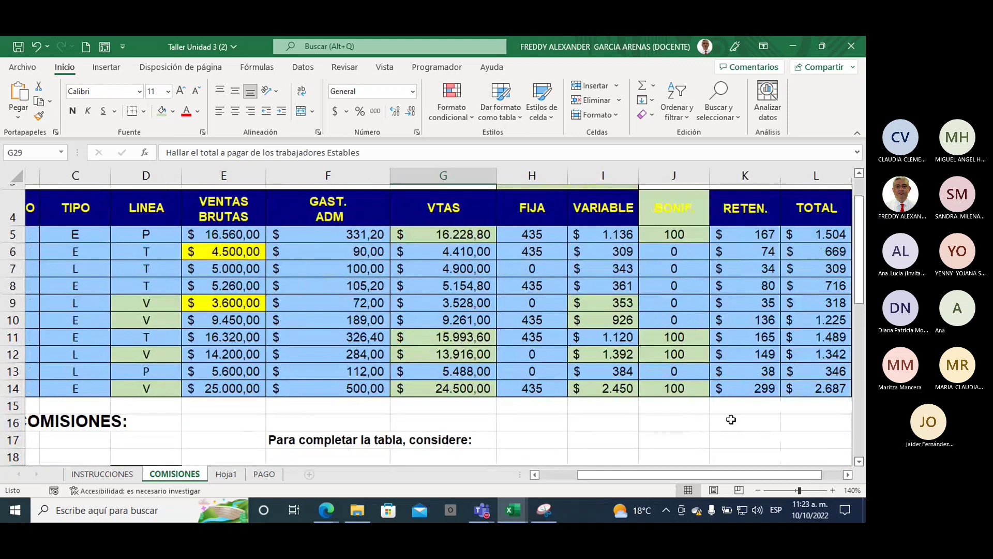
left_click(811, 234)
left_click_drag(811, 234, 814, 388)
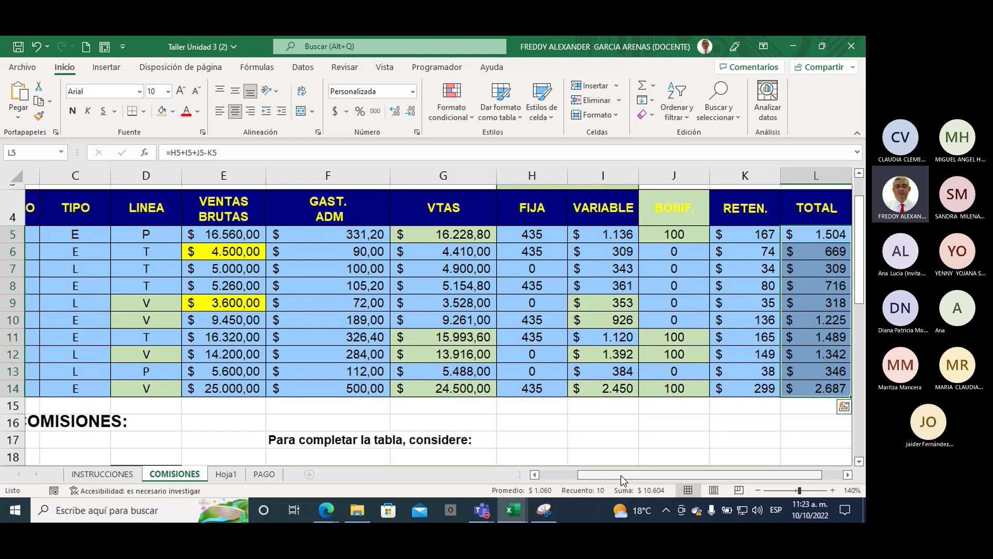
scroll(549, 455, "down", 1)
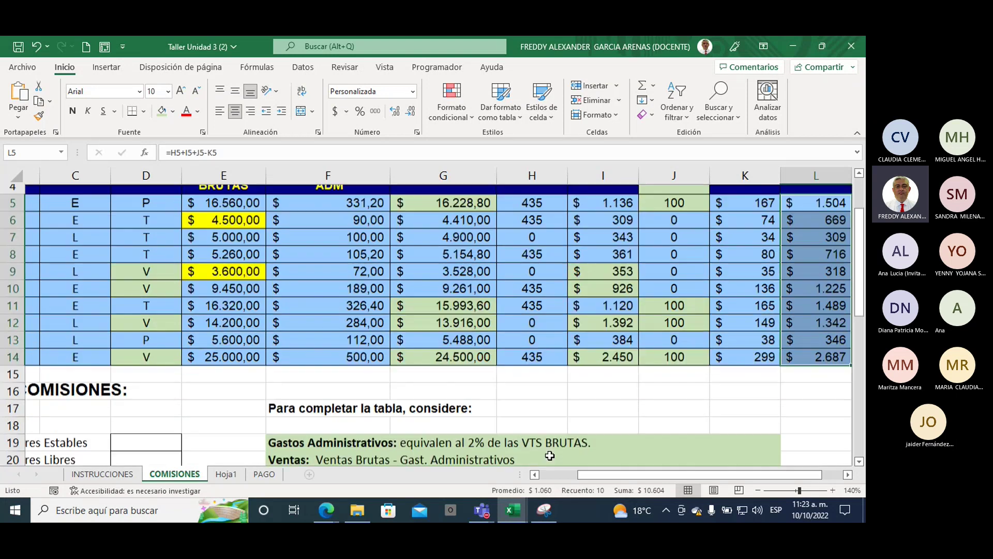
scroll(549, 455, "down", 3)
scroll(550, 455, "down", 1)
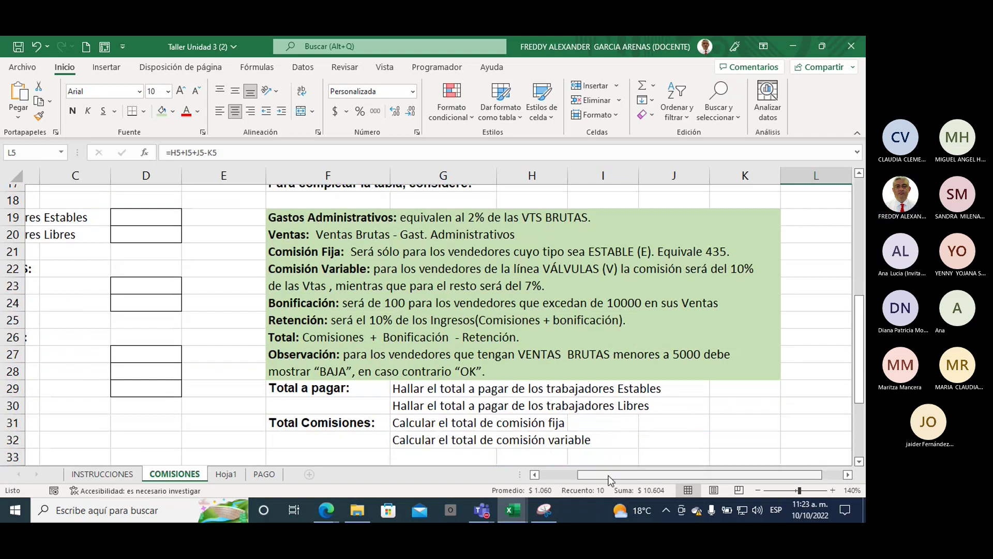
scroll(632, 445, "up", 2)
scroll(632, 445, "up", 3)
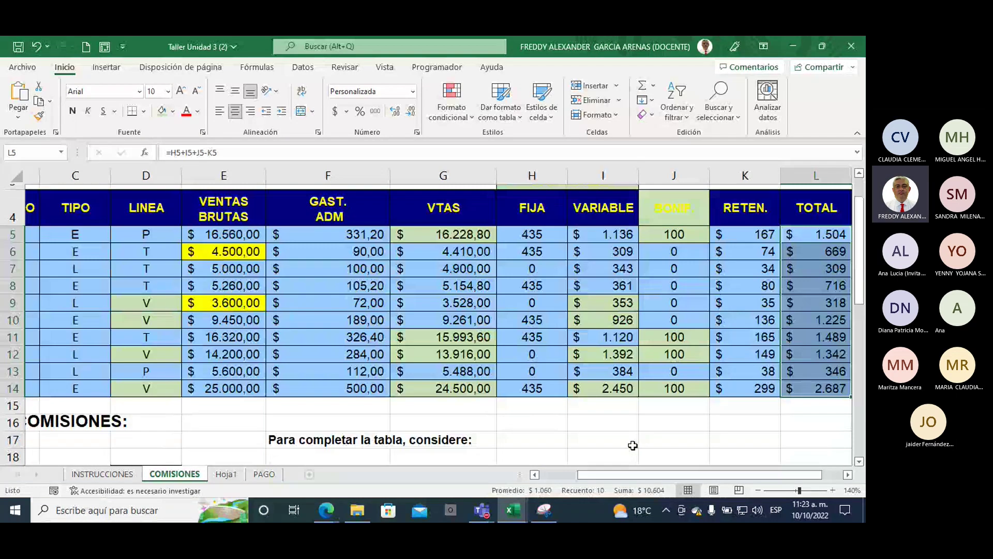
- Fill the type E cells C5, C6, C8, C10:C11 and C14 orange
left_click(79, 236)
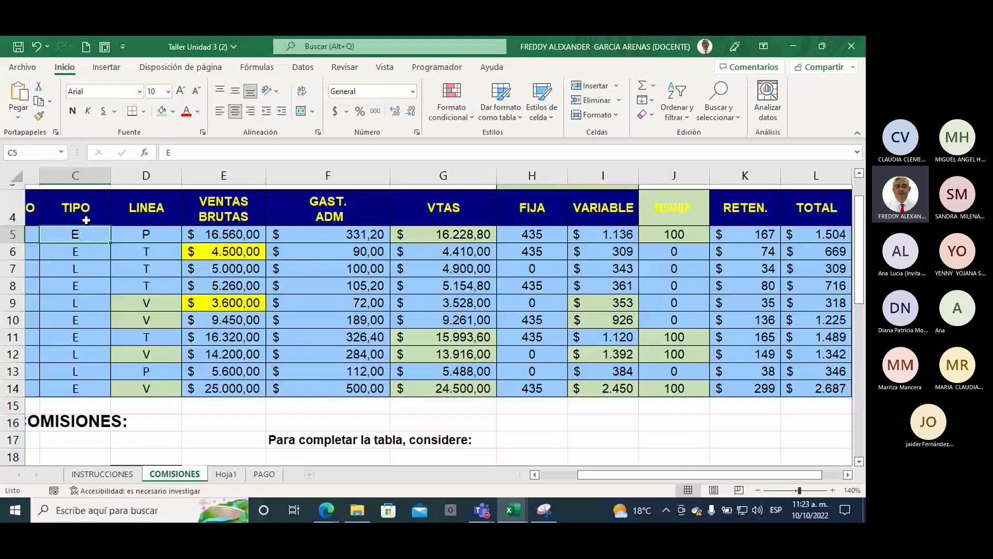
left_click(172, 112)
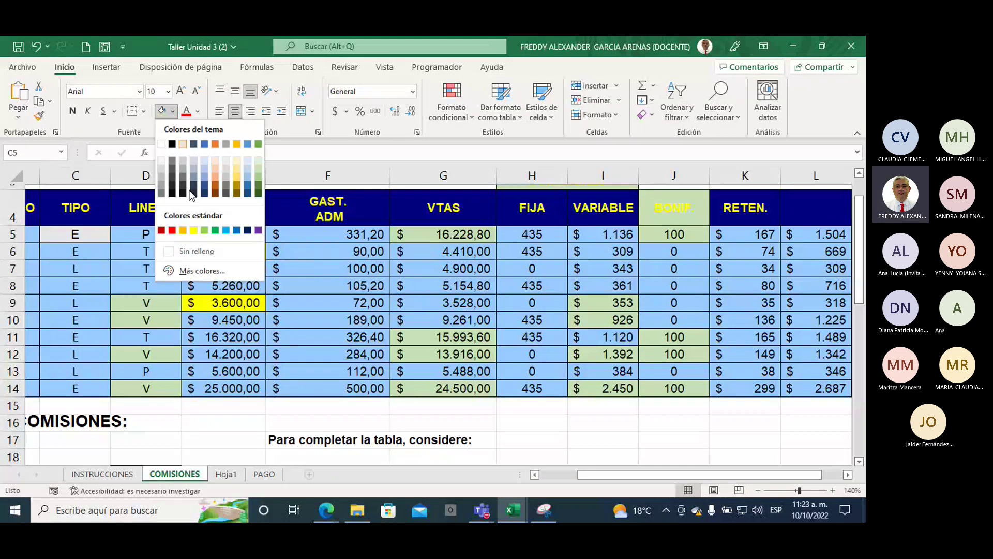
left_click(182, 229)
left_click(82, 251)
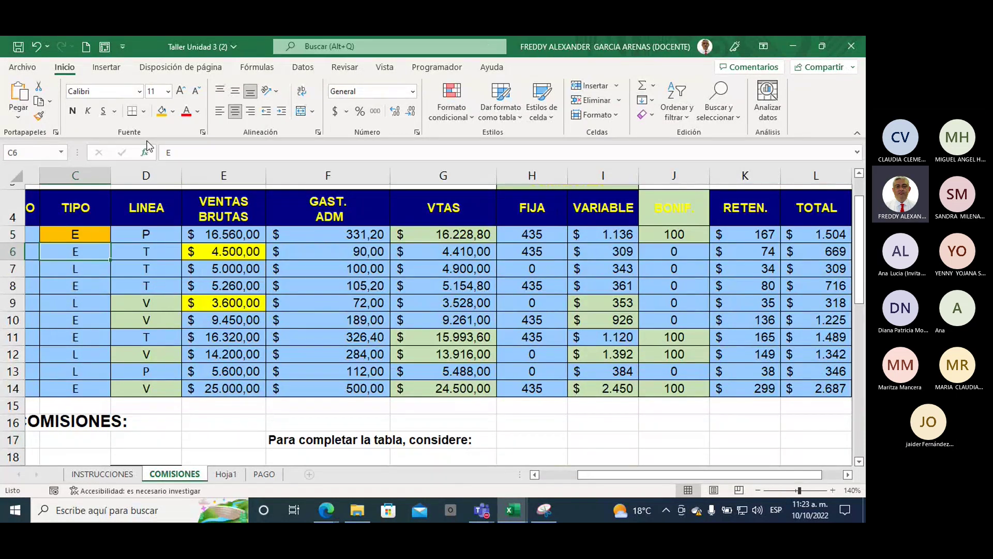
left_click(162, 111)
left_click(91, 283)
left_click(161, 112)
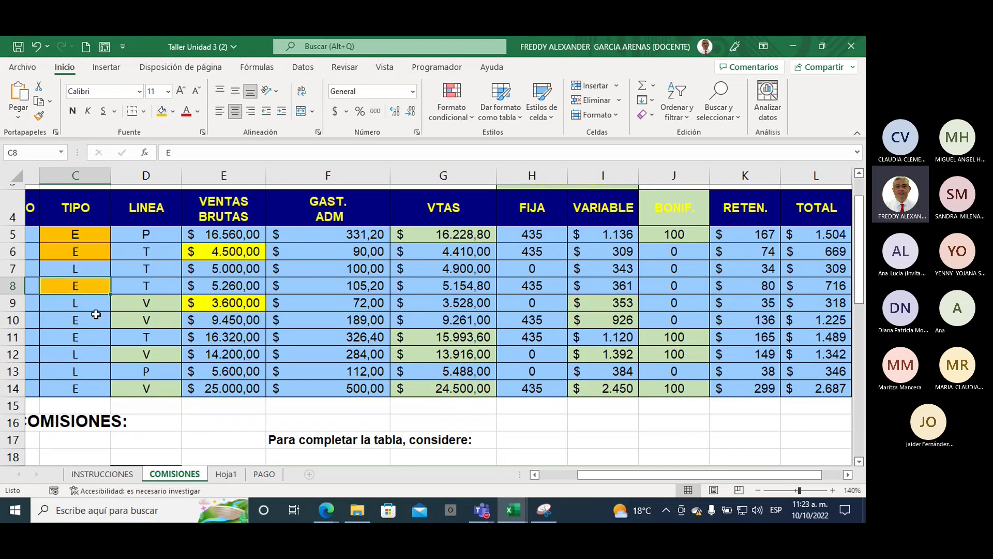
left_click_drag(83, 324, 84, 331)
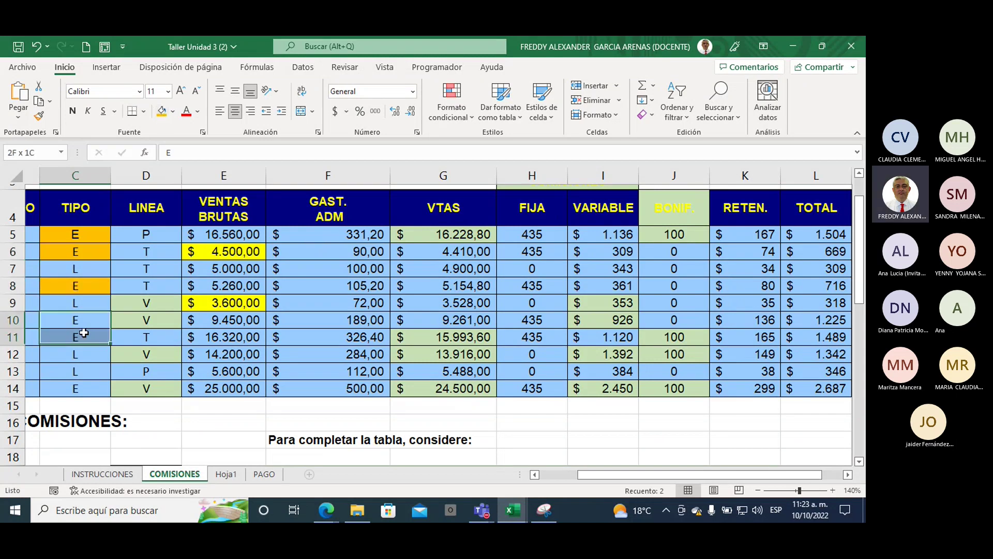
left_click(161, 111)
left_click(83, 383)
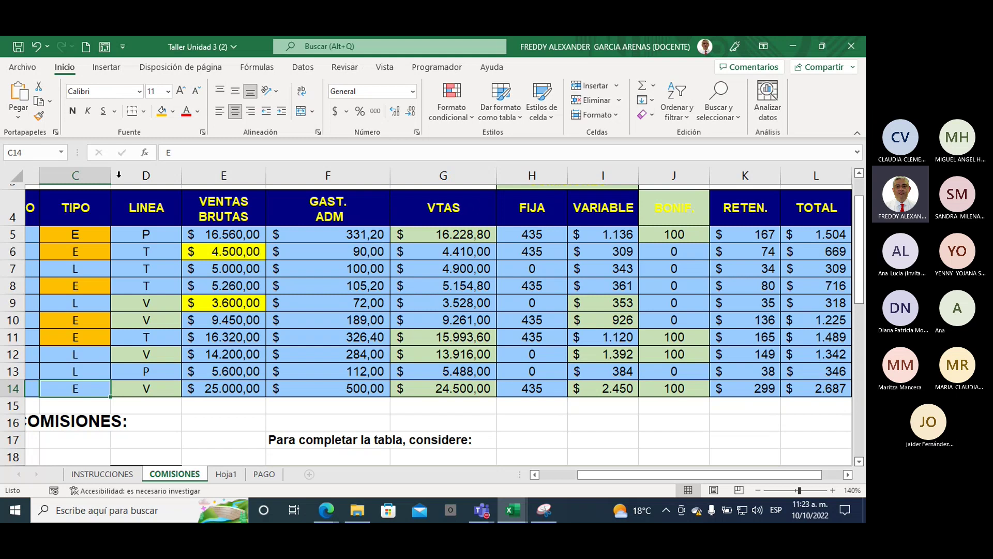
left_click(161, 111)
- Fill the matching totals L5:L6, L8, L10:L11 and L14 orange
left_click(806, 236)
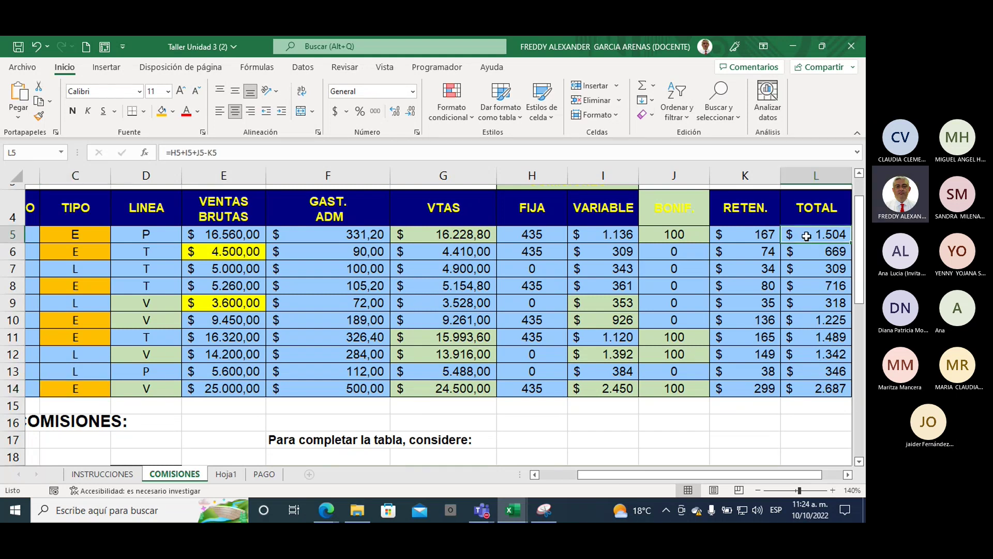
left_click_drag(807, 236, 799, 250)
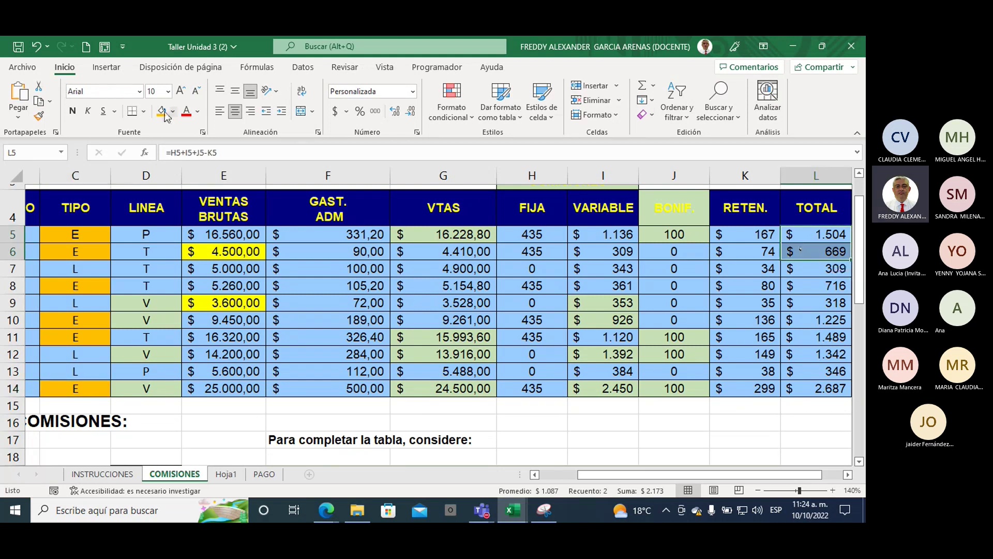
left_click(163, 112)
left_click(800, 286)
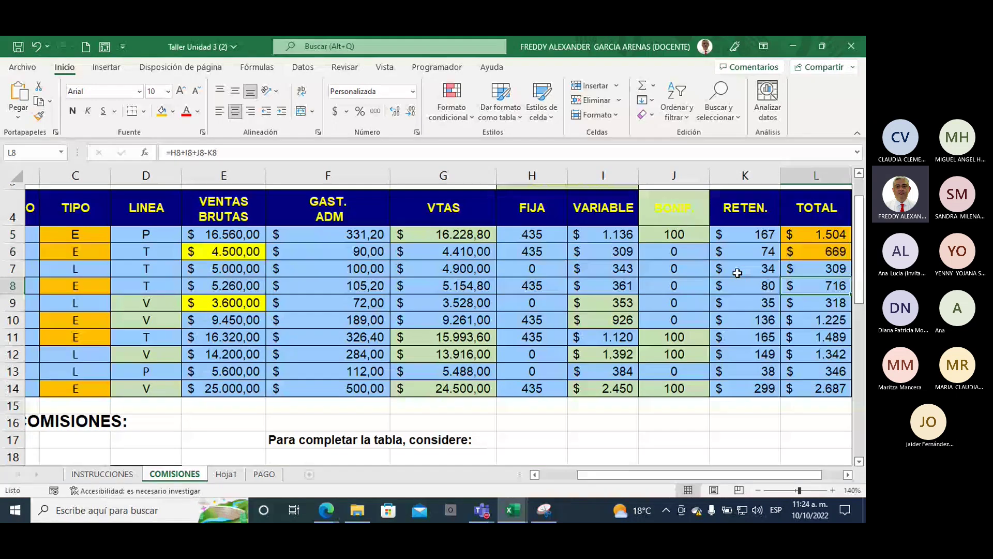
left_click(162, 112)
left_click_drag(804, 318, 801, 336)
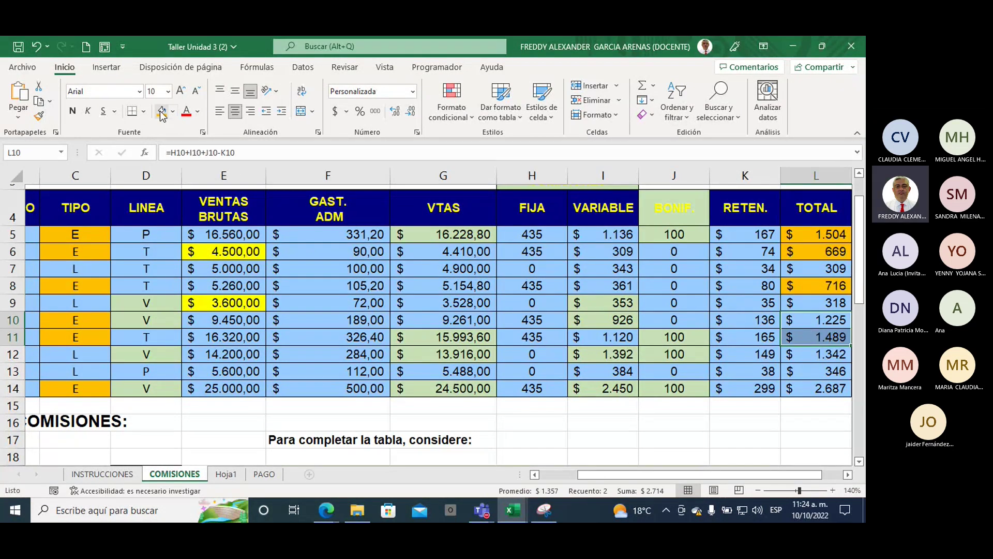
left_click(162, 113)
left_click(806, 388)
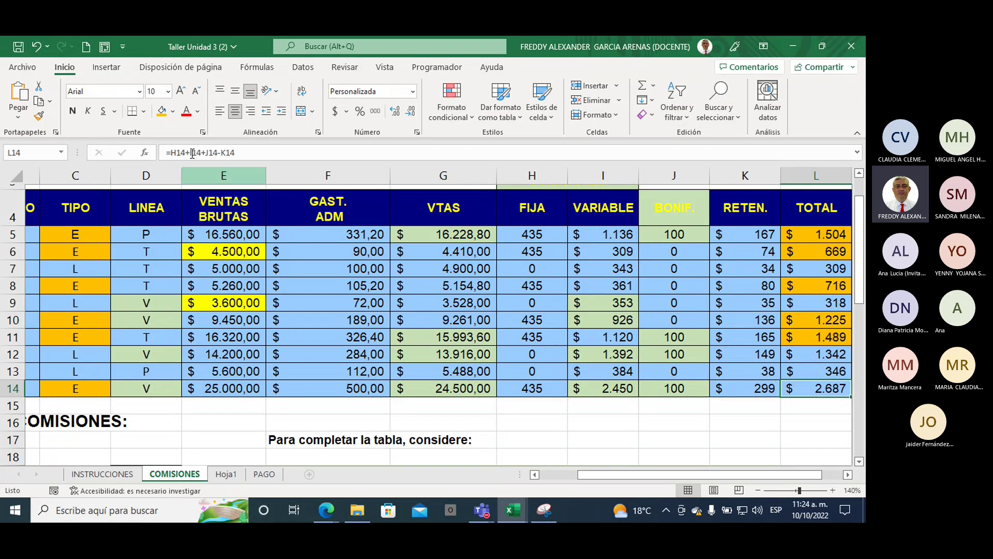
left_click(569, 424)
- Start a SUMA formula in I16 with L5, L6 and L8
type("=")
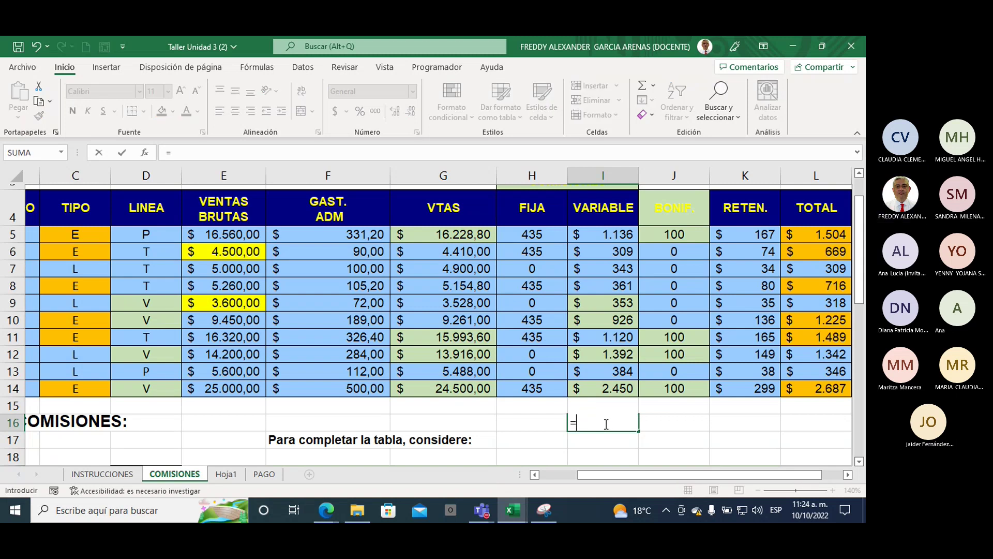
type("suma")
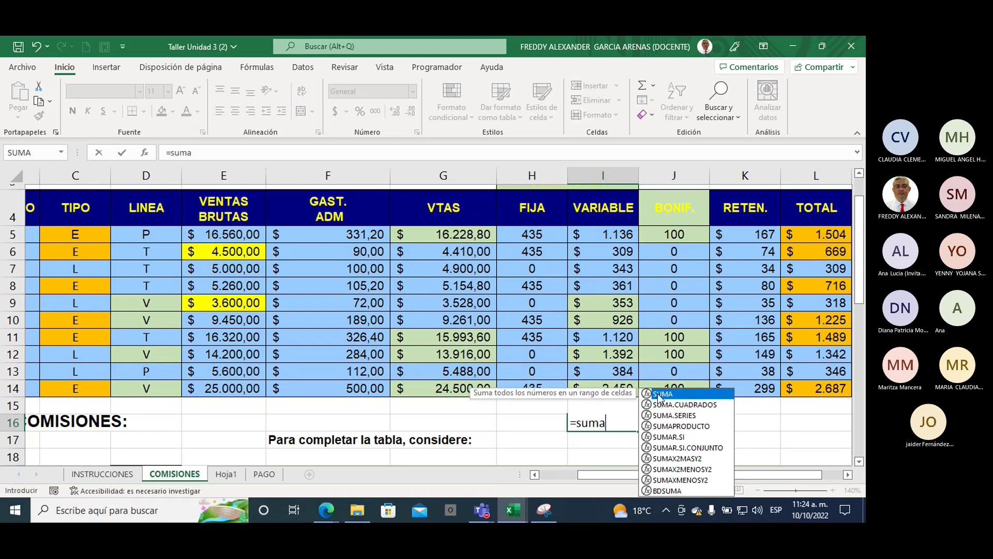
double_click(658, 394)
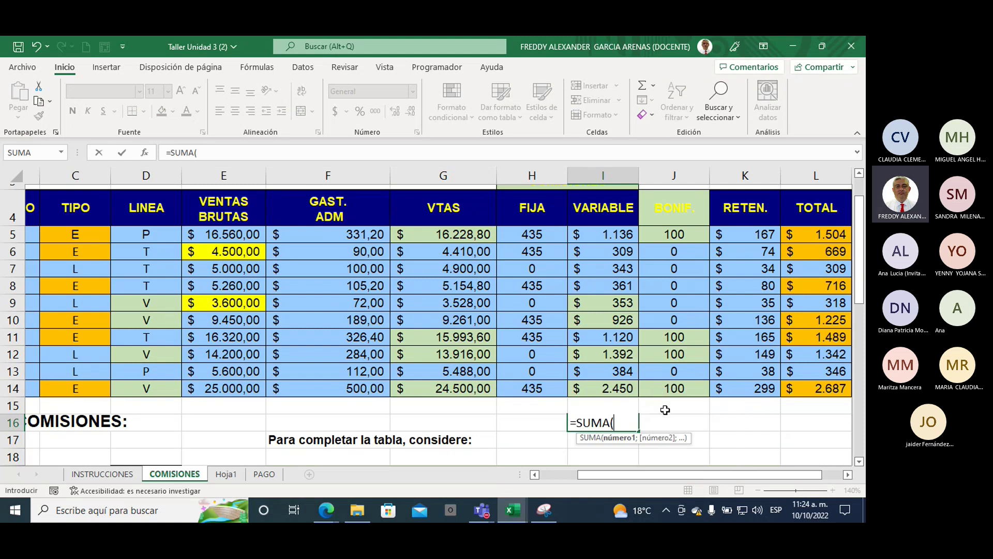
left_click(799, 238)
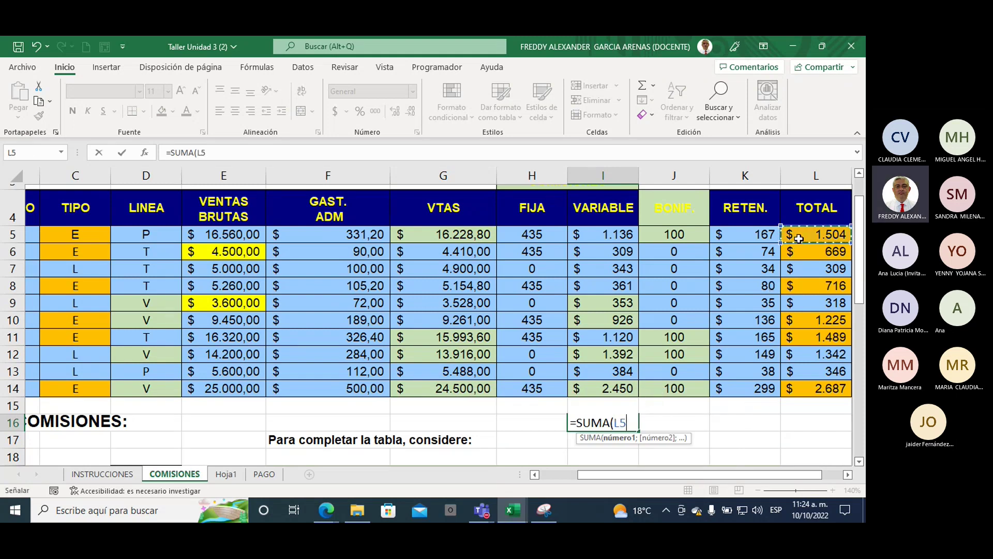
type(";")
left_click(804, 252)
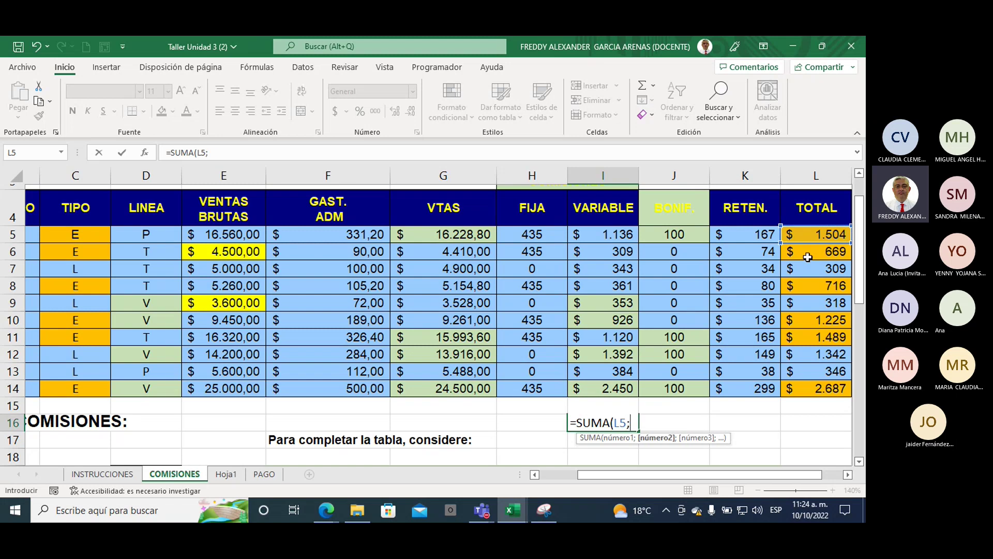
type("L6;")
left_click(808, 285)
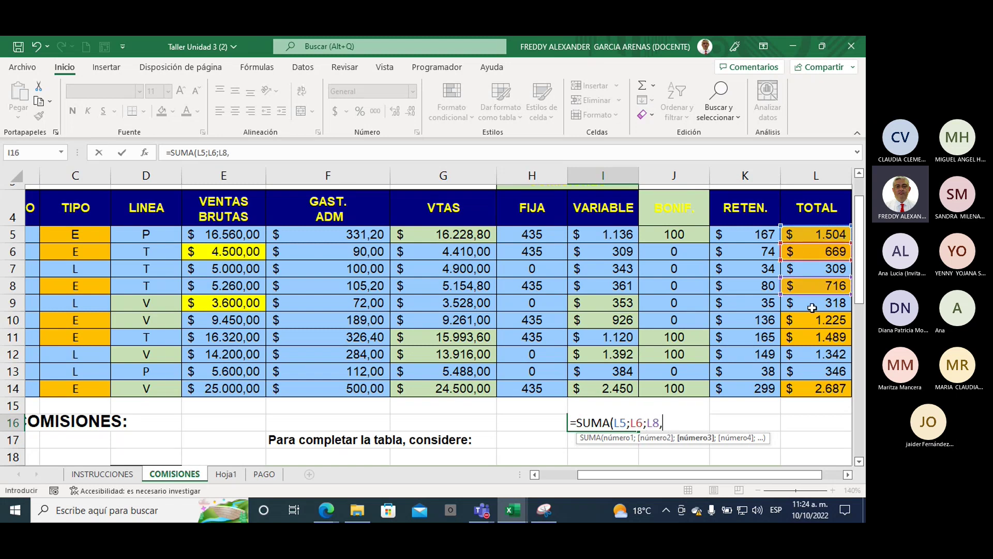
type(",")
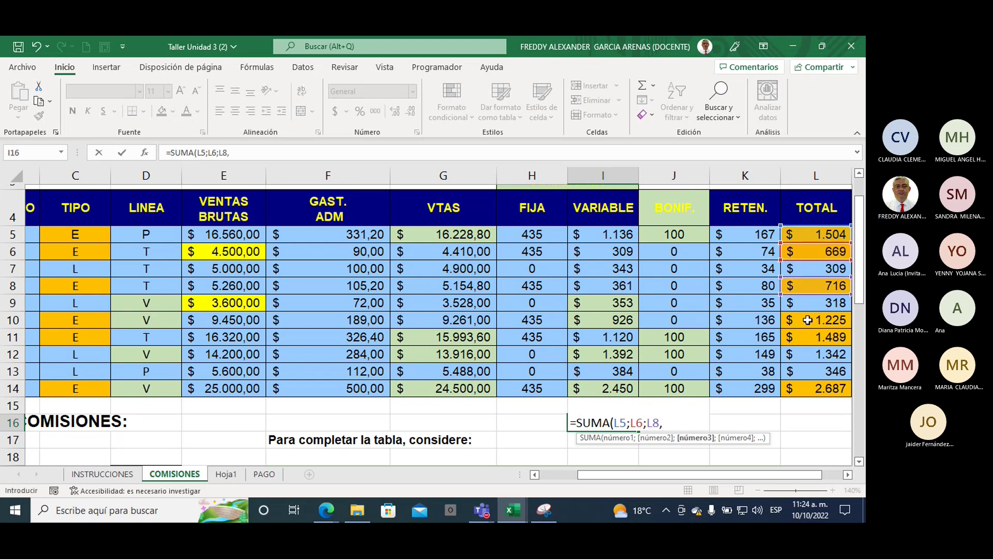
key("BackSpace")
type(";")
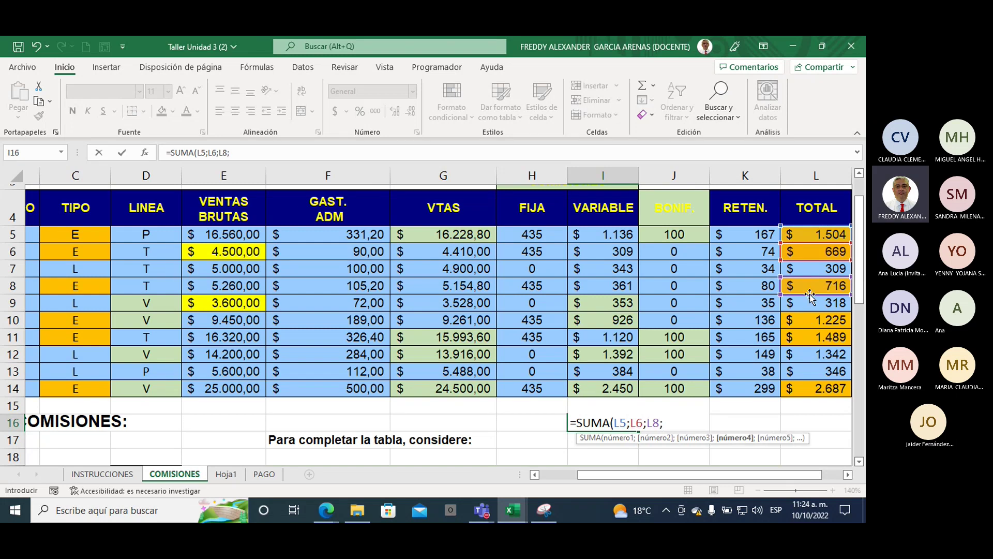
- Add L10, L11 and L14 to complete the sum, giving $ 8.290
left_click(811, 320)
type(";")
left_click(813, 336)
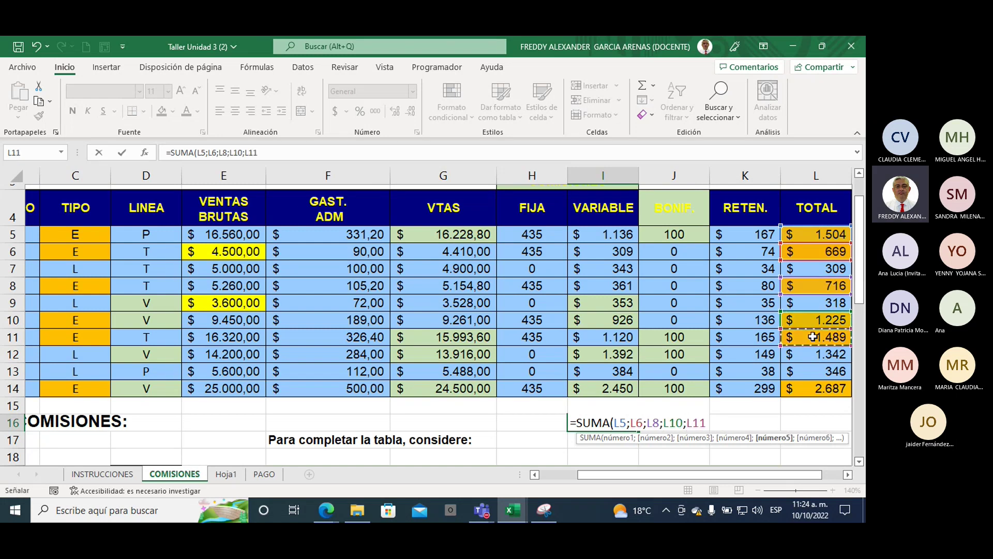
type(";")
left_click(813, 389)
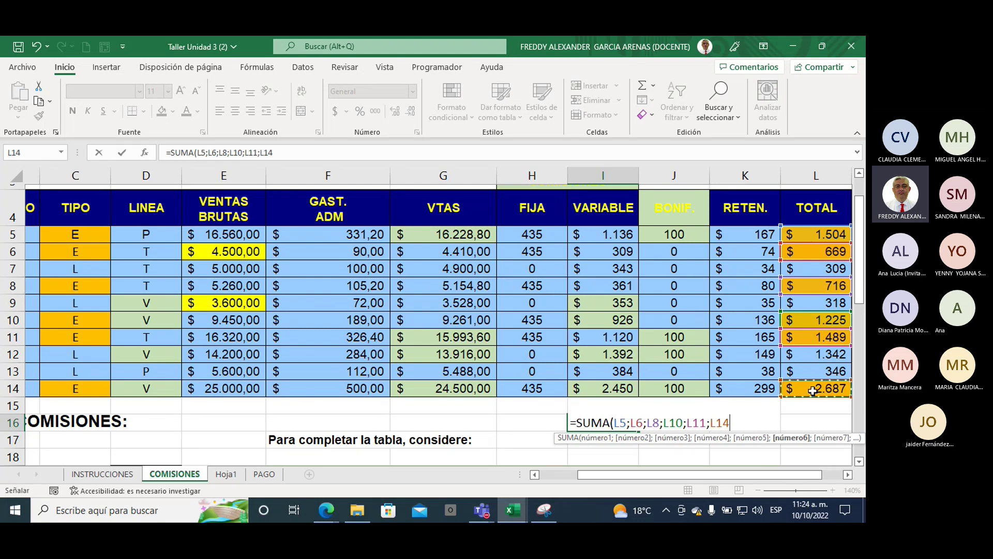
type(")")
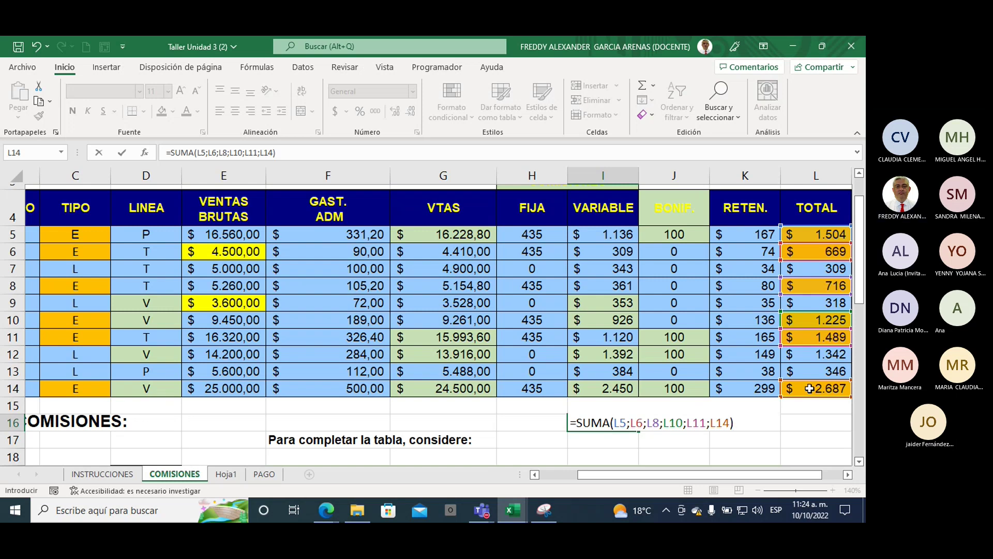
key("Return")
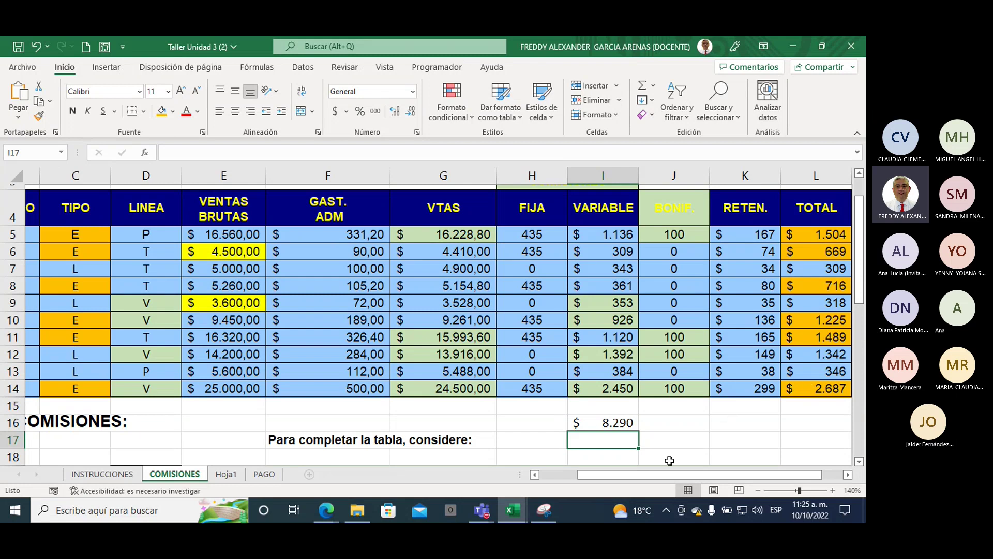
- Enter =SUMAR.SI(C5:C14;"E";L5:L13) in D19 for the Trabajadores Estables total
left_click_drag(631, 473, 575, 474)
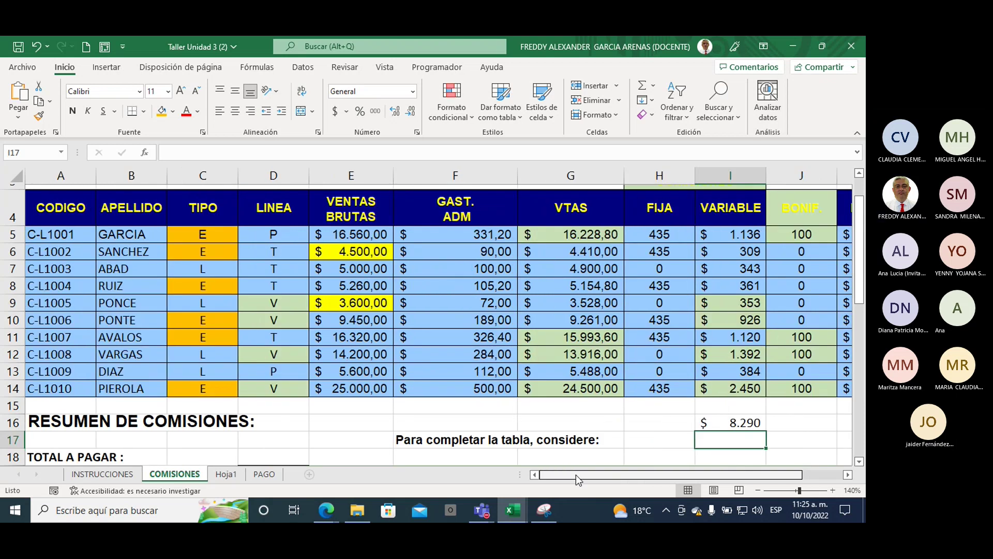
scroll(252, 422, "down", 1)
left_click(251, 422)
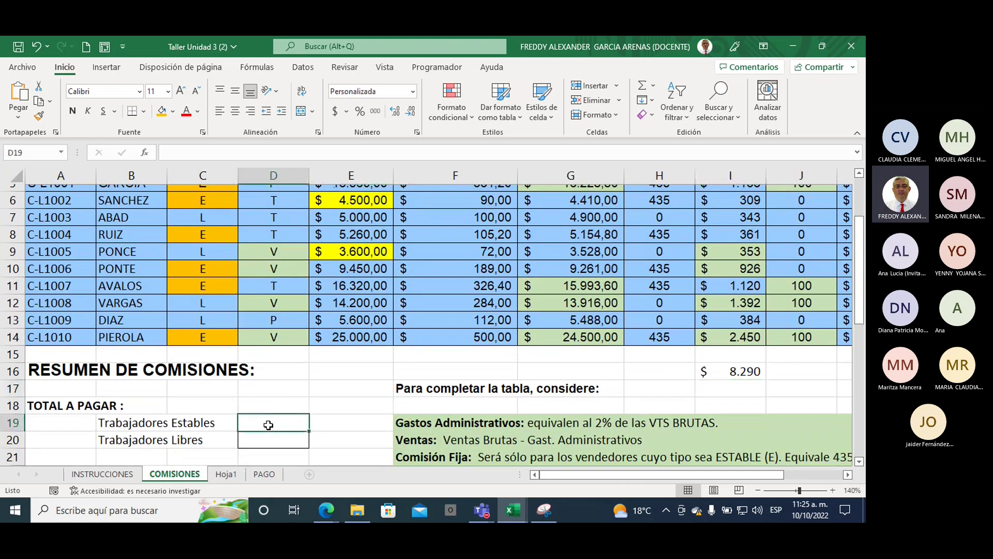
type("=s")
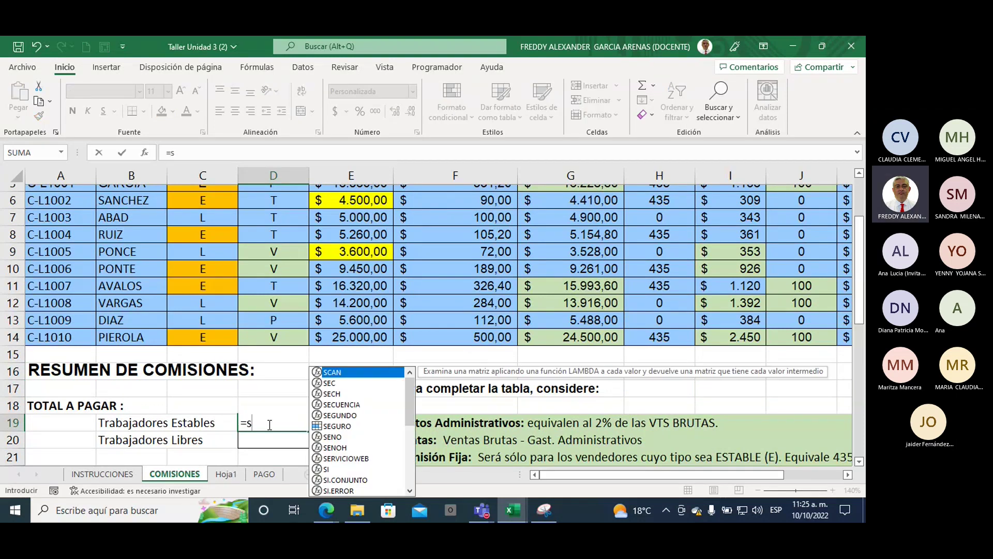
type("uma")
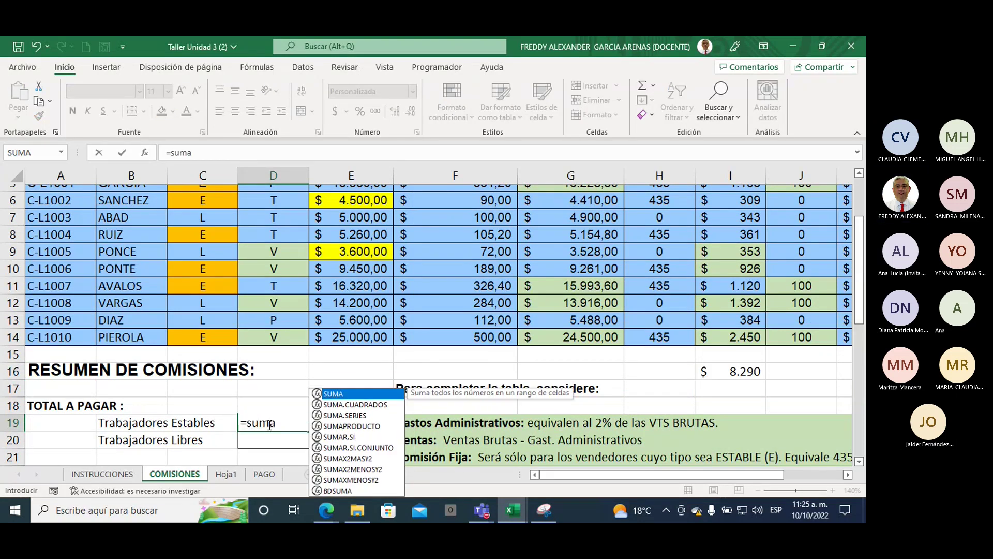
type("r")
double_click(282, 439)
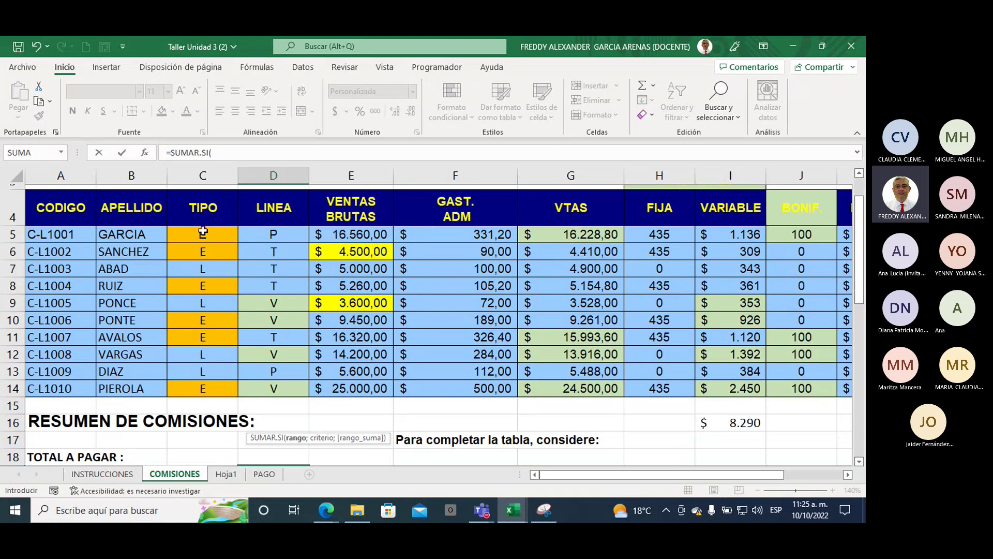
left_click_drag(202, 230, 209, 393)
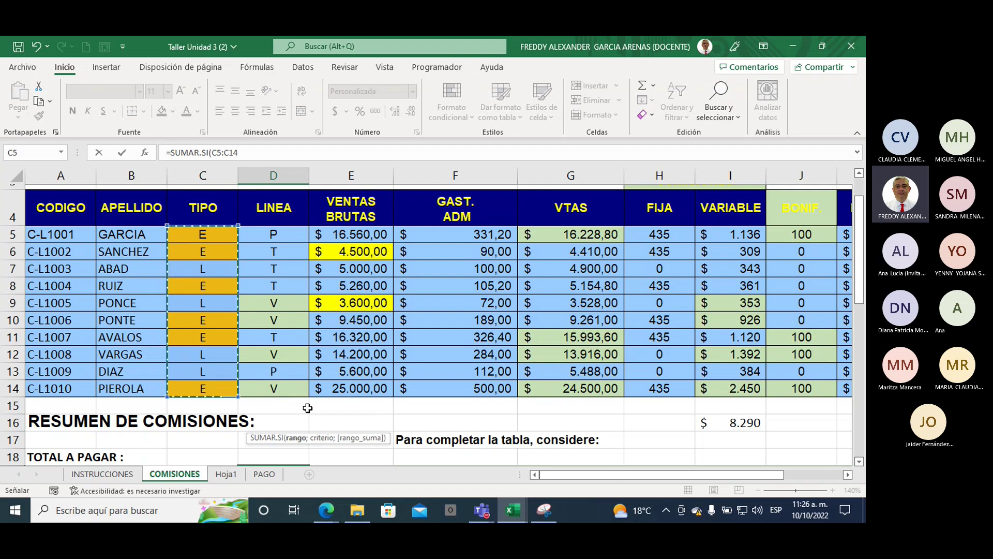
type(";\"E")
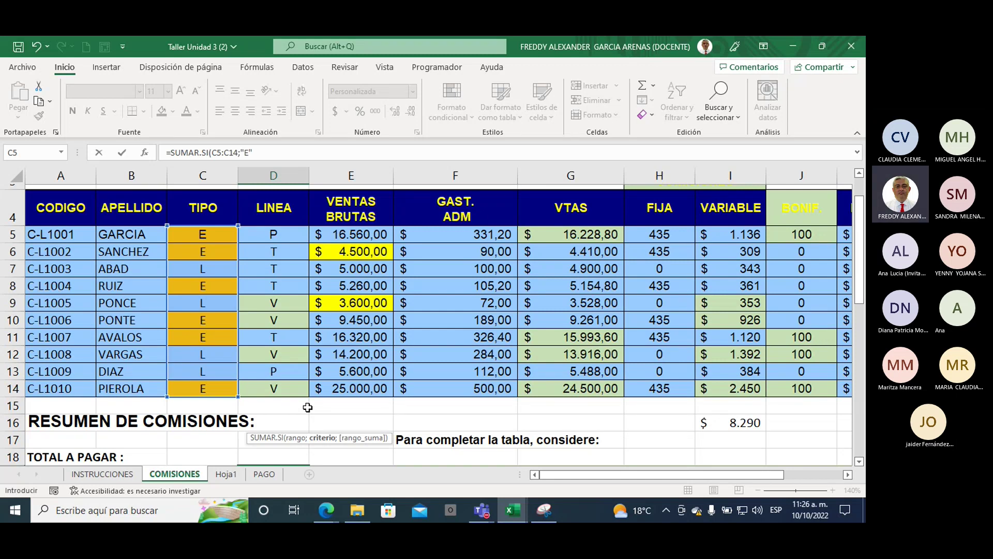
type(";")
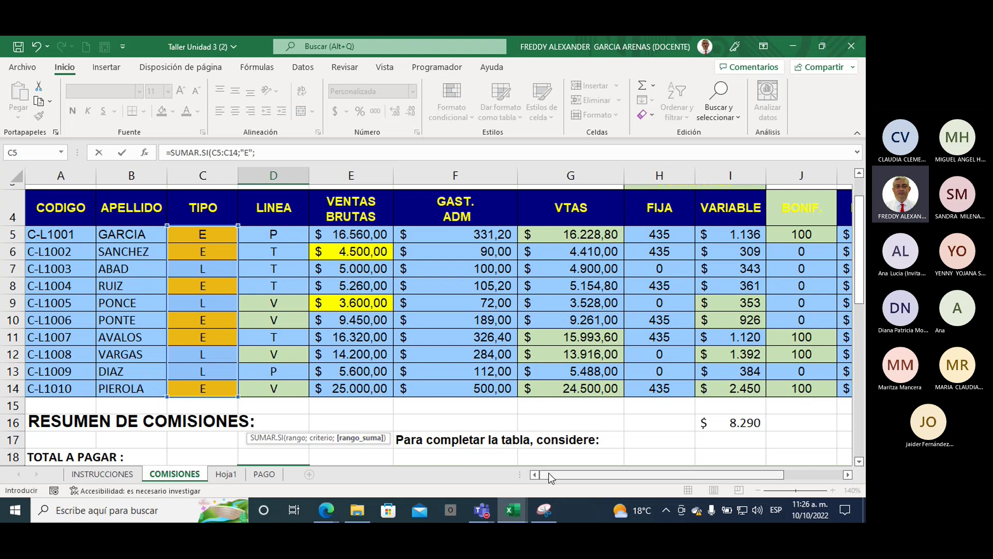
left_click_drag(624, 475, 663, 475)
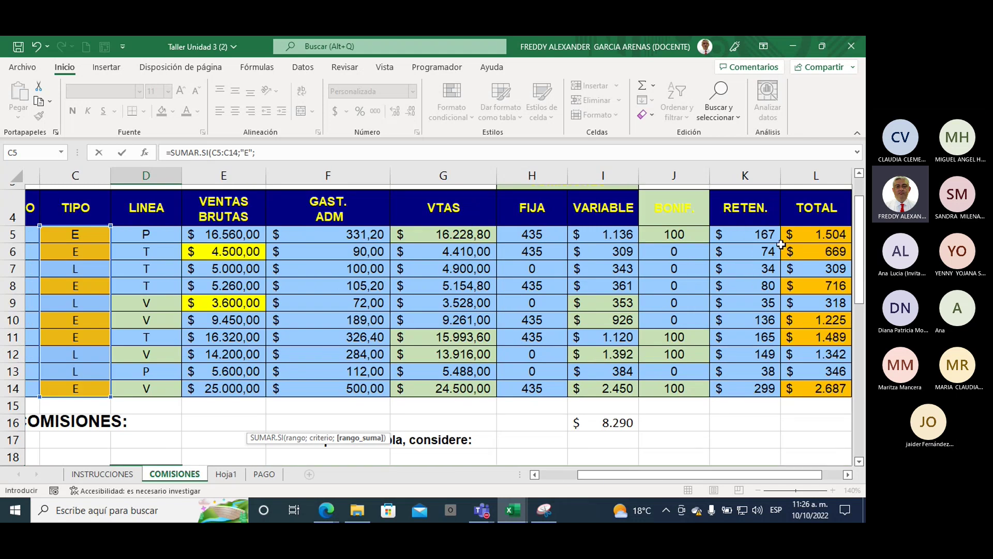
left_click_drag(796, 212, 797, 285)
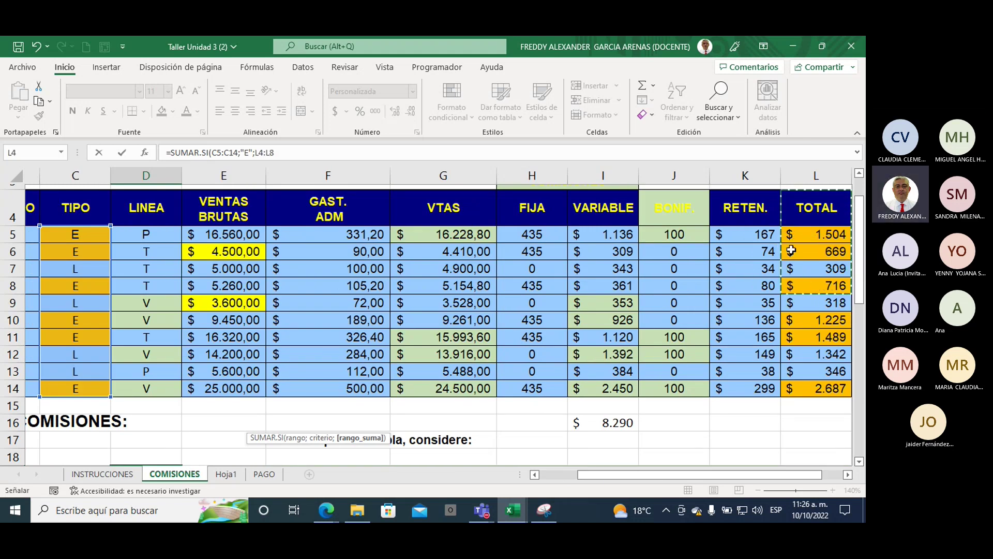
left_click_drag(792, 371, 805, 249)
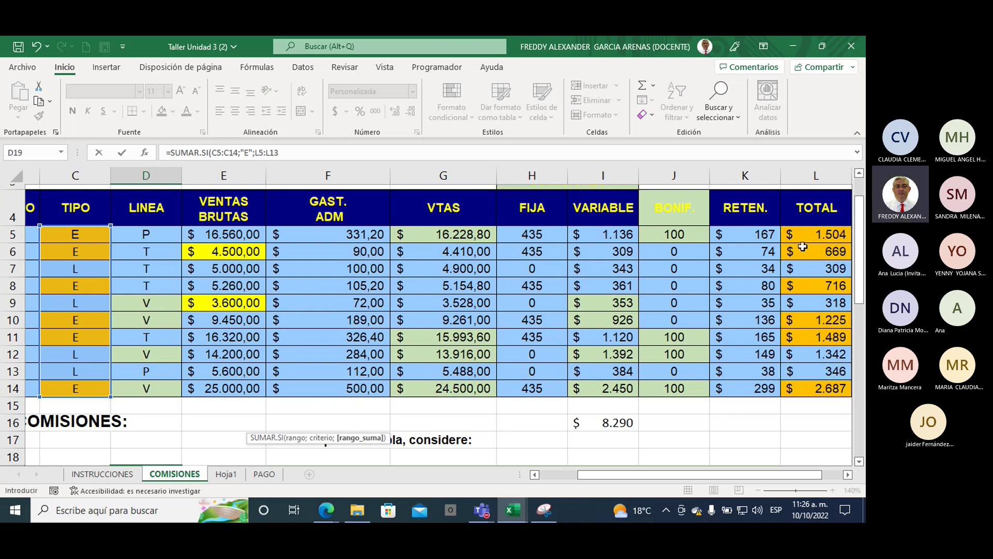
left_click(801, 224)
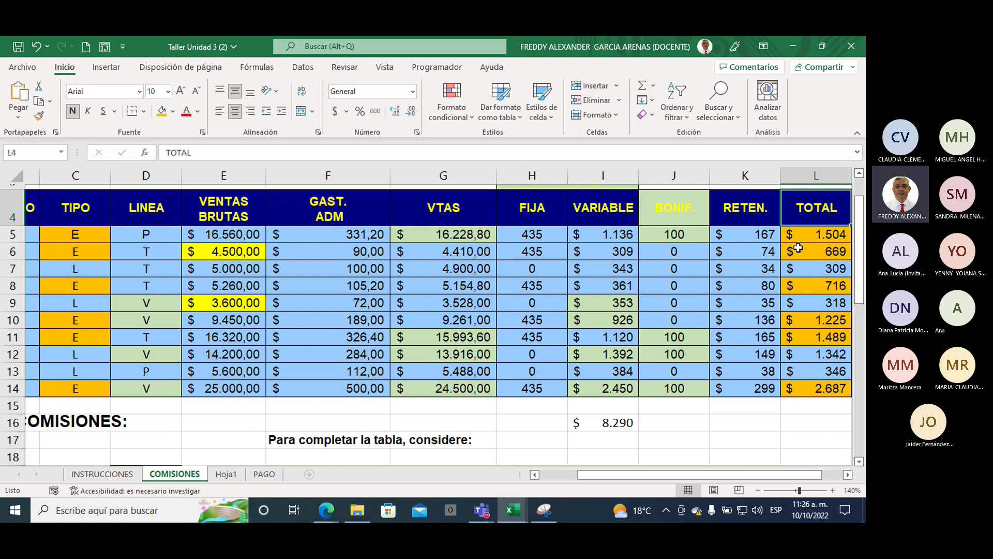
- Correct the D19 sum range from L13 to L14 so it shows $ 8.290
key("Down")
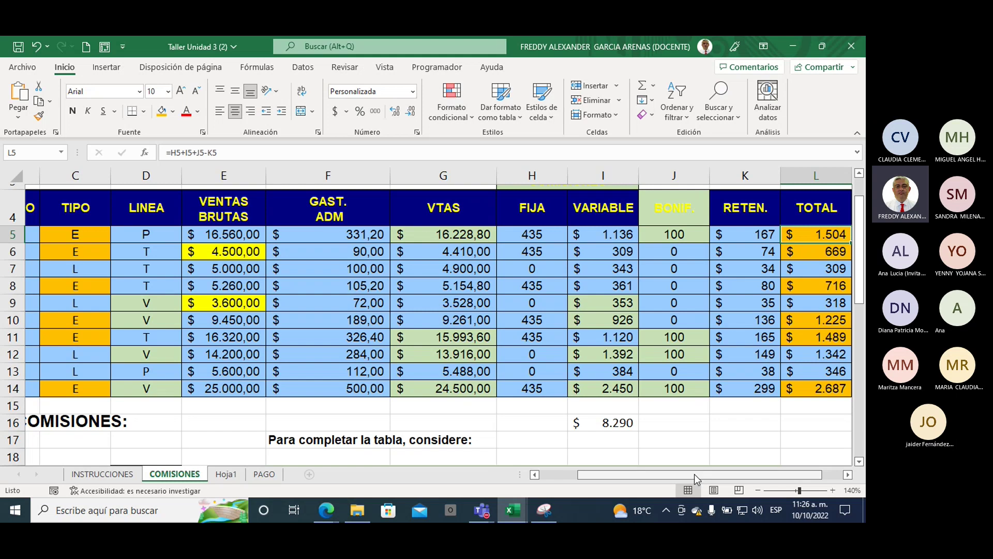
left_click_drag(694, 474, 573, 472)
scroll(310, 437, "down", 2)
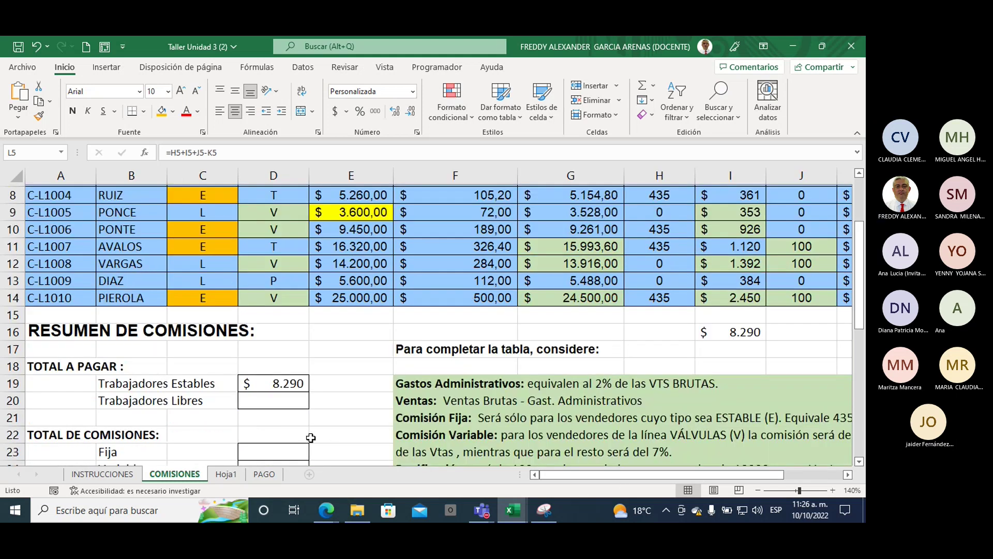
scroll(310, 438, "down", 1)
left_click(275, 331)
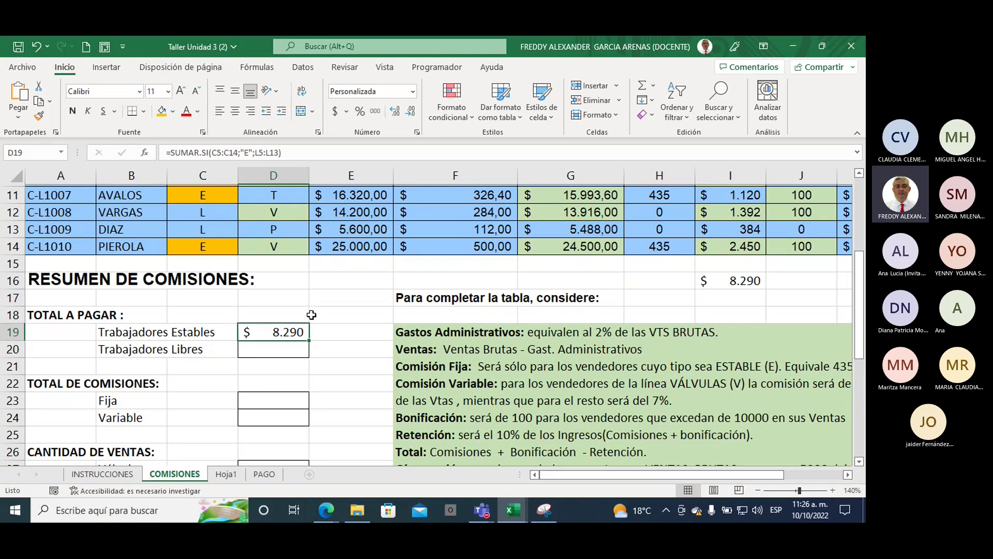
scroll(312, 314, "up", 2)
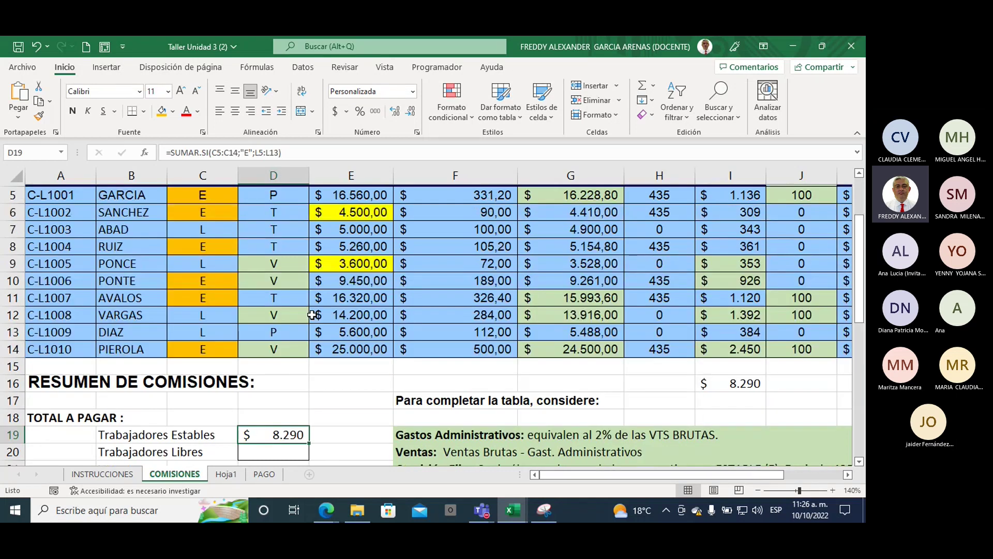
left_click_drag(575, 474, 706, 488)
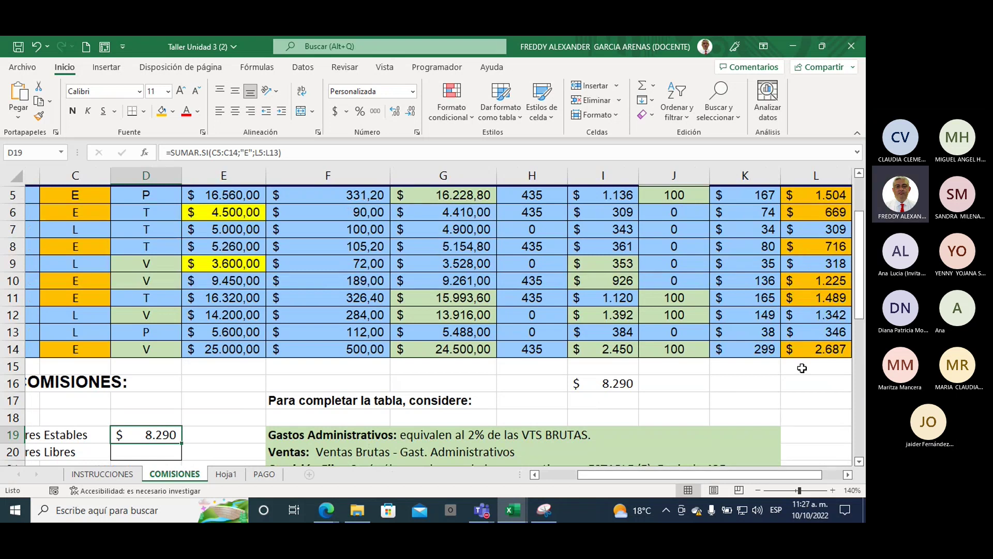
left_click(278, 152)
left_click(284, 152)
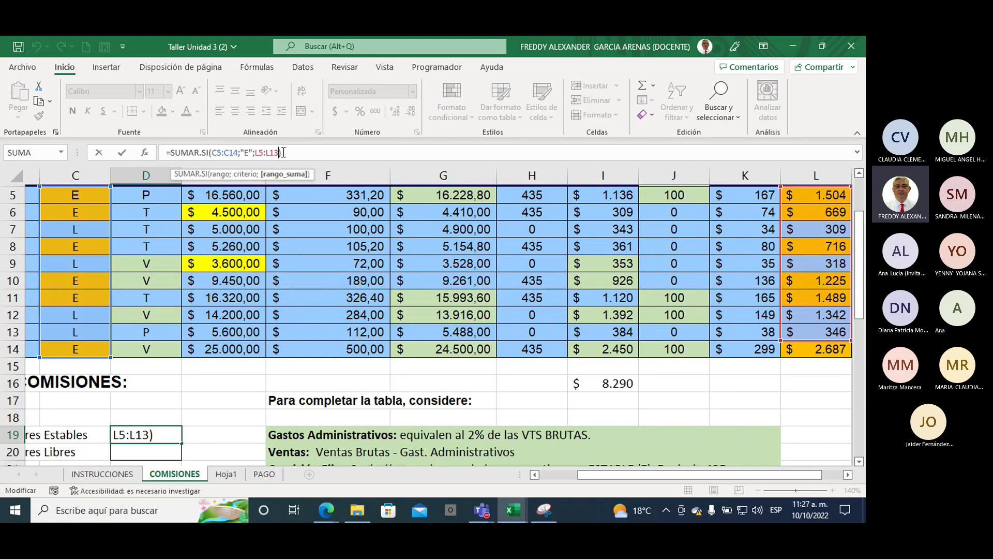
key("Left")
key("BackSpace")
type("4")
key("Return")
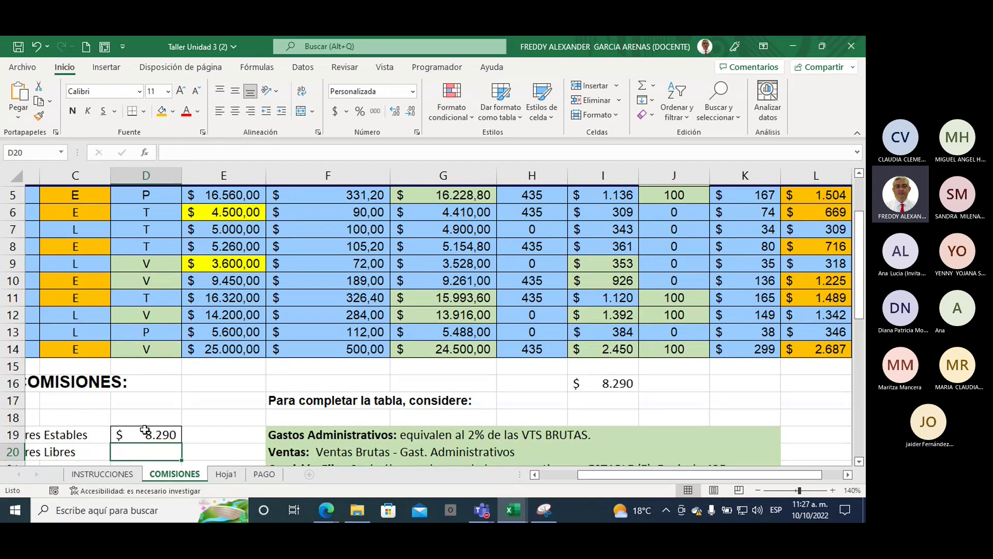
left_click(145, 433)
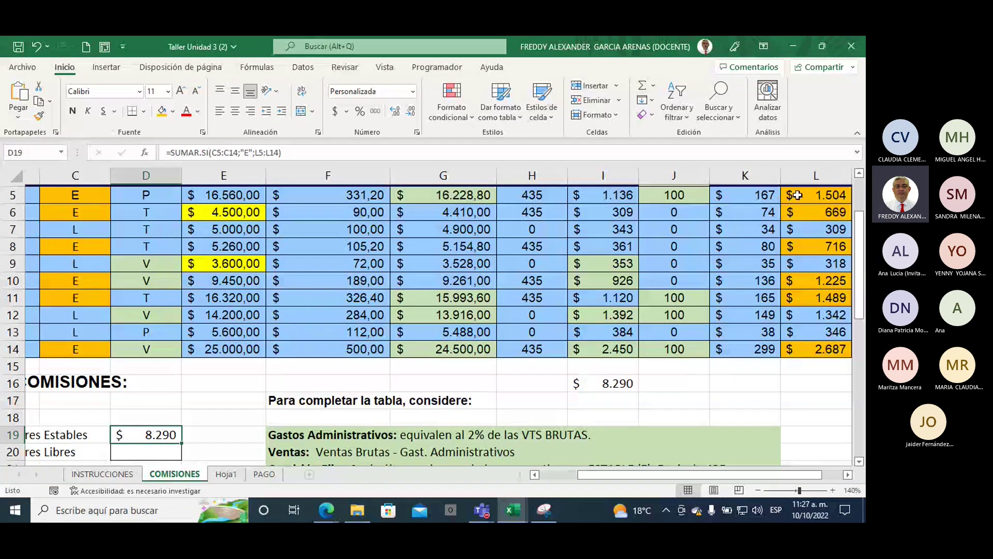
mouse_move(714, 168)
left_mouse_down()
mouse_move(778, 190)
mouse_move(765, 200)
left_mouse_up()
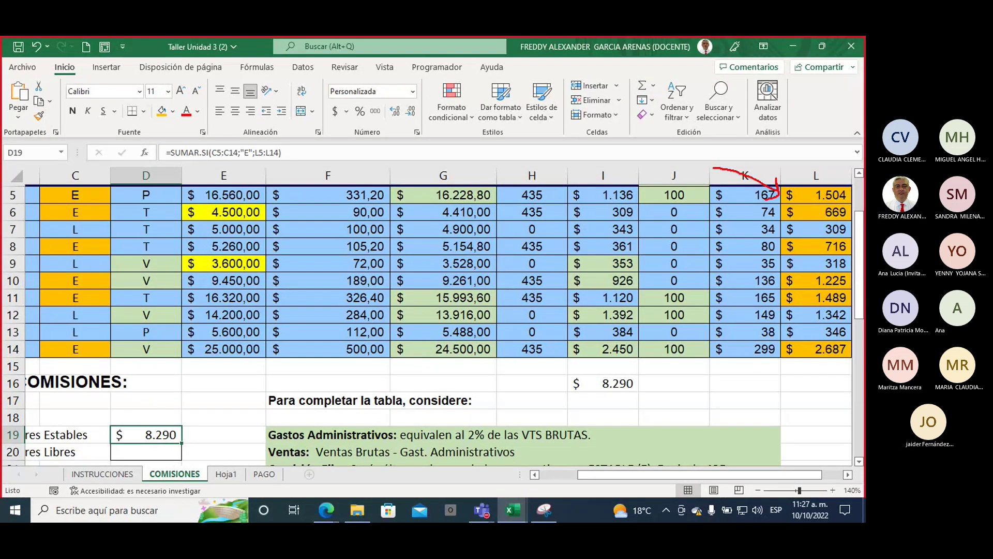
mouse_move(729, 385)
left_mouse_down()
mouse_move(782, 363)
mouse_move(781, 329)
mouse_move(822, 326)
mouse_move(852, 357)
mouse_move(782, 364)
left_mouse_up()
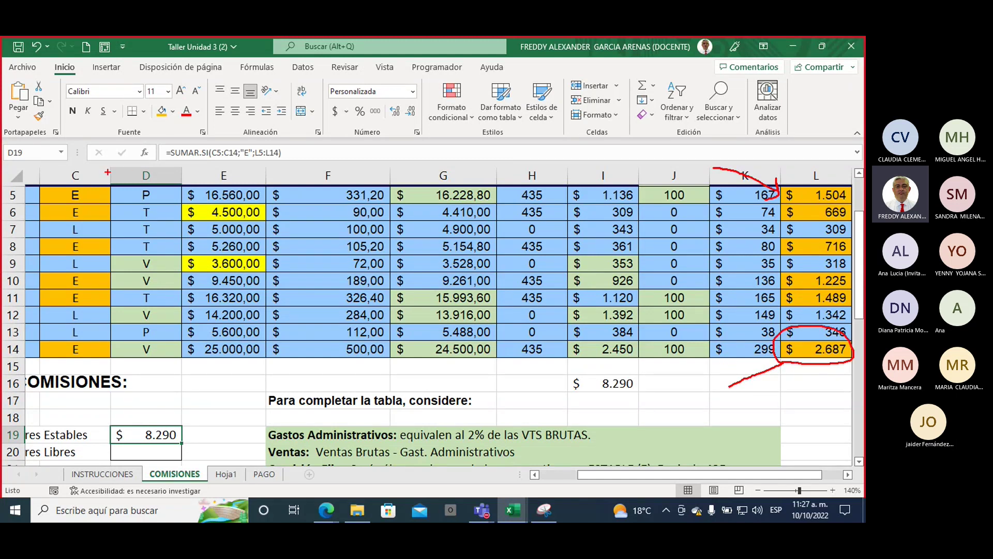
mouse_move(108, 172)
left_mouse_down()
mouse_move(120, 326)
mouse_move(65, 372)
mouse_move(29, 269)
mouse_move(51, 161)
mouse_move(111, 179)
left_mouse_up()
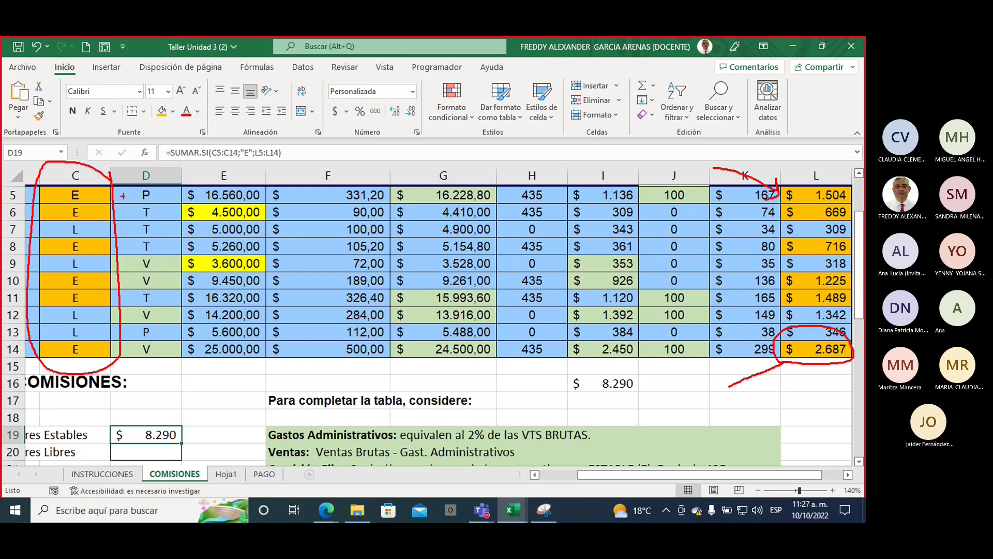
mouse_move(267, 159)
left_mouse_down()
mouse_move(158, 173)
mouse_move(171, 200)
left_mouse_up()
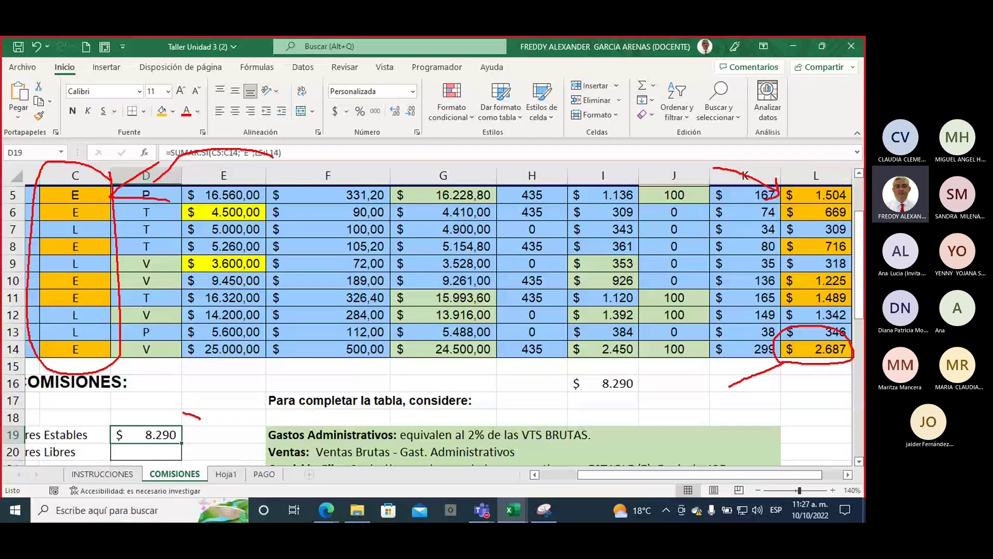
mouse_move(200, 416)
left_mouse_down()
mouse_move(202, 439)
mouse_move(201, 418)
mouse_move(236, 398)
mouse_move(523, 371)
mouse_move(626, 398)
mouse_move(653, 381)
mouse_move(564, 370)
left_mouse_up()
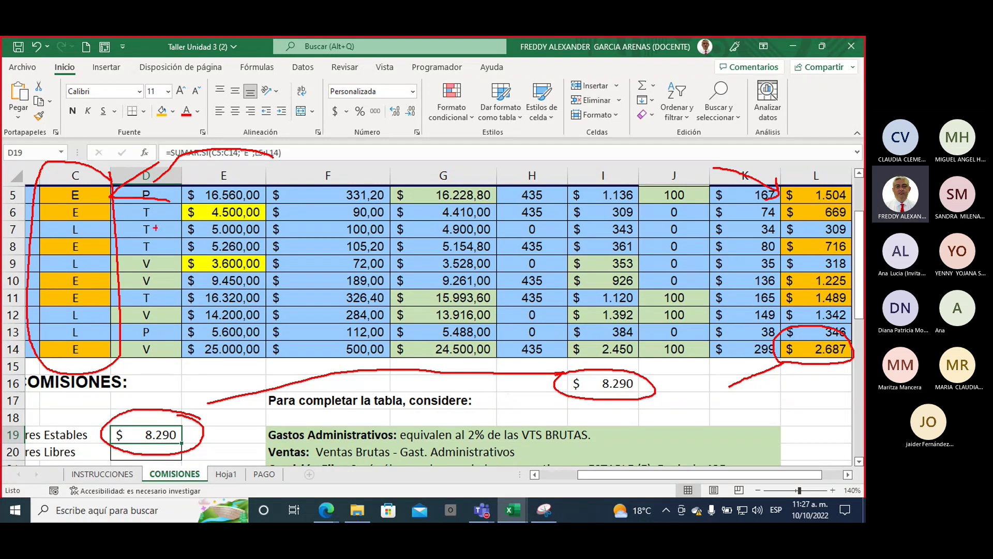
mouse_move(265, 285)
left_mouse_down()
mouse_move(127, 261)
mouse_move(145, 248)
mouse_move(155, 296)
left_mouse_up()
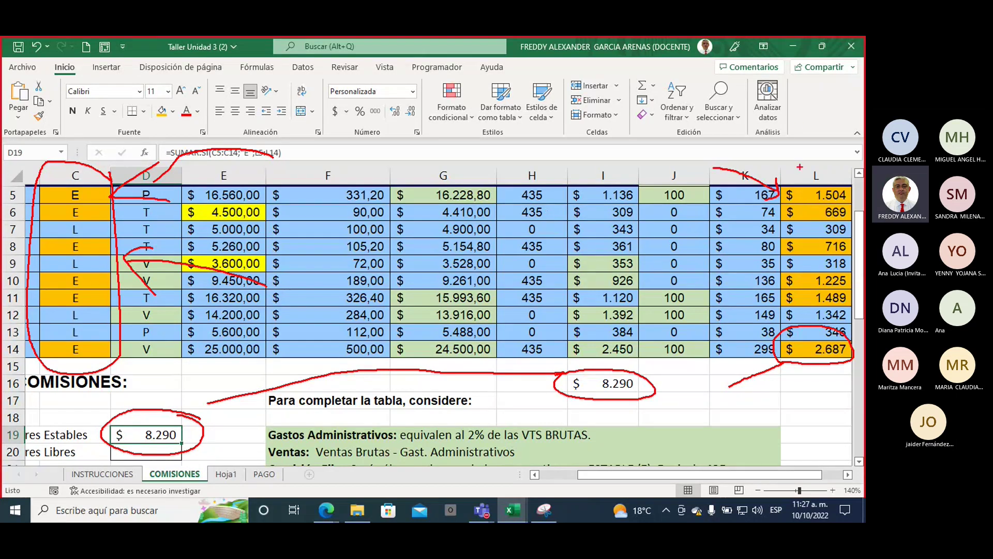
left_click_drag(800, 123, 803, 207)
left_click_drag(792, 164, 818, 166)
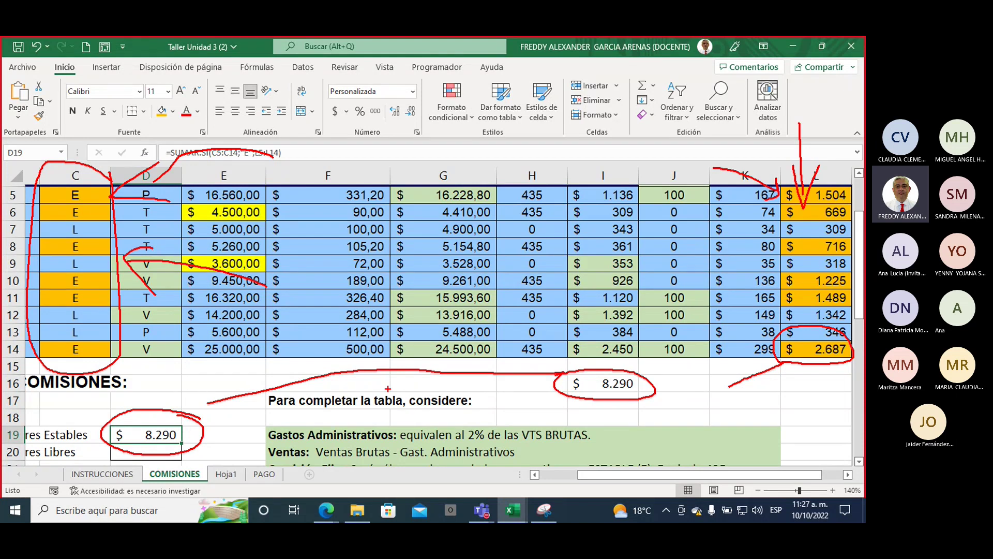
key("Escape")
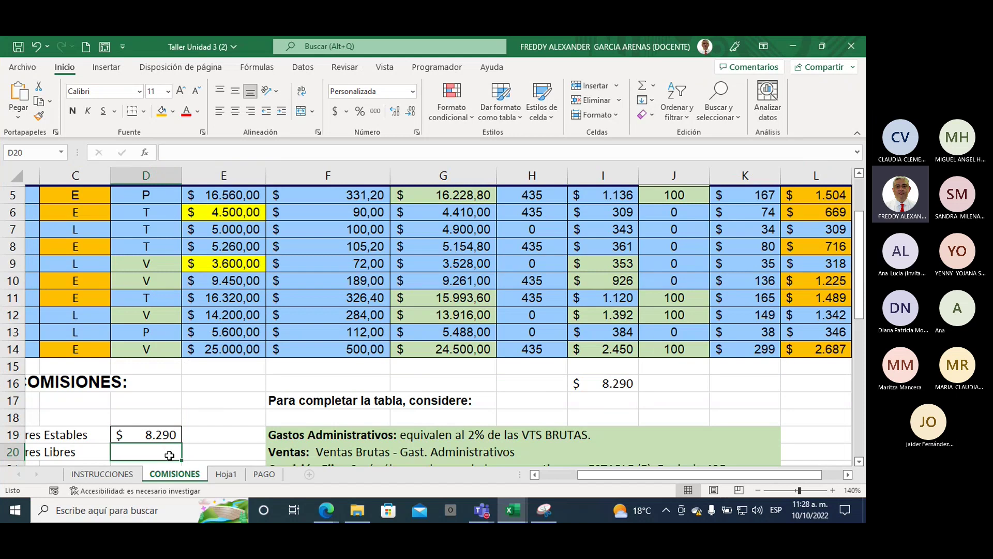
- Type =SUMAR.SI(C5:C14;"L";L5:L14) into D20 for the Trabajadores Libres total
left_click(170, 454)
type("=s")
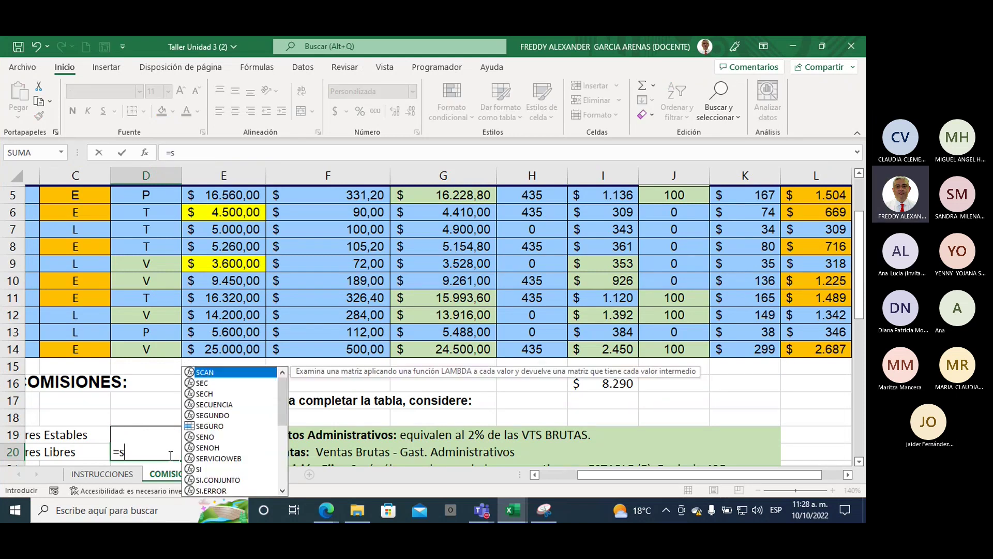
type("umar.si")
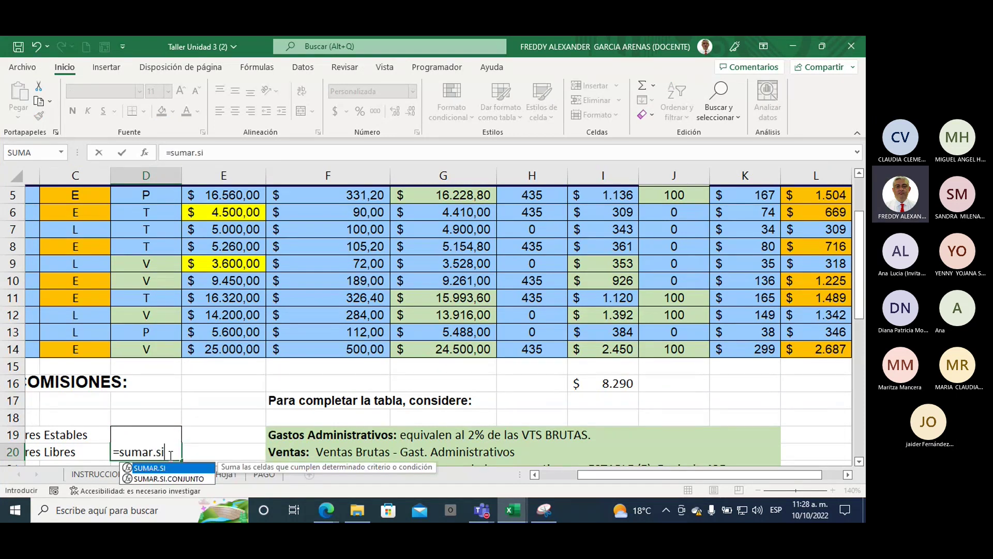
key("Tab")
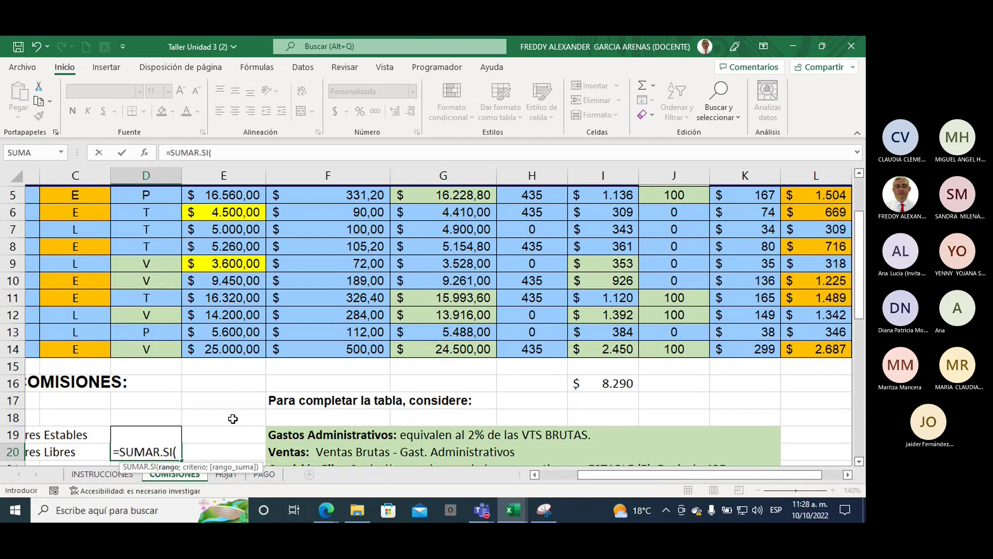
left_click(72, 197)
left_click_drag(71, 197, 75, 346)
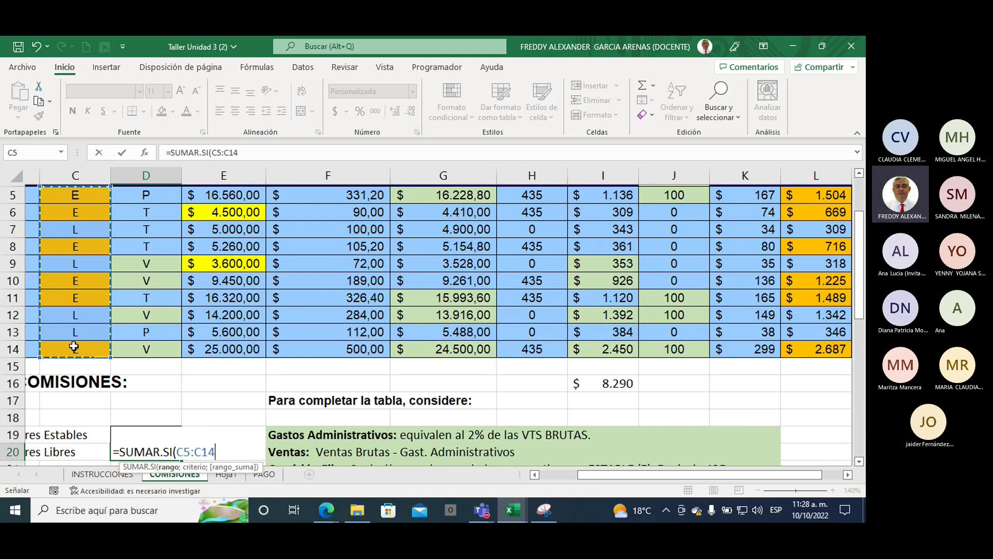
type(";\"")
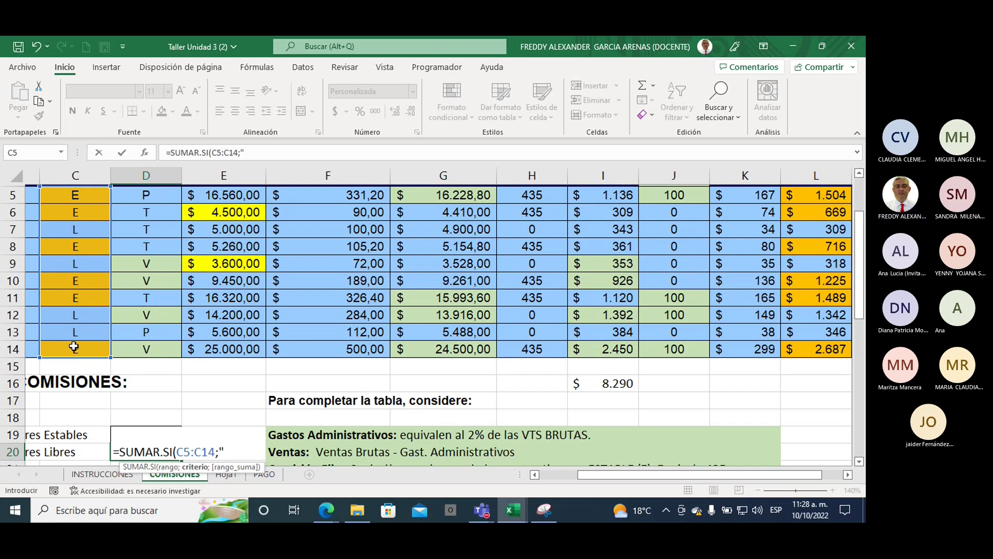
type("L")
type("\";")
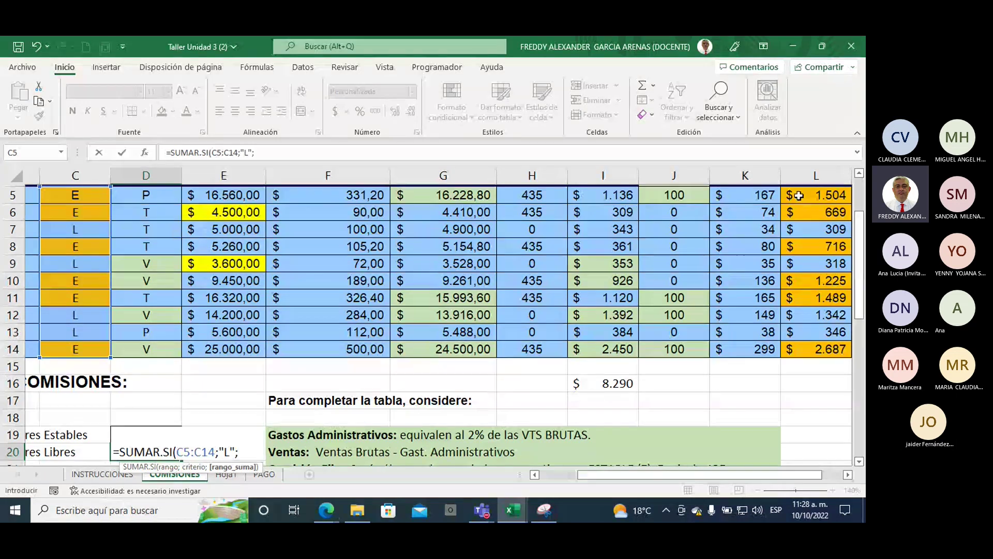
left_click_drag(799, 196, 785, 350)
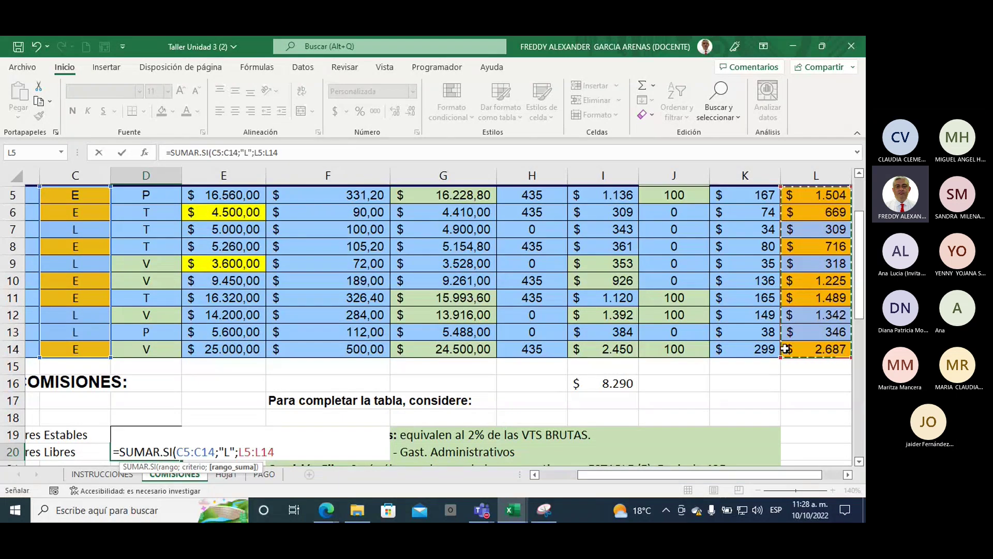
type(")")
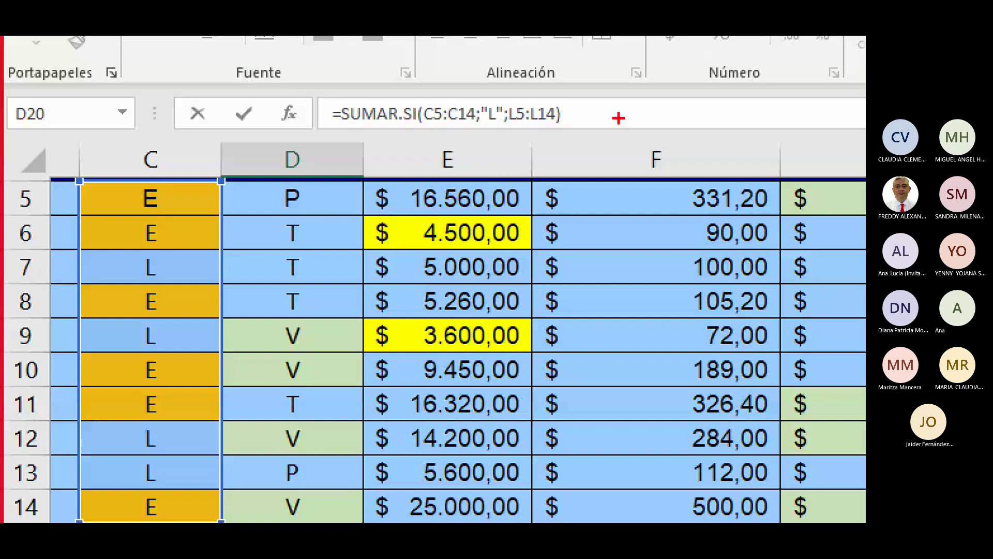
- Annotate the "L" criterion and matching row 7 in red, then confirm D20 showing $ 2.314
left_click_drag(439, 126, 229, 211)
left_click_drag(235, 172, 263, 216)
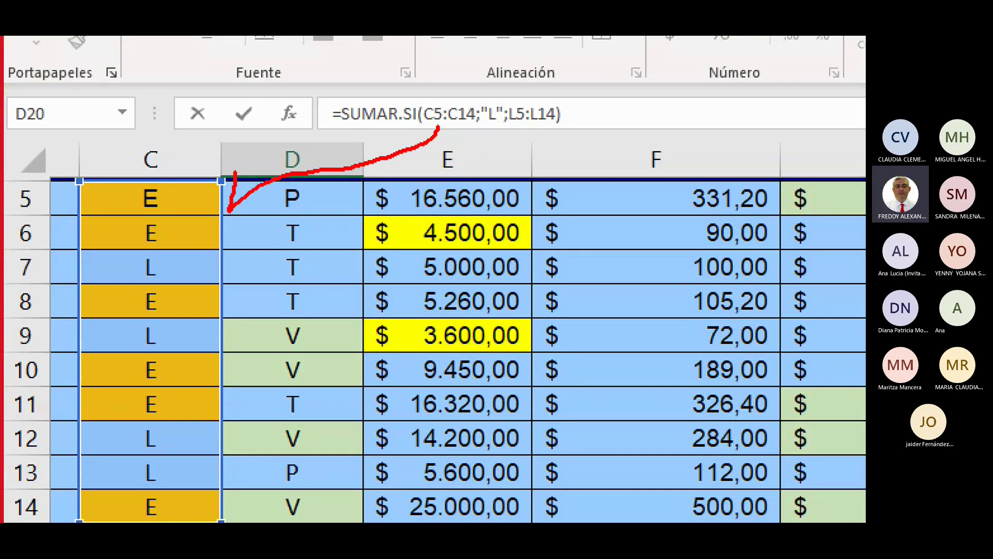
mouse_move(495, 127)
left_mouse_down()
mouse_move(207, 269)
mouse_move(246, 282)
left_mouse_up()
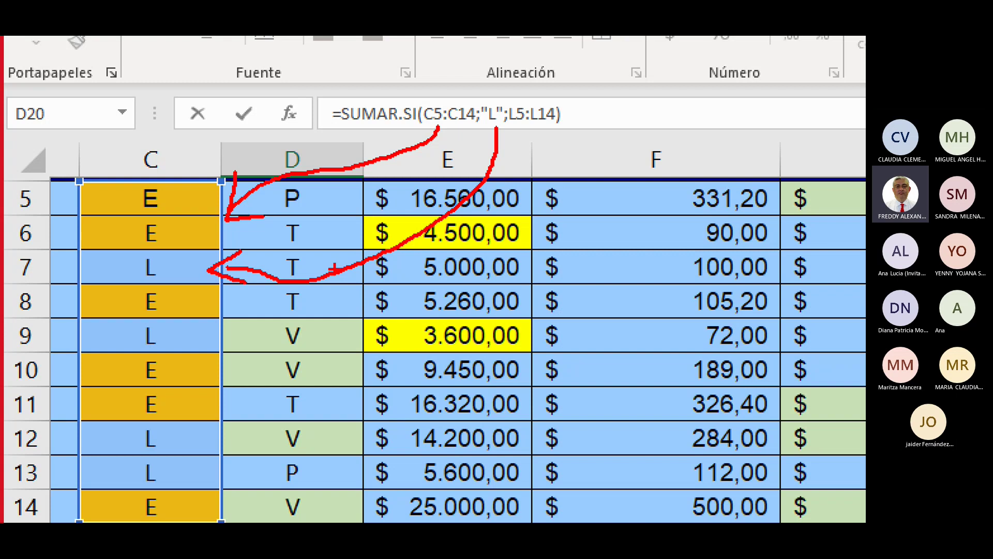
mouse_move(155, 268)
left_mouse_down()
mouse_move(835, 274)
mouse_move(786, 306)
left_mouse_up()
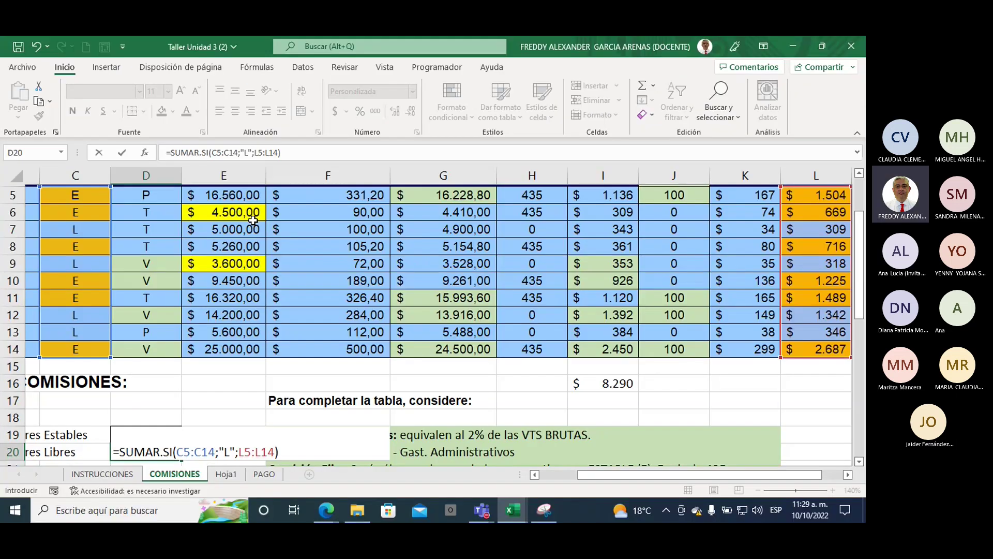
key("Return")
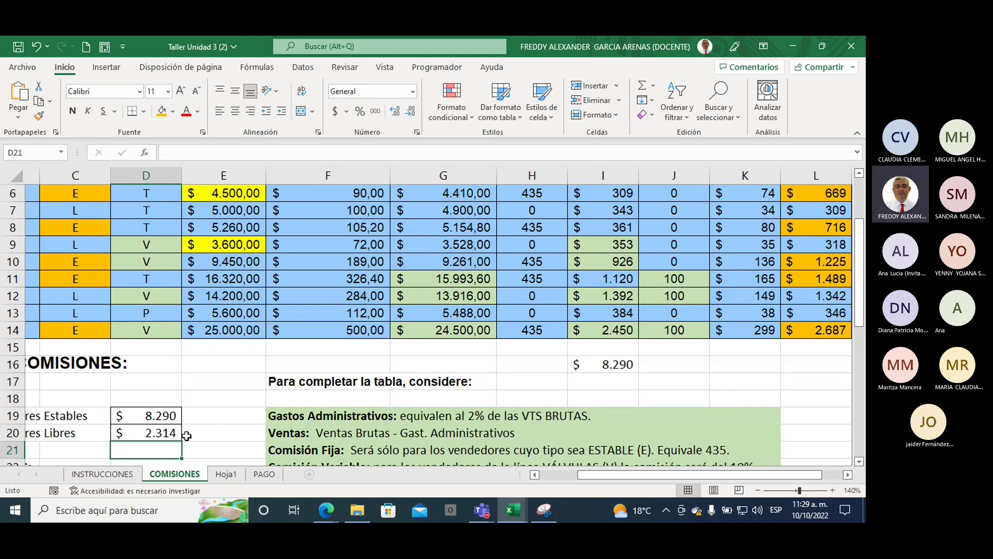
- Start a SUMA check-sum in J16, removing the stray L5 reference
left_click(202, 432)
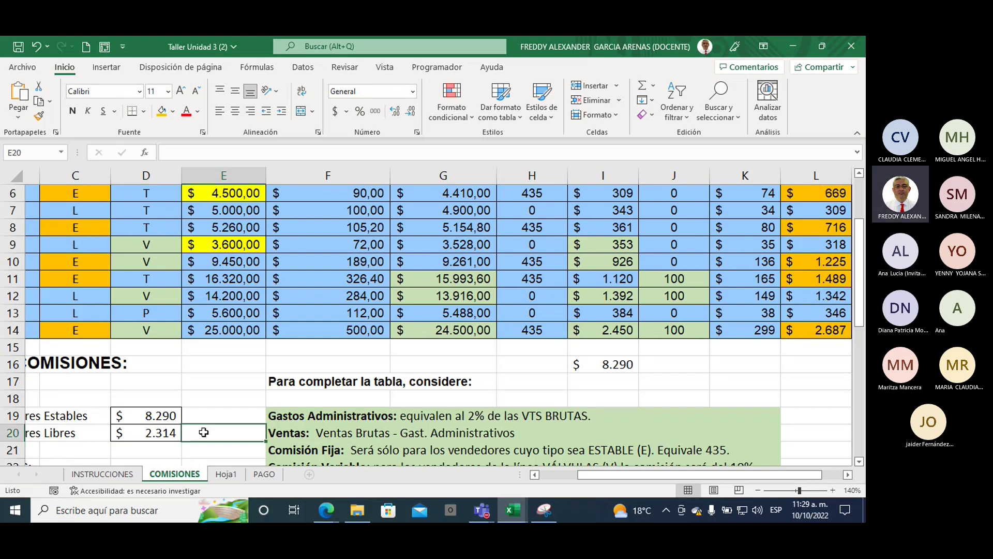
left_click(169, 433)
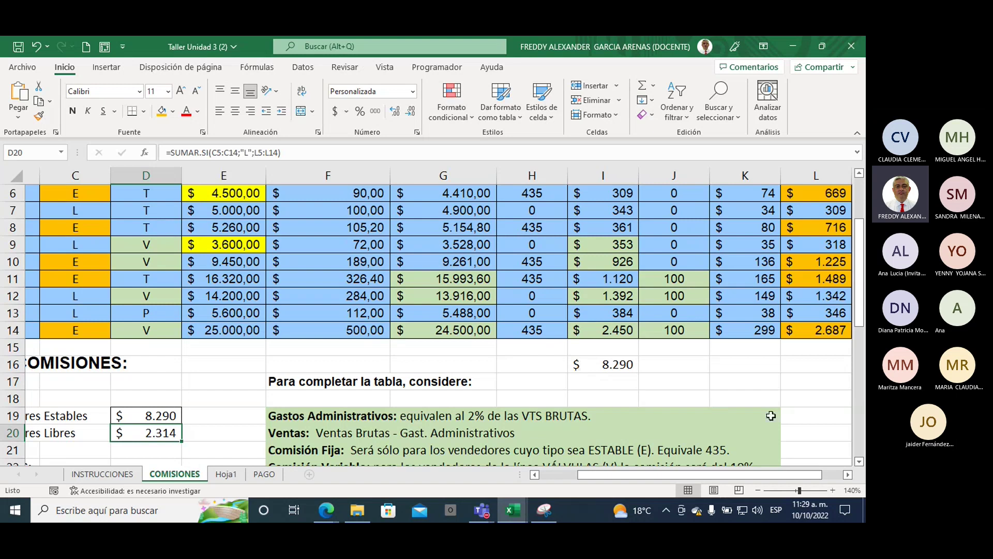
left_click(704, 369)
left_click(848, 475)
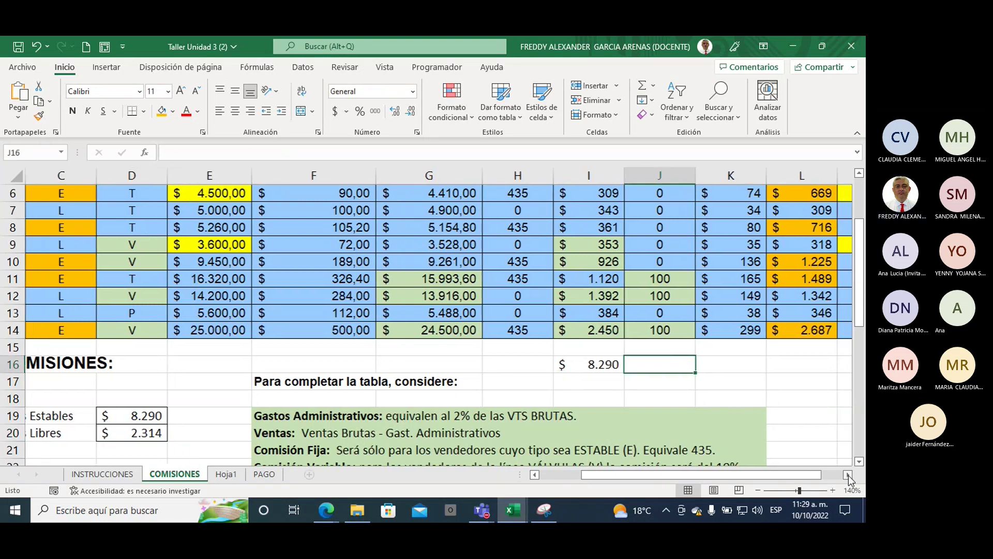
left_click(848, 474)
scroll(731, 382, "up", 1)
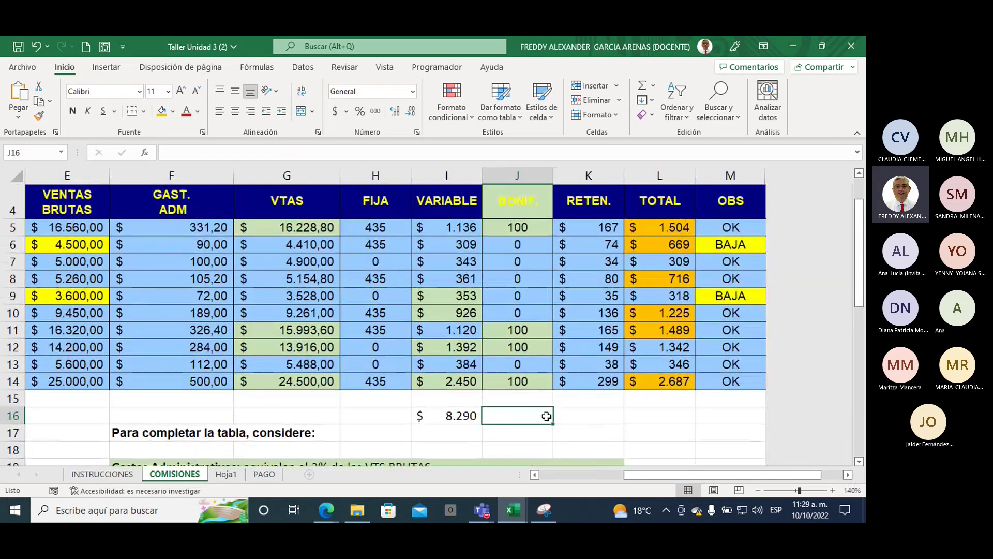
type("=s")
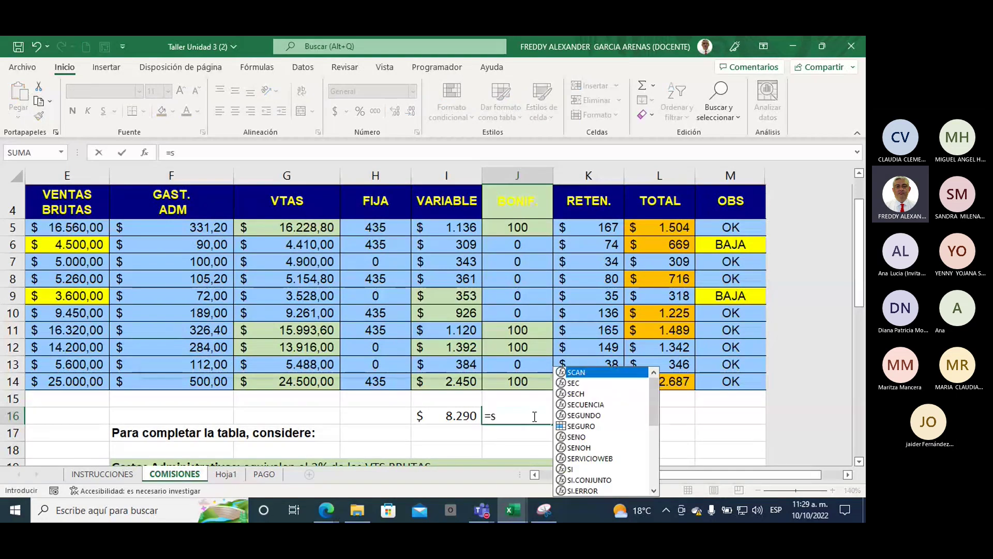
type("uma")
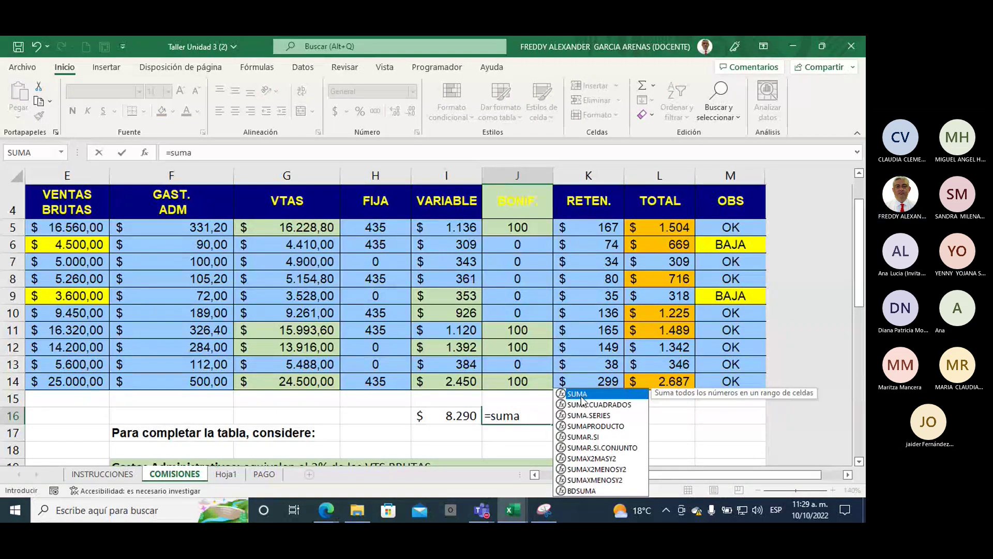
double_click(582, 397)
left_click(645, 228)
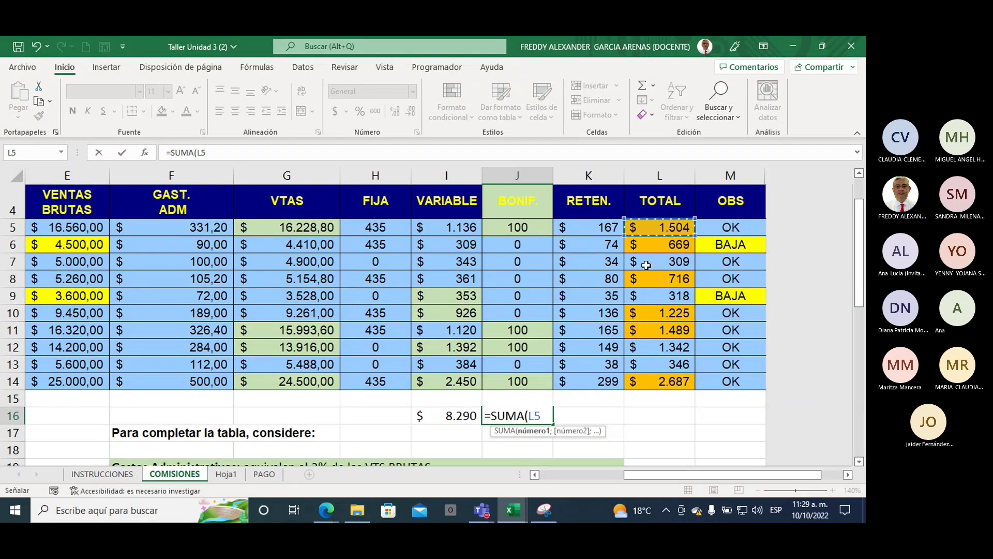
key("BackSpace")
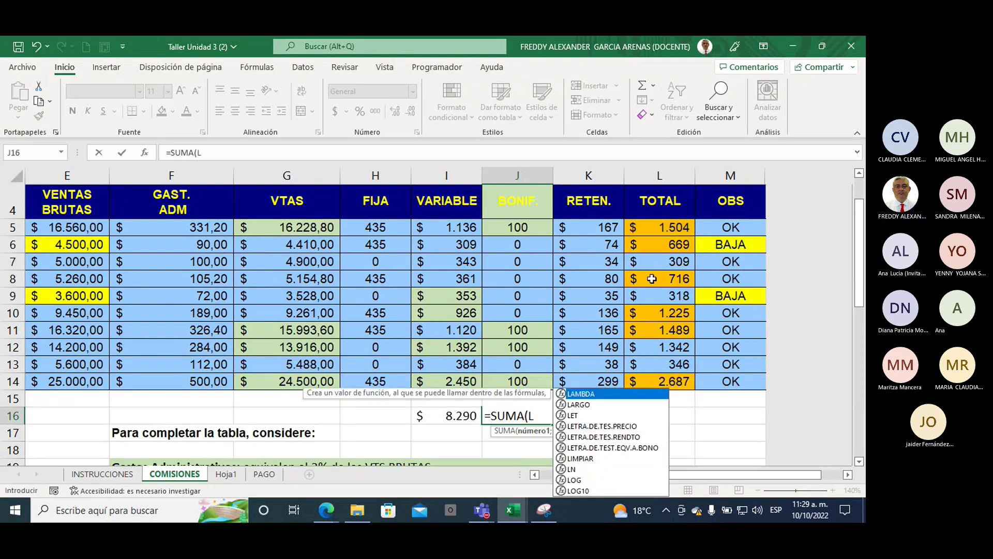
left_click(653, 262)
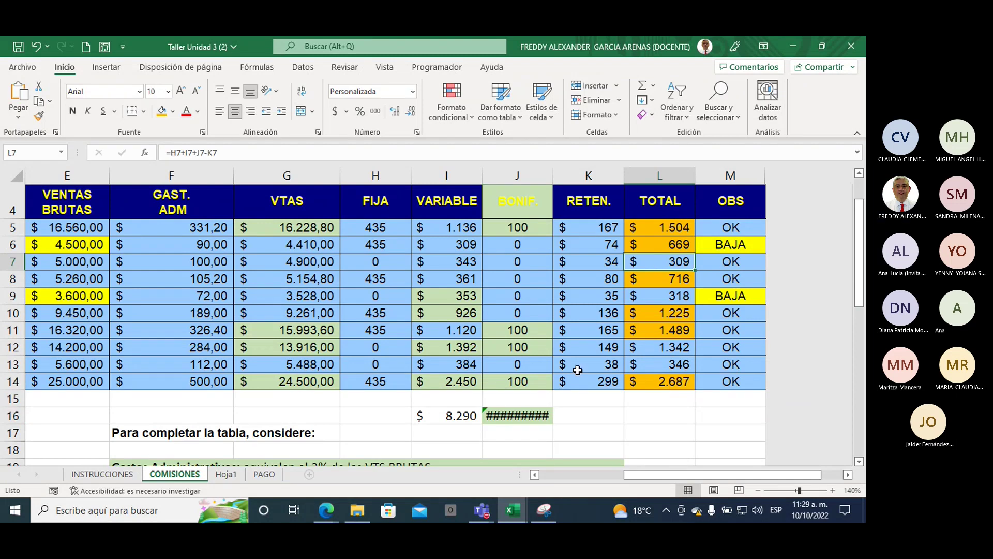
left_click(540, 414)
left_click(214, 156)
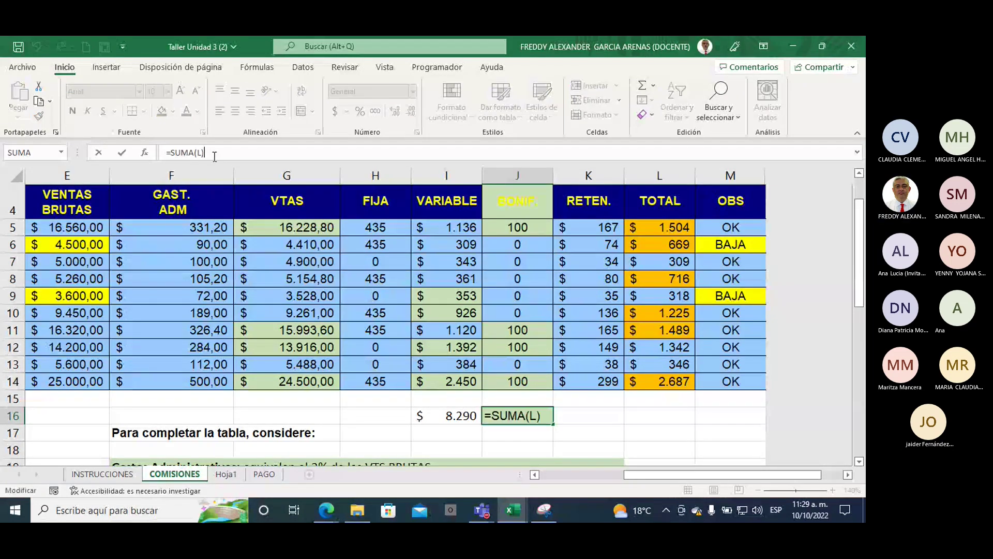
key("BackSpace")
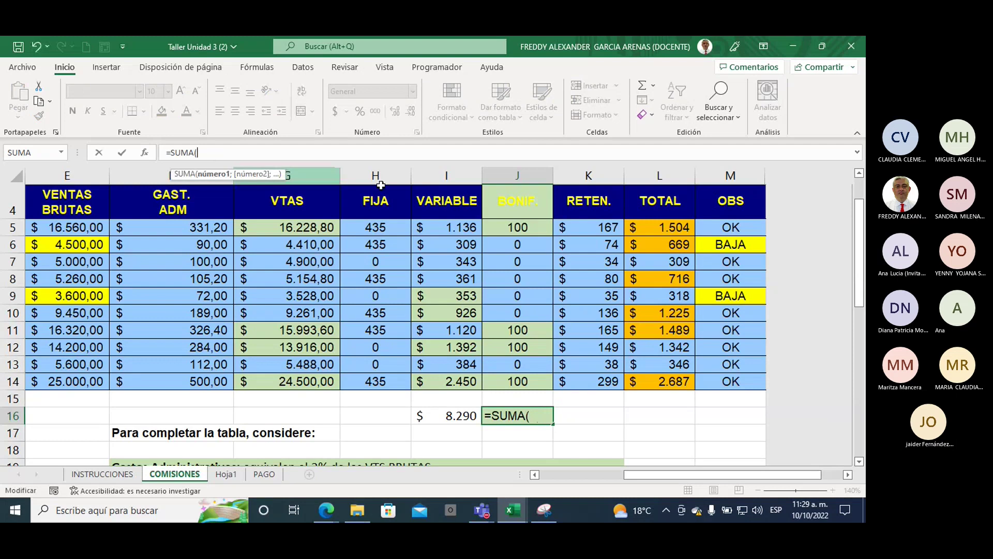
- Add L7, L9, L12 and L13 to the J16 sum, separated by semicolons
left_click(657, 262)
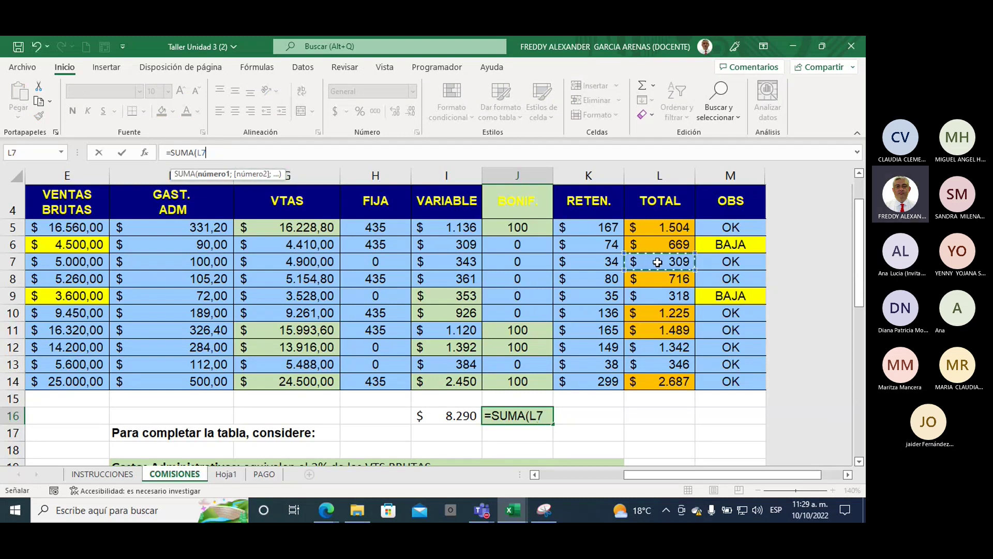
type(";")
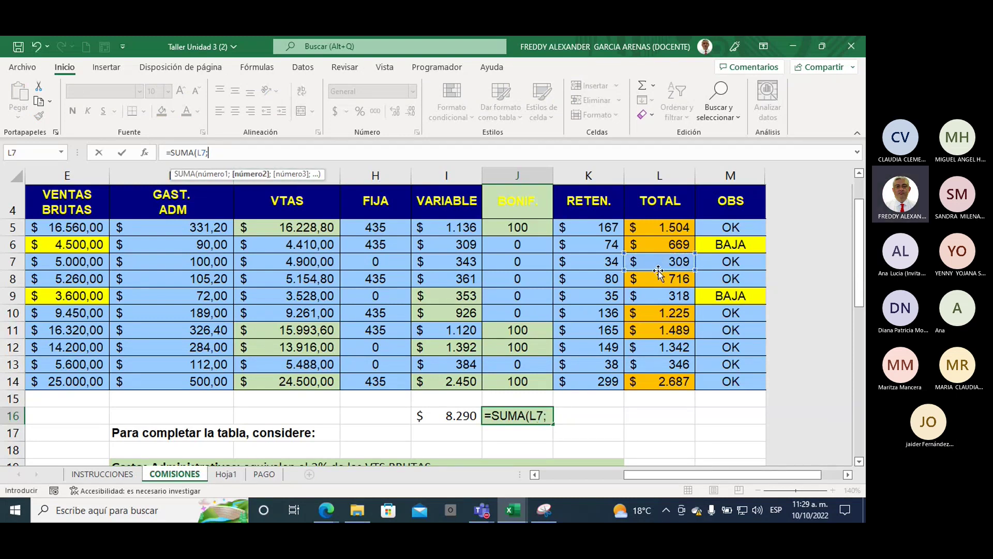
left_click(660, 300)
type(";")
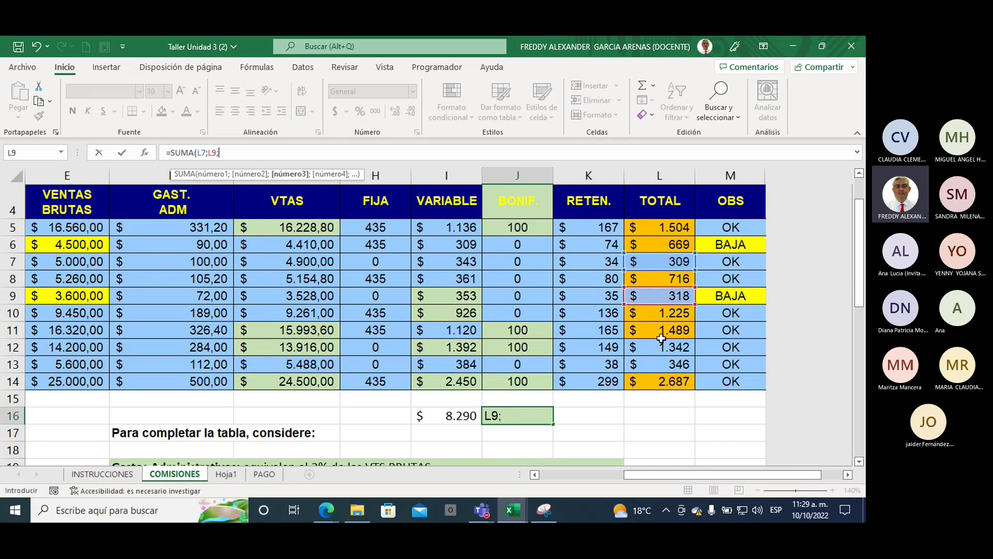
left_click(661, 348)
type(";")
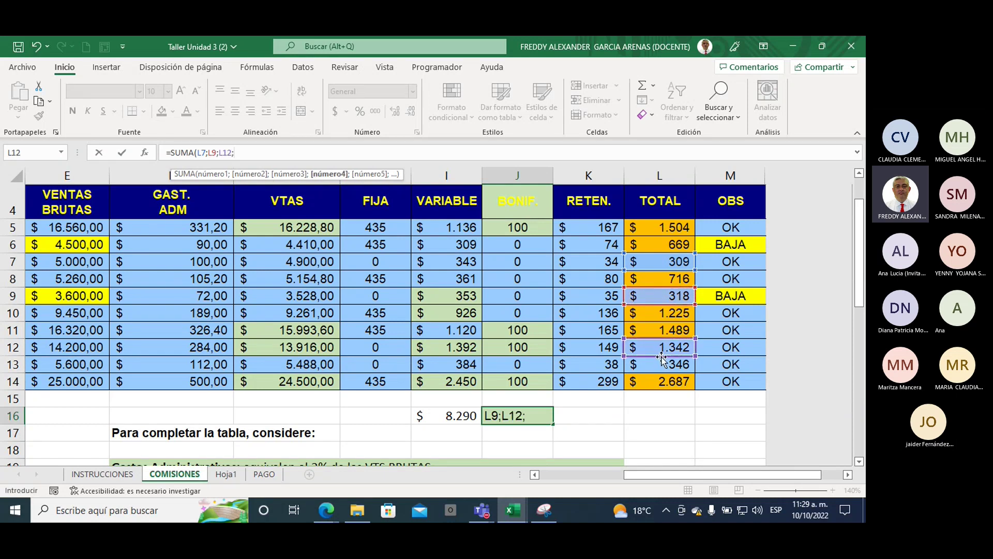
left_click(663, 364)
type(";")
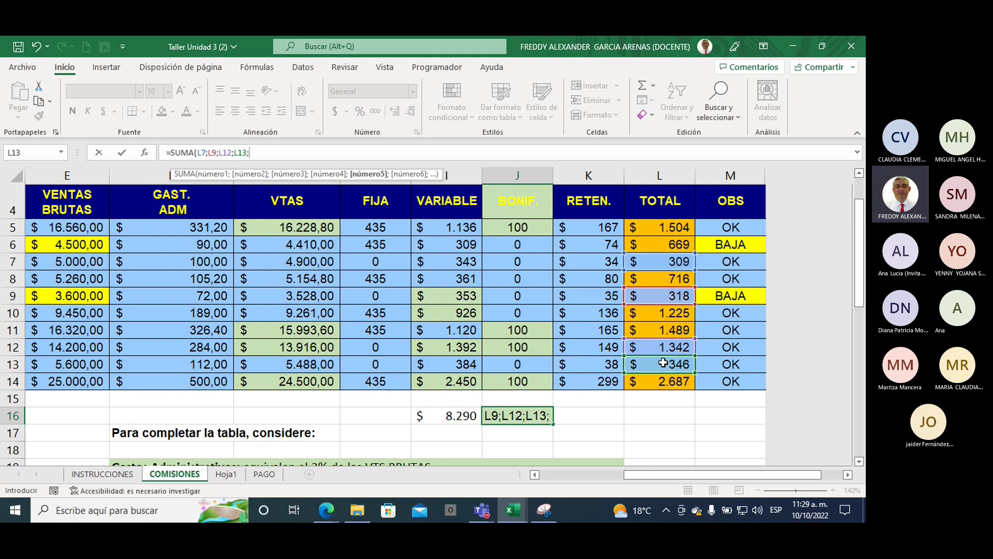
type(")")
key("Return")
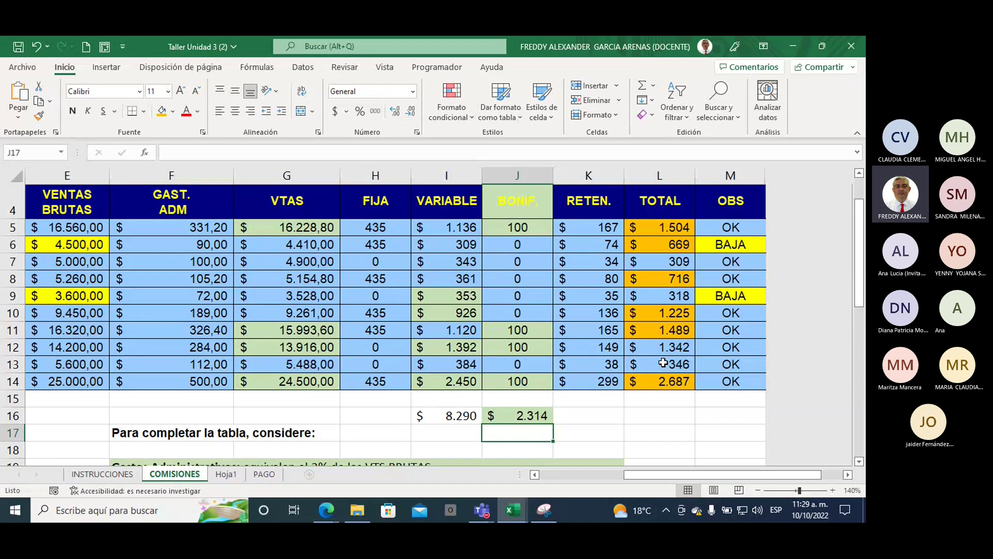
left_click_drag(640, 473, 550, 476)
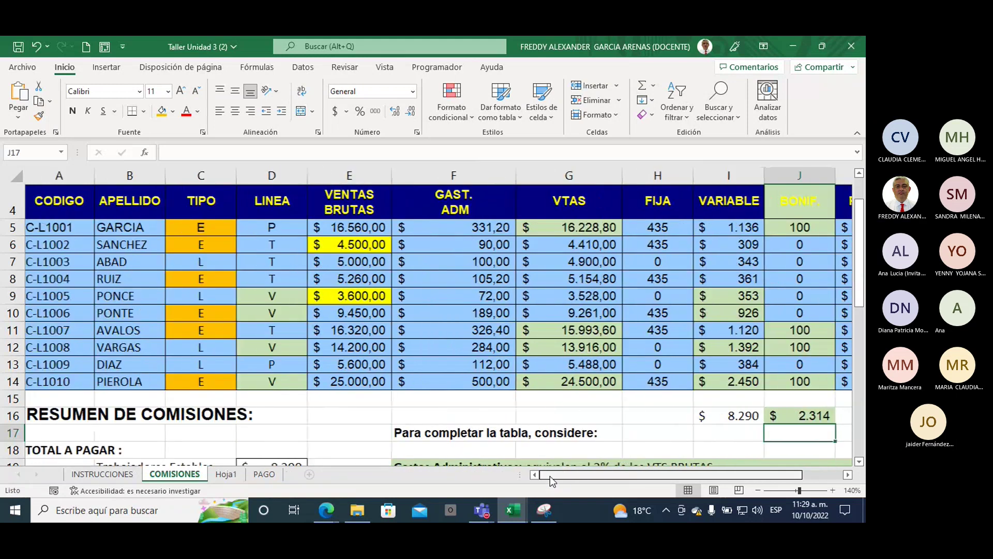
scroll(327, 421, "down", 1)
left_click(274, 432)
scroll(328, 421, "down", 1)
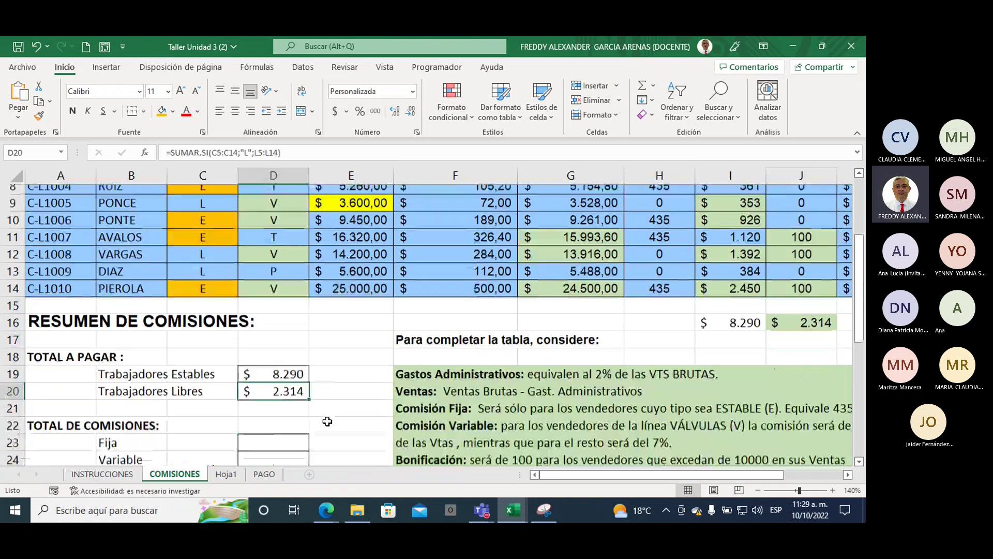
scroll(328, 421, "down", 1)
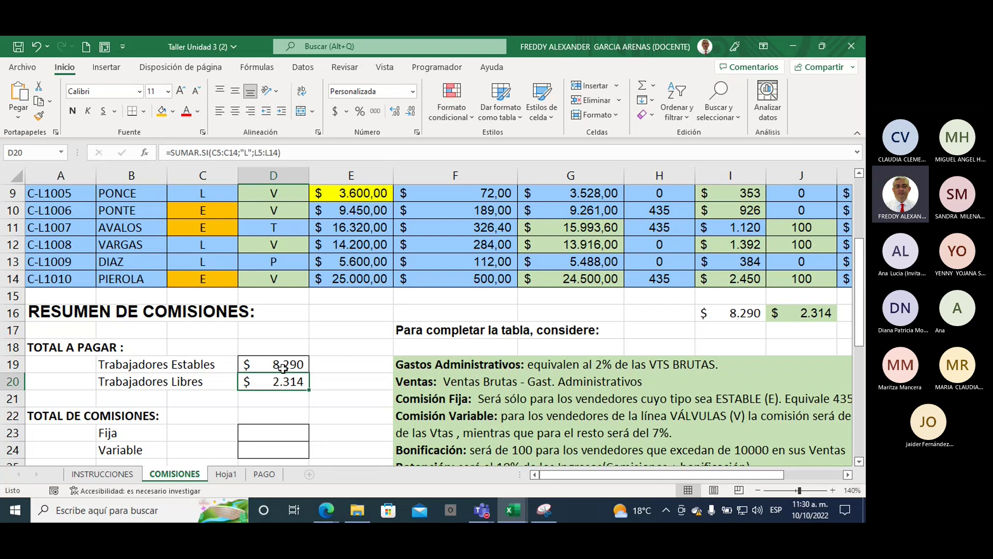
left_click(283, 366)
key("Down")
scroll(329, 376, "down", 1)
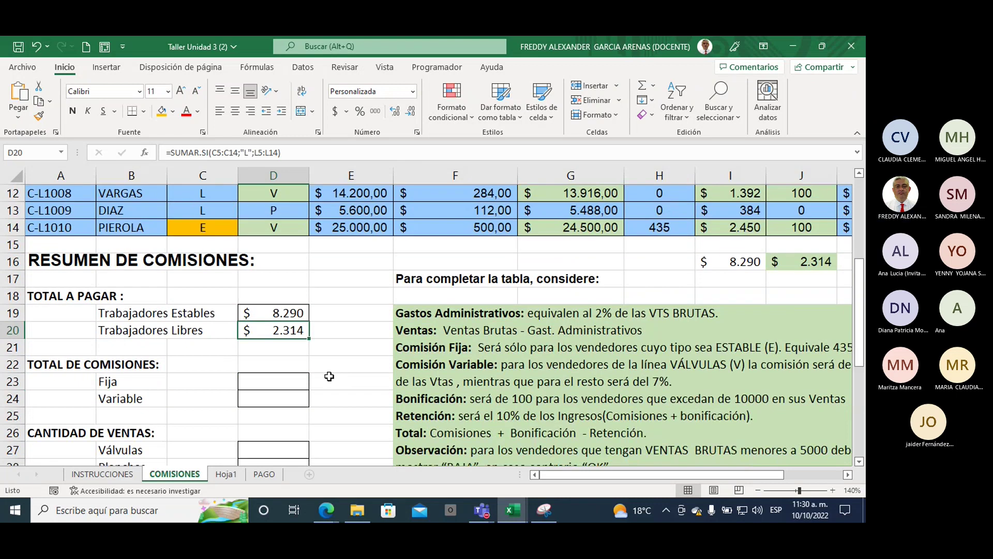
scroll(329, 377, "down", 1)
scroll(362, 365, "down", 2)
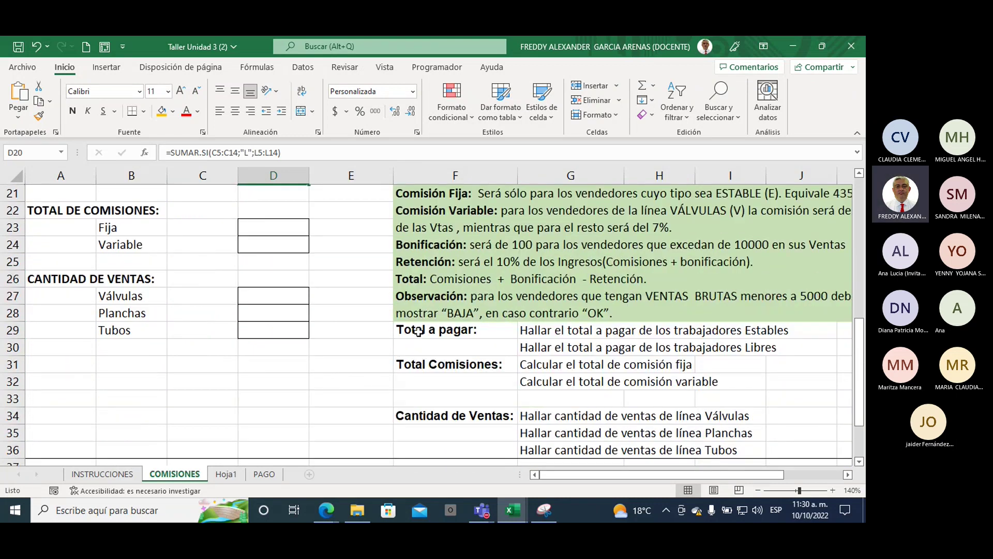
- Fill the Total a pagar task rows F29:J30 with light green
left_click_drag(421, 333, 817, 352)
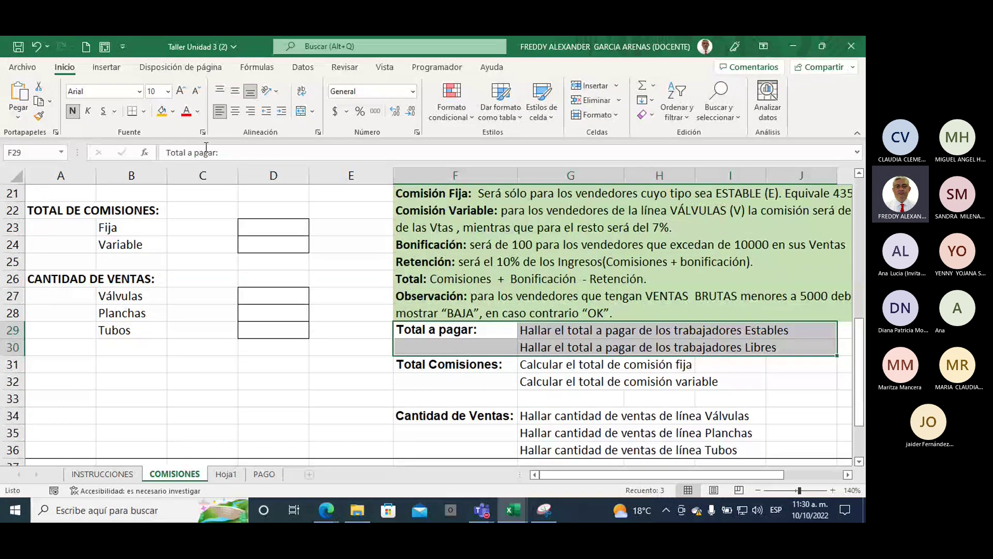
left_click(173, 111)
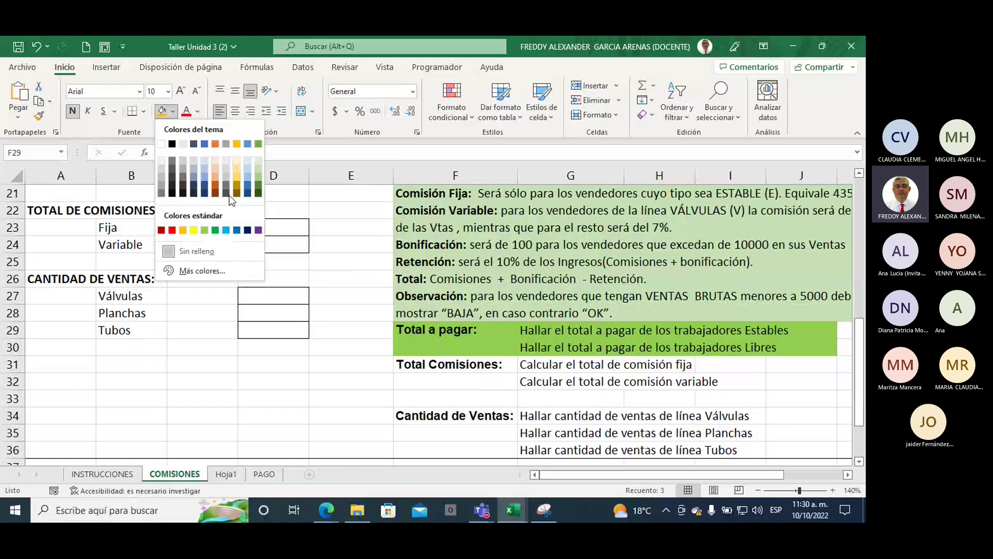
left_click(259, 166)
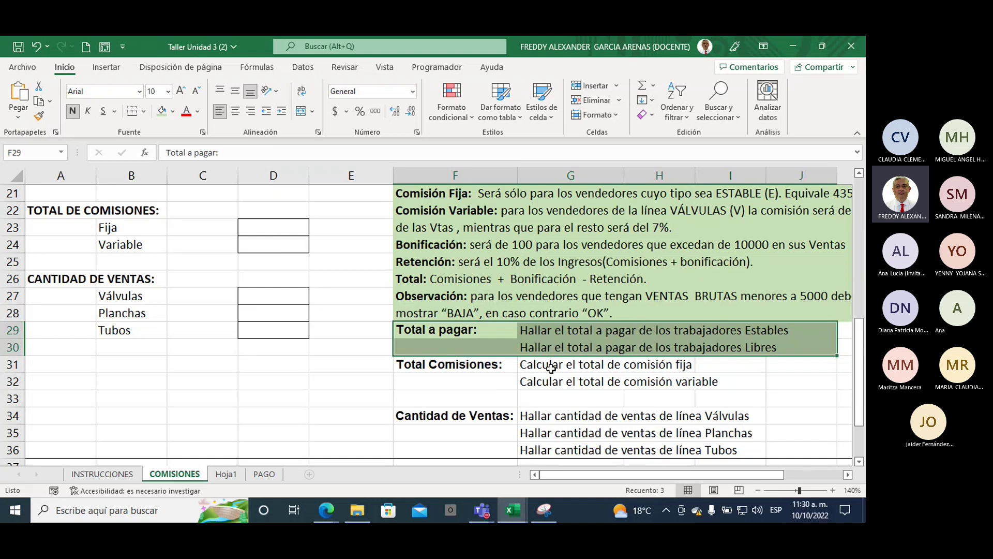
- Point out the fixed-commission and variable-commission tasks below
left_click_drag(522, 365, 678, 366)
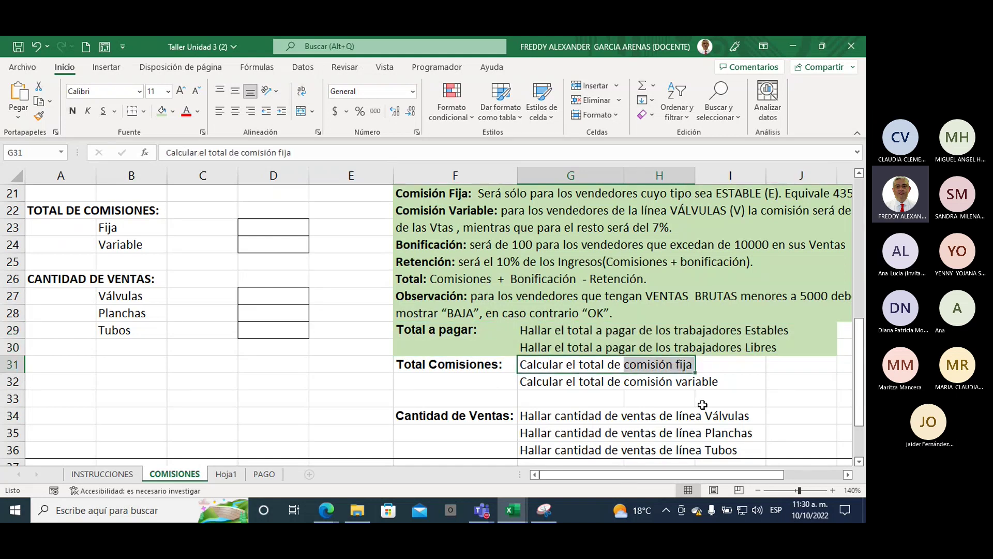
left_click_drag(523, 382, 714, 384)
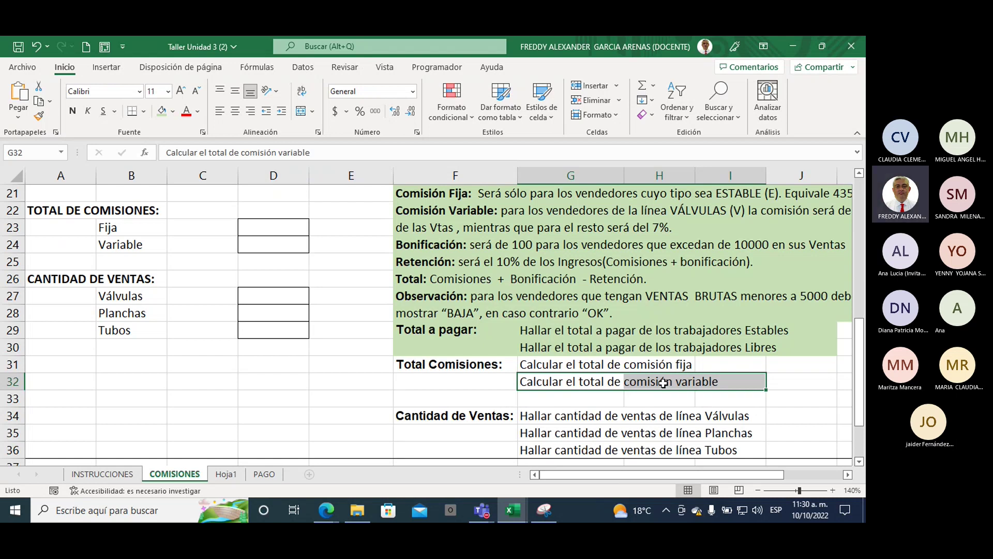
left_click(666, 365)
scroll(608, 341, "up", 3)
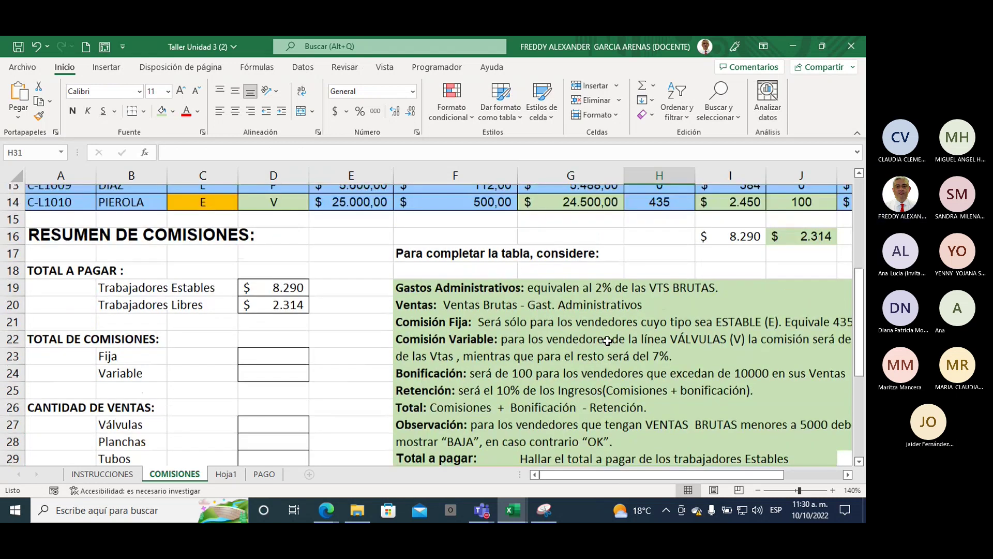
scroll(607, 341, "up", 3)
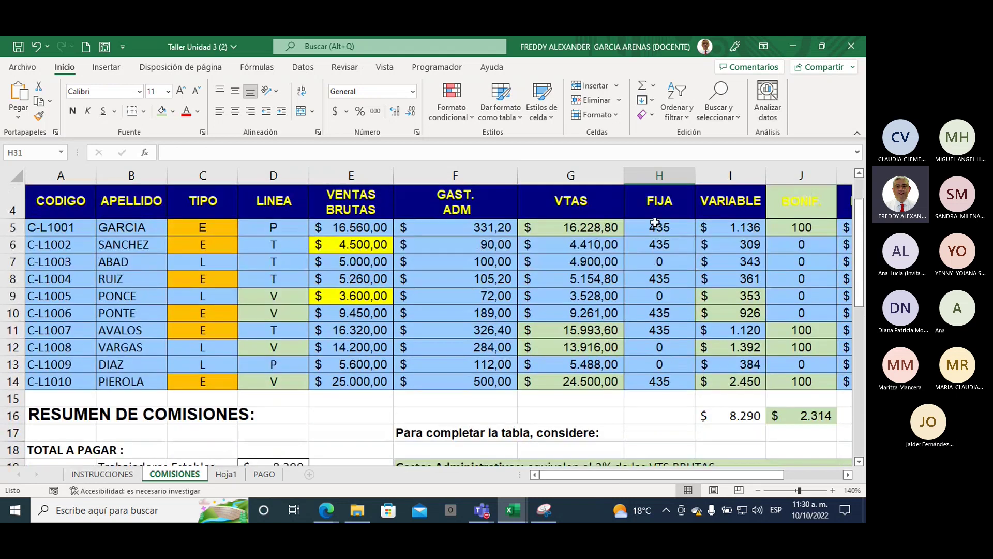
left_click_drag(654, 223, 659, 381)
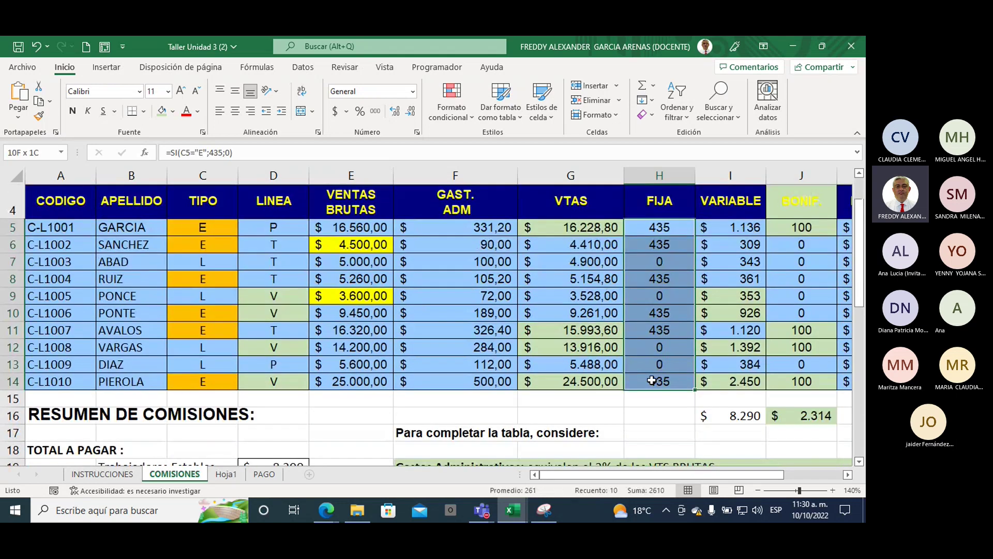
left_click(717, 226)
left_click_drag(716, 226, 721, 381)
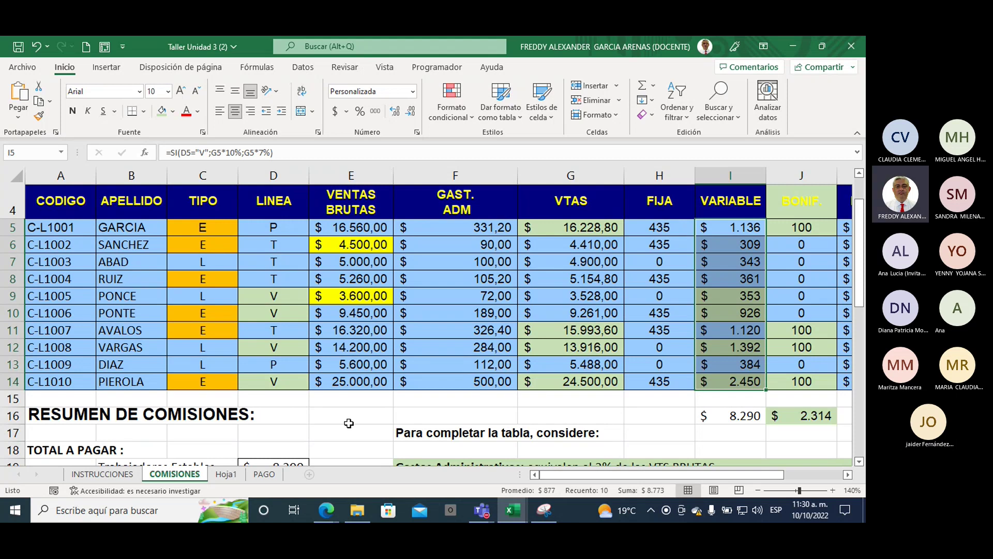
scroll(349, 423, "down", 2)
scroll(289, 393, "down", 1)
- Enter =SUMA(H5:H14) in D23 so the Fija commission total shows $ 2.610
left_click(269, 381)
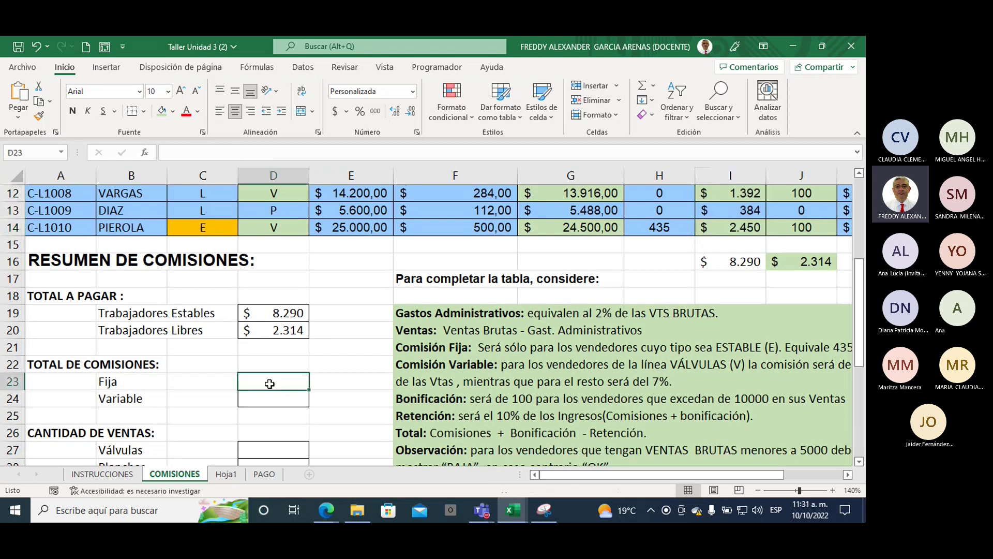
type("=s")
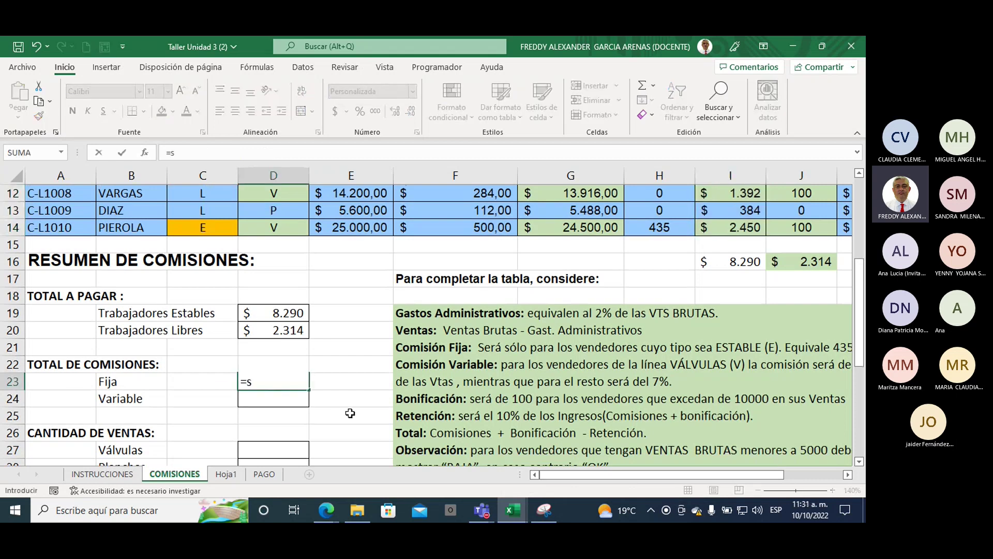
type("uam")
key("BackSpace")
key("BackSpace")
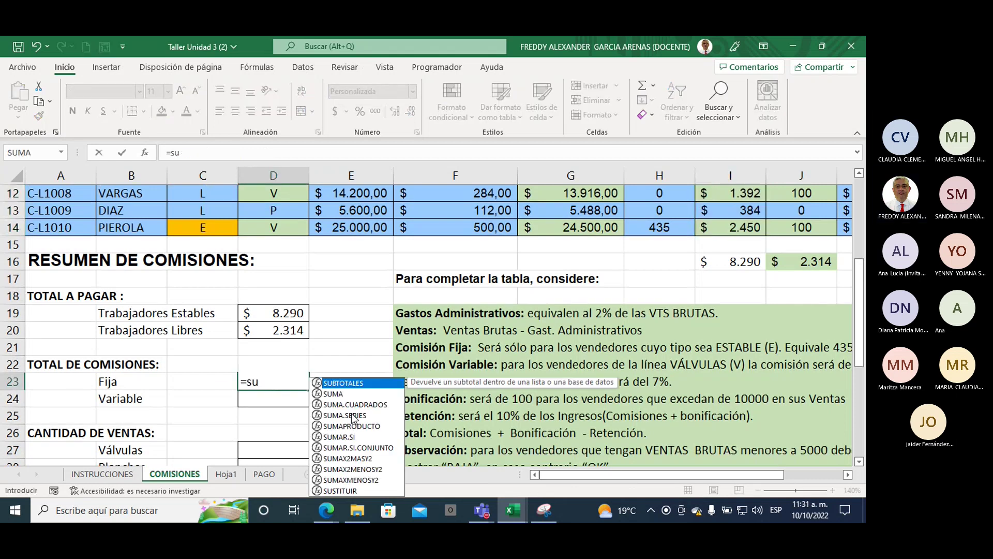
double_click(339, 395)
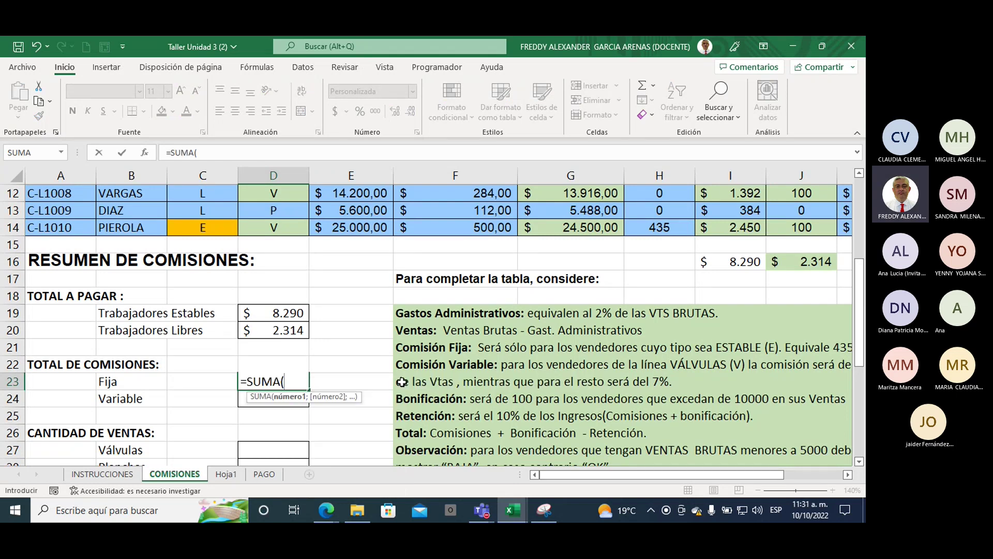
scroll(713, 279, "up", 1)
scroll(712, 279, "up", 3)
left_click_drag(657, 279, 660, 437)
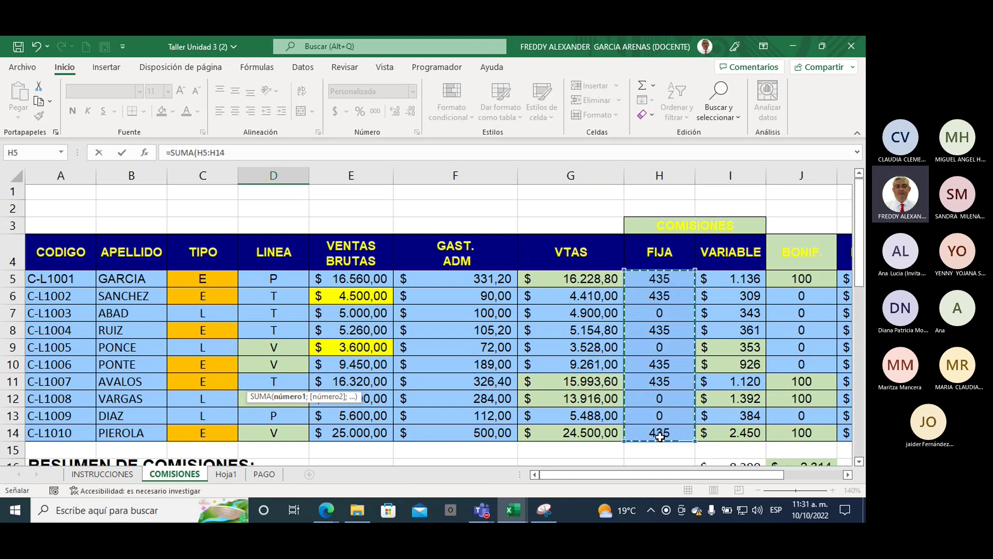
type(")")
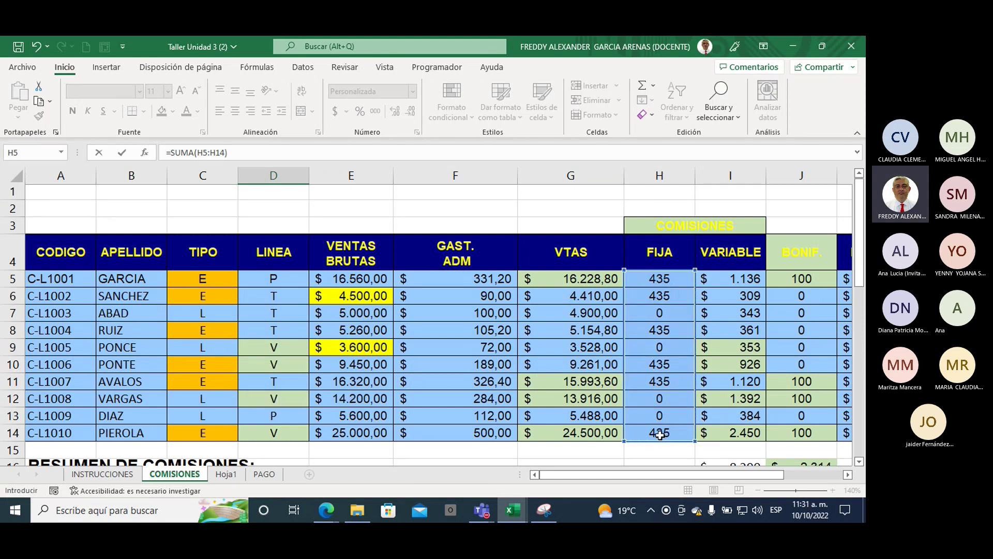
key("Return")
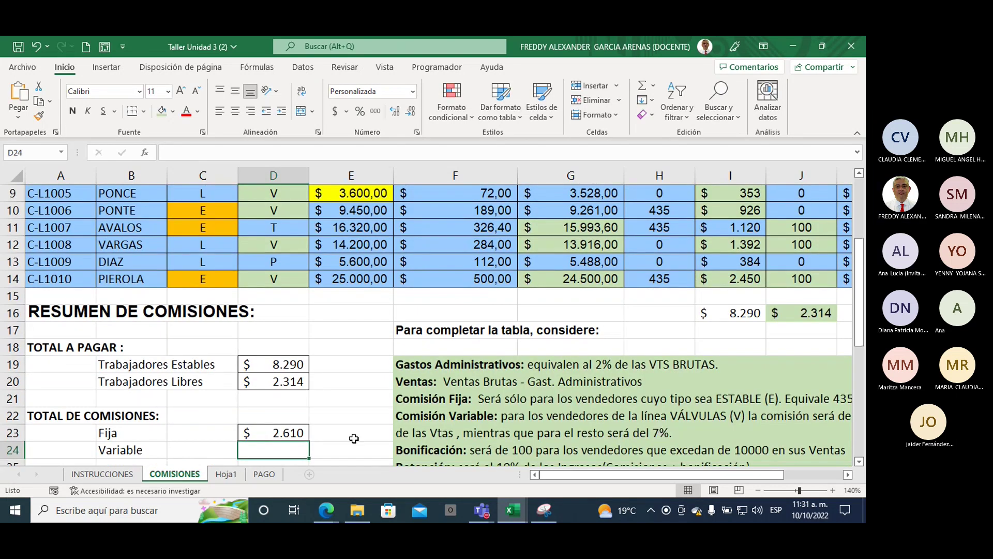
scroll(304, 412, "down", 1)
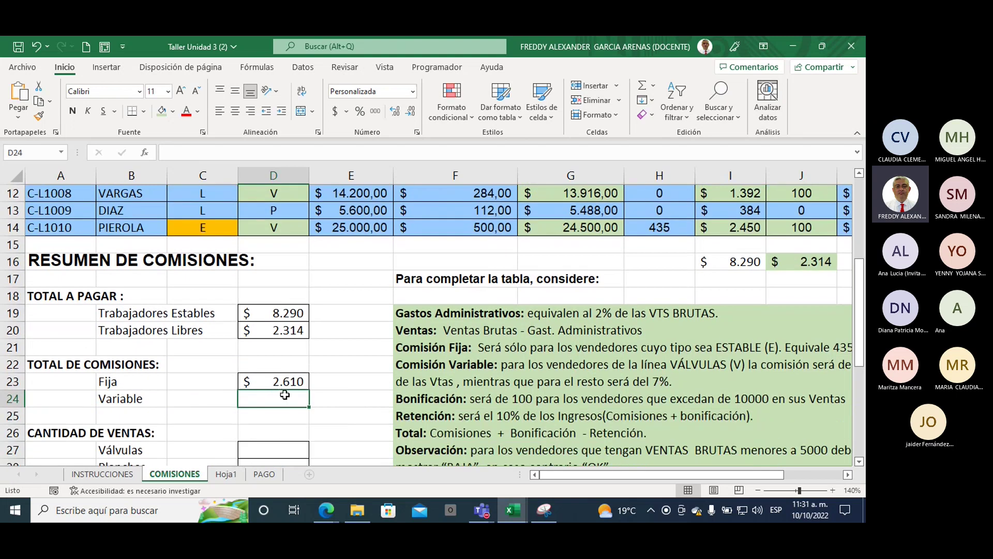
- Enter =SUMA(I5:I14) in D24 so the Variable total shows $ 8.773
type("=")
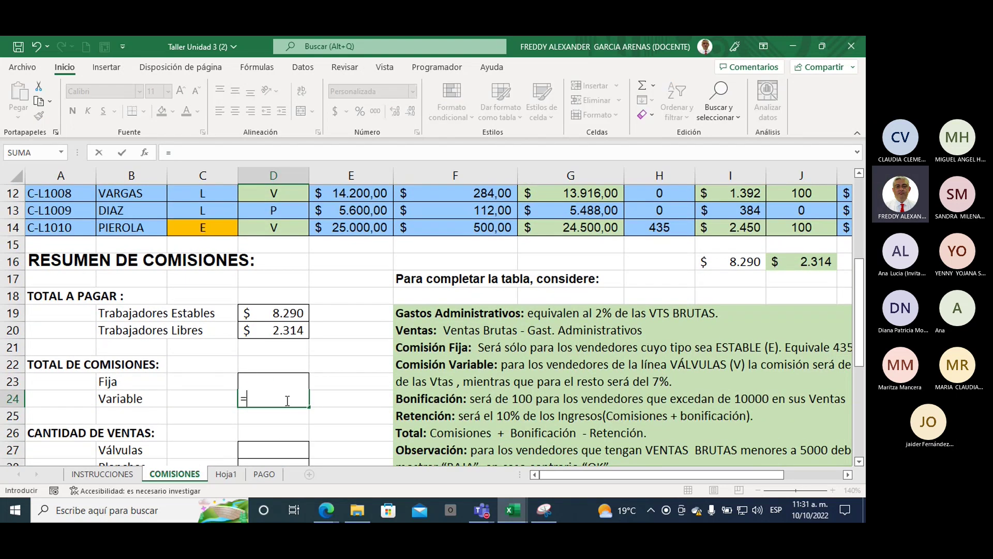
type("suma")
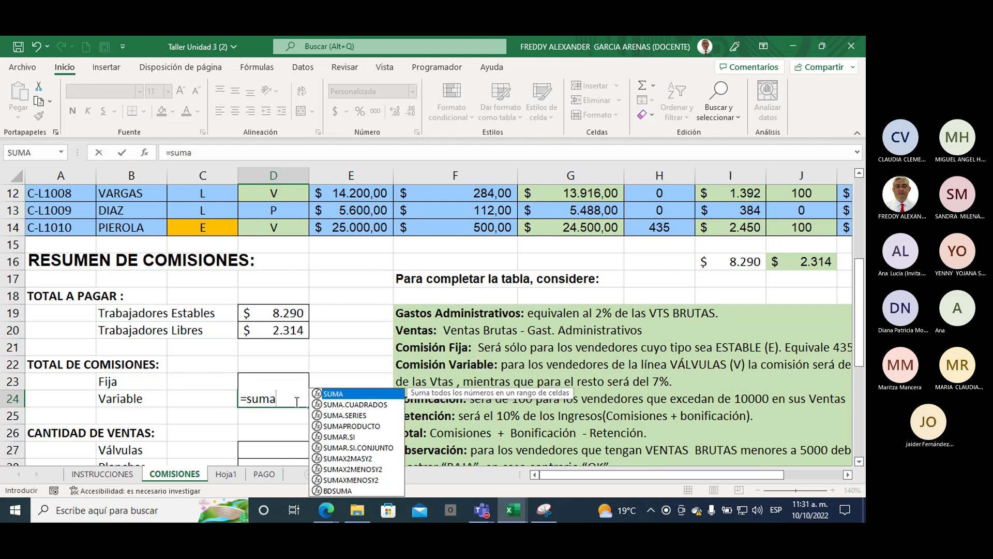
double_click(342, 393)
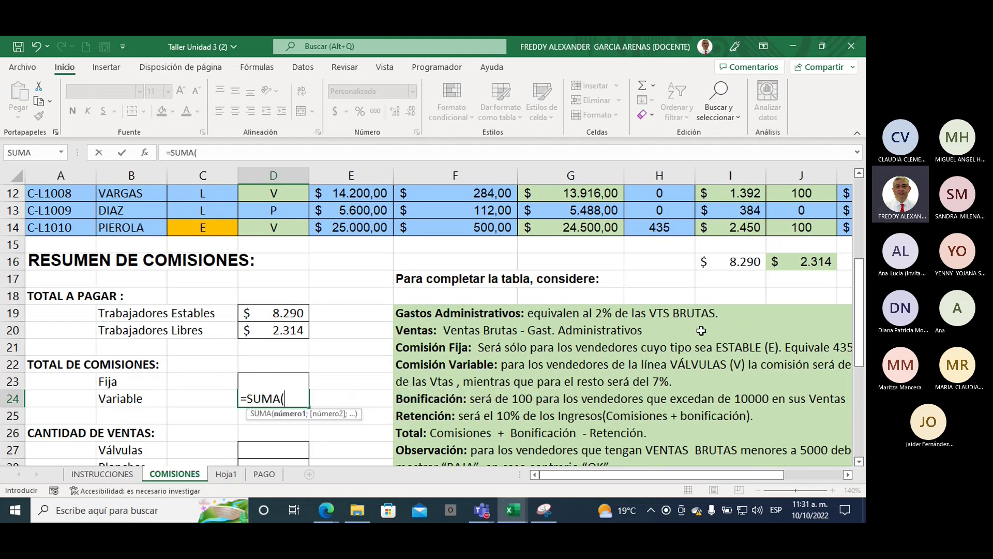
scroll(701, 330, "up", 3)
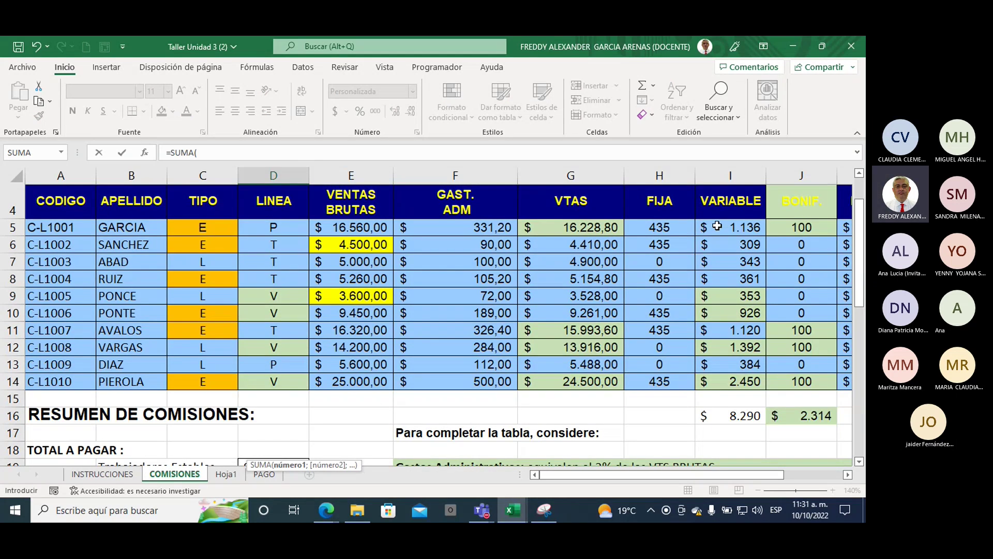
left_click_drag(719, 226, 716, 388)
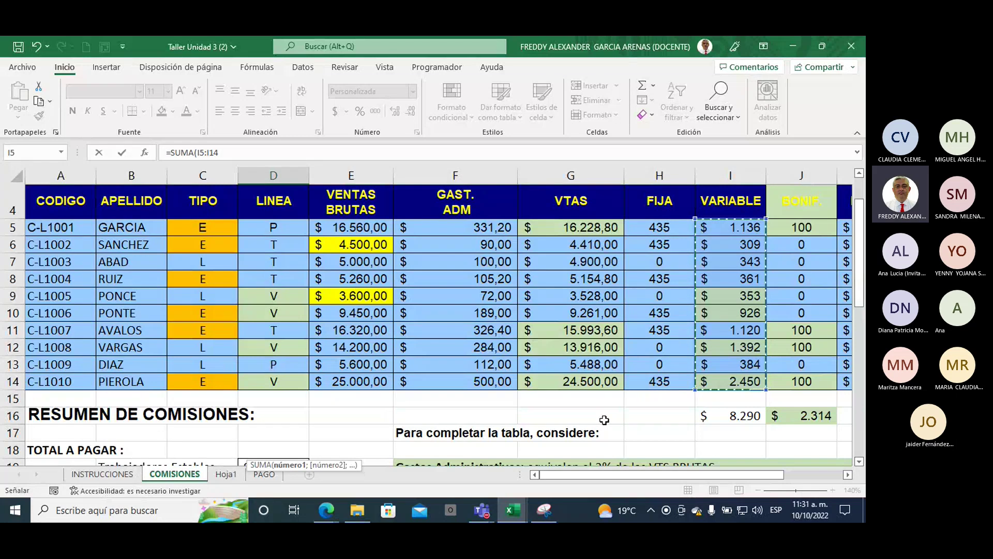
key("Return")
key("Return")
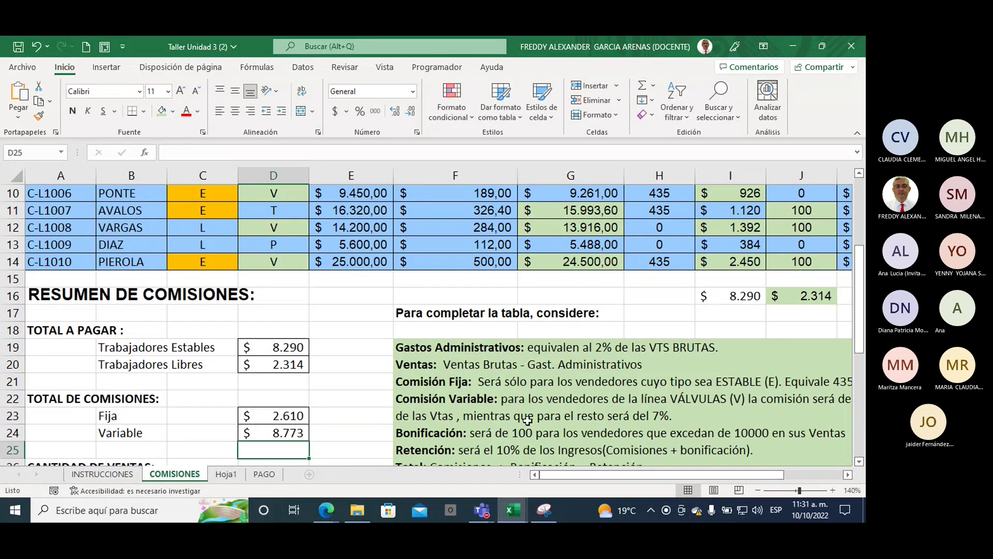
scroll(414, 393, "down", 1)
- Check the Fija and Variable formulas and select both totals to view their sum
left_click(270, 368)
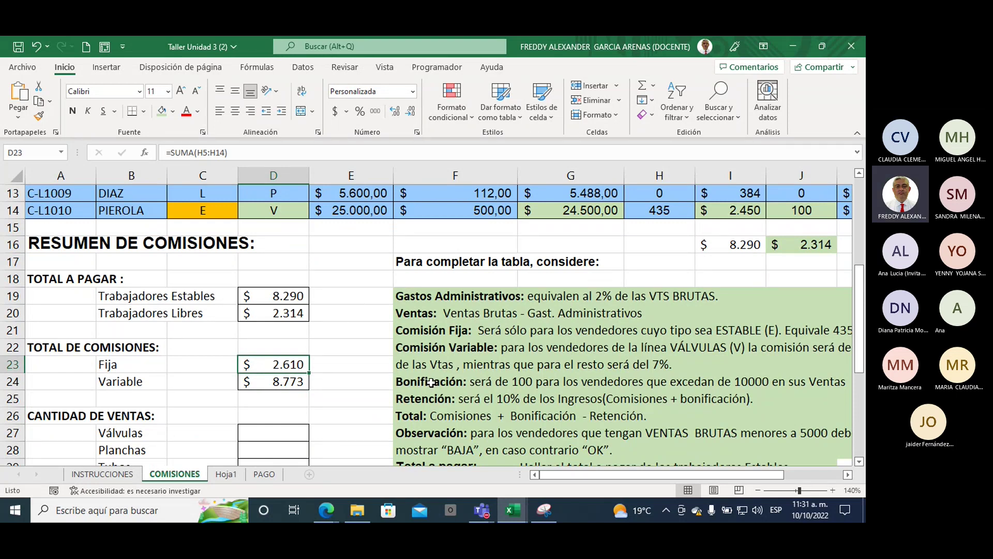
left_click(254, 381)
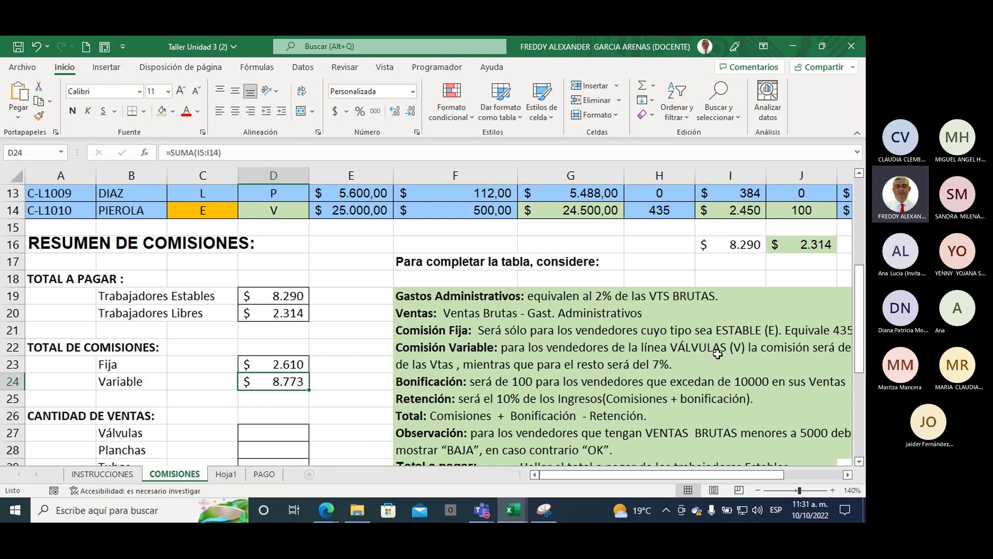
scroll(468, 396, "up", 3)
scroll(468, 395, "down", 1)
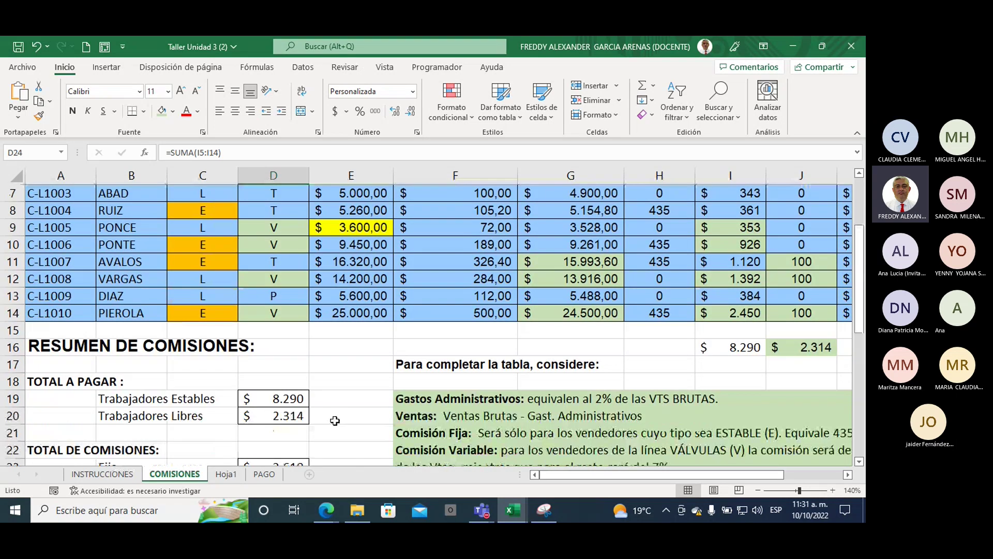
scroll(327, 415, "down", 1)
left_click_drag(277, 416, 277, 432)
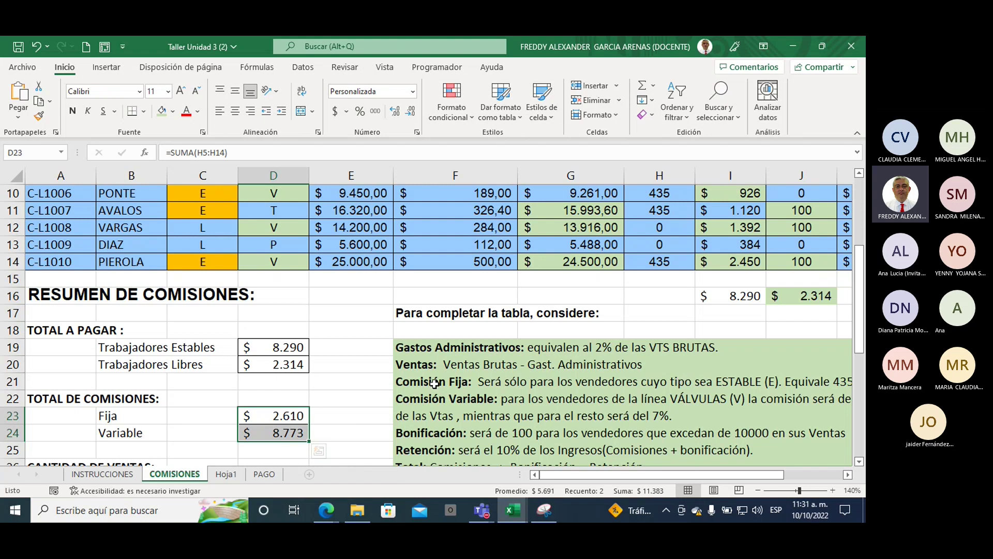
scroll(434, 383, "down", 2)
scroll(404, 385, "down", 1)
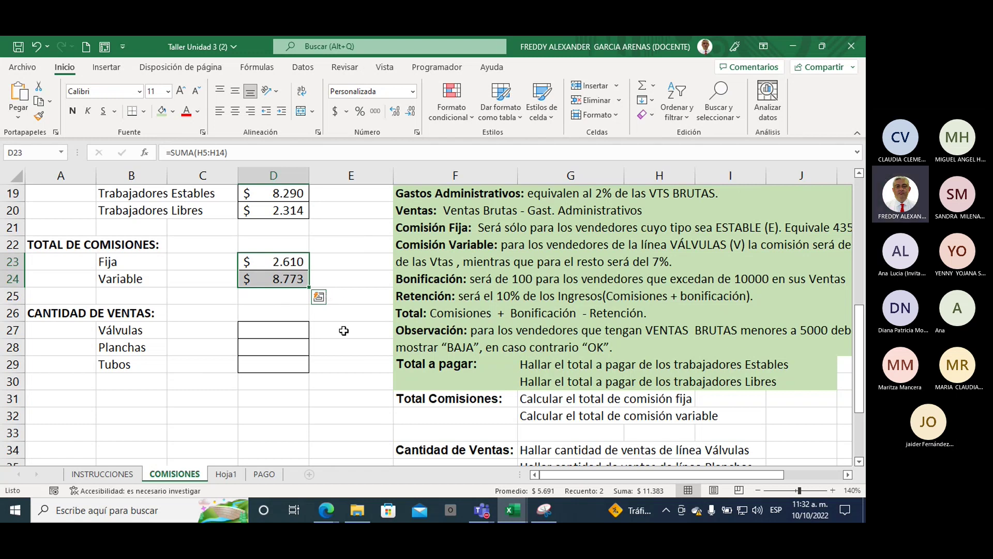
scroll(385, 334, "down", 1)
scroll(386, 333, "down", 2)
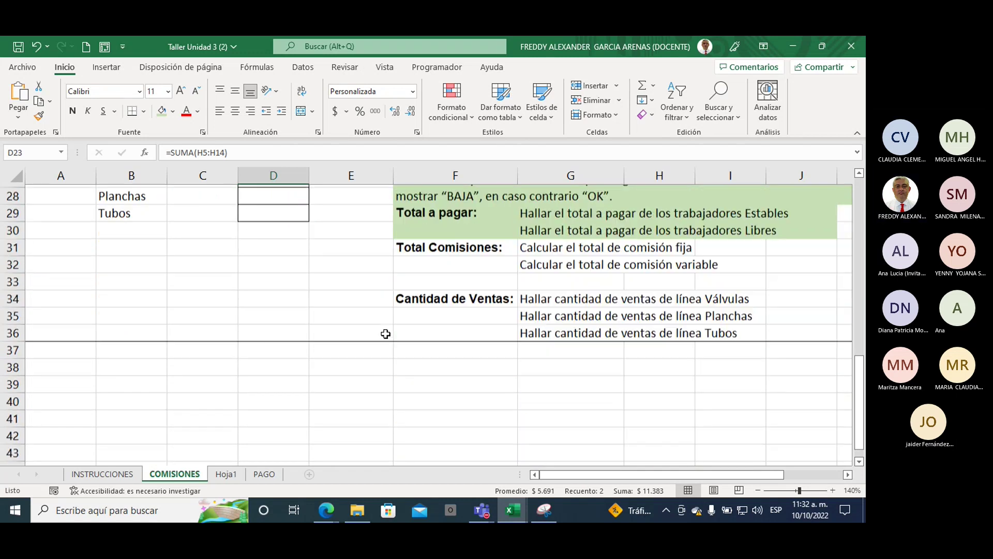
left_click(428, 294)
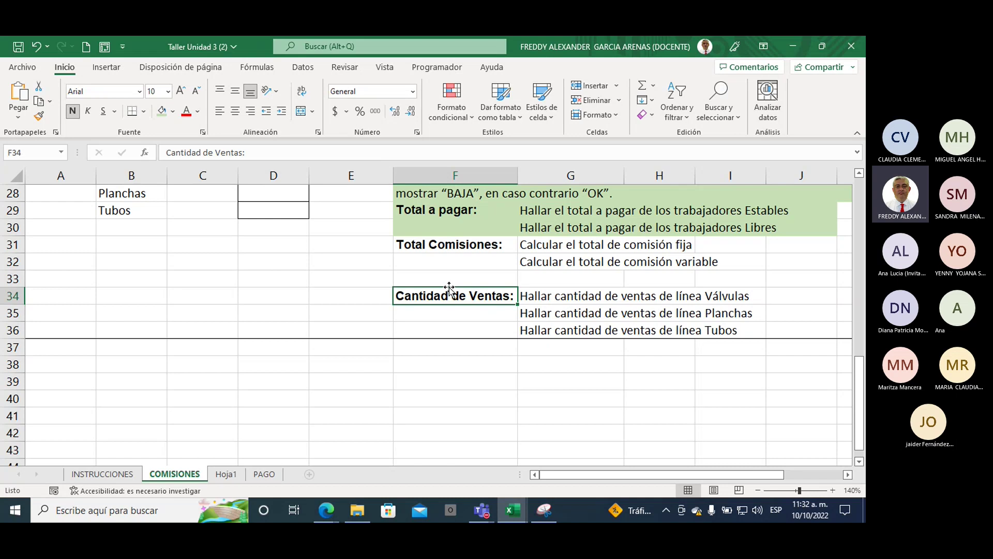
left_click(535, 297)
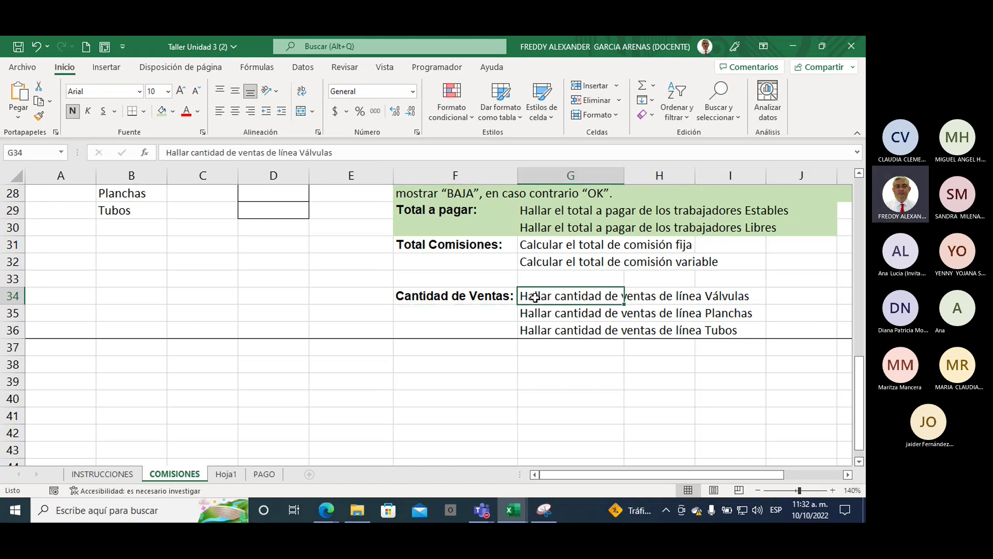
left_click_drag(535, 297, 719, 295)
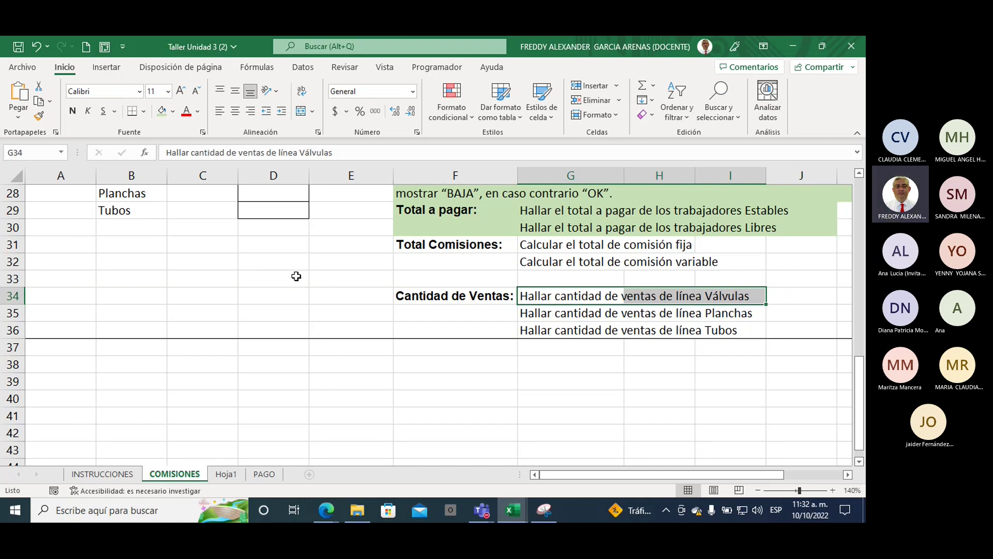
scroll(297, 276, "up", 3)
scroll(297, 276, "up", 1)
scroll(394, 321, "up", 4)
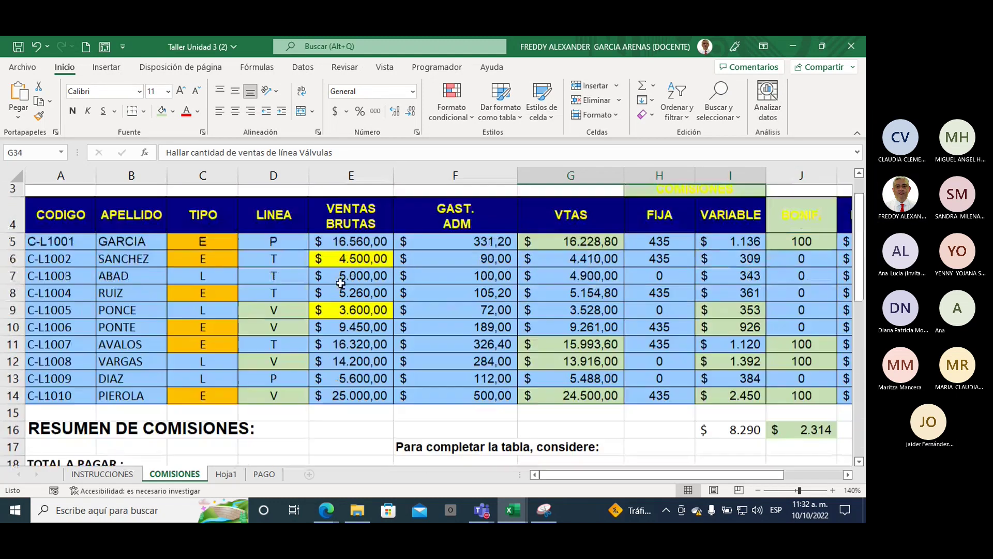
scroll(394, 321, "up", 1)
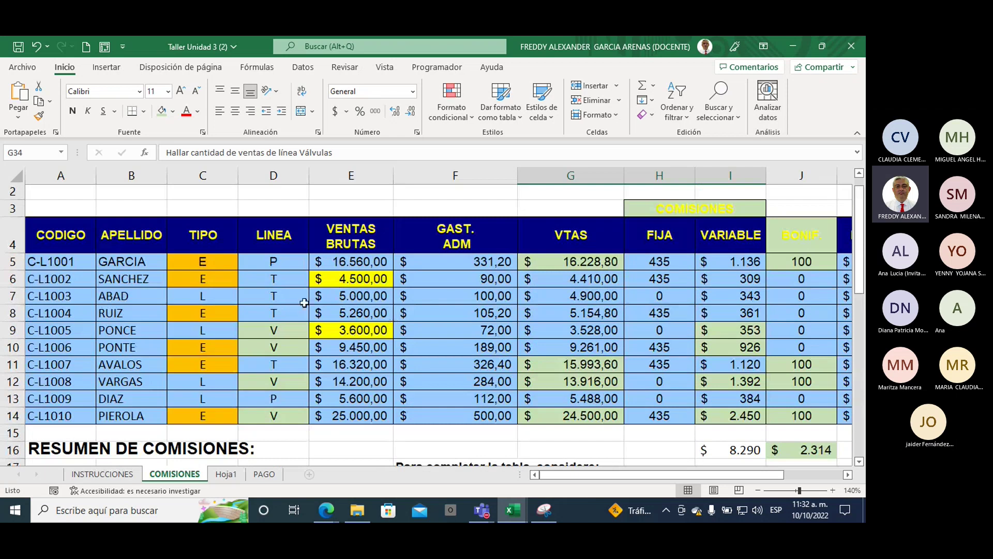
left_click(263, 332)
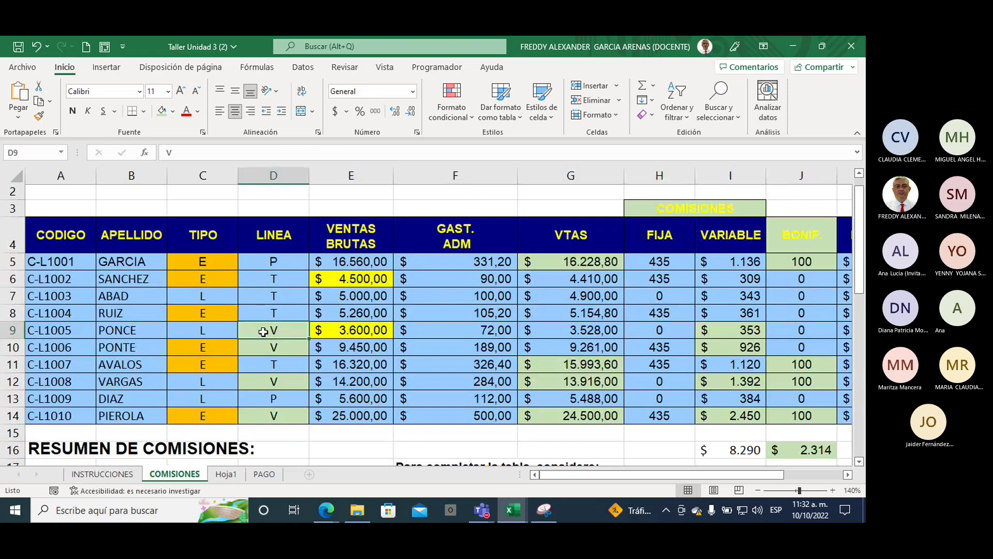
left_click(9, 331)
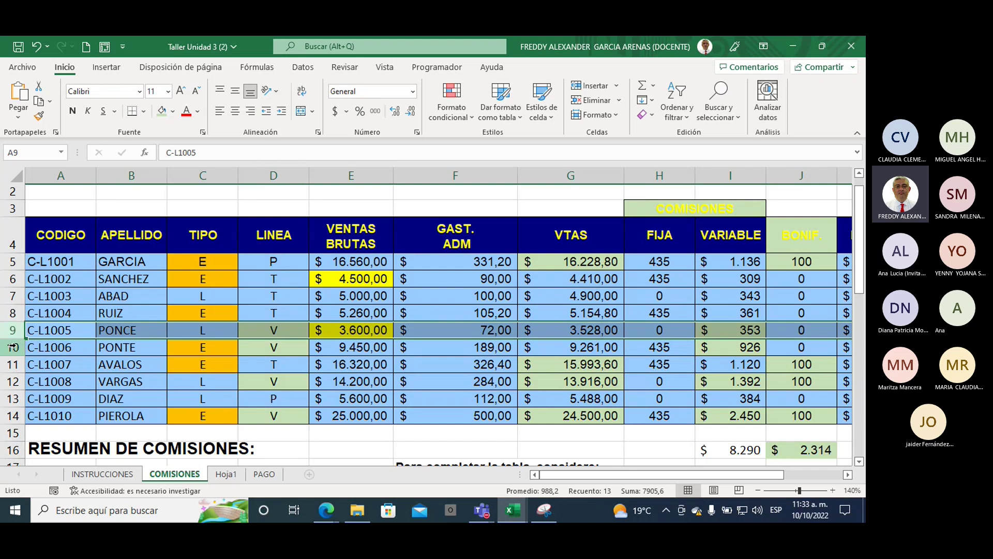
left_click(12, 347)
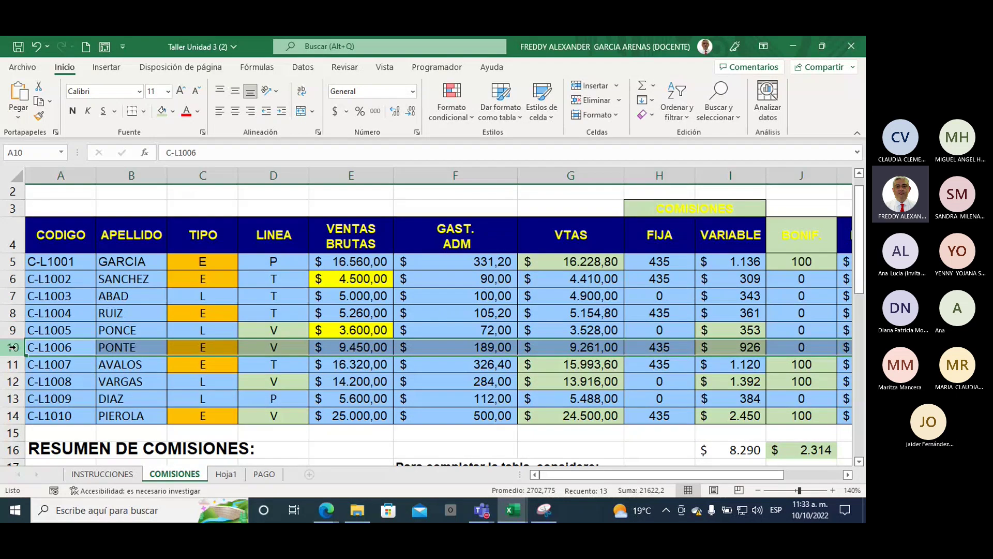
left_click(12, 381)
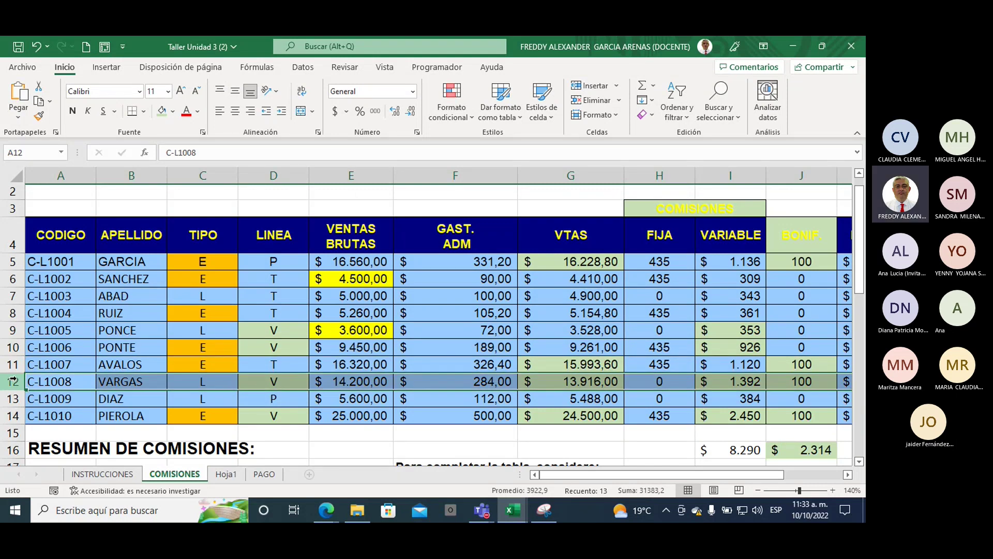
left_click(13, 415)
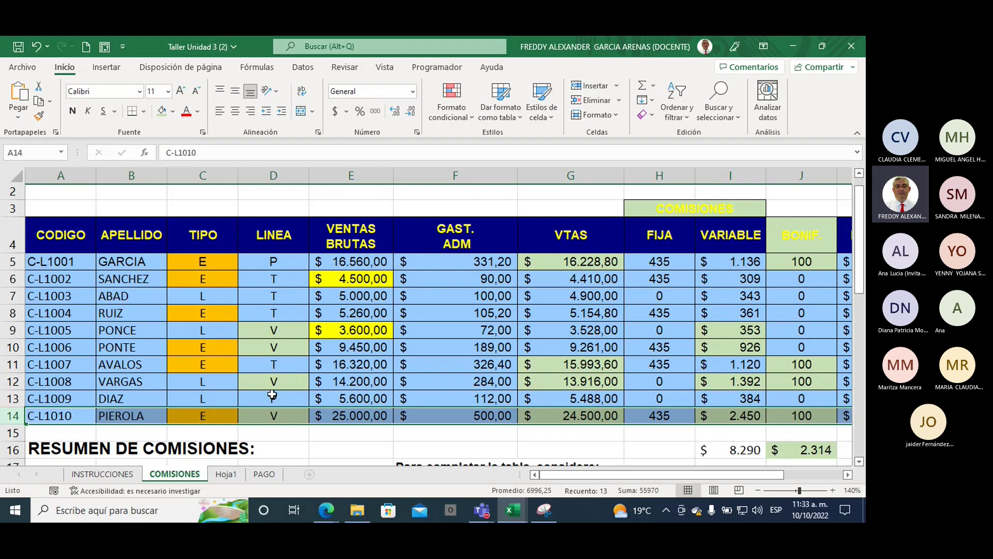
left_click(270, 333)
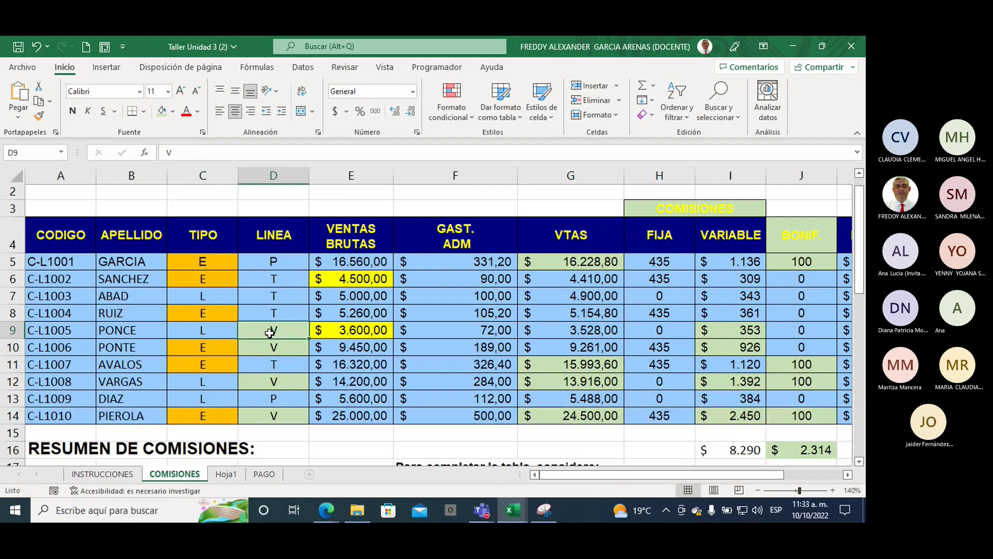
left_click(272, 345)
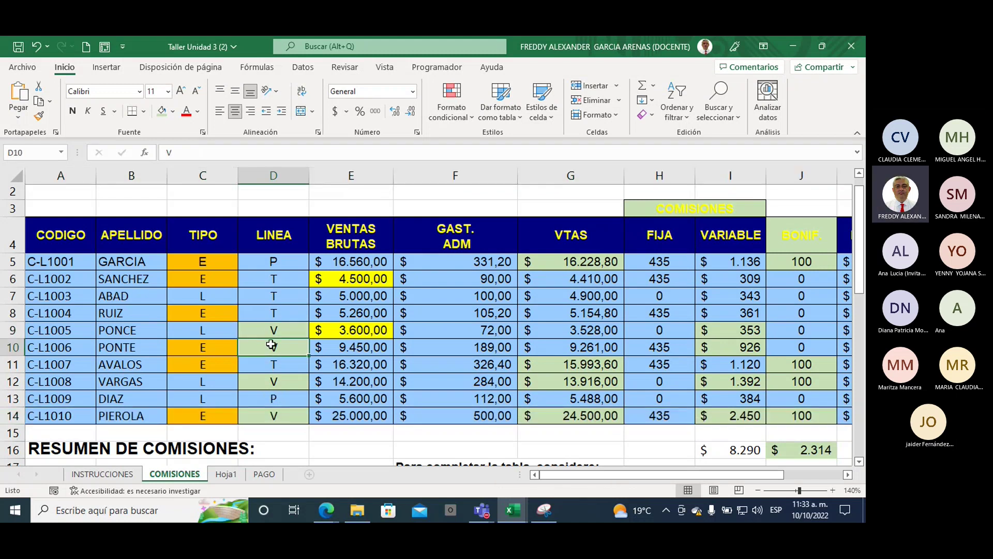
type("V")
left_click(272, 383)
left_click(277, 414)
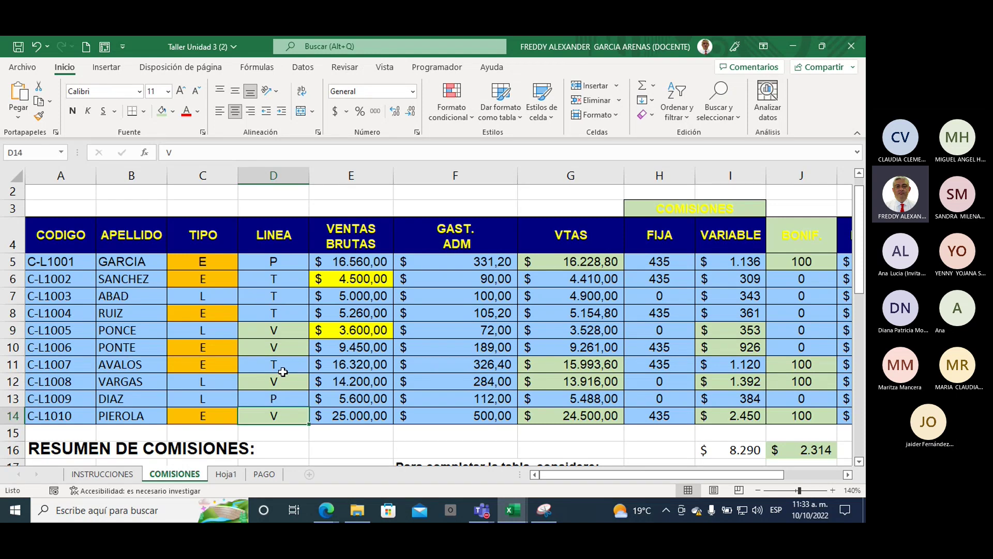
- Start a CONTAR.SI formula in D27 for the Válvulas sales count
scroll(282, 372, "down", 4)
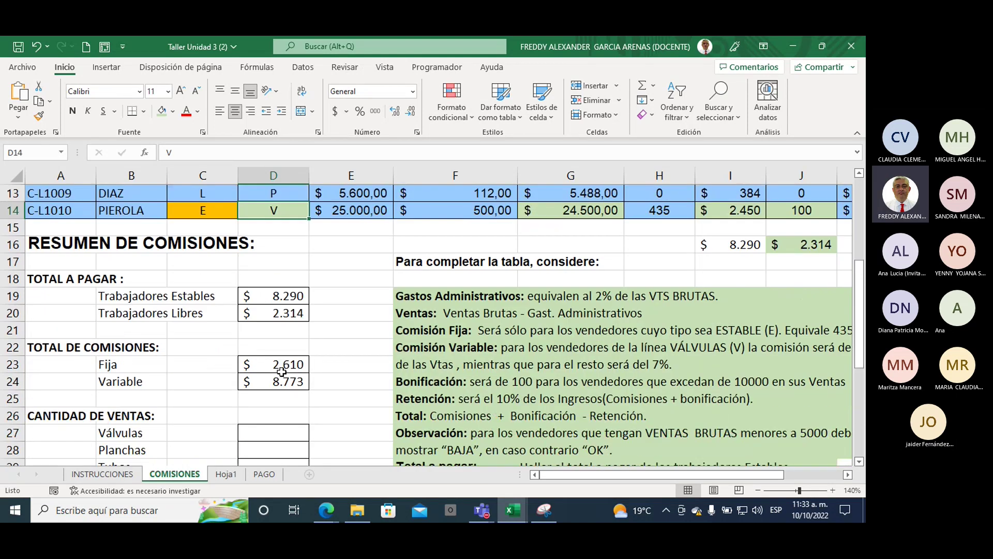
scroll(281, 371, "down", 3)
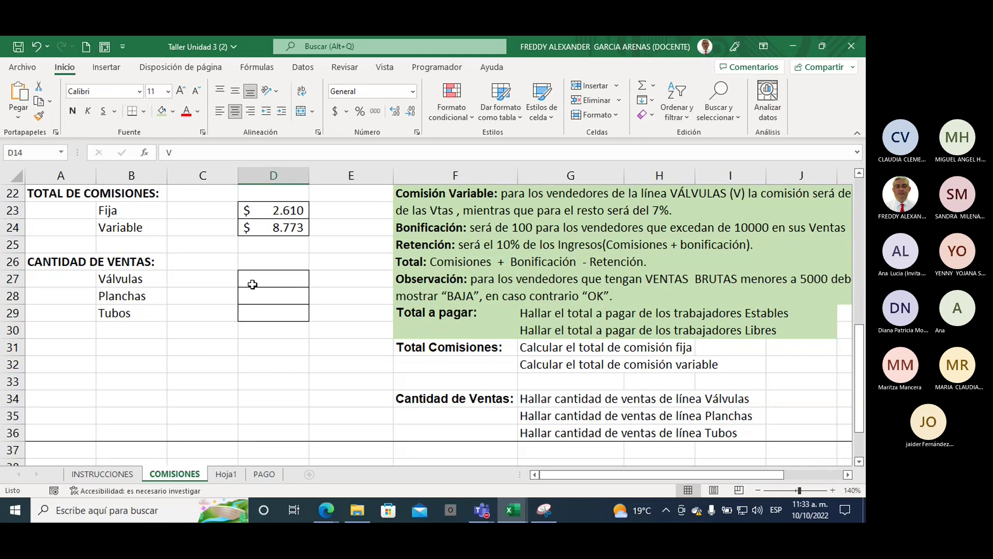
left_click(252, 283)
type("=")
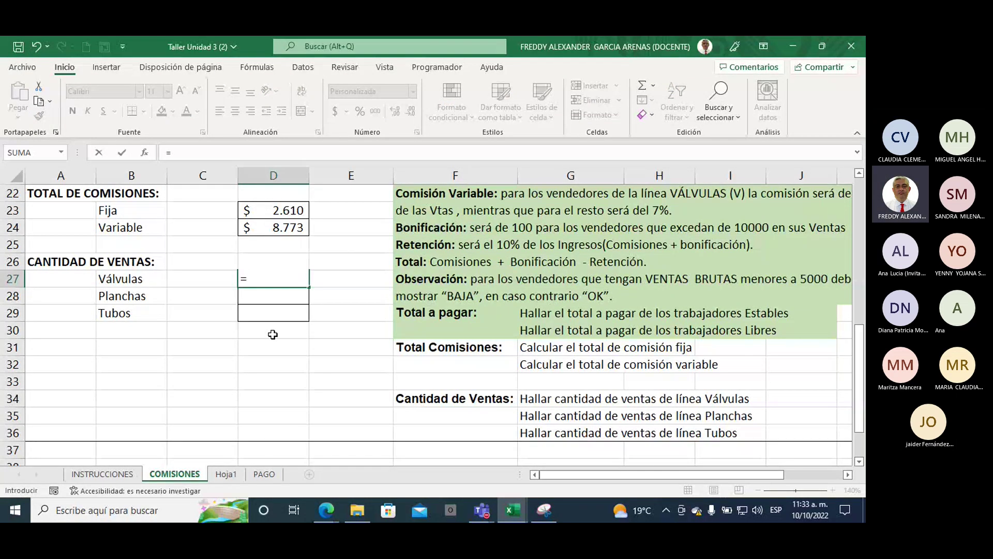
type("con")
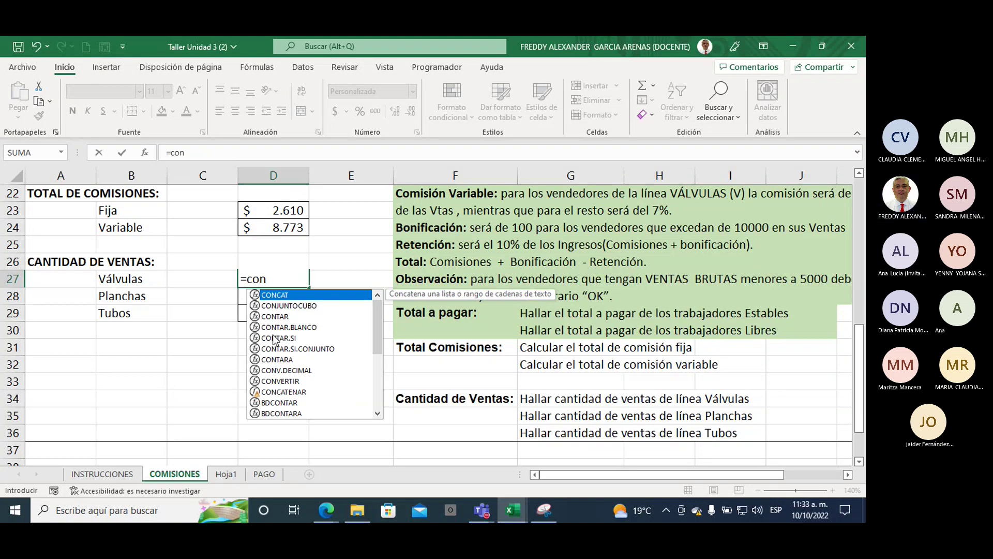
type("t")
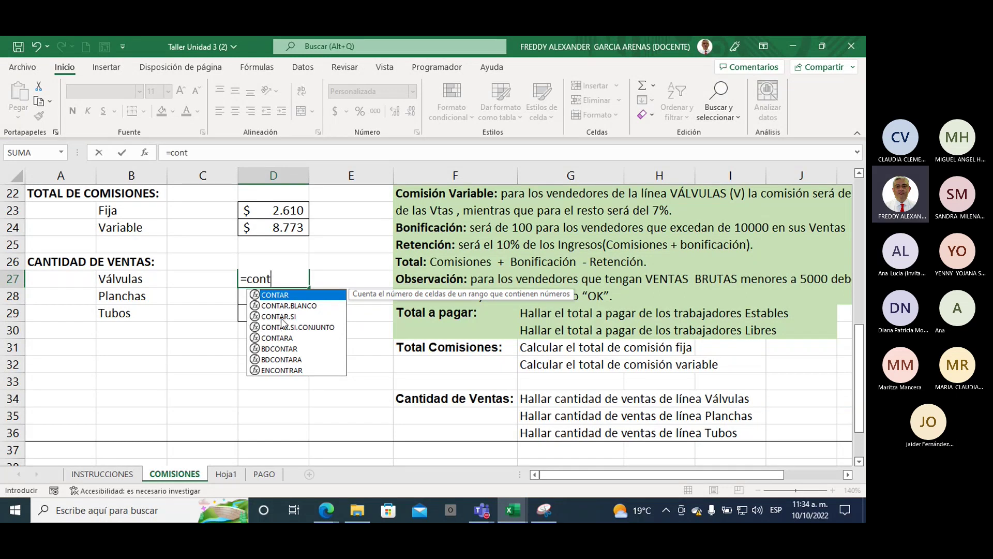
left_click(287, 317)
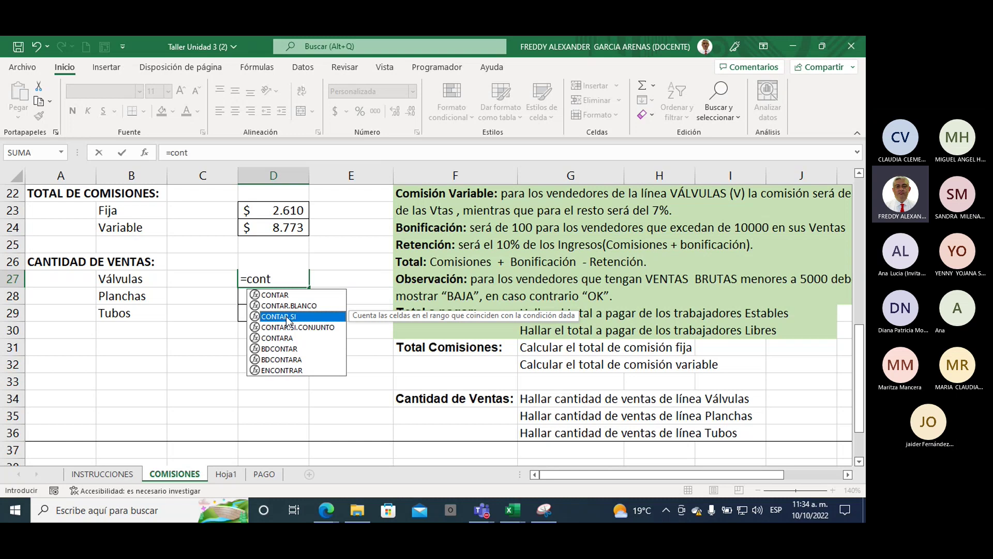
double_click(287, 317)
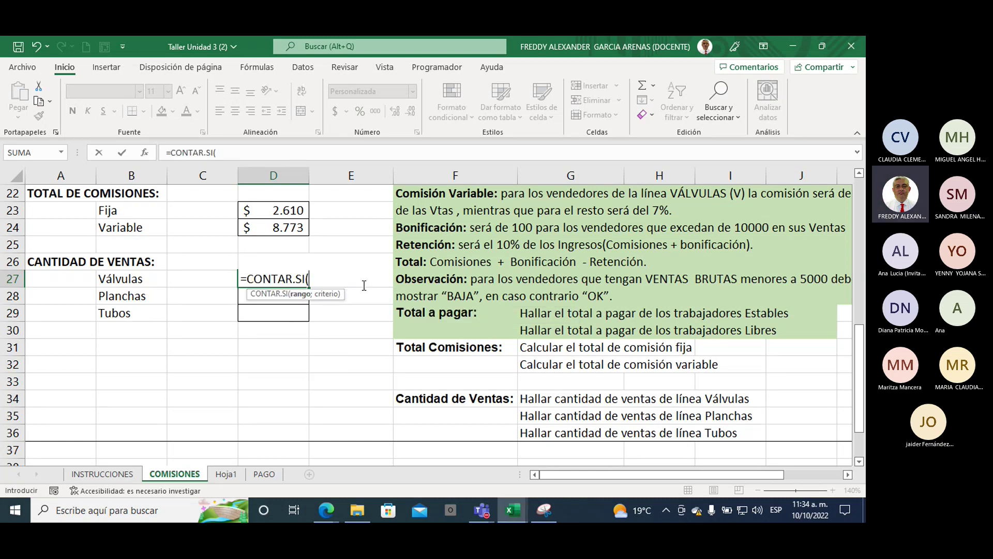
- Complete it as =CONTAR.SI(D5:D14;"V") and confirm, giving a count of 4
scroll(354, 281, "up", 1)
scroll(353, 281, "up", 1)
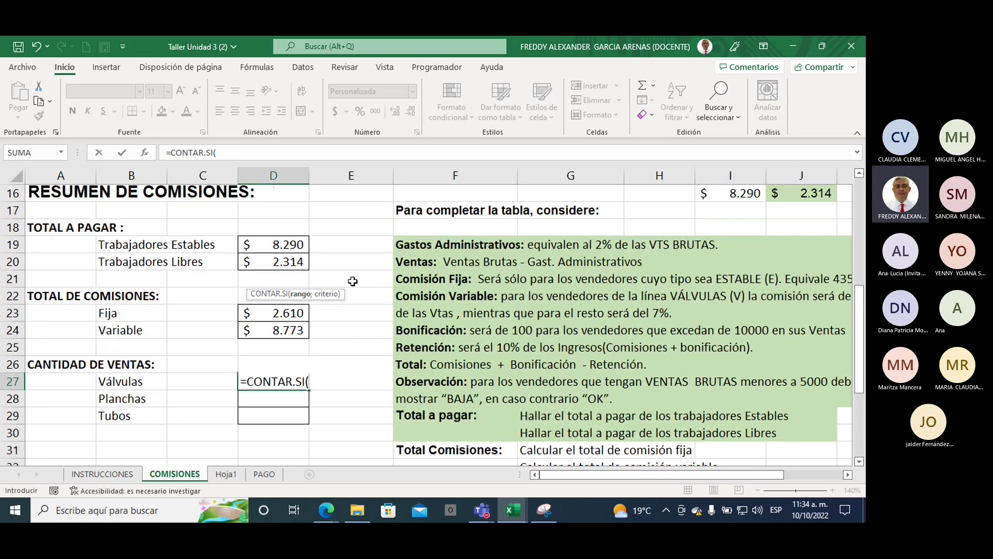
scroll(353, 281, "up", 3)
scroll(354, 281, "up", 1)
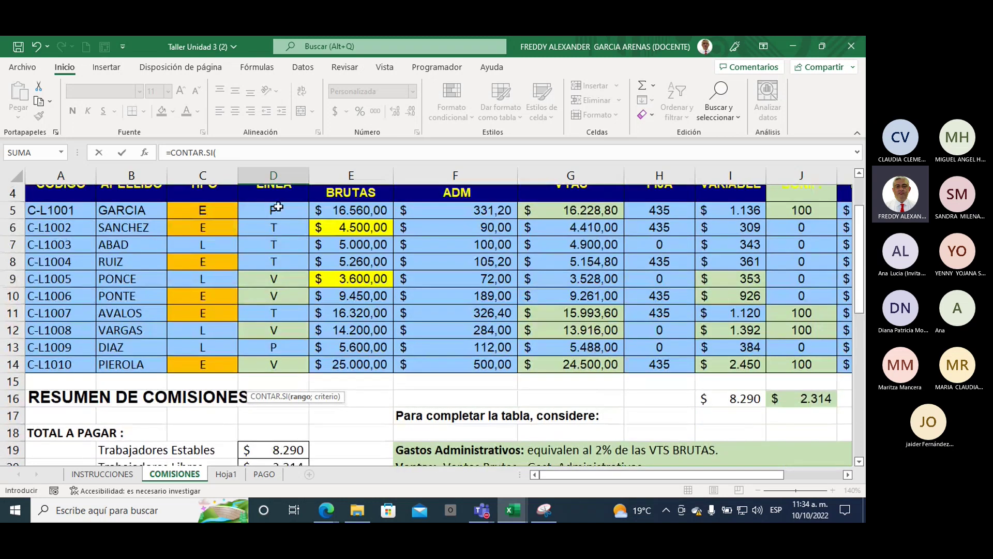
left_click_drag(274, 209, 275, 364)
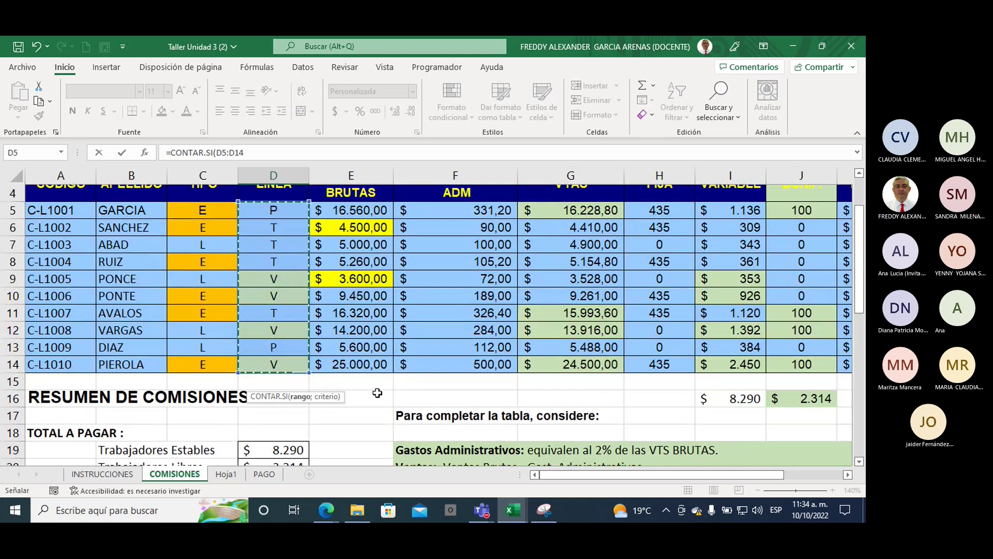
type(";")
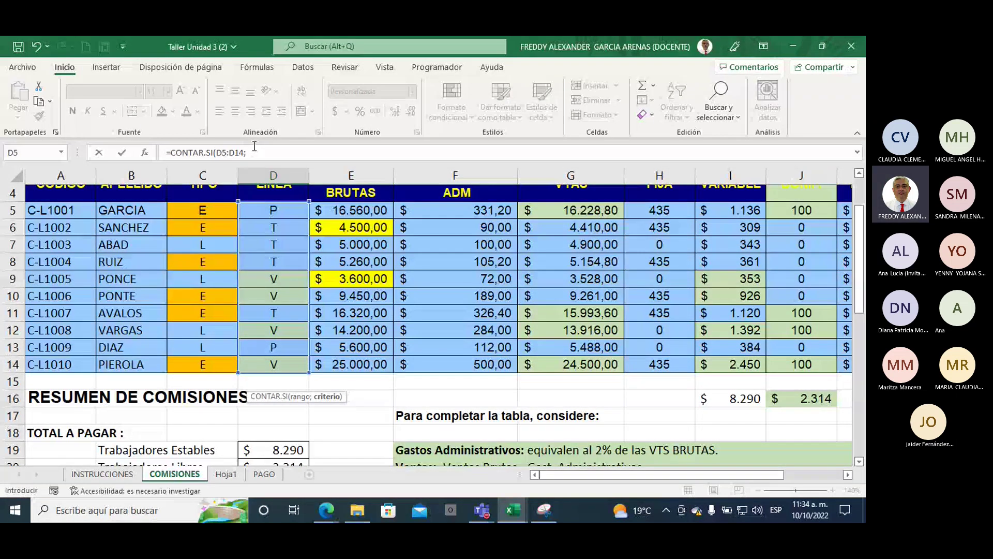
left_click(254, 150)
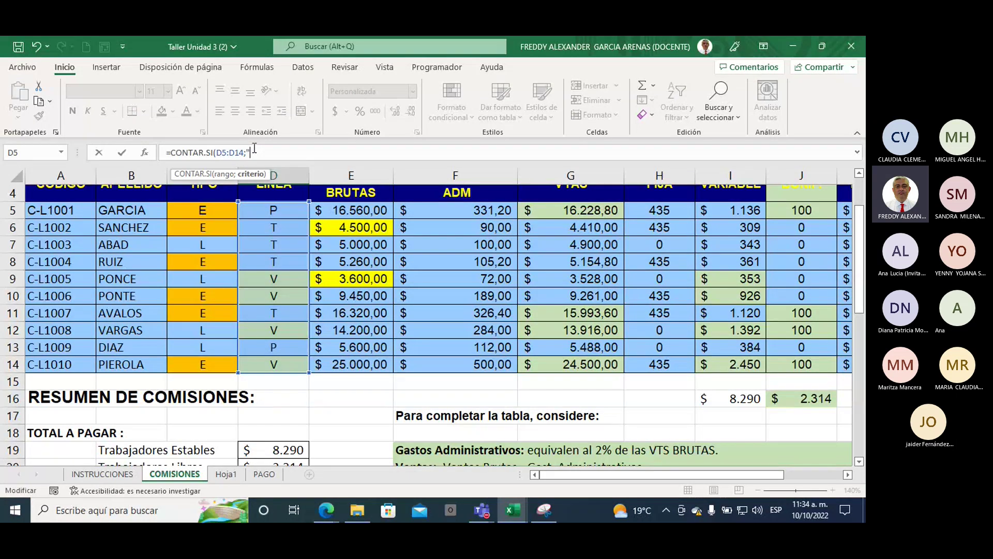
type("V\"")
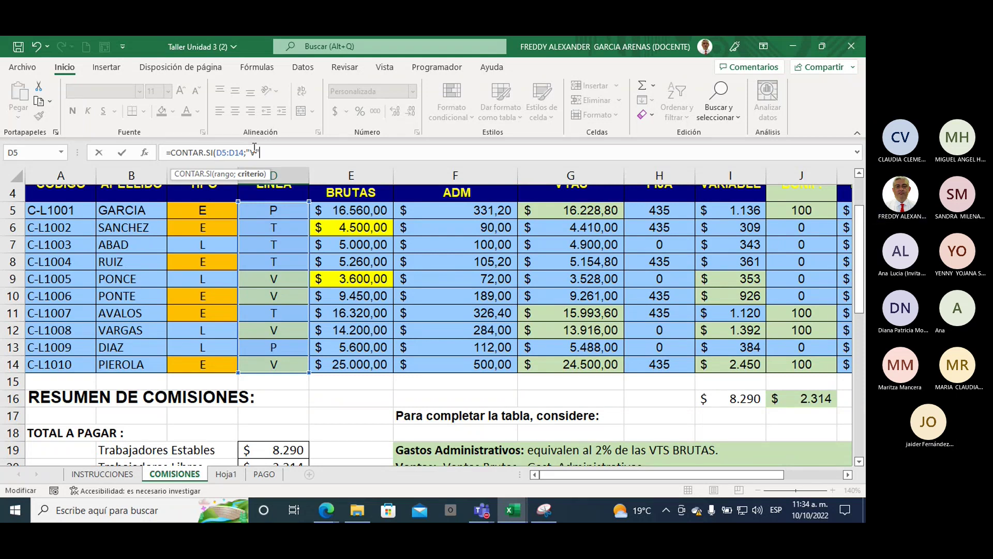
type(")")
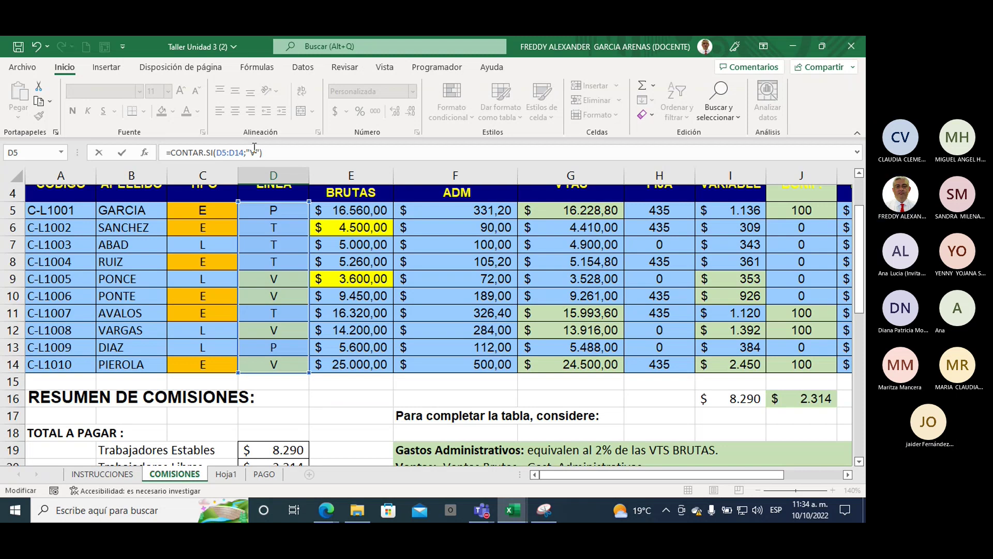
key("Return")
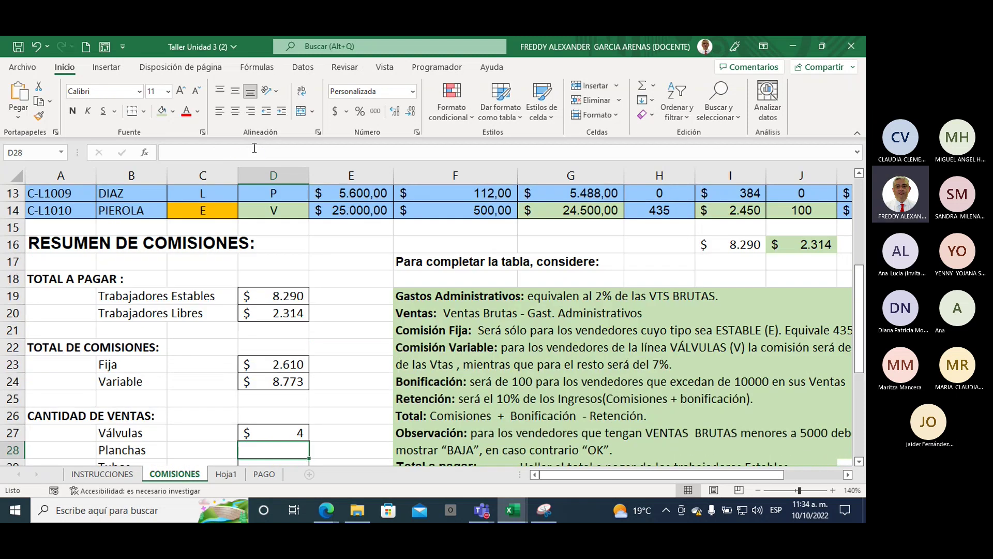
- Format the three sales-count cells as General numbers without the $ sign
scroll(273, 207, "down", 3)
left_click(273, 281)
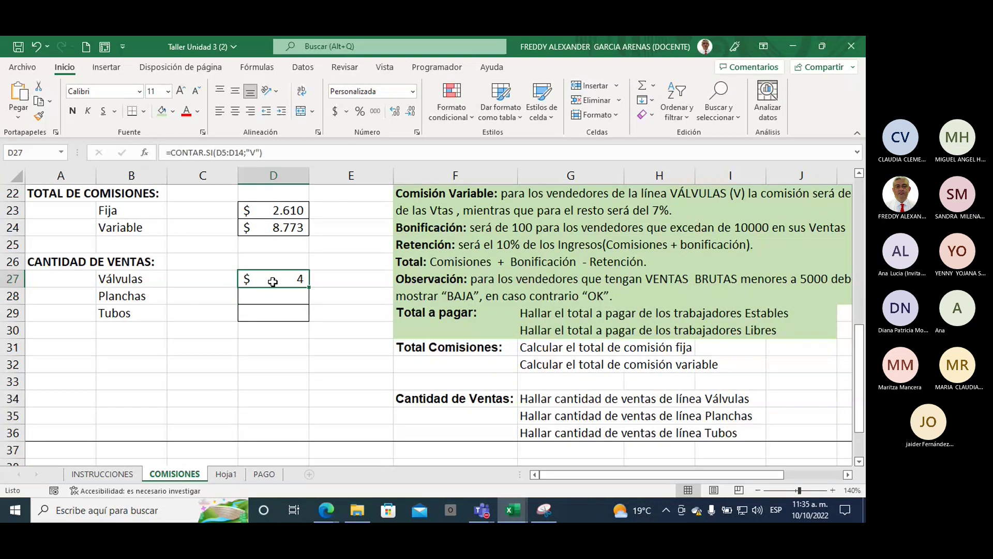
left_click_drag(273, 281, 273, 313)
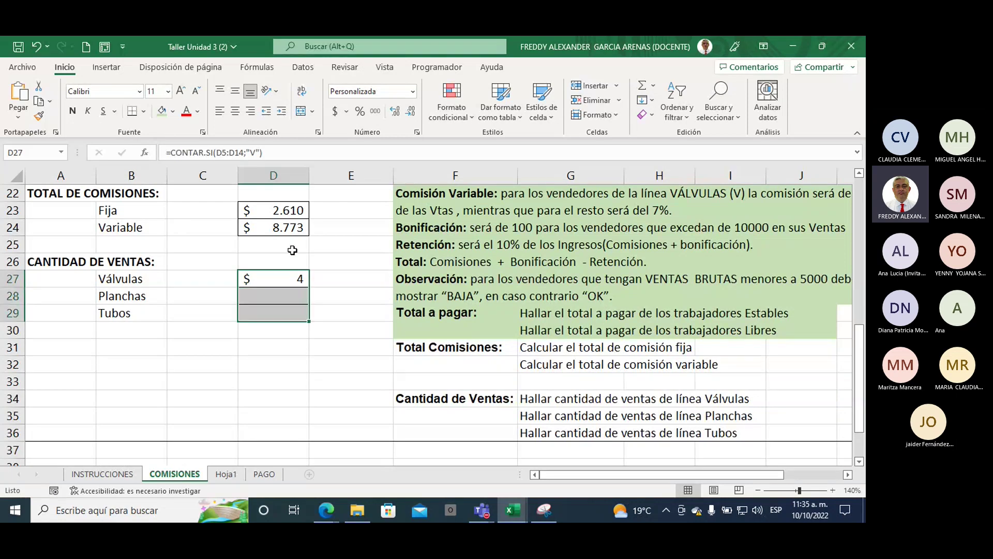
left_click(414, 93)
left_click(364, 120)
left_click(337, 286)
left_click(268, 280)
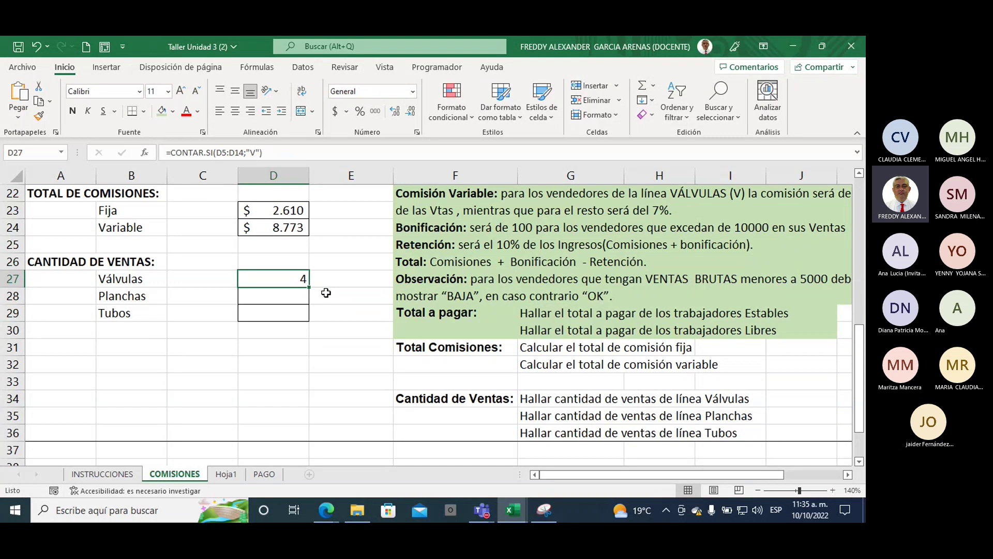
- Check the V entries in the LINEA column against the Válvulas count of 4
scroll(320, 290, "up", 5)
scroll(286, 289, "up", 1)
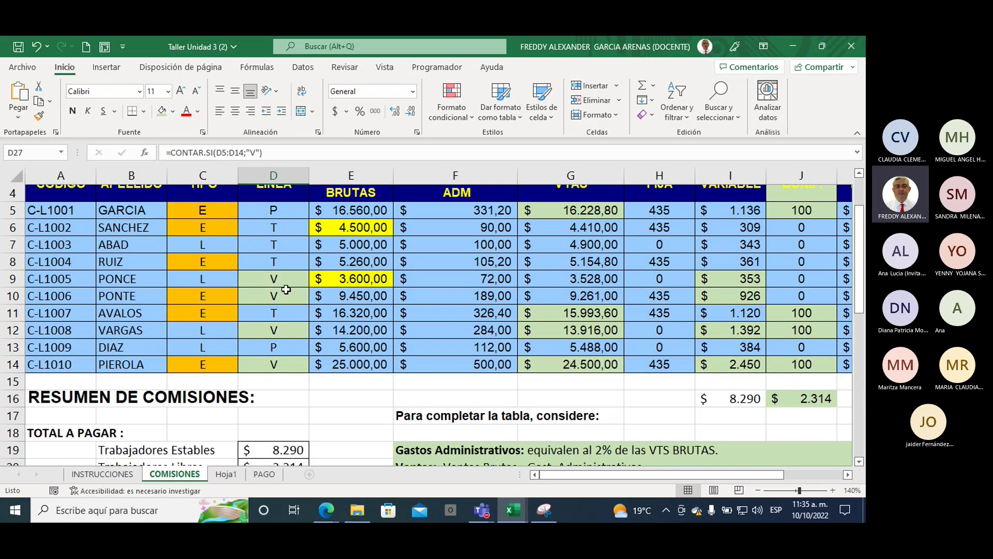
left_click(287, 365)
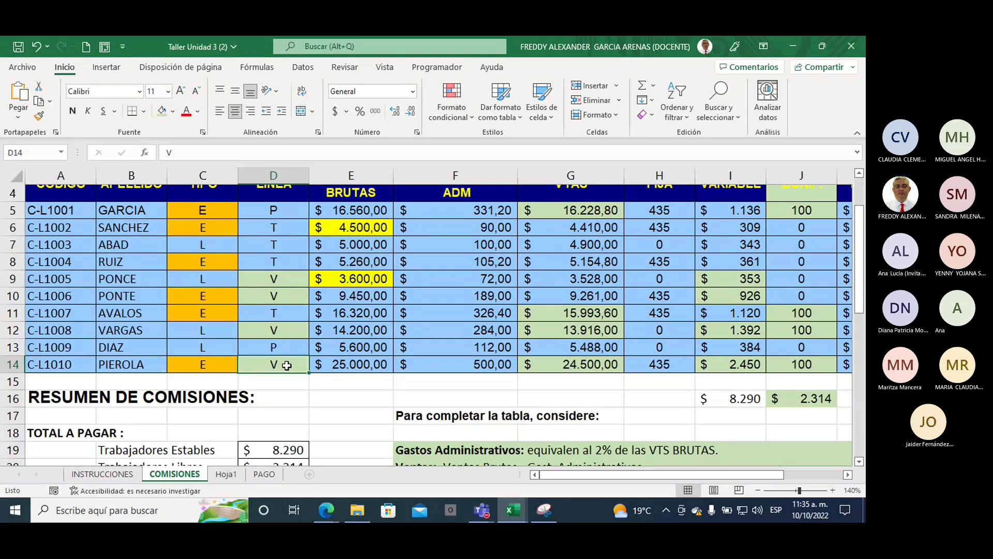
scroll(287, 365, "down", 3)
scroll(287, 365, "down", 2)
- Enter =CONTAR.SI(D5:D14;"P") in D28, giving a Planchas count of 2
left_click(286, 348)
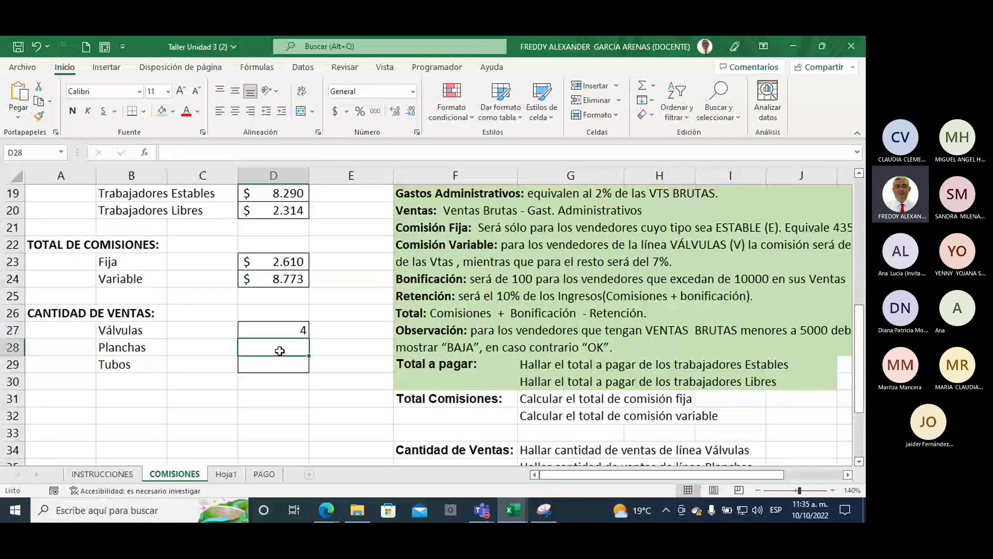
type("=")
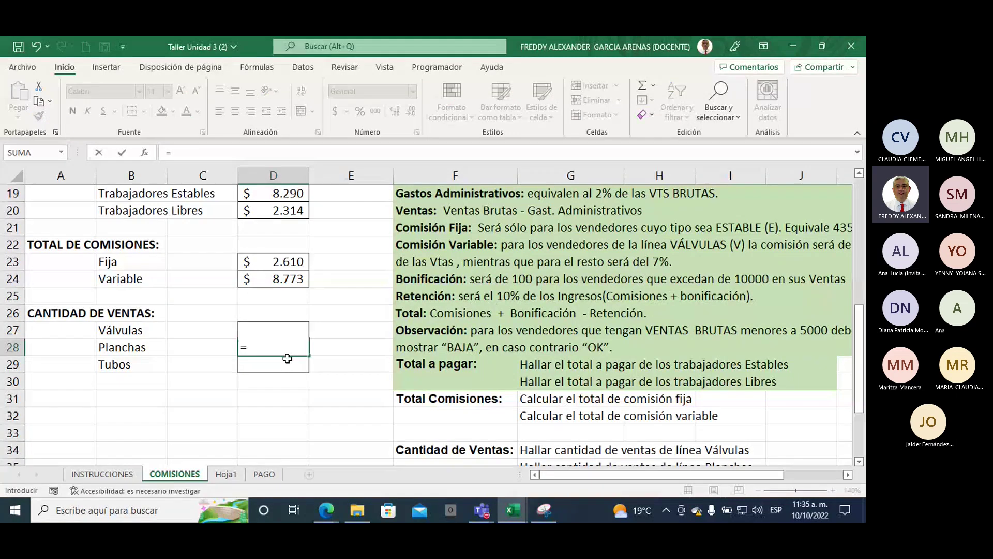
type("conta")
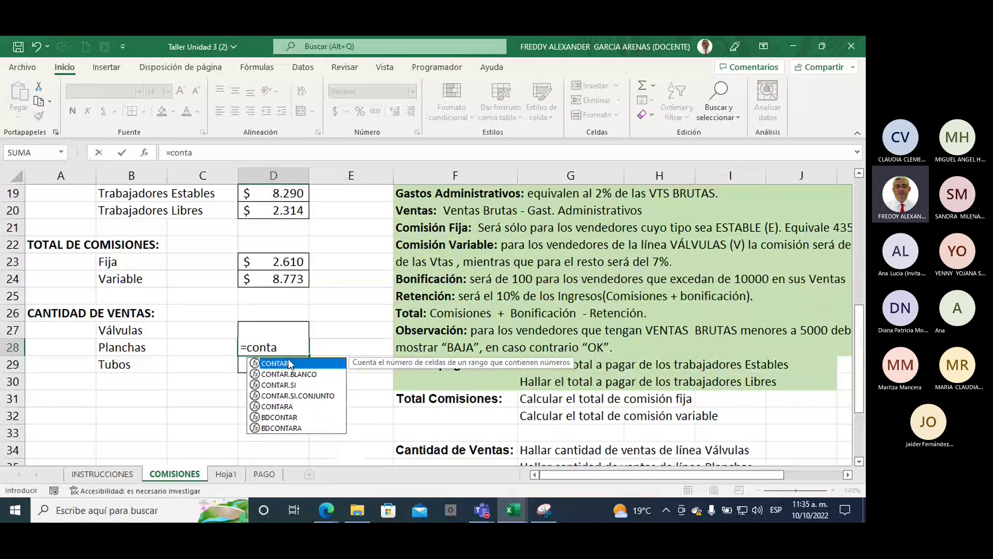
double_click(286, 386)
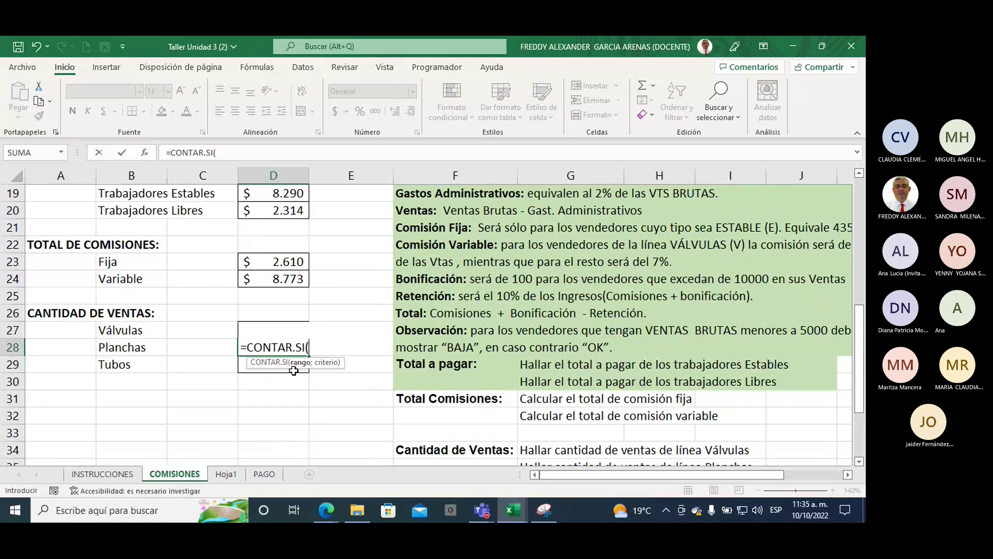
scroll(312, 322, "up", 2)
scroll(311, 321, "up", 1)
scroll(312, 322, "up", 3)
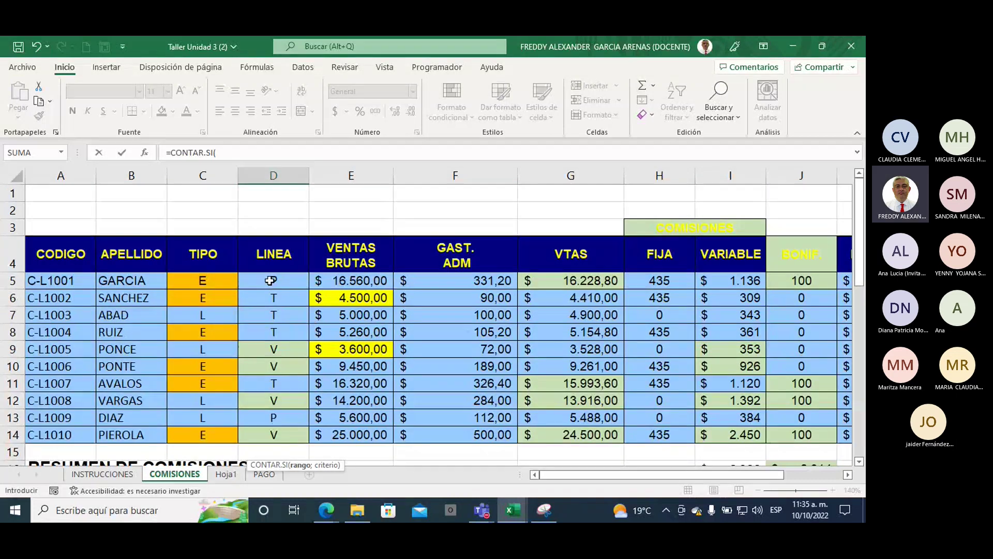
left_click_drag(274, 281, 280, 429)
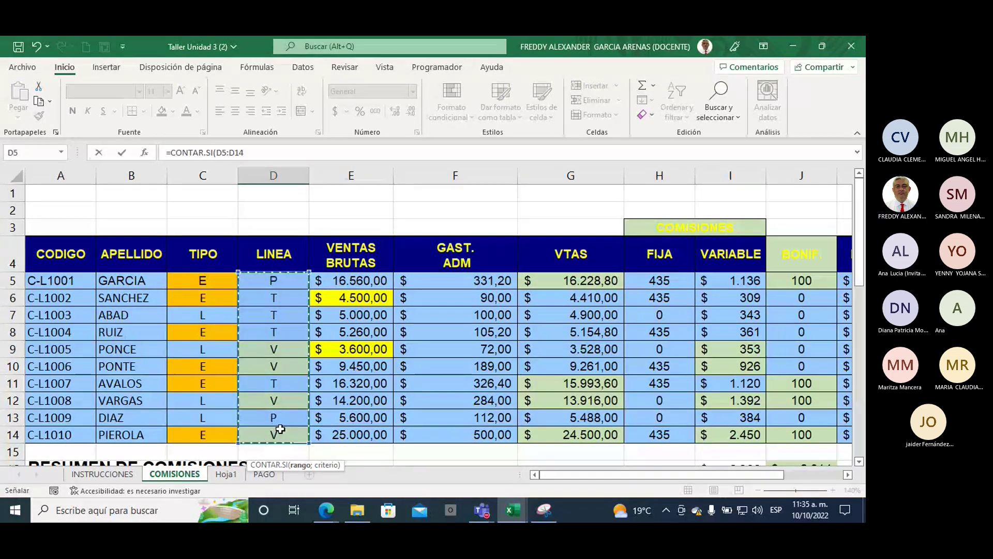
type(";\"")
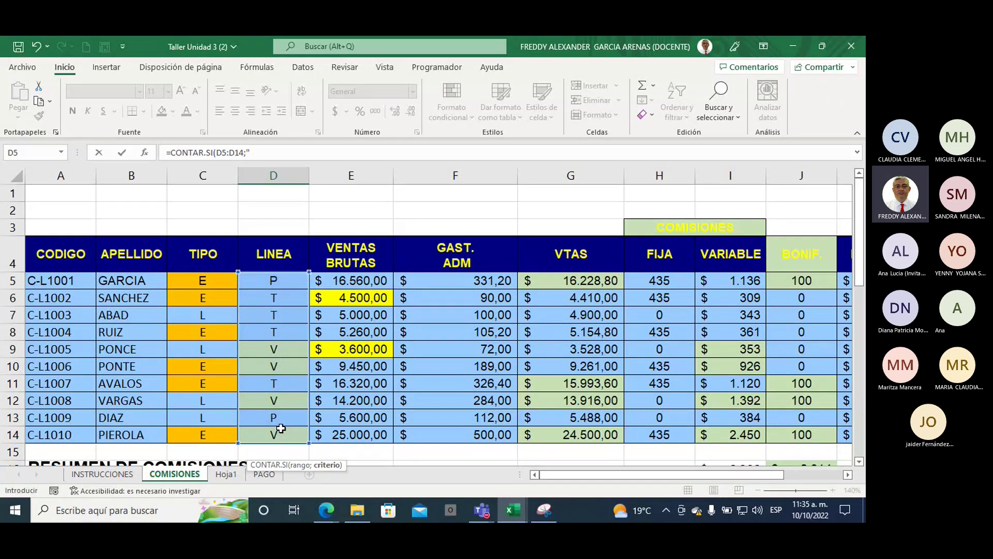
type("P\"")
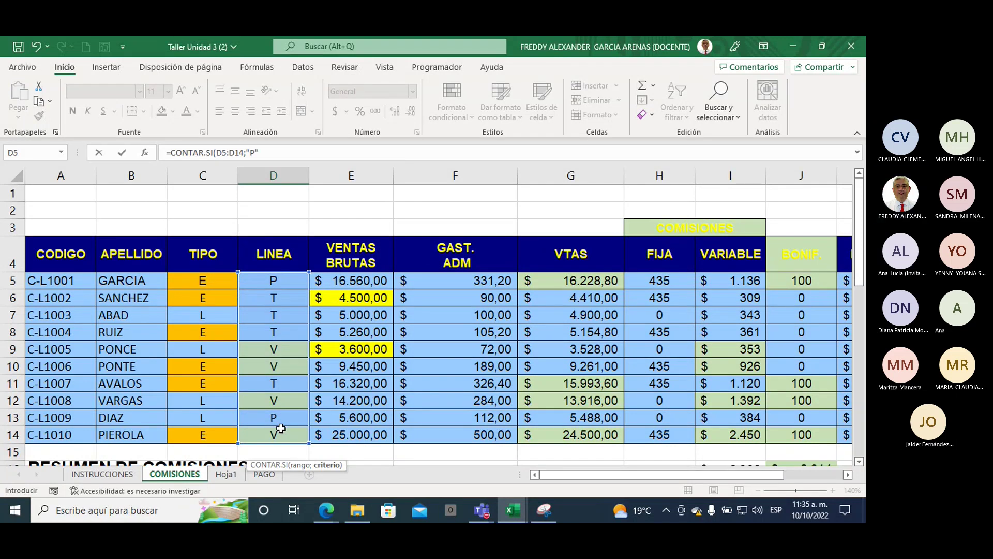
type(")")
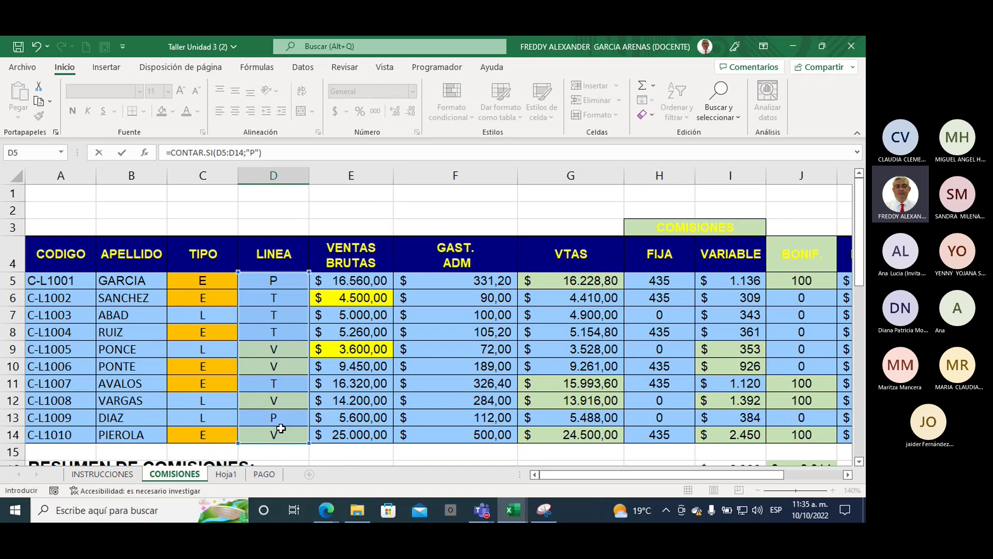
key("Return")
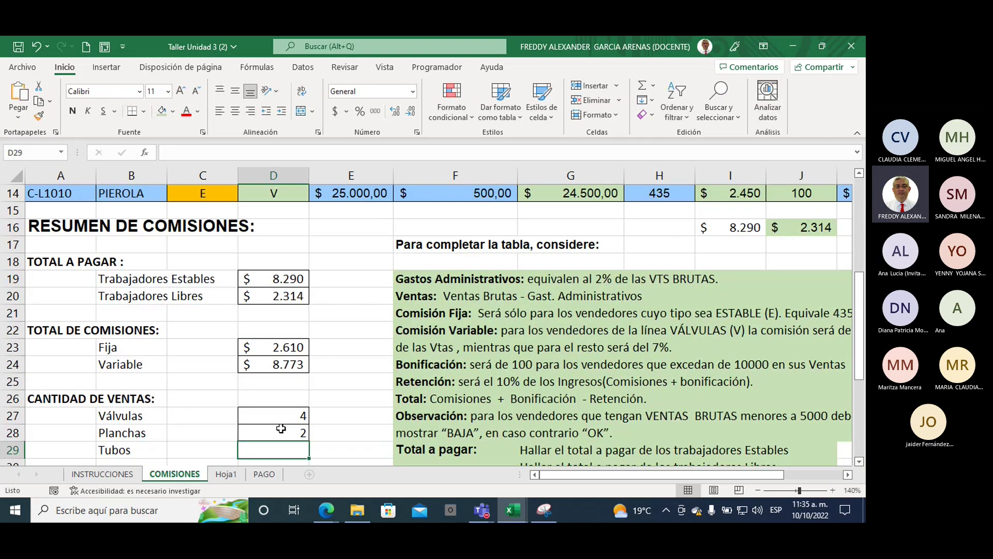
- Fill cells D5 and D13, the two P entries in the LINEA column, orange
scroll(349, 388, "up", 2)
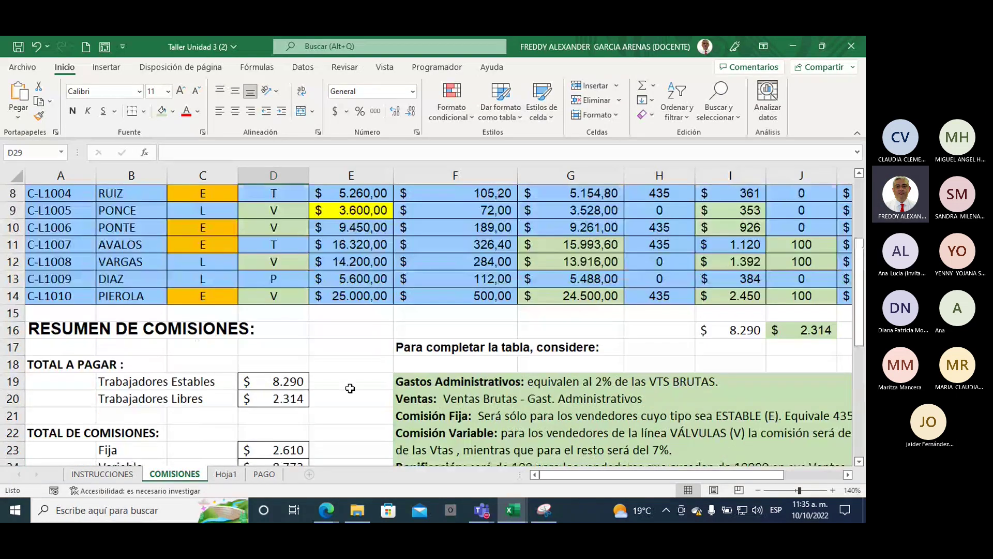
scroll(350, 388, "up", 3)
left_click(265, 284)
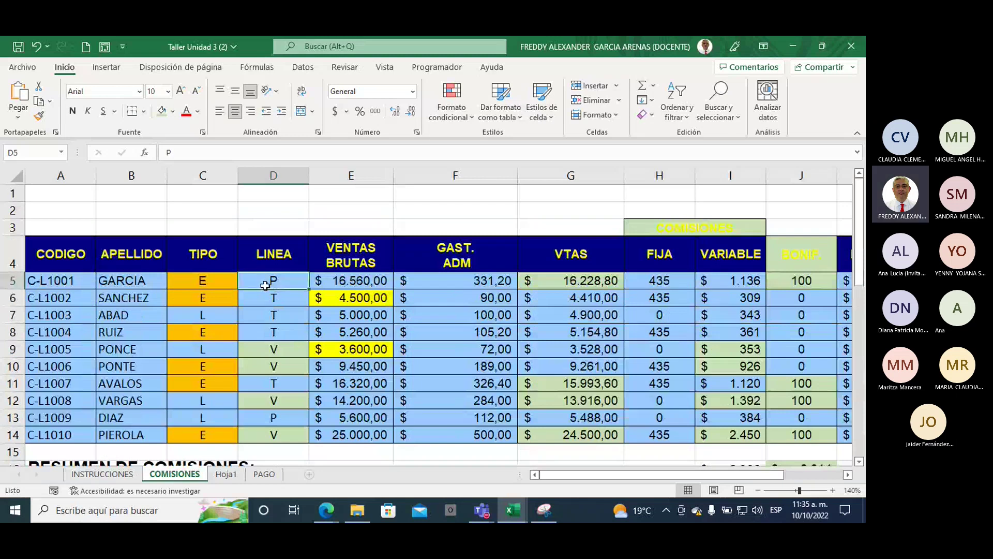
left_click(173, 110)
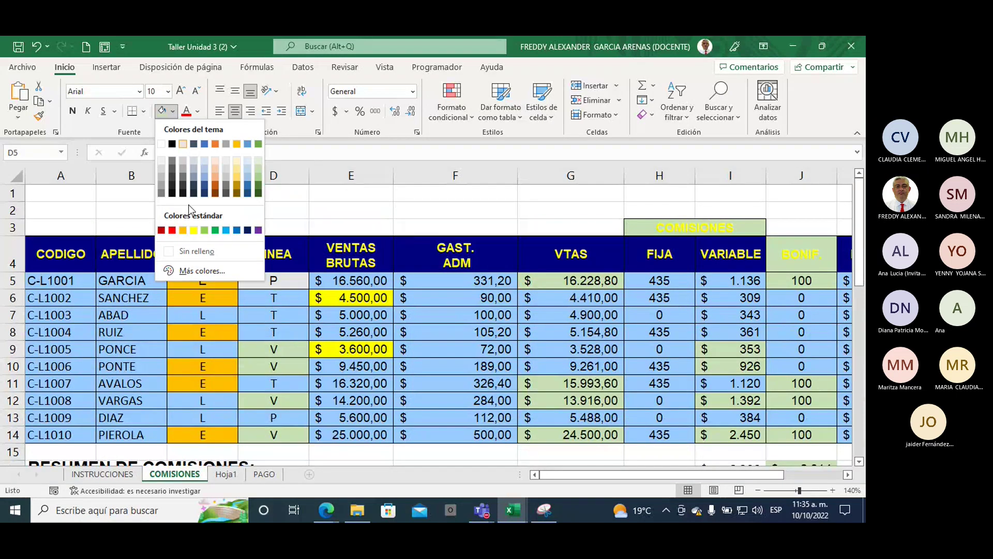
left_click(182, 231)
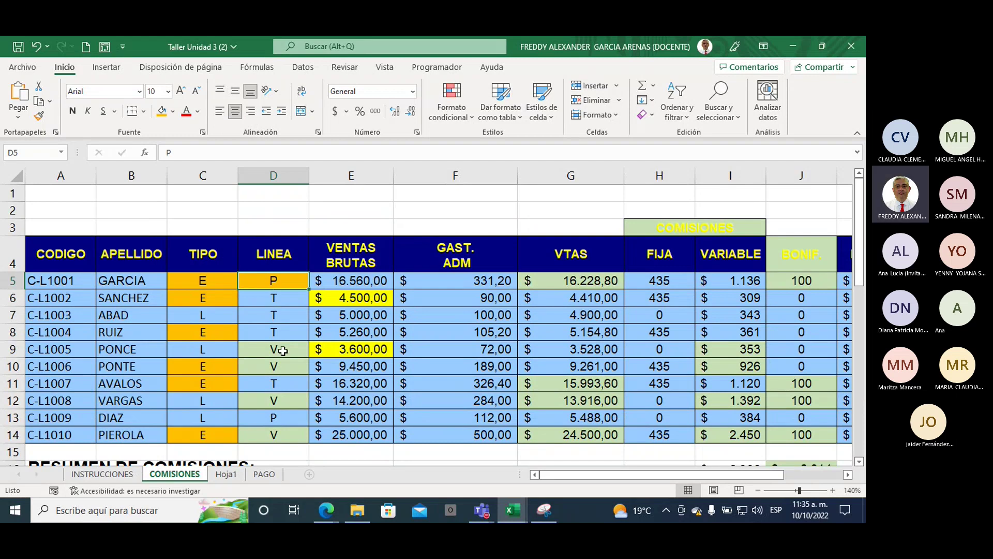
left_click(285, 420)
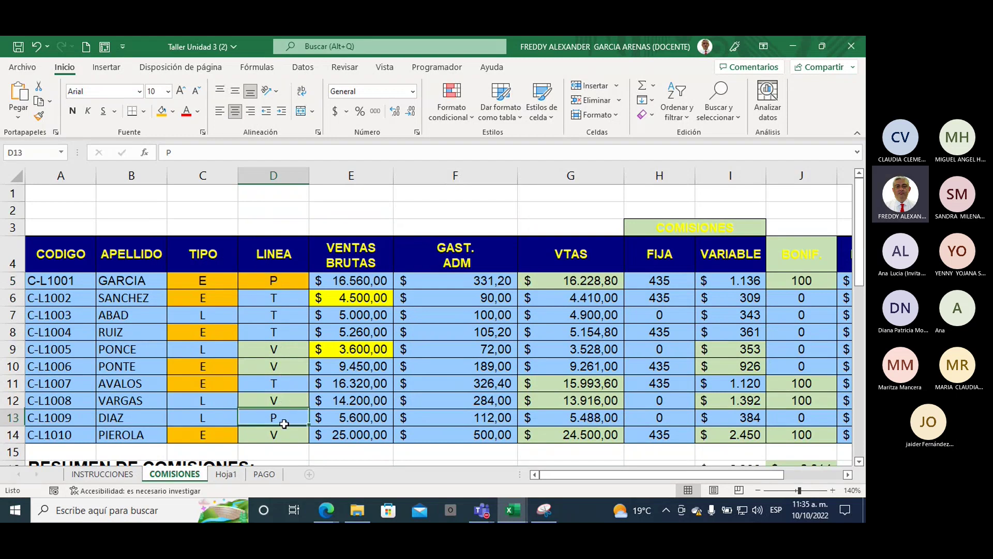
left_click(162, 111)
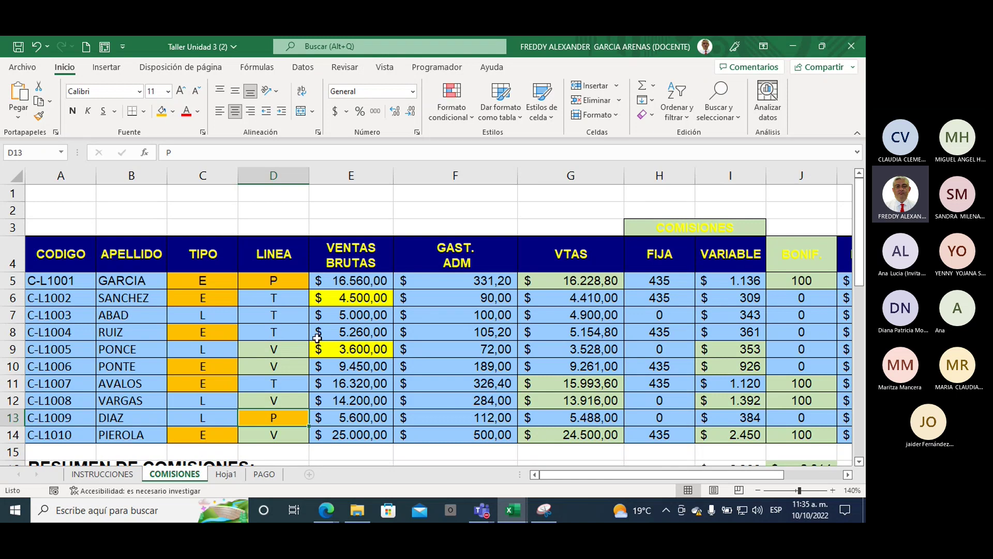
scroll(317, 337, "down", 4)
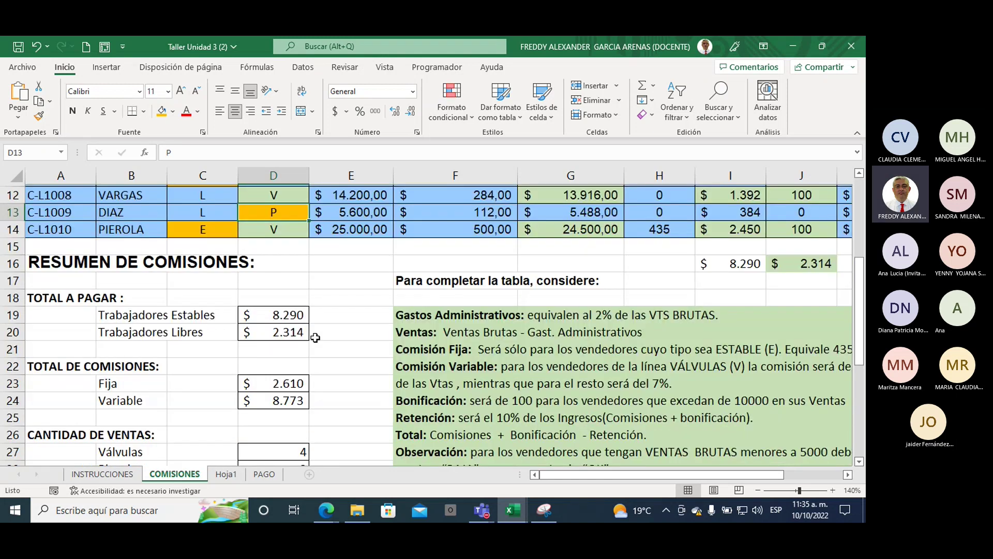
scroll(312, 336, "down", 2)
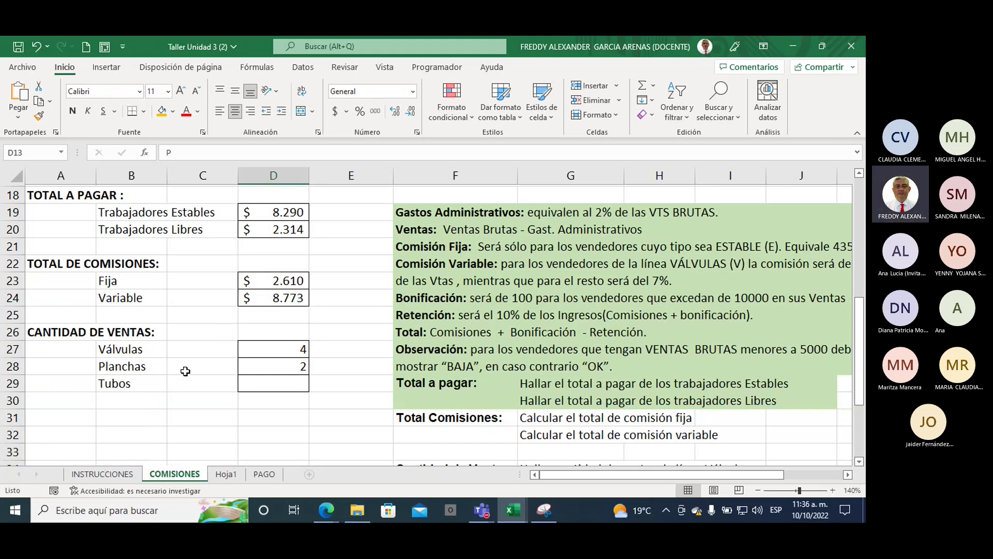
- Start a CONTAR.SI formula in D29 over range D5:D14, ending with a semicolon before the criterion
left_click(288, 384)
scroll(362, 330, "up", 2)
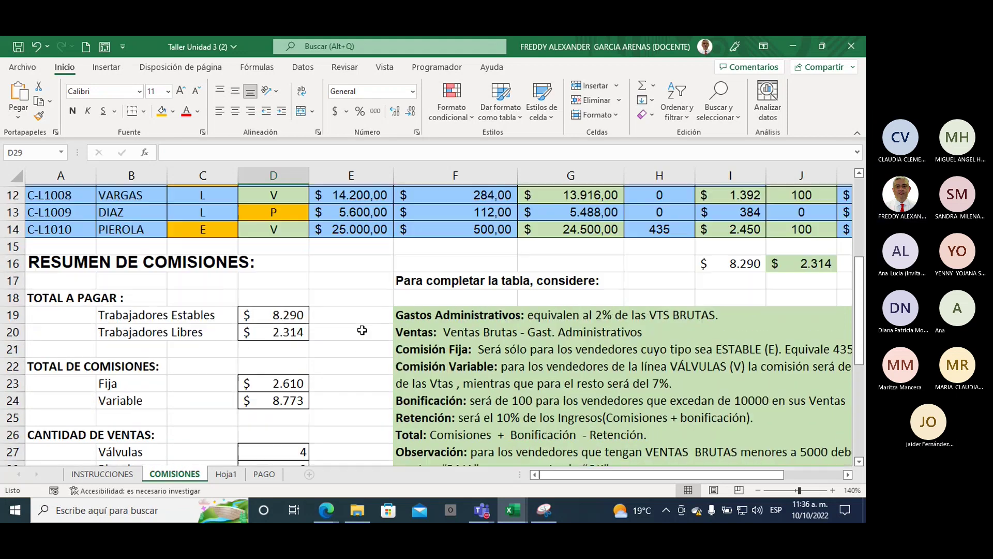
scroll(363, 330, "up", 1)
scroll(363, 330, "down", 4)
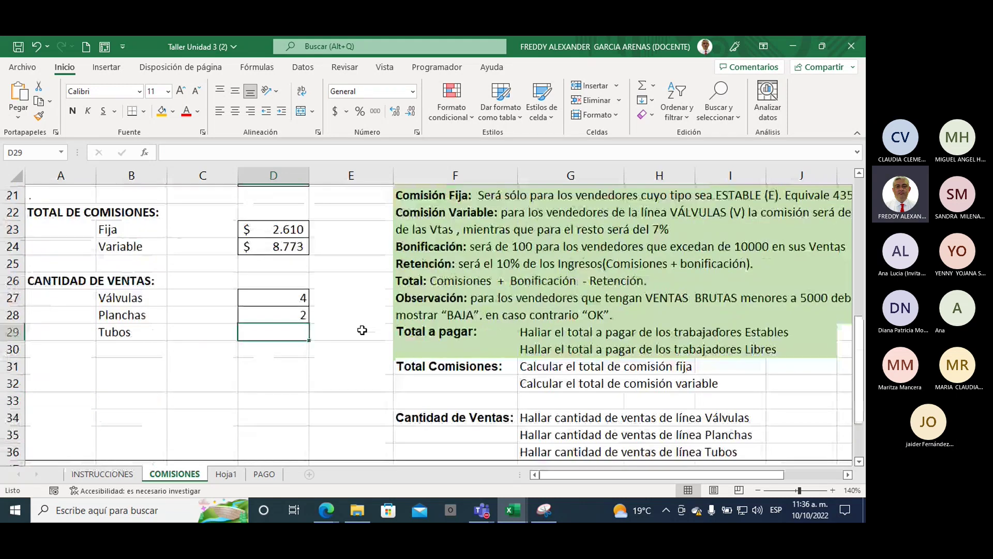
type("=contar")
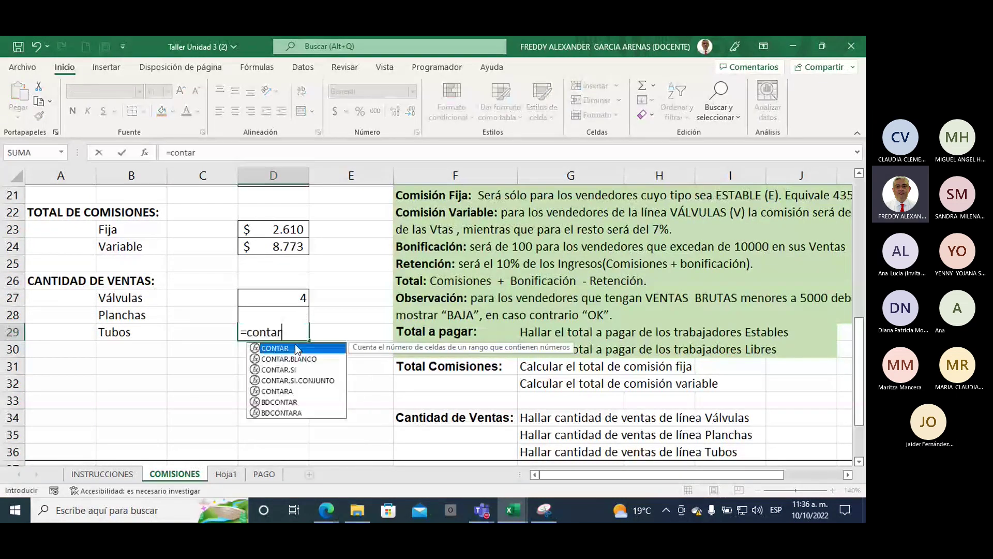
type(".si")
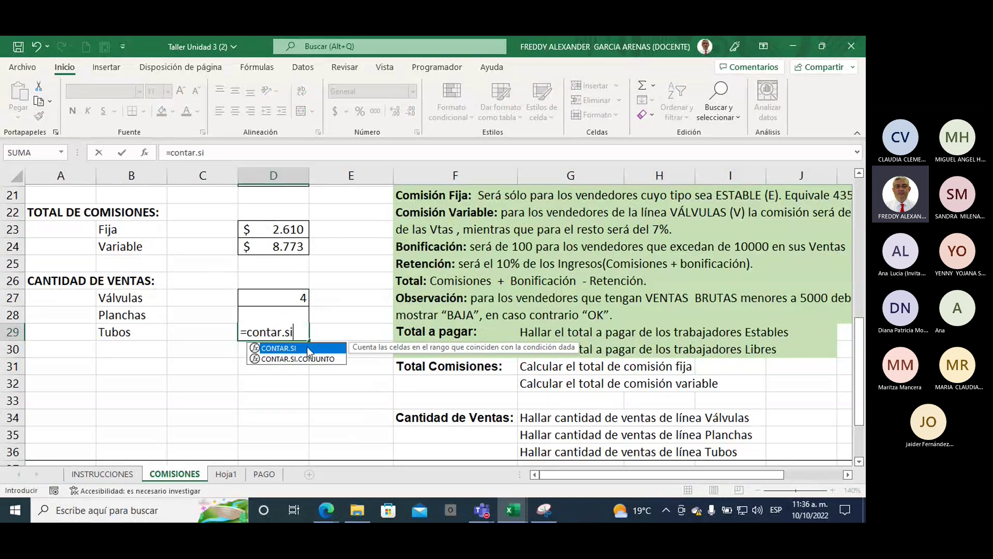
double_click(292, 348)
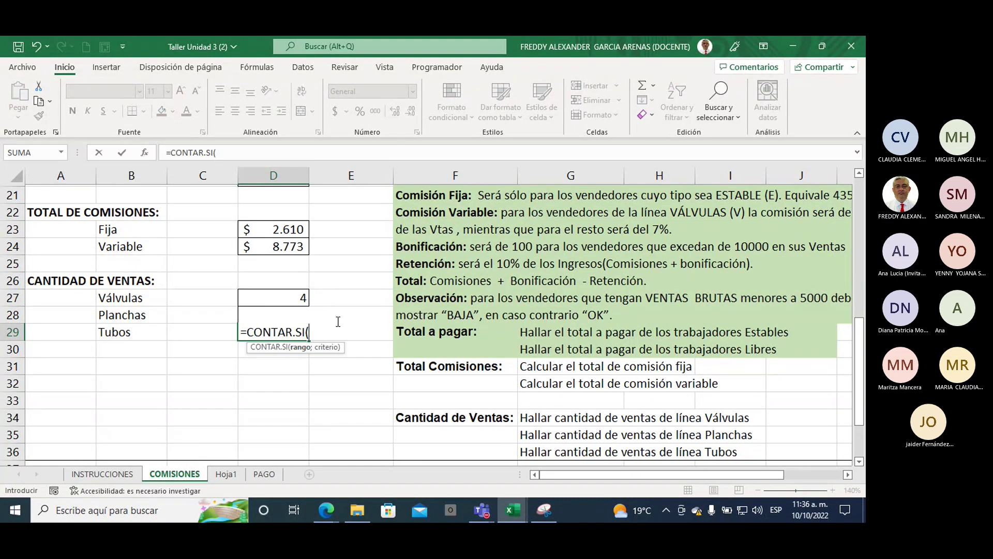
scroll(320, 325, "up", 4)
scroll(311, 327, "up", 2)
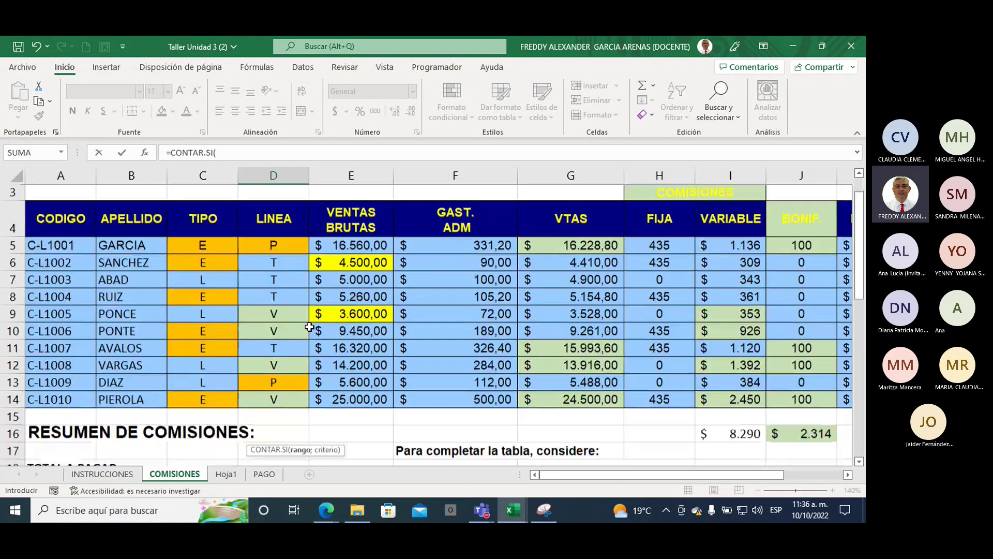
scroll(309, 327, "down", 1)
left_click_drag(279, 230, 281, 388)
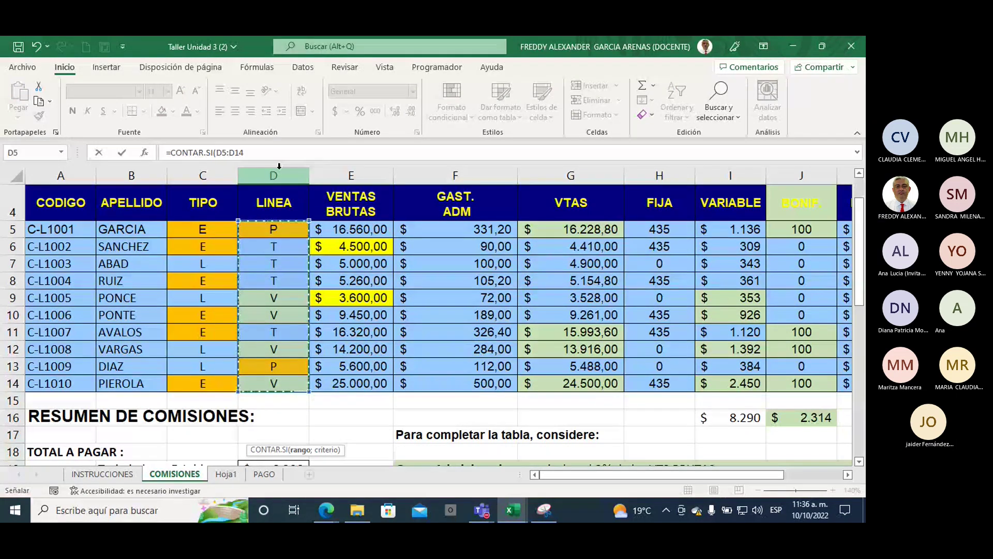
type(";\"T")
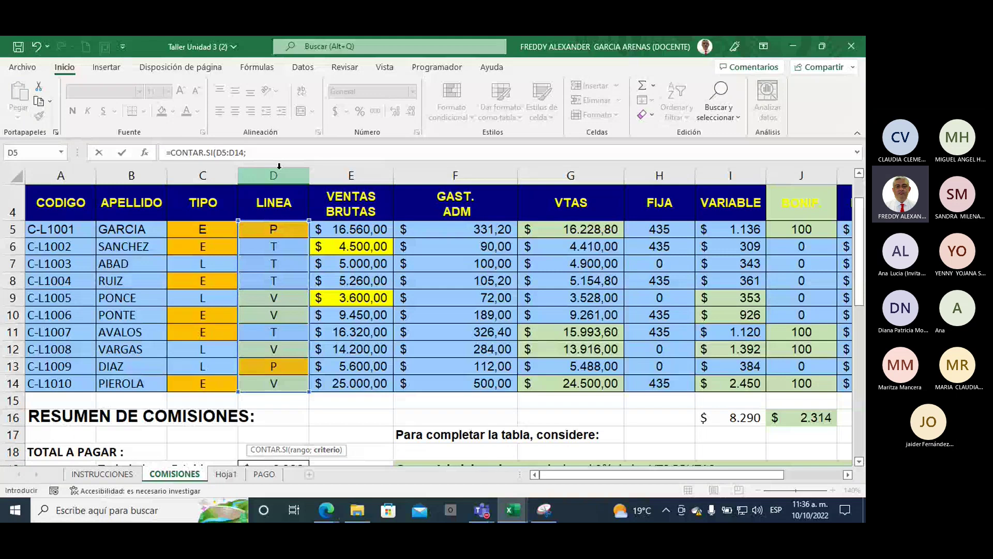
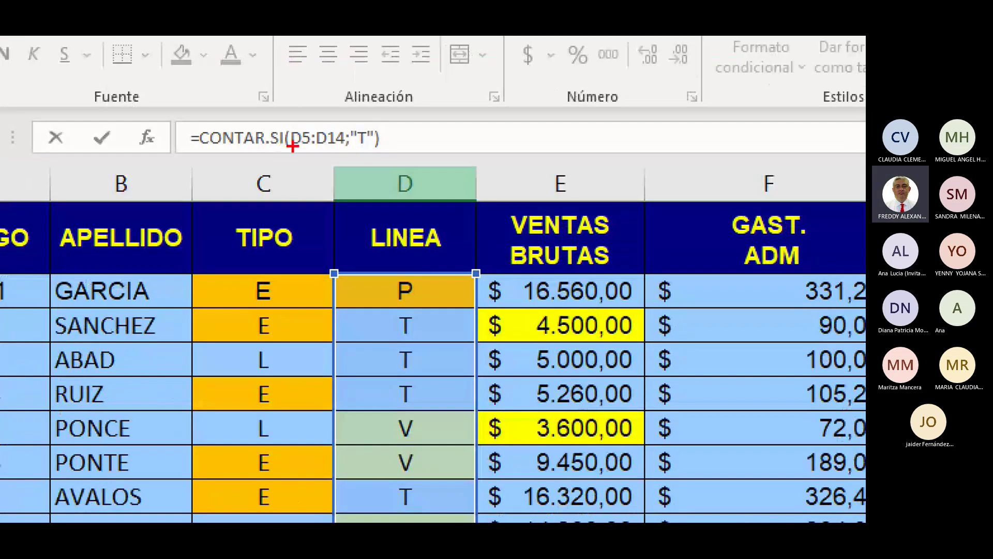
- Annotate the =CONTAR.SI(D5:D14;"T") formula, marking the function name, TIPO values and "T" criterion
mouse_move(231, 139)
left_mouse_down()
mouse_move(282, 122)
mouse_move(272, 139)
mouse_move(352, 150)
mouse_move(288, 193)
mouse_move(184, 521)
left_mouse_up()
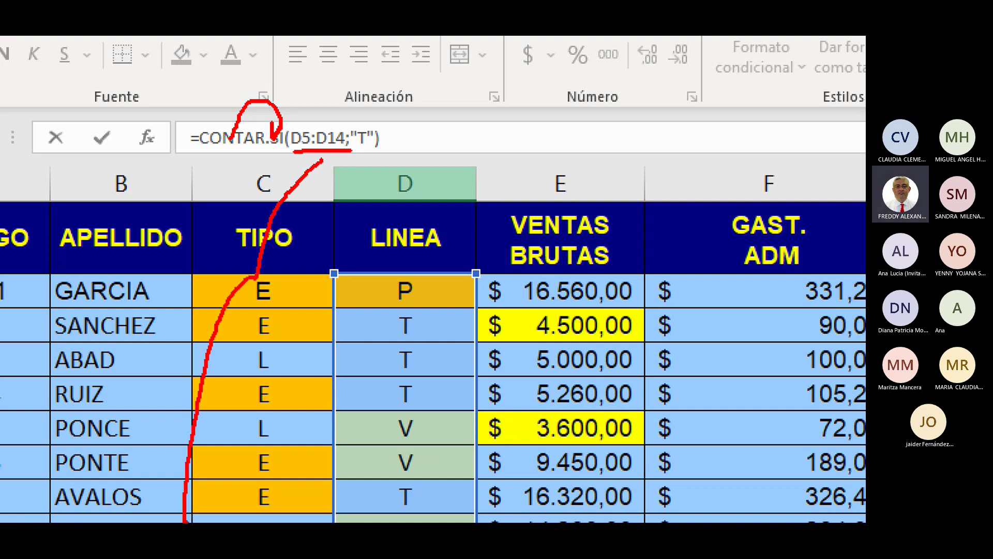
left_click_drag(184, 521, 255, 270)
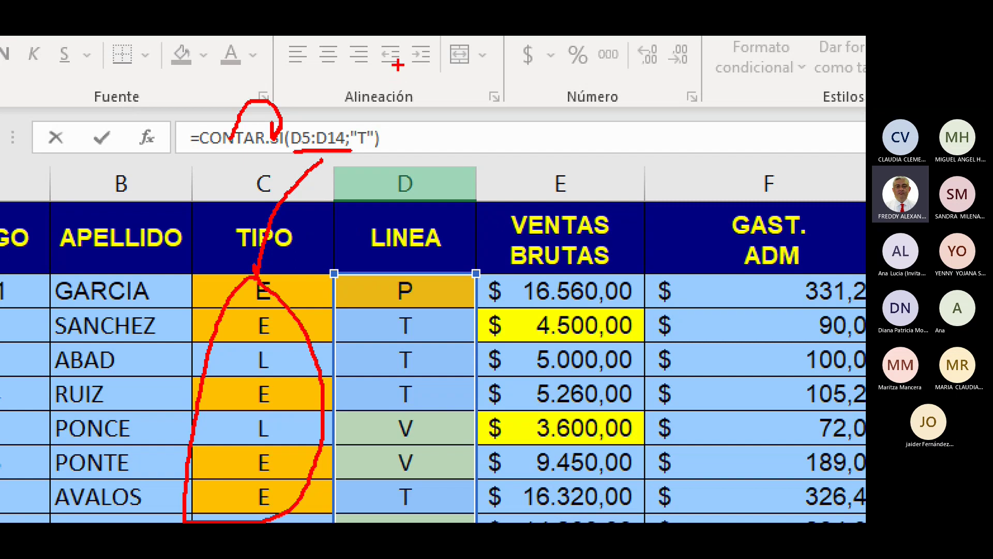
mouse_move(399, 65)
left_mouse_down()
mouse_move(368, 124)
mouse_move(396, 120)
left_mouse_up()
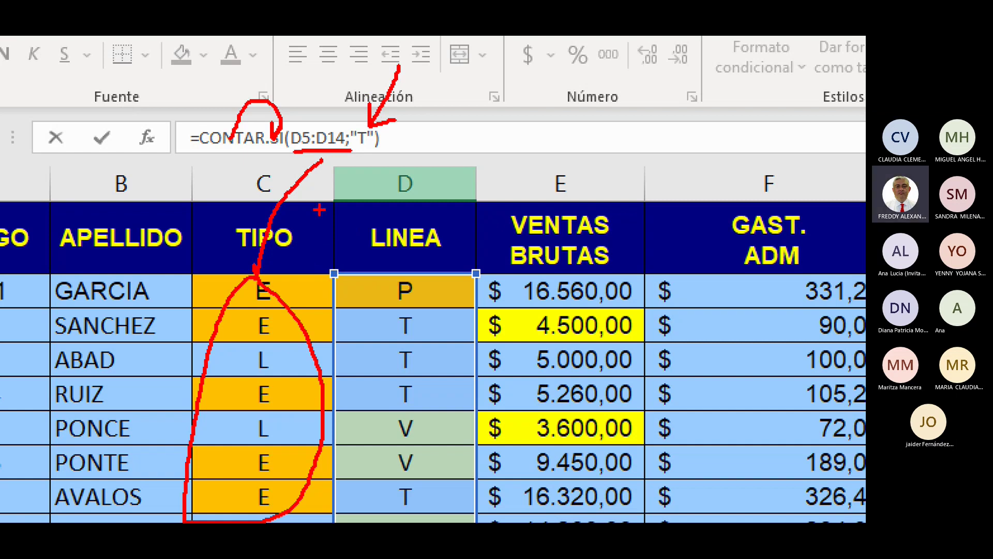
left_click_drag(195, 154, 262, 146)
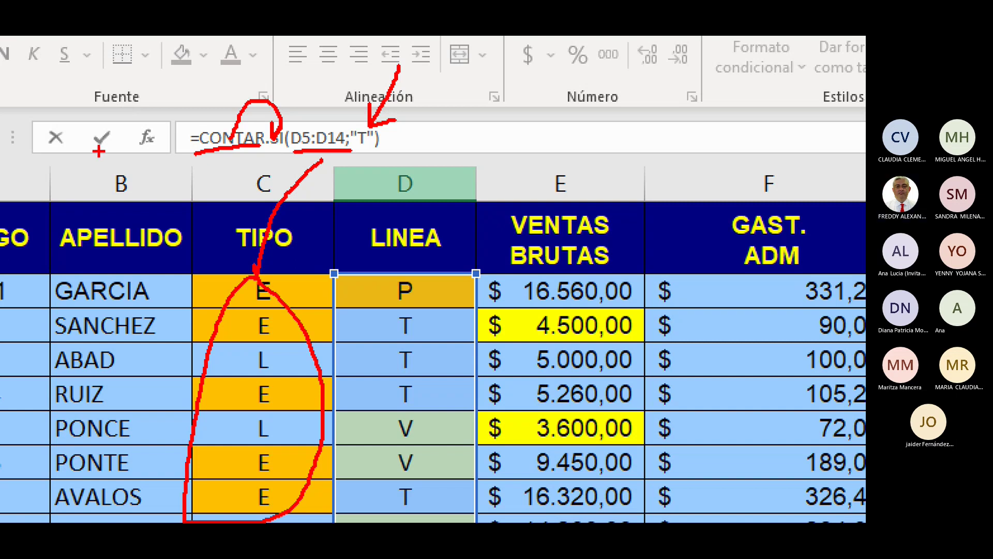
key("Escape")
key("Return")
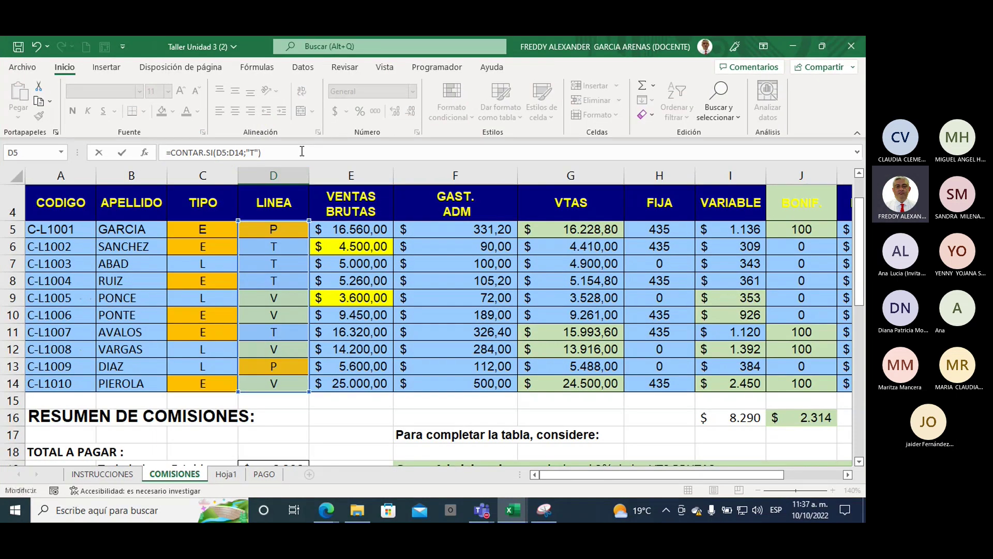
left_click(273, 335)
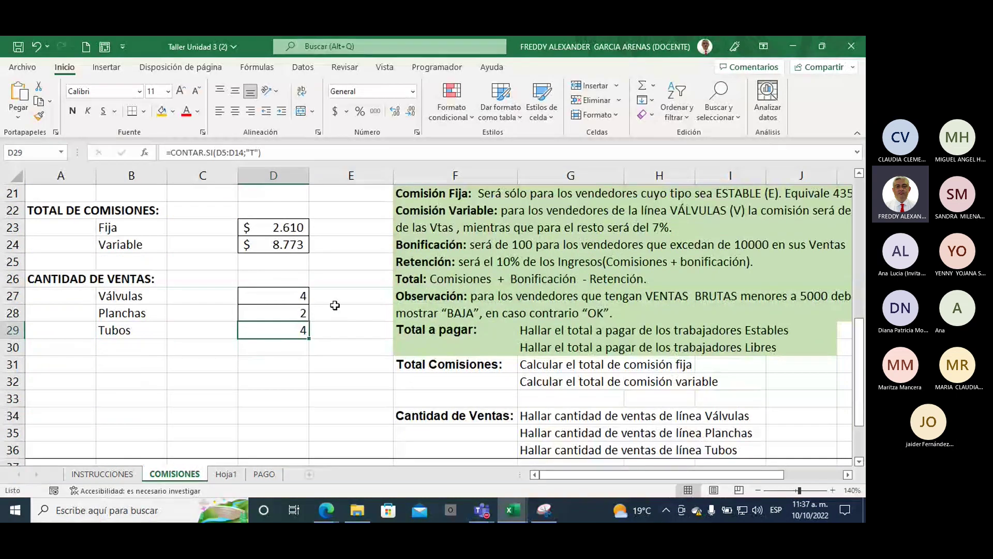
scroll(334, 306, "up", 6)
scroll(310, 279, "down", 1)
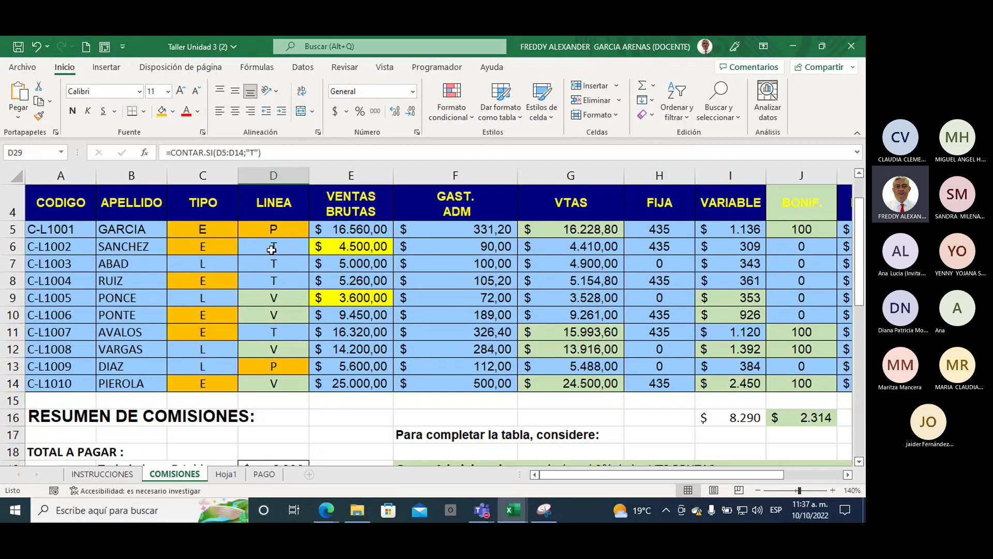
left_click_drag(272, 249, 274, 279)
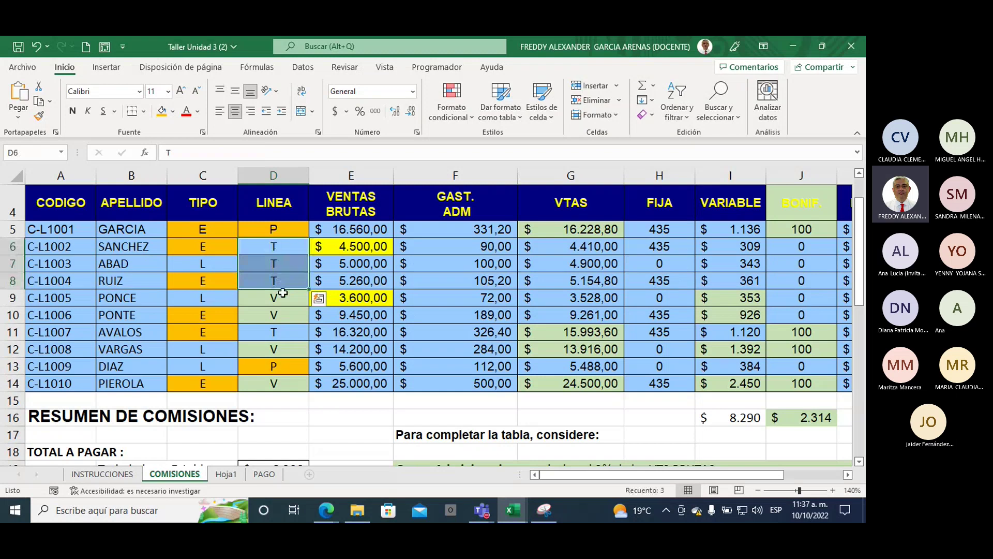
left_click(277, 329)
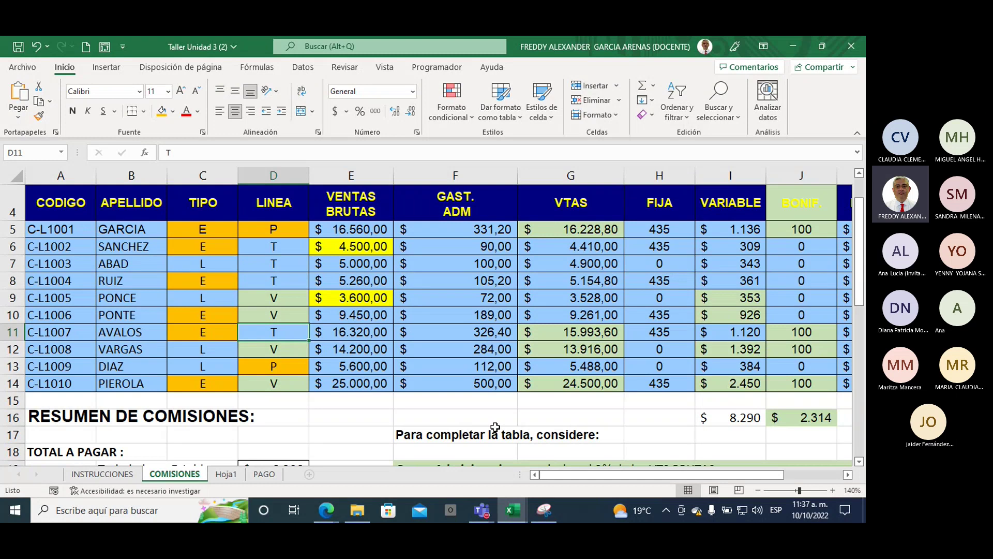
scroll(423, 409, "down", 1)
scroll(423, 409, "down", 2)
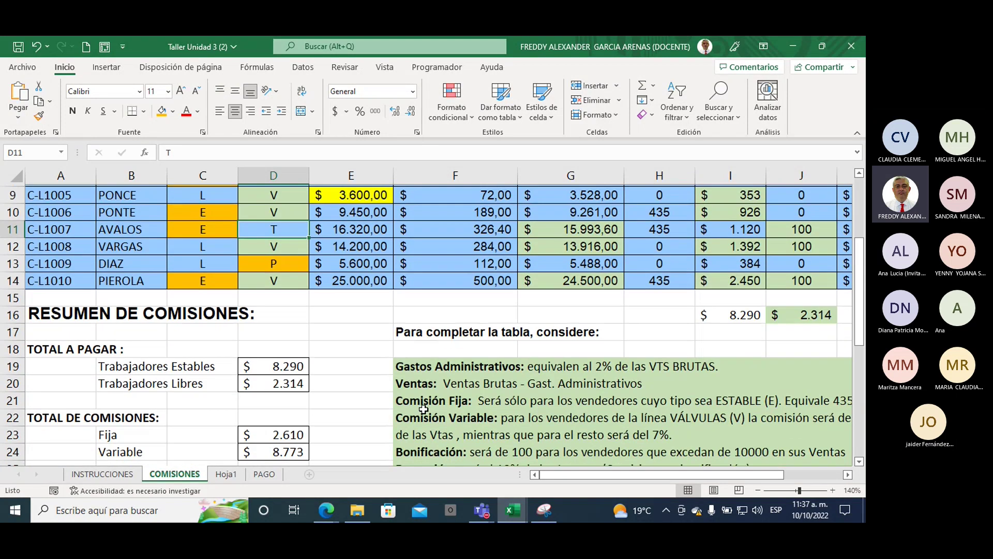
scroll(423, 409, "down", 2)
scroll(423, 409, "down", 1)
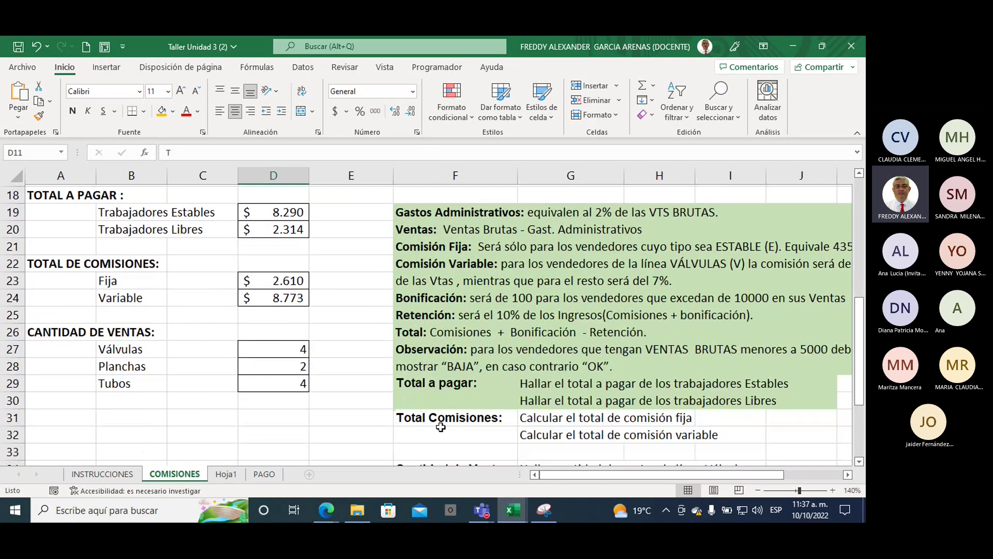
- Fill the Total Comisiones instruction rows F31:I32 green
left_click_drag(429, 420, 720, 436)
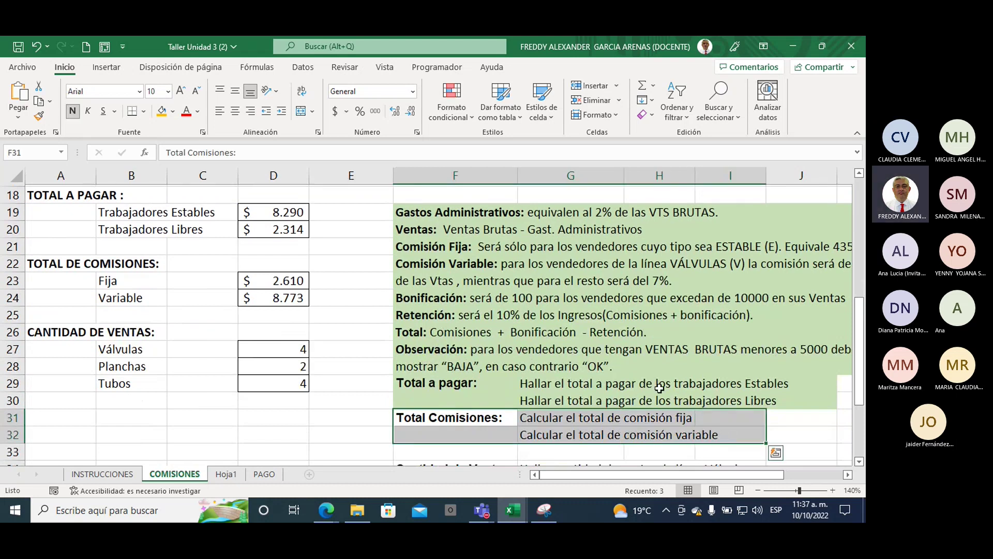
left_click(174, 111)
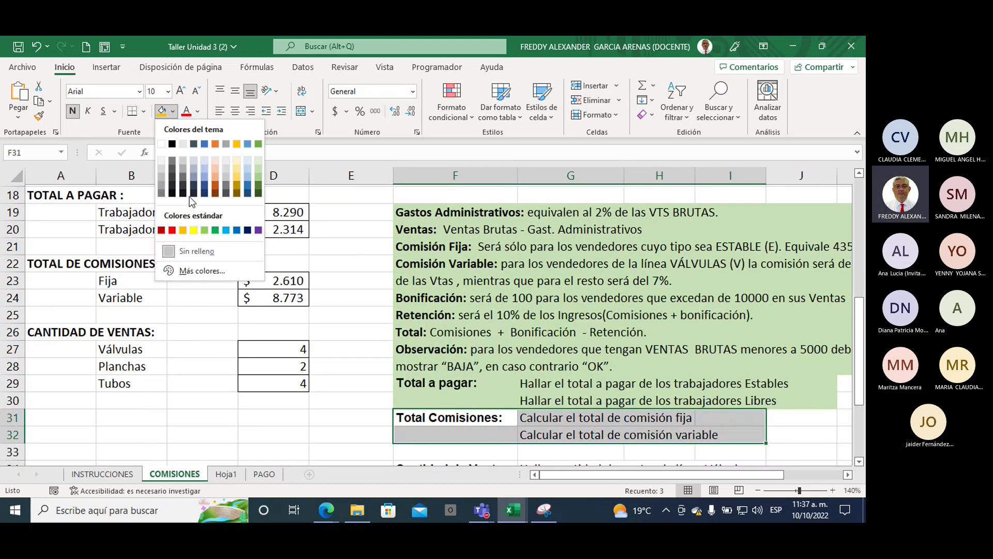
left_click(260, 177)
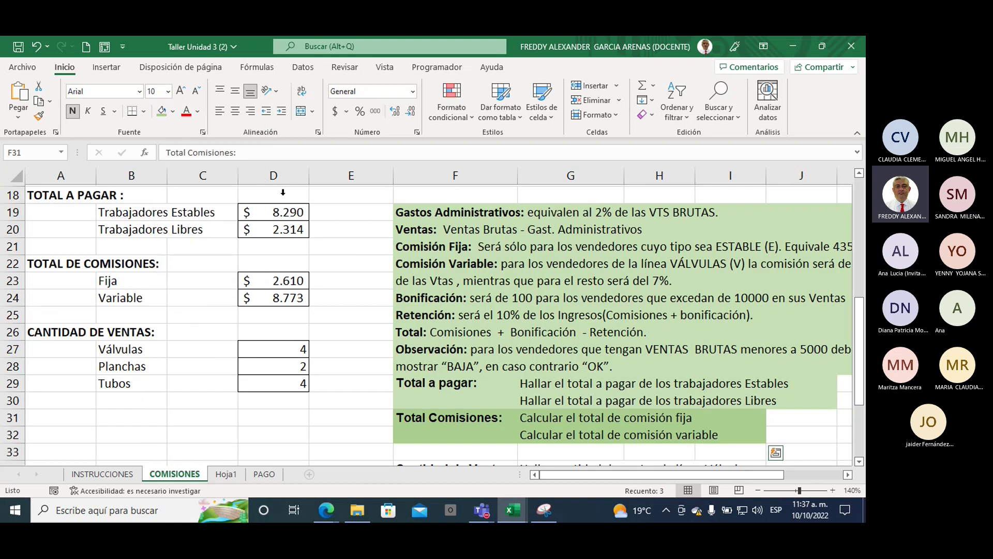
- Give the three Cantidad de Ventas instruction rows F34:I36 the same green fill
scroll(458, 311, "down", 1)
scroll(458, 311, "down", 3)
scroll(458, 311, "up", 3)
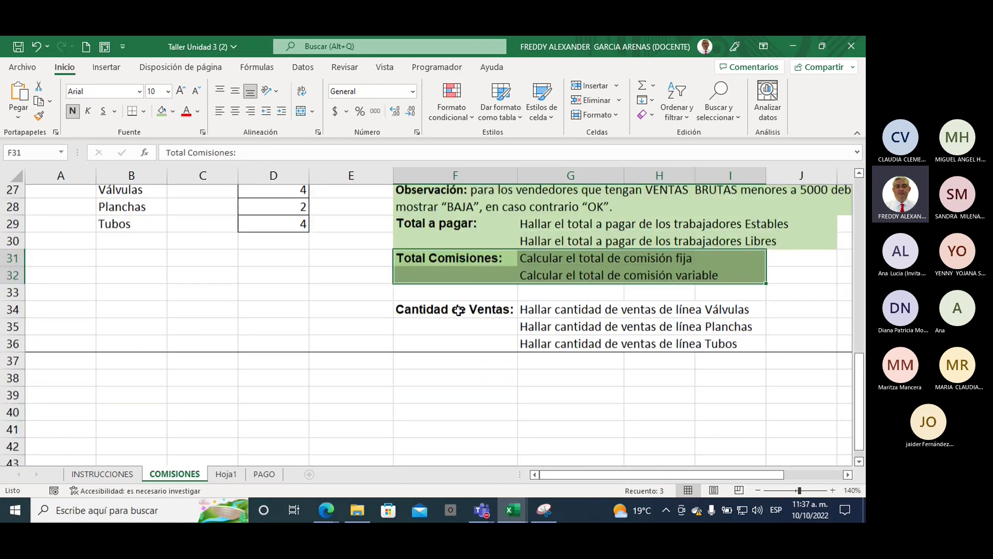
left_click(406, 312)
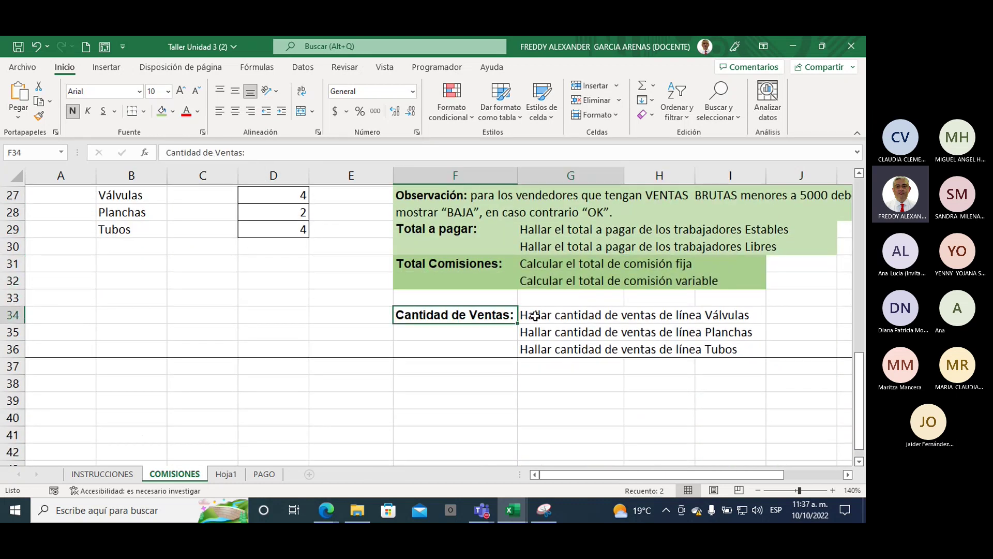
left_click_drag(406, 312, 659, 348)
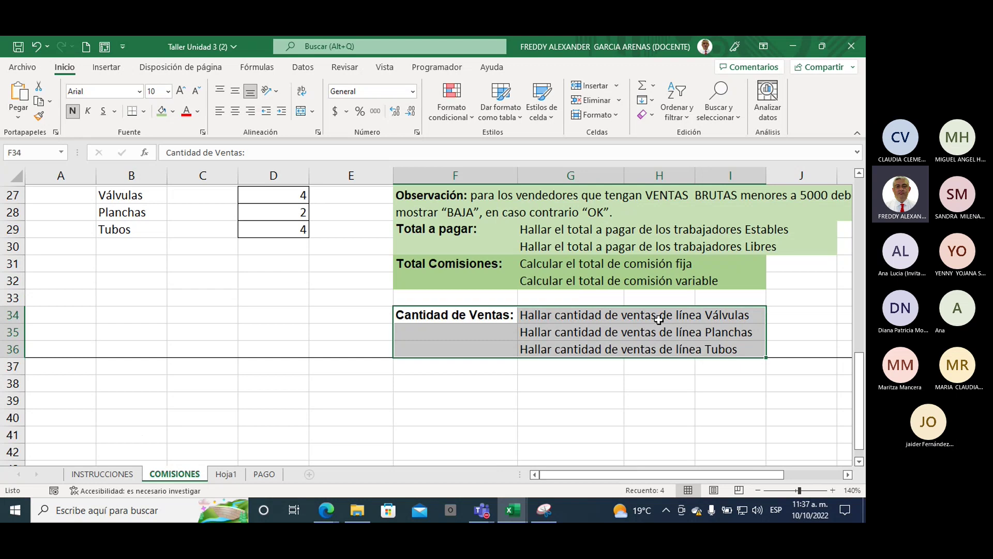
left_click(162, 110)
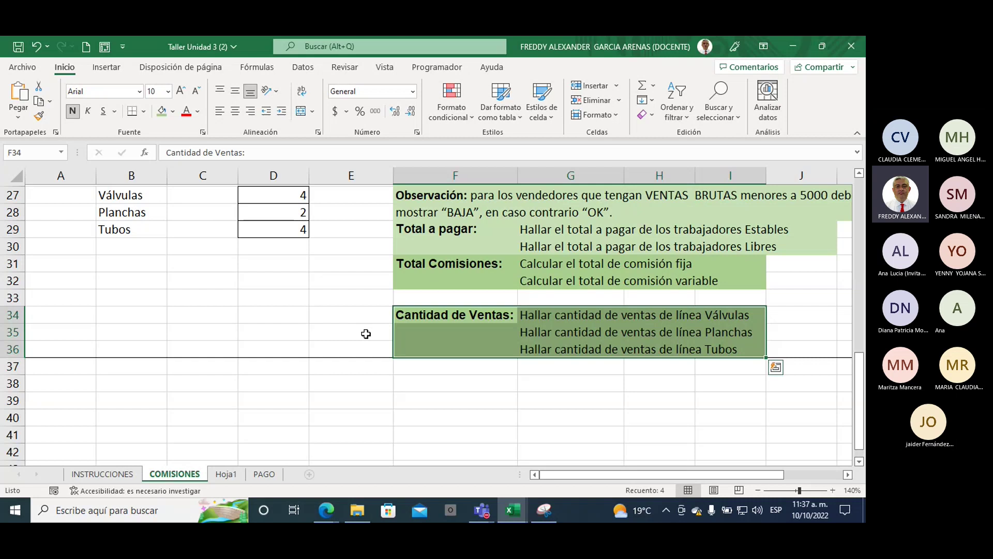
scroll(365, 334, "up", 1)
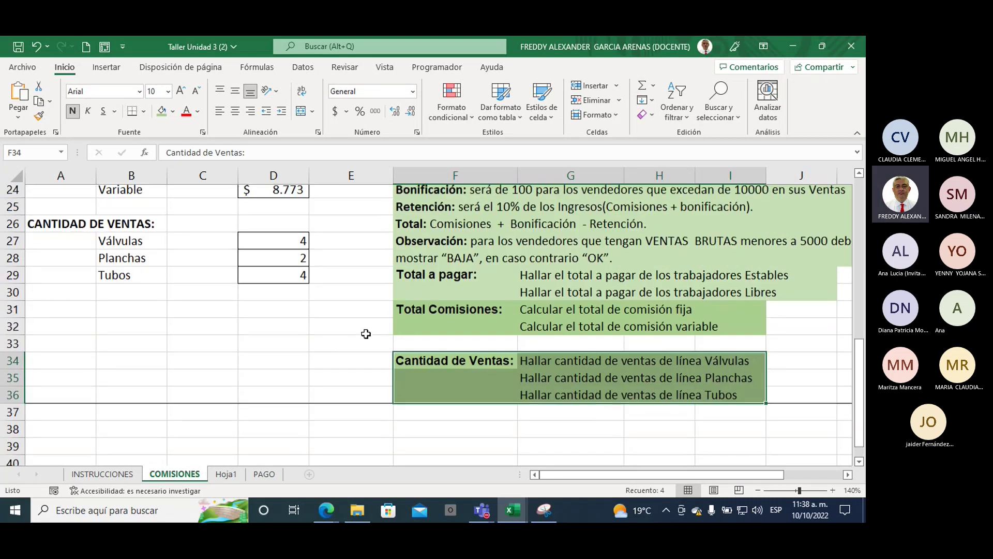
scroll(366, 334, "up", 2)
scroll(366, 334, "up", 4)
- Bring up the Teams meeting, minimize it, and return to Excel's PAGO receipt sheet
scroll(366, 333, "up", 2)
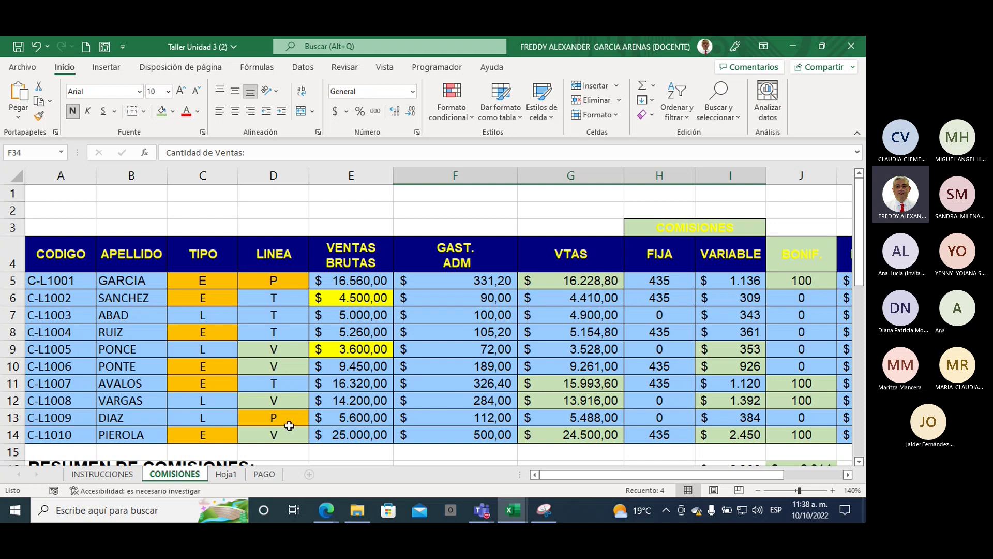
scroll(289, 426, "down", 1)
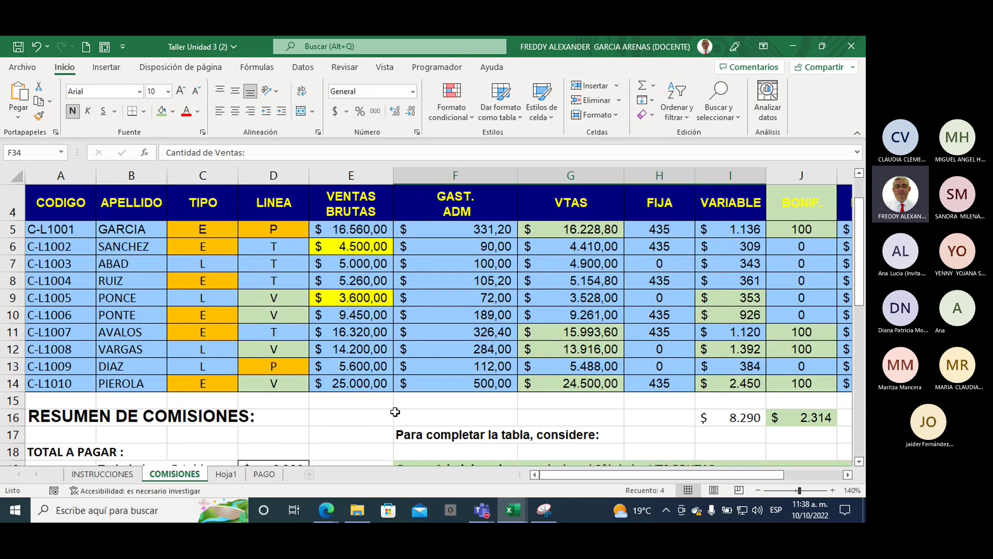
mouse_move(481, 510)
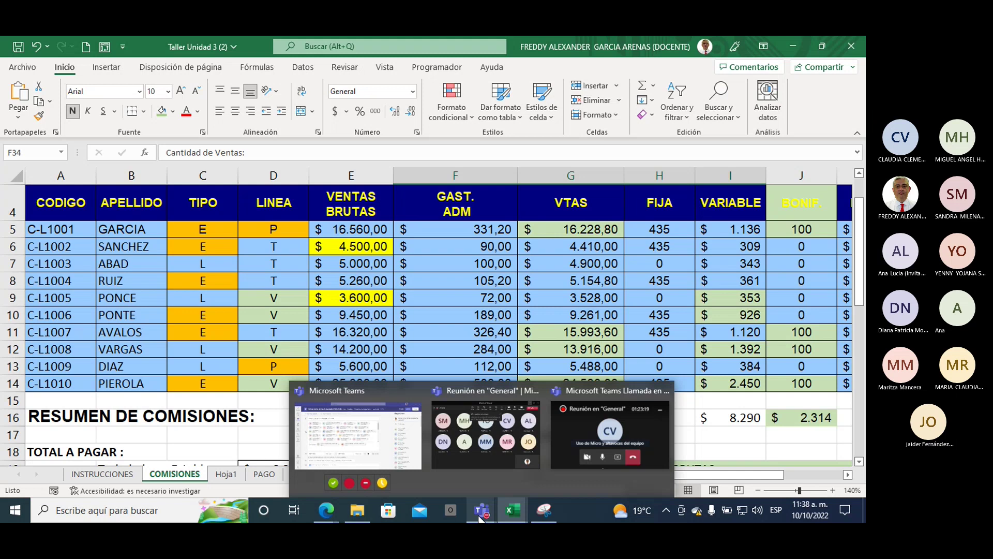
left_click(458, 466)
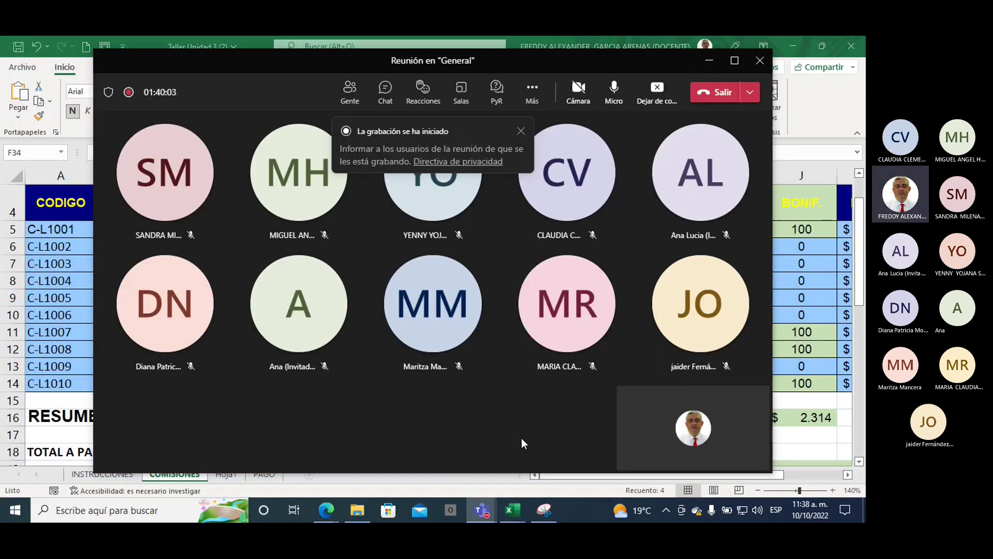
left_click(709, 60)
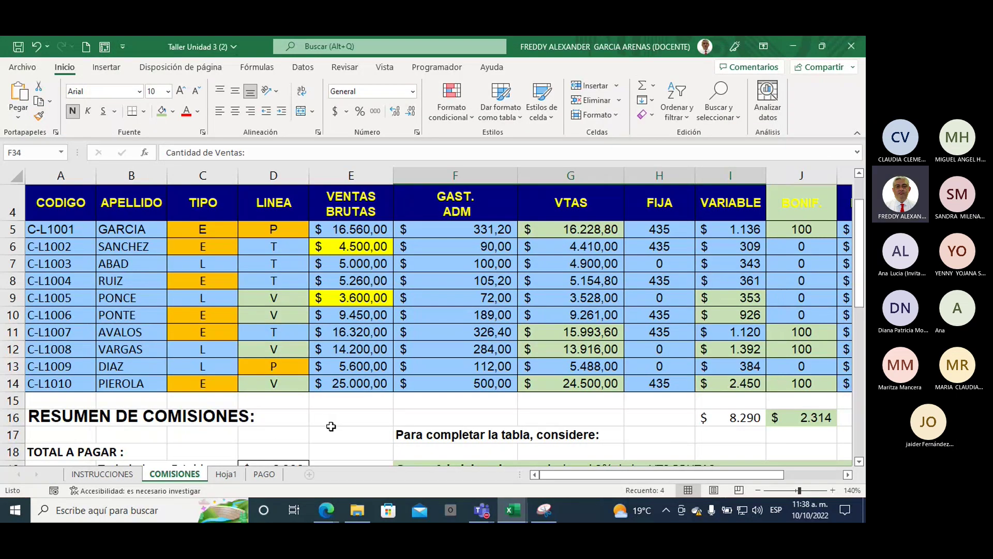
left_click(264, 474)
left_click(368, 390)
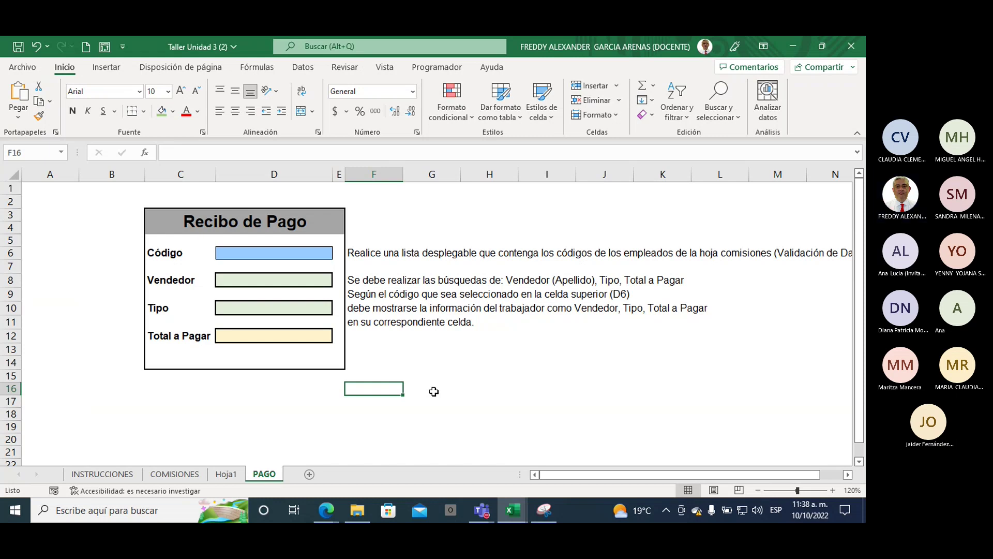
- Select Código cell D6 on PAGO, then mark seller codes A5:A14 on COMISIONES
left_click(248, 250)
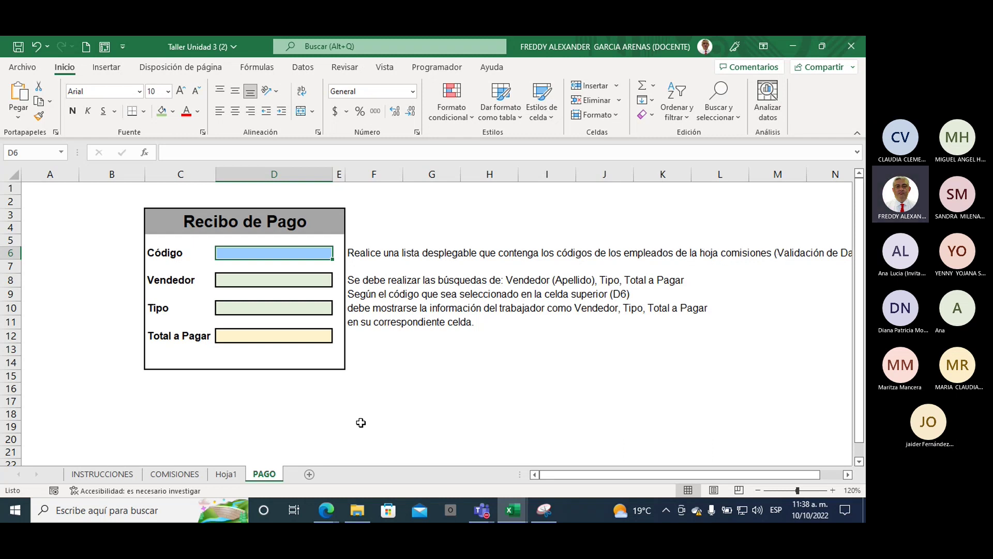
left_click(174, 474)
left_click_drag(68, 225, 70, 384)
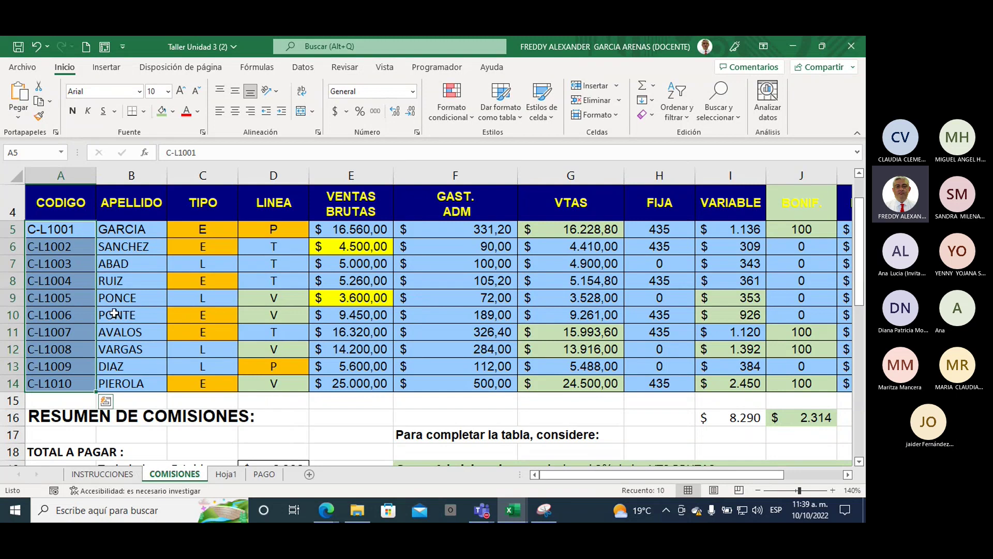
left_click_drag(69, 236, 68, 391)
left_click(266, 474)
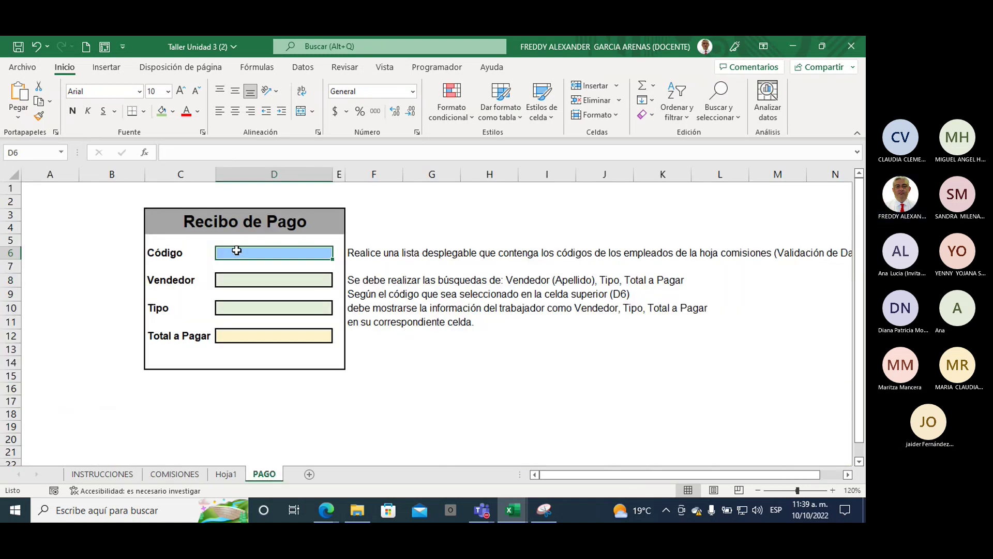
left_click(166, 475)
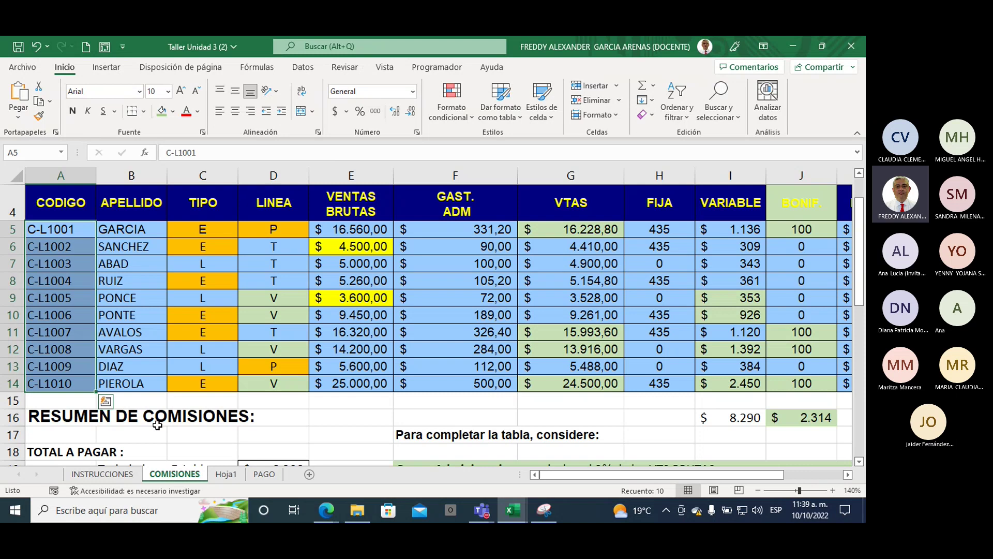
left_click(63, 236)
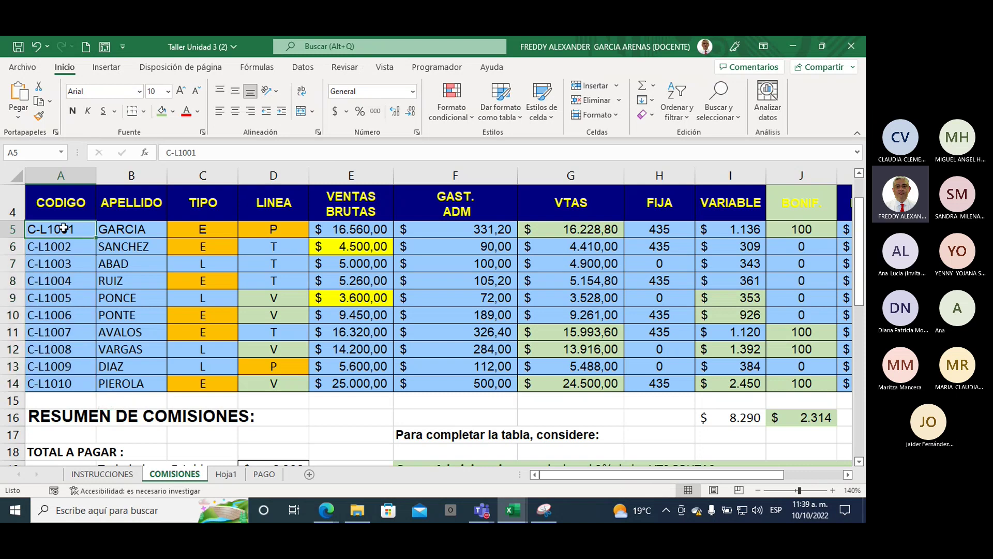
left_click_drag(63, 236, 74, 383)
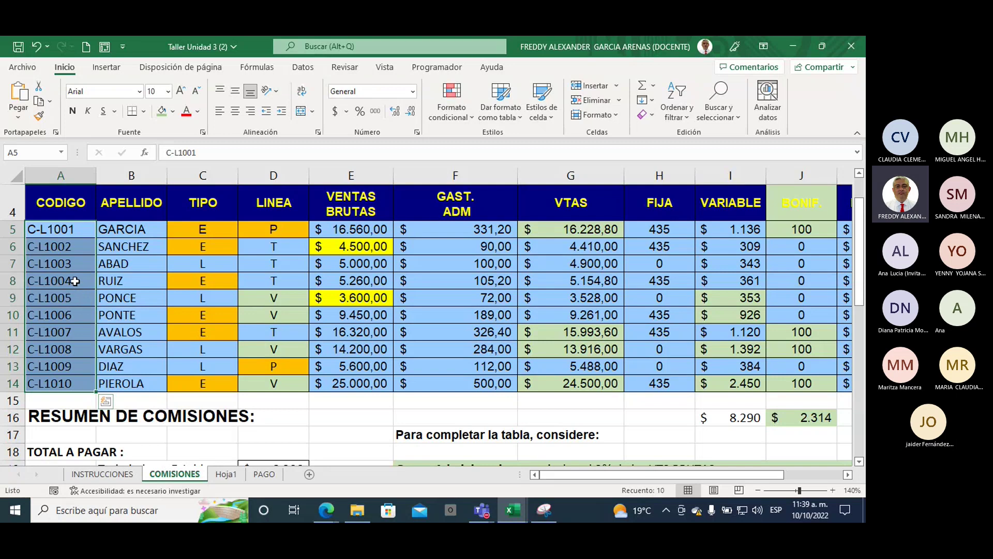
left_click(27, 152)
type("codgi")
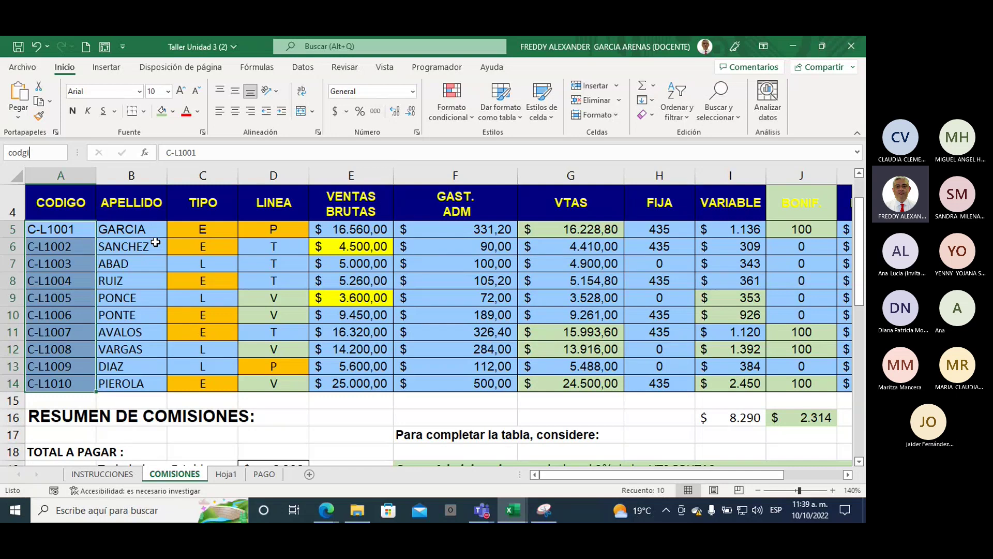
key("BackSpace")
key("BackSpace")
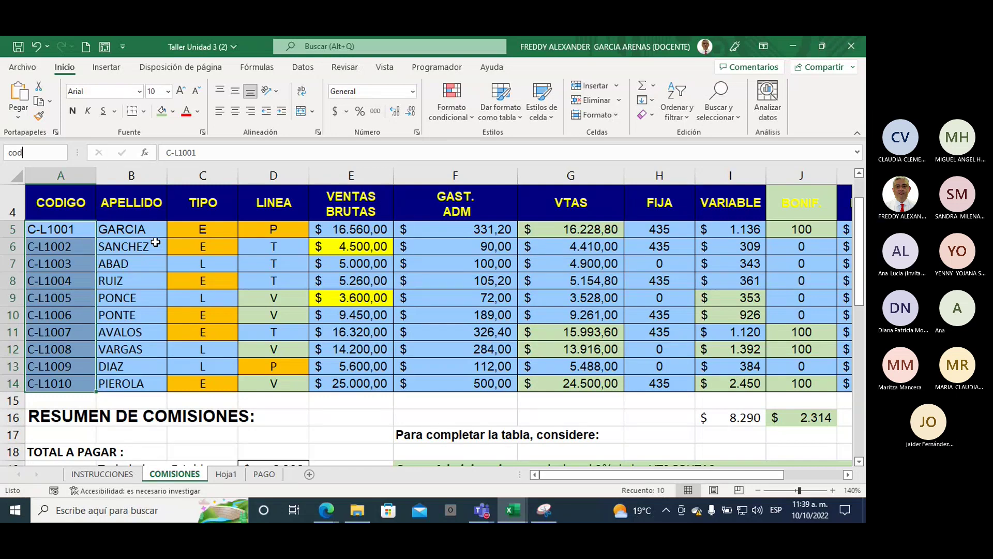
type("digos")
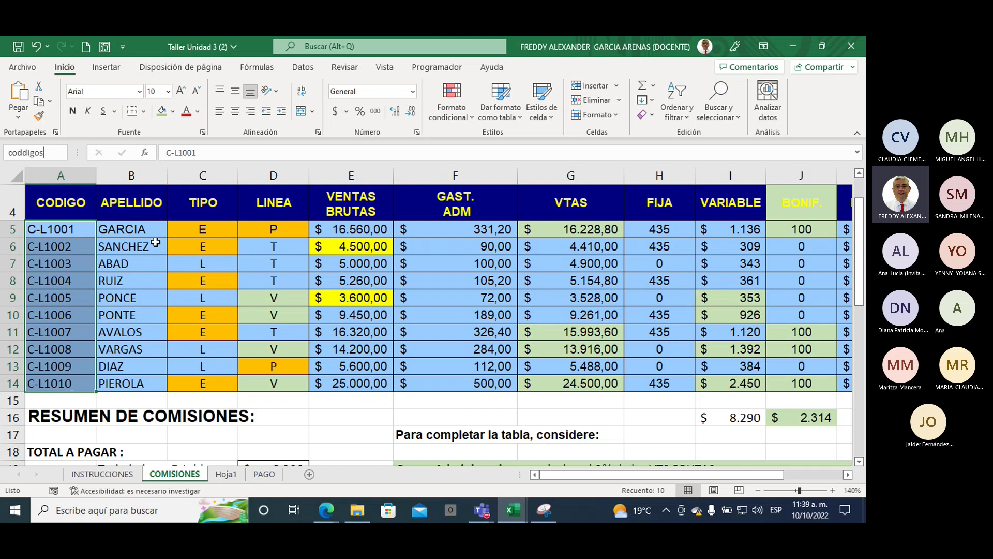
key("BackSpace")
key("BackSpace")
key("BackSpace")
key("BackSpace")
key("BackSpace")
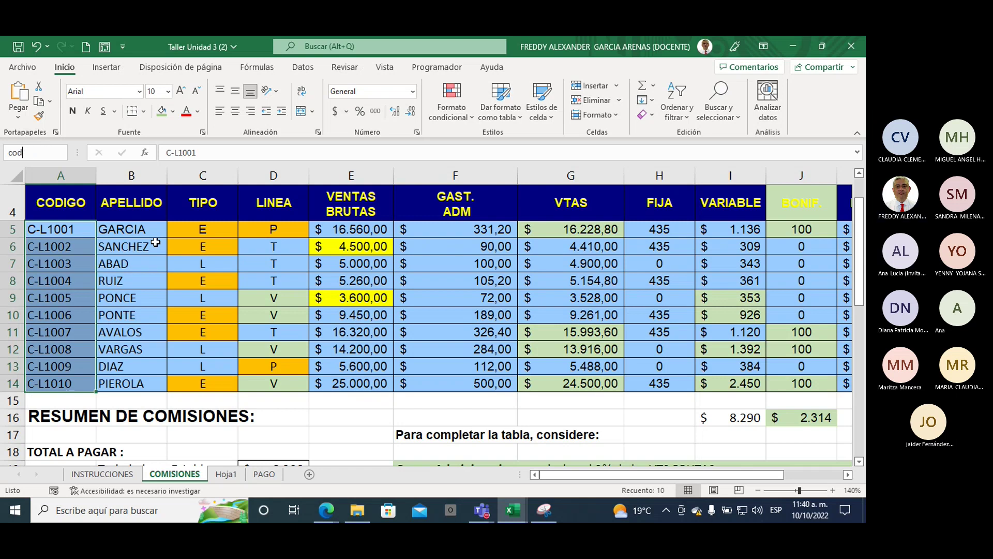
type("igo")
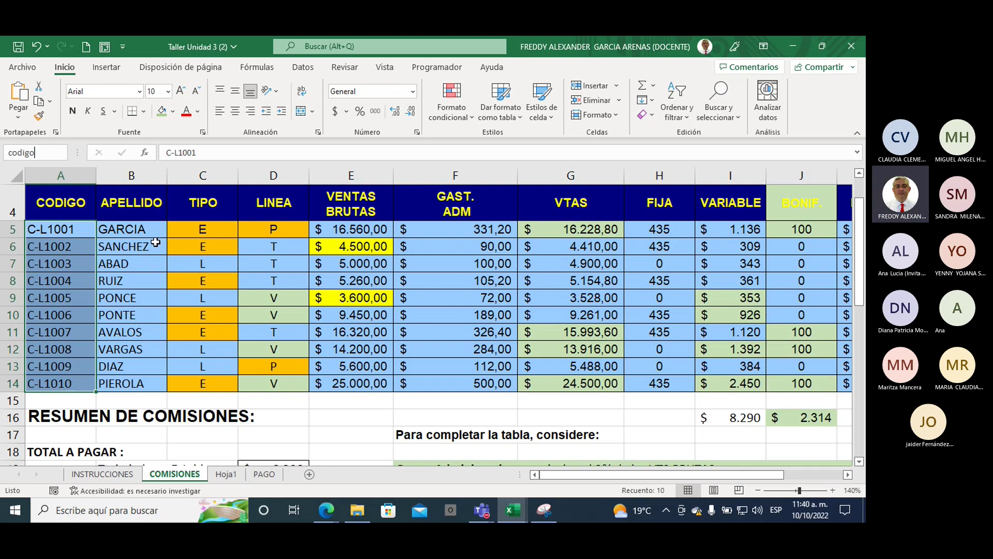
type("s")
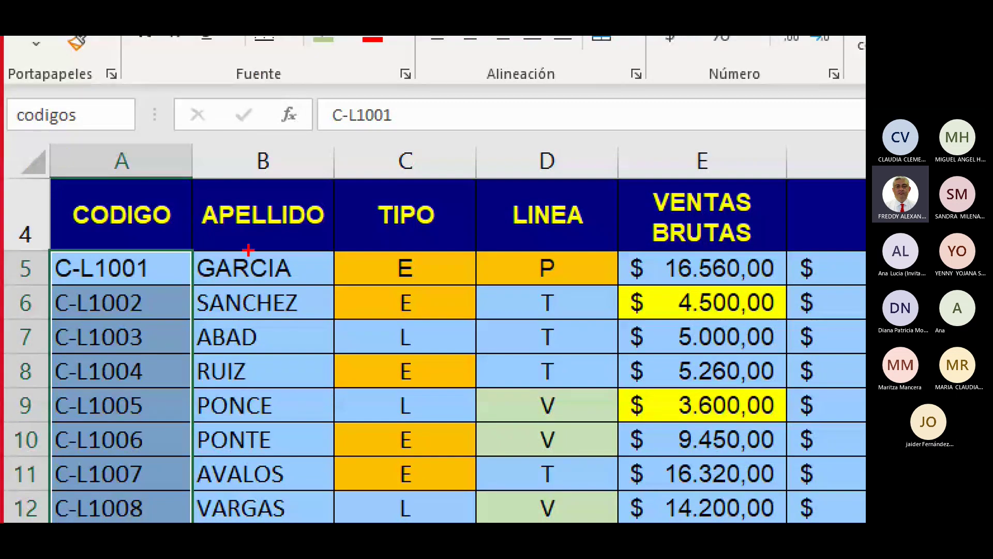
mouse_move(249, 251)
left_mouse_down()
mouse_move(228, 259)
mouse_move(207, 217)
left_mouse_up()
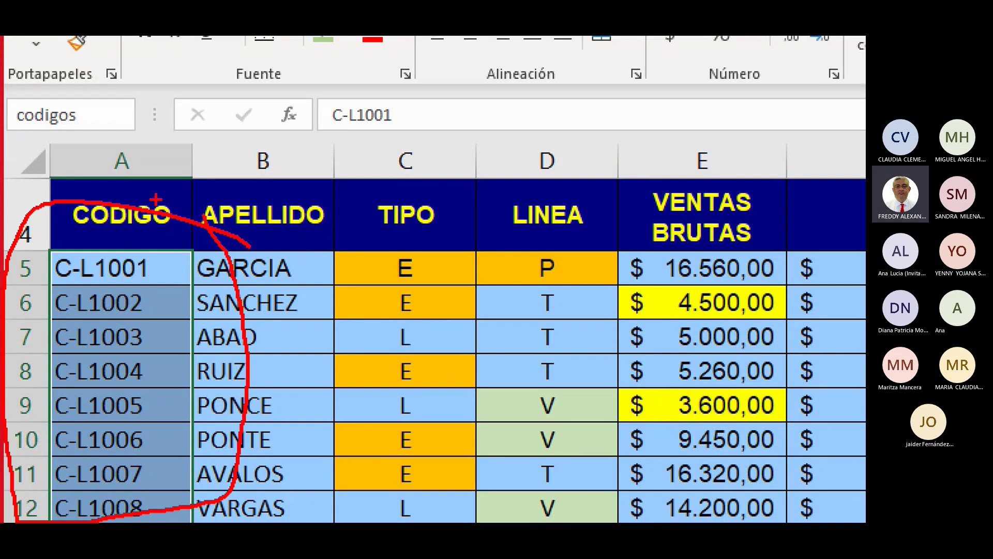
left_click_drag(156, 199, 77, 141)
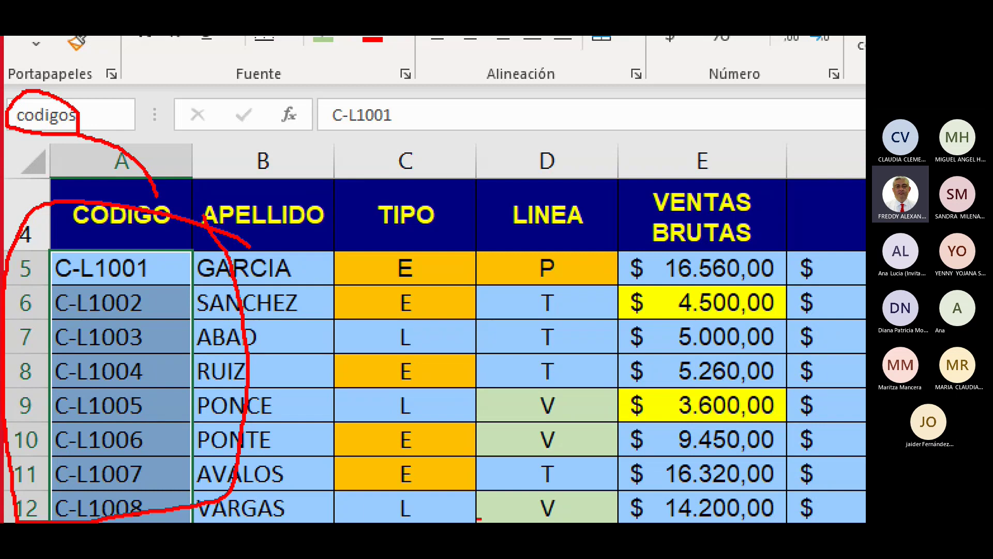
key("Escape")
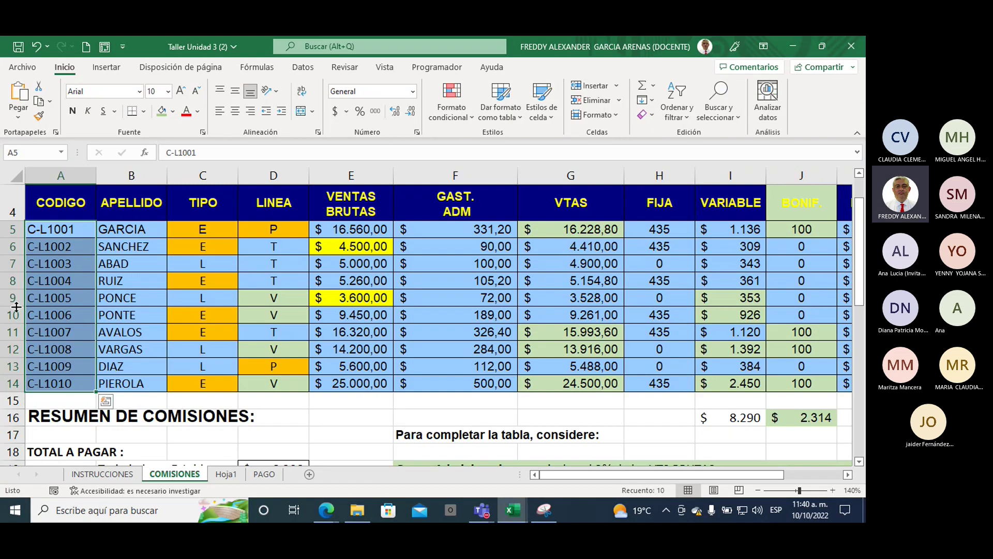
- Return to the PAGO sheet and show the Datos ribbon tools
left_click(265, 473)
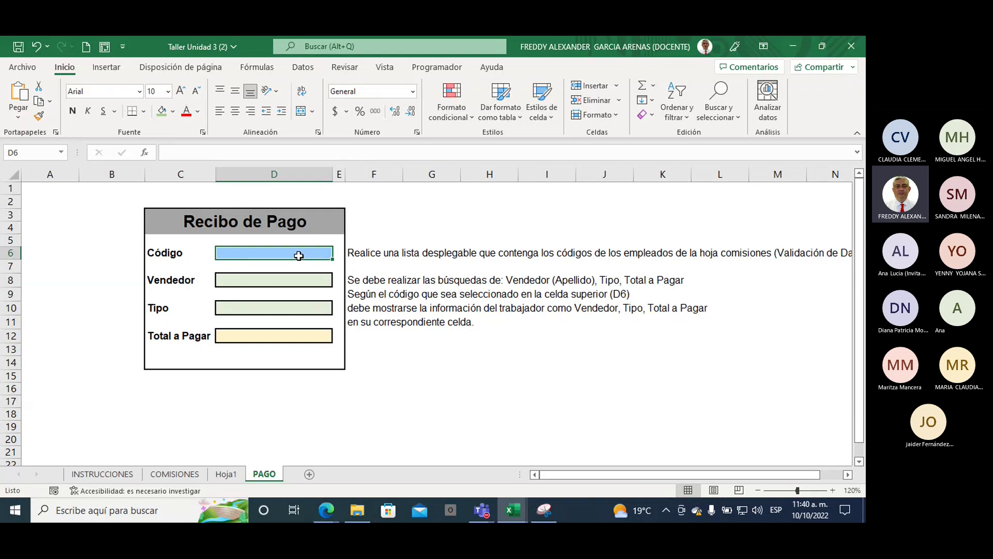
left_click(303, 68)
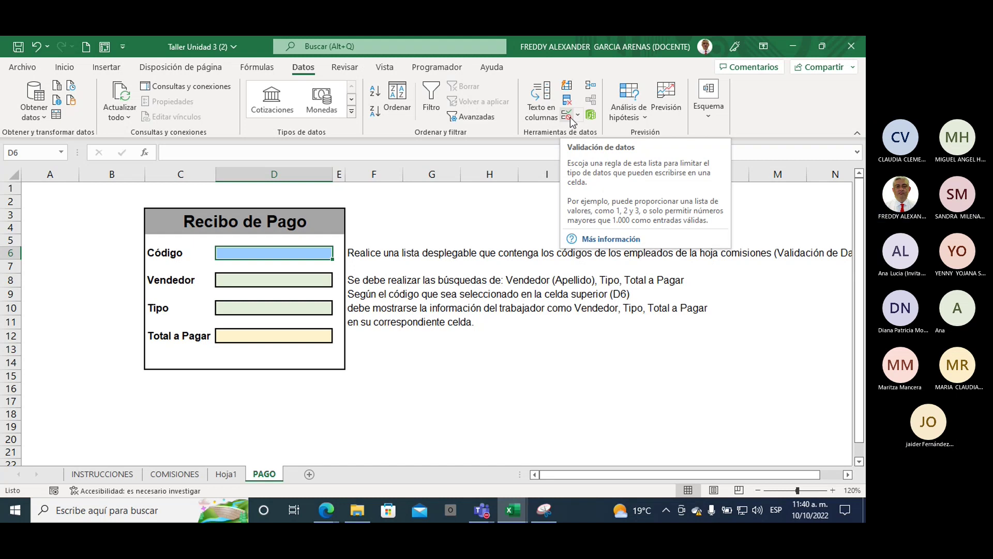
left_click(570, 117)
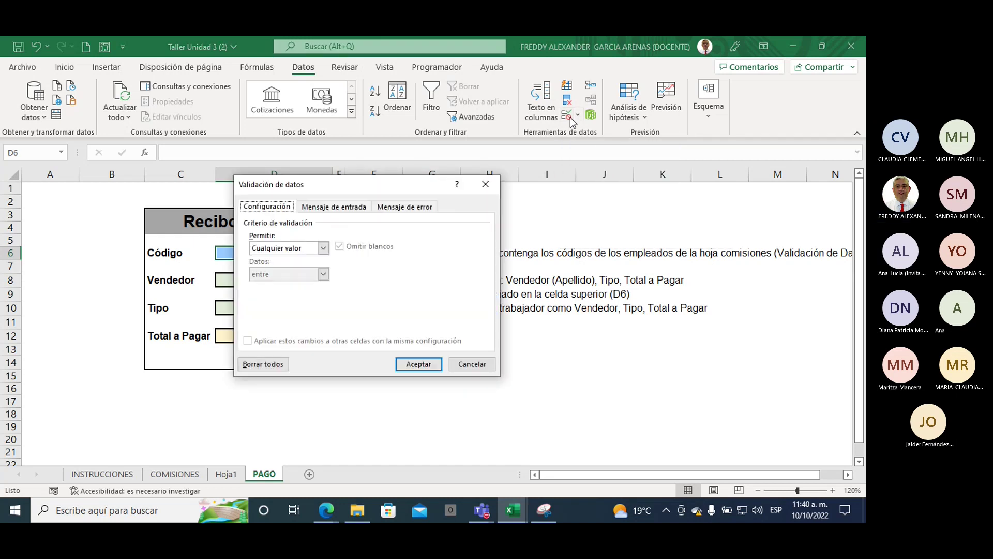
mouse_move(340, 185)
left_mouse_down()
mouse_move(380, 191)
mouse_move(450, 239)
left_mouse_up()
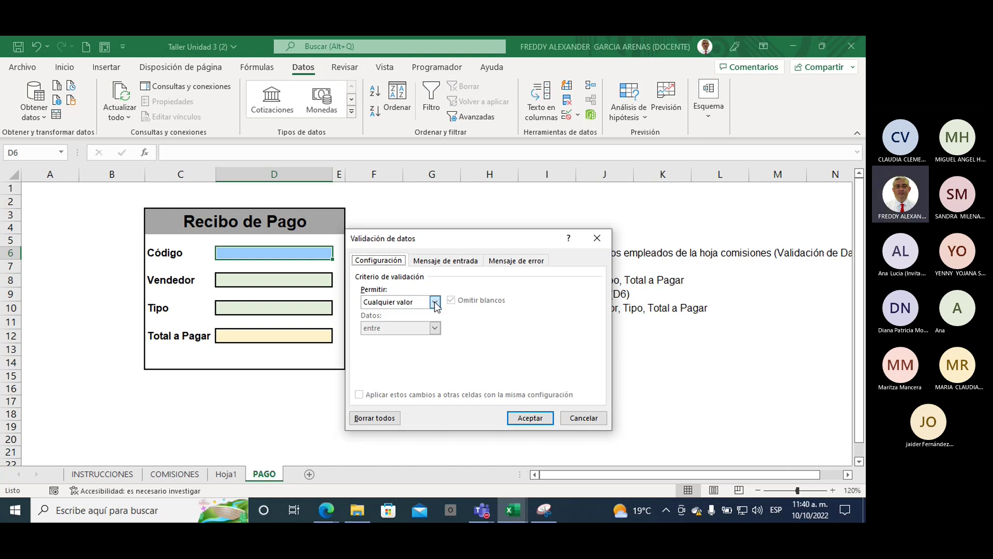
left_click(435, 302)
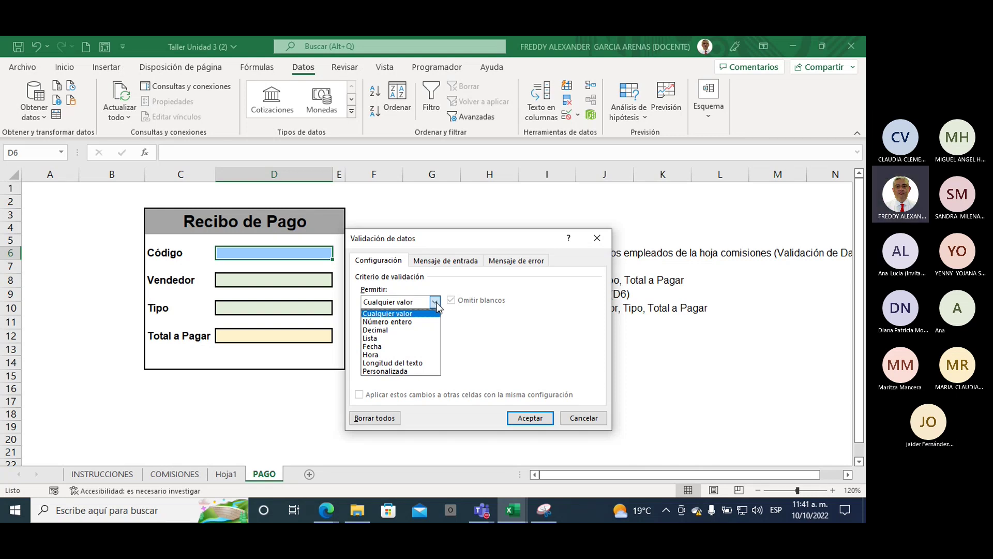
left_click(393, 338)
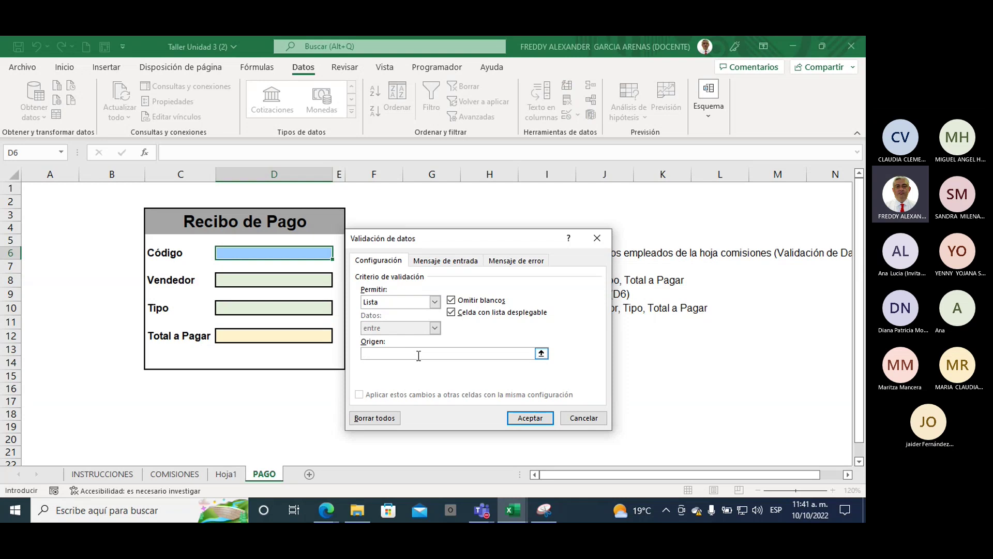
type("=")
type("codi")
type("gos")
type("x")
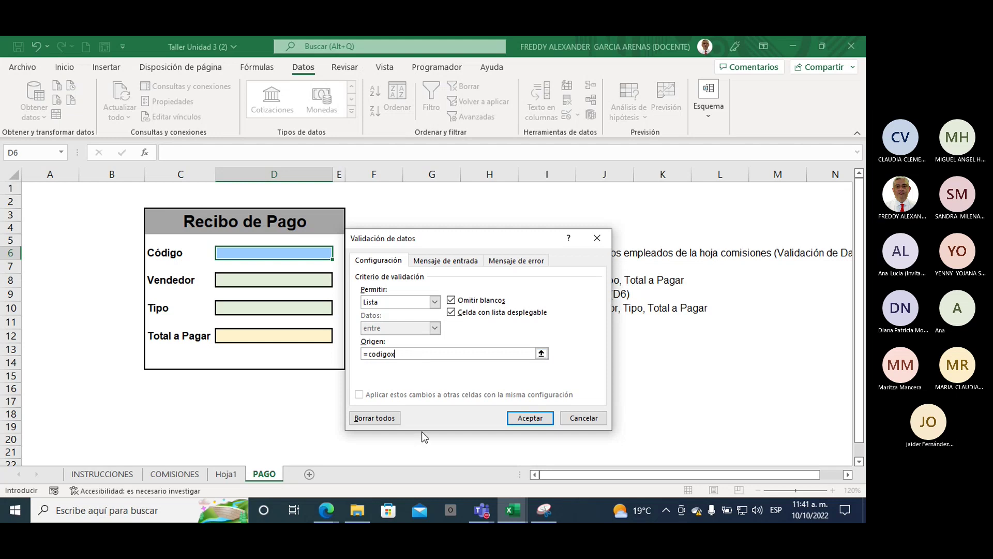
left_click(522, 416)
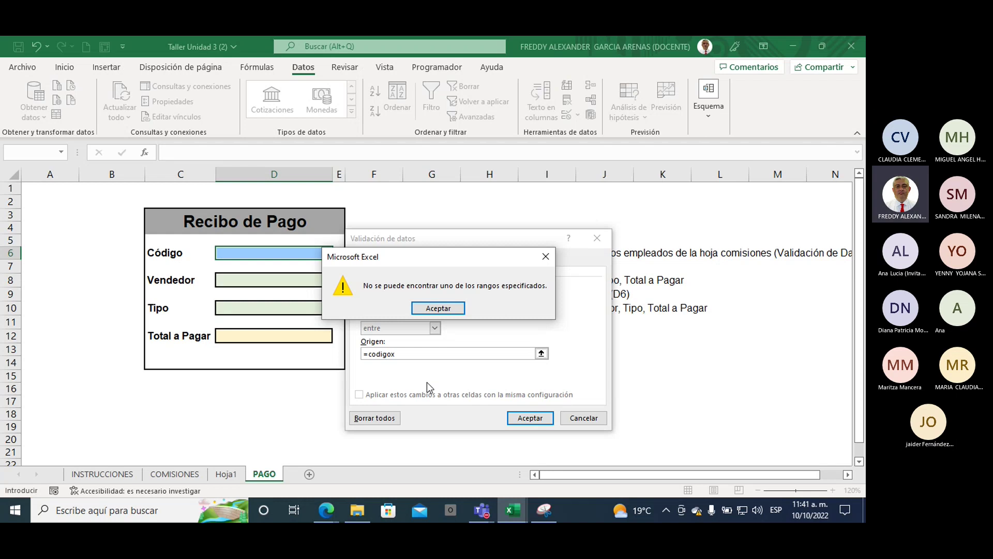
left_click(437, 309)
left_click(403, 355)
type("s")
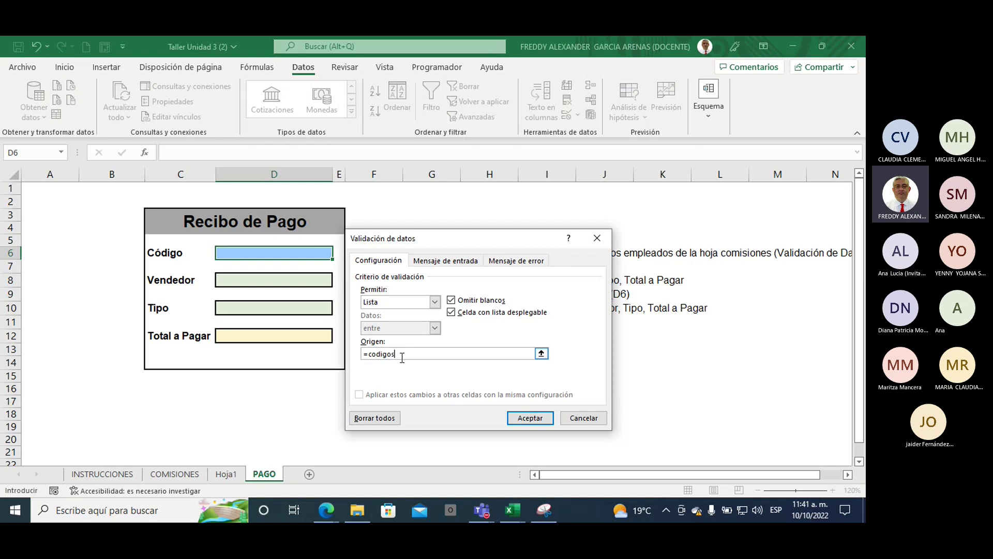
left_click(518, 419)
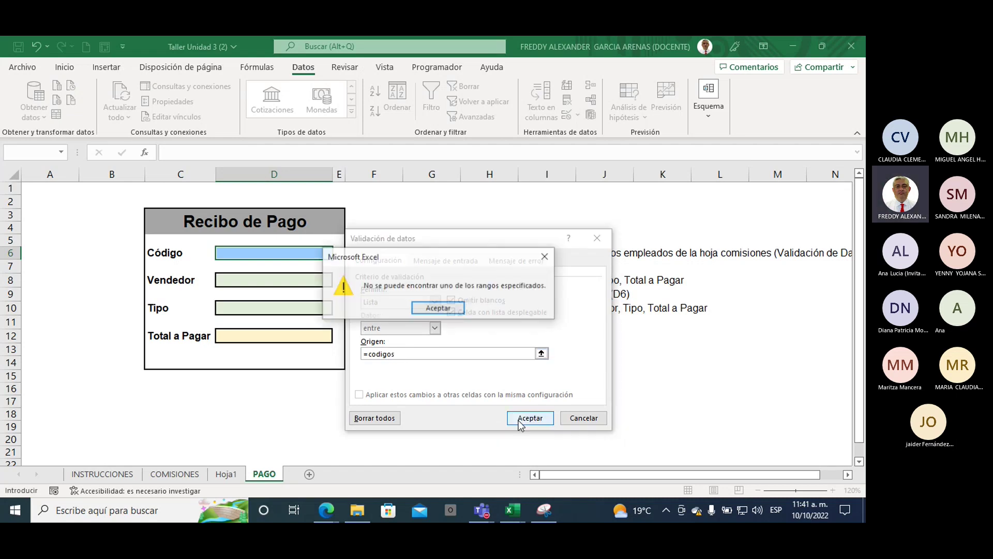
left_click(440, 309)
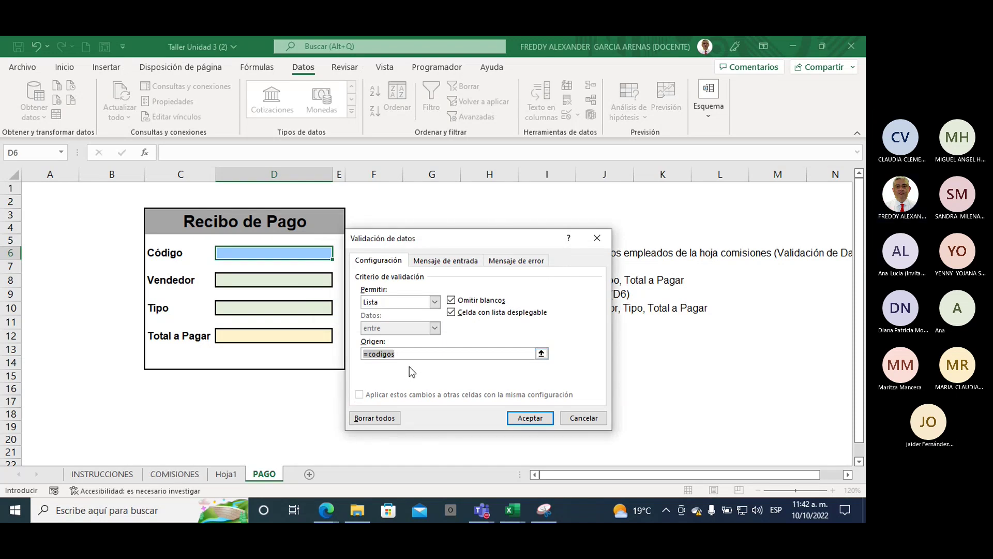
key("BackSpace")
left_click(575, 414)
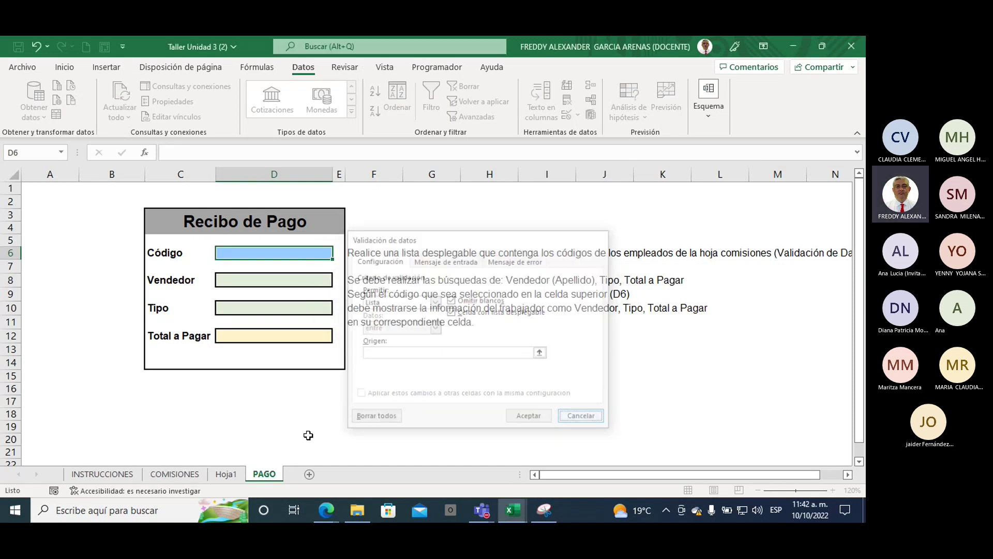
- Name the COMISIONES seller codes A5:A14 'codigos' via the Name Box, then return to PAGO
left_click(174, 474)
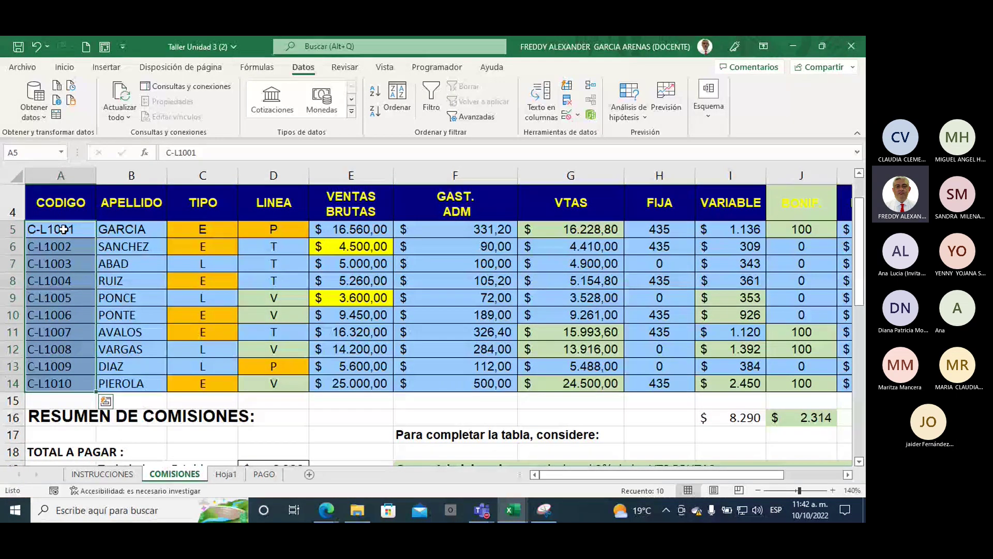
left_click_drag(63, 229, 45, 384)
left_click(35, 150)
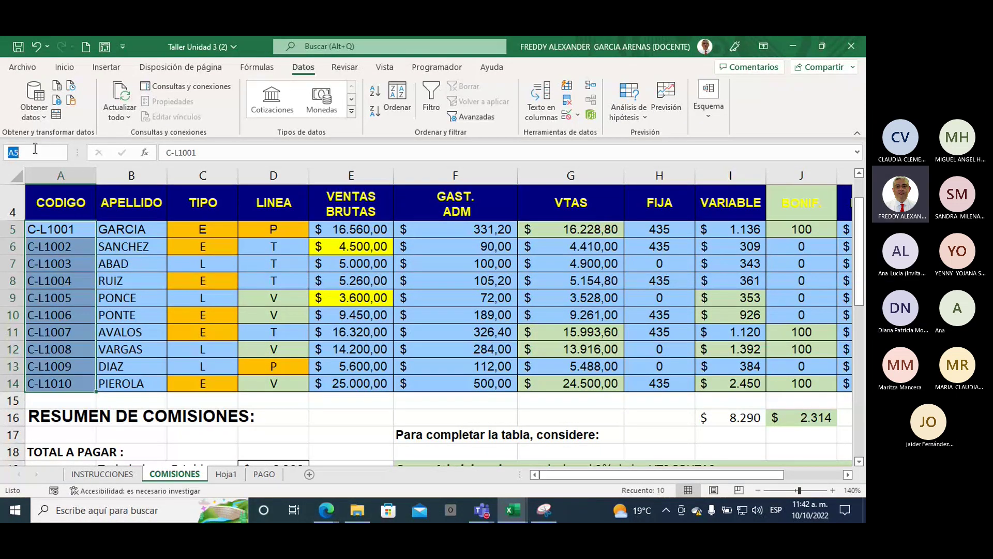
type("codi")
type("gos")
key("Return")
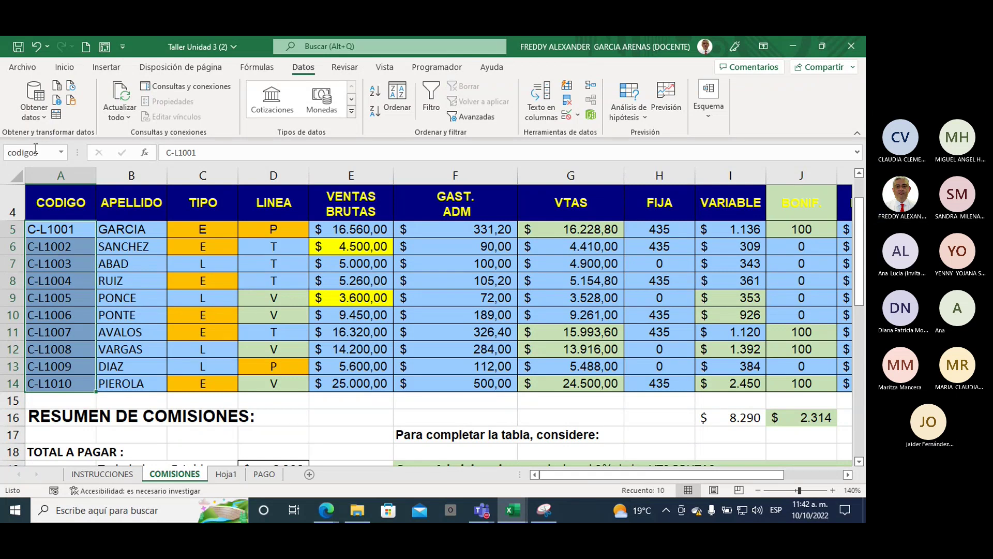
left_click(264, 474)
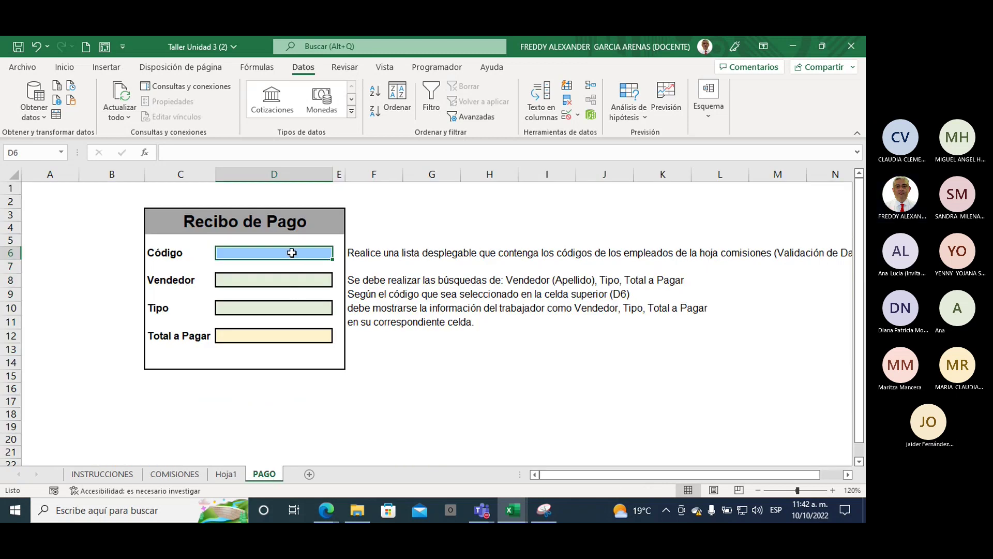
- Give D6 a Lista data validation with source =codigos
left_click(567, 117)
left_click(434, 301)
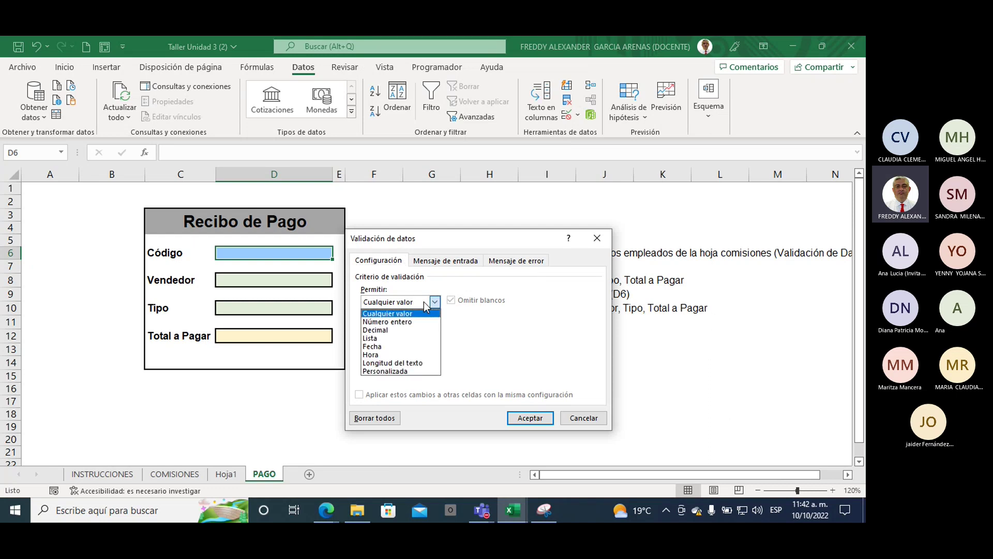
left_click(388, 338)
left_click(399, 353)
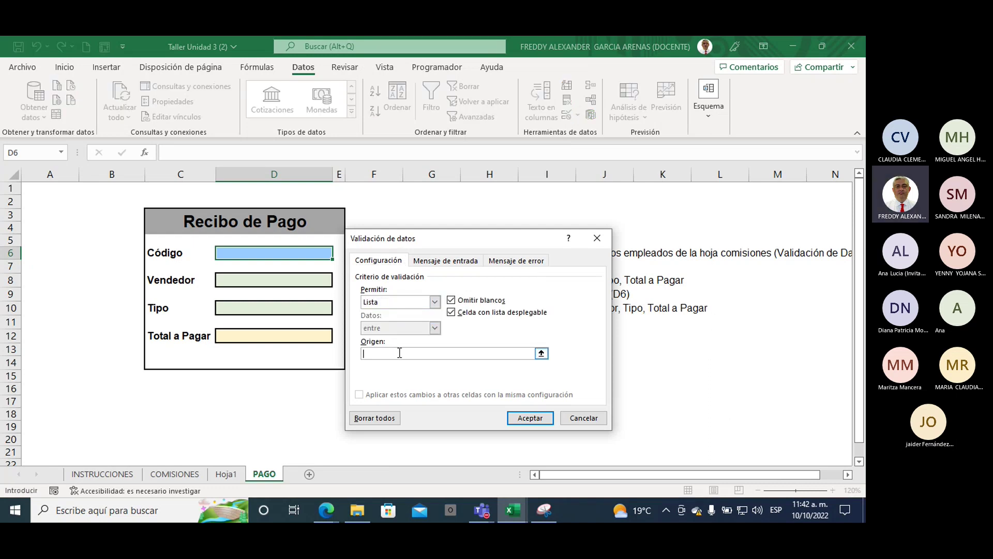
type("=ci")
type("d")
key("BackSpace")
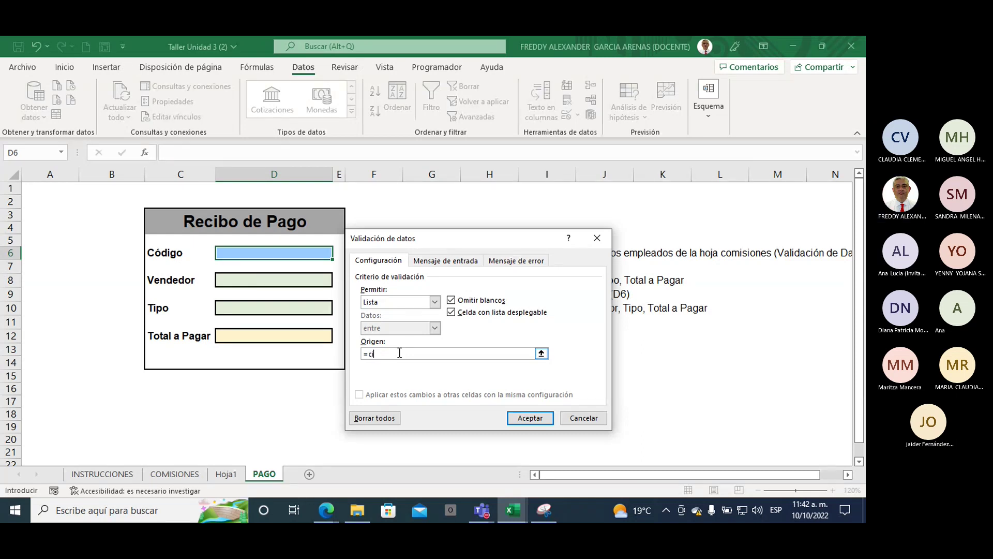
key("BackSpace")
key("BackSpace")
type("codig")
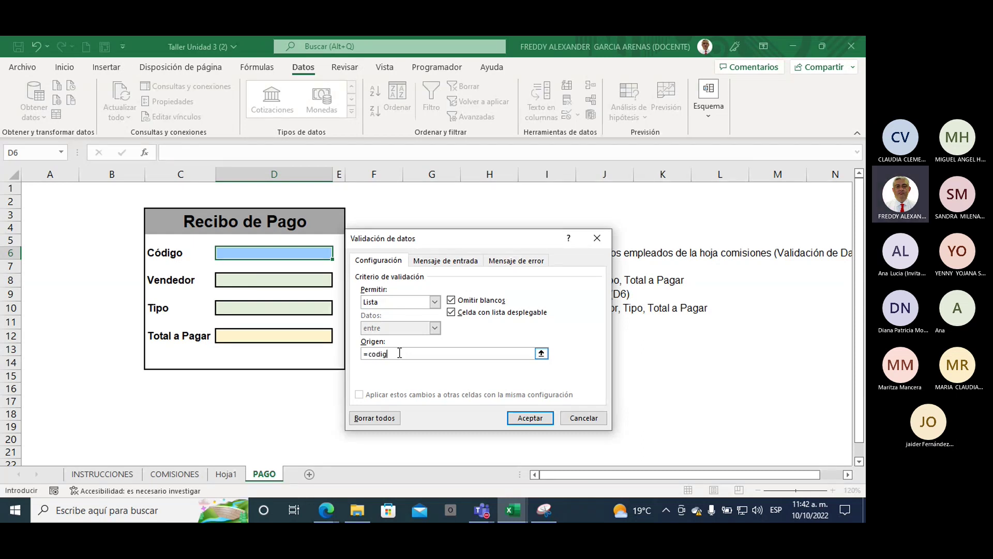
type("os")
left_click(518, 423)
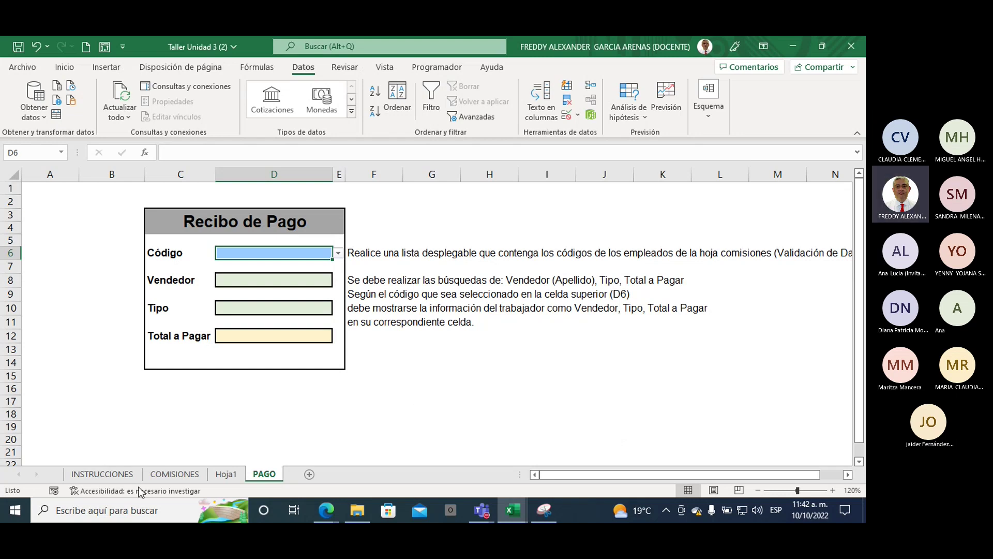
- Reselect A5:A14 on COMISIONES to verify the codigos name, then go back to PAGO
left_click(174, 474)
left_click_drag(76, 226, 54, 383)
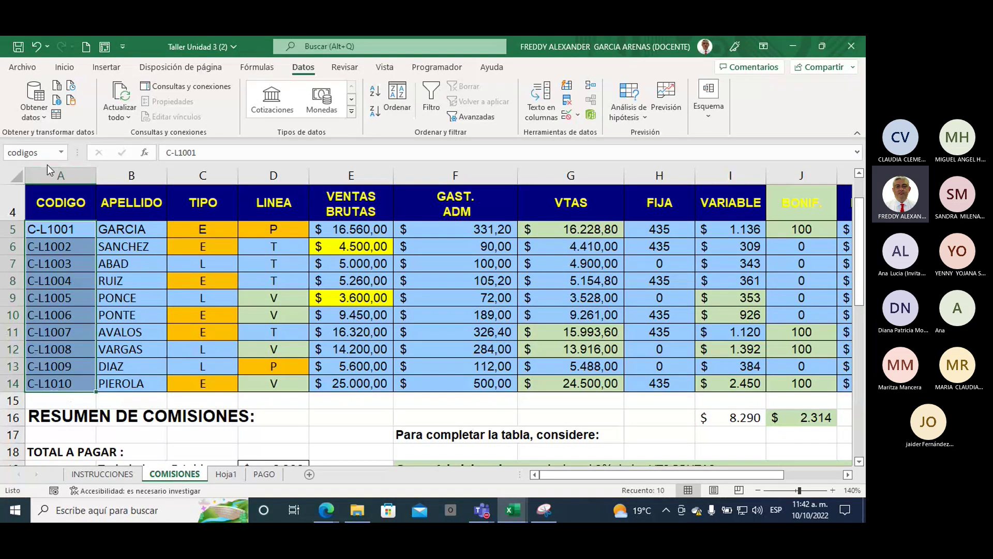
left_click(48, 151)
left_click(264, 474)
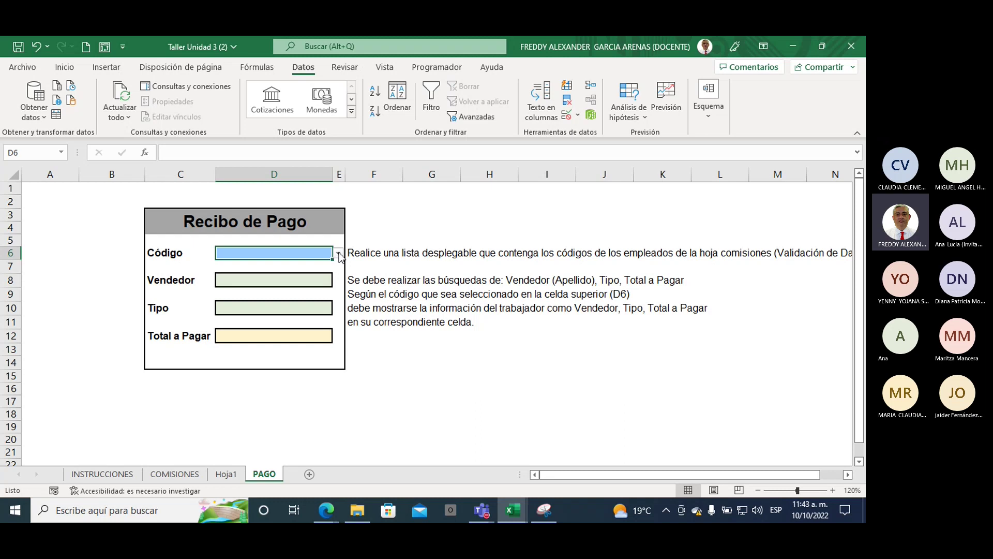
left_click(339, 253)
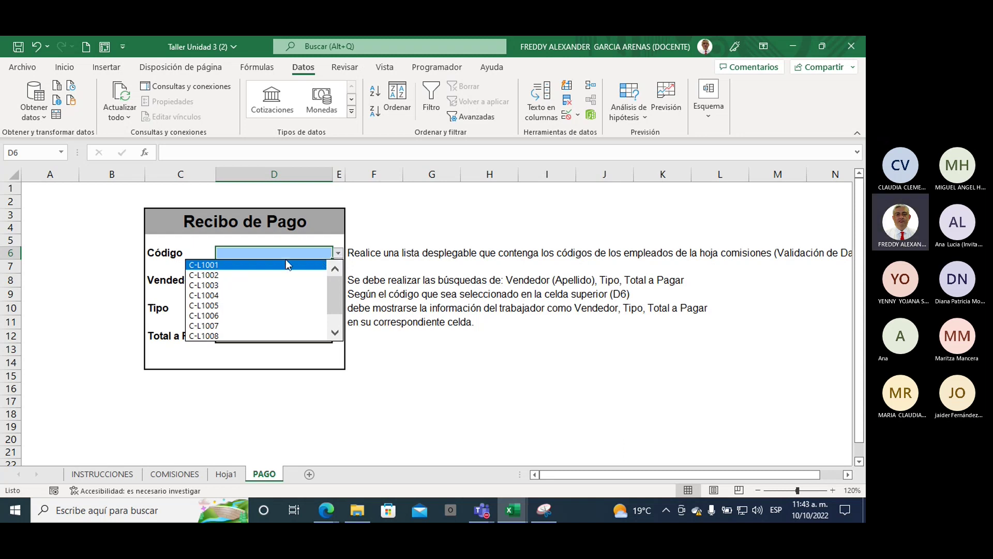
left_click(258, 295)
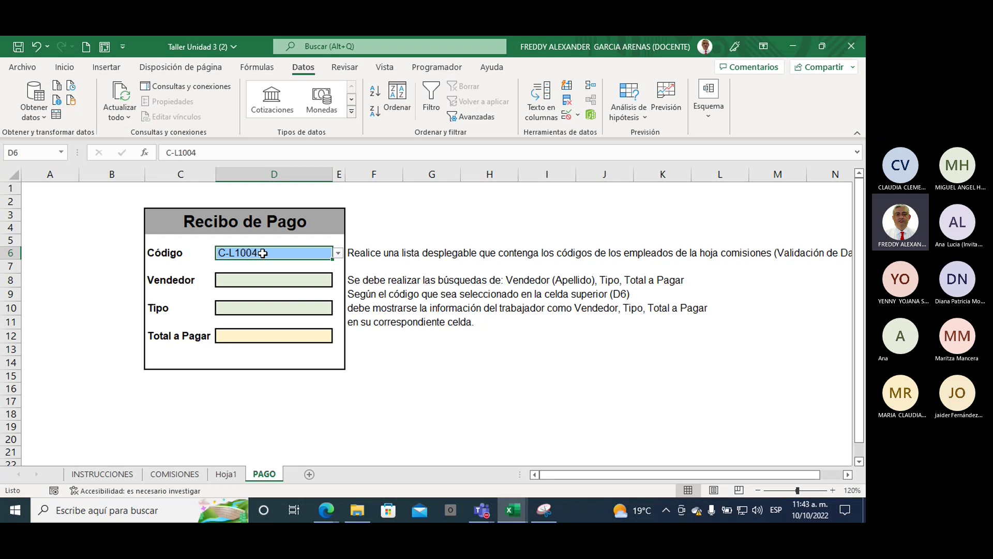
key("Delete")
type("563738")
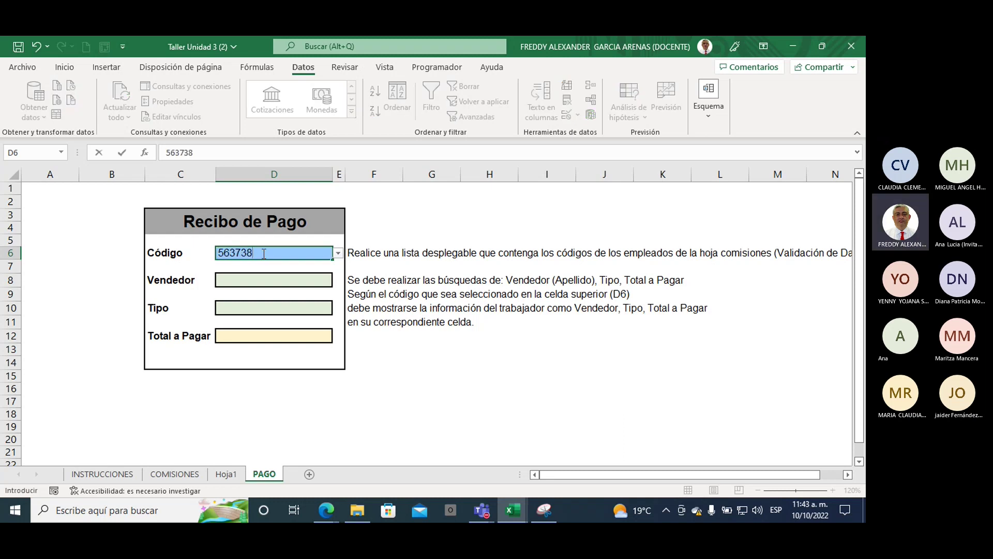
key("Return")
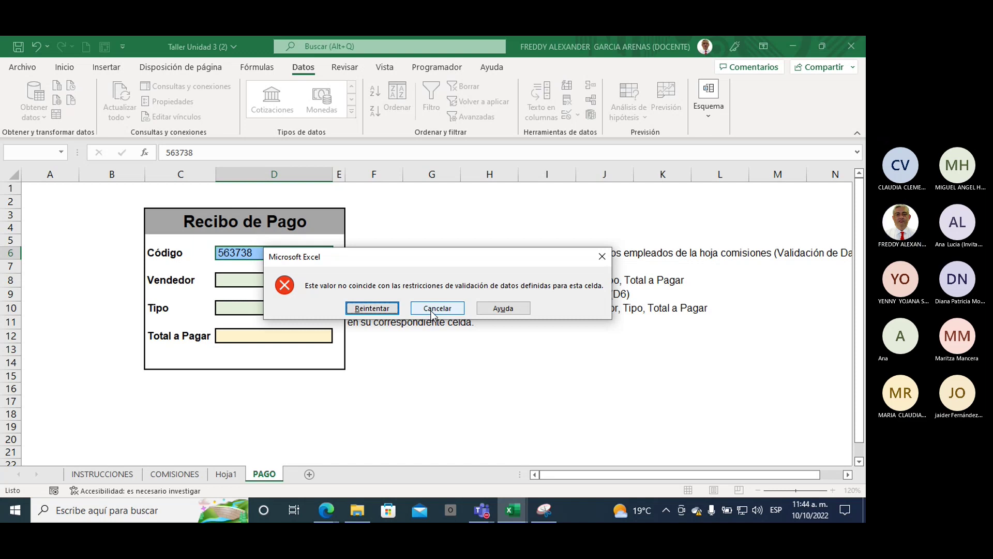
left_click(432, 310)
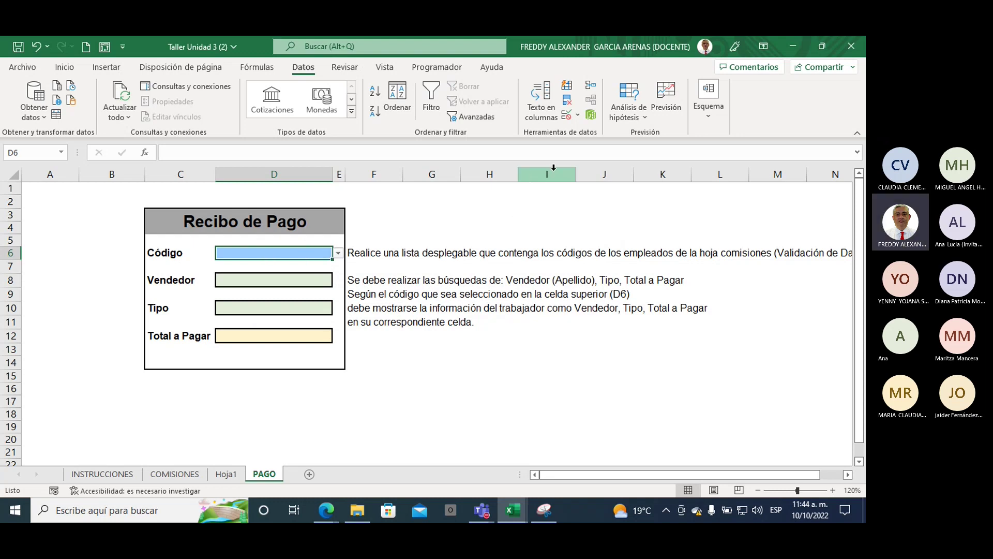
- Set D6's error alert to Advertencia, titled 'ERROR EN RECIBO DE PAGO', message 'SELECCIONE UN CODIGO DE LA LISTA'
left_click(569, 116)
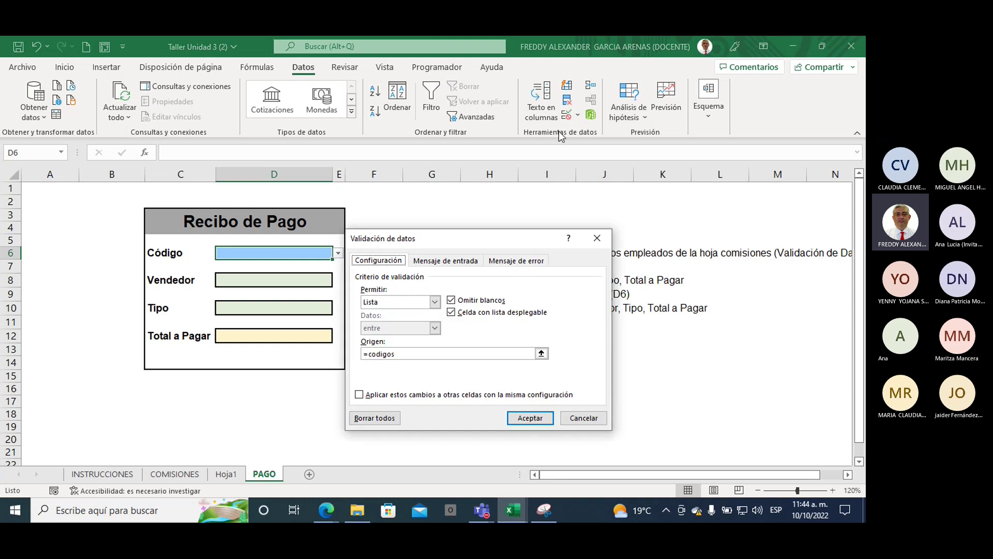
left_click_drag(458, 237, 459, 184)
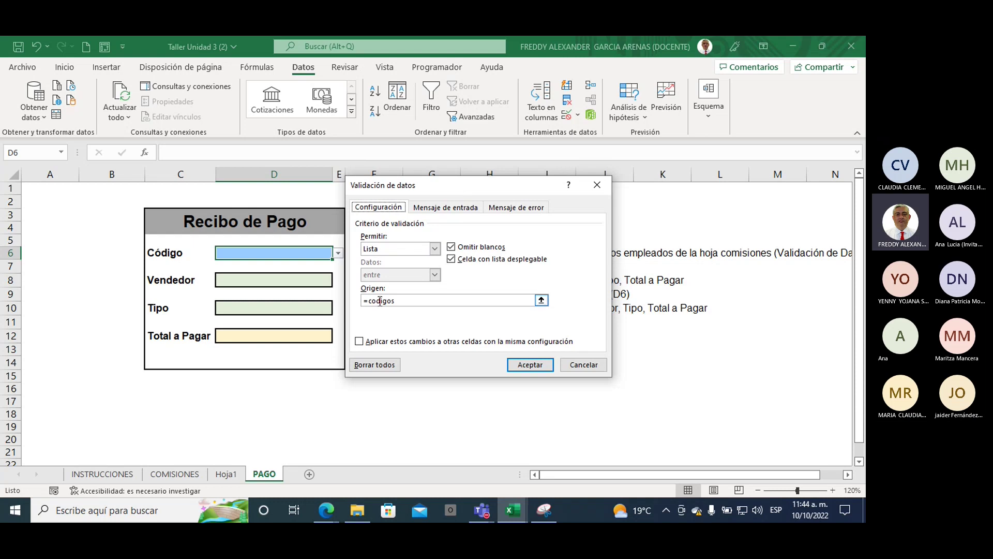
left_click(508, 208)
left_click(453, 265)
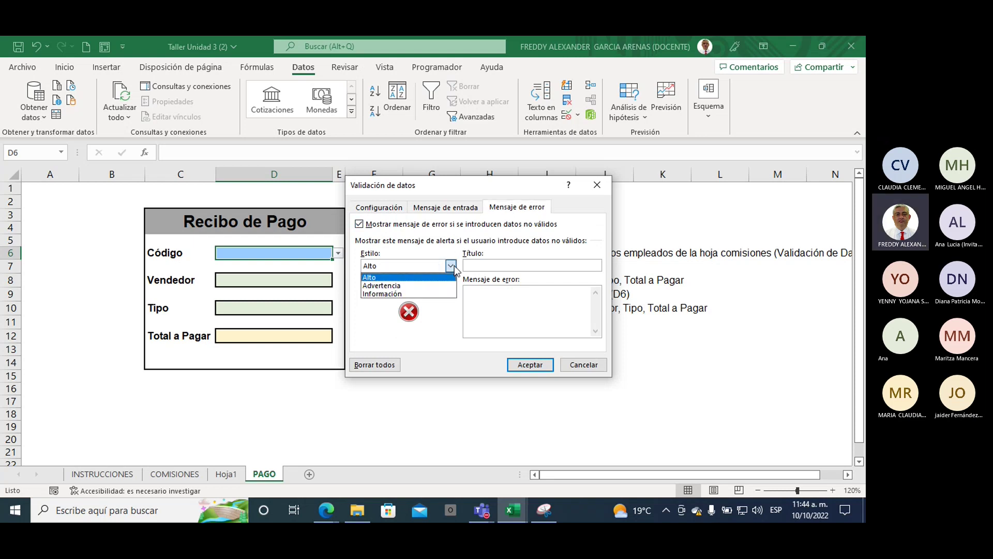
left_click(425, 286)
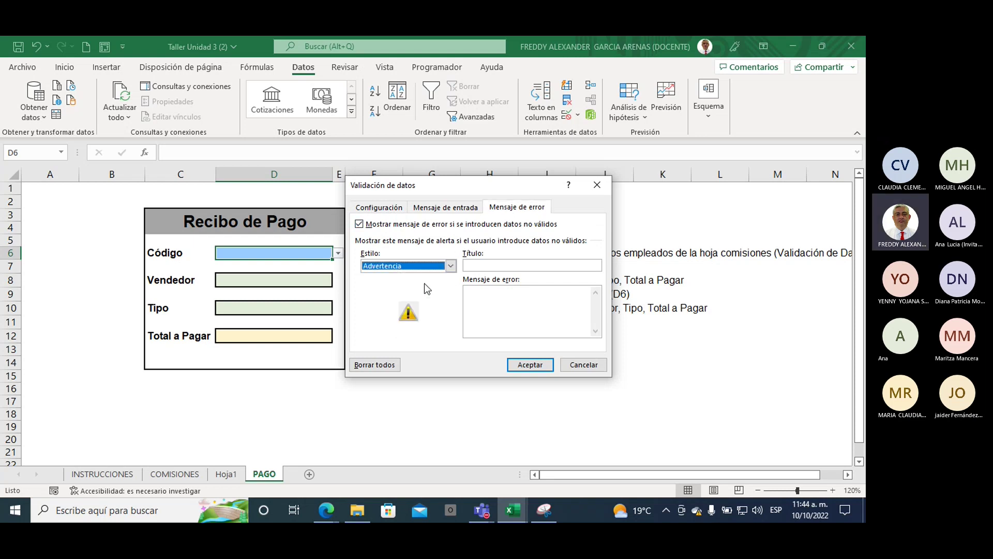
left_click(493, 264)
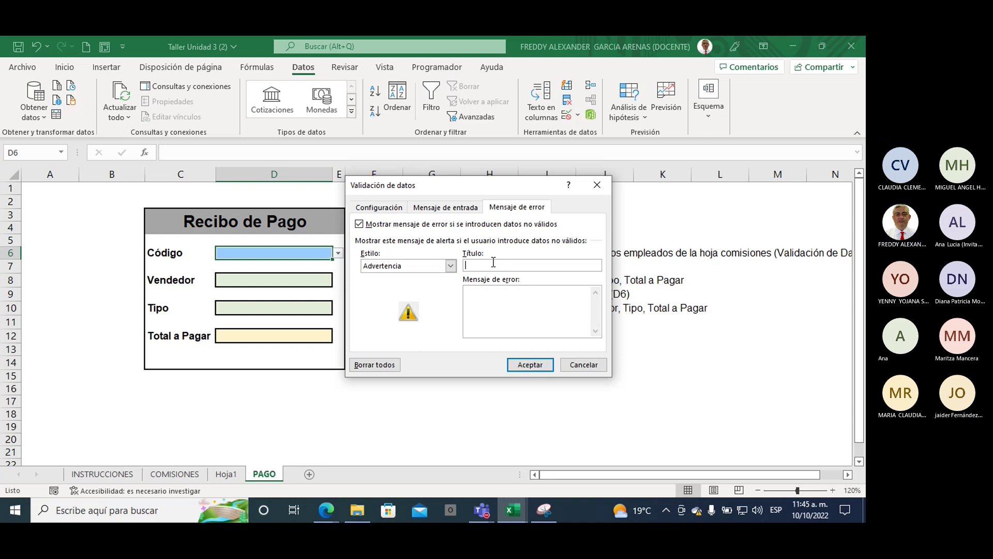
type("ERROR ")
type("EN RECIBO DE")
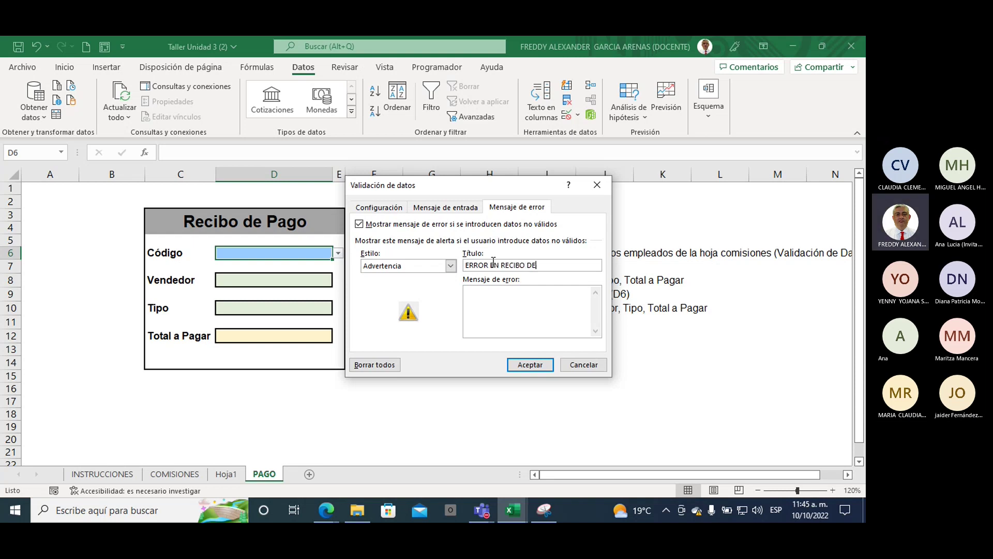
type(" PAGO")
type("S")
type("EL")
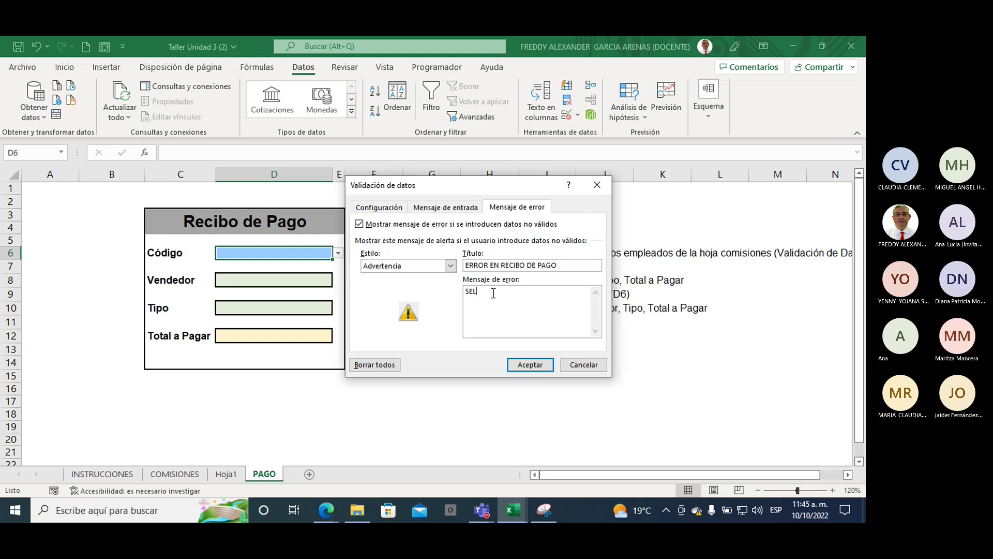
type("ECCI")
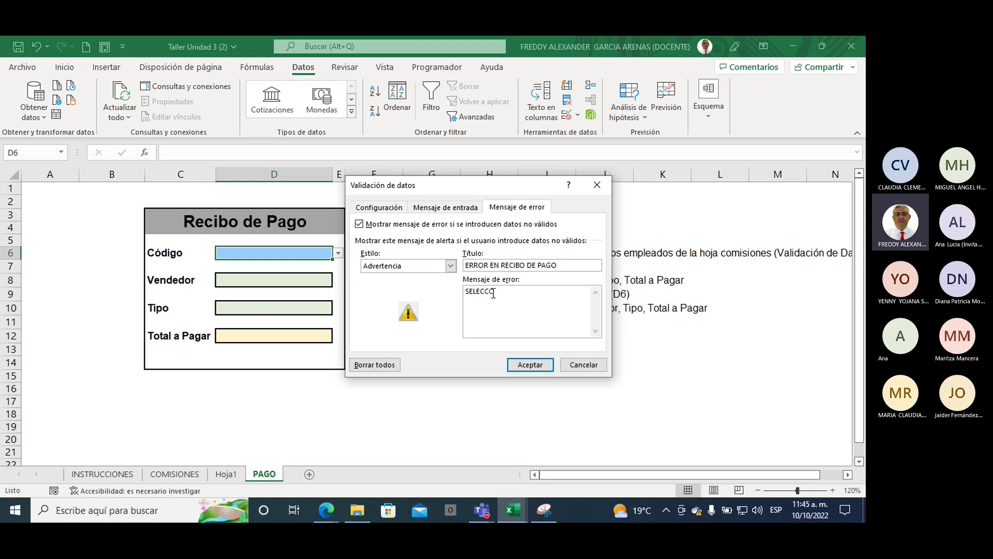
type("ONES")
key("BackSpace")
type("UN ")
type("CODIGO DE LA ")
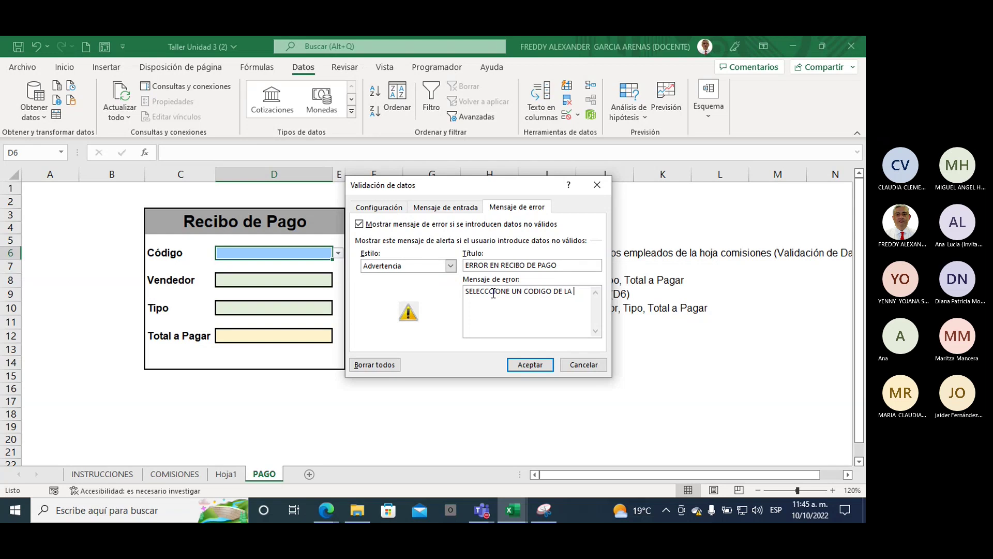
type("LISTA")
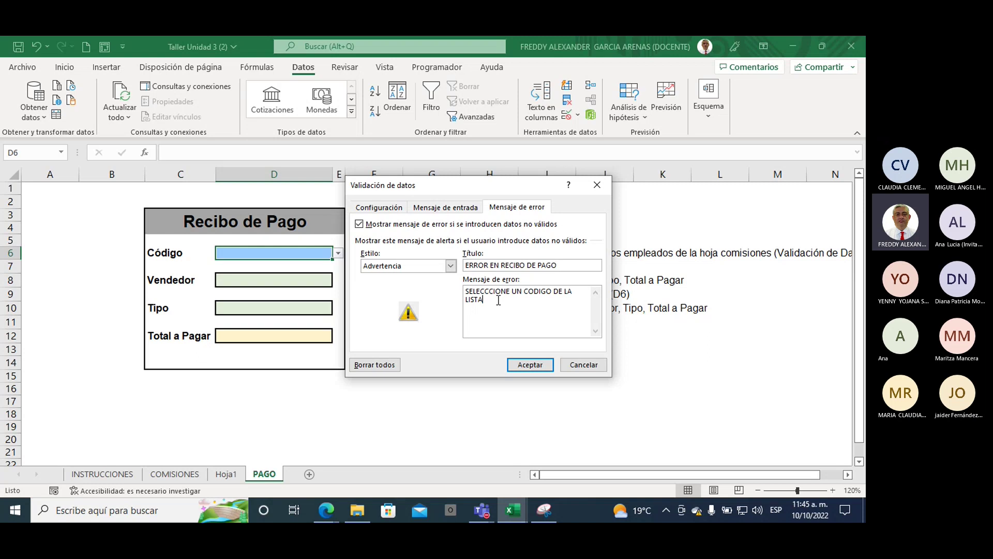
left_click(532, 361)
left_click(466, 375)
- Test D6's dropdown by picking C-L1003, C-L1007, C-L1004 and others, ending on C-L1008
left_click(320, 253)
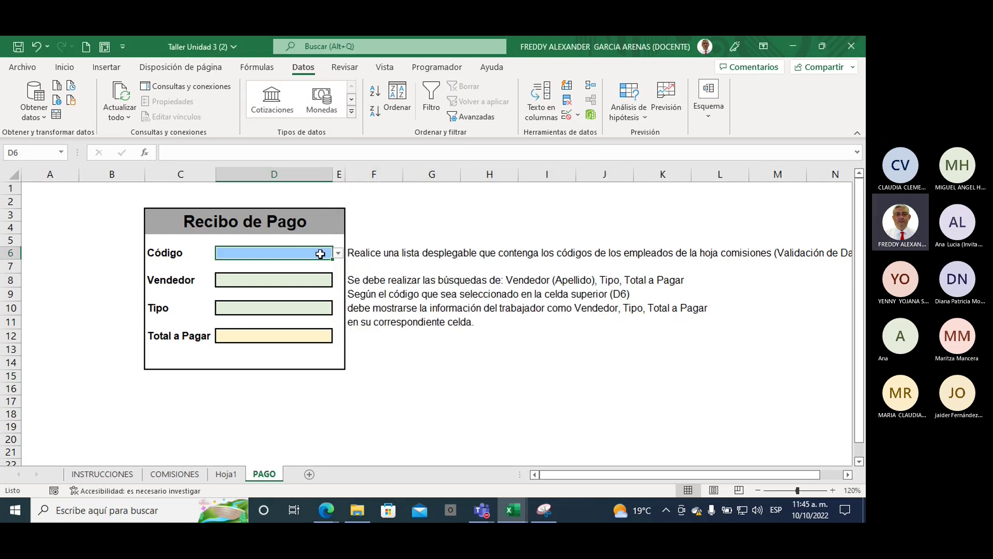
left_click(338, 252)
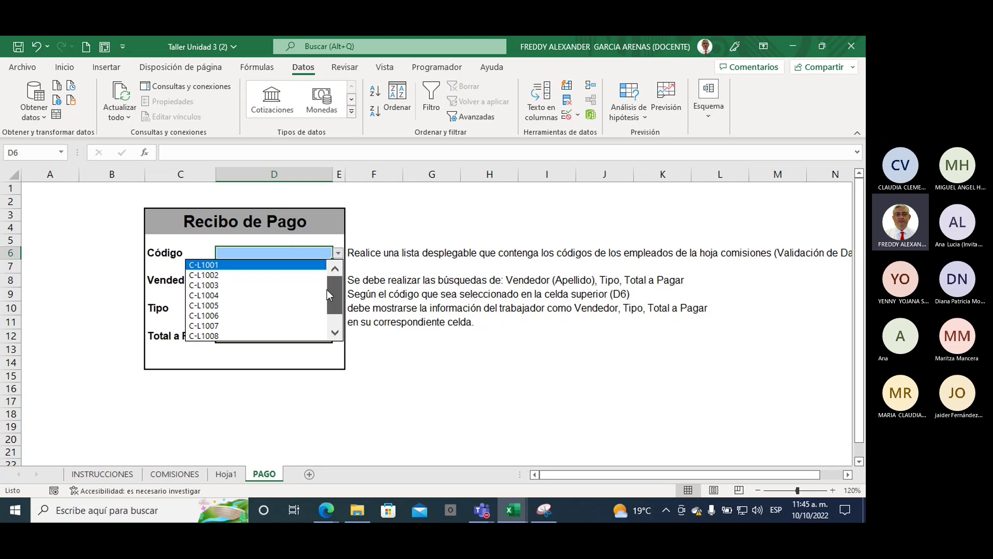
left_click(258, 285)
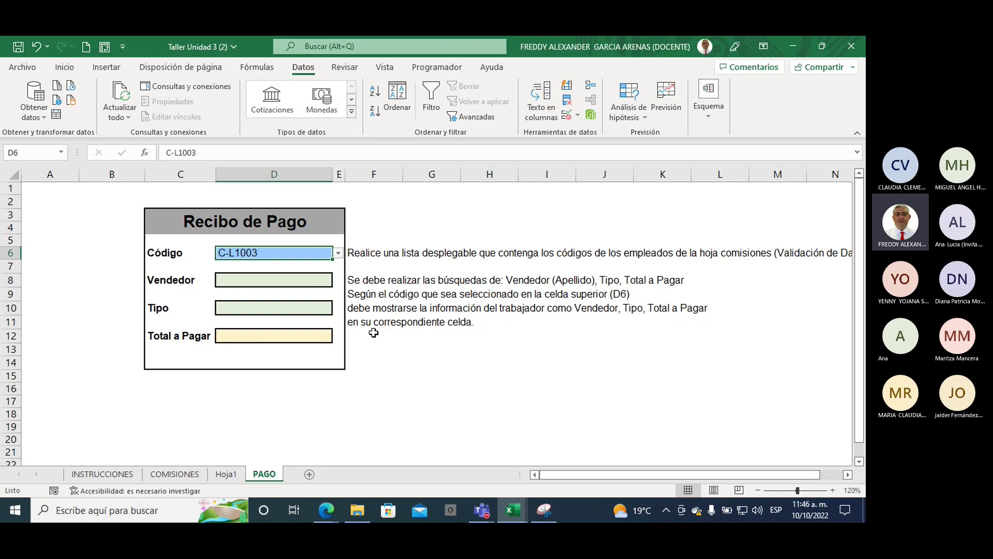
left_click(338, 252)
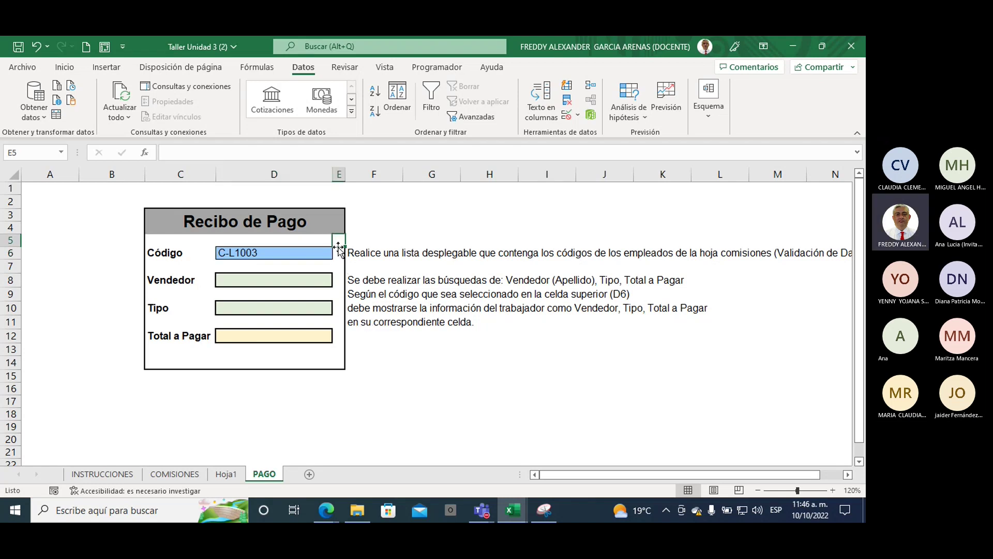
left_click(321, 253)
left_click(338, 252)
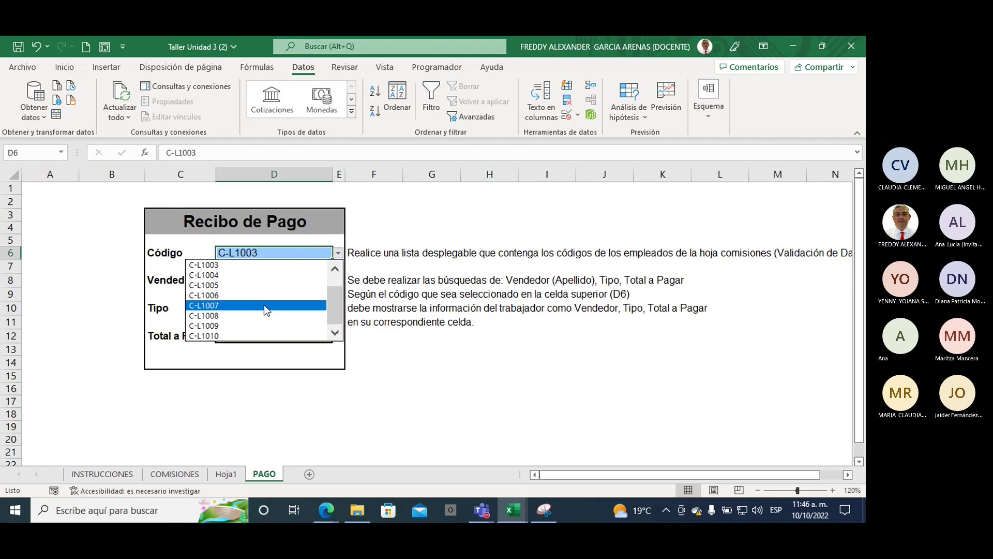
left_click(266, 307)
left_click(338, 253)
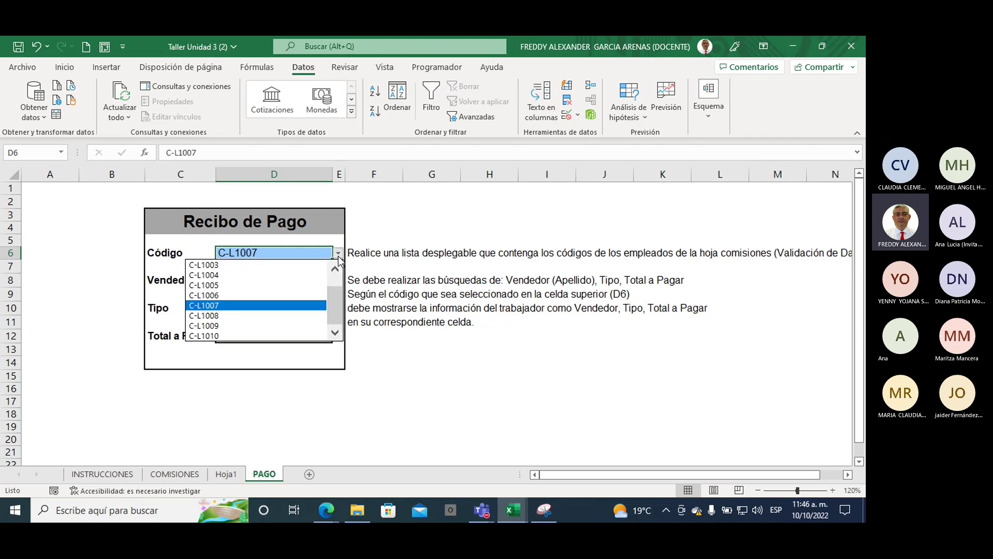
left_click(249, 275)
left_click(339, 253)
left_click(239, 316)
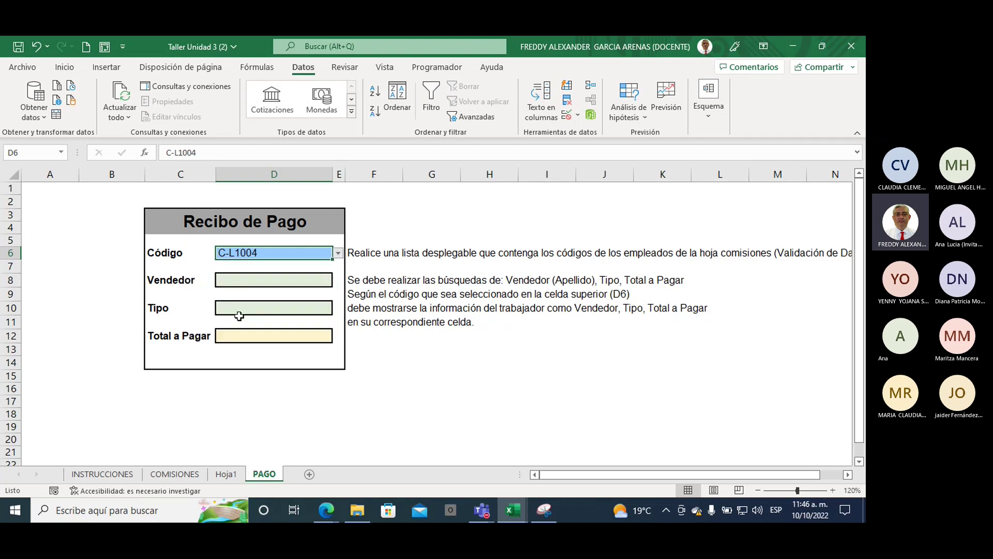
left_click(338, 253)
left_click(256, 318)
- Enter the invalid code HOLA in D6 and refuse it at the ERROR EN RECIBO DE PAGO warning
key("Delete")
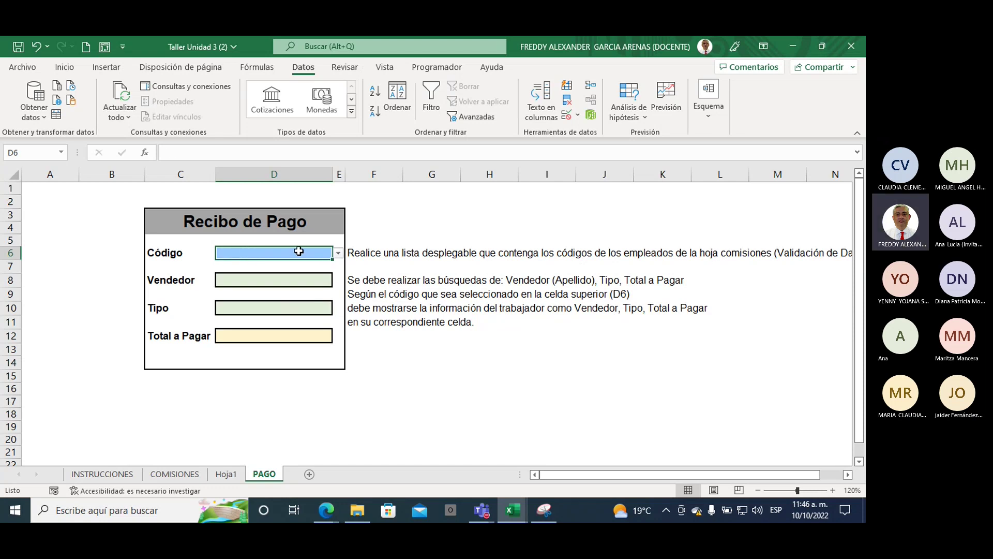
type("HOLA")
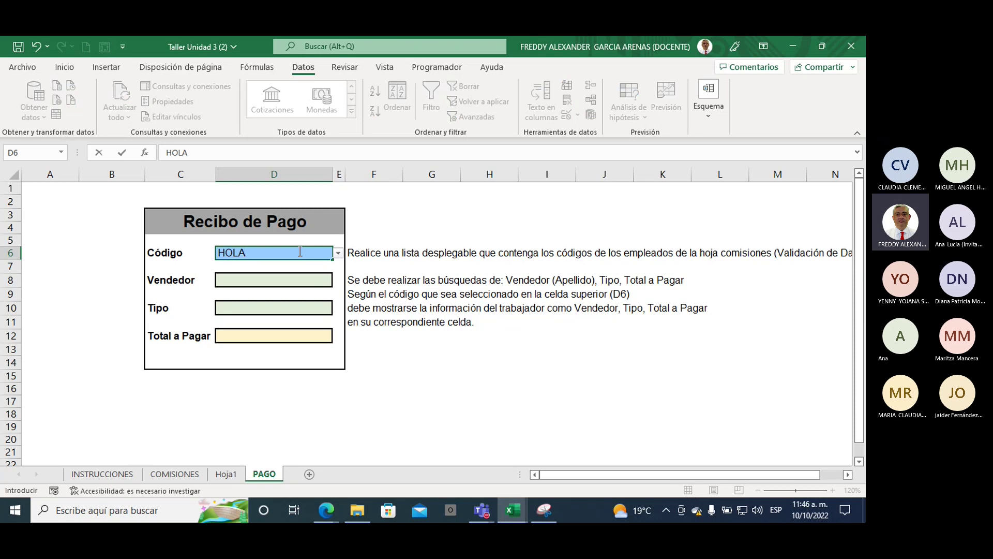
key("Return")
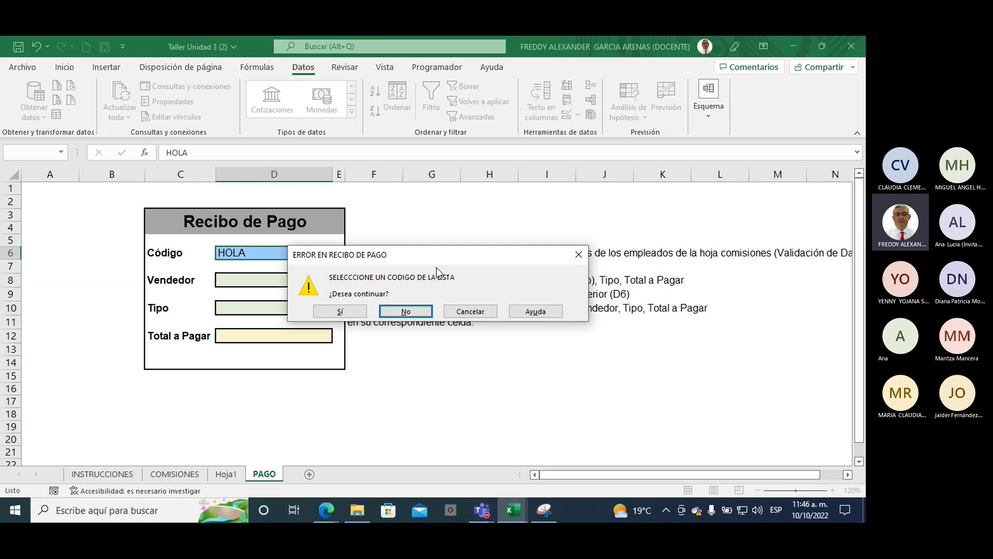
left_click(578, 255)
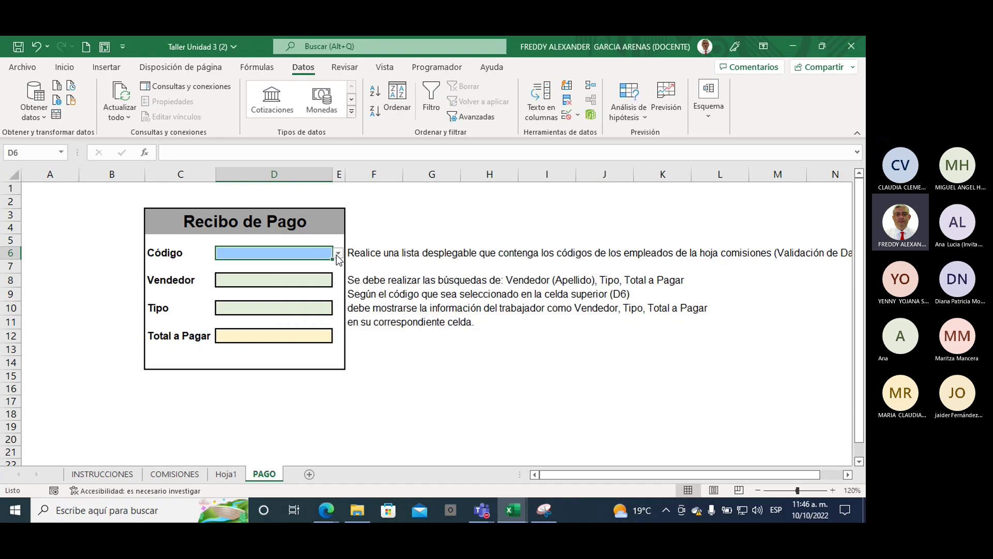
left_click(338, 253)
- Choose code C-L1004 from the D6 list and glance at the COMISIONES sheet
left_click(297, 296)
left_click(174, 474)
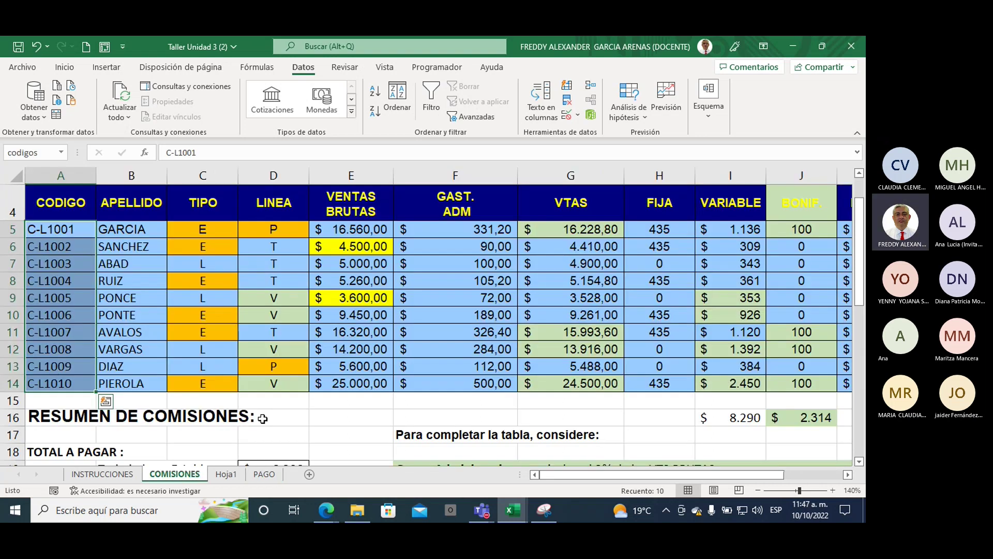
left_click(264, 474)
- Alternate between Vendedor D8 and Código D6 to check the dropdown, then view COMISIONES
left_click(225, 281)
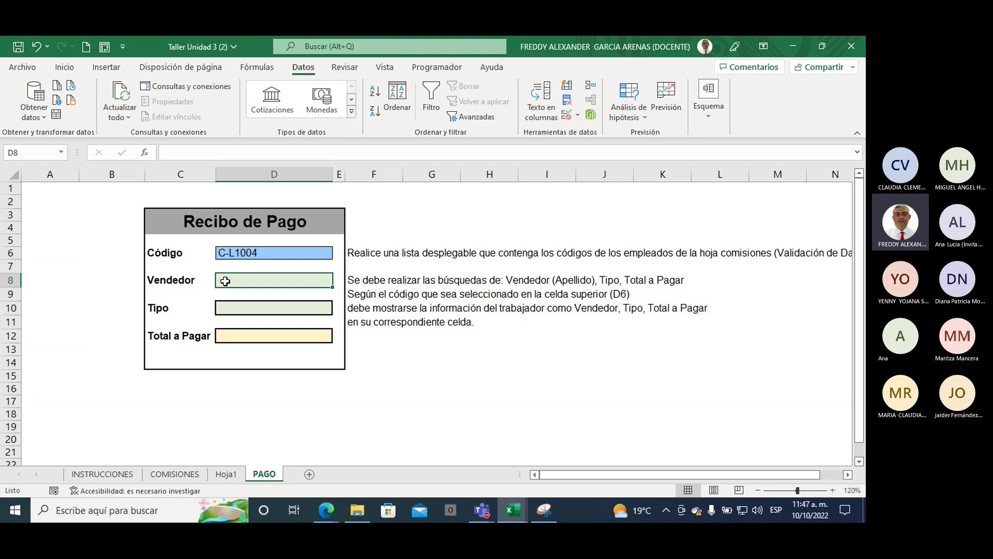
left_click(239, 250)
left_click(248, 280)
left_click(245, 253)
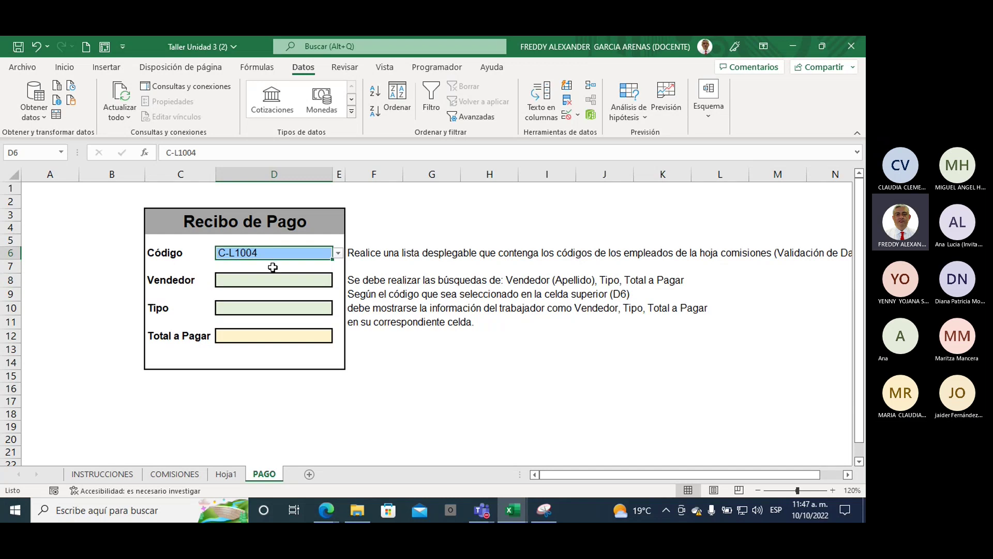
left_click(260, 280)
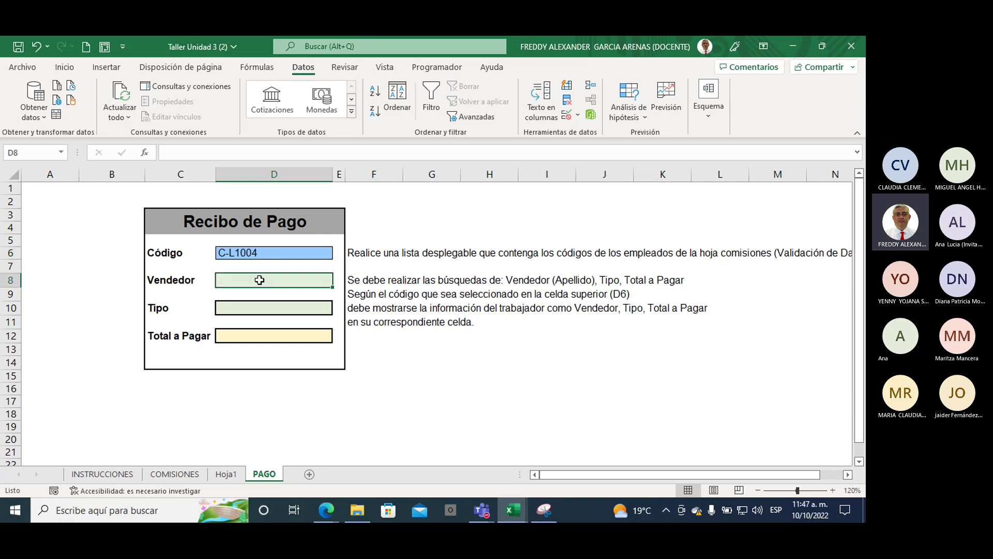
left_click(255, 253)
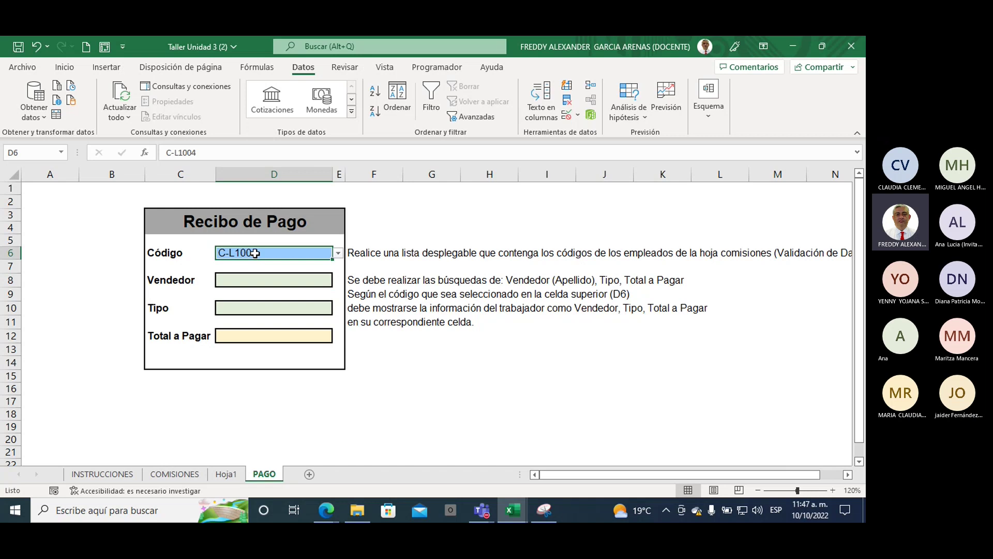
left_click(260, 279)
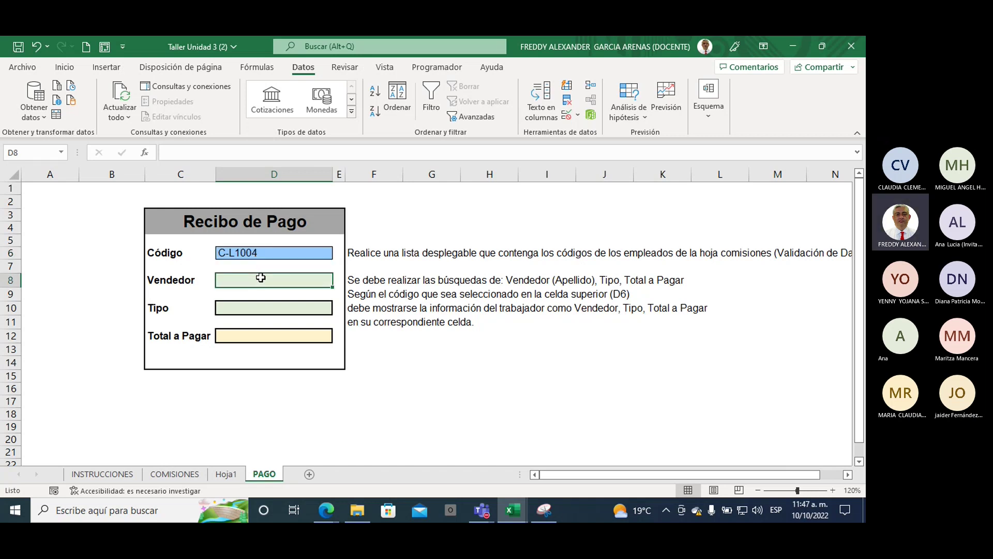
left_click(173, 473)
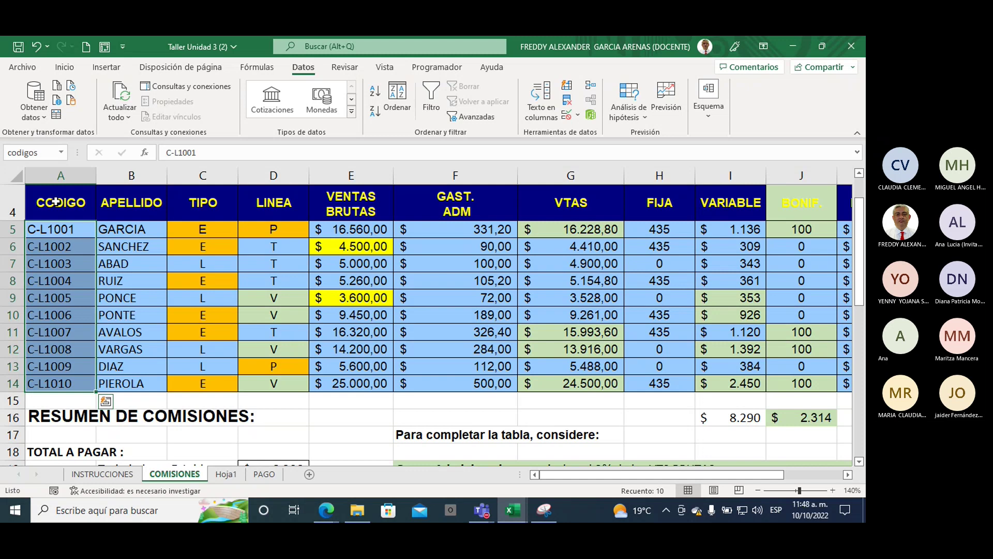
- Select the commissions table from row 4, name it COMISIONES, and return to PAGO
mouse_move(55, 202)
left_mouse_down()
mouse_move(863, 400)
mouse_move(853, 384)
left_mouse_up()
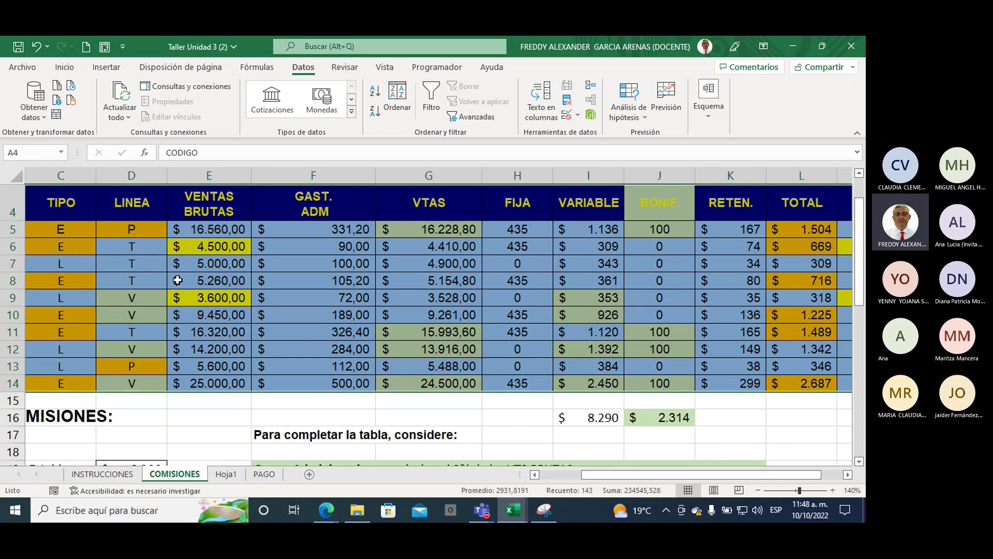
left_click(30, 153)
type("CO")
type("MIS")
type("IONES")
key("Return")
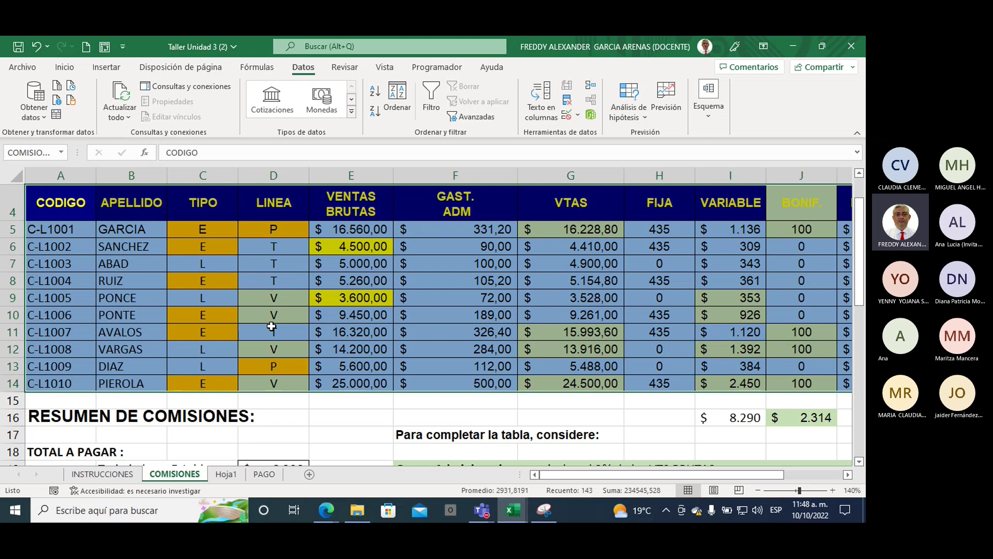
left_click(262, 474)
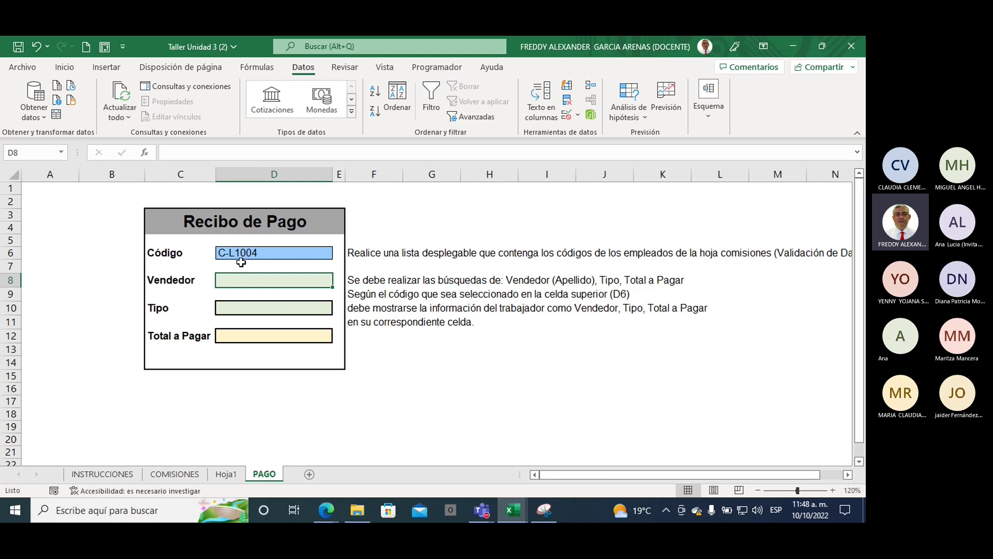
left_click(221, 479)
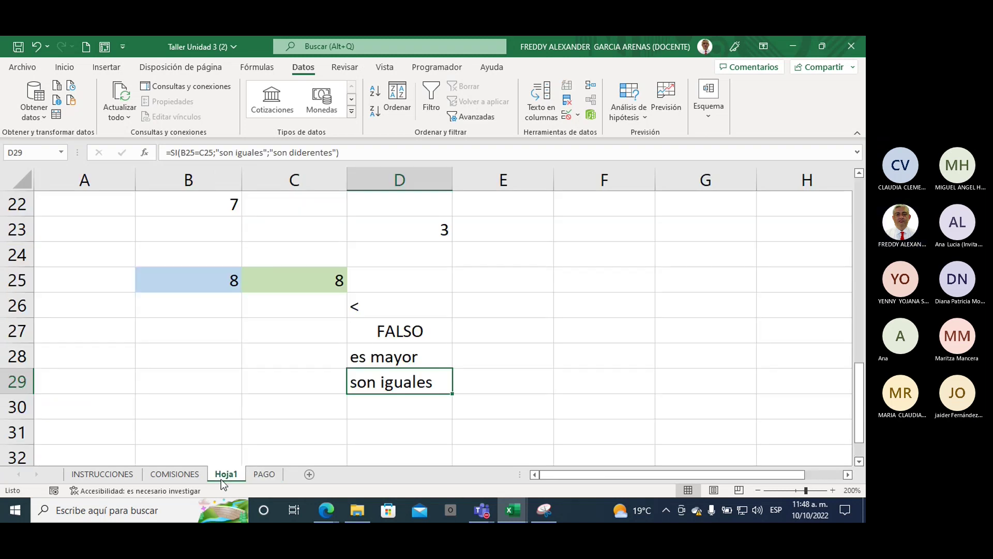
left_click(184, 473)
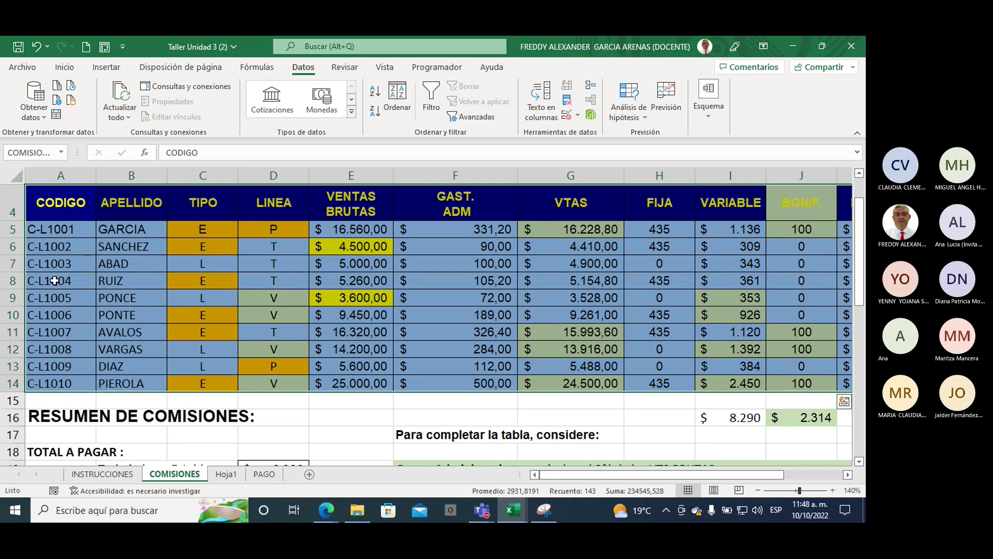
left_click(79, 280)
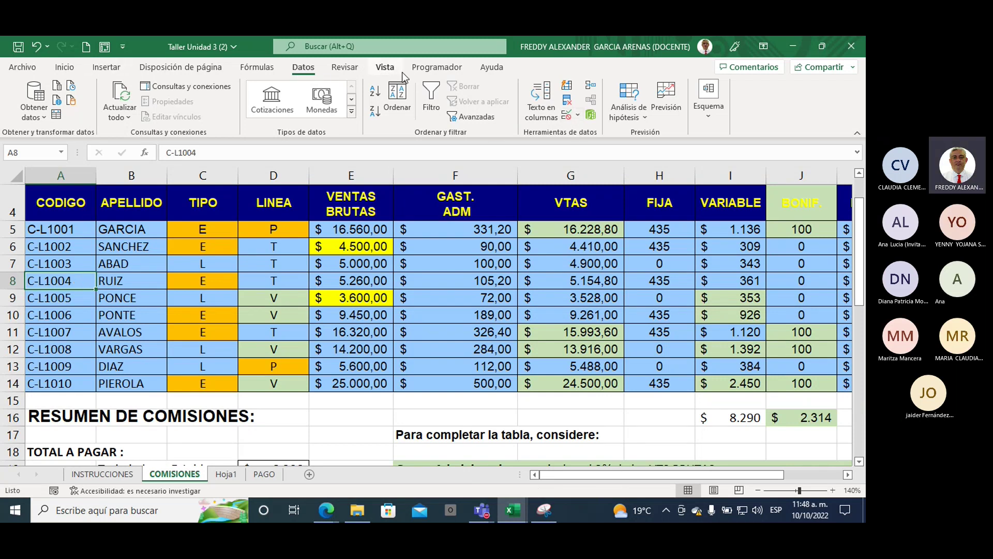
left_click(106, 69)
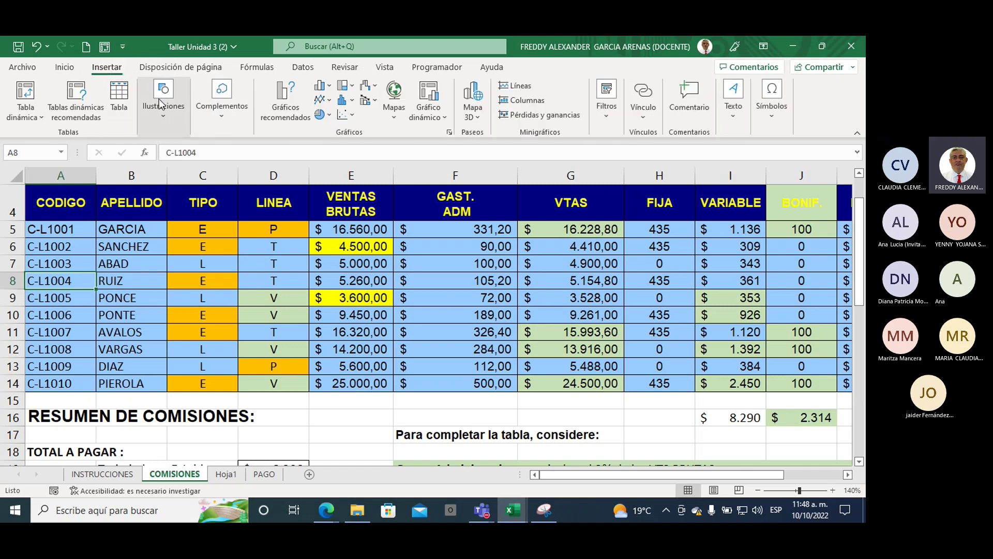
left_click(65, 69)
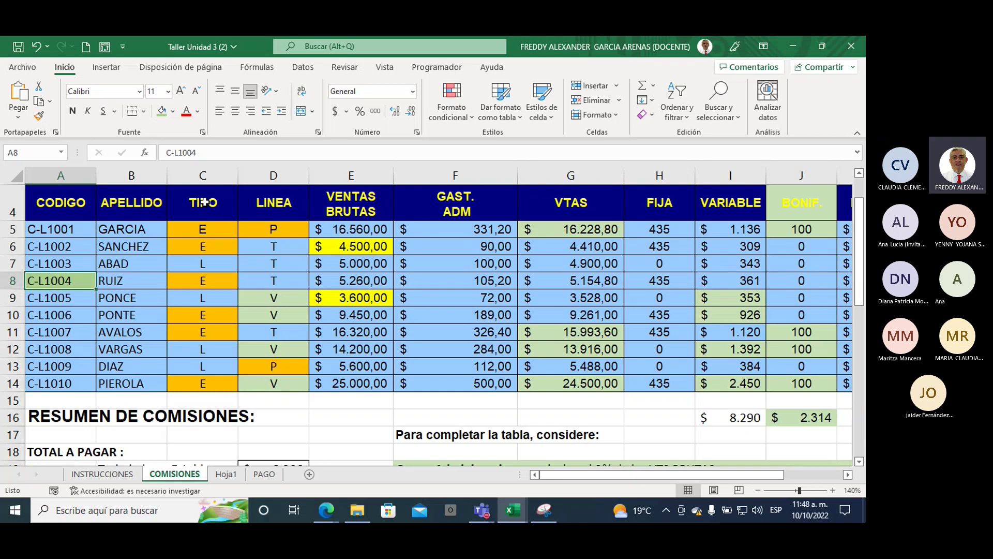
left_click(8, 279)
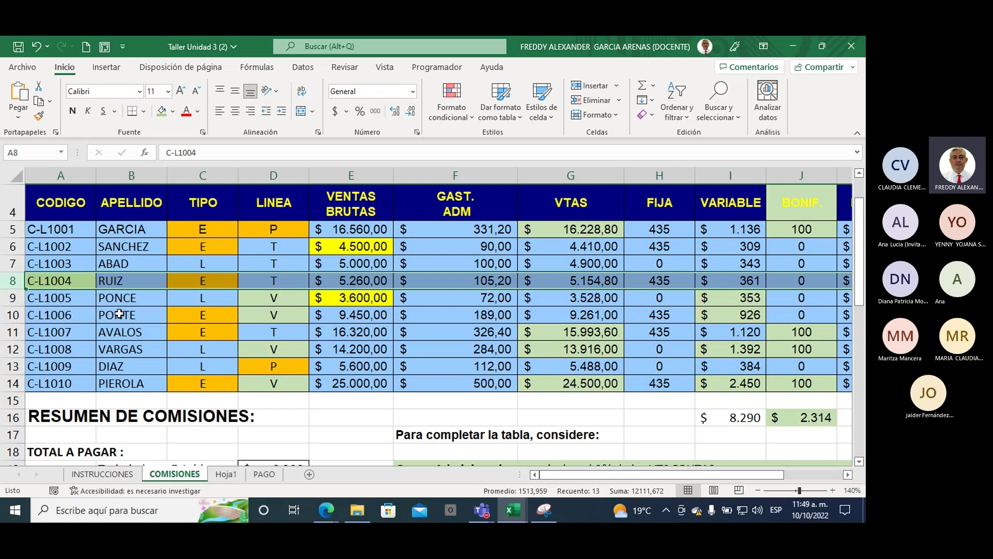
left_click(264, 474)
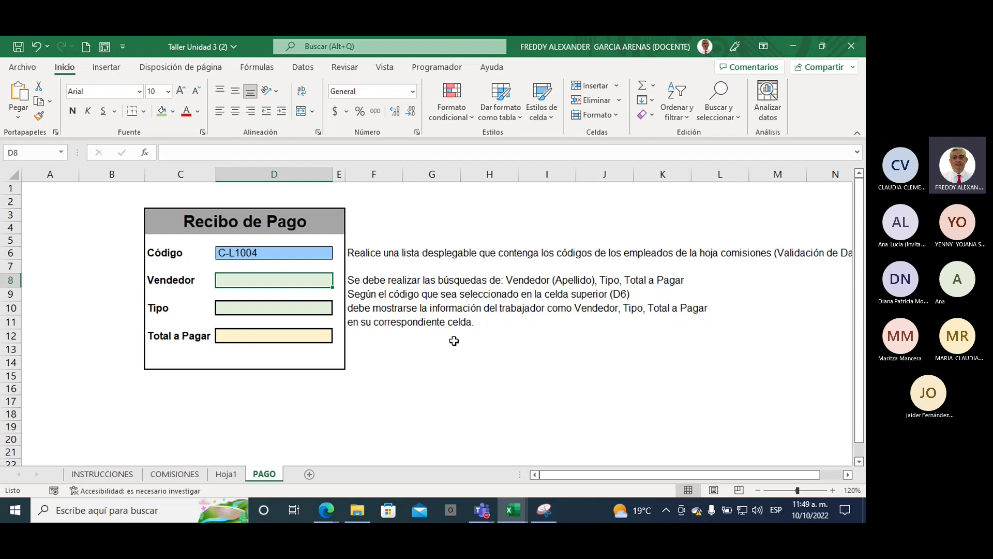
left_click(265, 254)
left_click(280, 277)
- On COMISIONES, circle C-L1004 and number CODIGO through VENTAS BRUTAS as columns 1-5 in red ink
left_click(174, 474)
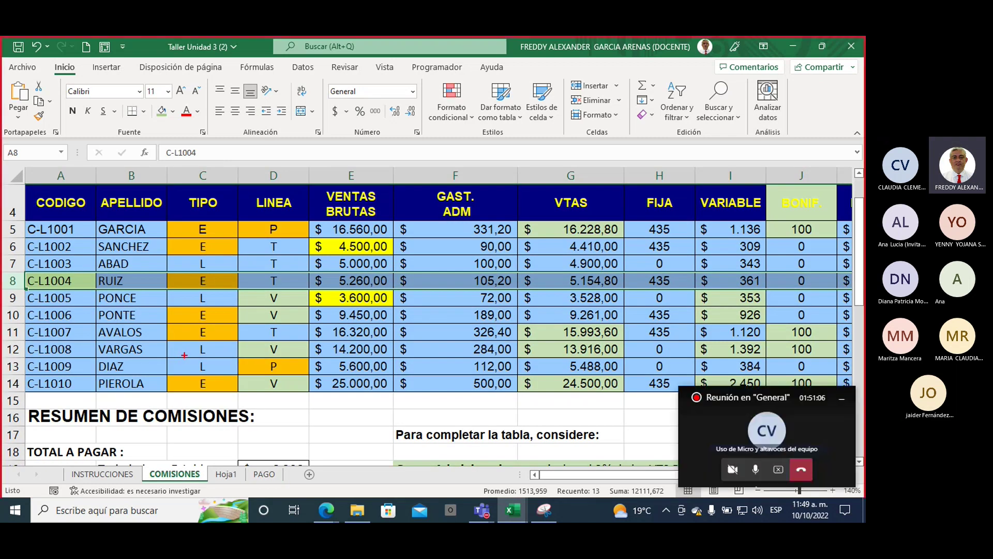
mouse_move(92, 268)
left_mouse_down()
mouse_move(47, 255)
mouse_move(91, 267)
left_mouse_up()
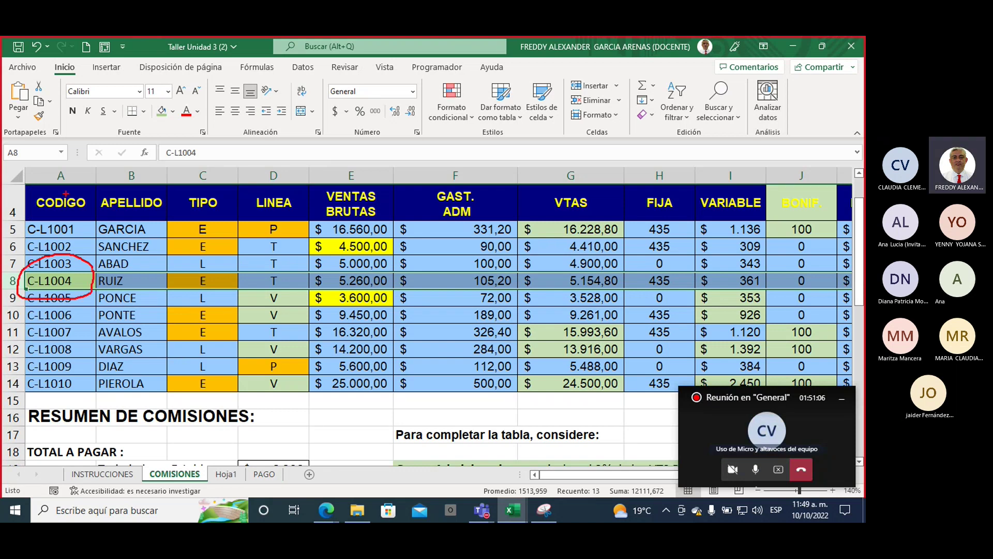
mouse_move(63, 191)
left_mouse_down()
mouse_move(64, 246)
mouse_move(90, 247)
left_mouse_up()
mouse_move(131, 215)
left_mouse_down()
mouse_move(142, 227)
mouse_move(122, 262)
mouse_move(139, 265)
left_mouse_up()
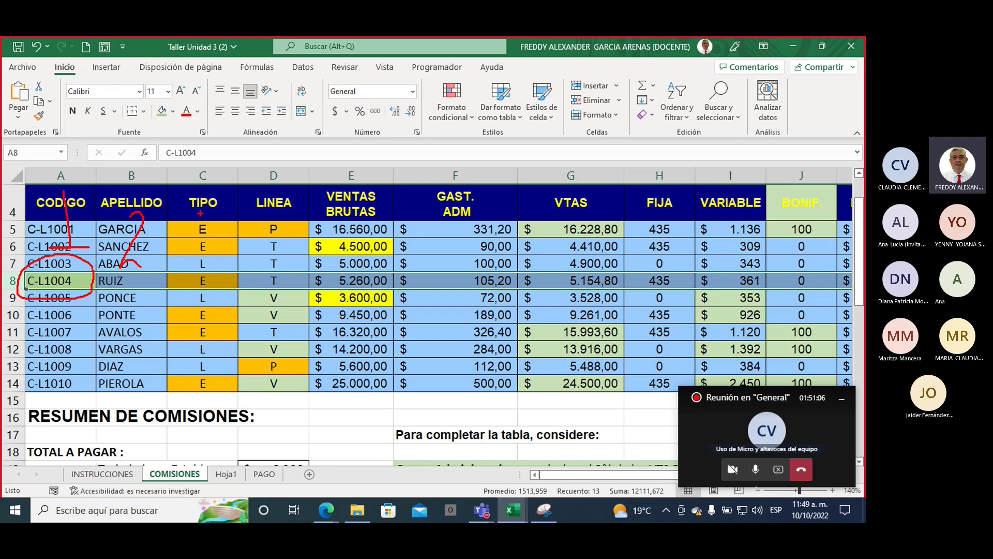
mouse_move(197, 214)
left_mouse_down()
mouse_move(216, 212)
mouse_move(190, 254)
left_mouse_up()
mouse_move(272, 226)
left_mouse_down()
mouse_move(266, 253)
mouse_move(275, 248)
mouse_move(279, 285)
left_mouse_up()
left_click_drag(362, 233, 336, 265)
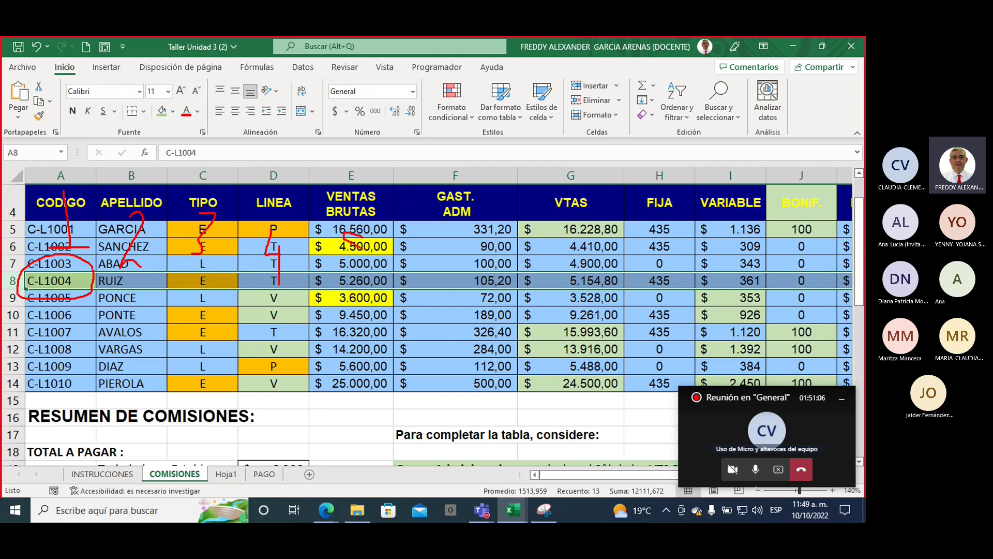
- Number GAST. ADM, VTAS, FIJA, VARIABLE and BONIF. as columns 6-10 in red ink
mouse_move(472, 229)
left_mouse_down()
mouse_move(441, 251)
mouse_move(444, 261)
left_mouse_up()
mouse_move(545, 234)
left_mouse_down()
mouse_move(575, 252)
mouse_move(569, 276)
mouse_move(575, 254)
left_mouse_up()
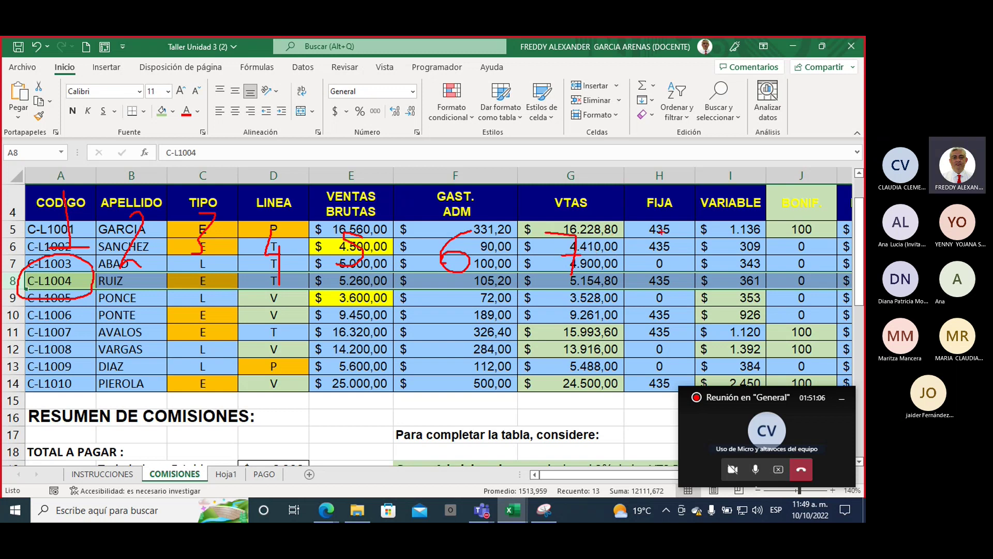
mouse_move(667, 233)
left_mouse_down()
mouse_move(650, 247)
mouse_move(664, 243)
mouse_move(667, 259)
mouse_move(665, 251)
left_mouse_up()
left_click_drag(729, 244, 730, 270)
mouse_move(791, 246)
left_mouse_down()
mouse_move(791, 275)
mouse_move(804, 270)
left_mouse_up()
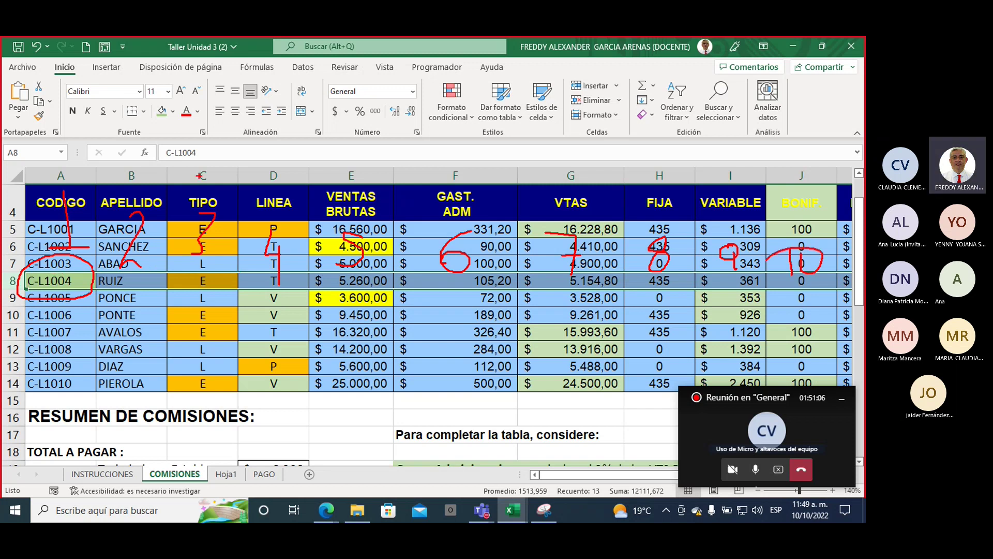
mouse_move(127, 154)
left_mouse_down()
mouse_move(132, 202)
mouse_move(151, 187)
mouse_move(132, 290)
mouse_move(148, 232)
left_mouse_up()
- Erase the red annotations, undo to restore C-L1004 in A8, and select B10
key("Escape")
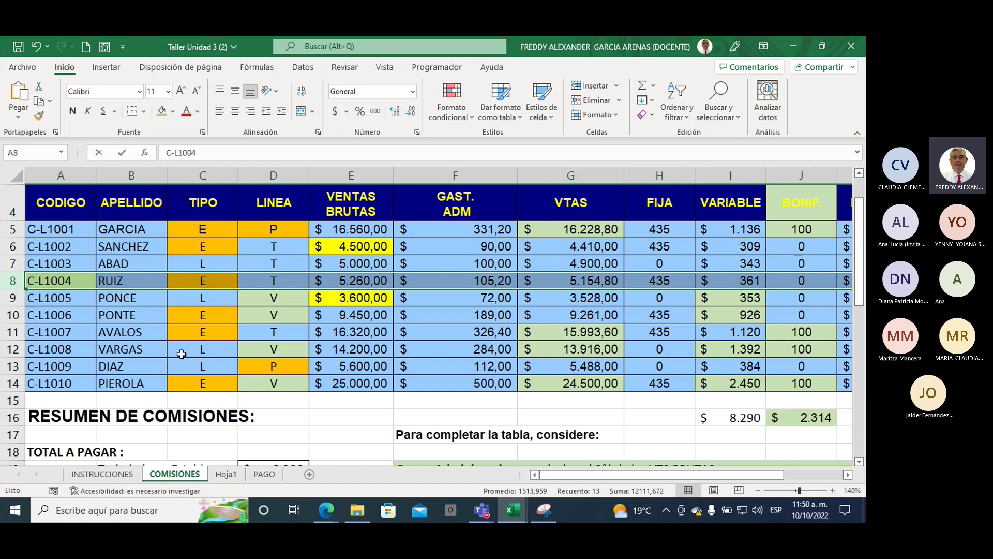
key("BackSpace")
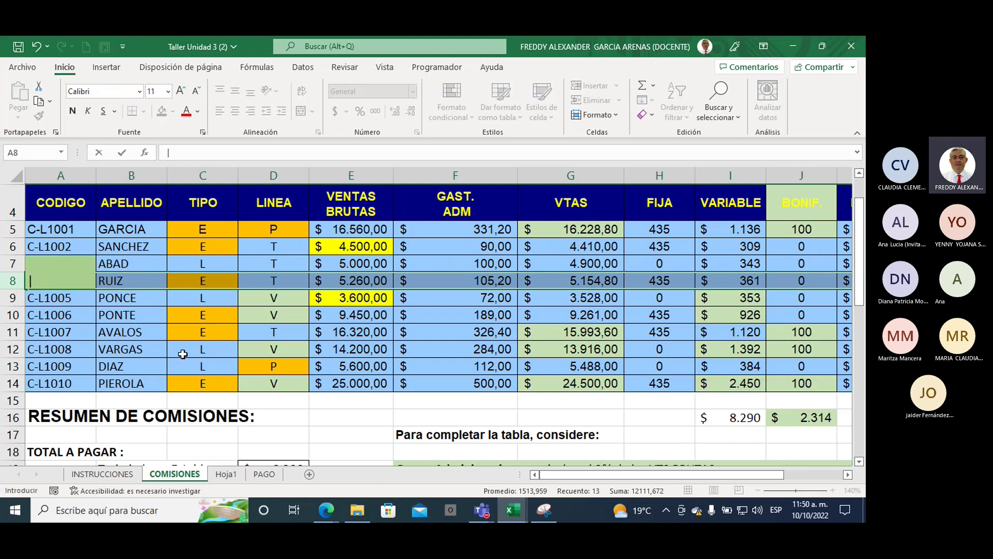
key("ctrl+z")
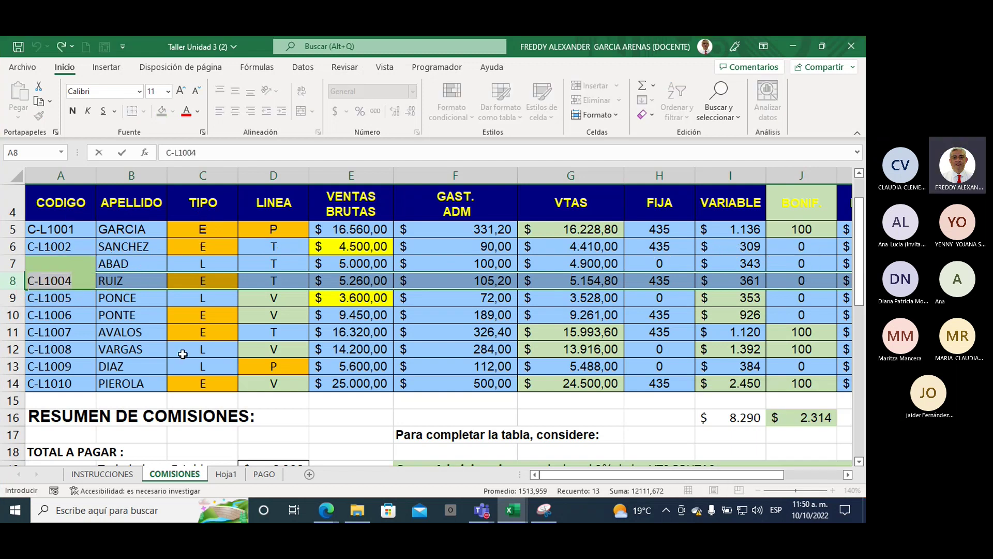
left_click(133, 322)
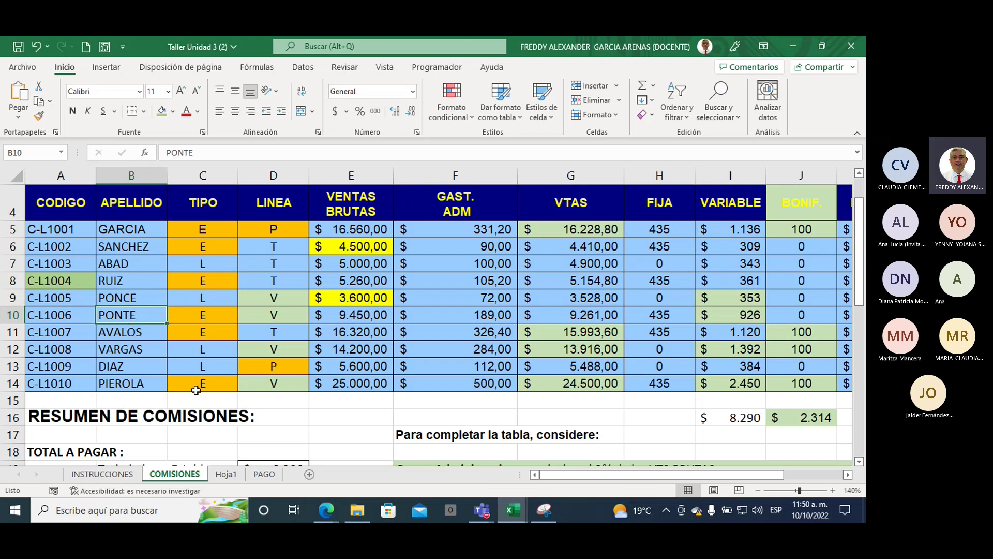
- On PAGO, start a BUSCARV formula in D8 with D6 as the lookup value
left_click(264, 473)
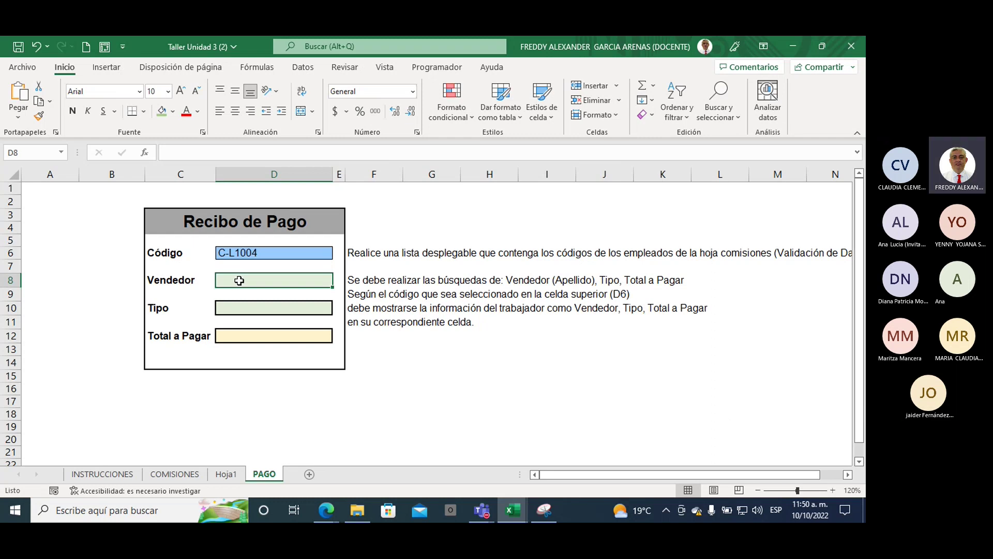
type("=")
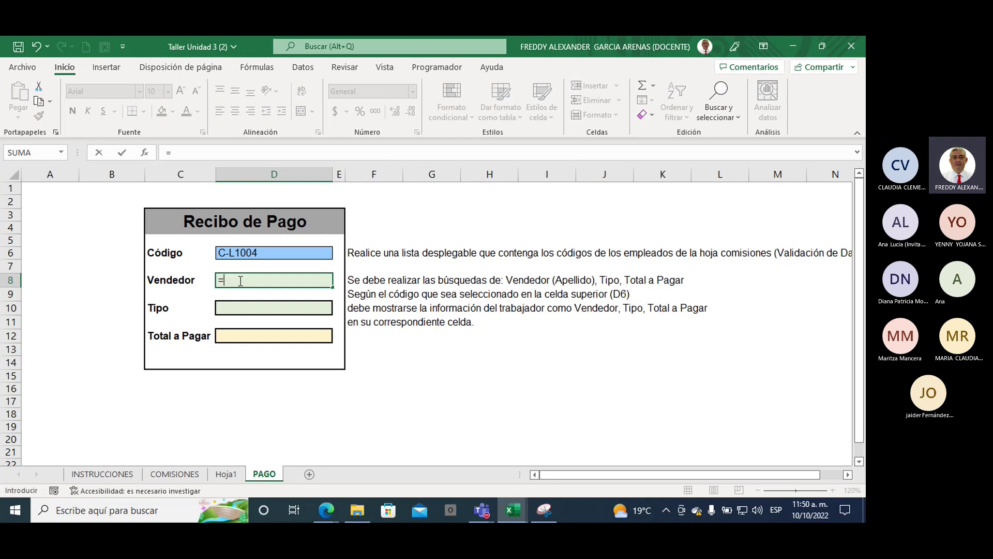
type("BUSC")
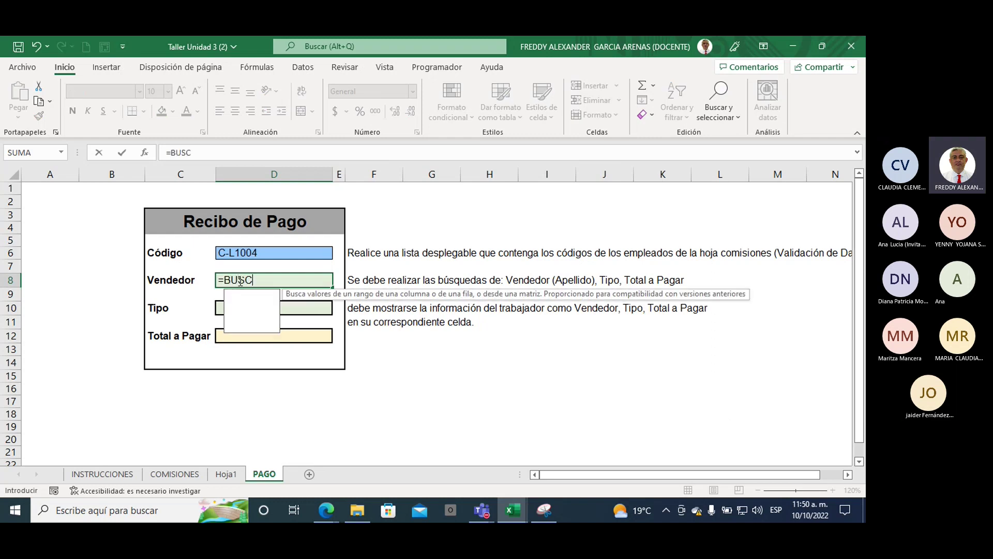
type("A")
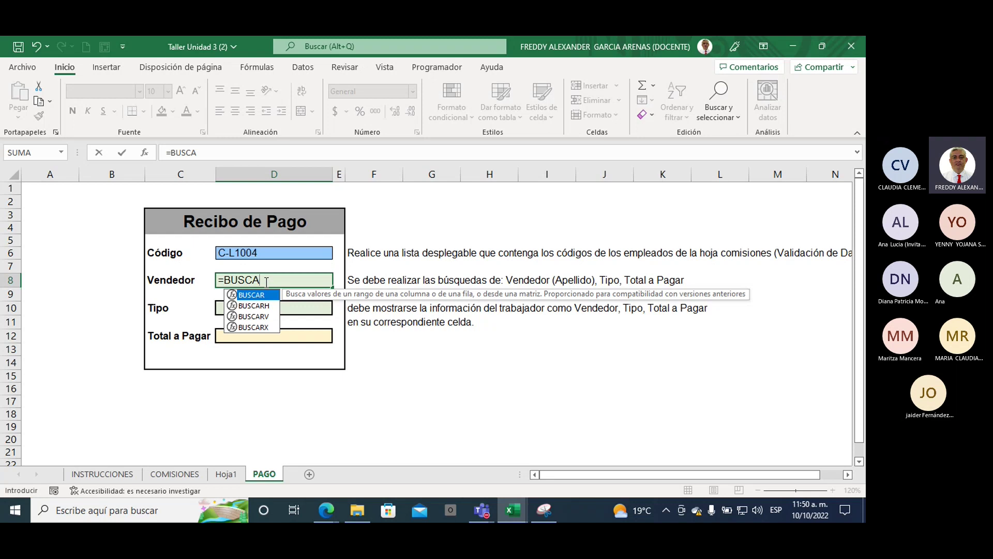
left_click(263, 317)
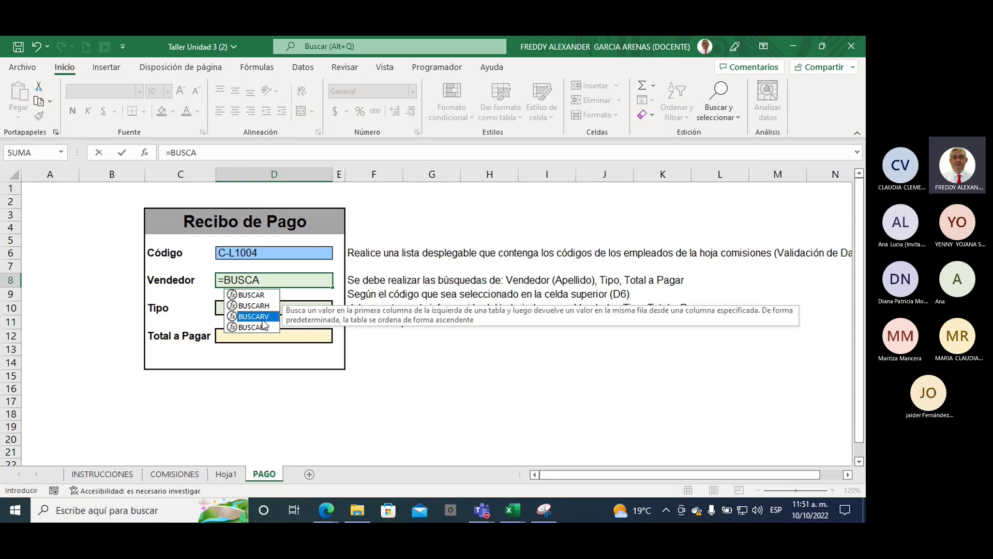
double_click(259, 316)
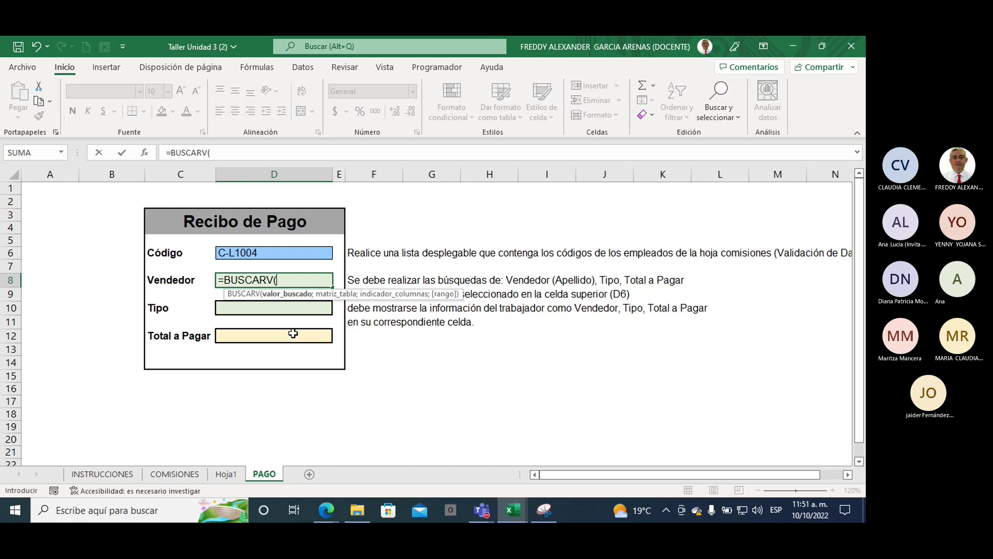
left_click(255, 254)
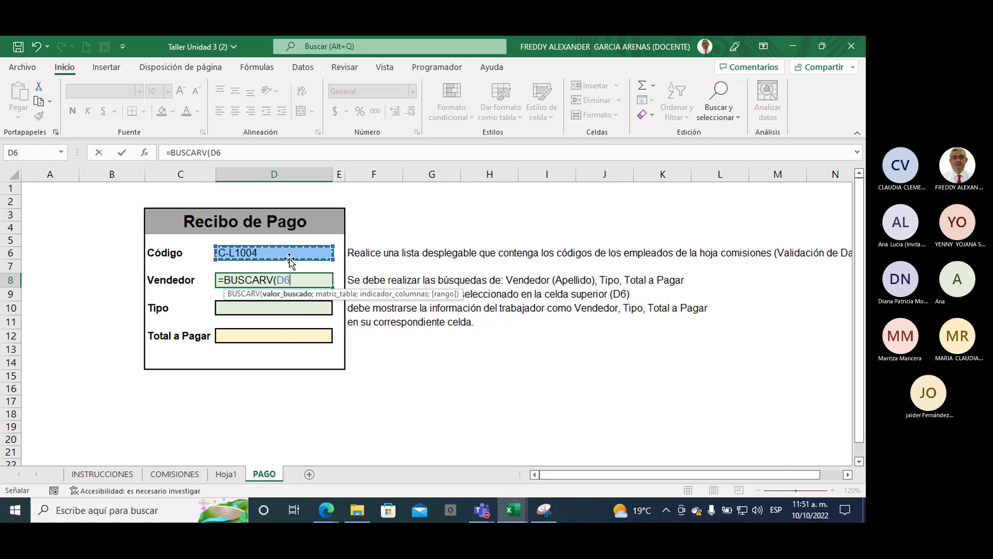
- Add COMISIONES as the table, column 2 and FALSO to finish =BUSCARV(D6;COMISIONES;2;FALSO)
type(";")
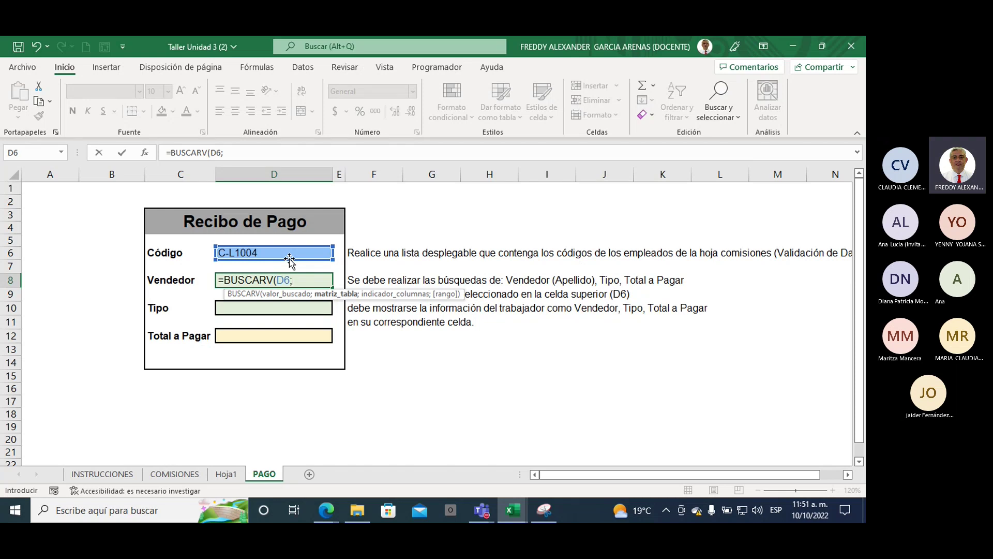
type("C")
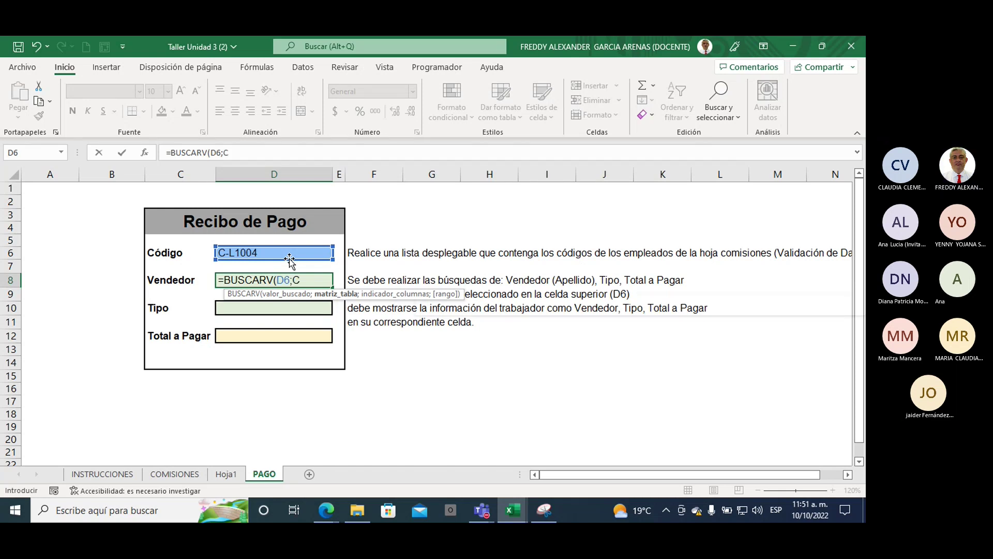
type("OMISO")
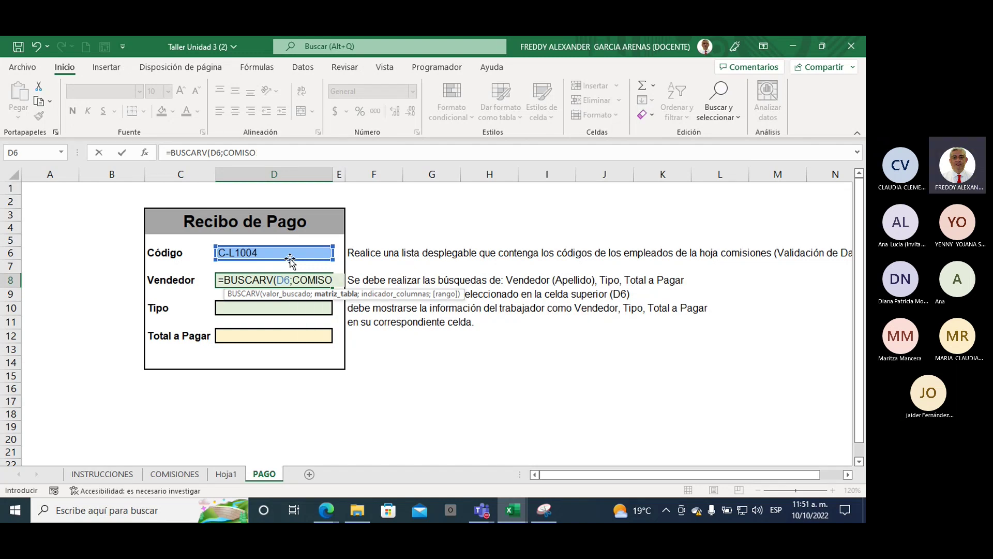
key("BackSpace")
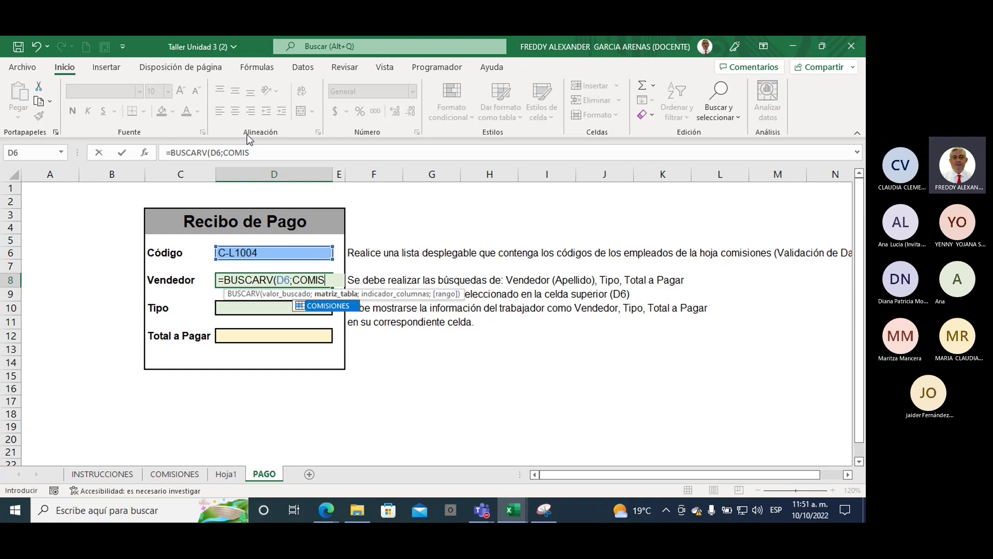
double_click(325, 307)
type(";")
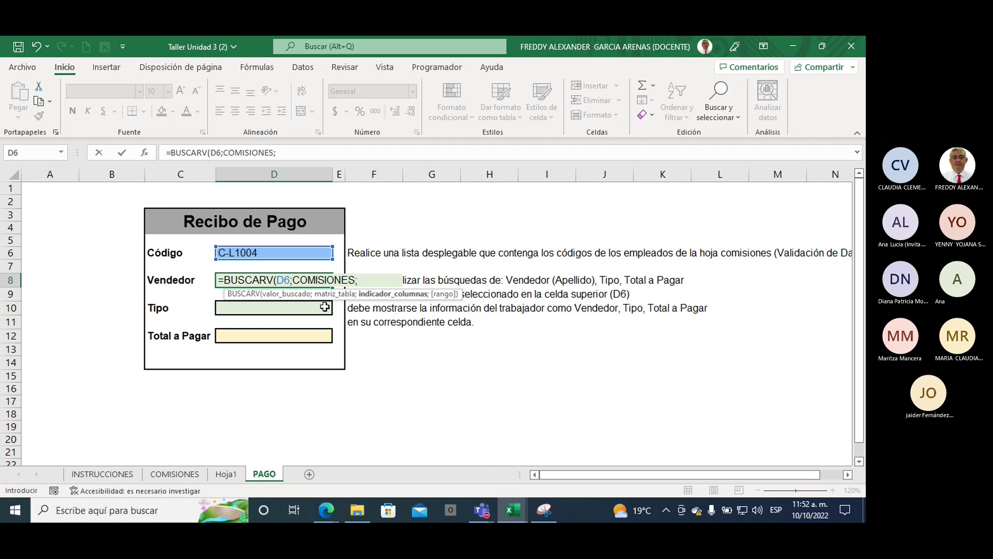
type("2;")
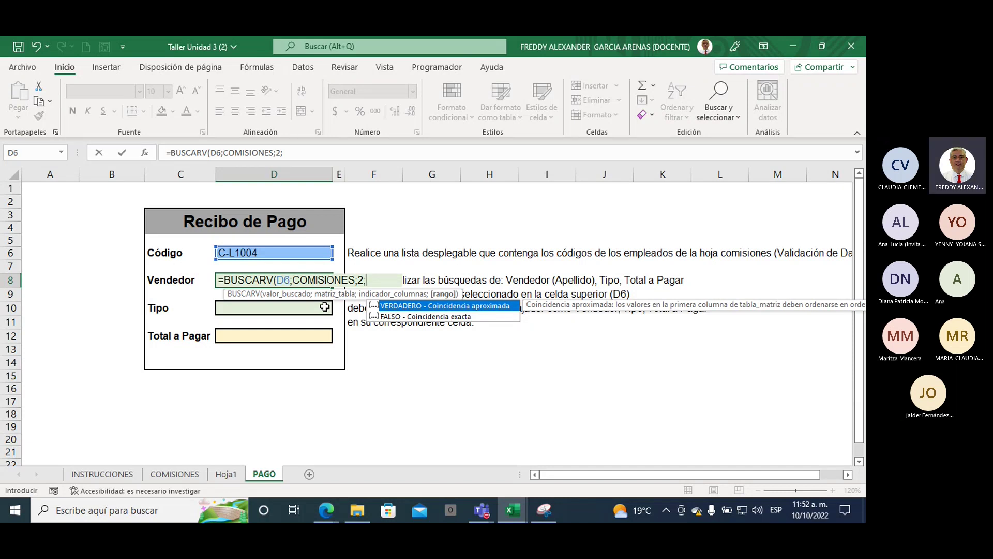
type("FAL")
type("SO")
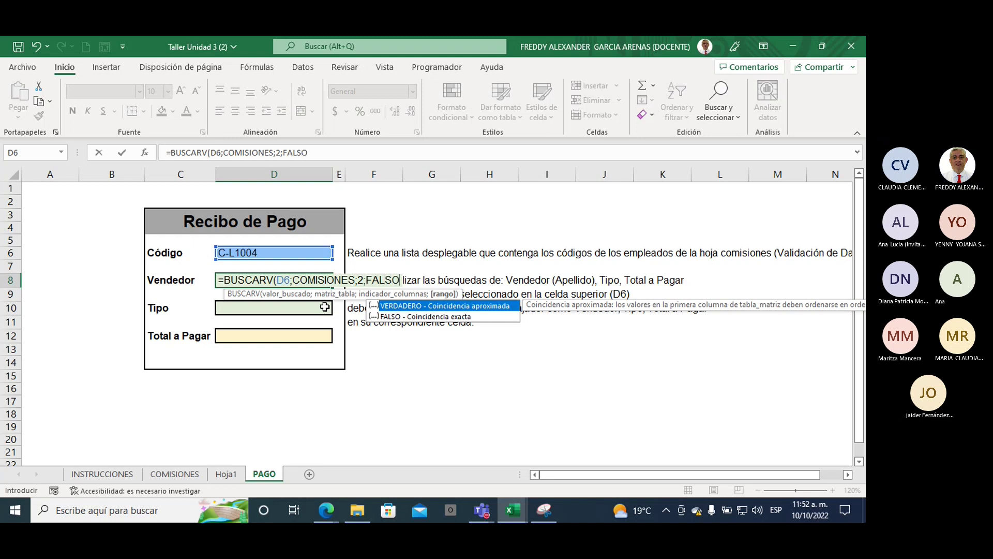
type(")")
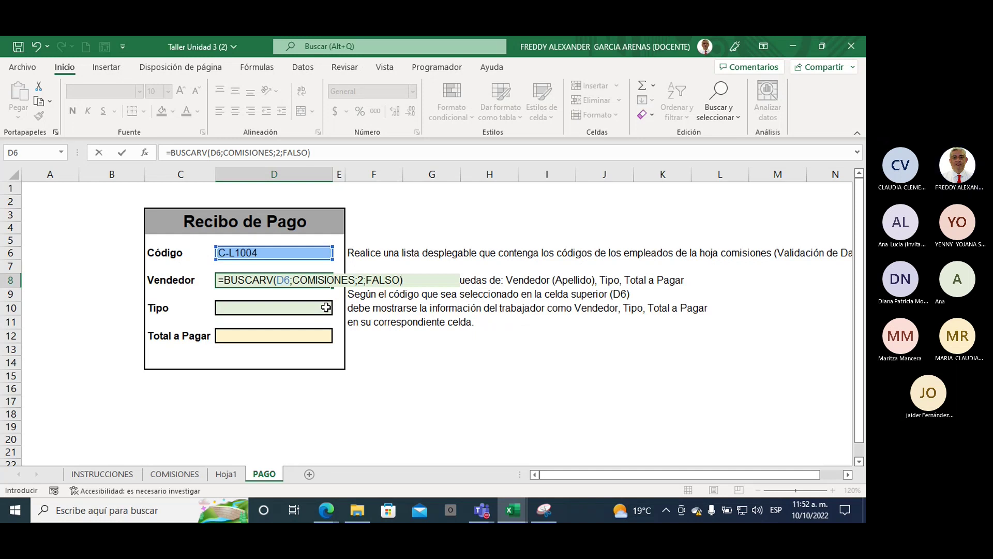
key("ctrl+1")
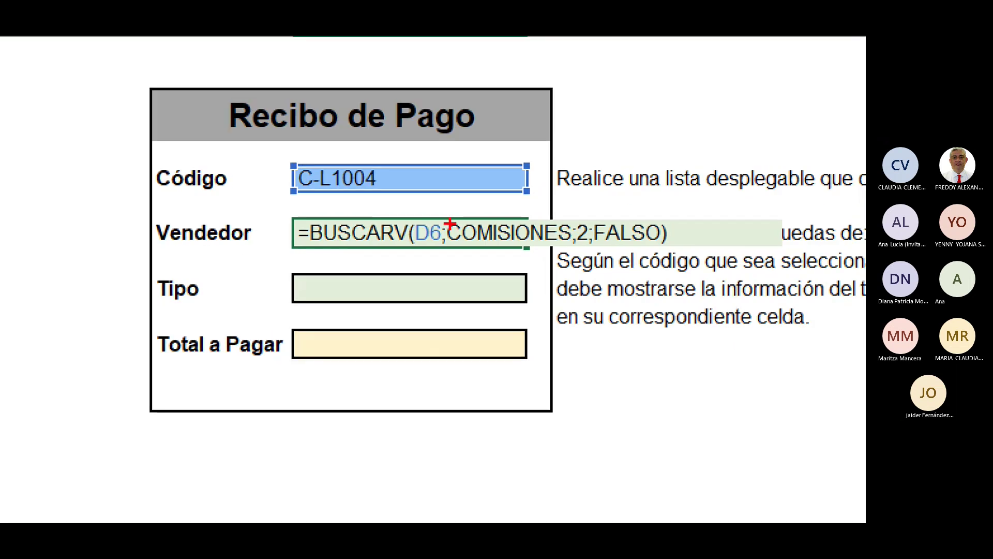
- Draw annotations around the unconfirmed D8 BUSCARV formula, then exit with Escape
mouse_move(427, 217)
left_mouse_down()
mouse_move(352, 199)
mouse_move(398, 197)
left_mouse_up()
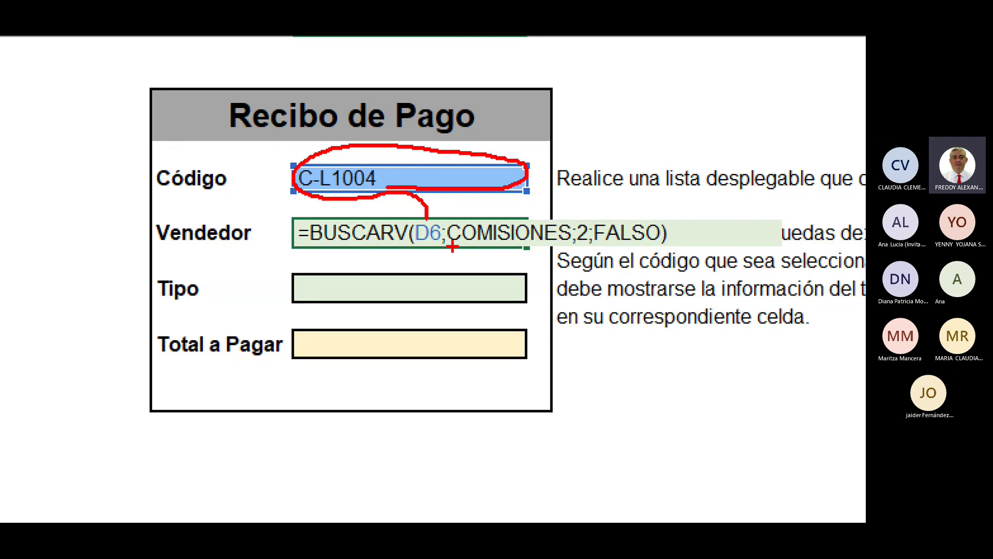
left_click_drag(452, 248, 566, 252)
left_click_drag(481, 264, 480, 307)
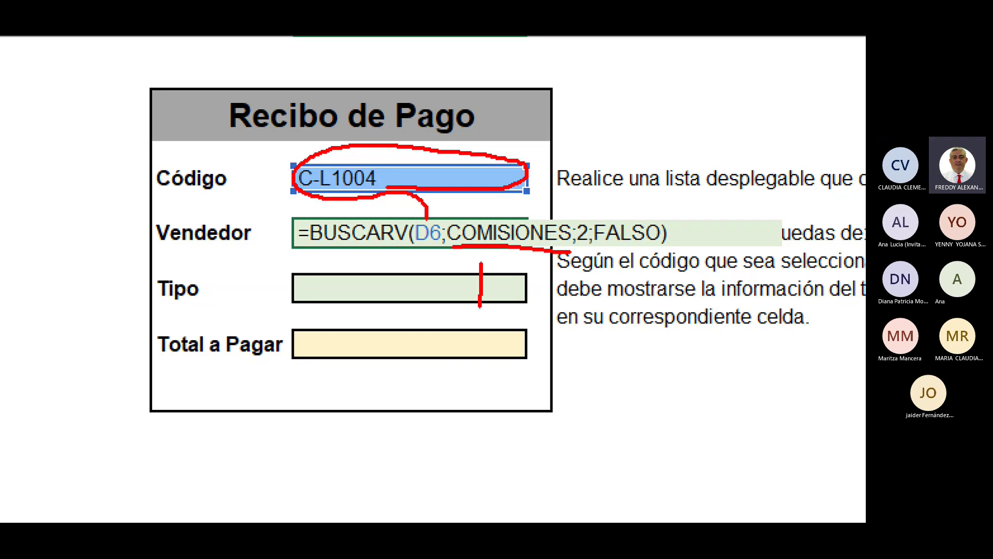
left_click_drag(481, 261, 501, 309)
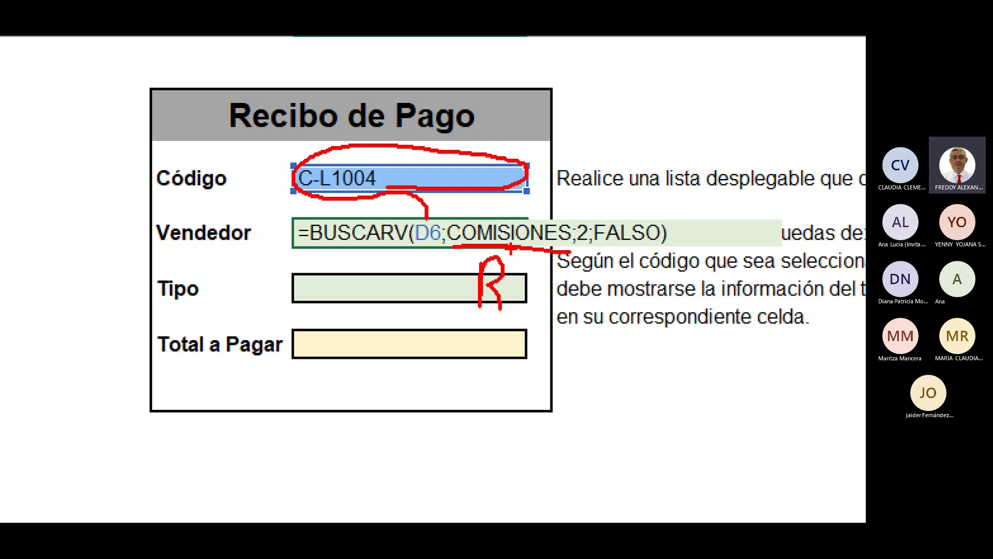
mouse_move(587, 112)
left_mouse_down()
mouse_move(579, 216)
mouse_move(605, 191)
left_mouse_up()
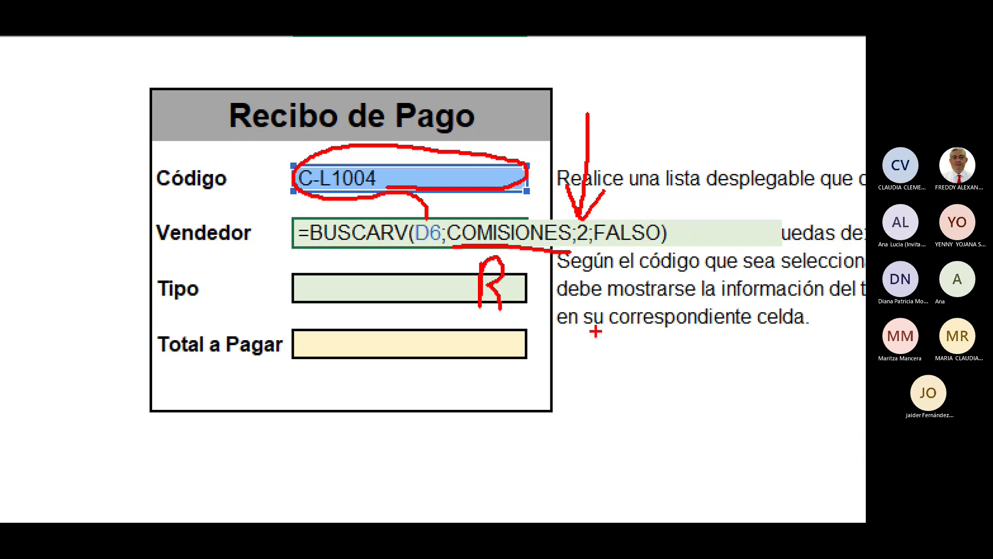
mouse_move(595, 351)
left_mouse_down()
mouse_move(621, 247)
mouse_move(593, 279)
mouse_move(619, 244)
mouse_move(628, 284)
left_mouse_up()
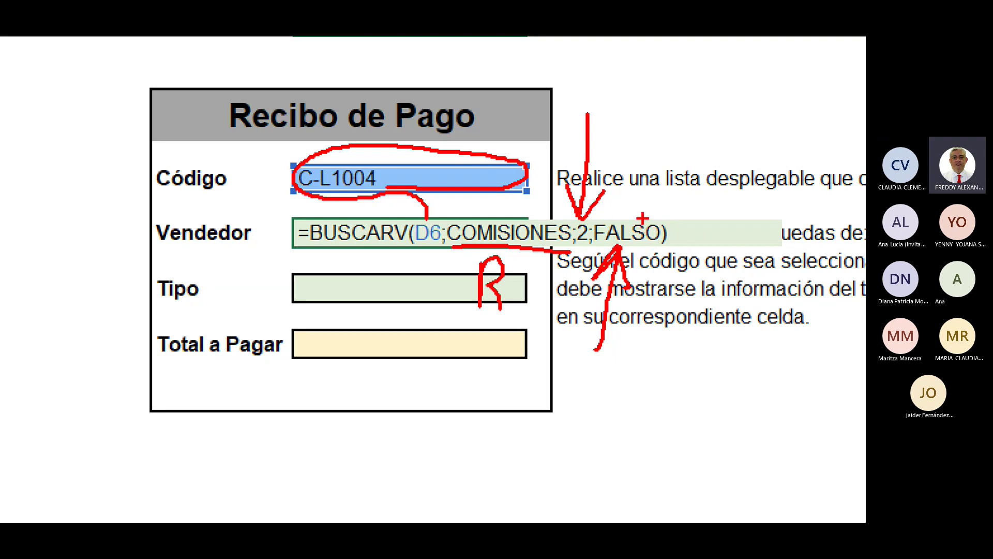
mouse_move(644, 218)
left_mouse_down()
mouse_move(678, 190)
mouse_move(678, 212)
mouse_move(696, 213)
mouse_move(748, 182)
left_mouse_up()
mouse_move(744, 171)
left_mouse_down()
mouse_move(758, 168)
mouse_move(754, 194)
mouse_move(762, 181)
left_mouse_up()
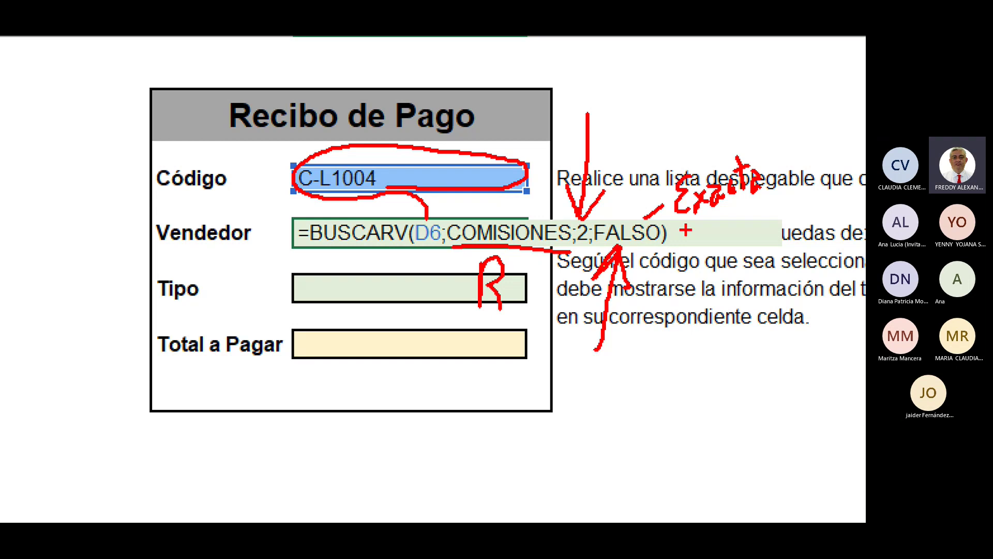
left_click_drag(686, 217, 775, 199)
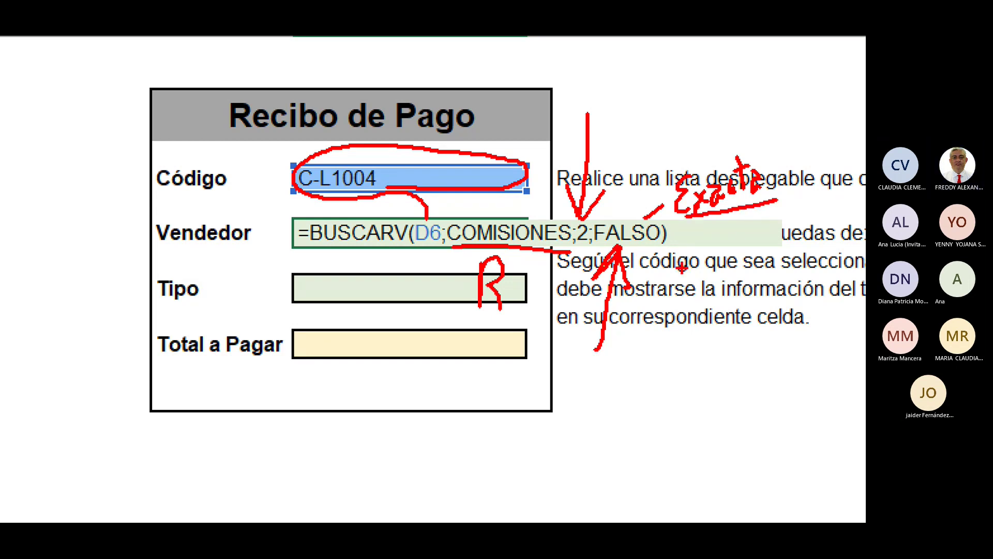
mouse_move(249, 88)
left_mouse_down()
mouse_move(310, 165)
mouse_move(320, 144)
left_mouse_up()
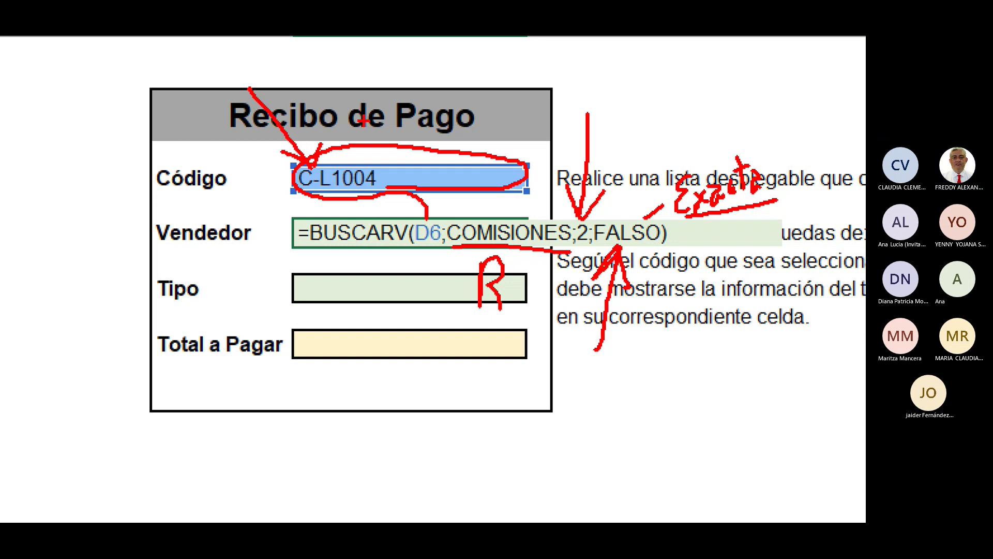
key("Escape")
- Confirm the Vendedor formula and verify C-L1004 matches RUIZ in the COMISIONES table
key("Return")
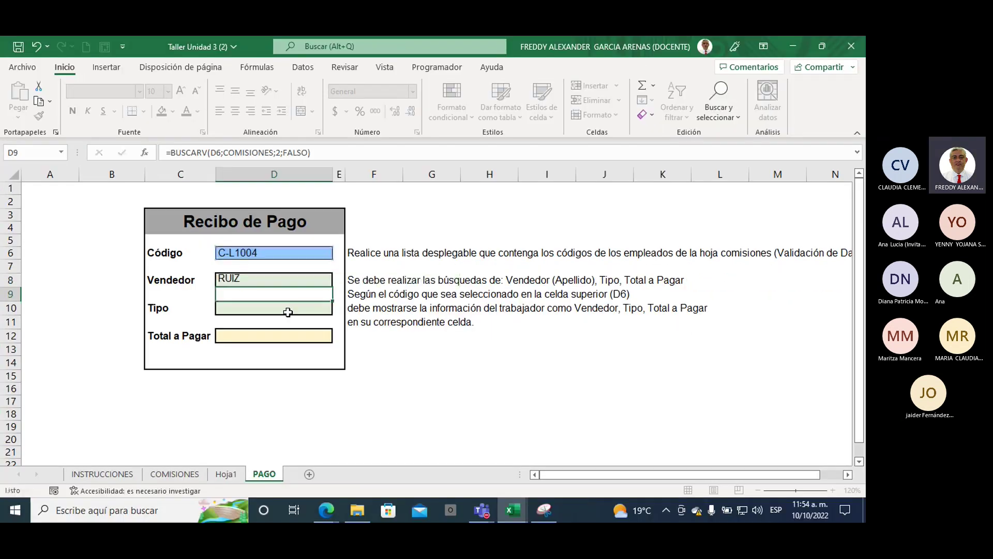
left_click(261, 253)
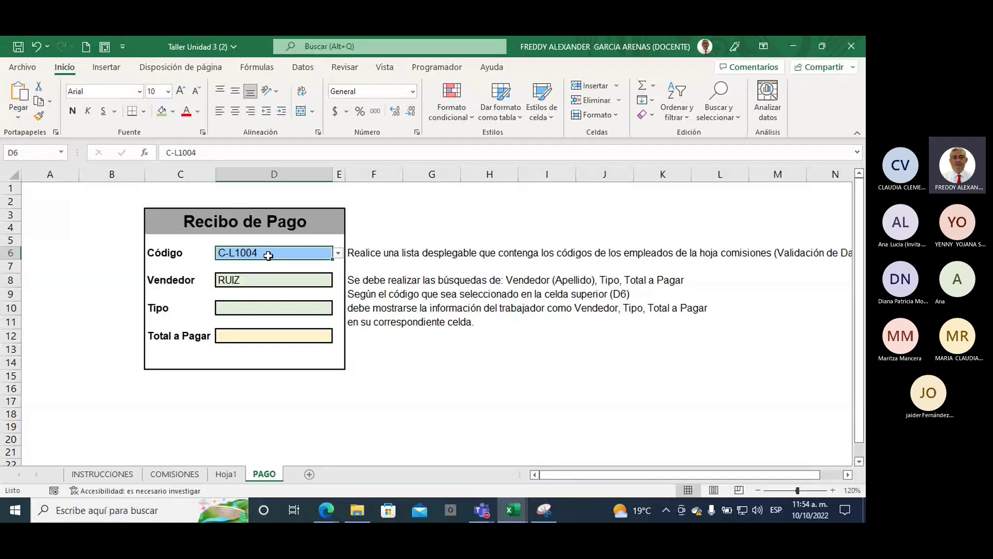
left_click(252, 277)
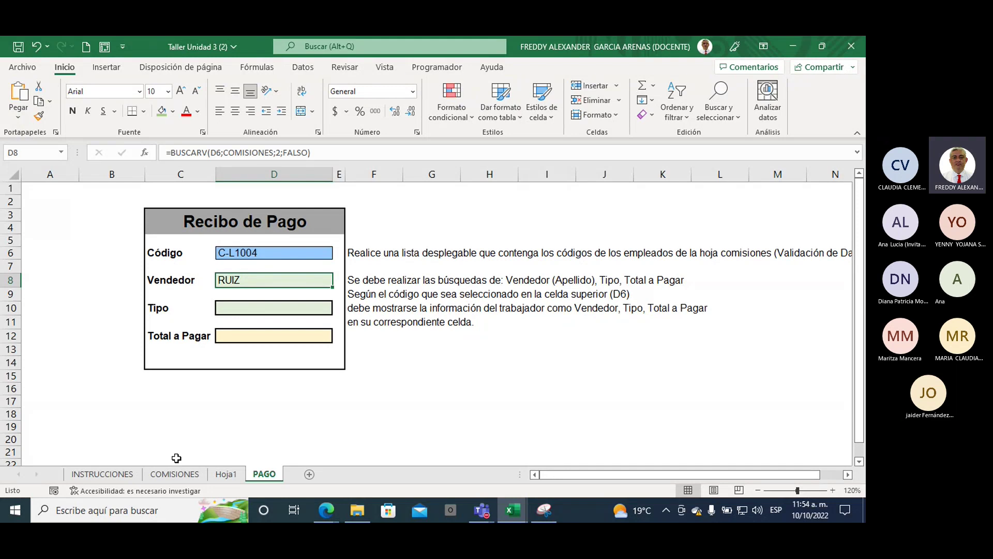
left_click(172, 475)
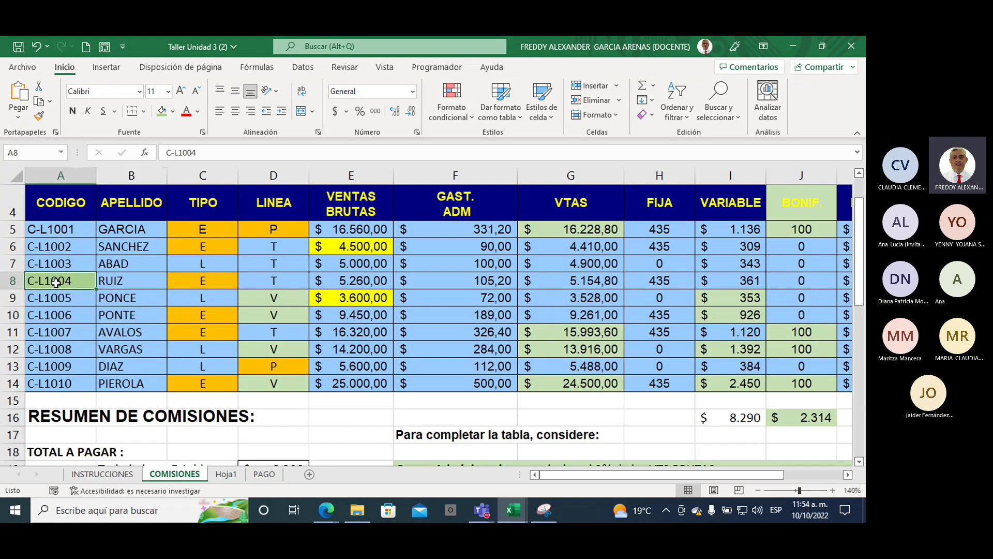
left_click_drag(55, 282, 116, 280)
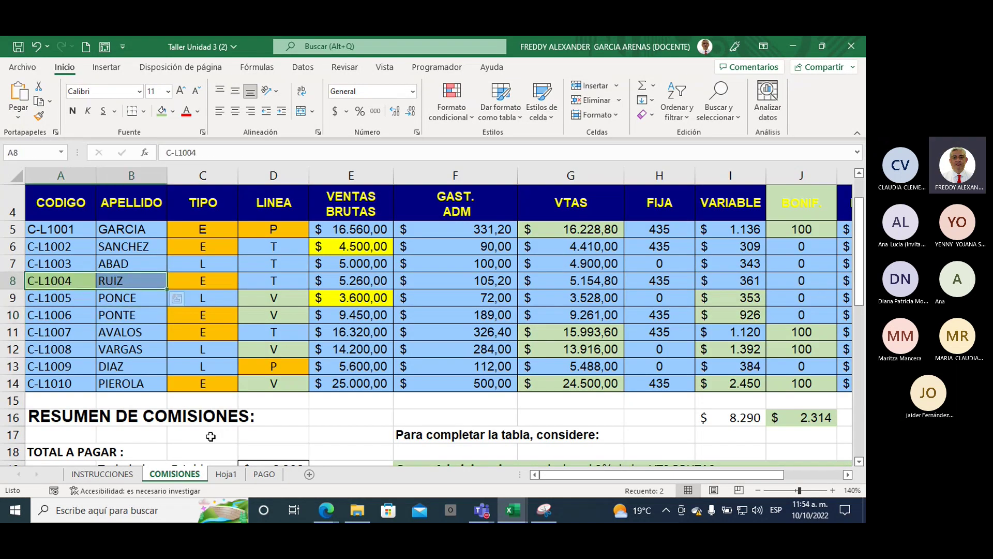
left_click(263, 474)
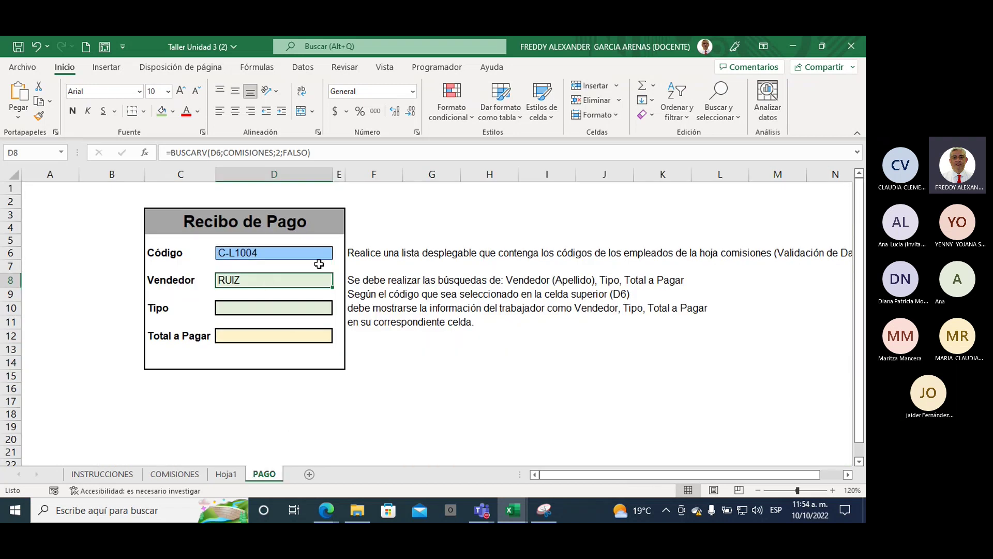
- Test the D6 dropdown with codes C-L1008 and then C-L1005, checking the Vendedor result
left_click(310, 251)
left_click(339, 253)
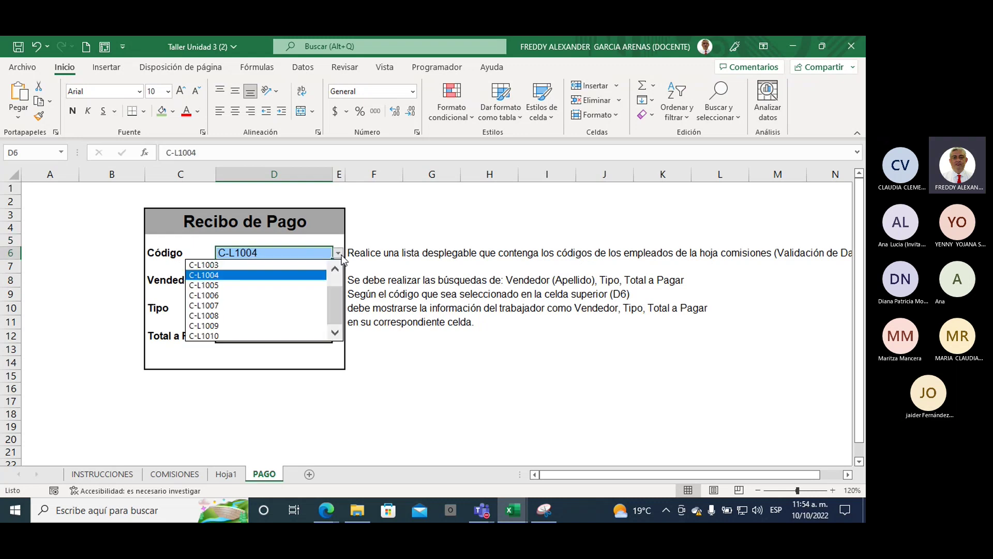
left_click(276, 316)
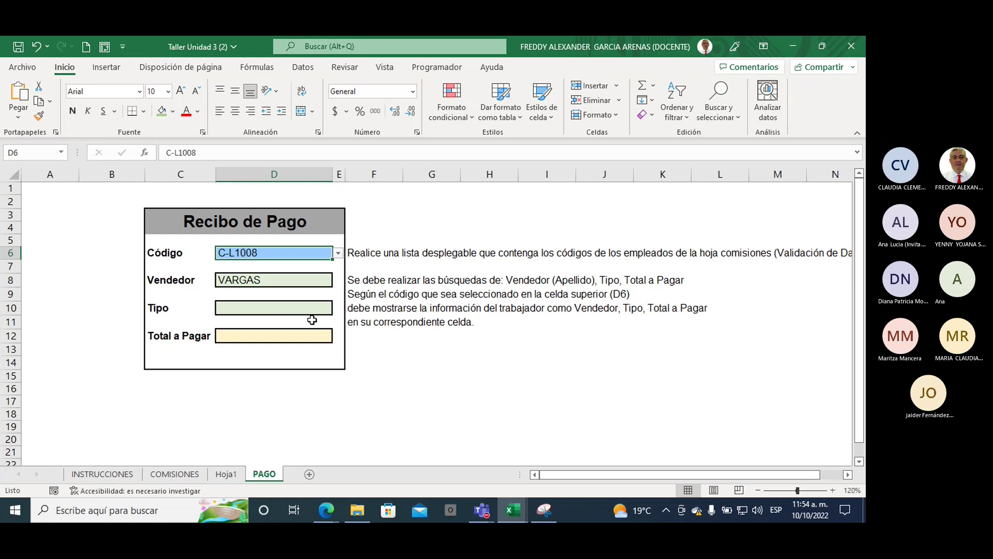
left_click(265, 280)
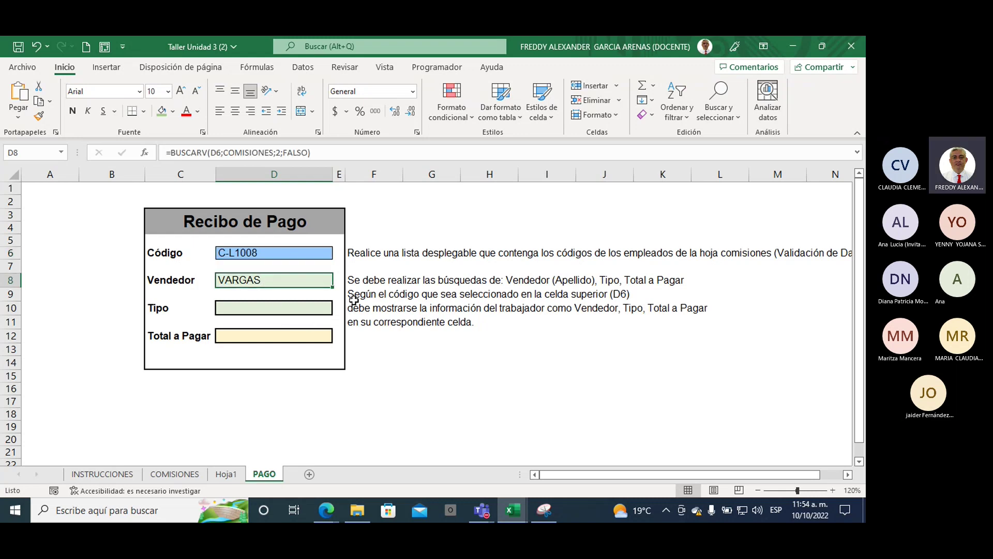
left_click(321, 255)
left_click(339, 253)
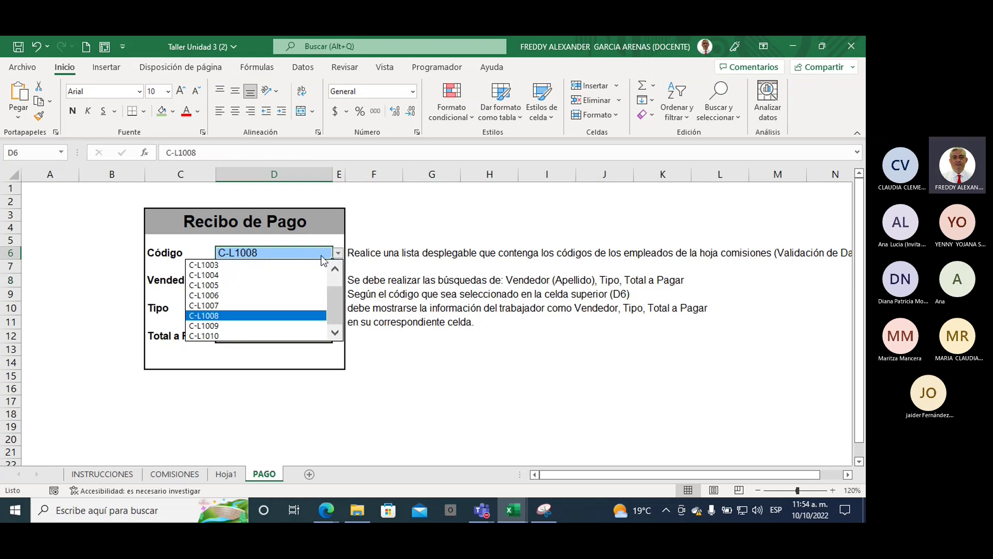
left_click(283, 285)
left_click(248, 281)
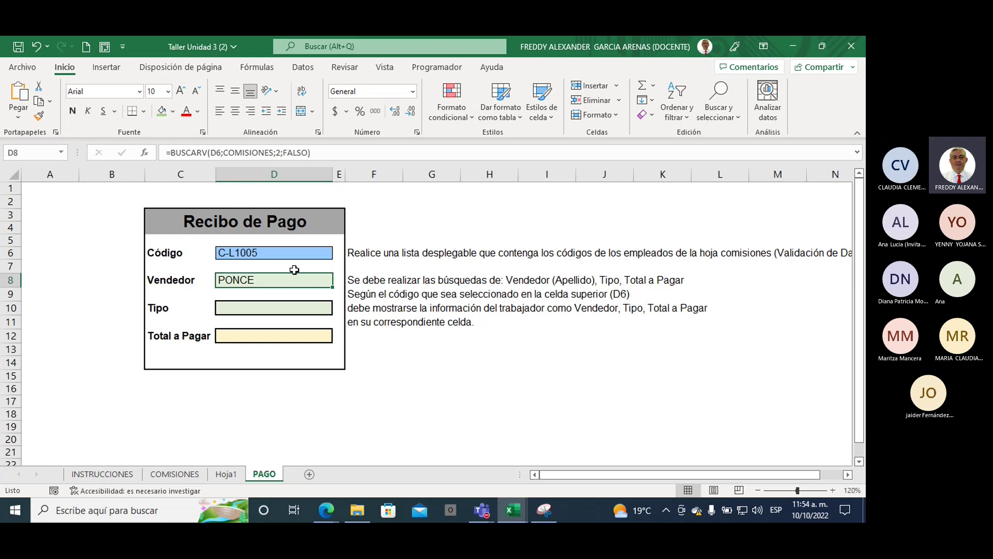
- Select Tipo cell D10 and review the TIPO values C5:C14 on COMISIONES
left_click(261, 307)
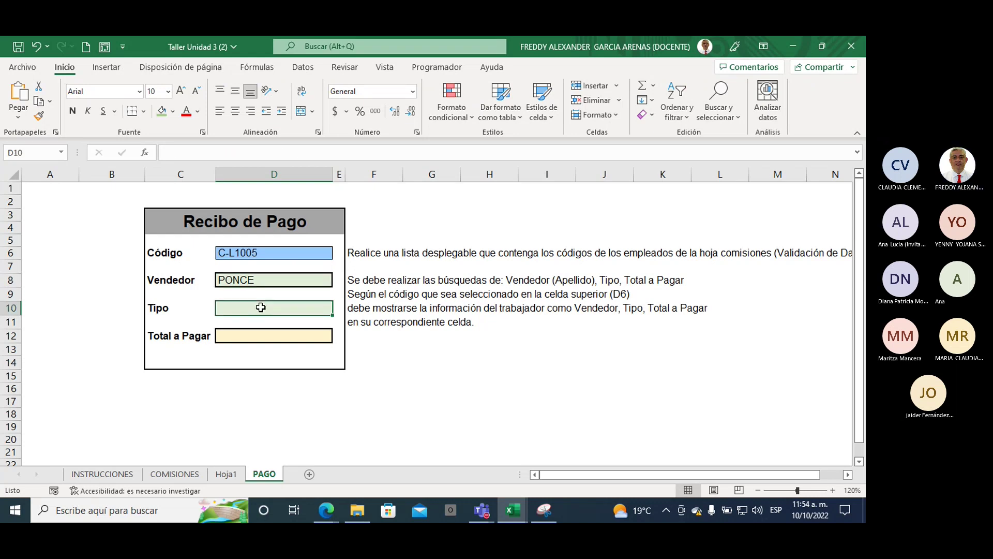
left_click(174, 474)
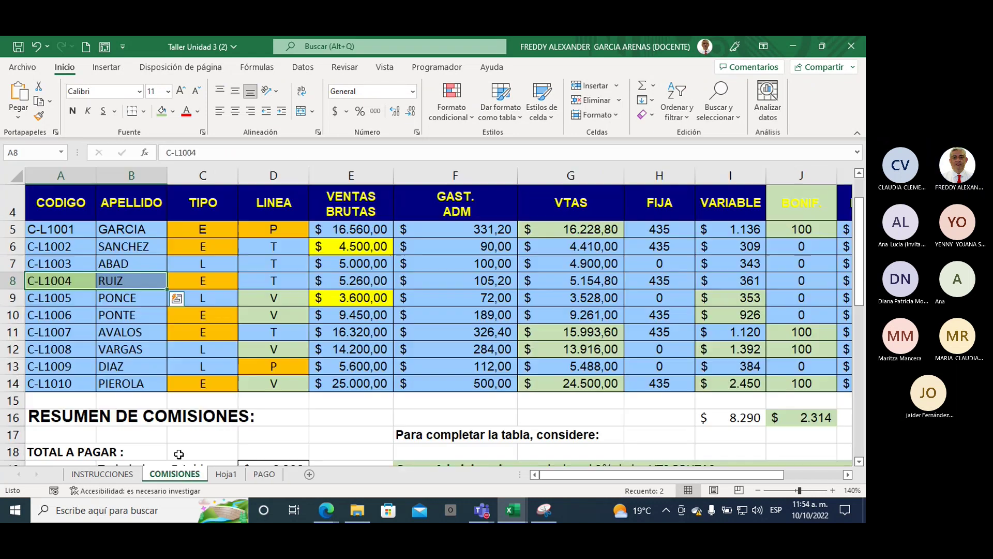
mouse_move(222, 229)
left_mouse_down()
mouse_move(204, 380)
mouse_move(216, 387)
left_mouse_up()
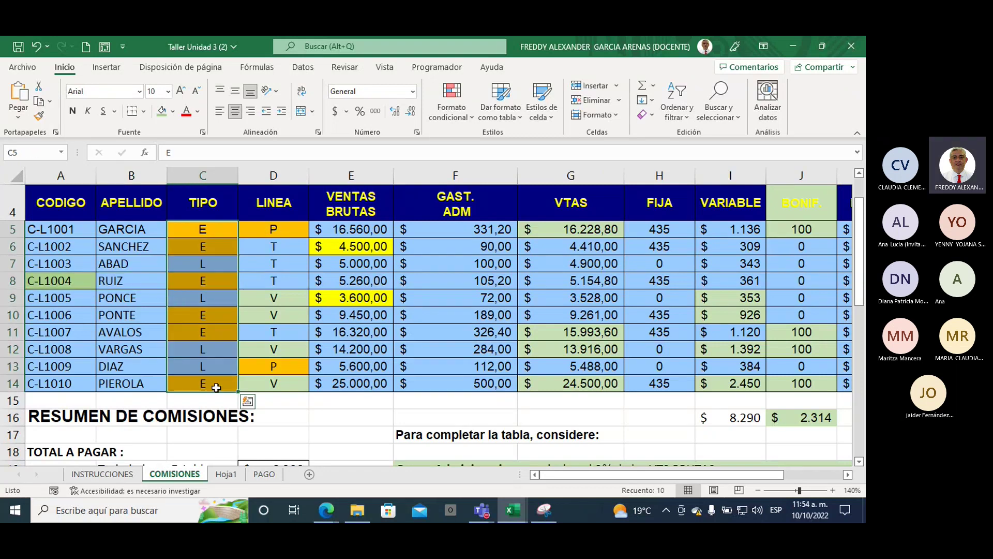
left_click(264, 473)
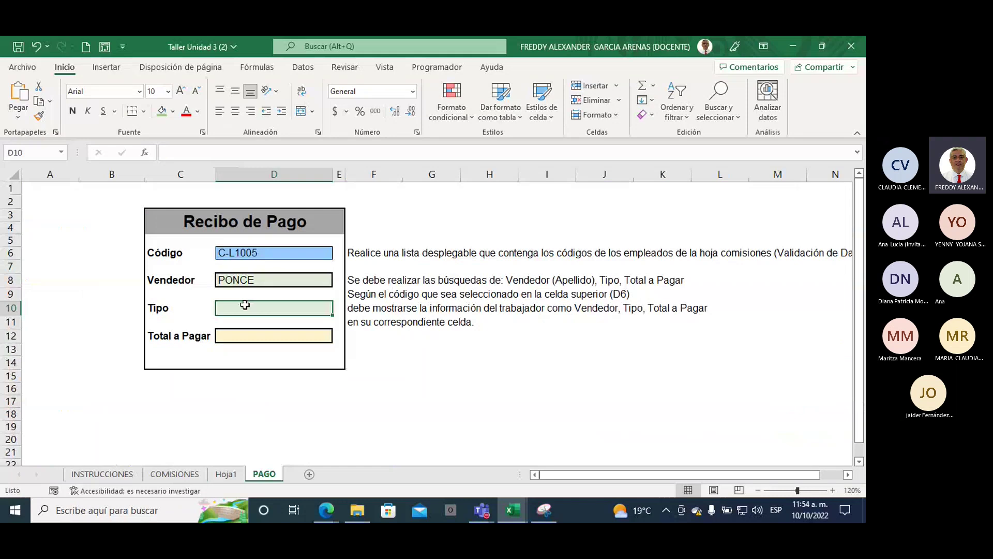
- Enter =BUSCARV(D6;COMISIONES;3;FALSO) in Tipo cell D10, returning L for C-L1005
type("=")
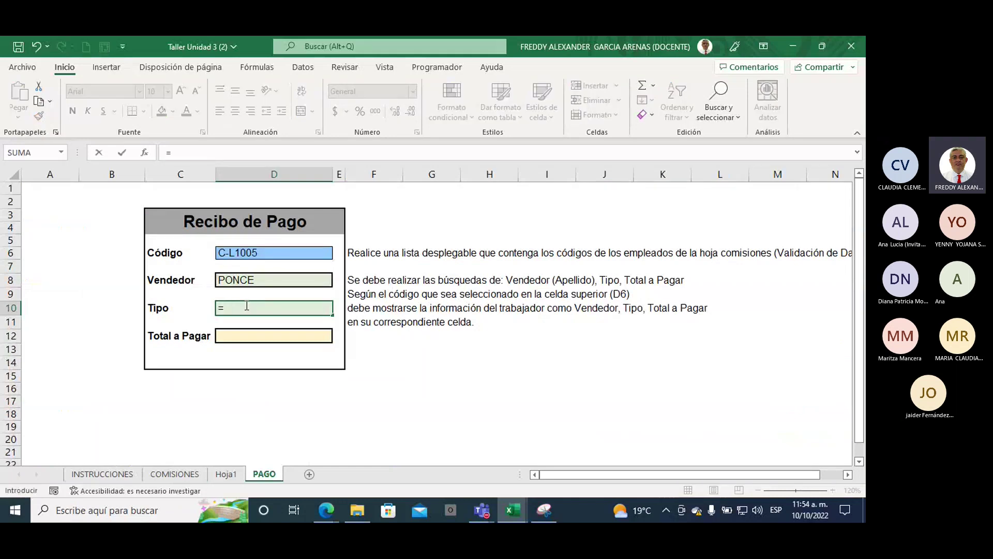
type("BUSCARV")
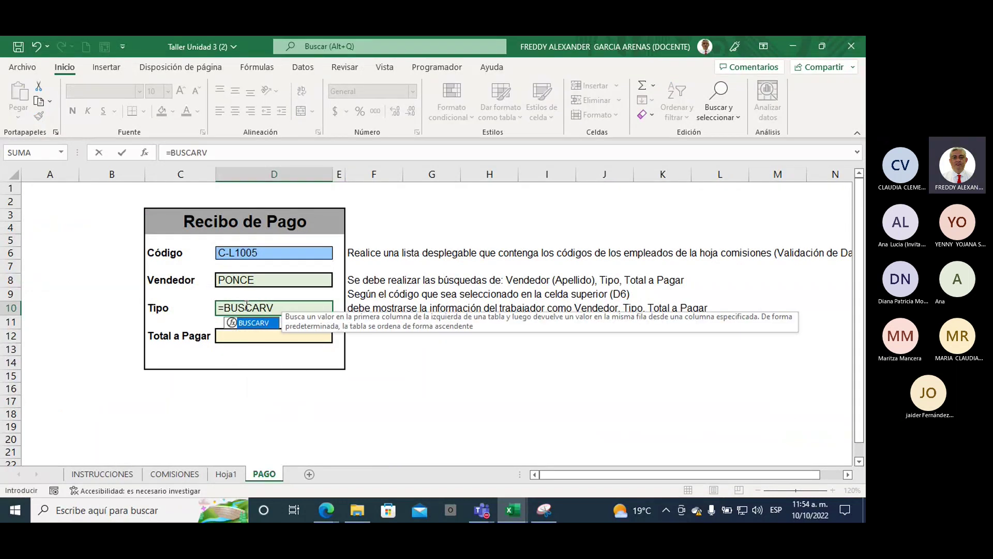
double_click(265, 325)
left_click(243, 252)
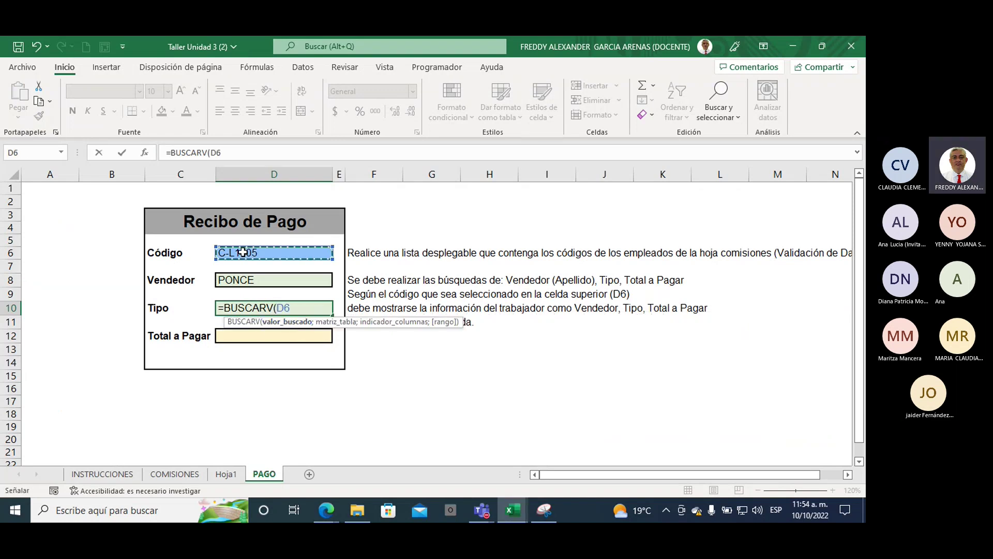
type(";")
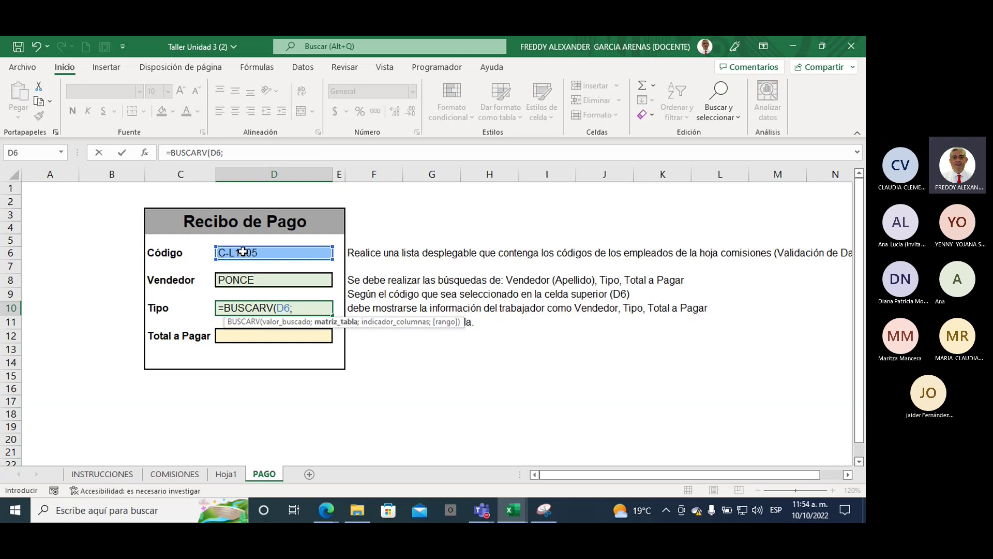
type("COMISI")
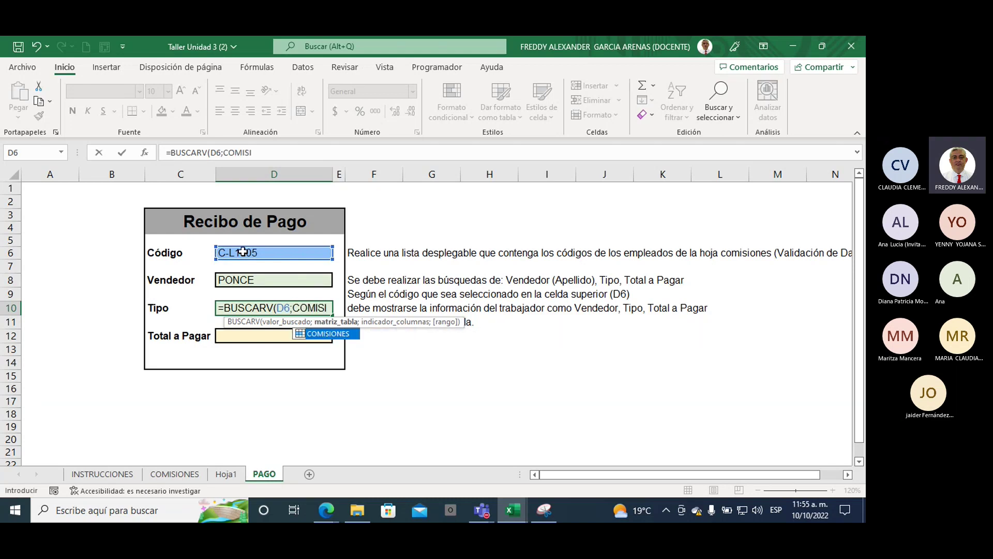
double_click(326, 331)
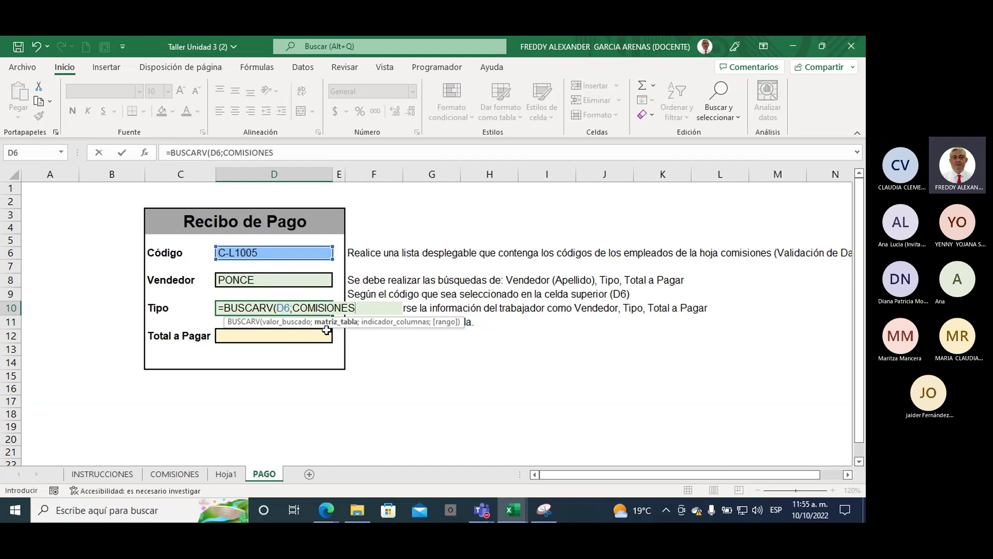
type(";")
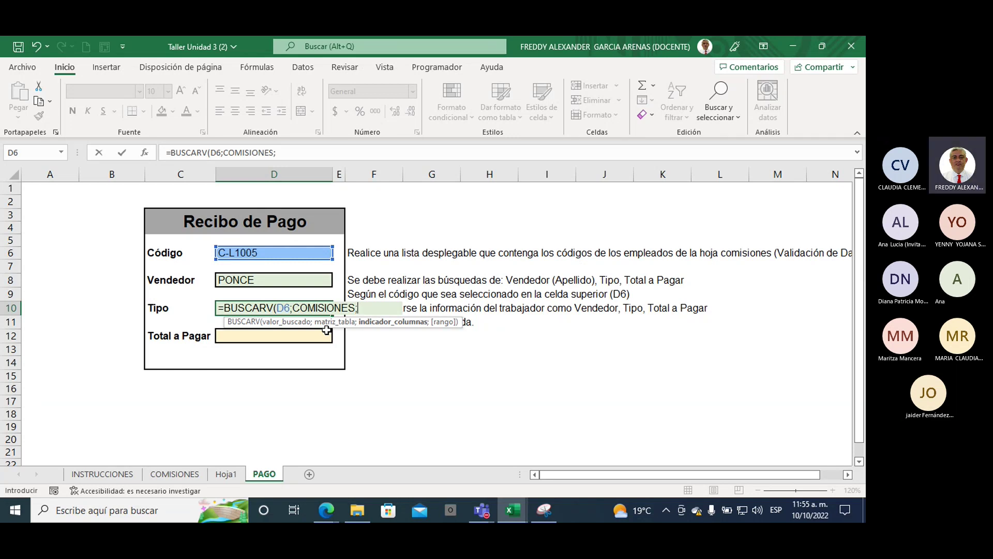
type("3")
type(";")
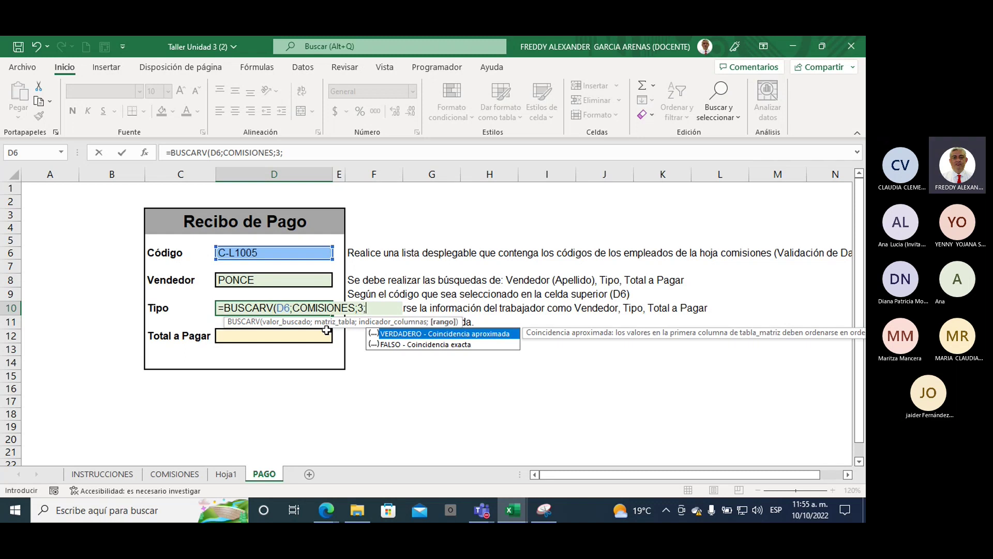
double_click(390, 345)
type(")")
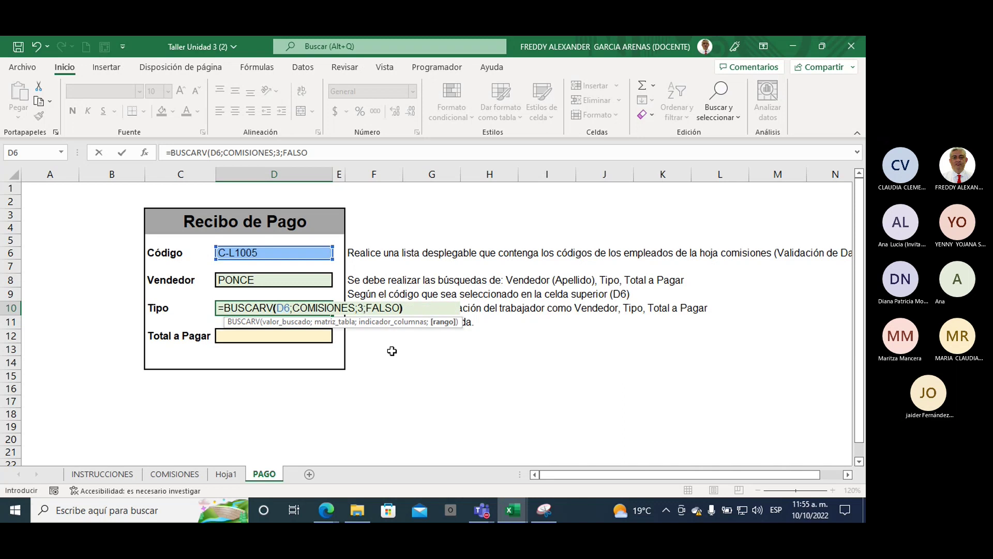
key("Return")
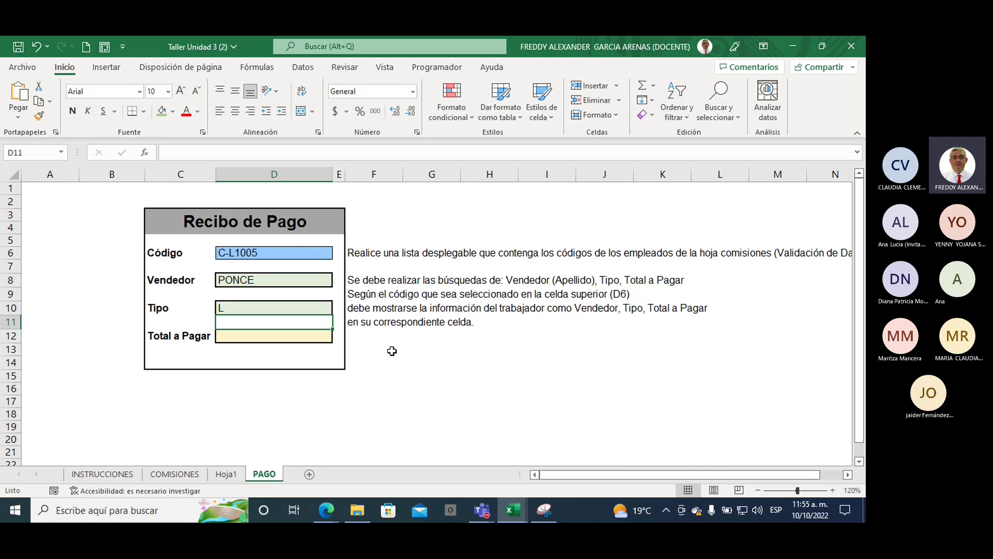
- Fill the C-L1005, PONCE and L cells (A9:C9) yellow on COMISIONES
left_click(187, 475)
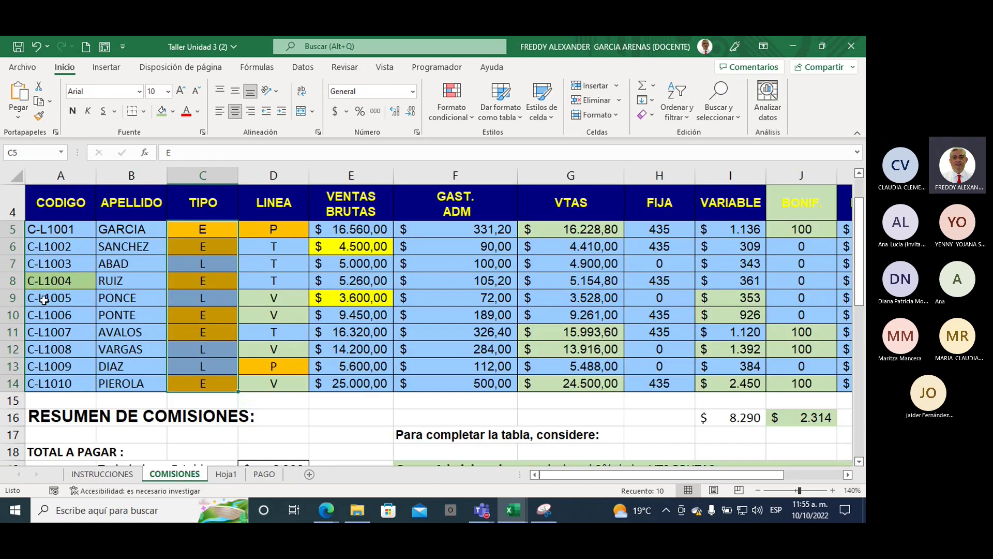
left_click_drag(44, 299, 201, 298)
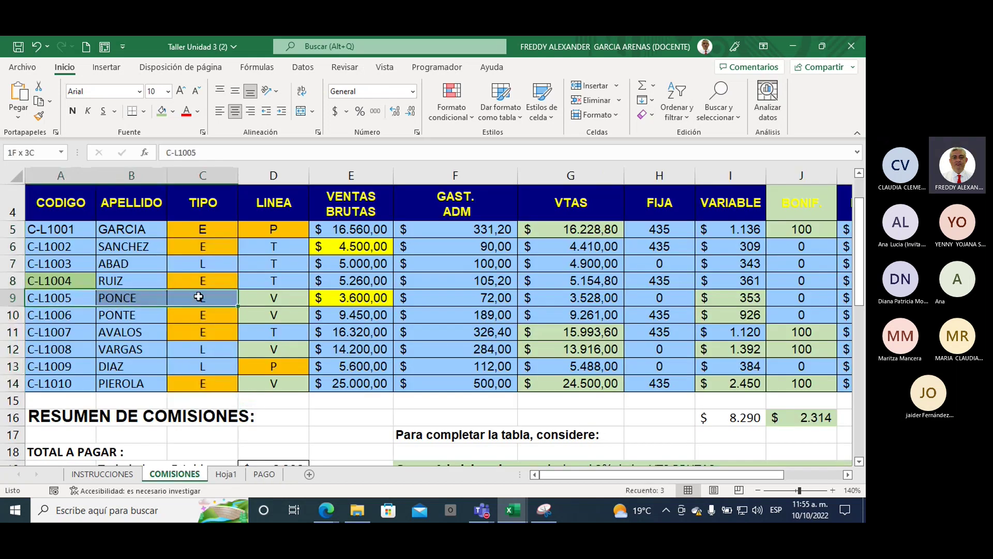
left_click(174, 112)
left_click(193, 230)
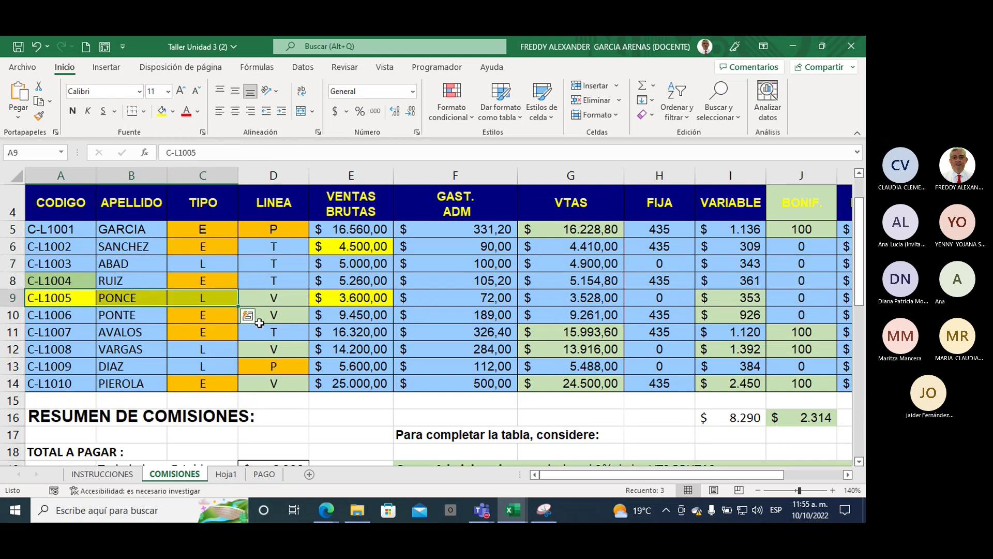
left_click(88, 303)
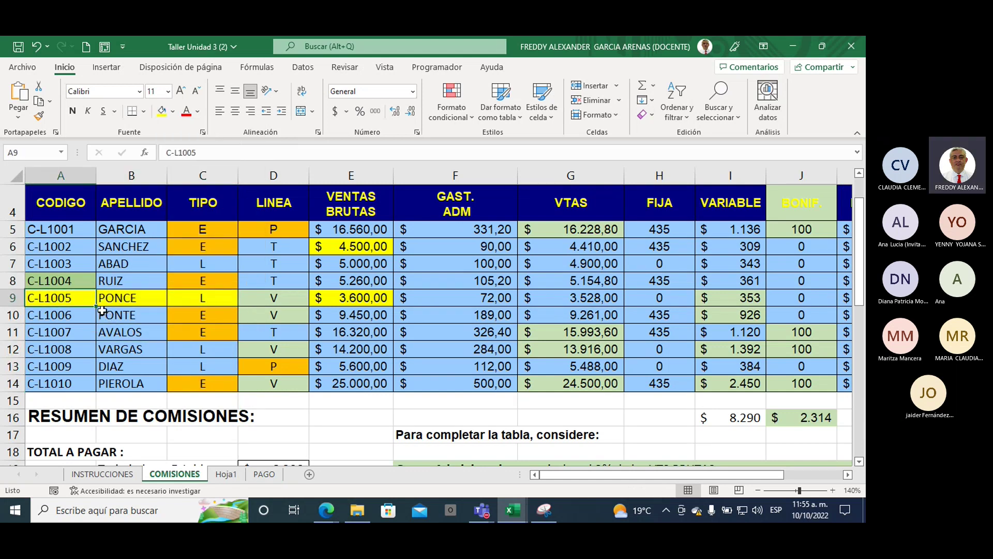
left_click(203, 298)
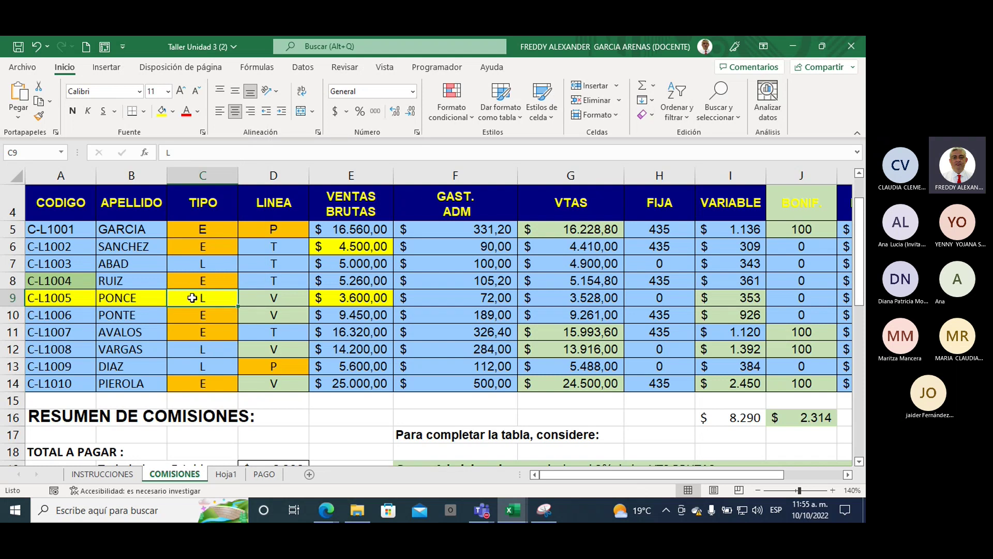
- Scroll down to check the Trabajadores Estables total, then return to PAGO
scroll(236, 335, "down", 1)
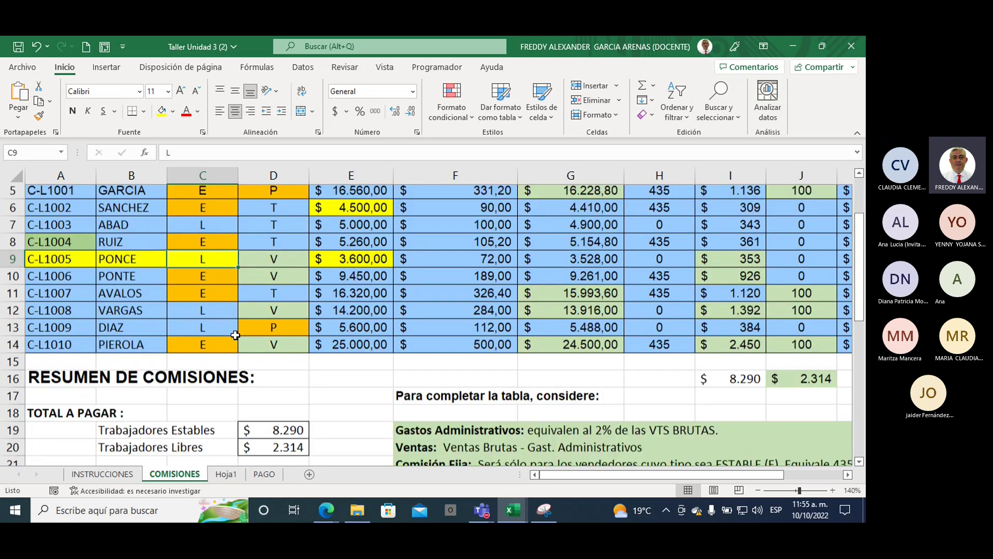
scroll(235, 335, "down", 2)
left_click_drag(134, 332, 197, 336)
key("Up")
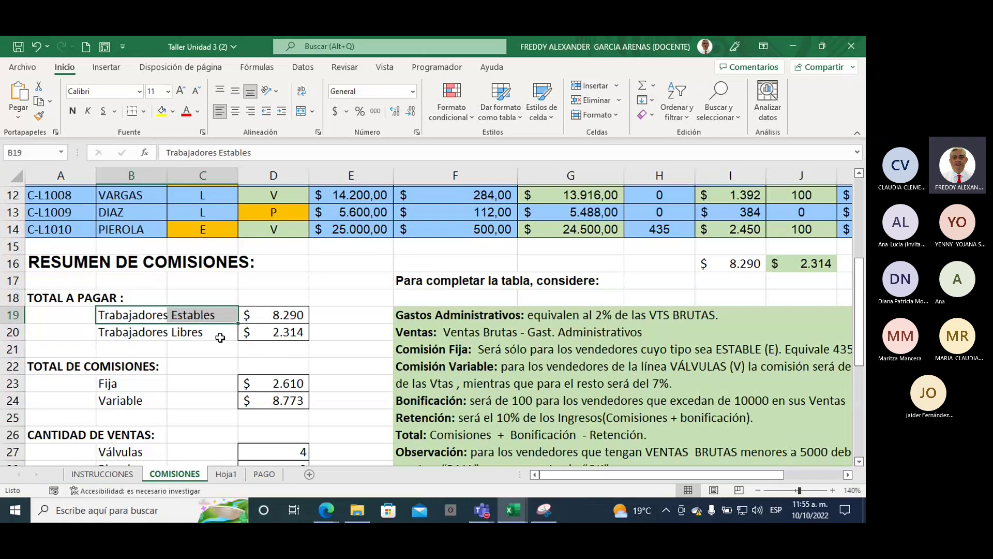
left_click(261, 477)
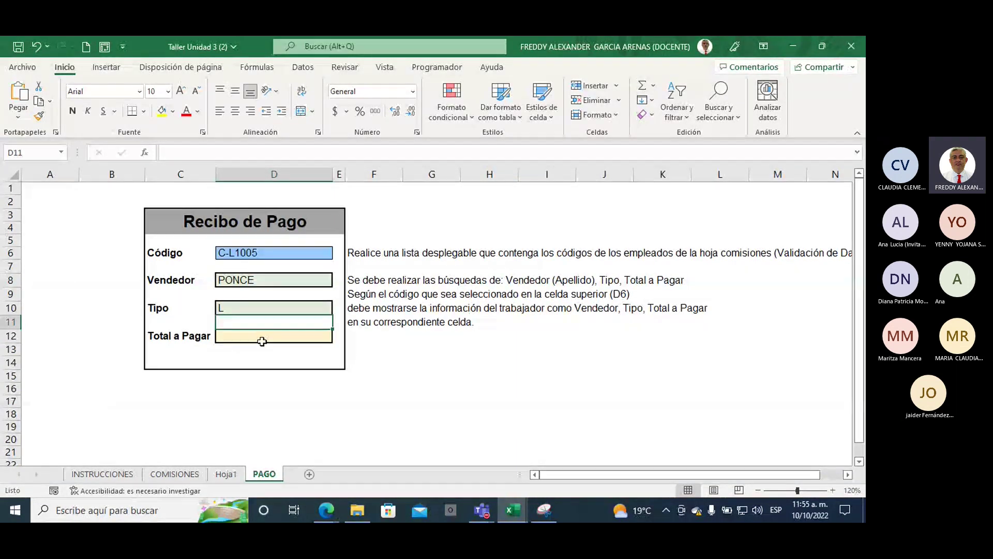
left_click(238, 311)
left_click(235, 282)
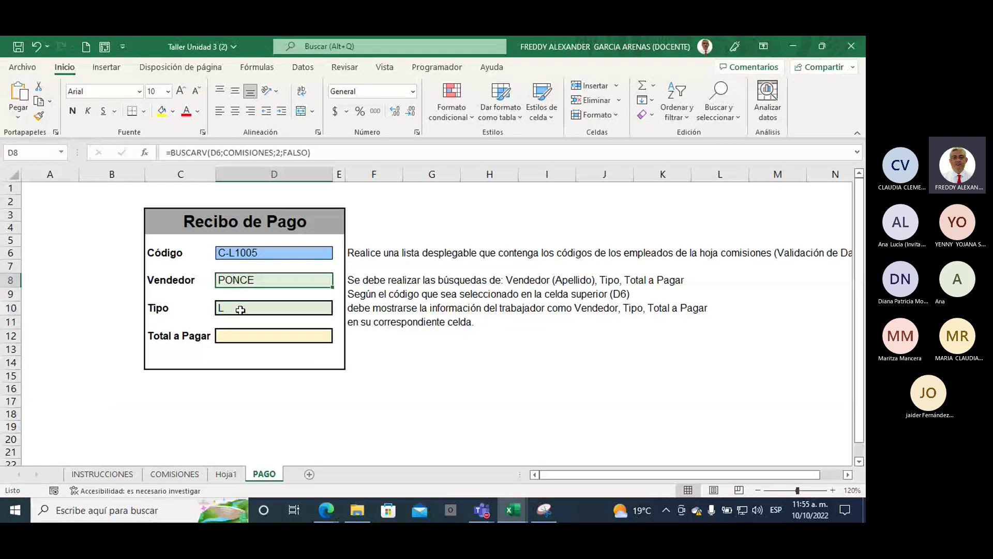
left_click(240, 309)
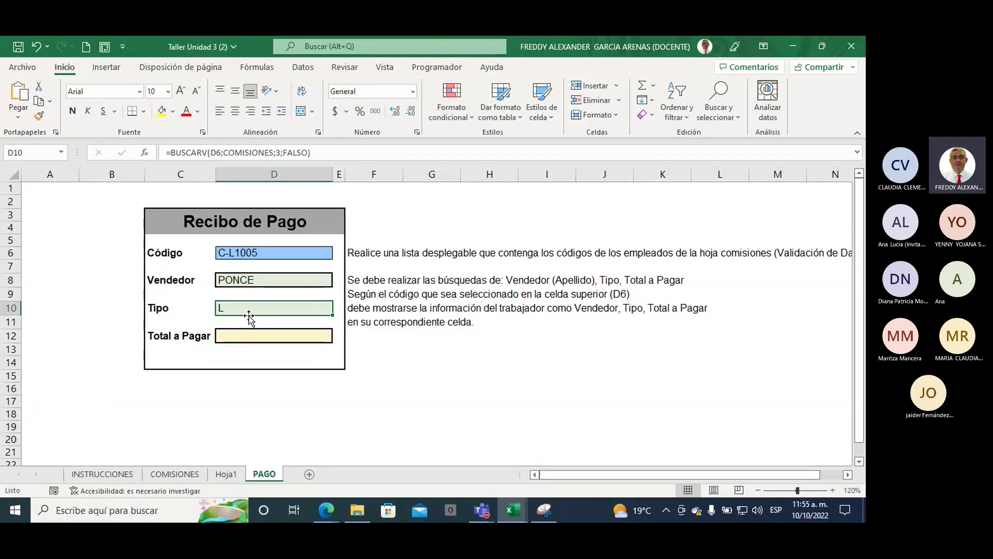
left_click(264, 337)
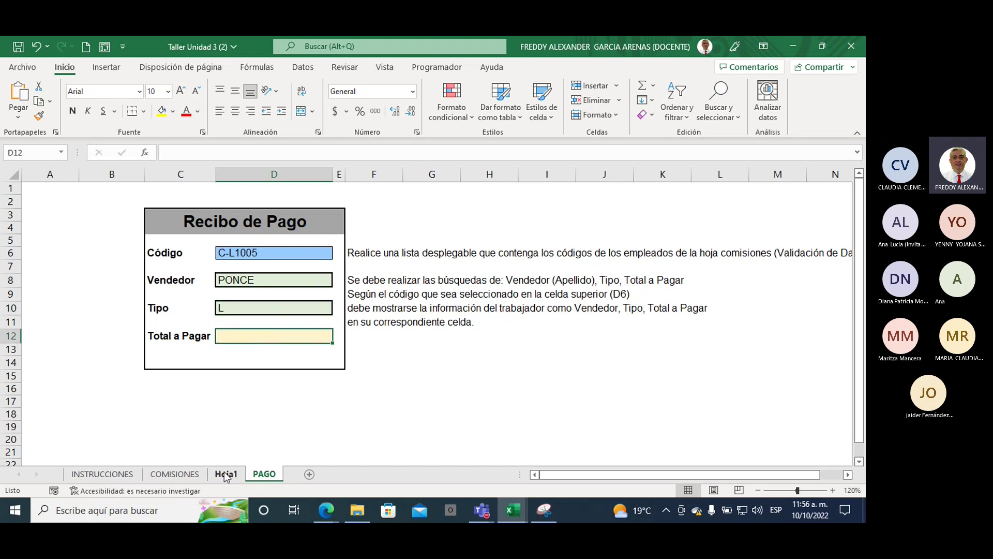
left_click(174, 474)
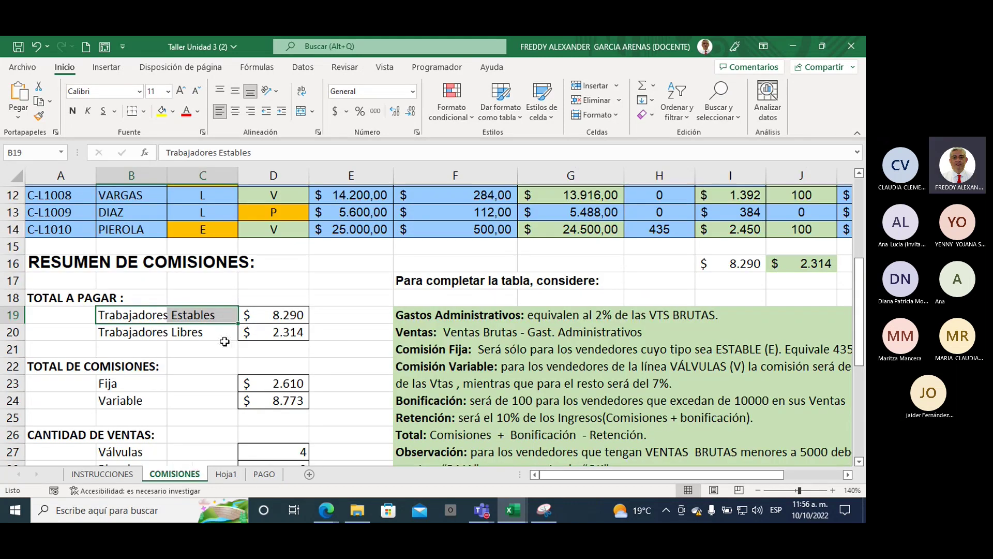
scroll(225, 341, "up", 3)
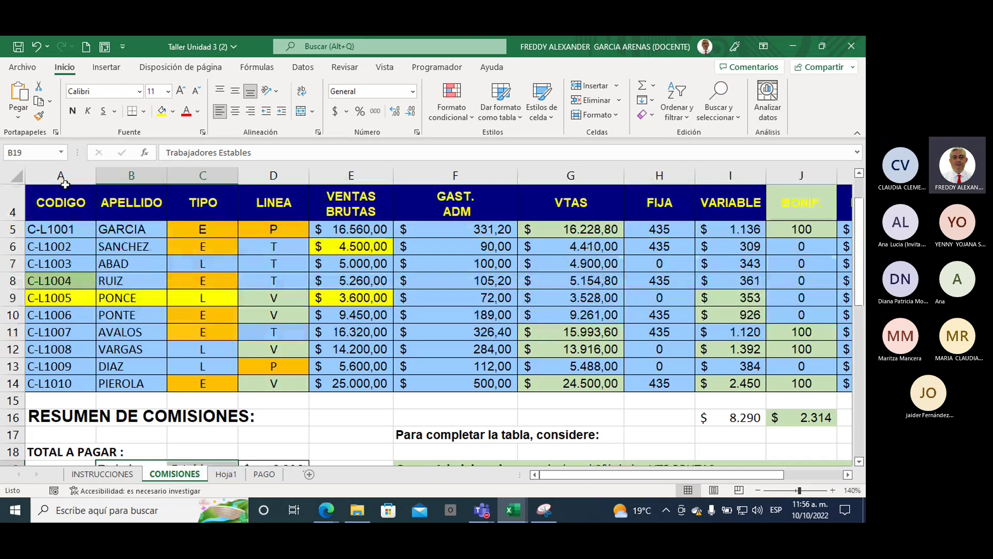
left_click(65, 207)
left_click(131, 202)
left_click(177, 203)
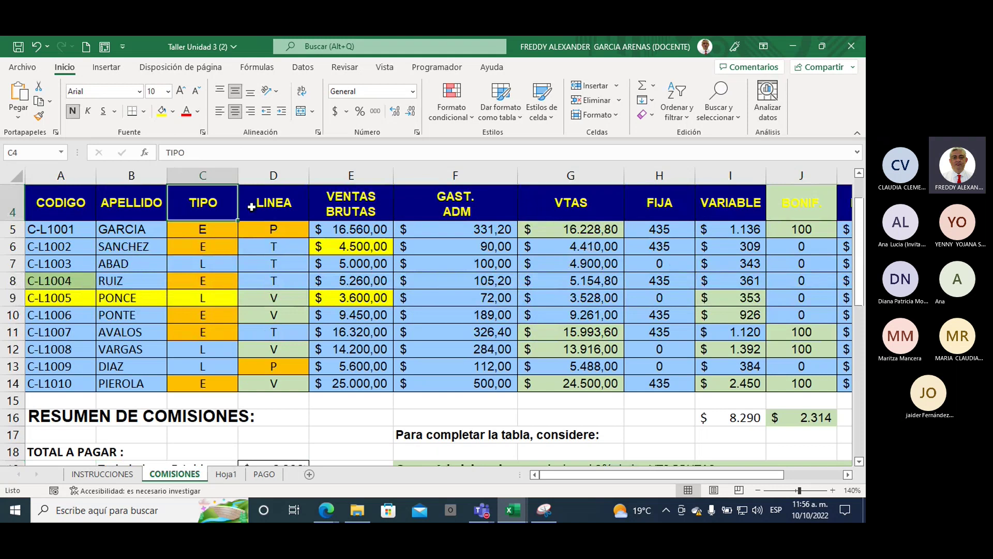
left_click(351, 210)
left_click(484, 214)
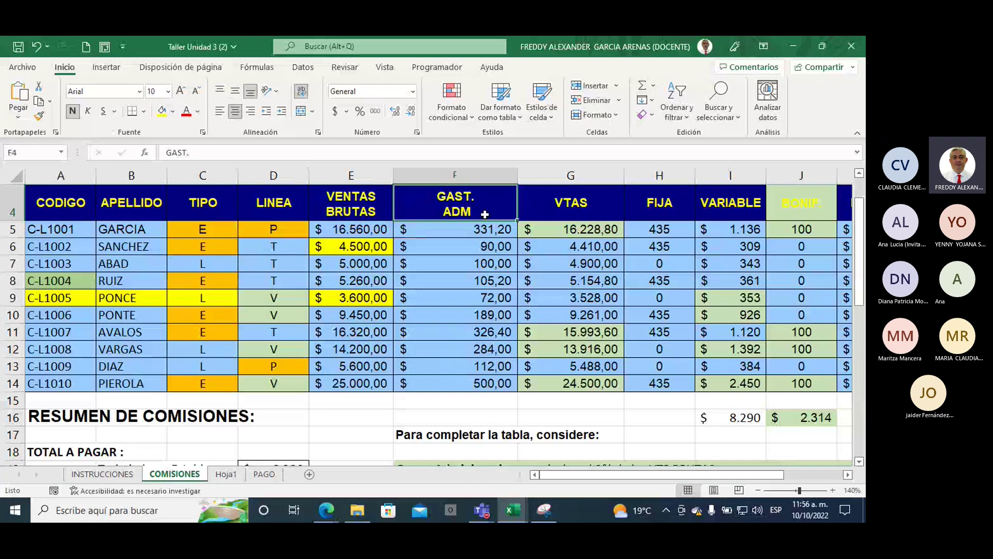
left_click(659, 207)
left_click(731, 207)
left_click(796, 206)
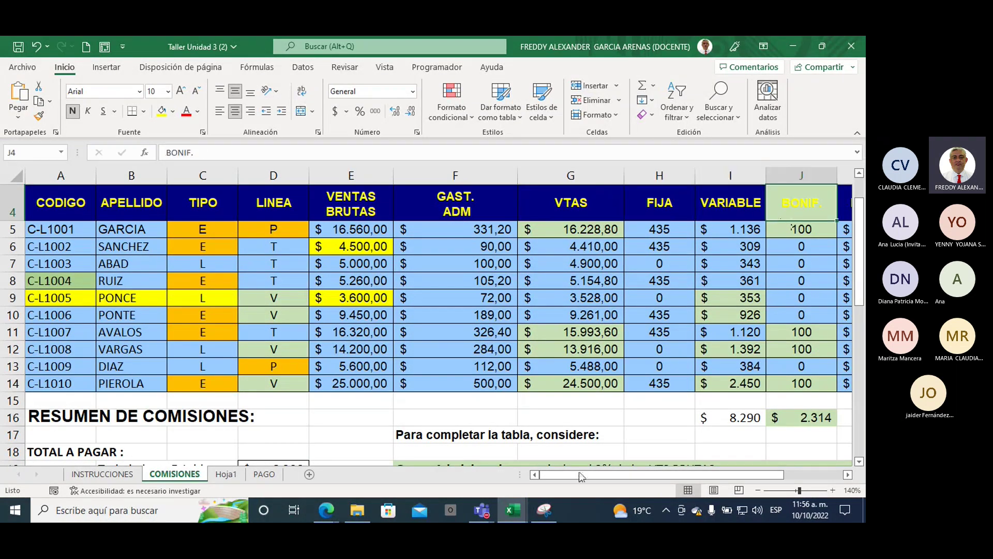
left_click_drag(579, 475, 623, 480)
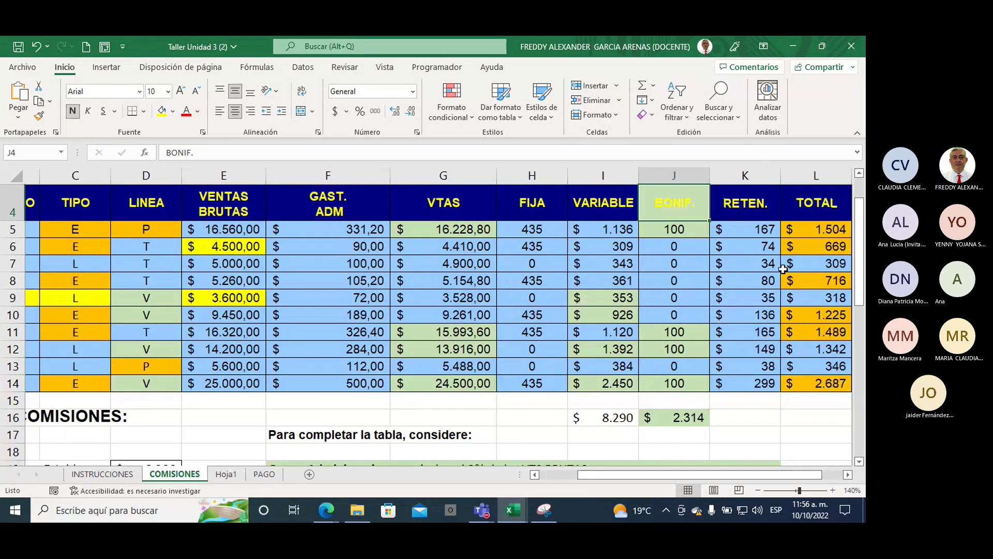
left_click(738, 209)
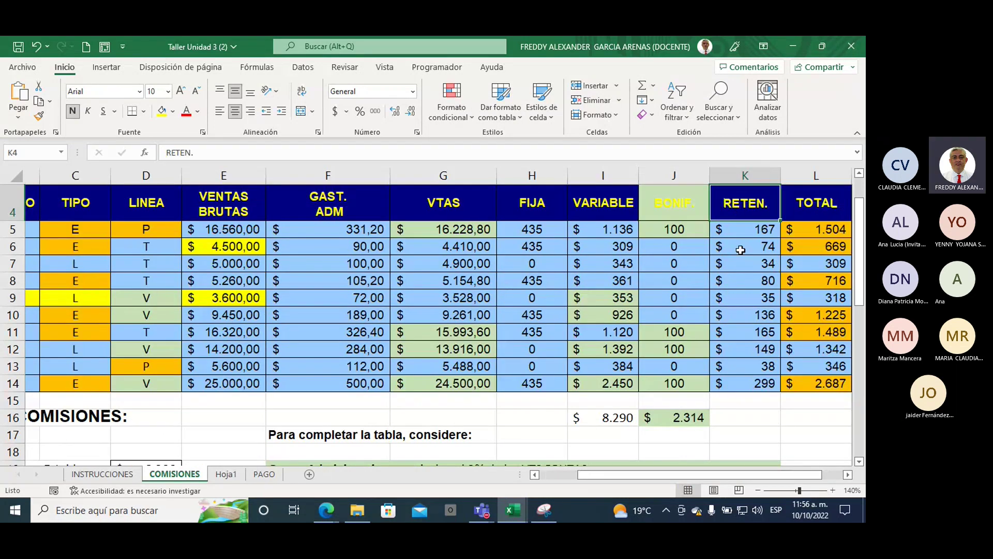
left_click(801, 208)
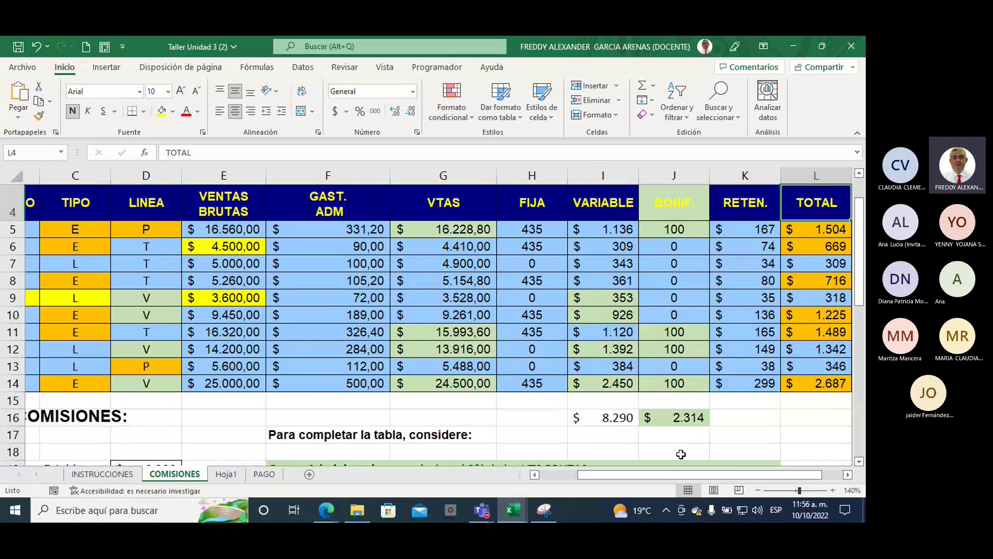
left_click(844, 475)
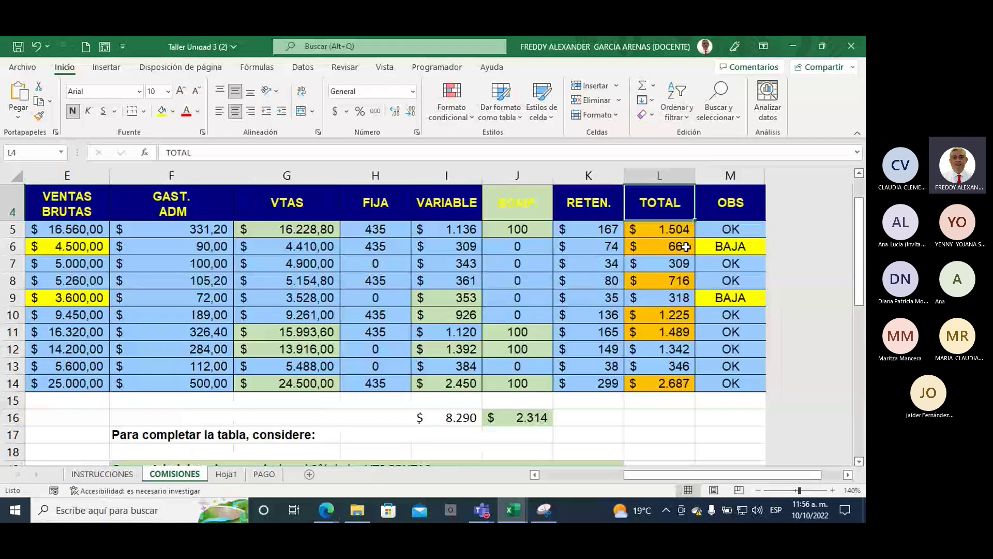
scroll(671, 480, "left", 2)
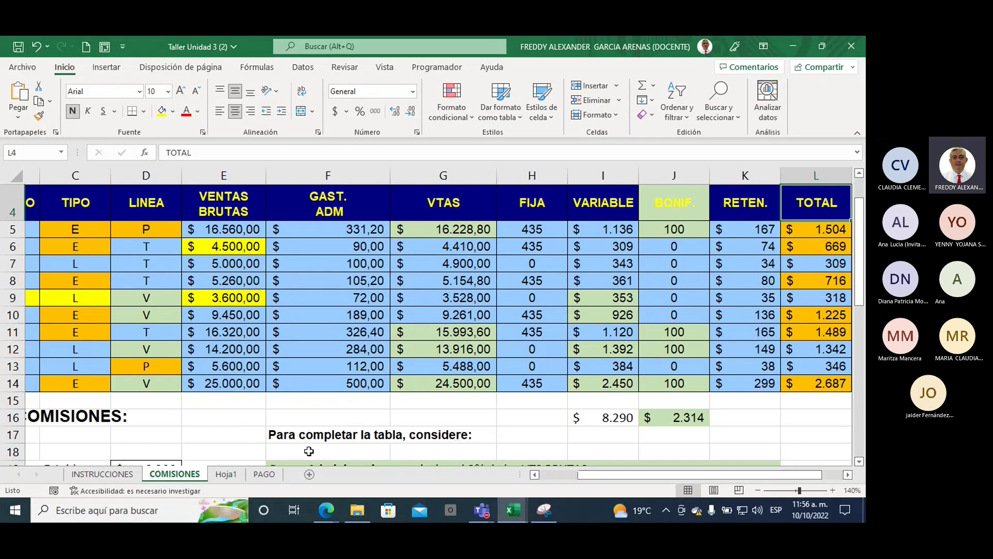
- Start a BUSCARV formula in Total a Pagar D12 using D6 as the lookup value
left_click(263, 475)
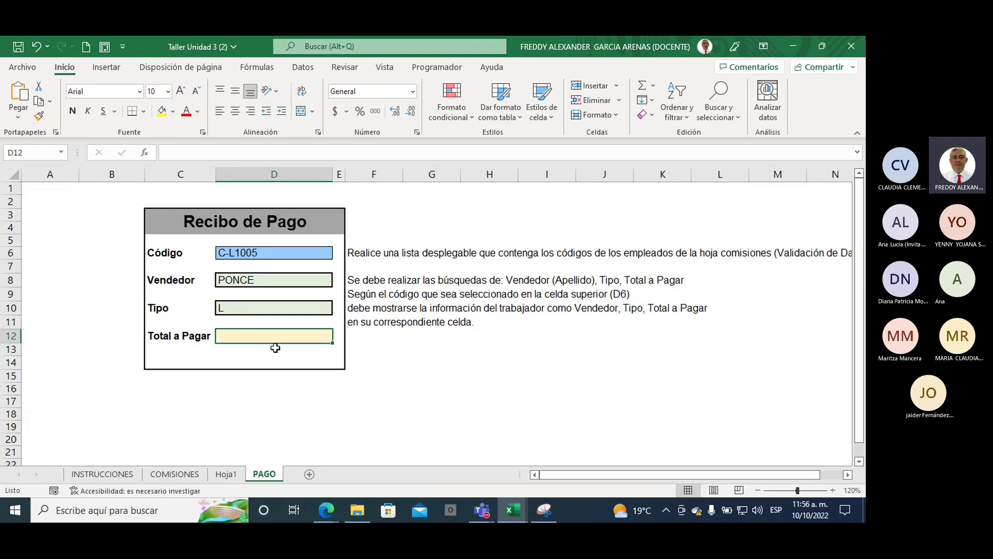
type("=")
type("BUC")
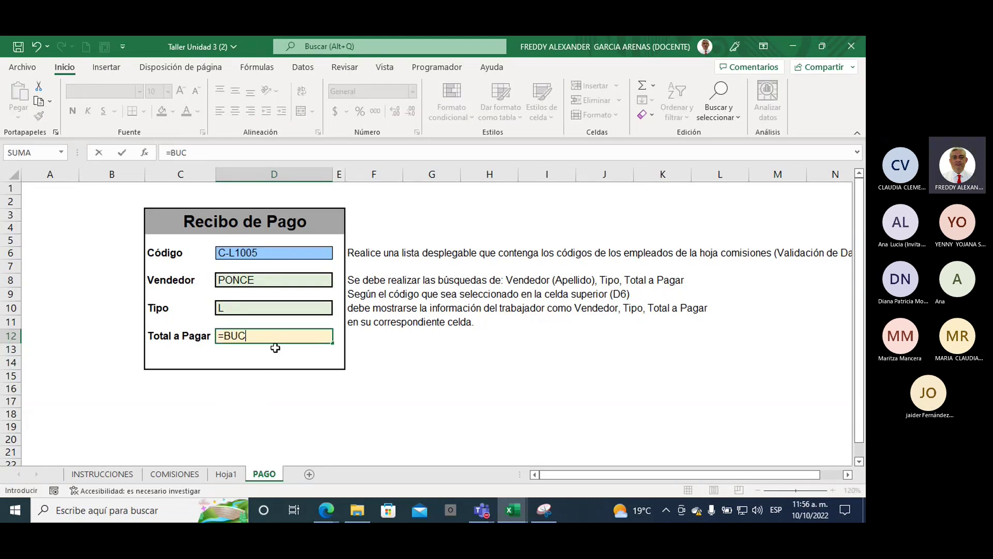
type("AR")
key("BackSpace")
key("BackSpace")
key("BackSpace")
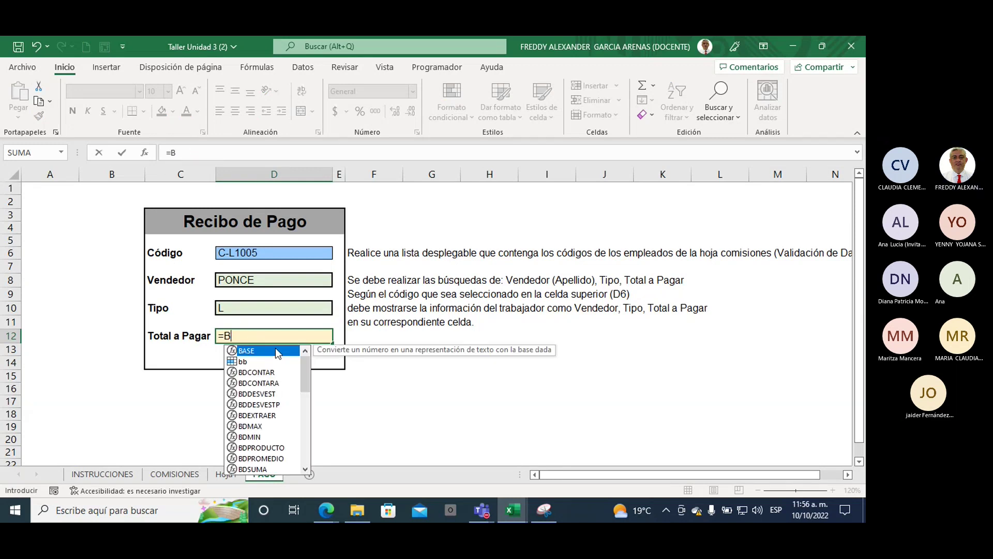
type("USCARV")
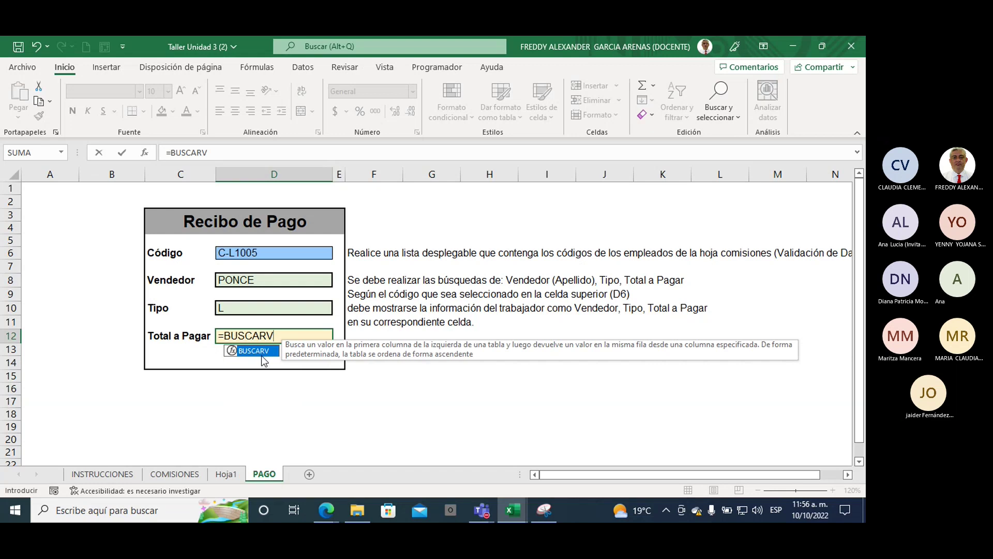
double_click(262, 353)
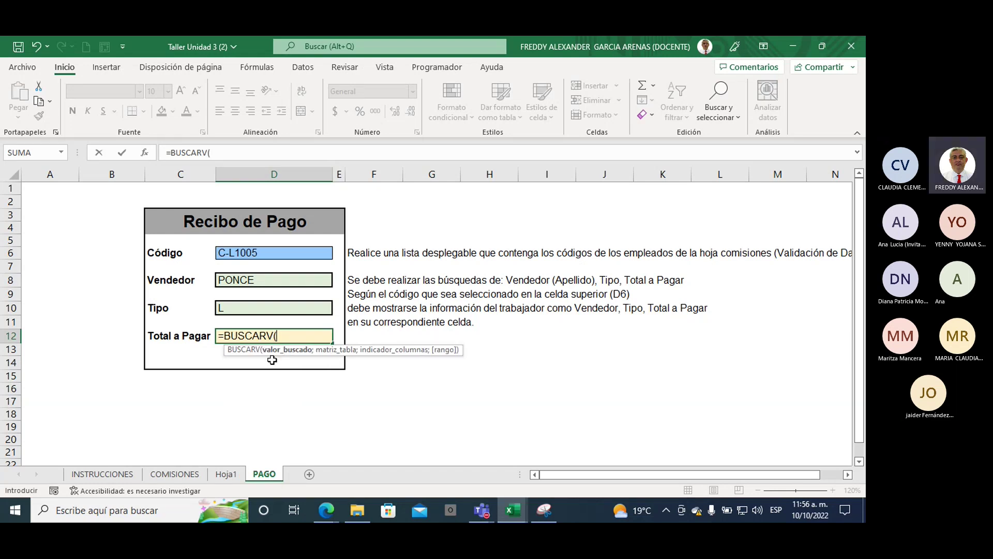
left_click(252, 252)
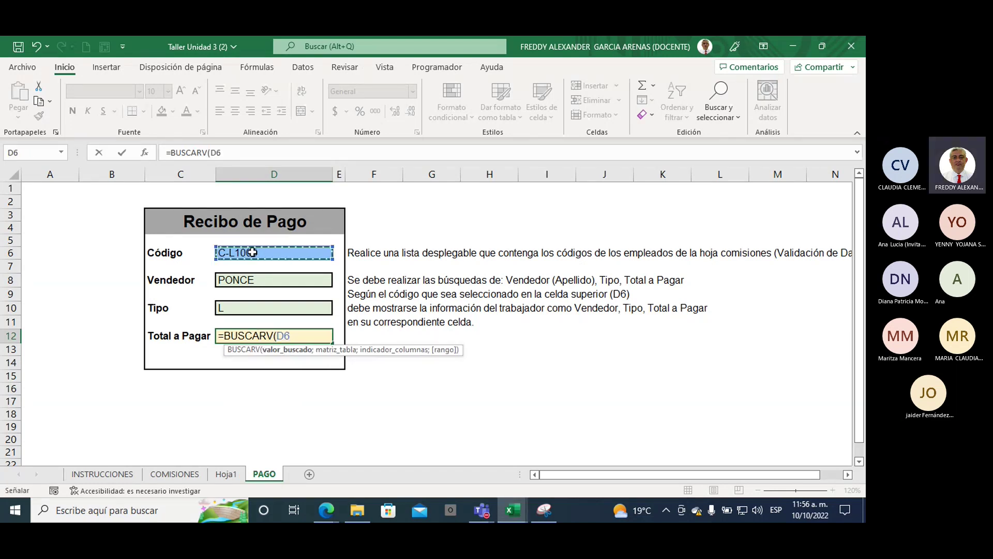
- Complete it as =BUSCARV(D6;COMISIONES;10;FALSO), confirm it, and check that it returns 0
type(";")
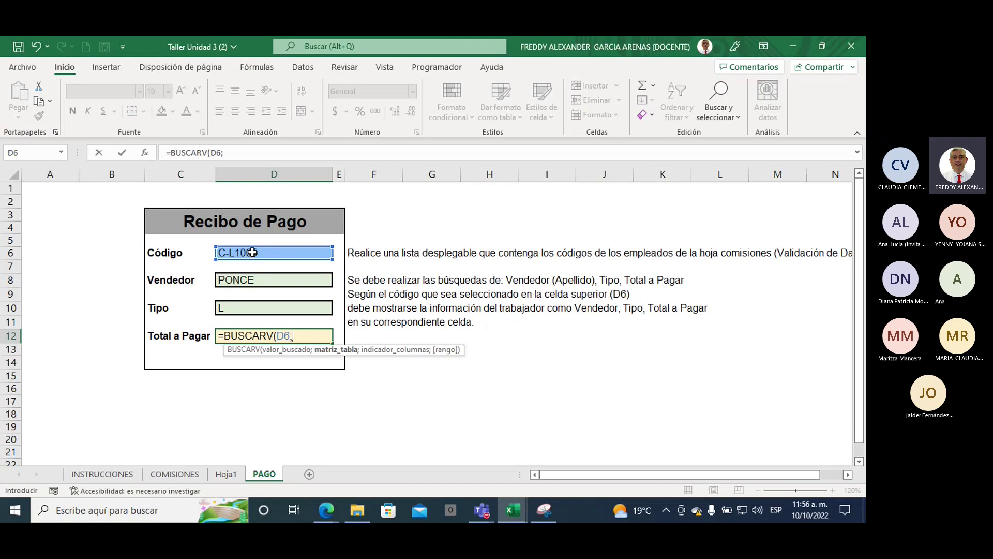
type("COMI")
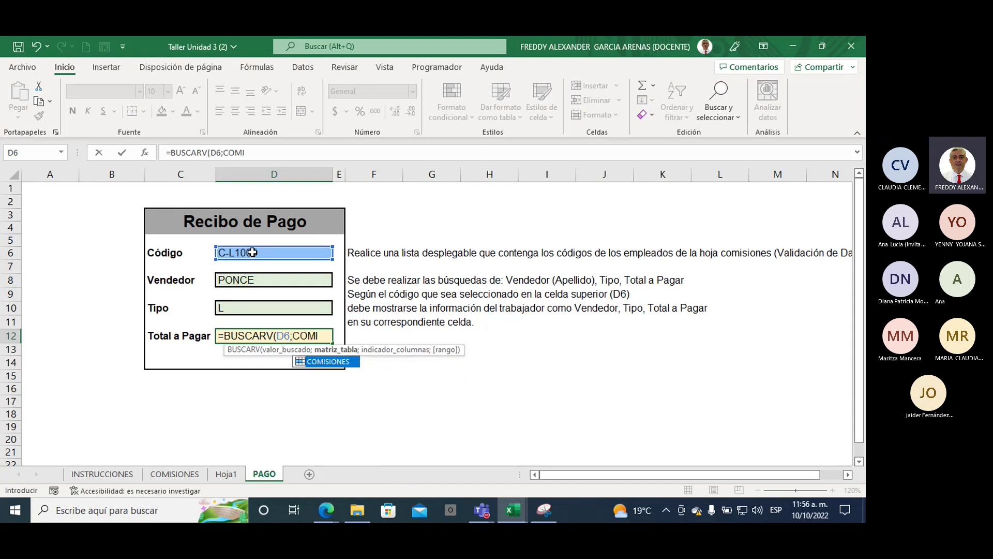
double_click(323, 361)
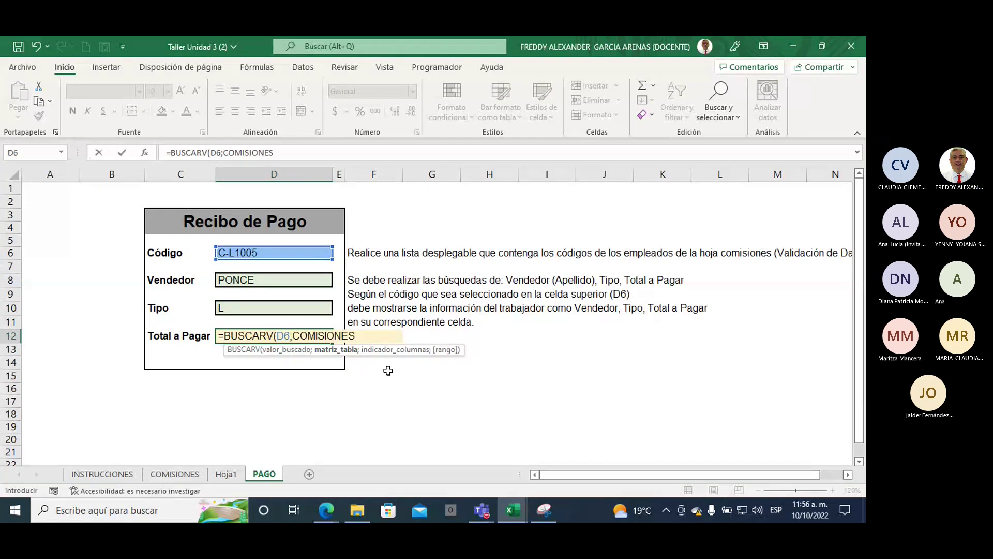
type(";")
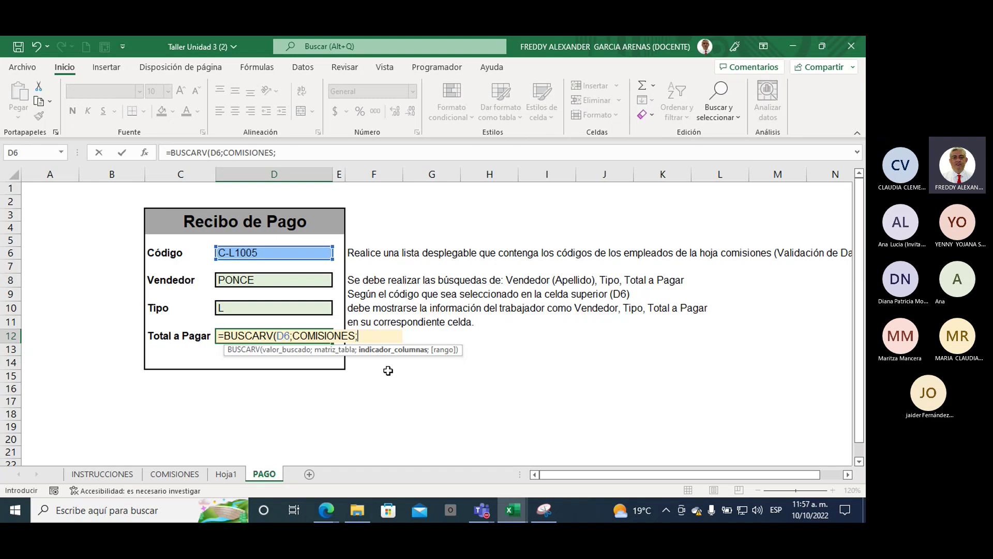
type("10")
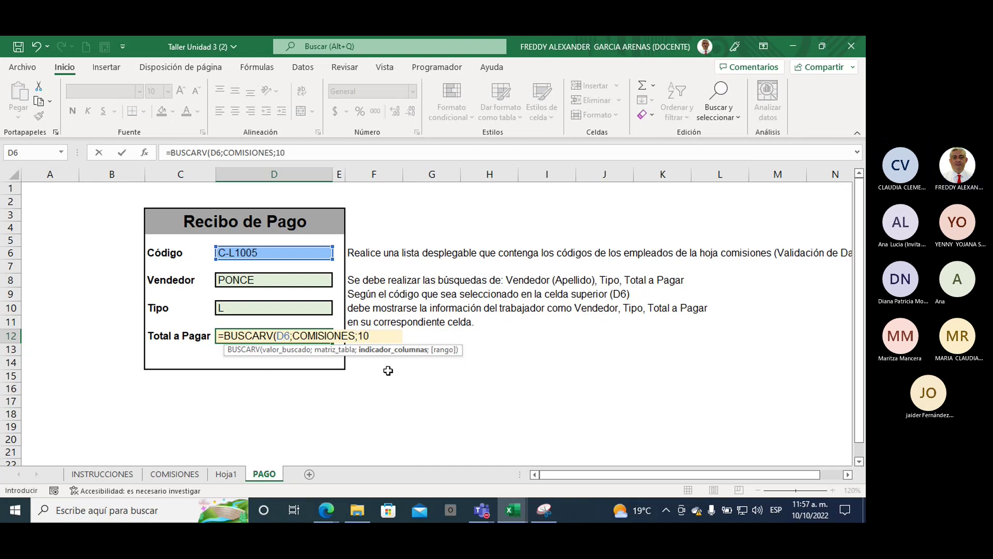
type(";")
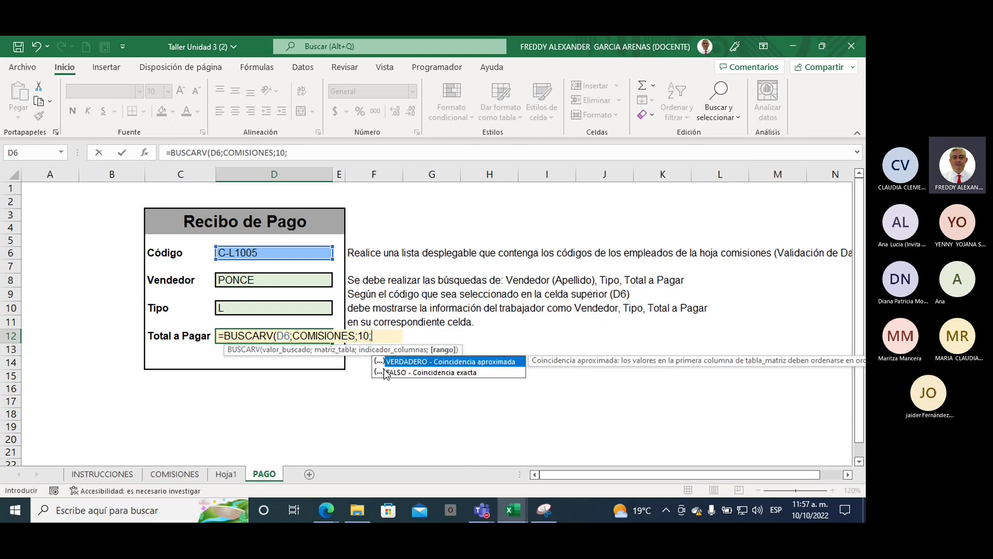
double_click(395, 372)
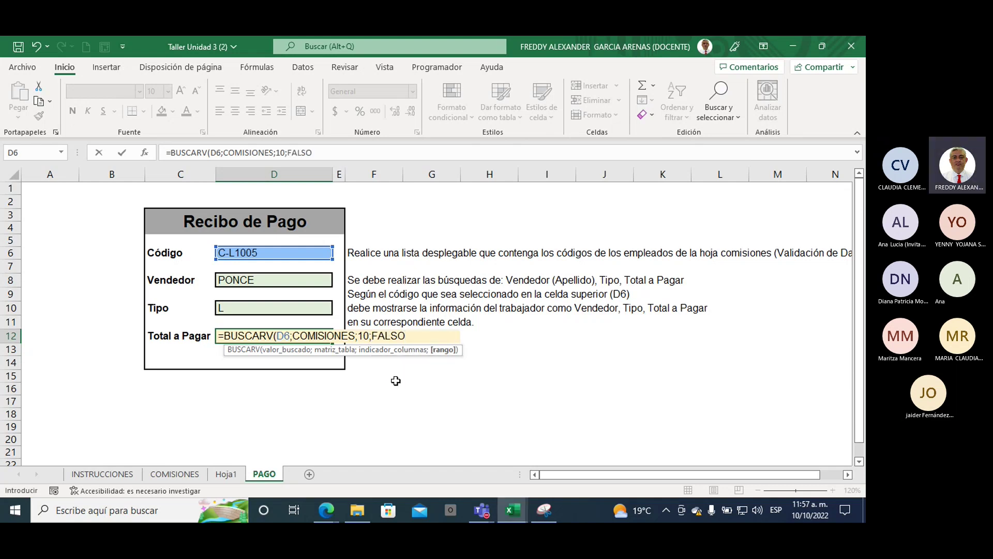
type(")")
key("Return")
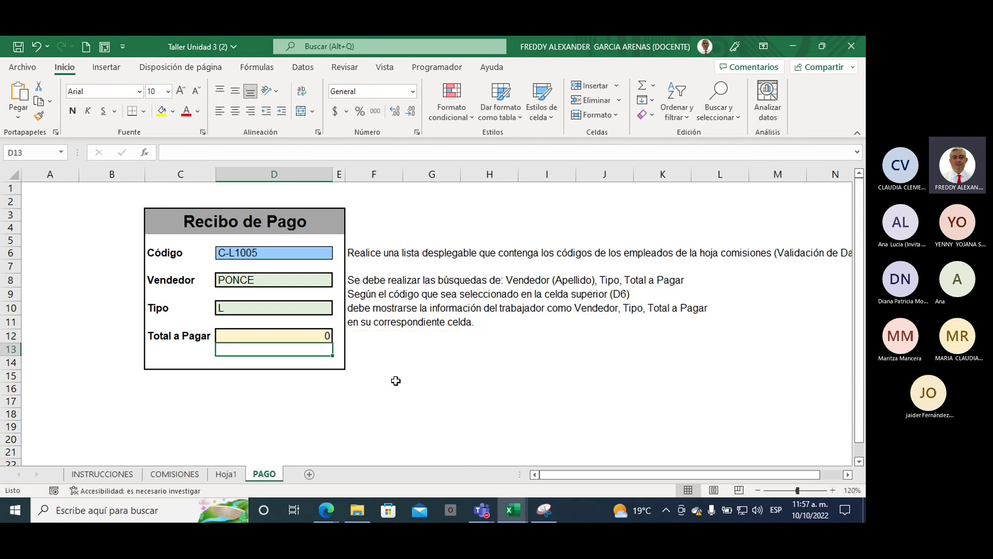
left_click(295, 338)
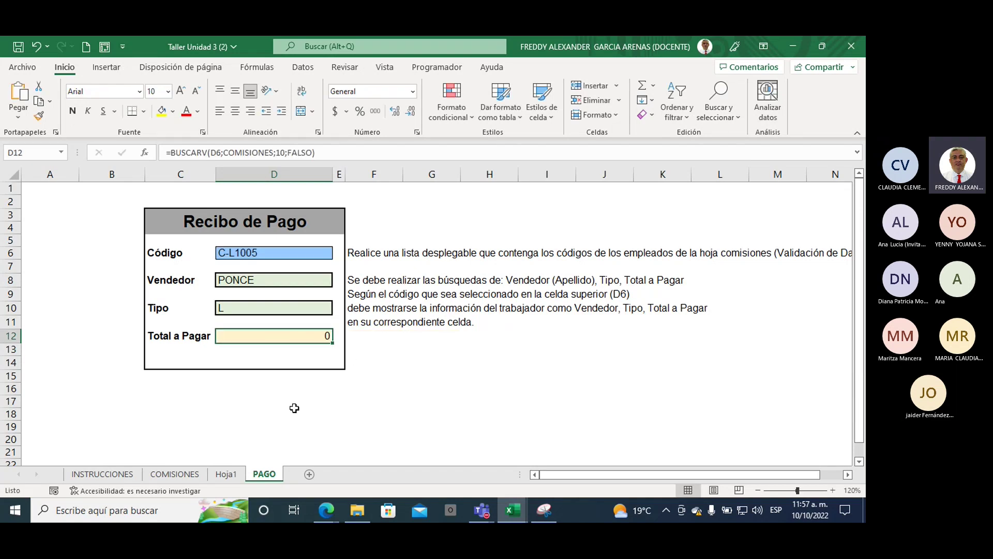
- Switch to the COMISIONES sheet and zoom out to 100% to see the whole table
left_click(164, 475)
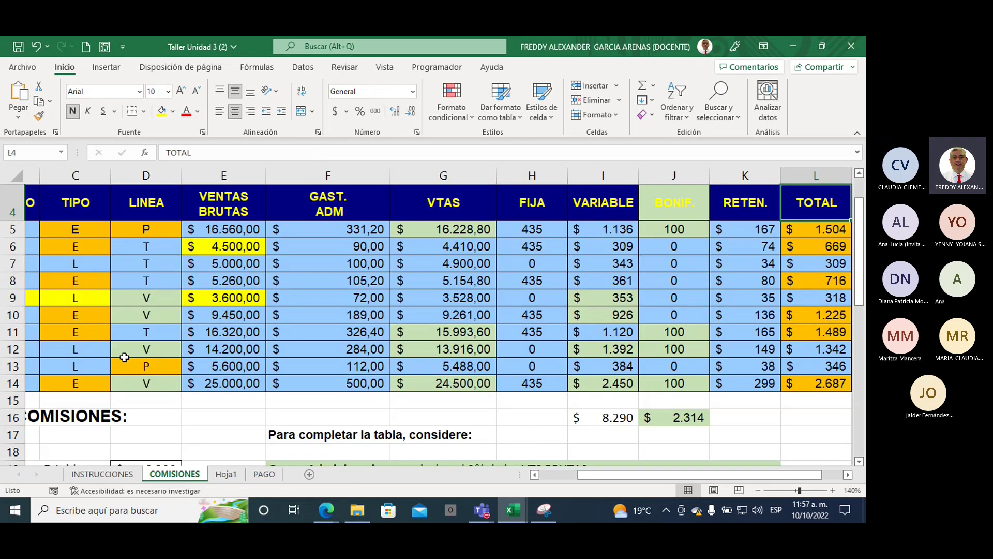
left_click_drag(579, 474, 541, 474)
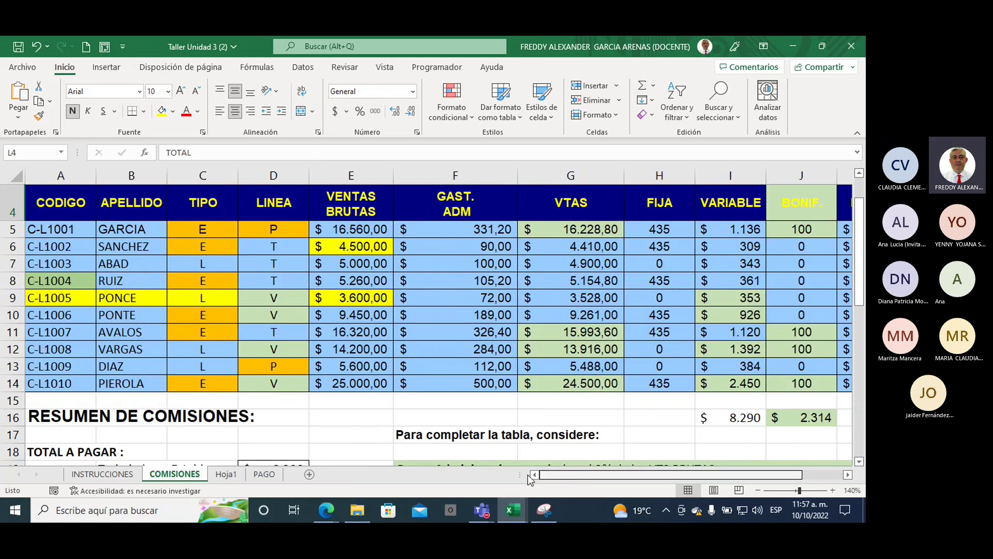
triple_click(756, 491)
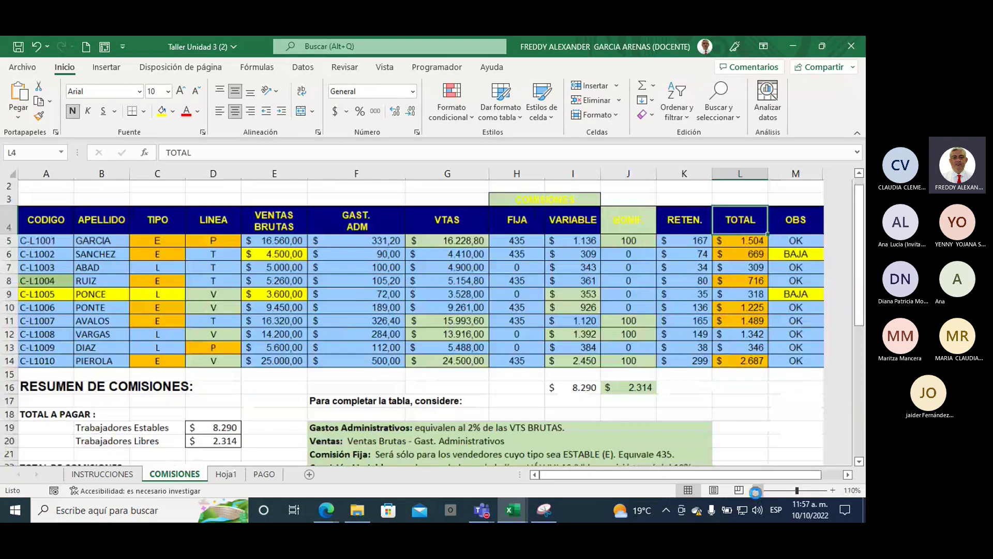
left_click(756, 491)
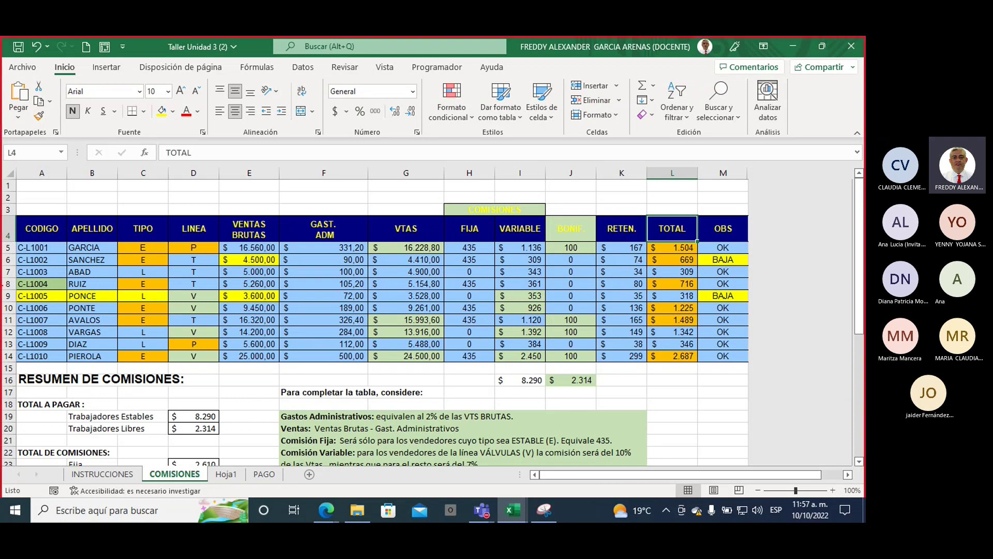
- Number the table columns with the pen to find TOTAL is column 12, then erase the ink
left_click_drag(35, 191, 37, 223)
mouse_move(82, 200)
left_mouse_down()
mouse_move(84, 213)
mouse_move(146, 212)
left_mouse_up()
left_click_drag(201, 192, 201, 221)
left_click_drag(249, 199, 248, 219)
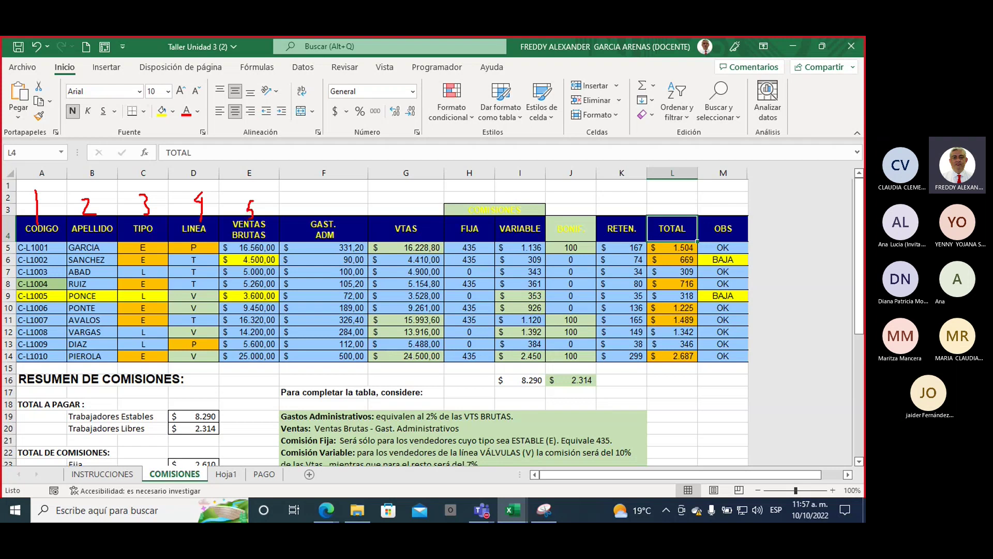
left_click_drag(319, 199, 310, 209)
left_click_drag(394, 198, 402, 224)
mouse_move(458, 203)
left_mouse_down()
mouse_move(460, 223)
mouse_move(568, 228)
left_mouse_up()
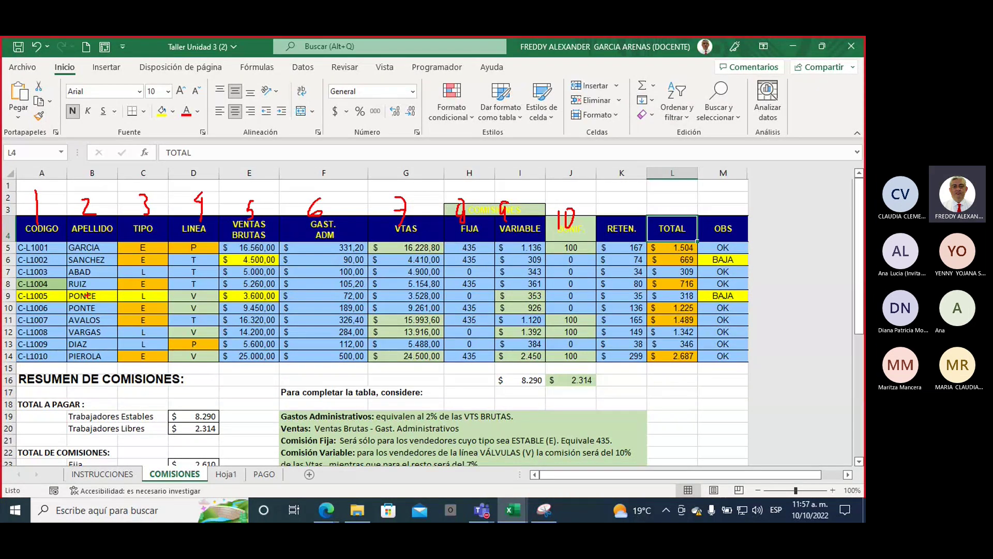
mouse_move(589, 291)
left_mouse_down()
mouse_move(548, 293)
mouse_move(586, 296)
left_mouse_up()
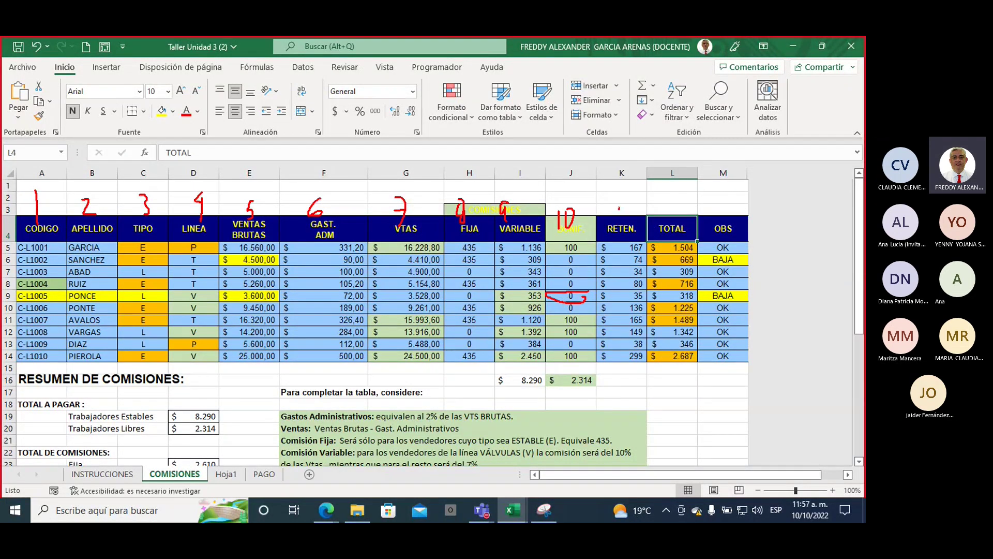
mouse_move(619, 206)
left_mouse_down()
mouse_move(618, 221)
mouse_move(672, 221)
left_mouse_up()
left_click_drag(676, 208, 685, 220)
key("Escape")
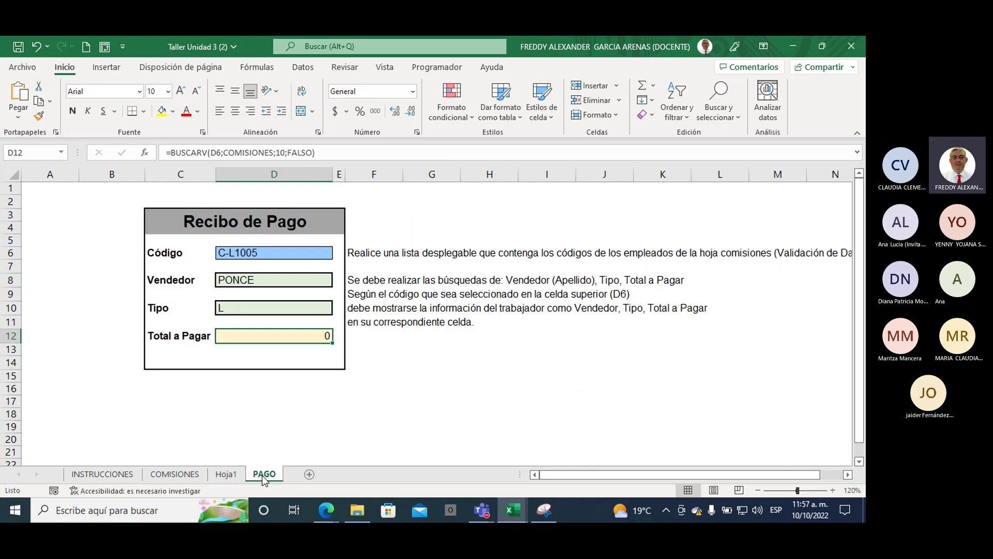
- On PAGO, change D12's BUSCARV column index from 10 to 12 so it returns TOTAL
left_click(264, 474)
double_click(281, 153)
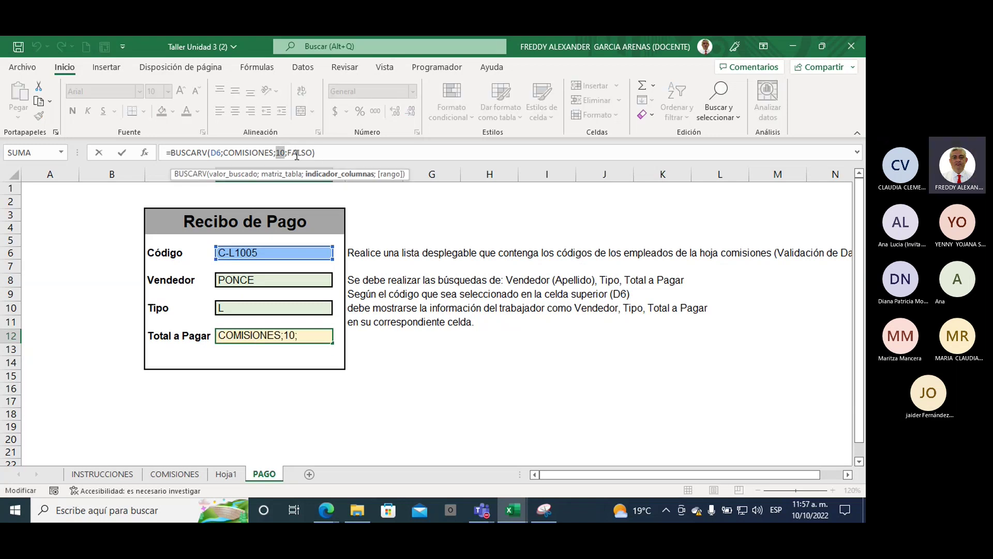
type("12")
left_click(319, 153)
key("Return")
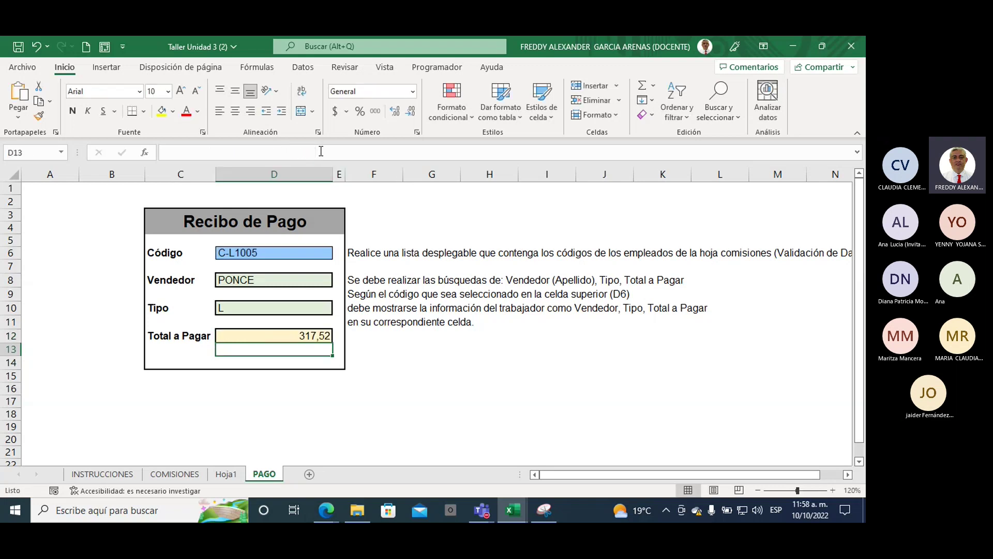
- Format the D12 Total a Pagar as Moneda, showing $ 317,52
left_click(275, 336)
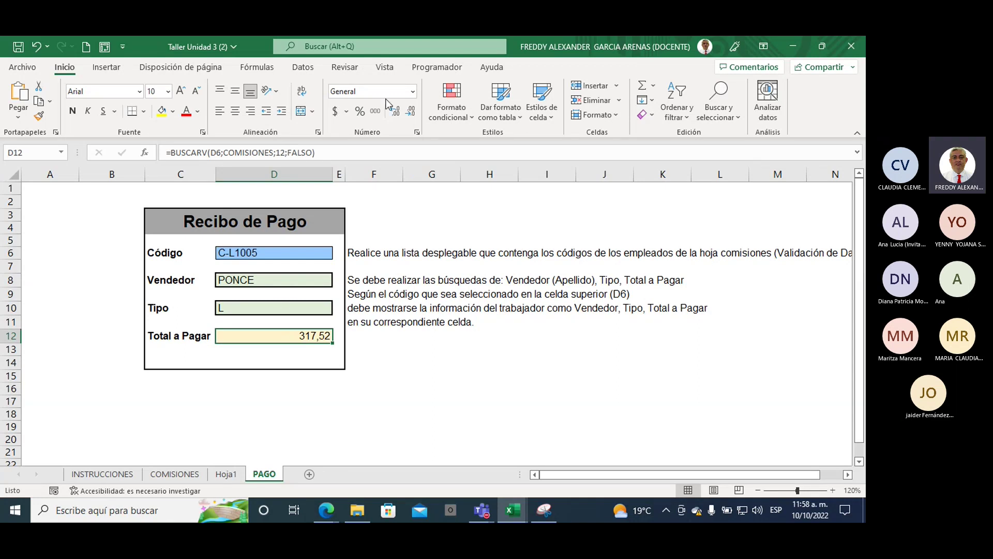
left_click(413, 91)
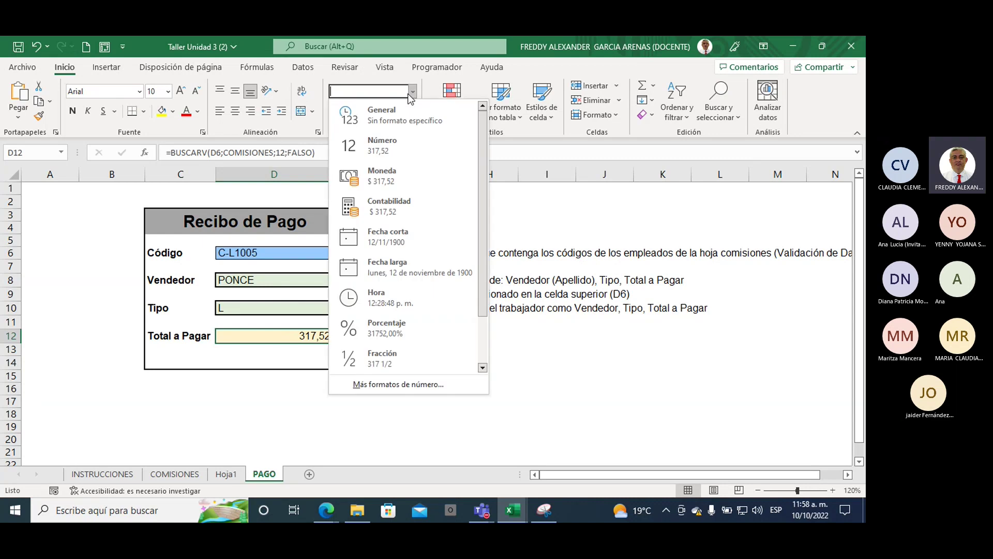
left_click(399, 171)
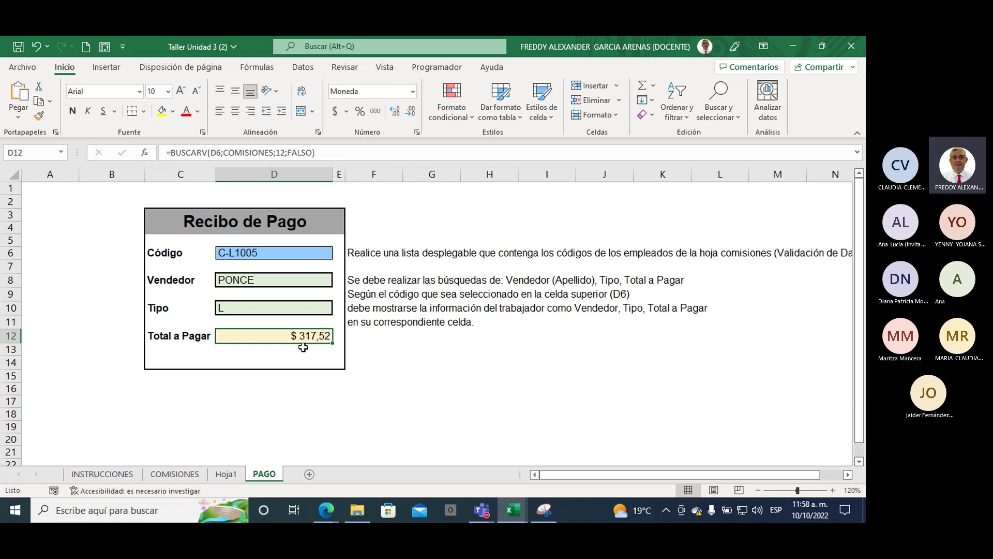
- Give the COMISIONES TOTAL values in L5:L14 two decimal places
left_click(184, 472)
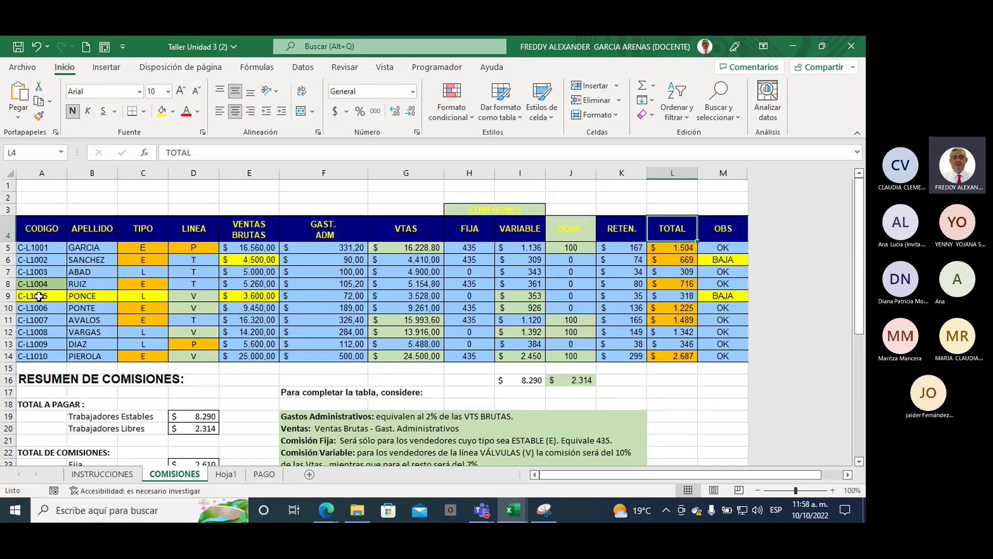
left_click(8, 296)
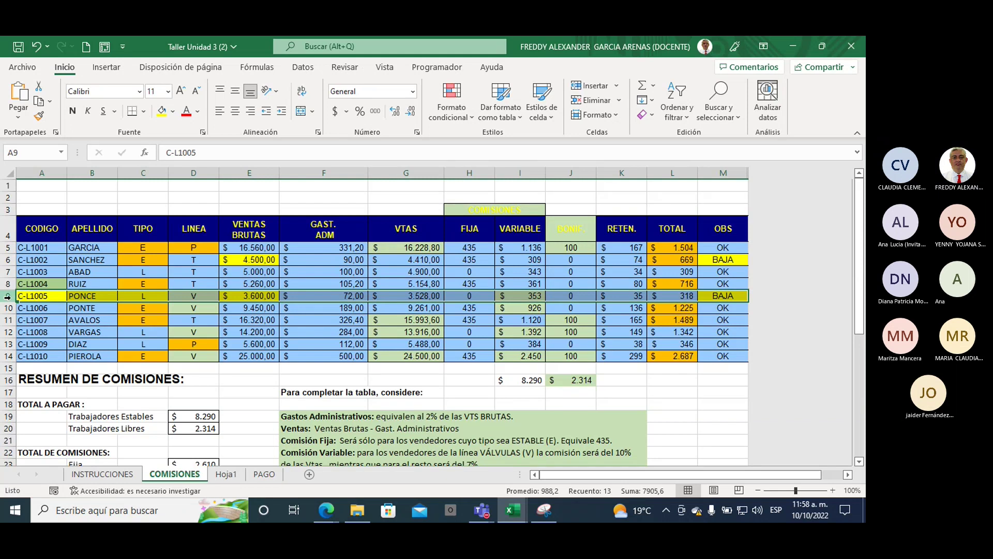
left_click(671, 297)
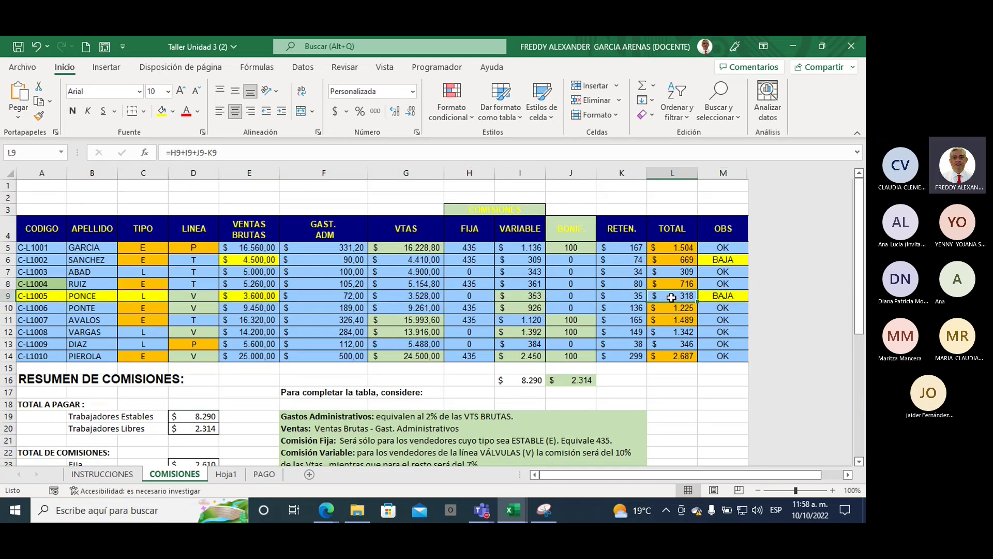
left_click_drag(672, 248, 673, 356)
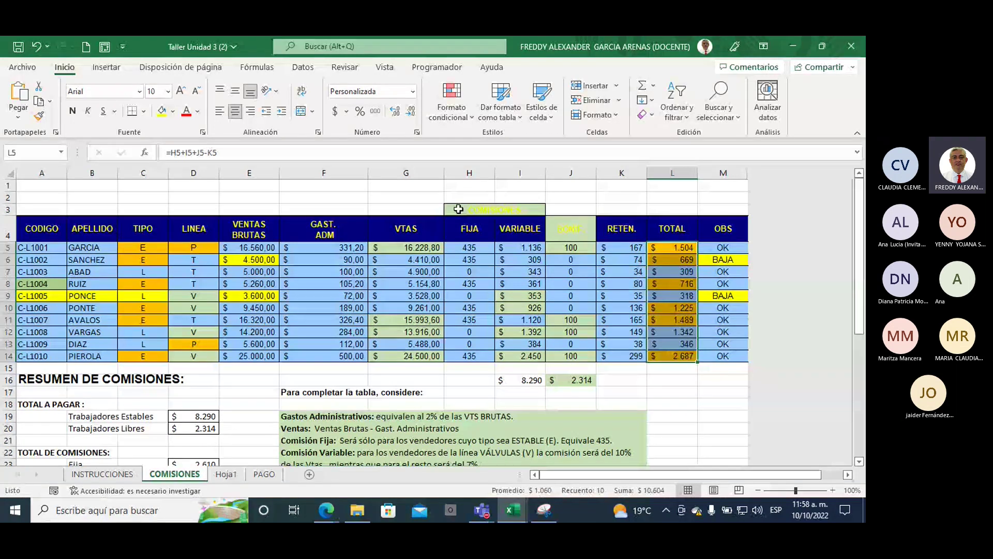
left_click(396, 115)
left_click(396, 114)
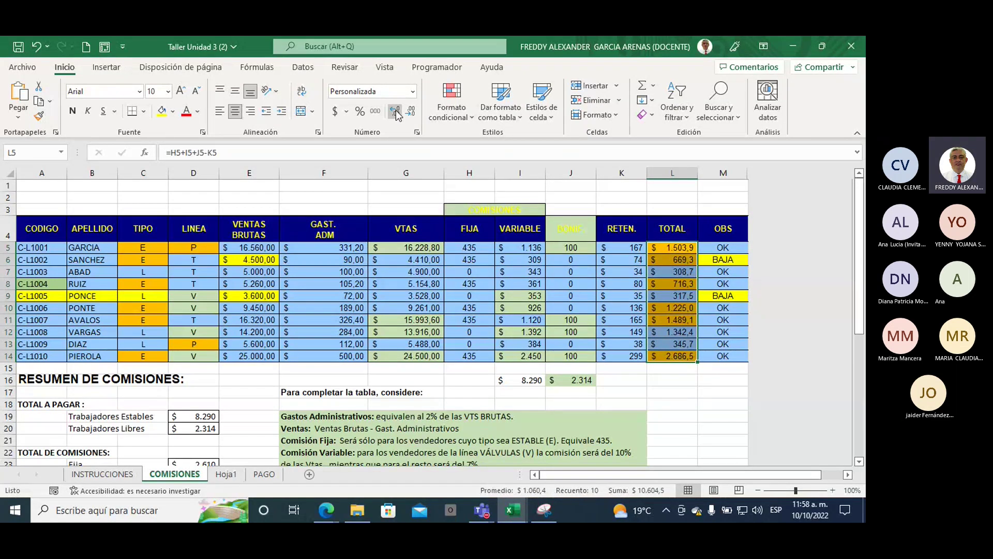
- Highlight PONCE's C-L1005 row across the table, then return to the PAGO receipt
left_click(675, 391)
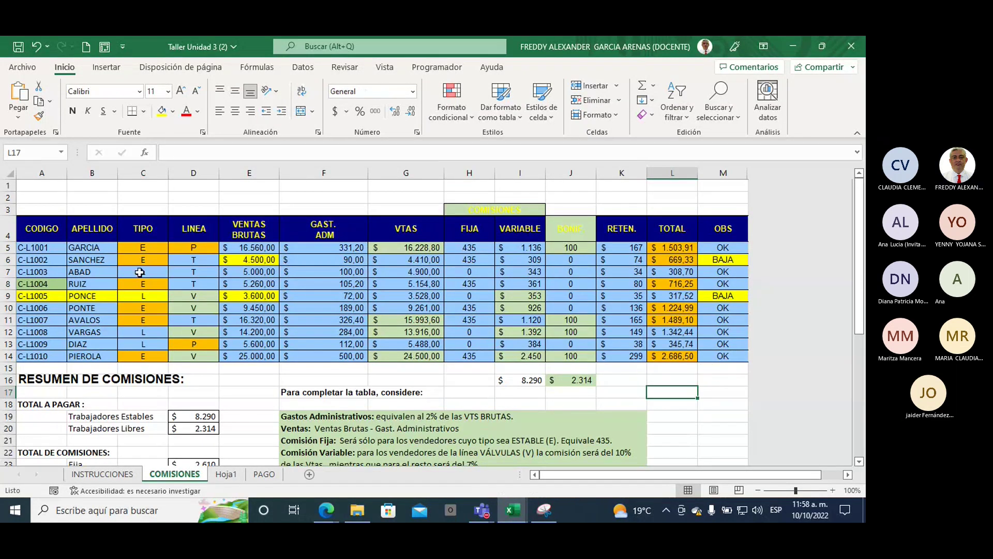
left_click_drag(28, 295, 723, 295)
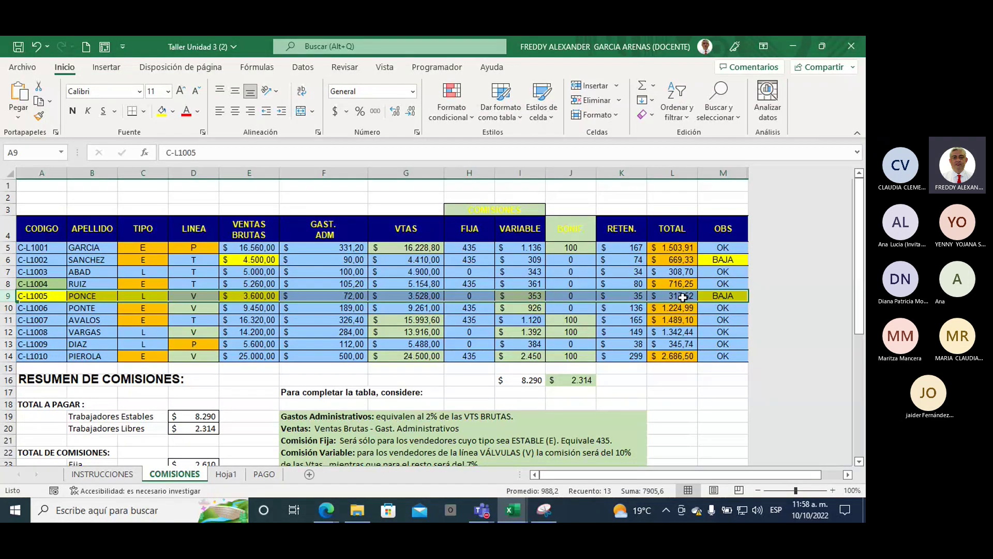
left_click(264, 474)
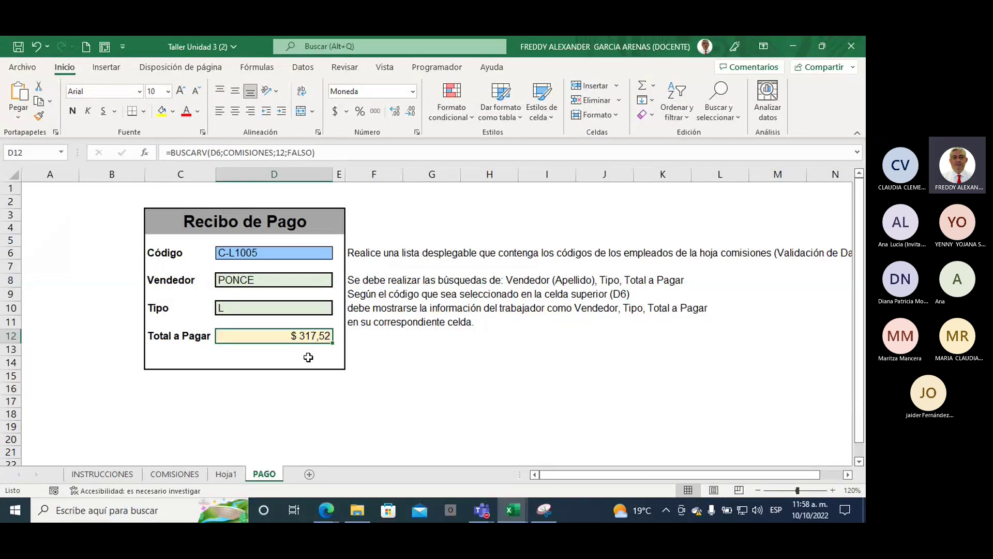
- Choose code C-L1009 in D6 and review the BUSCARV lookups in D8, D10 and D12
left_click(286, 253)
left_click(336, 253)
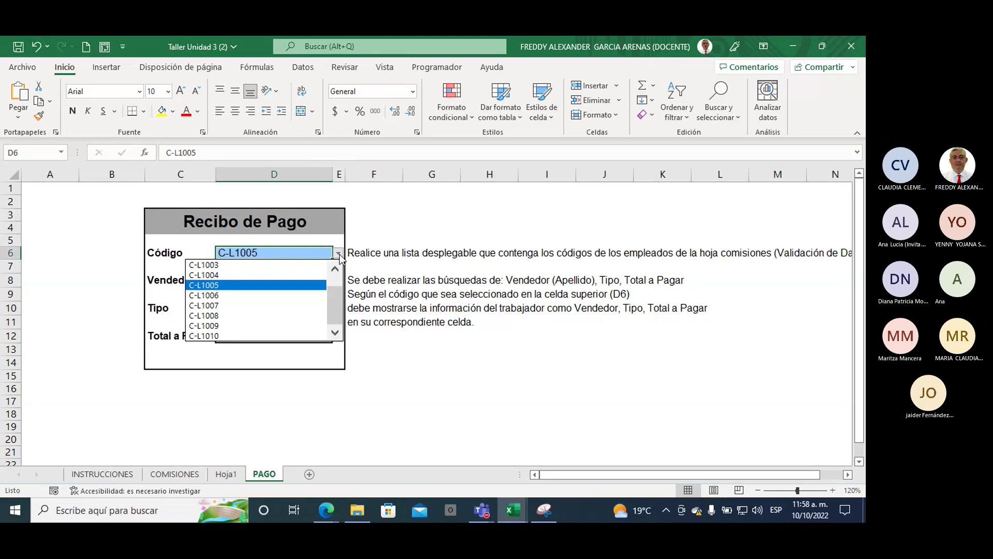
left_click(236, 324)
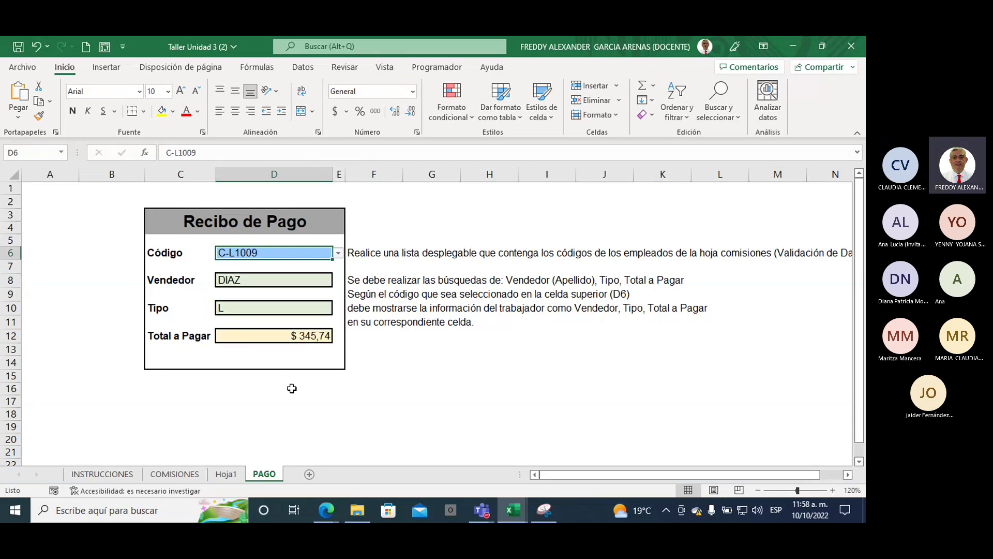
left_click(243, 279)
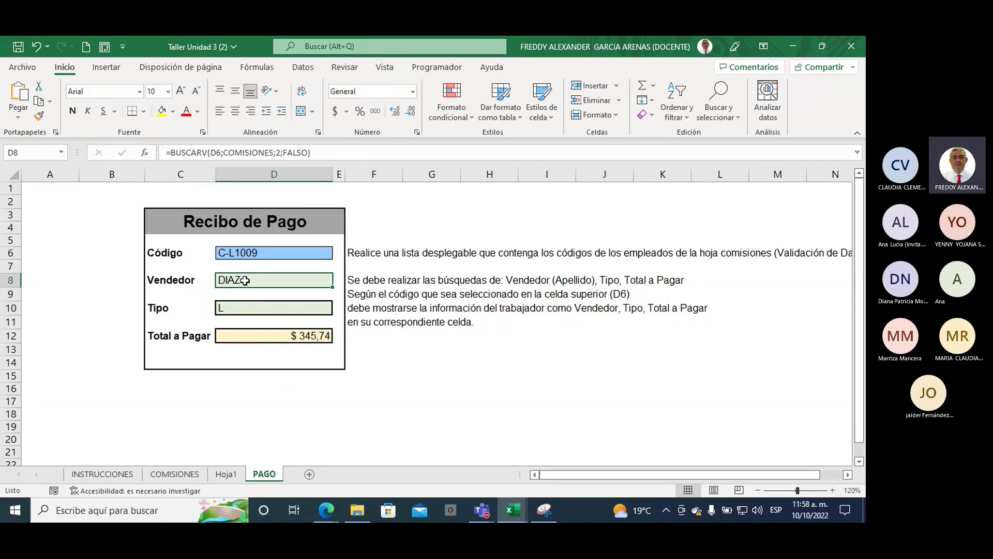
left_click(242, 308)
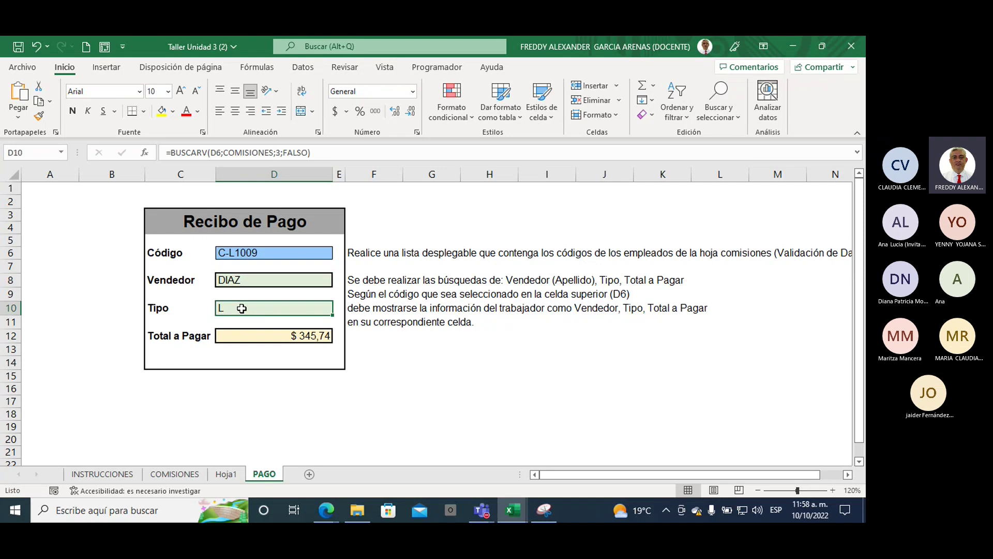
left_click(244, 335)
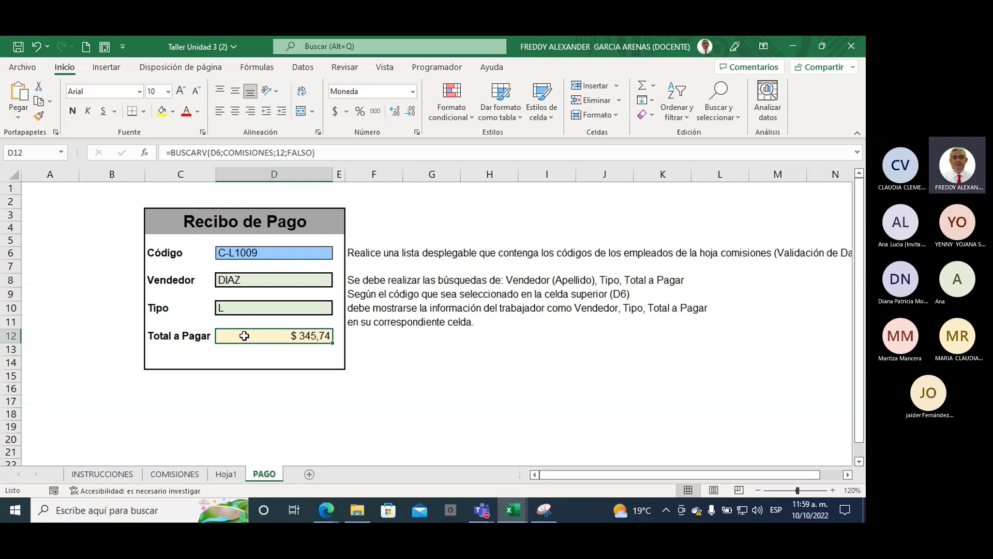
- Inspect the COMISIONES table reference in D8's Vendedor formula and confirm it unchanged
left_click(258, 255)
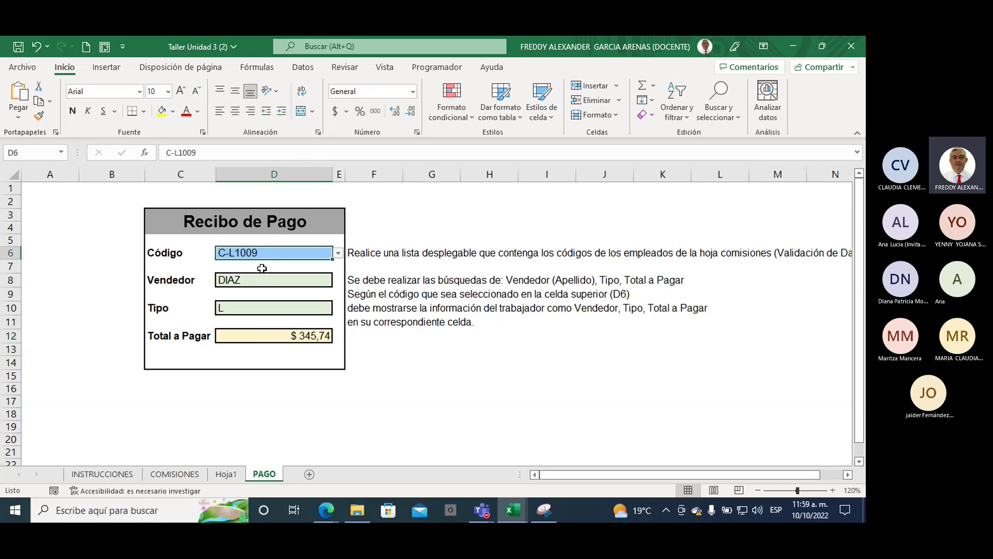
left_click(263, 280)
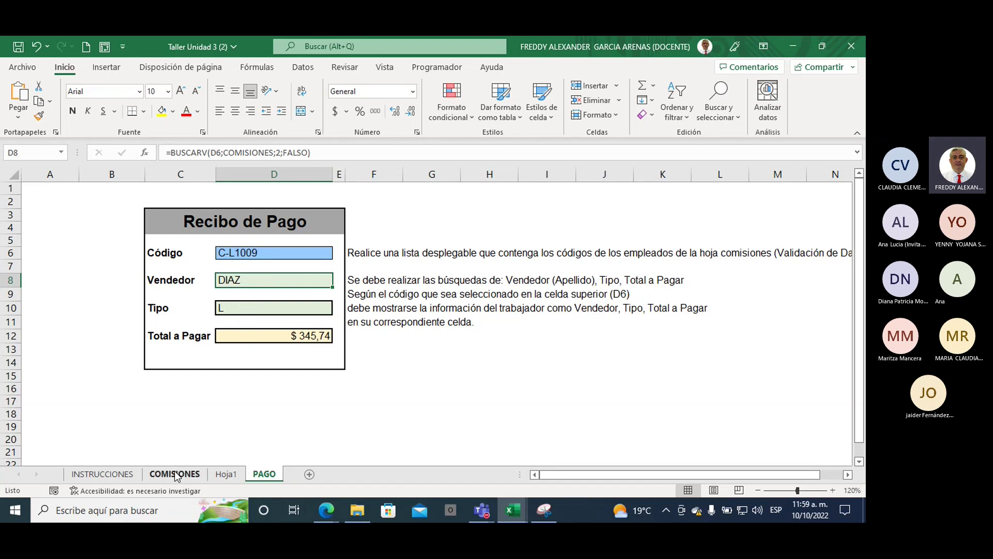
left_click(224, 151)
left_click_drag(224, 152, 273, 152)
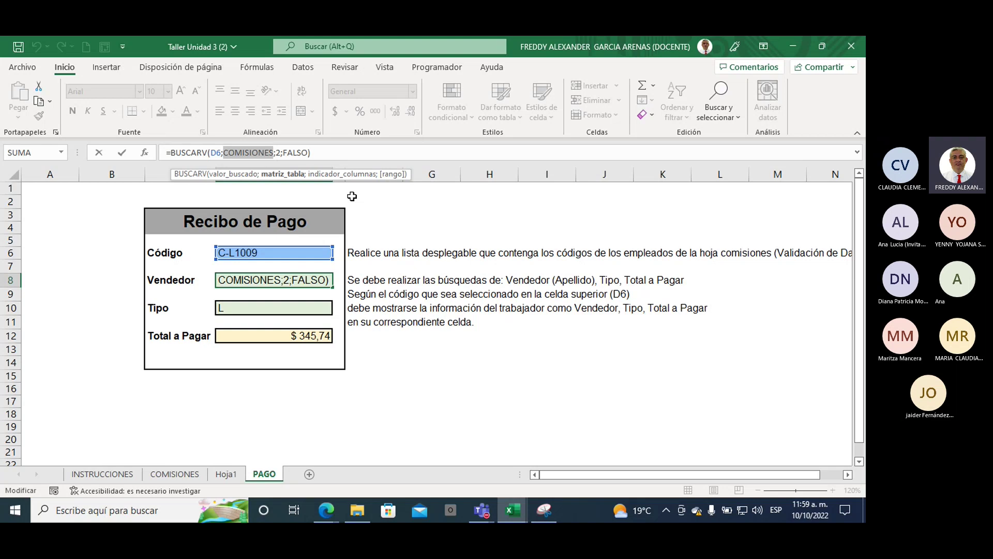
key("Return")
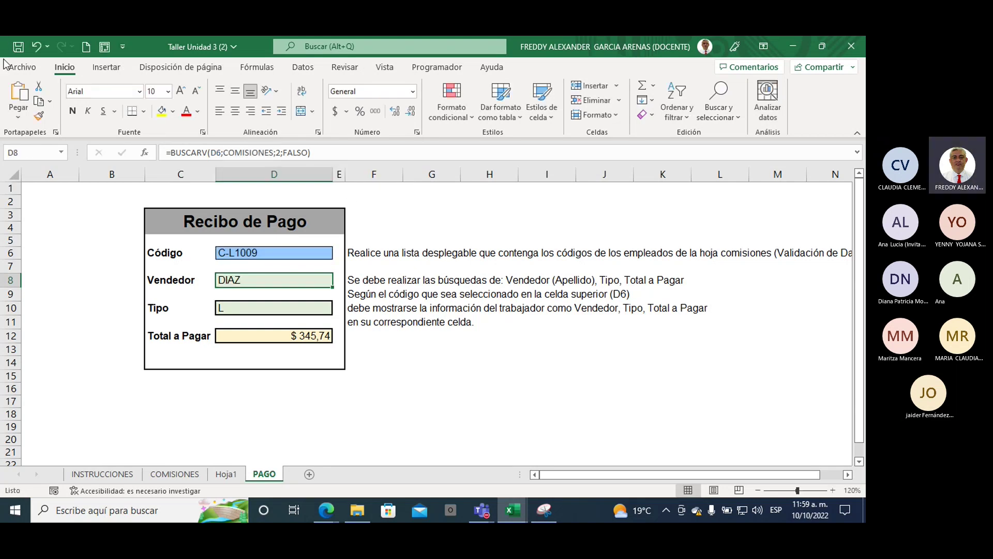
- Select A5:A14 on COMISIONES to confirm the range name 'codigos', then return to PAGO
left_click(176, 474)
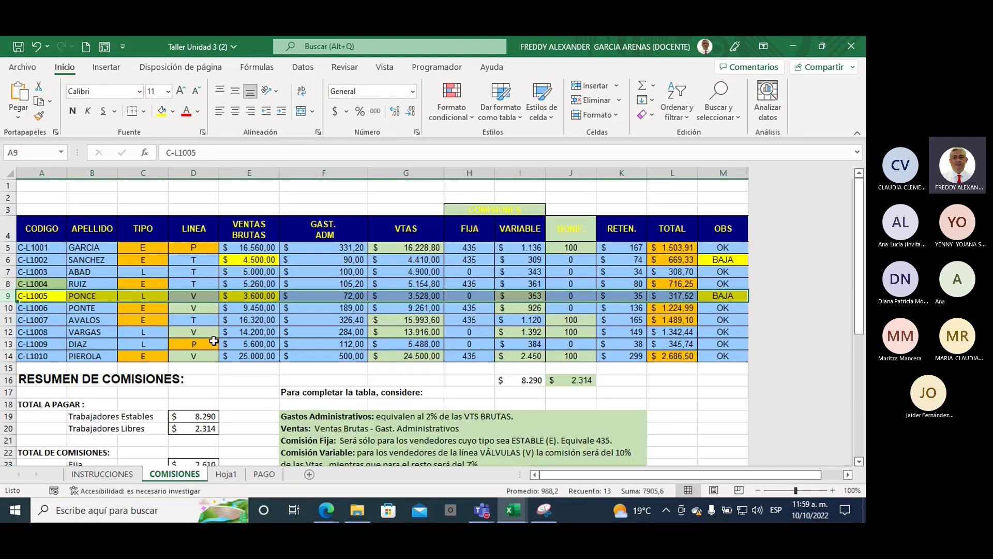
left_click_drag(42, 228, 39, 356)
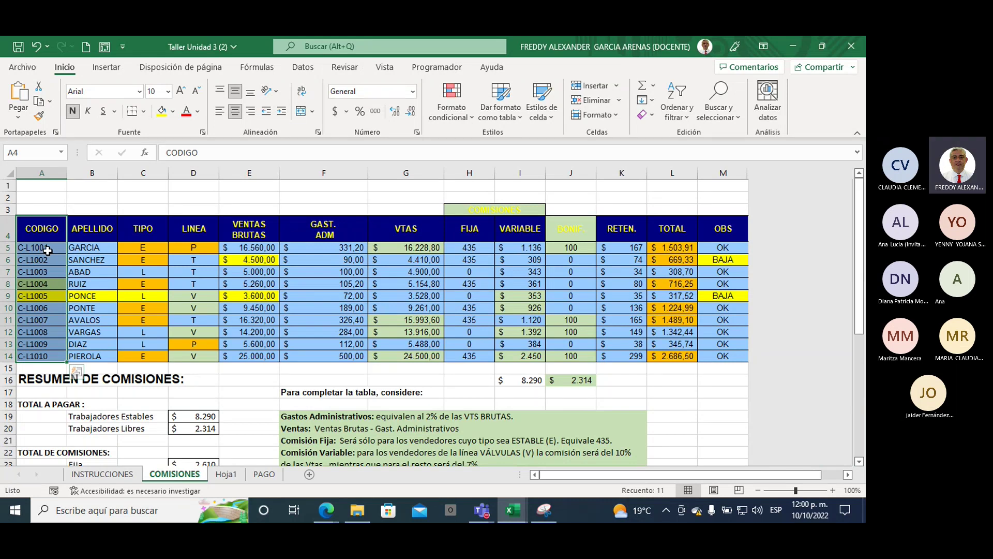
left_click_drag(48, 250, 63, 352)
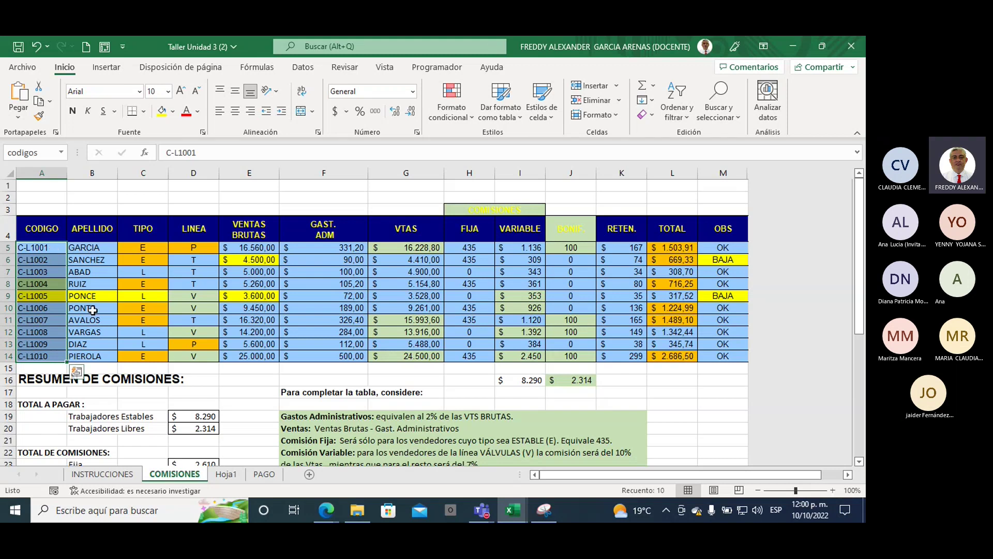
left_click(263, 473)
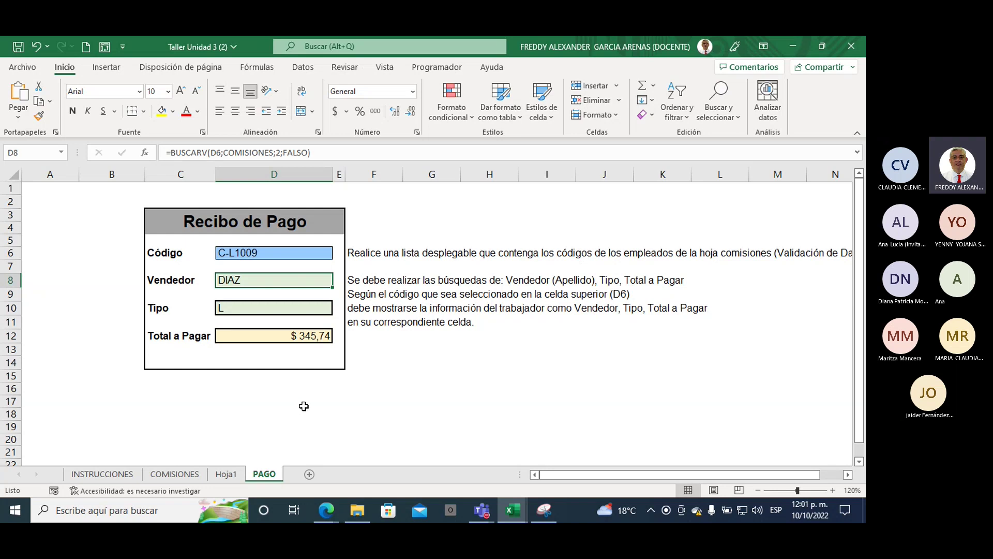
- On COMISIONES, select the commission figures in F5:M14
left_click(183, 473)
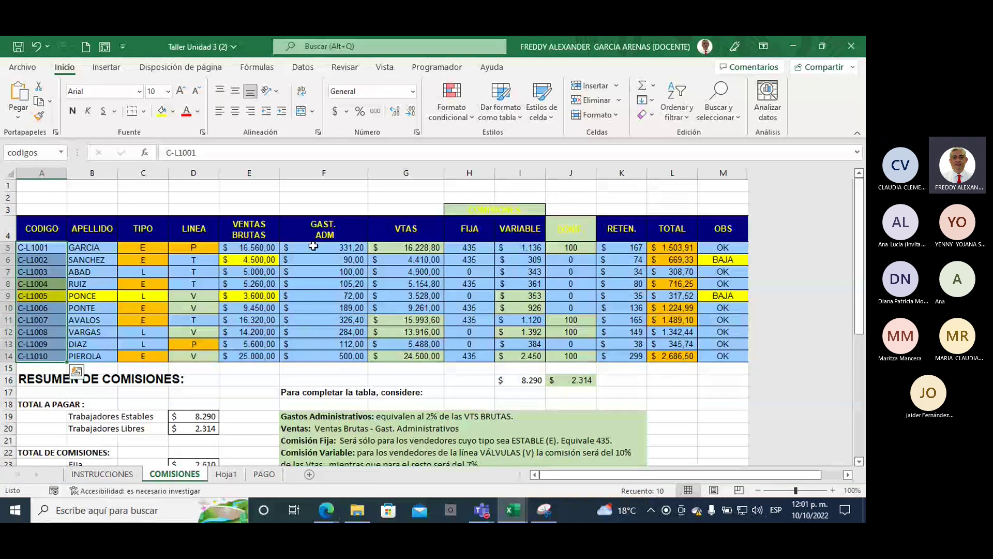
left_click_drag(311, 247, 665, 257)
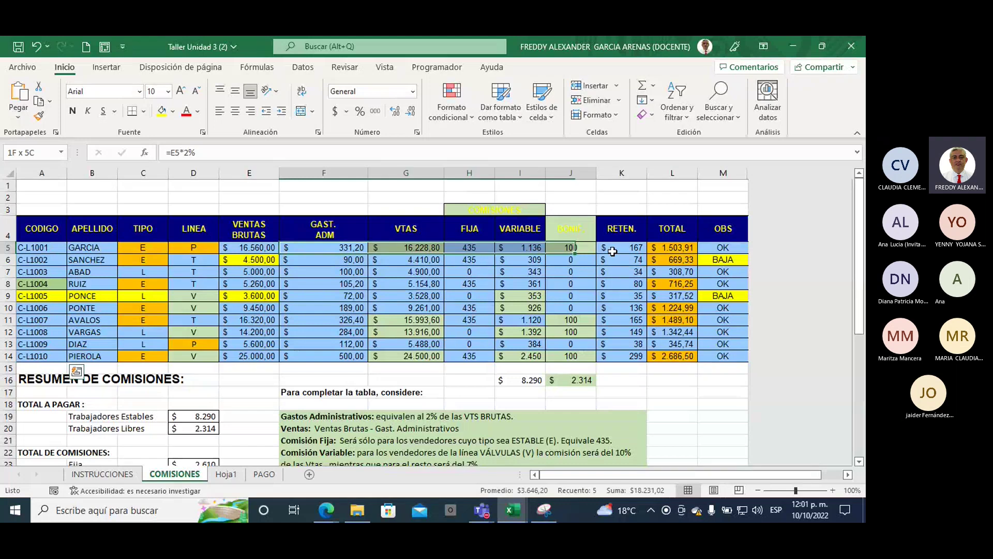
left_click_drag(665, 257, 722, 356)
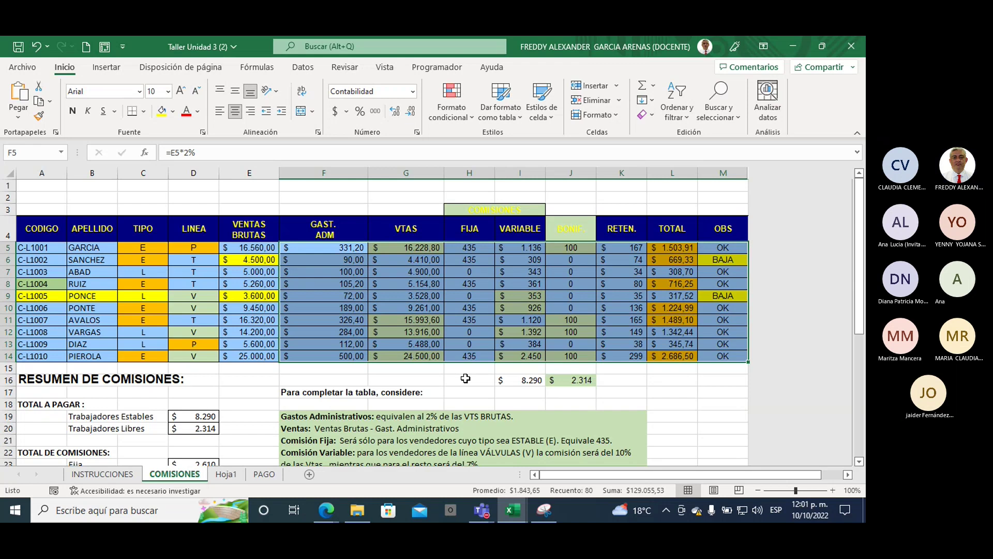
- Bring the Teams 'Reunión en General' meeting window forward and show its Más options
left_click(492, 512)
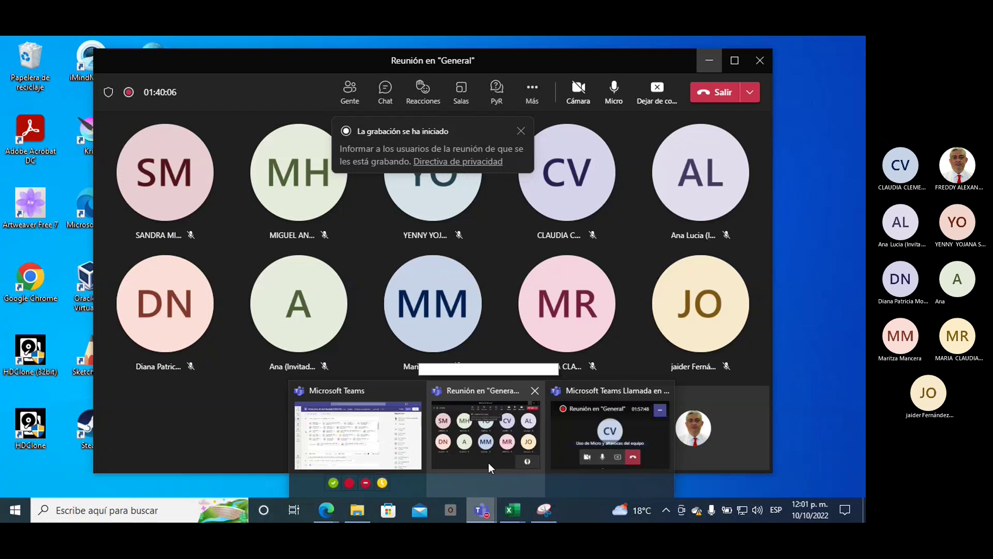
left_click(488, 462)
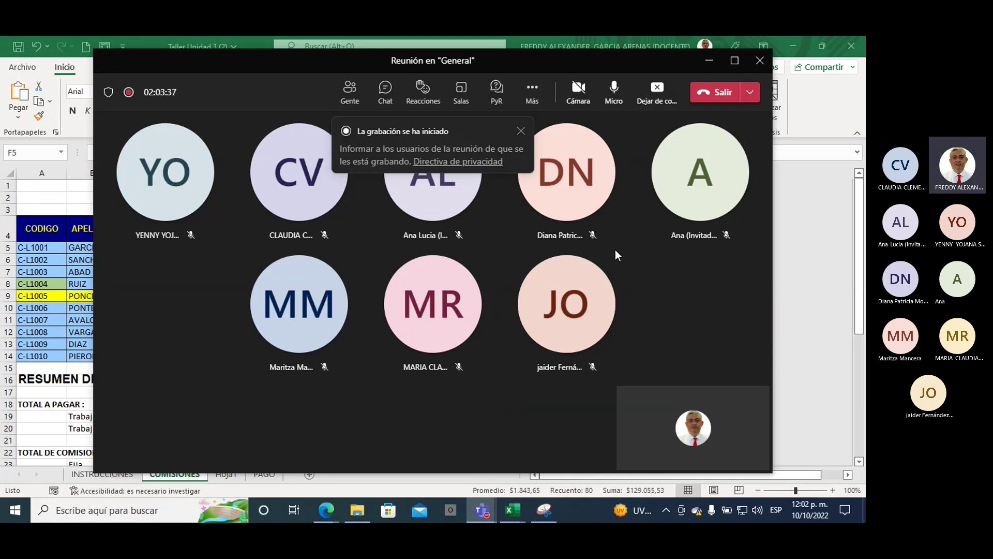
left_click(533, 90)
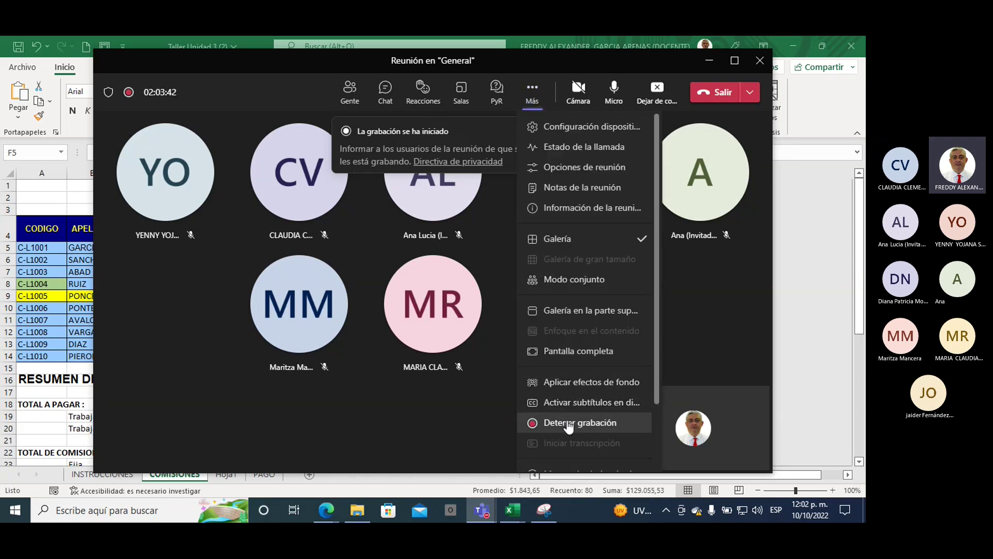